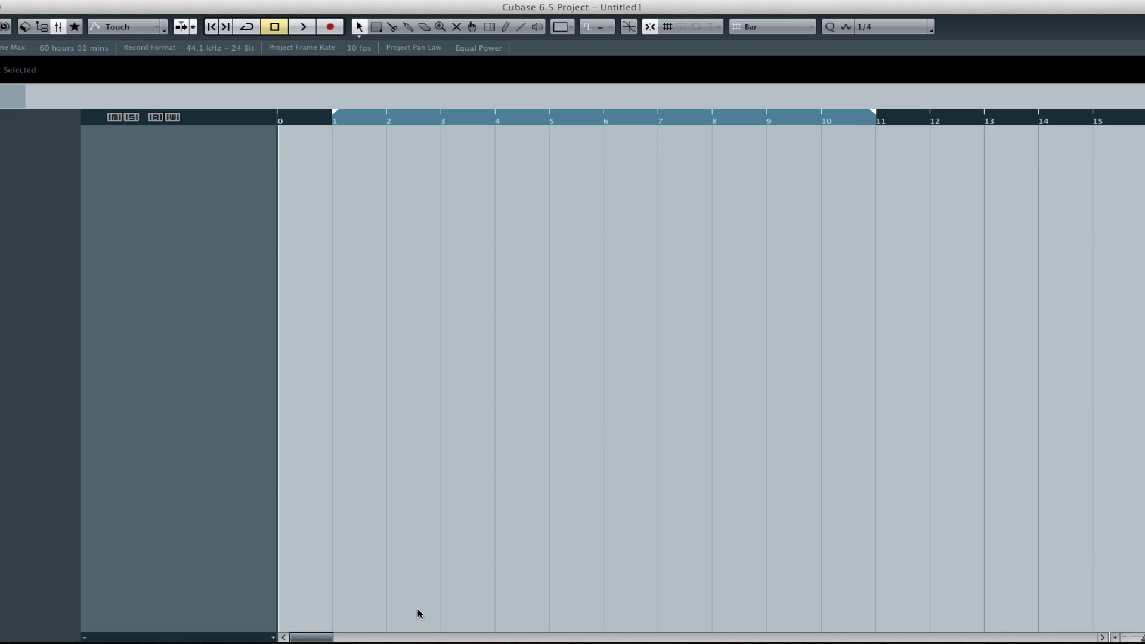
Step: Switch to Finder, look inside the 00 - Scratch Template folder, and return to the 17 - TEMPLATE TUT folder
click(410, 633)
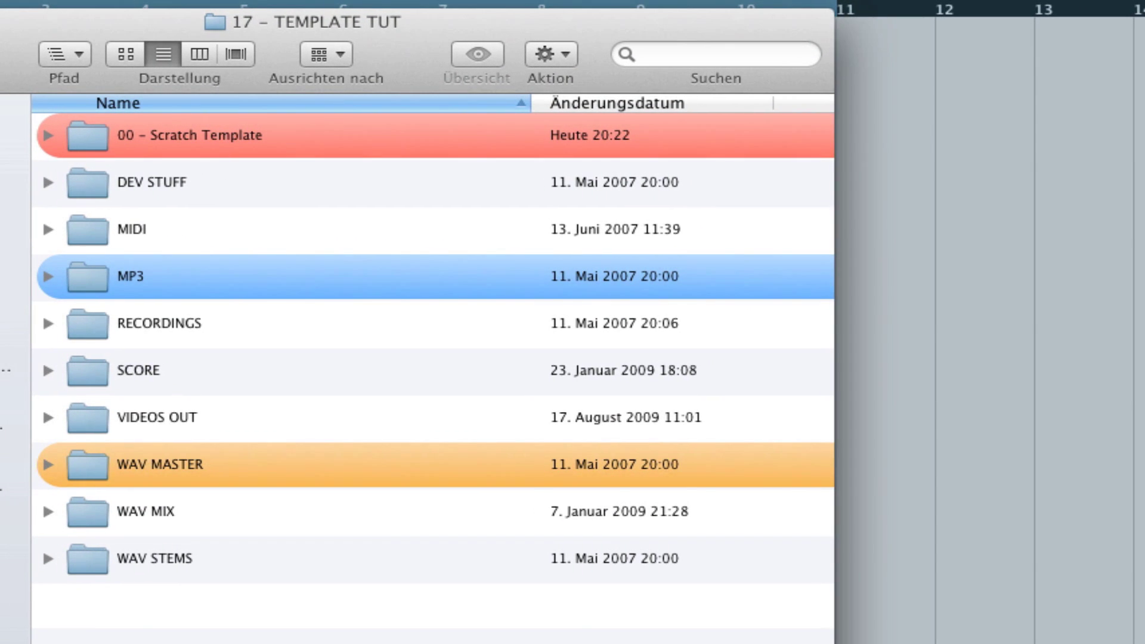
drag(317, 22, 306, 43)
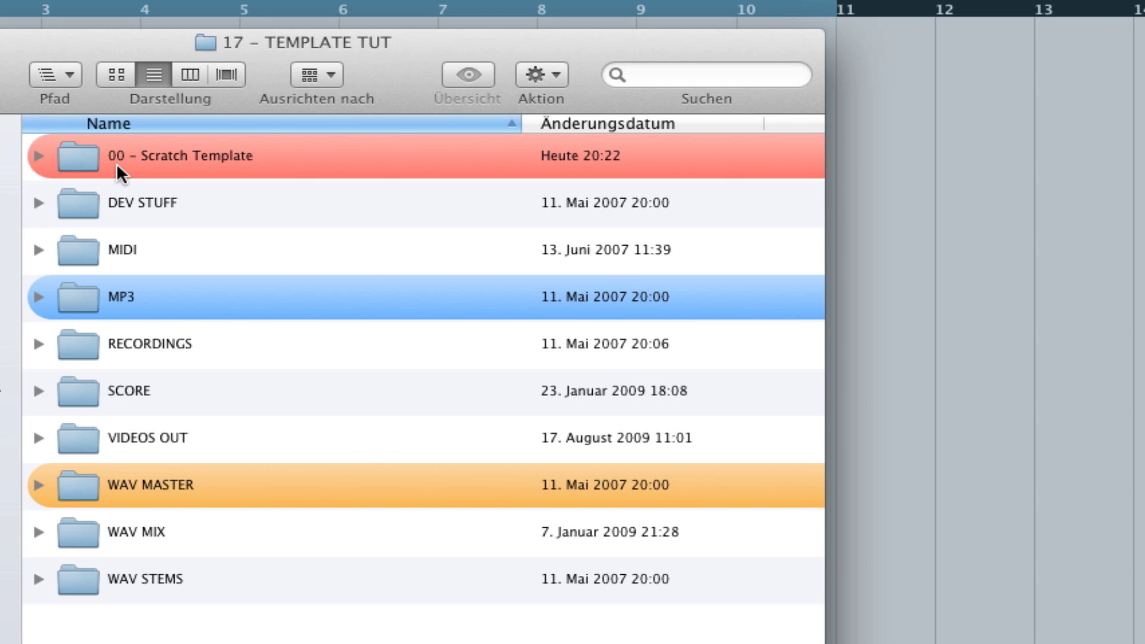
double_click(154, 155)
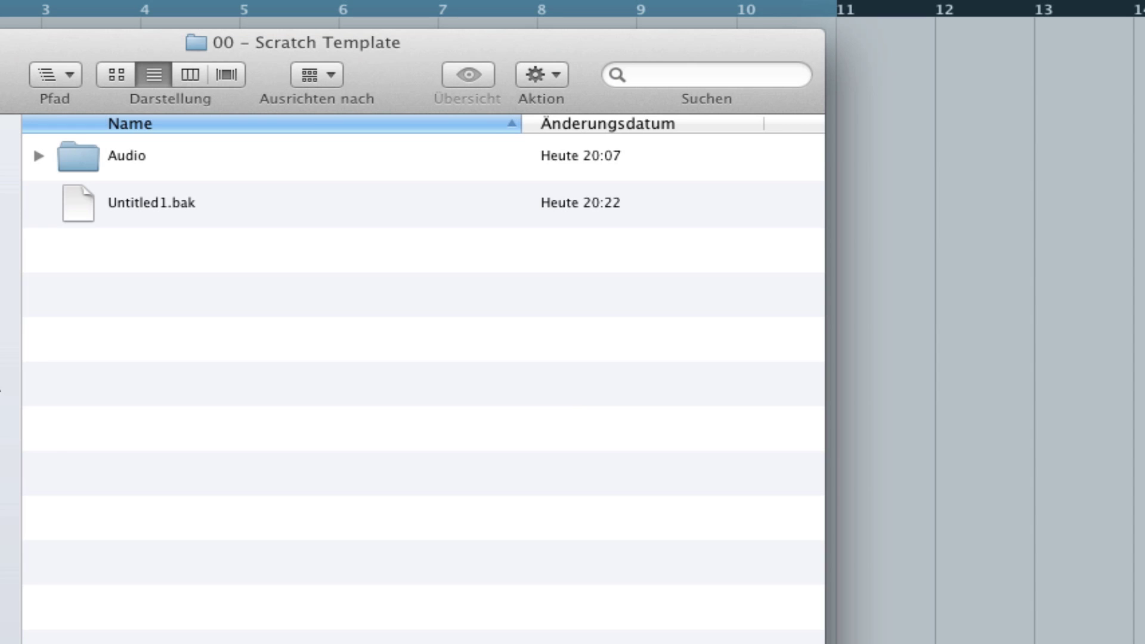
key(super+Up)
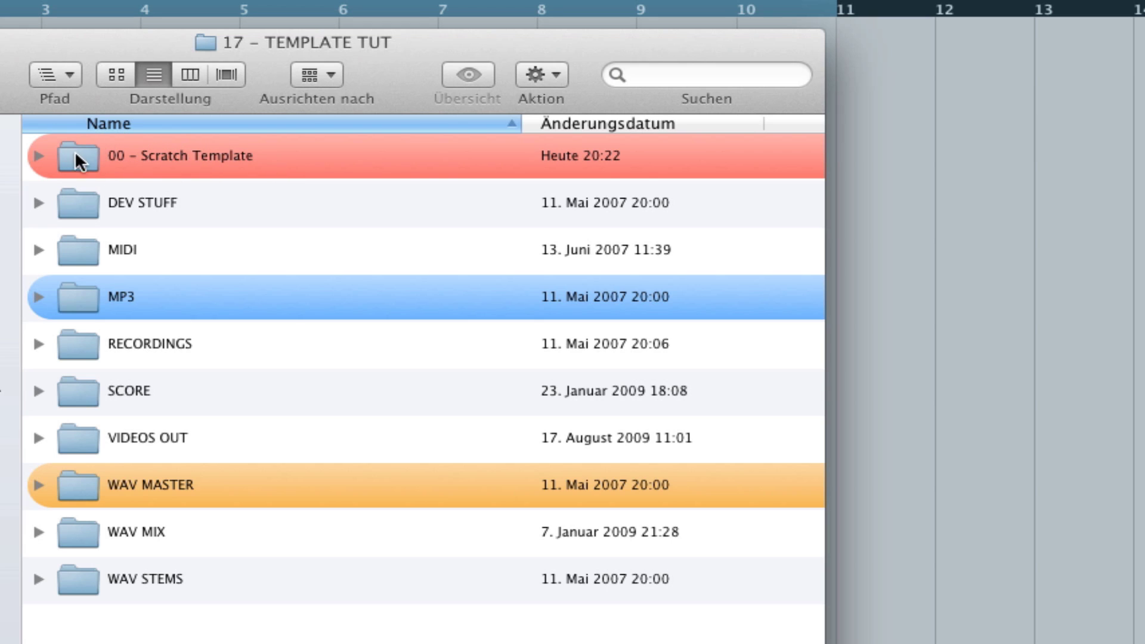
Step: Review the subfolders of 17 - TEMPLATE TUT one by one, from 00 - Scratch Template to WAV STEMS, and return to Cubase
click(159, 154)
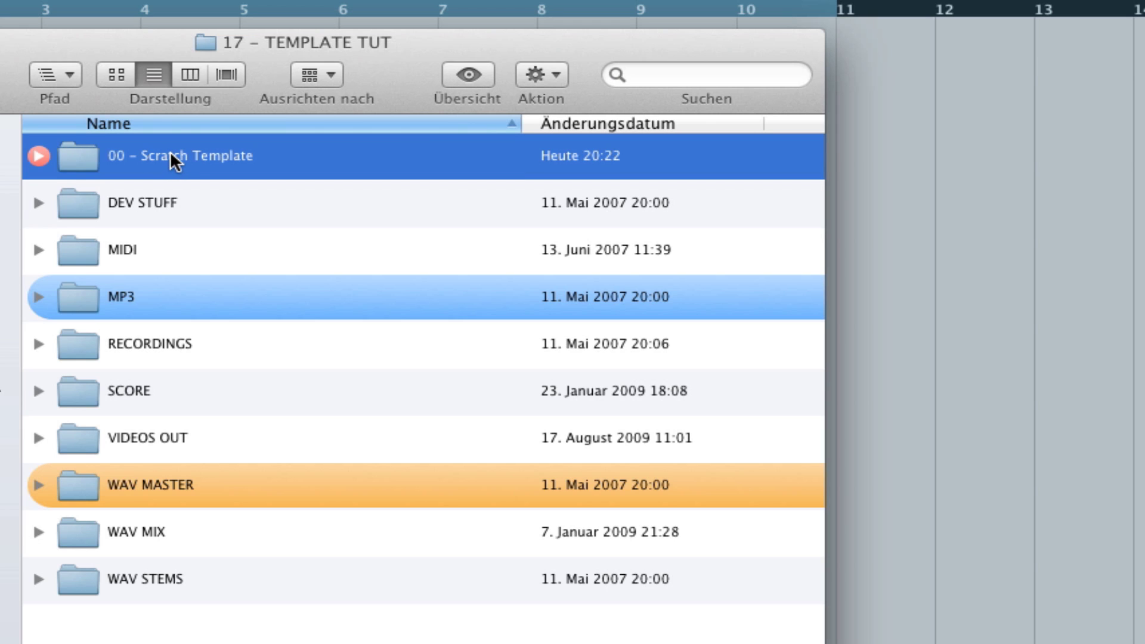
click(148, 201)
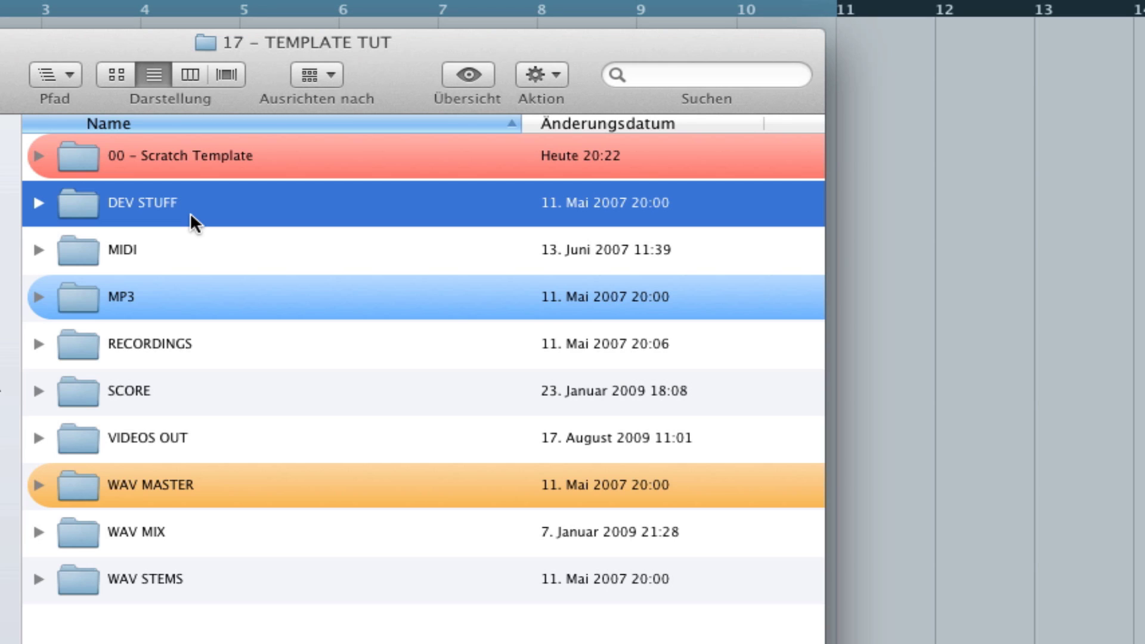
click(151, 248)
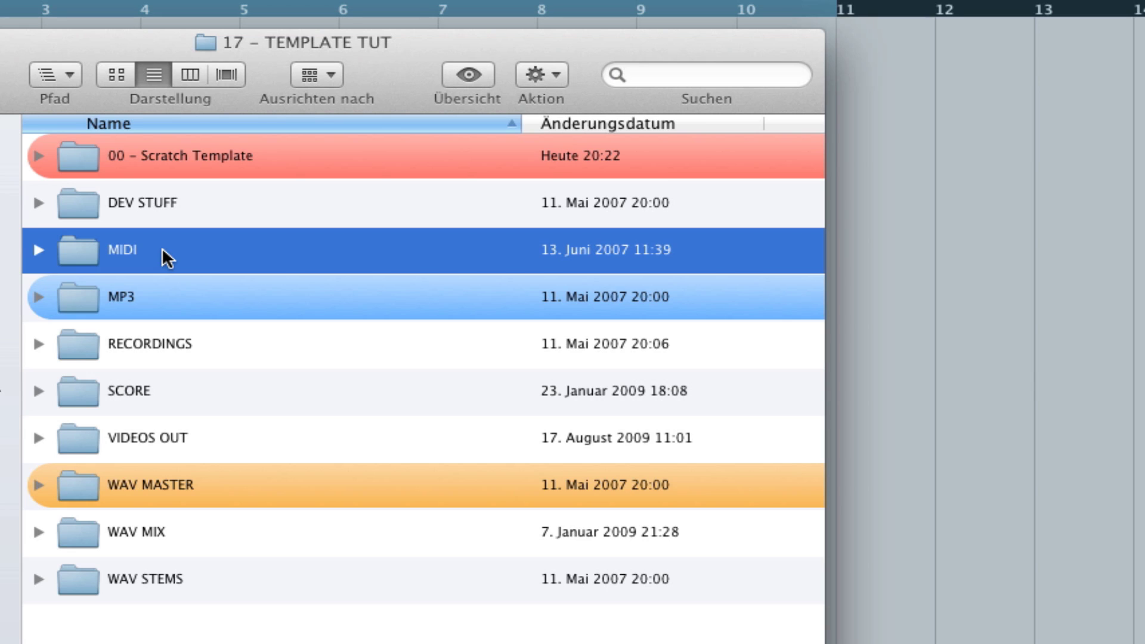
click(163, 296)
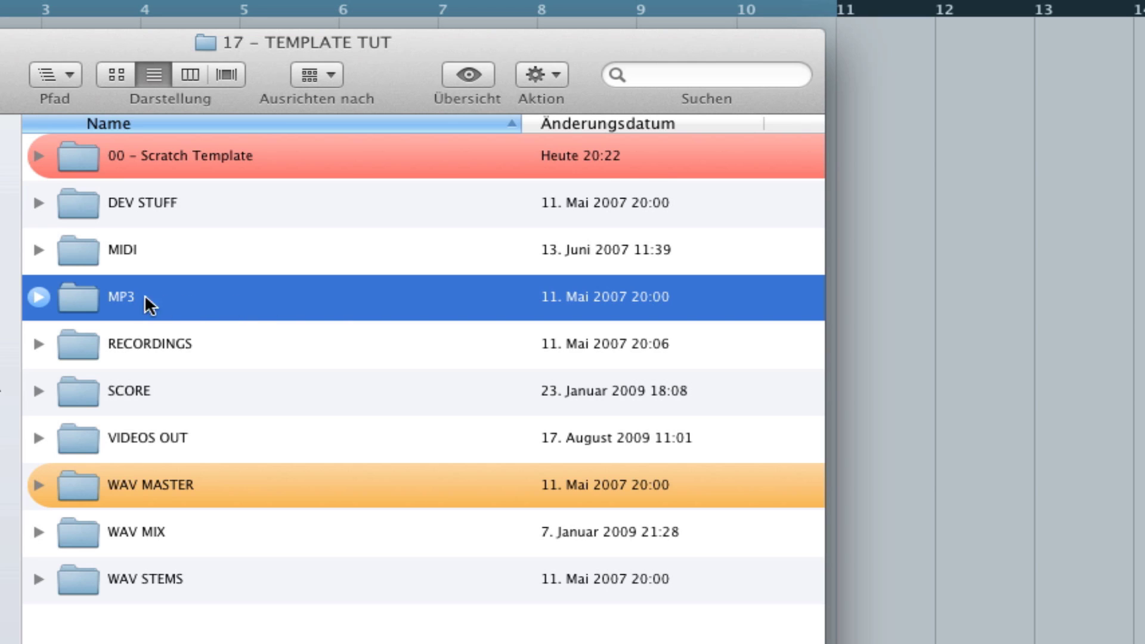
click(159, 349)
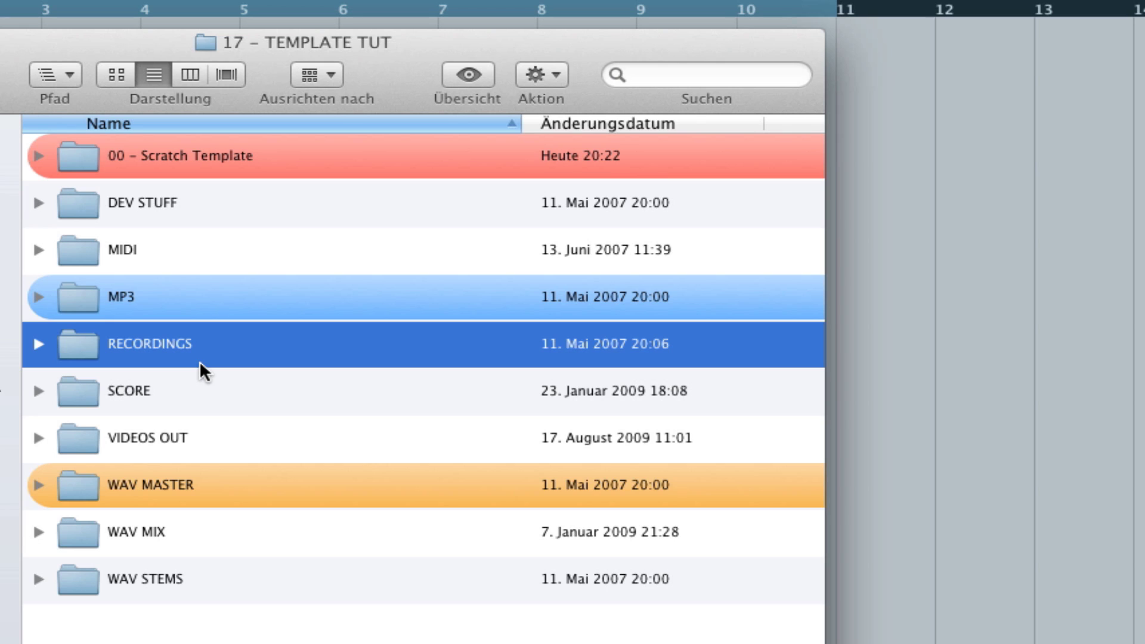
click(143, 402)
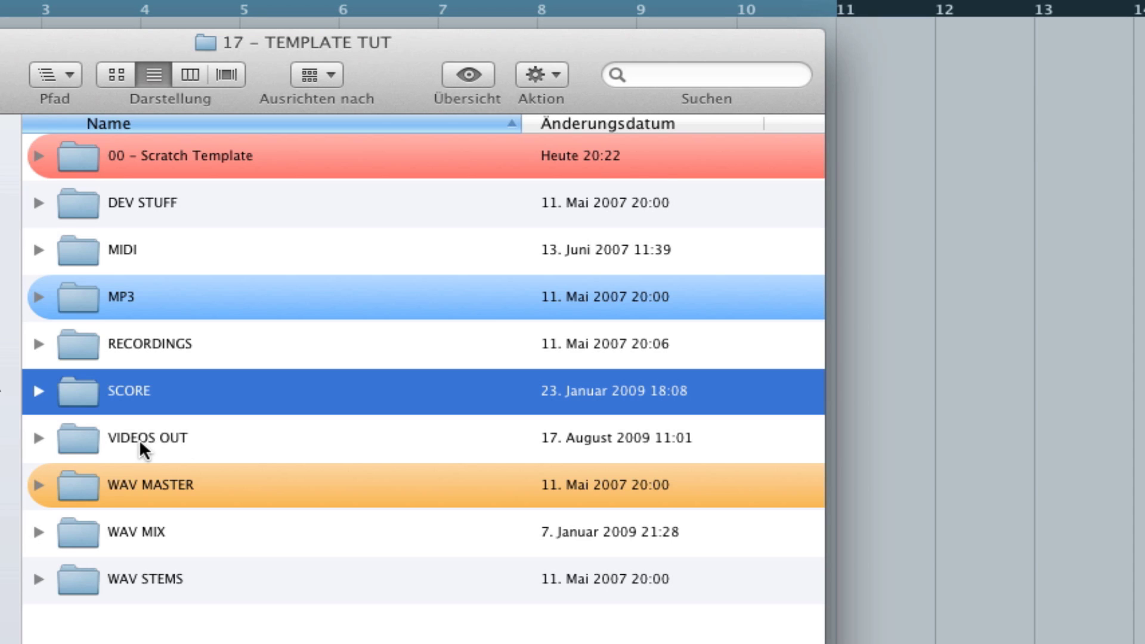
click(167, 485)
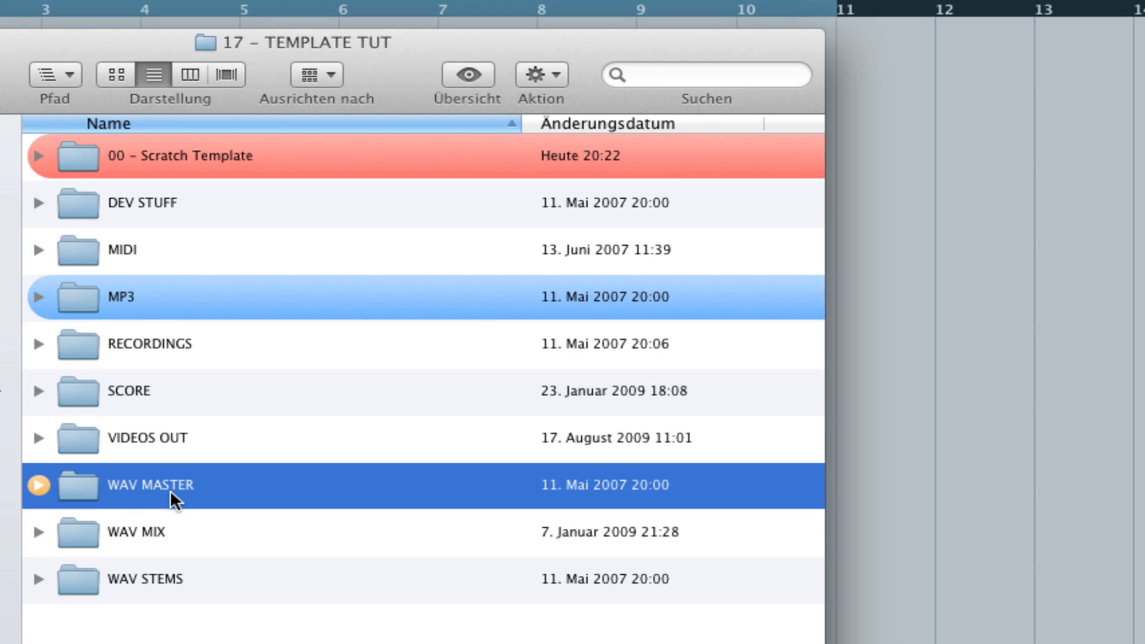
click(152, 527)
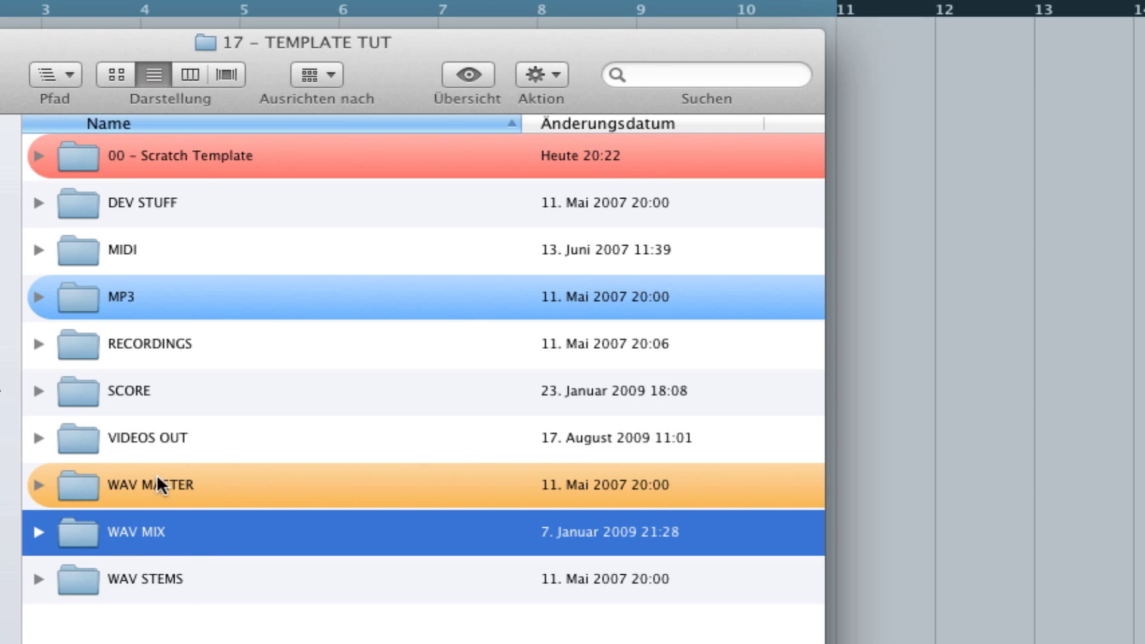
click(158, 591)
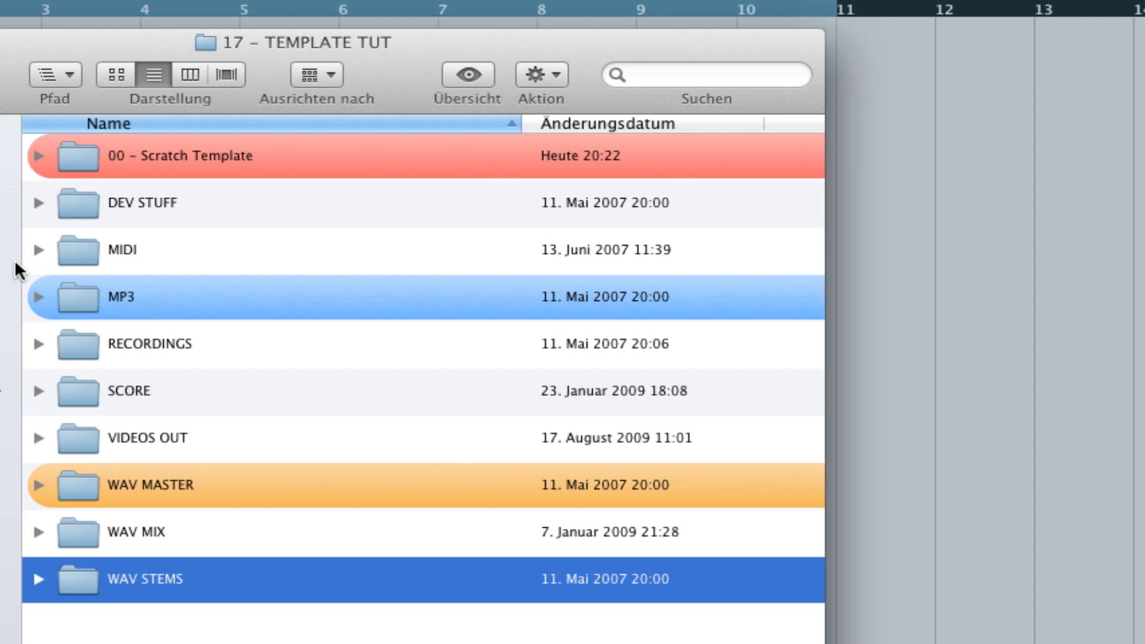
drag(0, 56, 5, 61)
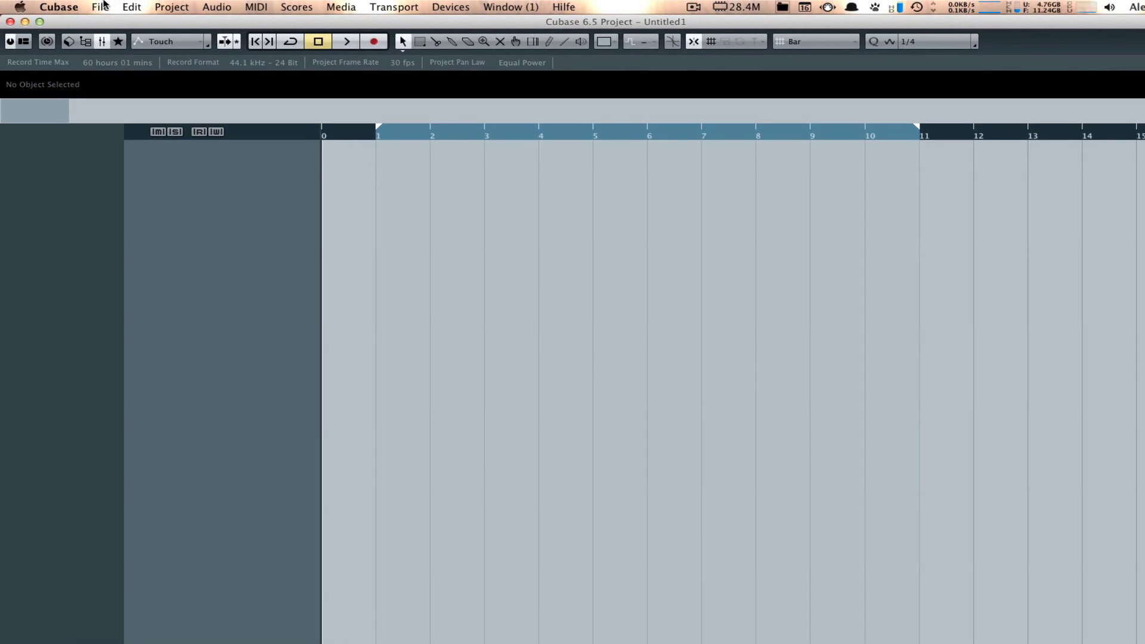
Step: Save the project as scratch_template-01 in the 00 - Scratch Template folder
click(103, 7)
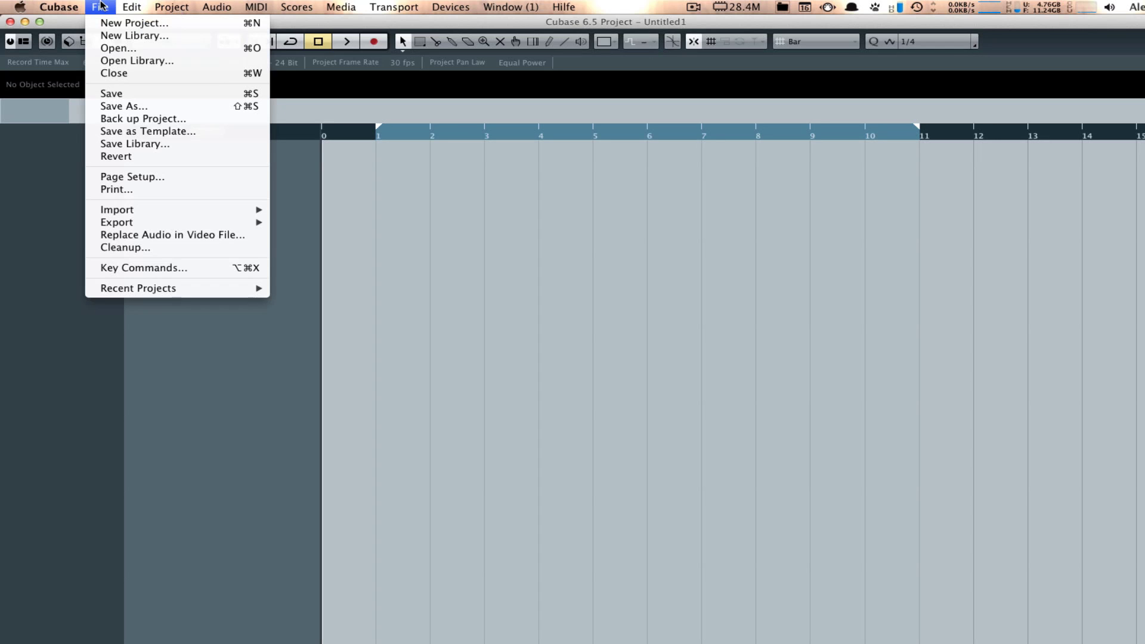
click(103, 8)
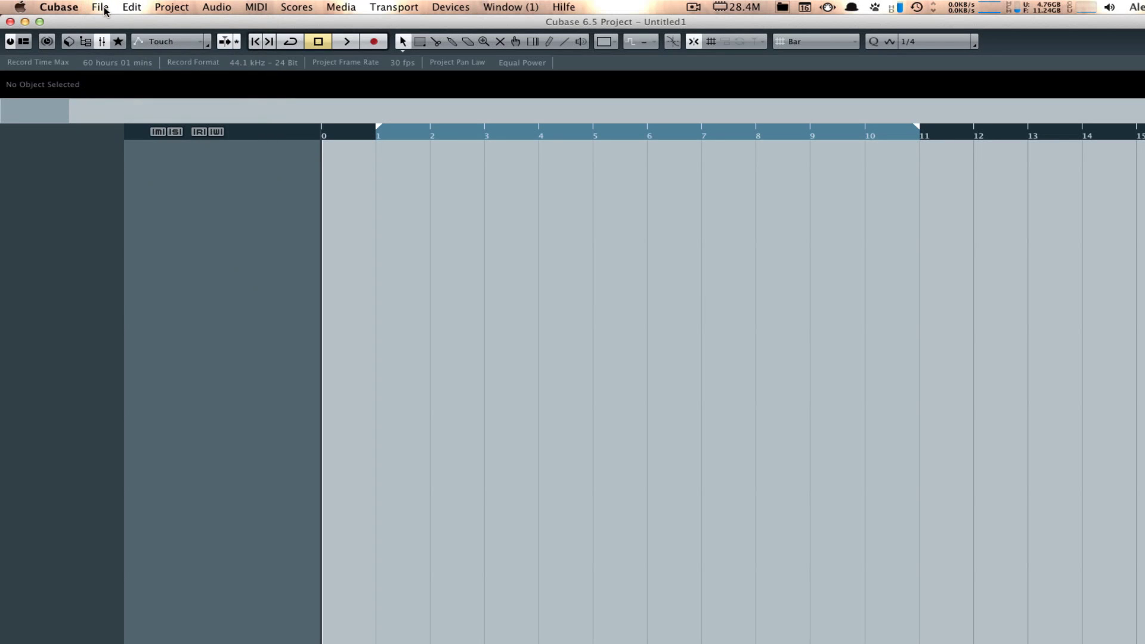
click(102, 6)
click(102, 6)
click(101, 9)
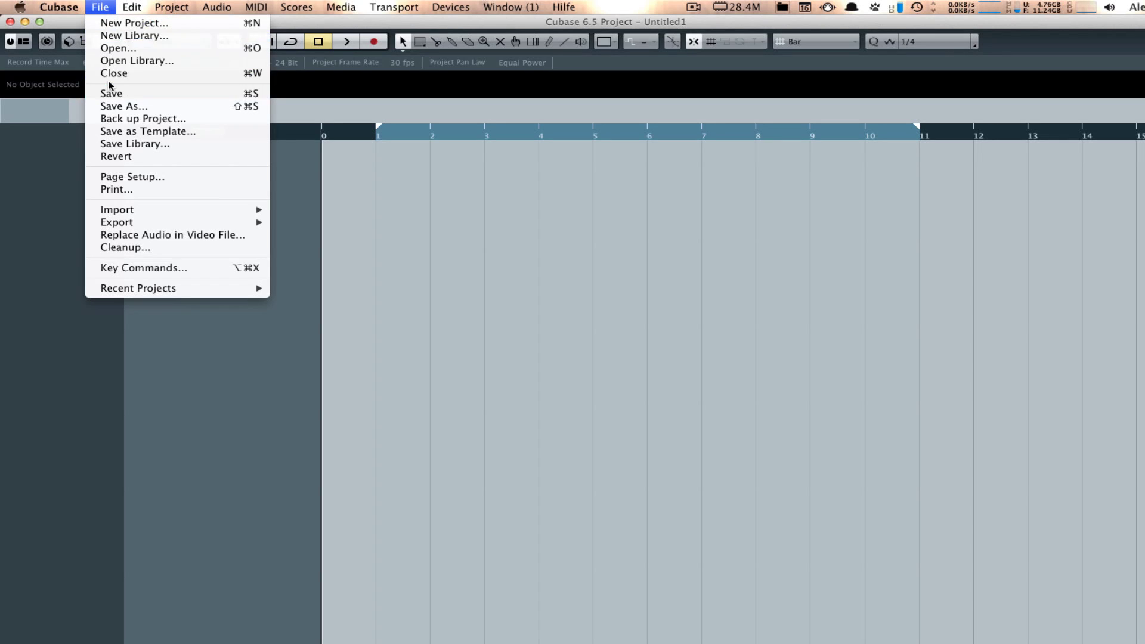
click(114, 106)
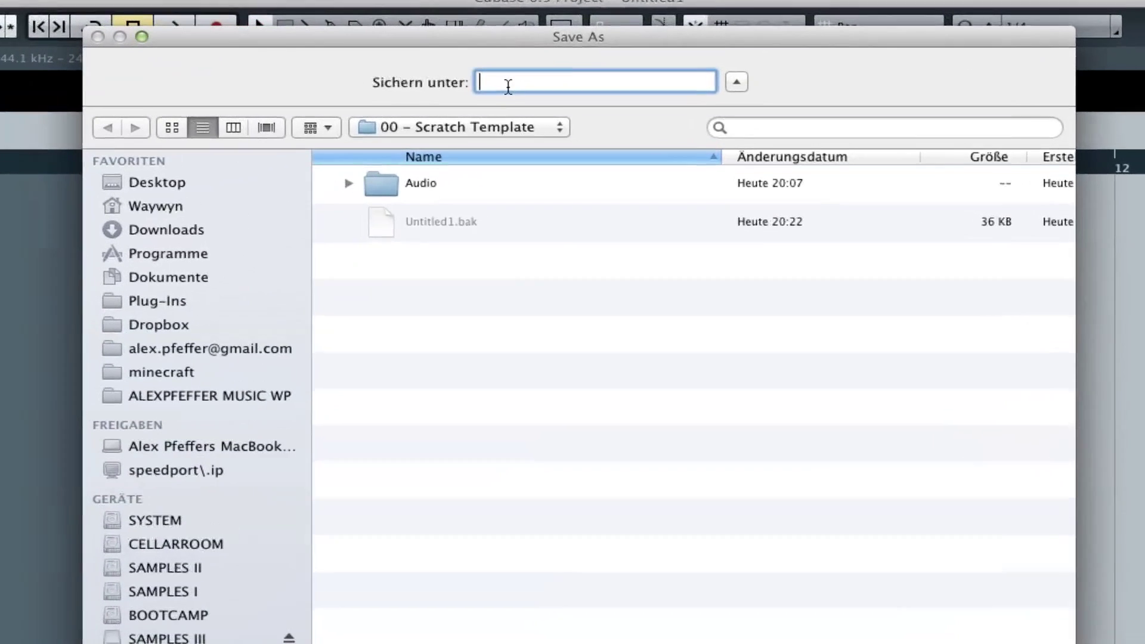
text(scratch_template)
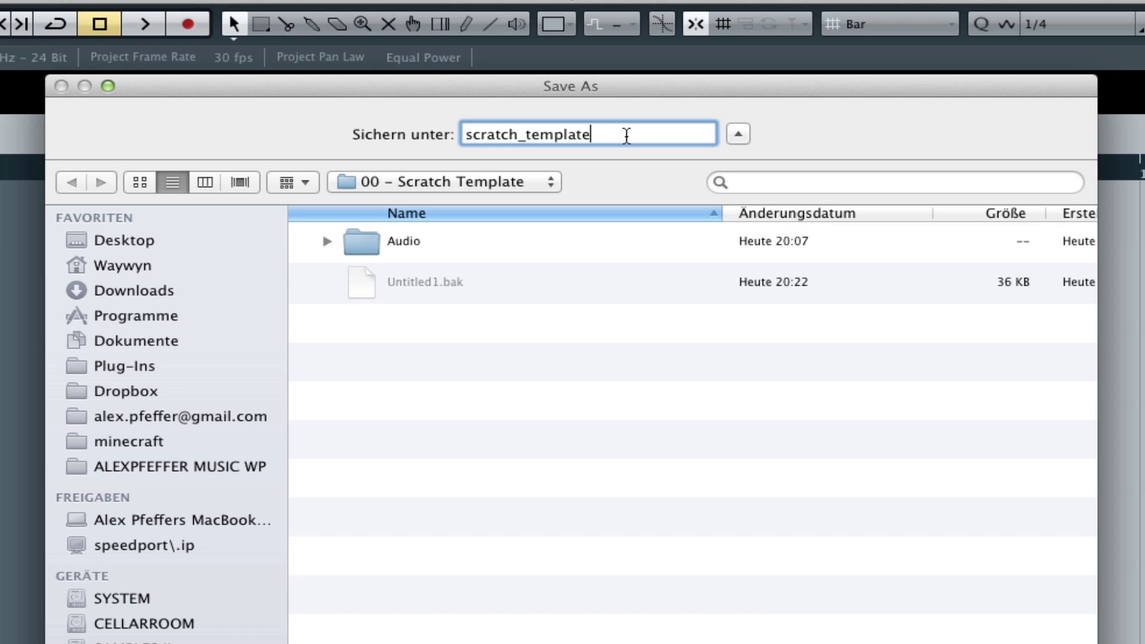
text(-01)
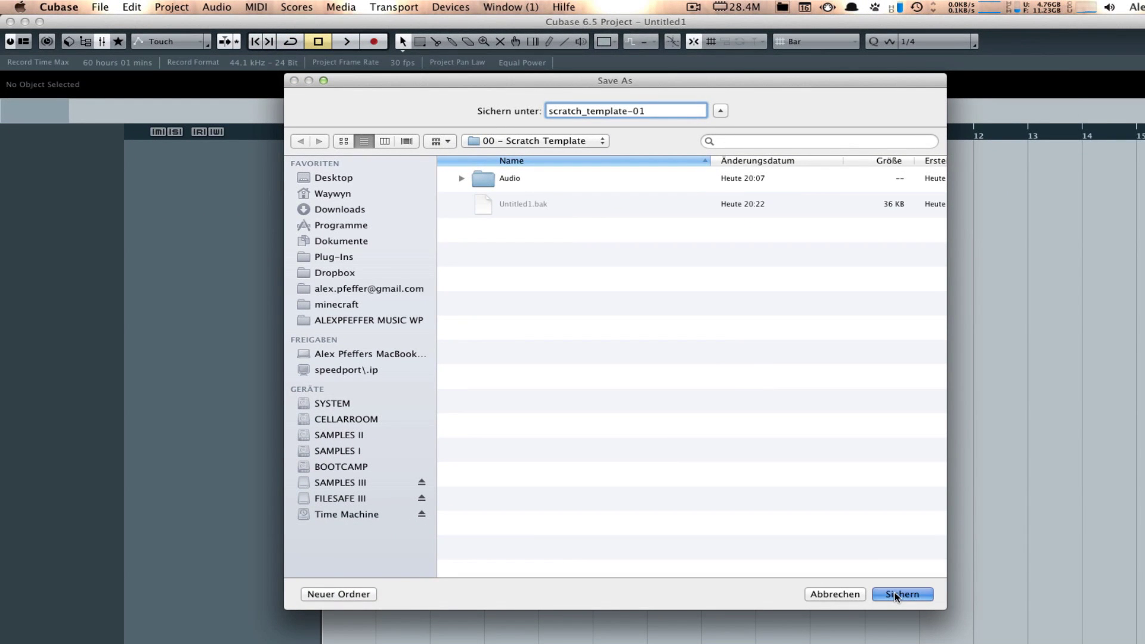
click(896, 596)
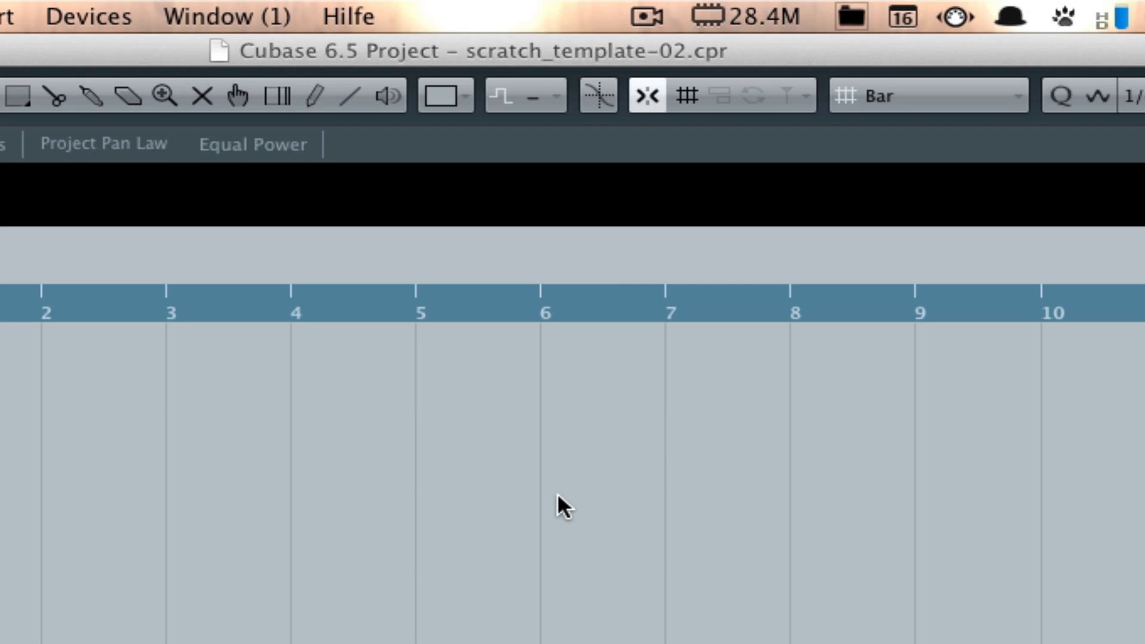
Step: Save the project as the incremented version scratch_template-03 and check the numbered versions in the Save As dialog without saving again
key(alt+super+s)
key(shift+super+s)
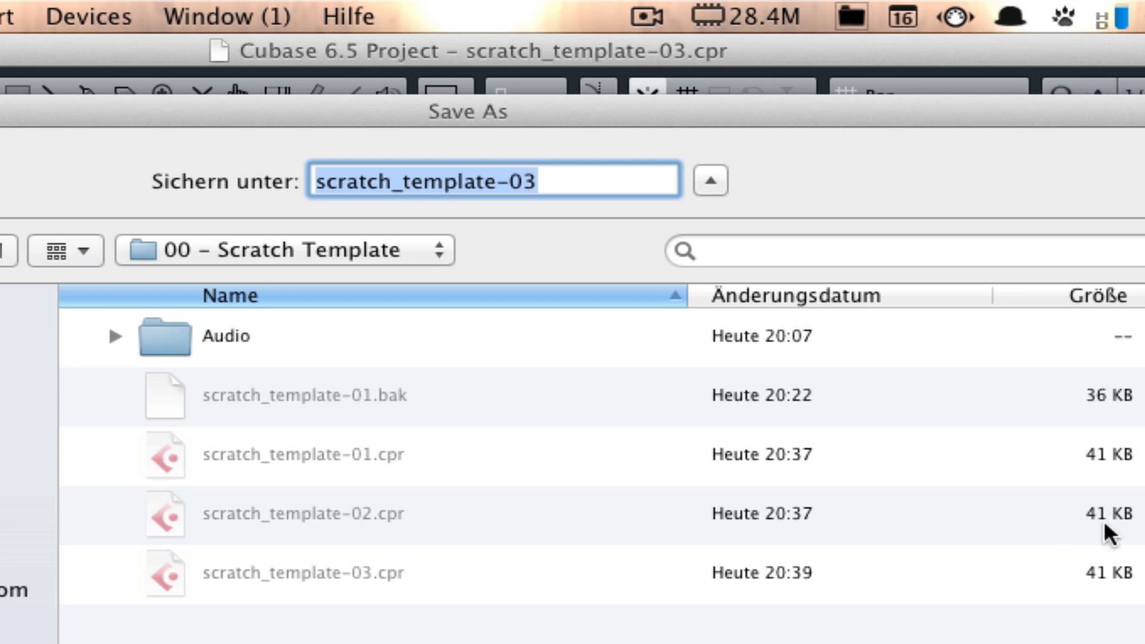
key(Escape)
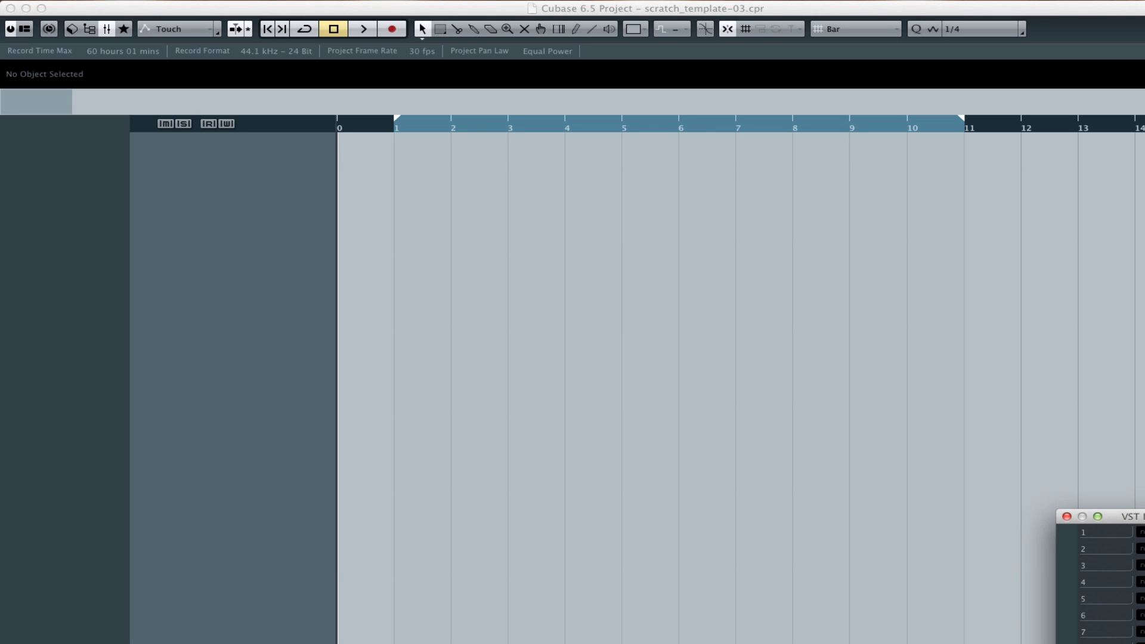
Step: Divide the track list and slightly enlarge its upper section
click(843, 383)
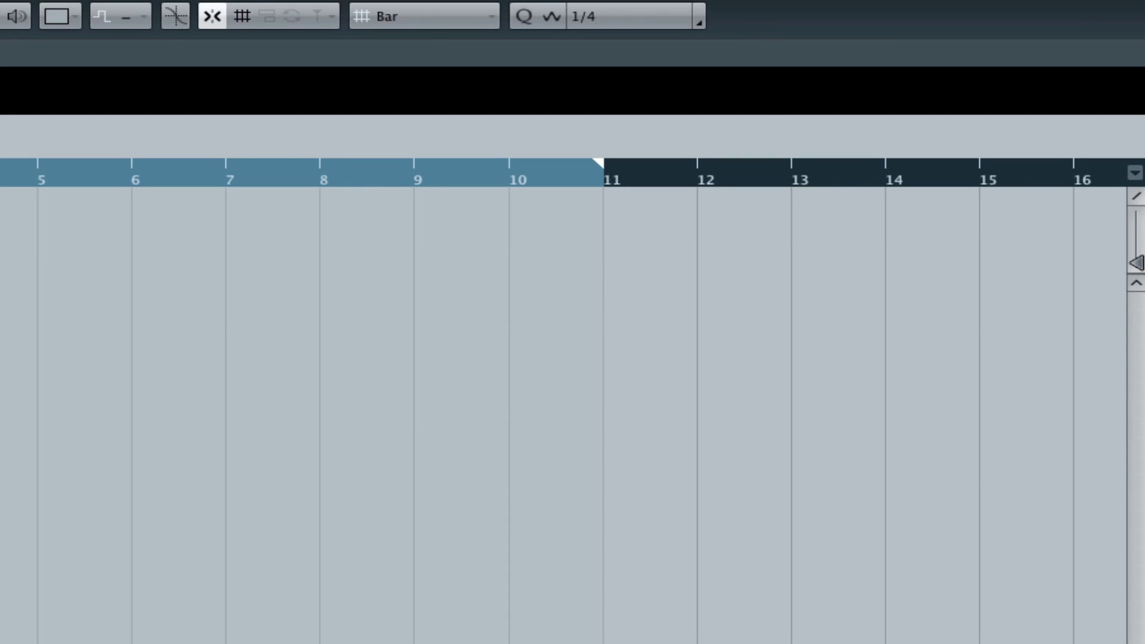
click(1136, 198)
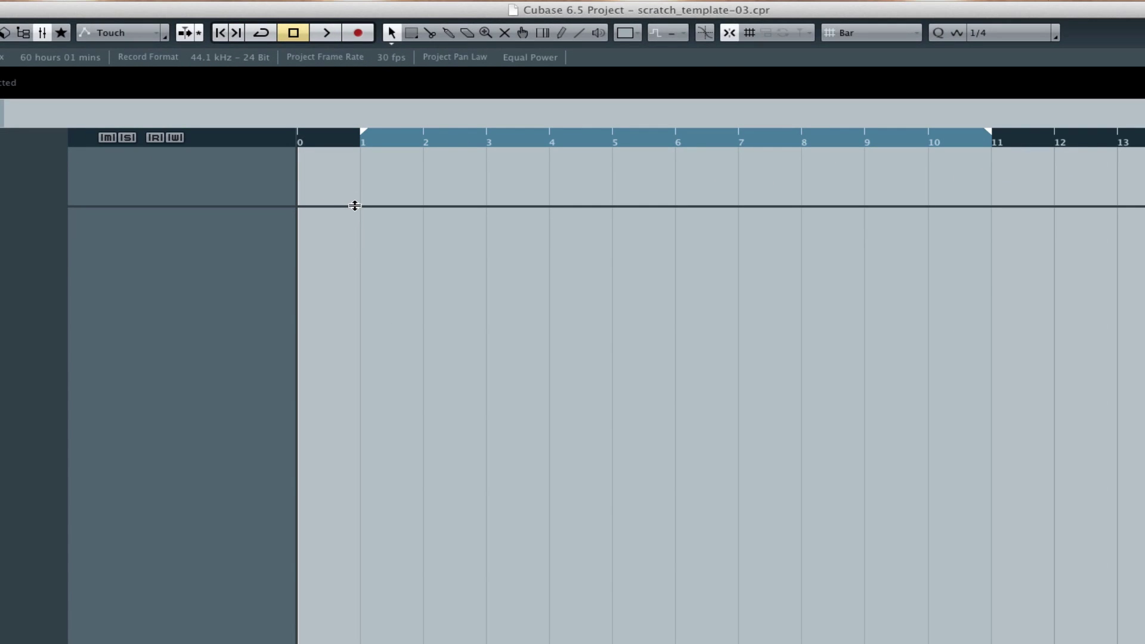
mouse_move(355, 206)
mouse_down()
mouse_move(357, 265)
mouse_move(355, 215)
mouse_up()
Step: Add a ruler track to the upper section of the divided track list
right_click(218, 174)
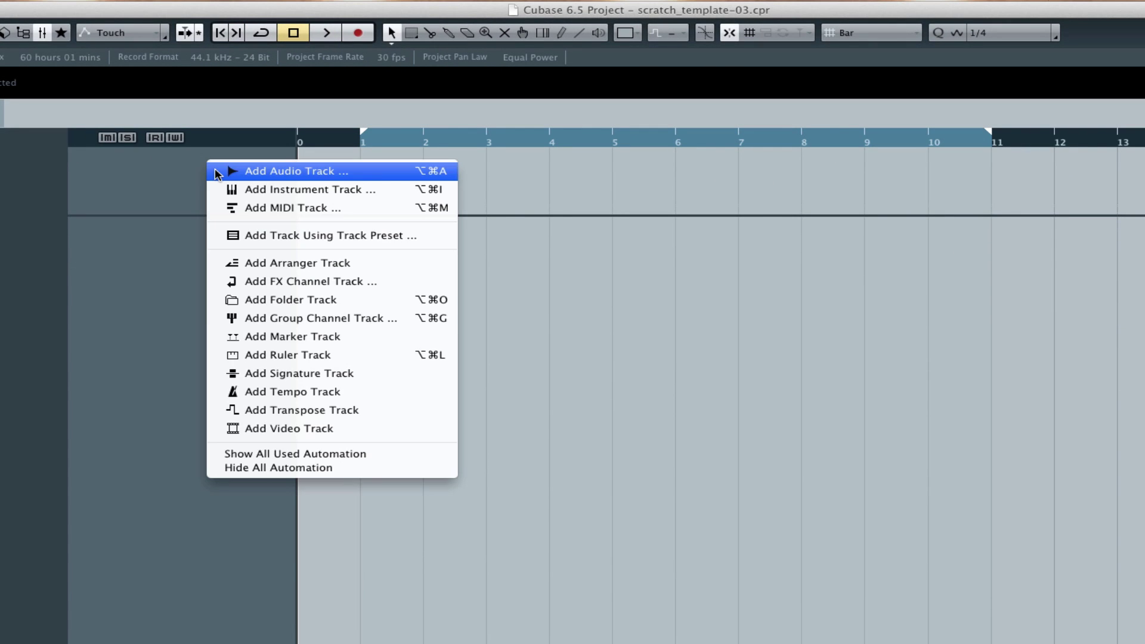
right_click(158, 160)
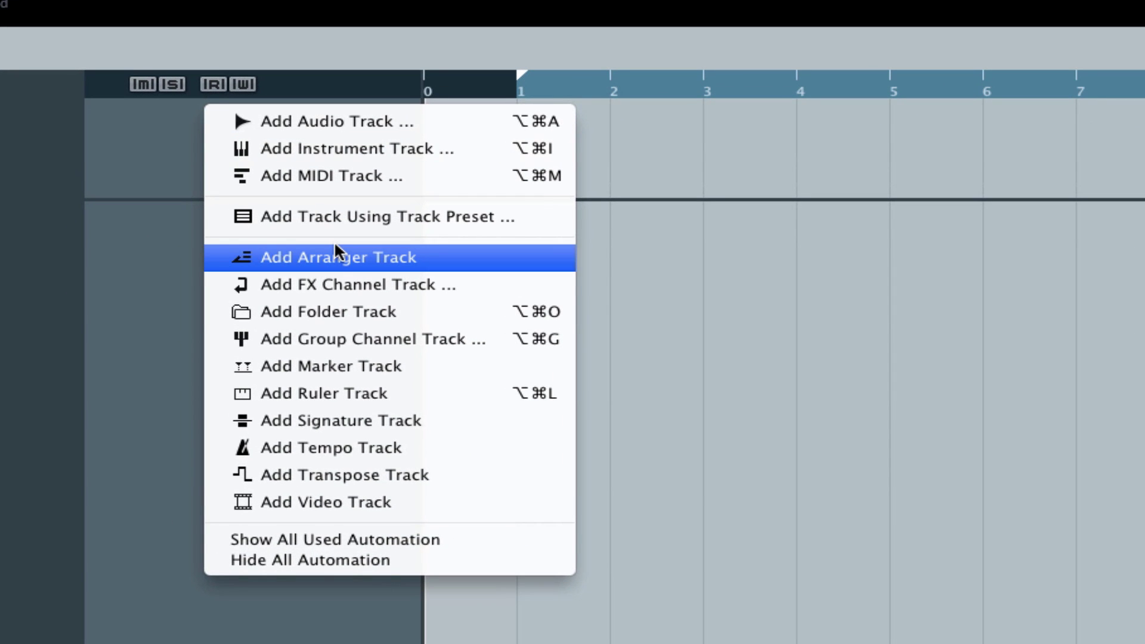
click(332, 392)
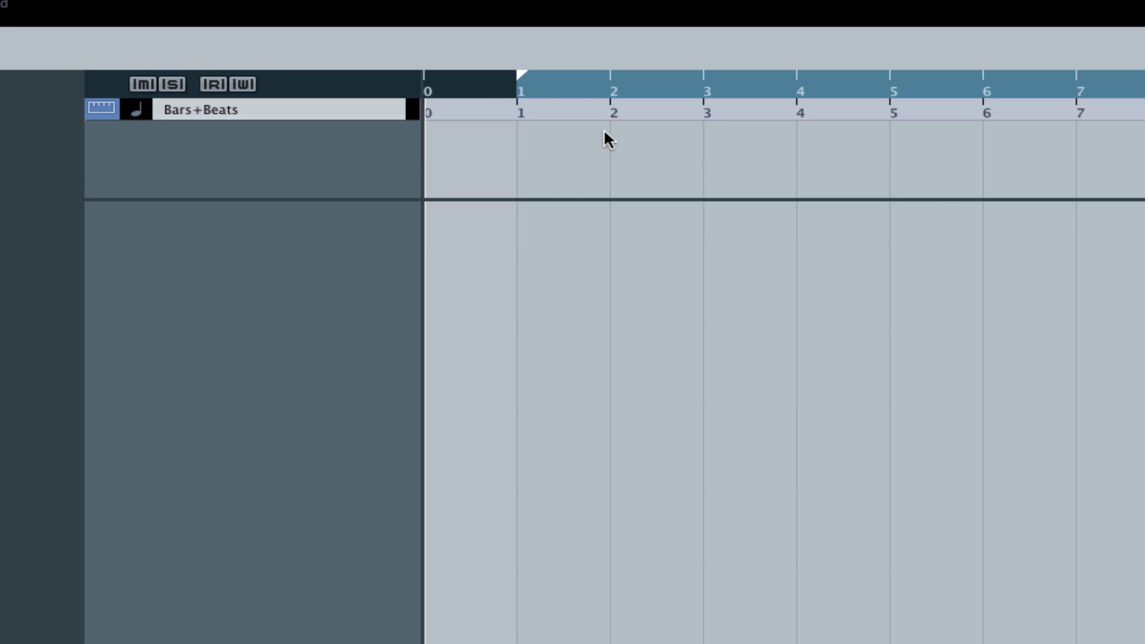
Step: Set the added ruler track's display format to Seconds, leaving the main ruler on Bars+Beats
right_click(574, 78)
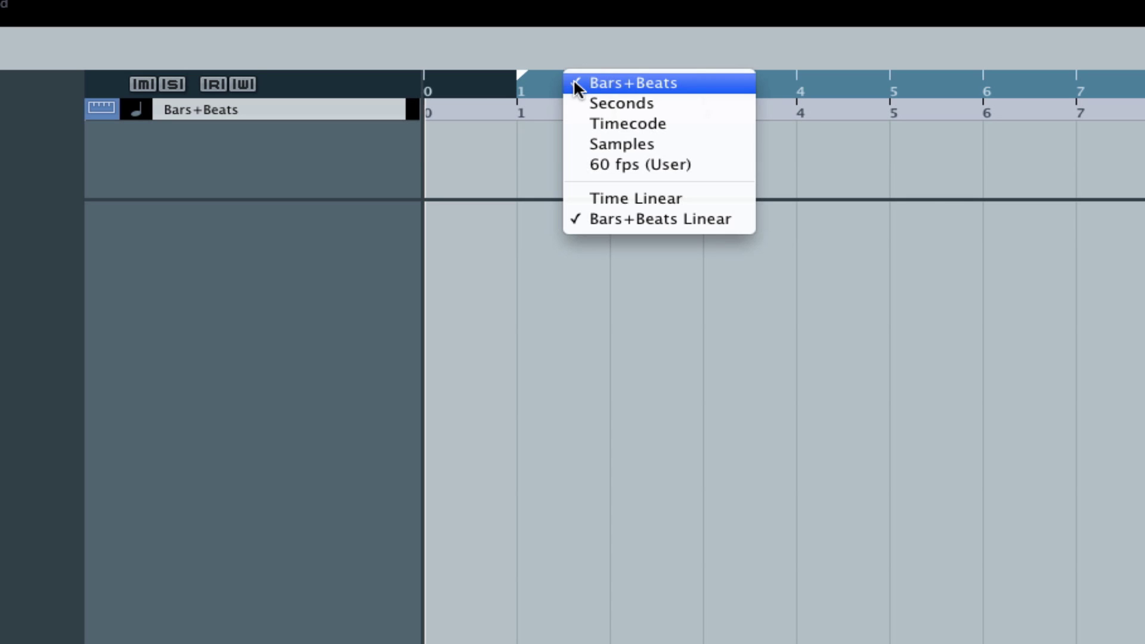
click(525, 85)
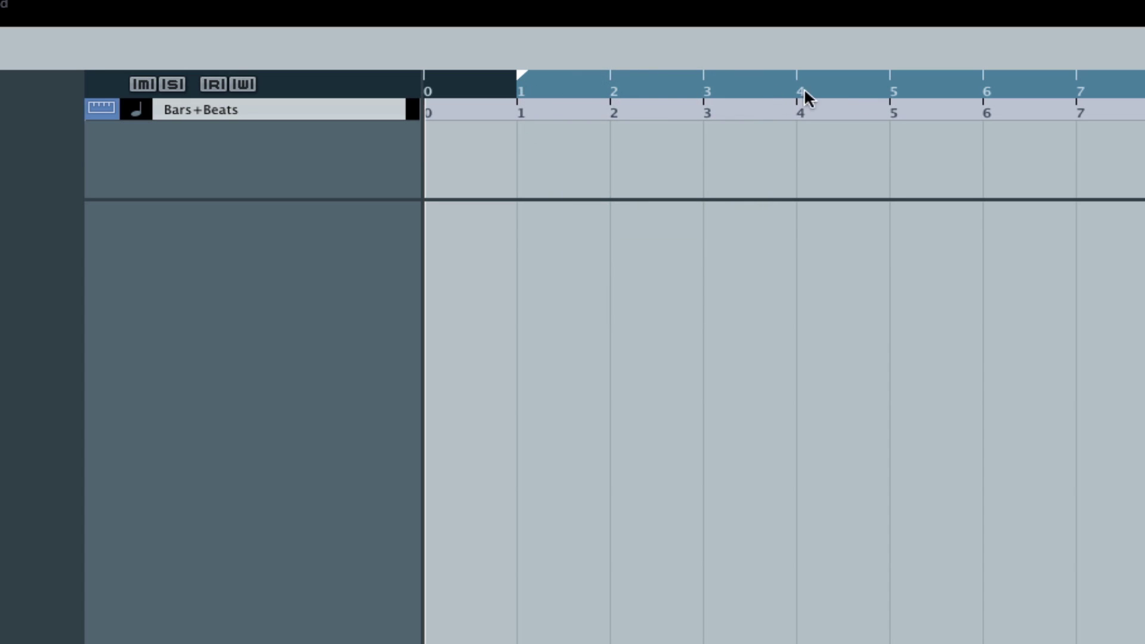
right_click(598, 83)
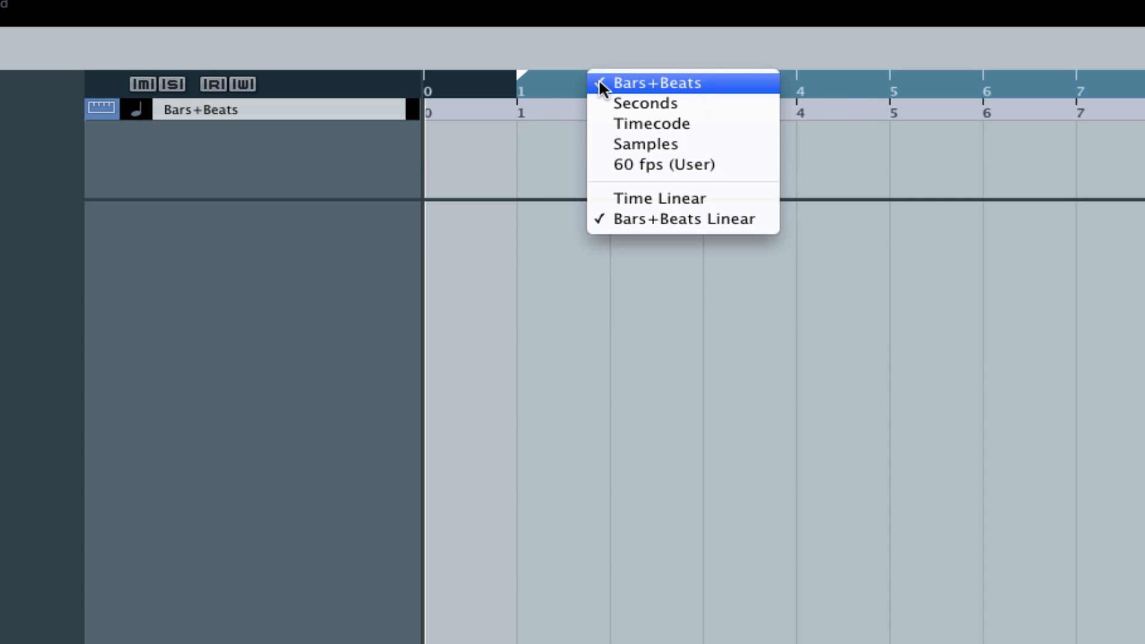
click(532, 138)
right_click(574, 106)
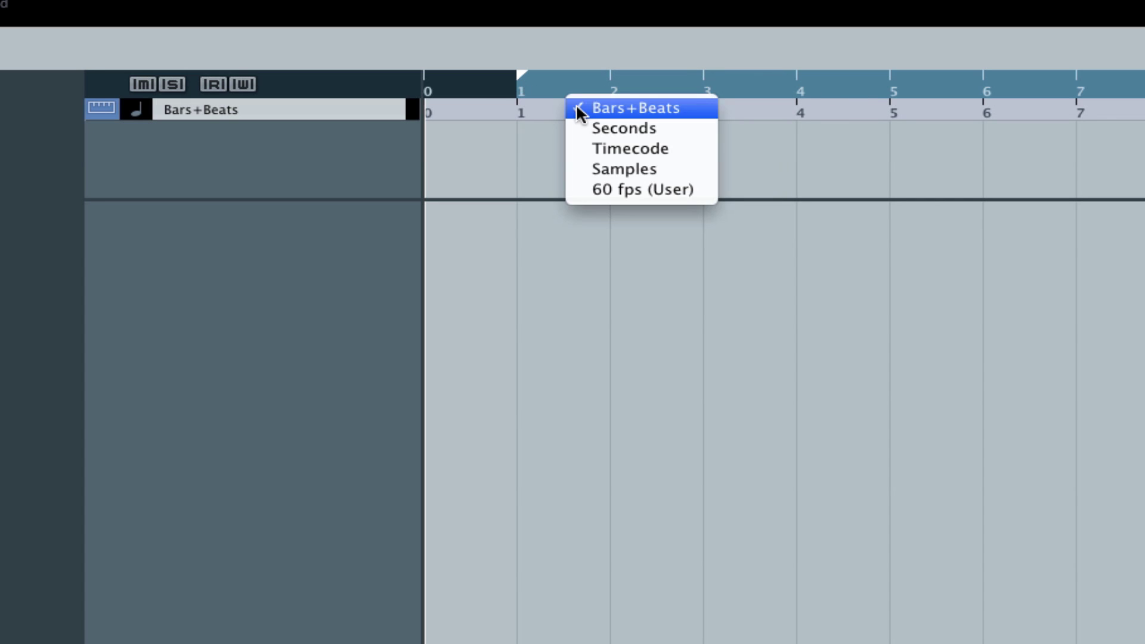
click(603, 124)
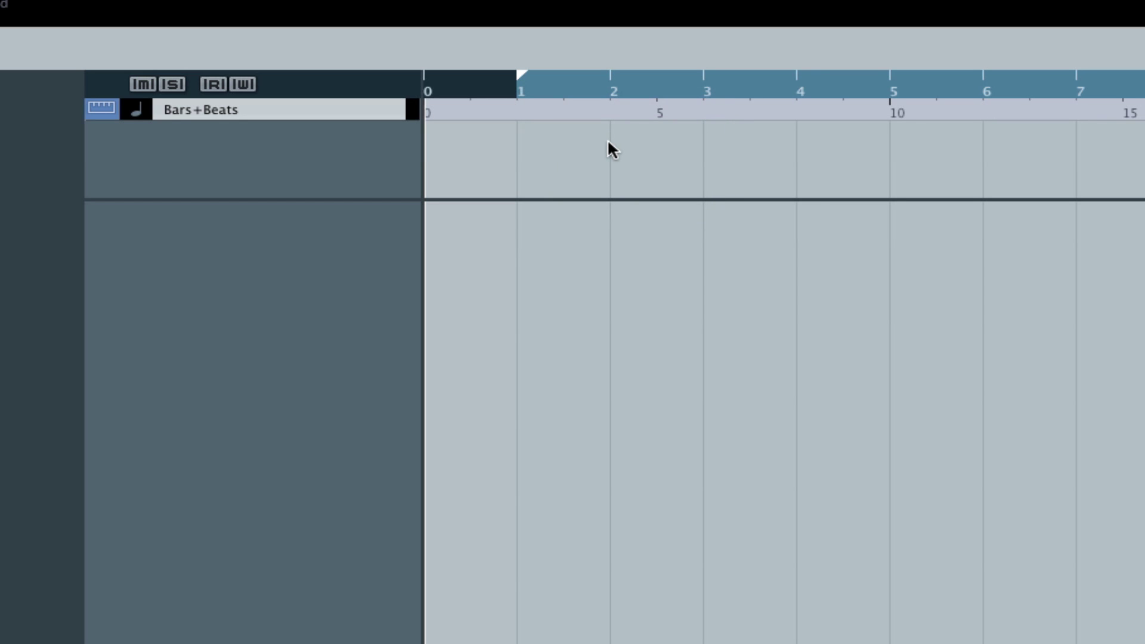
key(g)
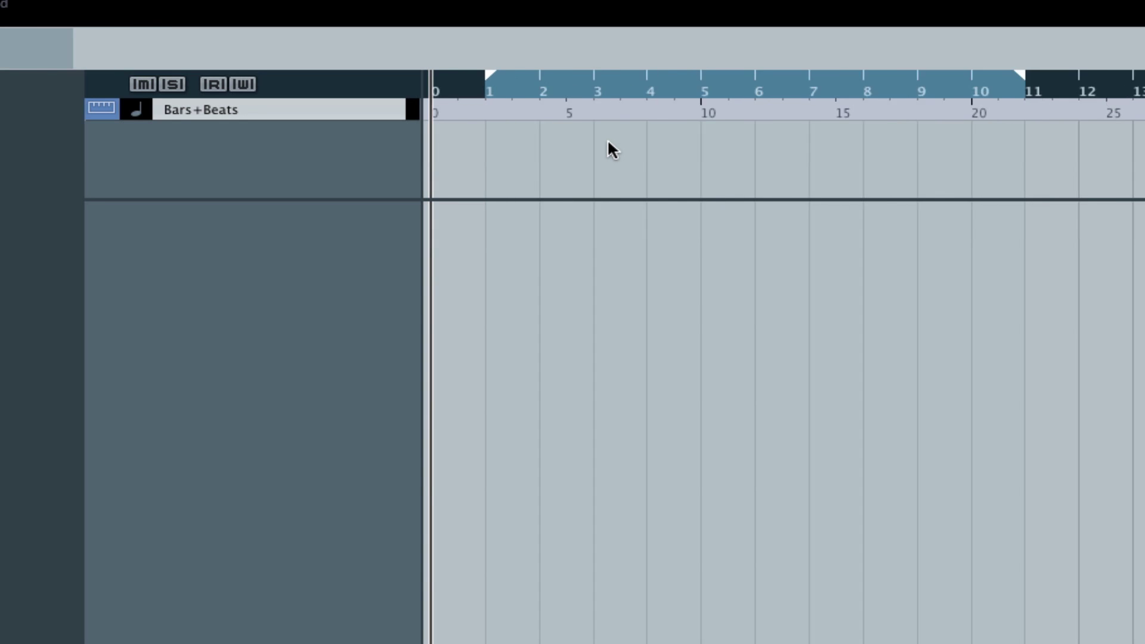
key(h)
key(h)
key(h)
key(g)
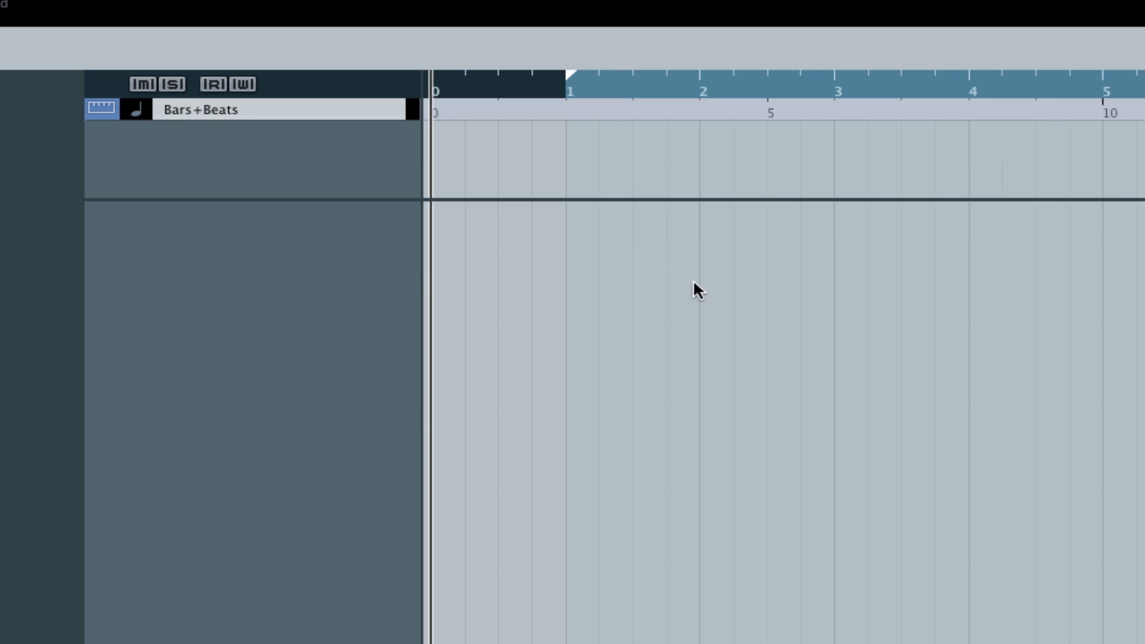
Step: Add a Signature track and a Tempo track to the upper track list section, enlarging that section to fit both
right_click(292, 156)
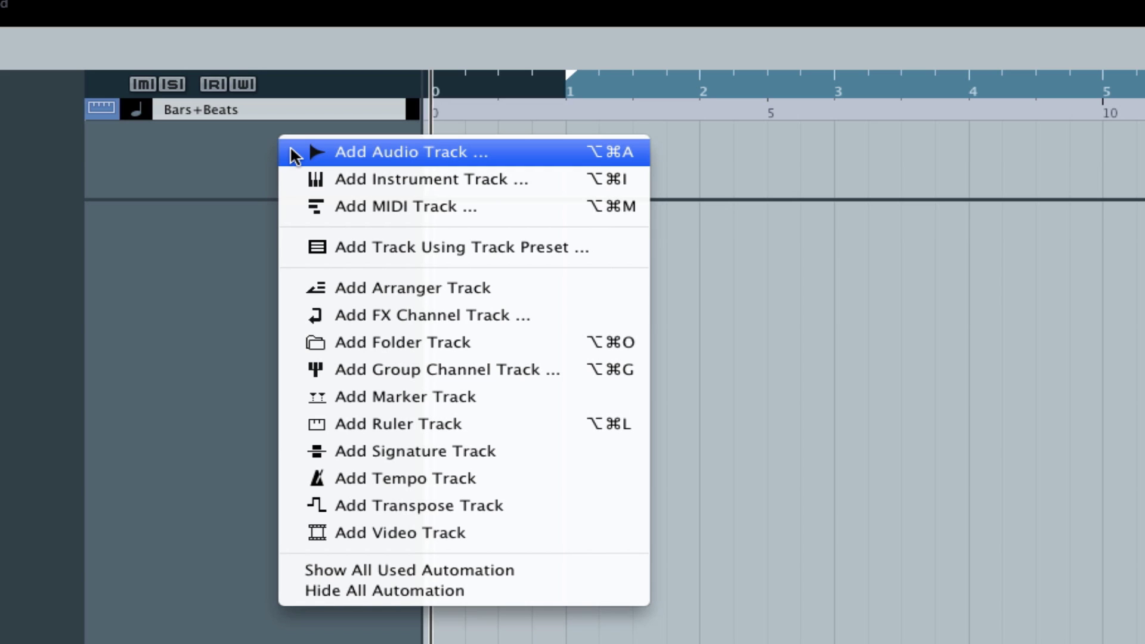
click(362, 451)
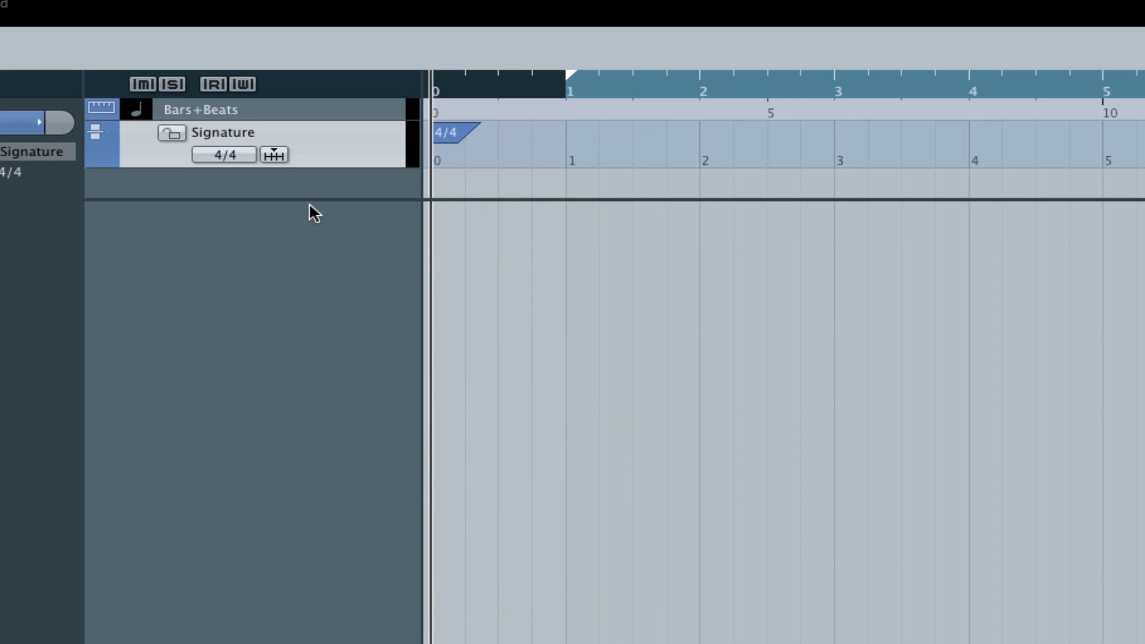
drag(309, 200, 317, 236)
right_click(317, 242)
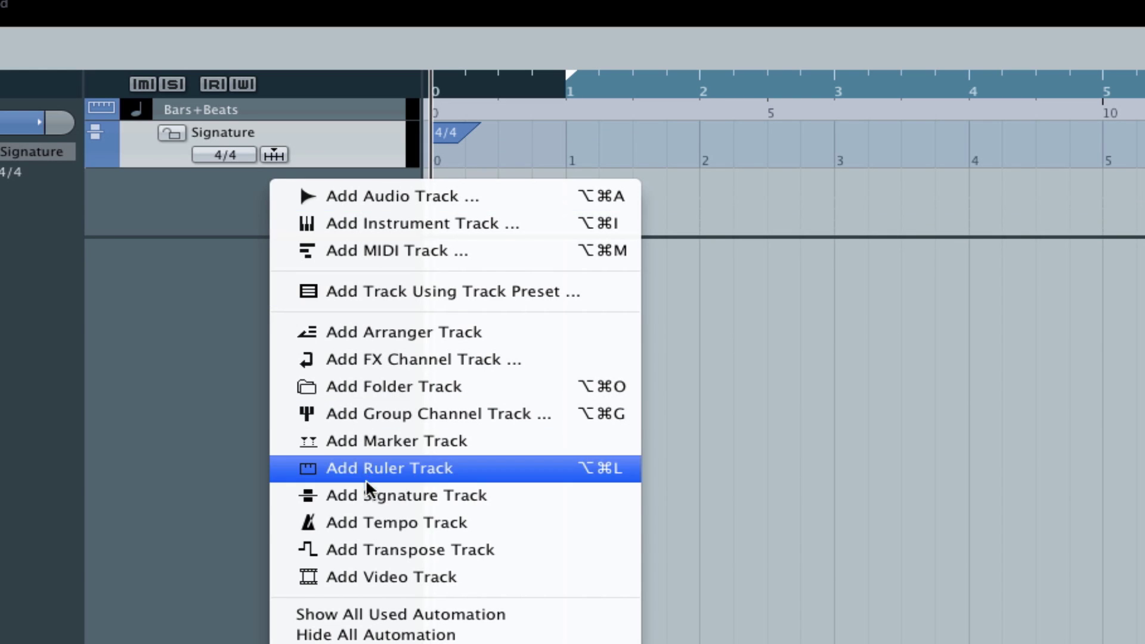
click(367, 525)
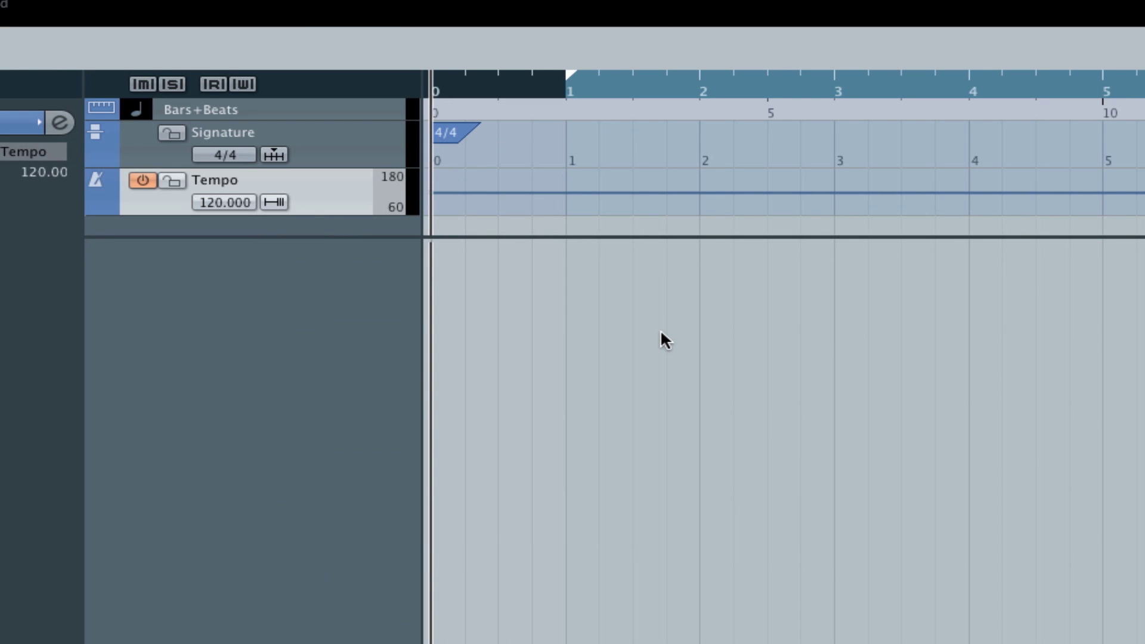
Step: Reduce the height of the upper track list section so it ends just below the Tempo track
key(g)
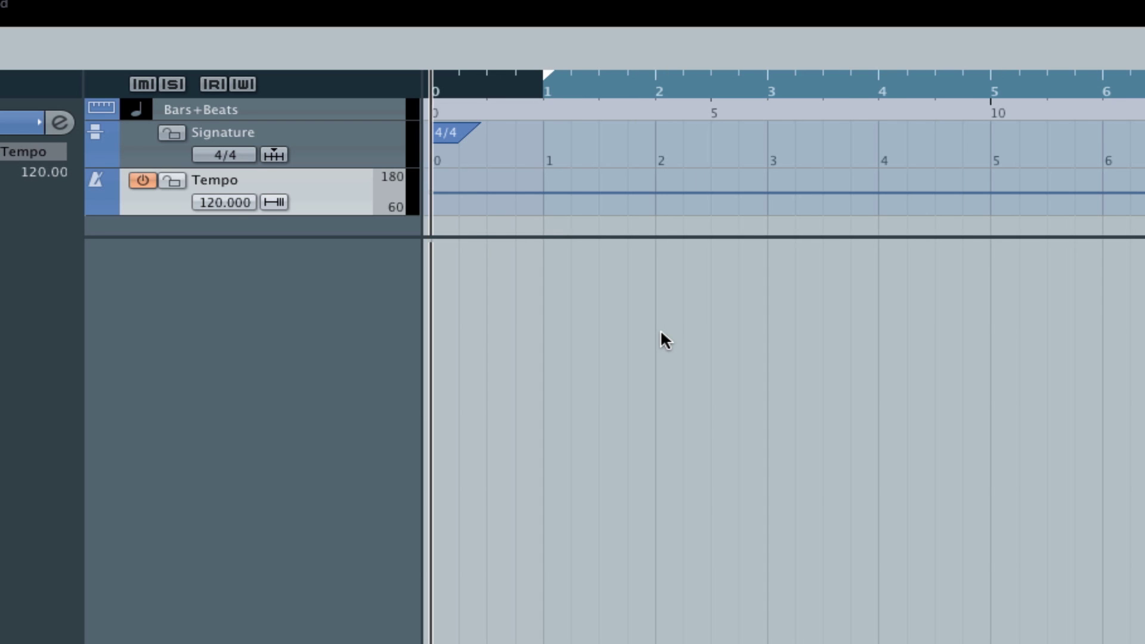
click(357, 131)
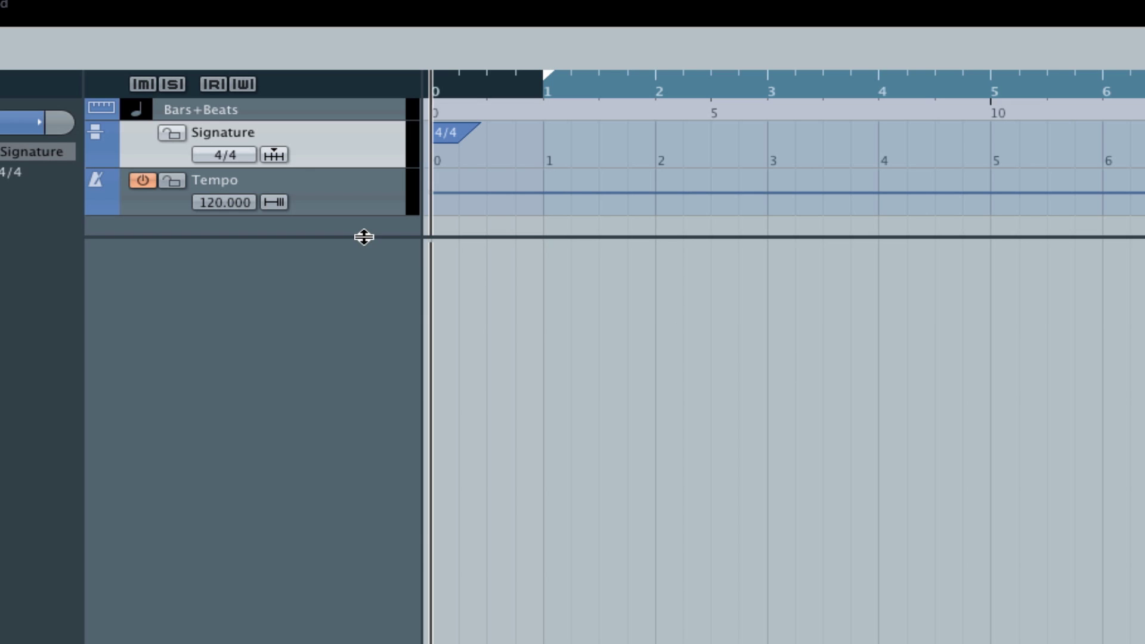
drag(362, 237, 361, 221)
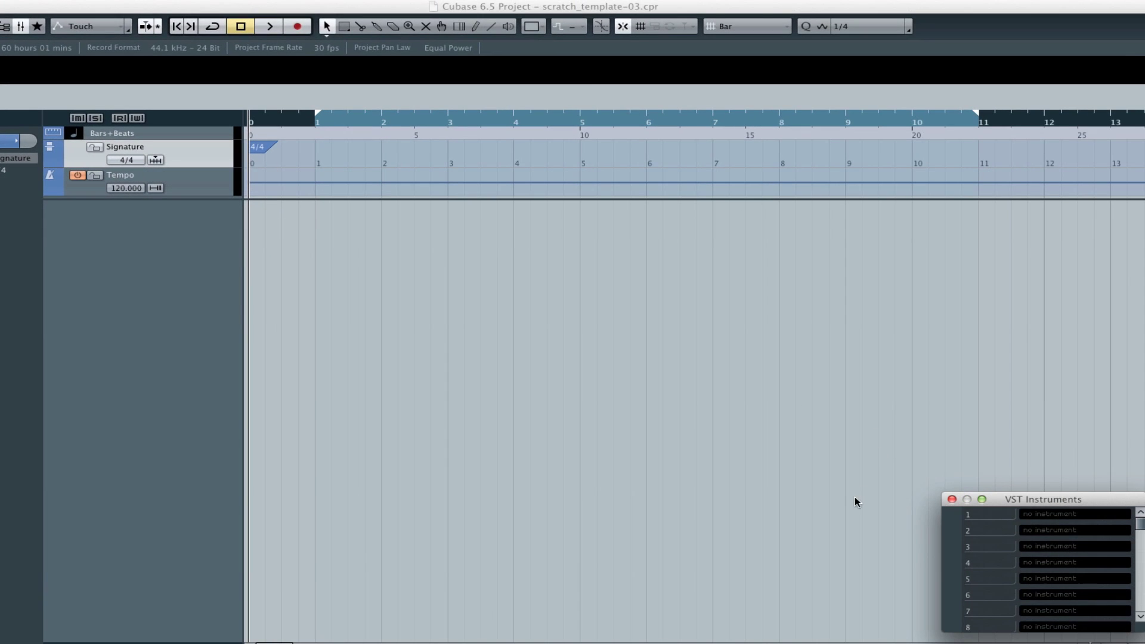
Step: Load Kontakt 5 into the first VST Instruments slot and create a MIDI track assigned to it
click(1076, 525)
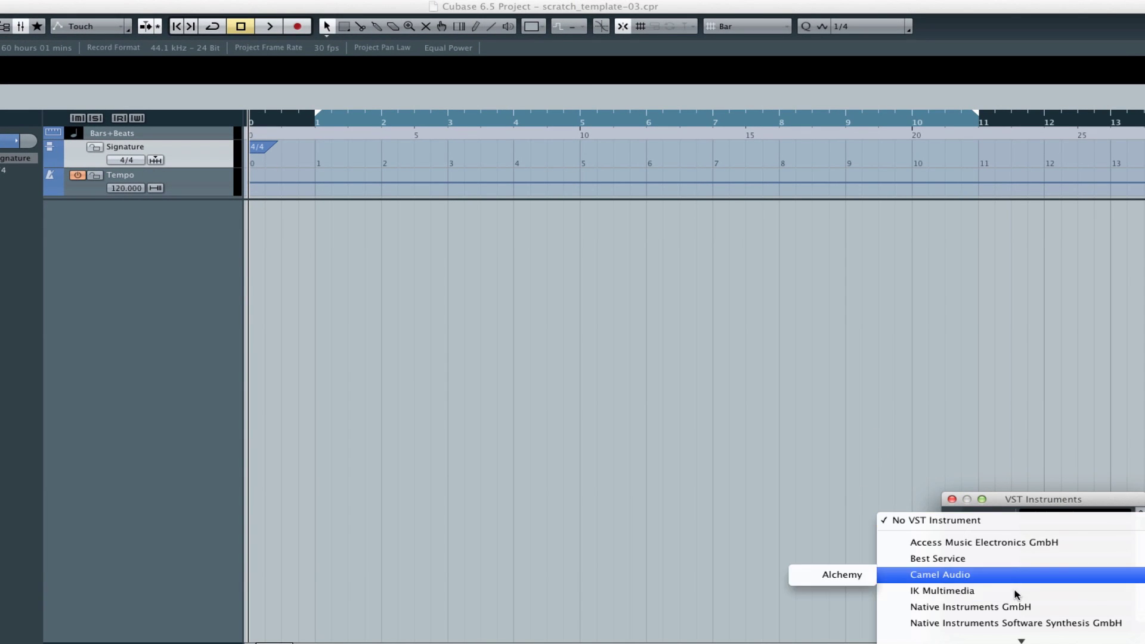
mouse_move(1010, 607)
click(837, 574)
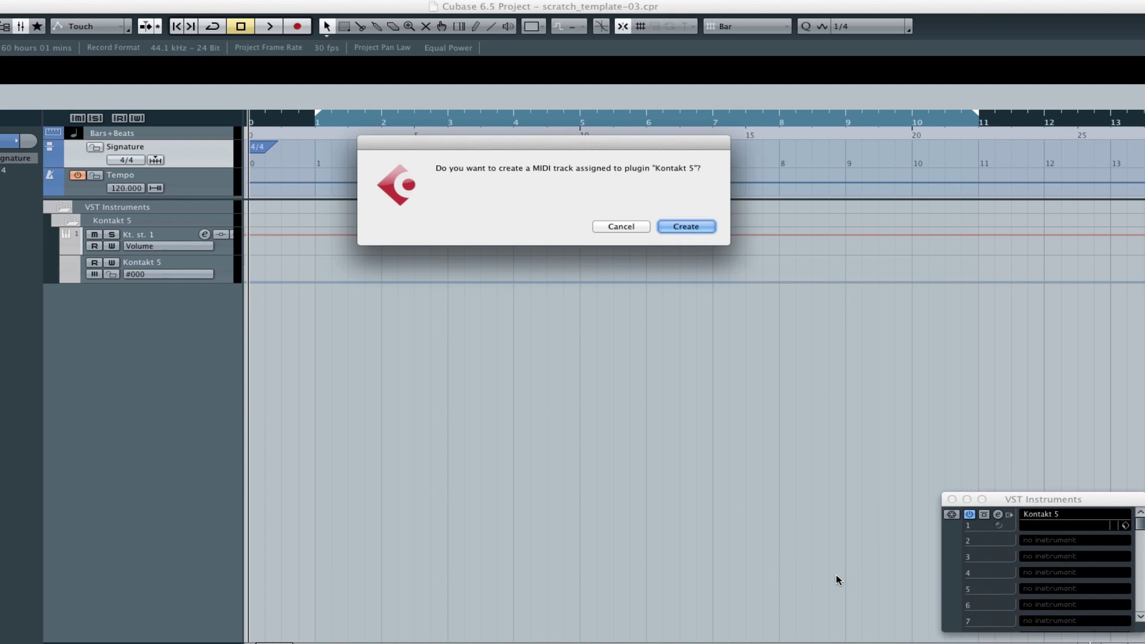
click(685, 227)
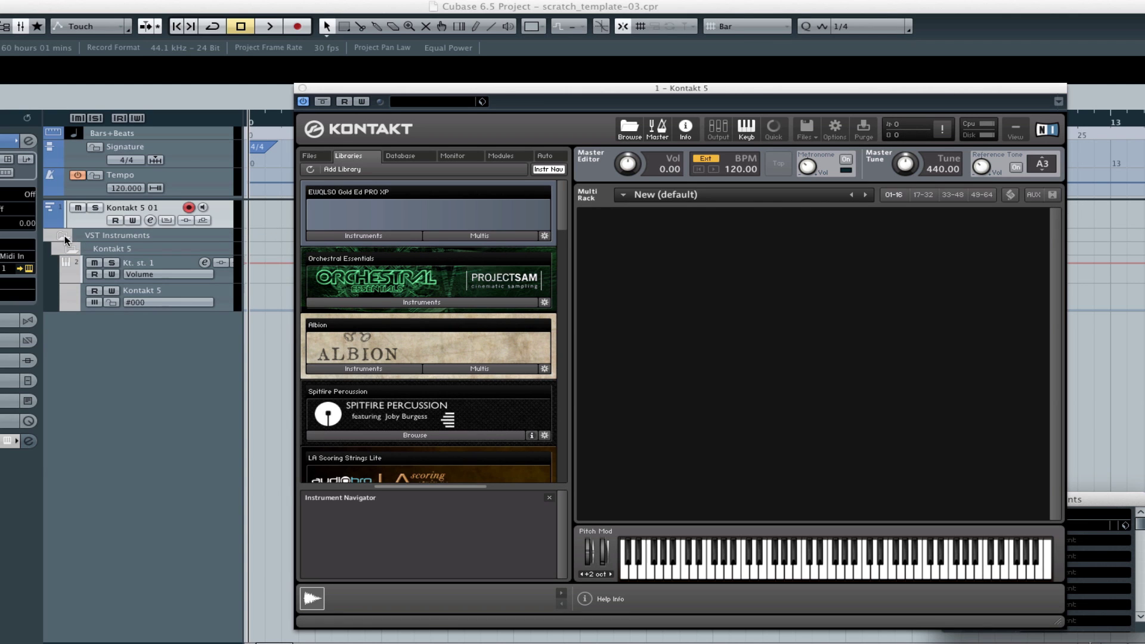
Step: Collapse the VST Instruments folder in the track list and reselect the Kontakt 5 01 MIDI track
click(61, 236)
click(145, 236)
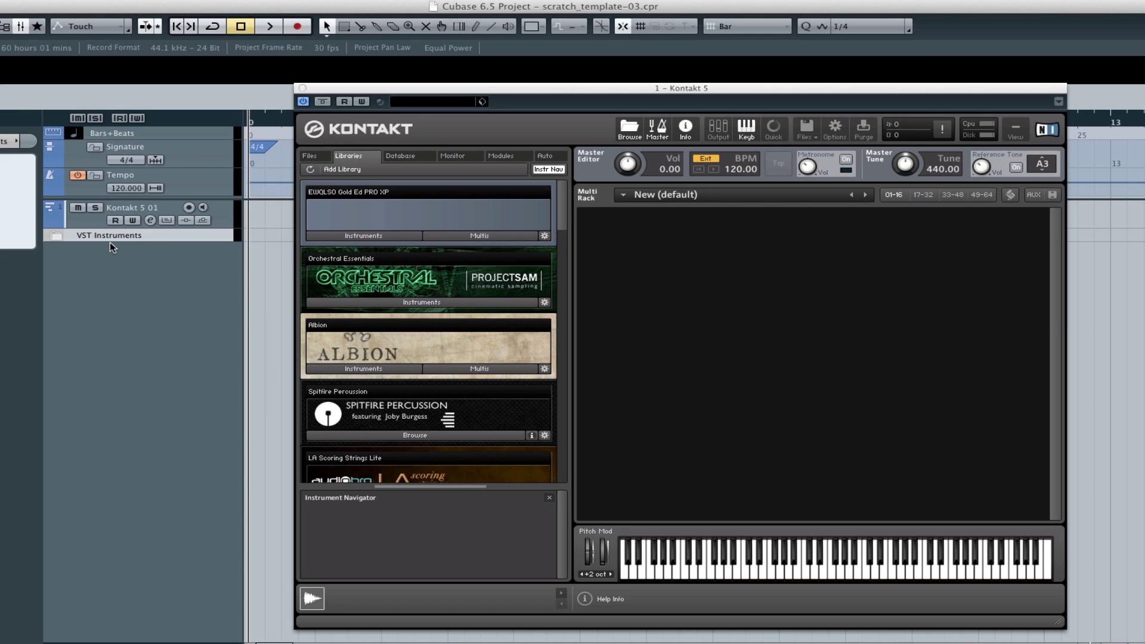
click(86, 223)
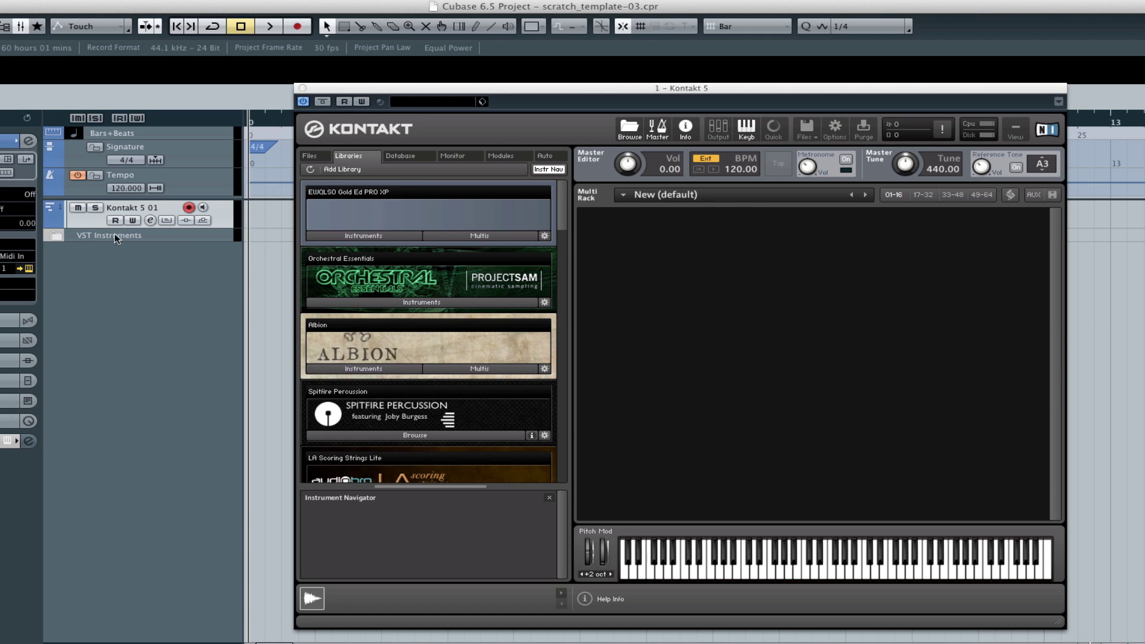
Step: Load 02 Str Ens sustain DYN from Symphobia's Ensemble instruments into the Kontakt multi rack and collapse its interface
scroll(519, 268, down, 2)
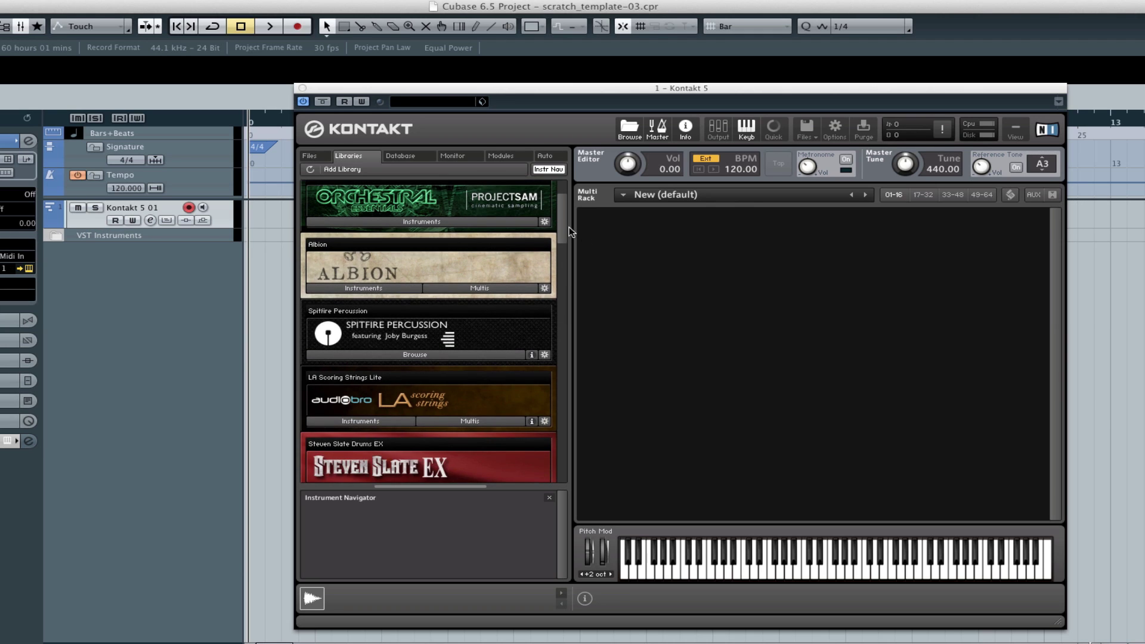
drag(565, 227, 564, 288)
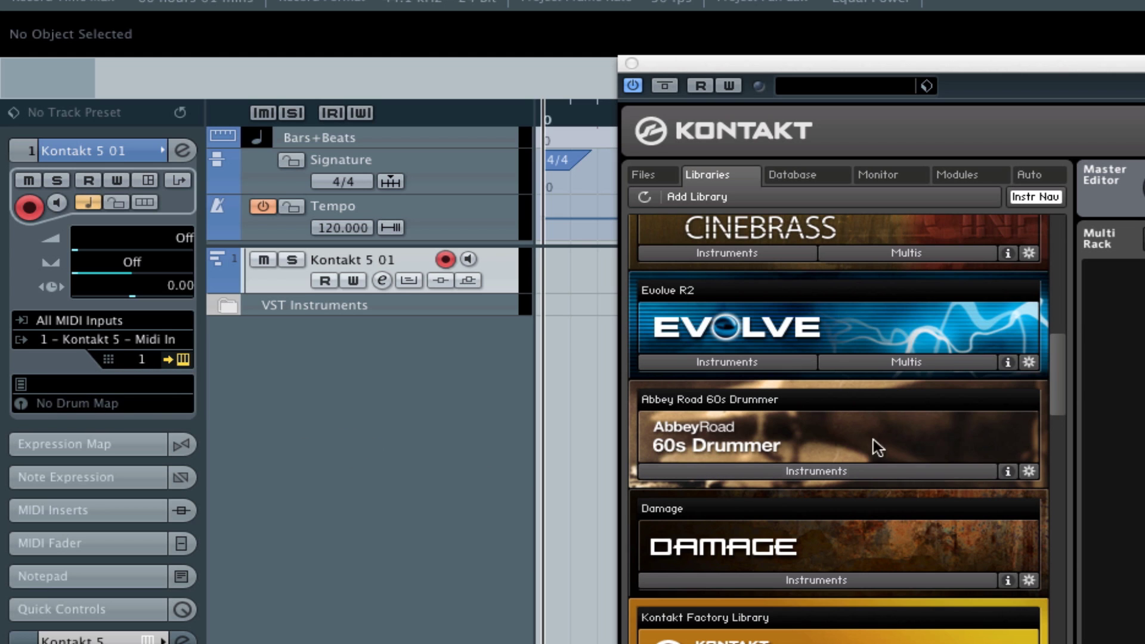
drag(1053, 388, 1078, 497)
click(753, 514)
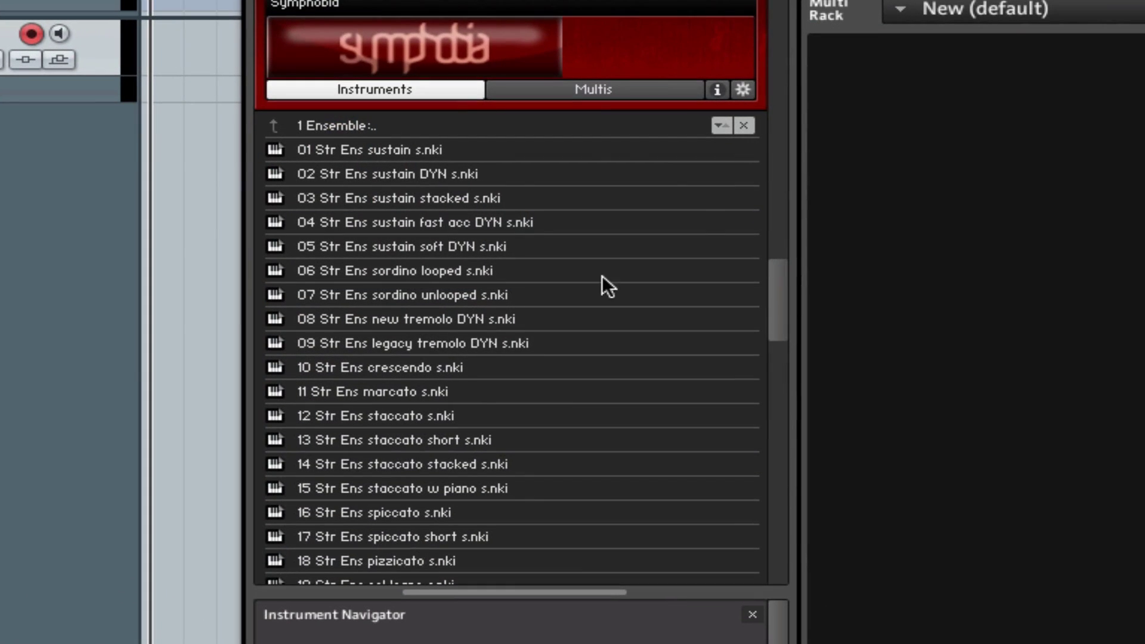
drag(448, 174, 1099, 168)
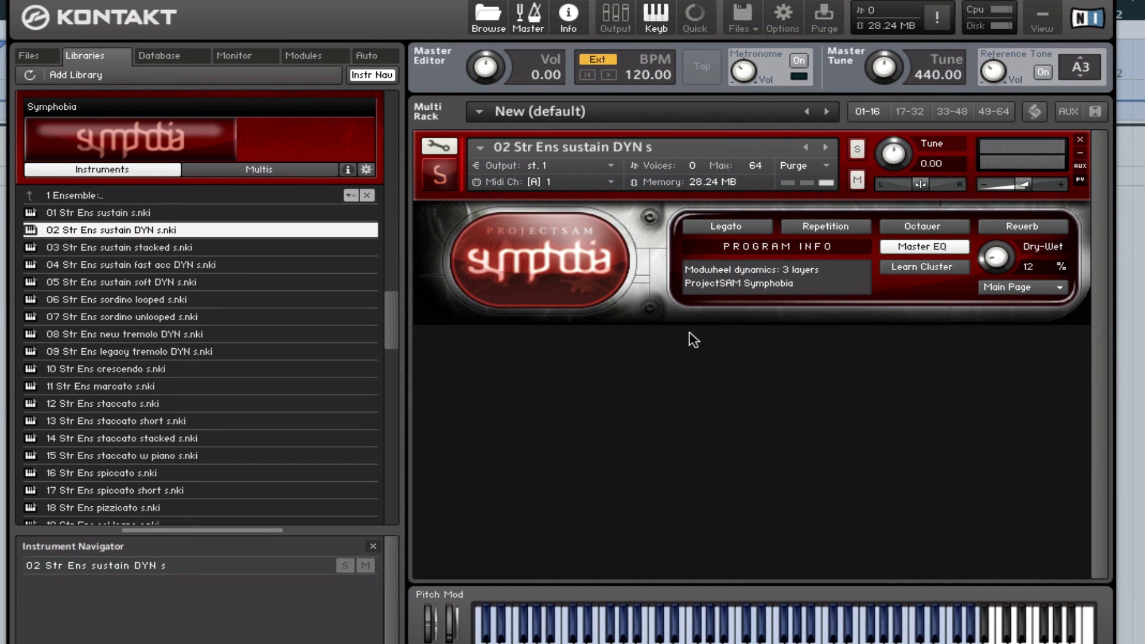
click(435, 188)
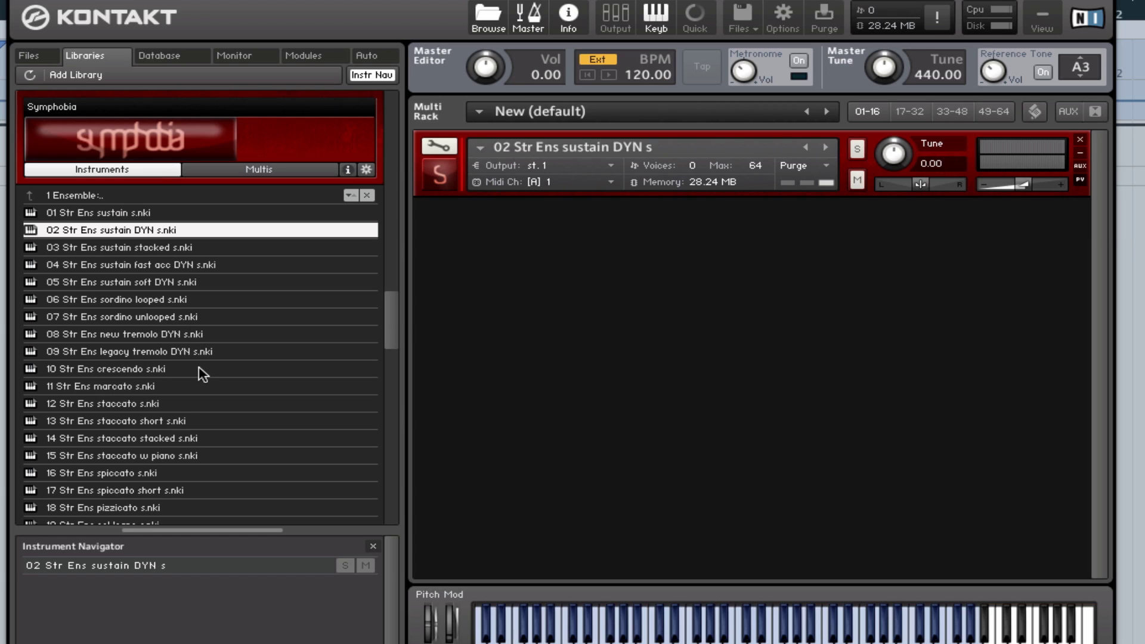
Step: Load 12 Str Ens staccato and 17 Str Ens spiccato short into the multi rack and collapse both interfaces
click(177, 404)
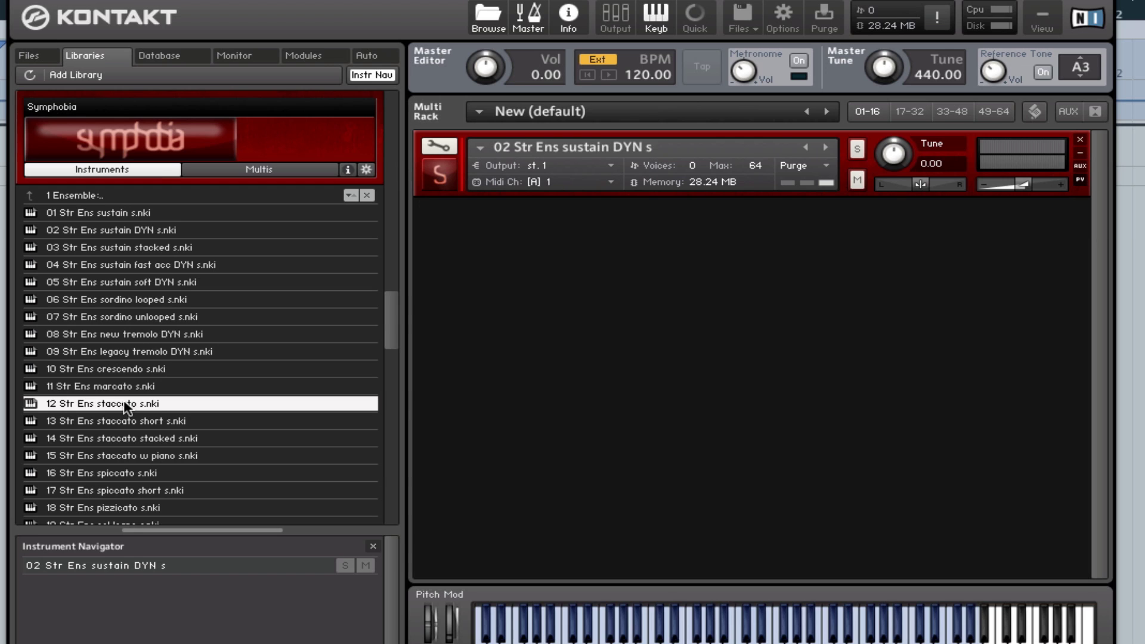
drag(121, 408, 622, 305)
drag(395, 328, 389, 312)
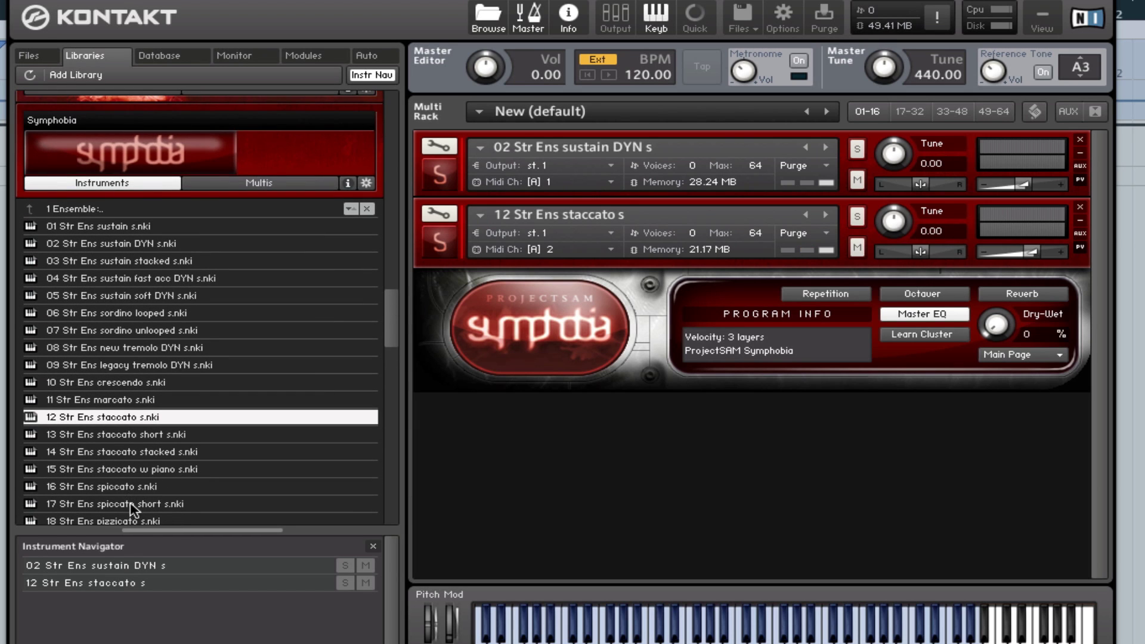
drag(132, 508, 625, 481)
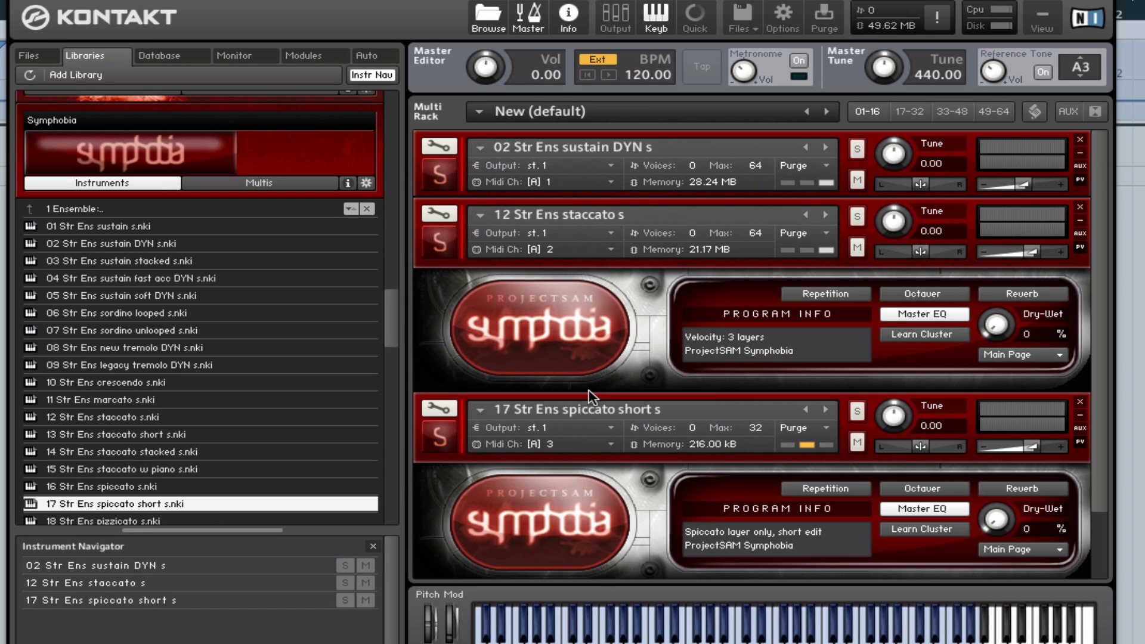
click(443, 250)
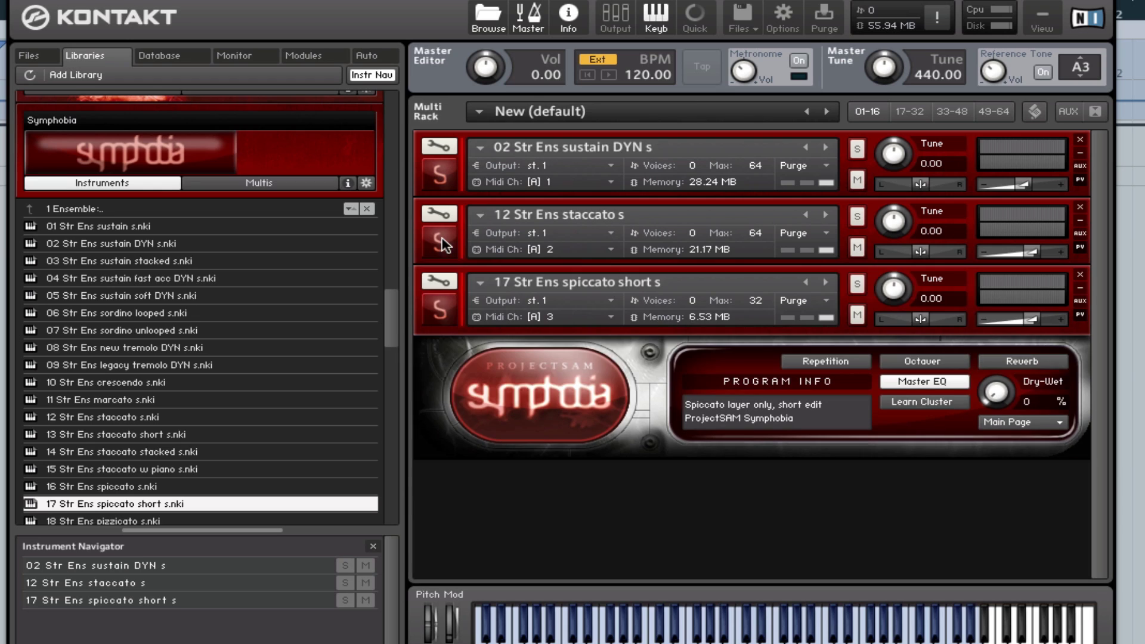
click(442, 307)
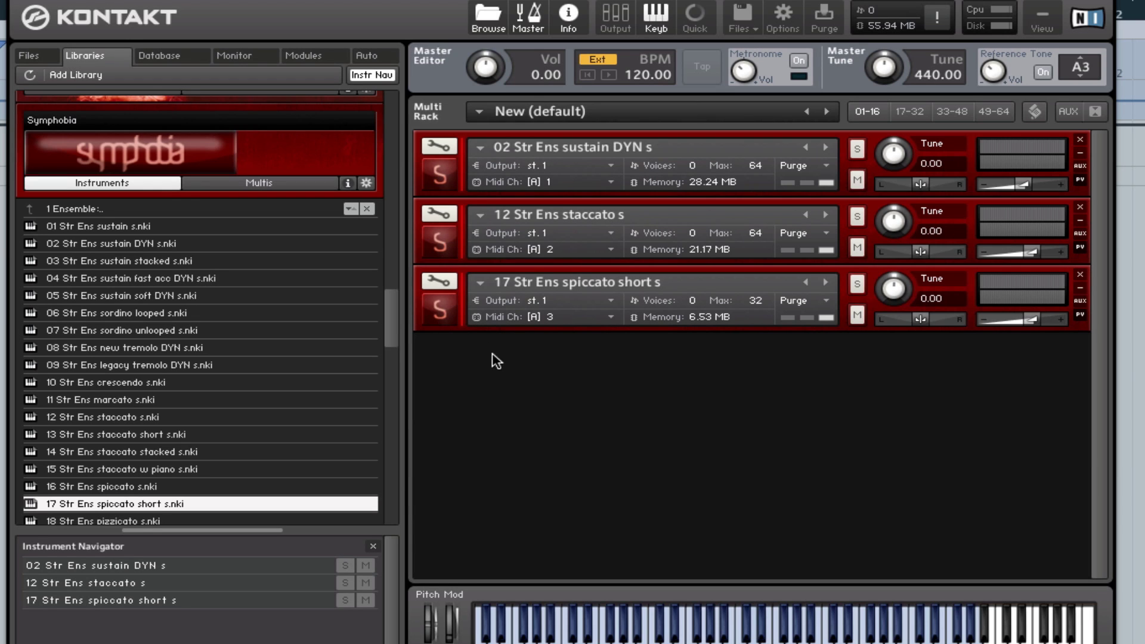
Step: Load 18 Str Ens pizzicato below the spiccato patch in the multi rack and collapse its interface
scroll(395, 324, down, 3)
scroll(396, 324, down, 2)
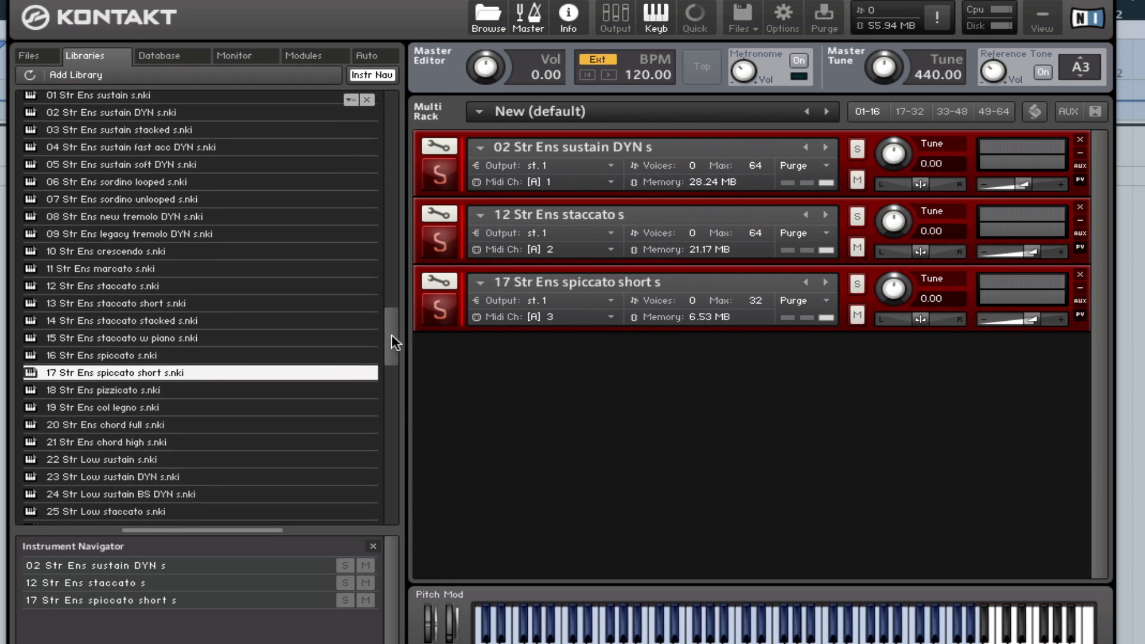
drag(152, 385, 573, 430)
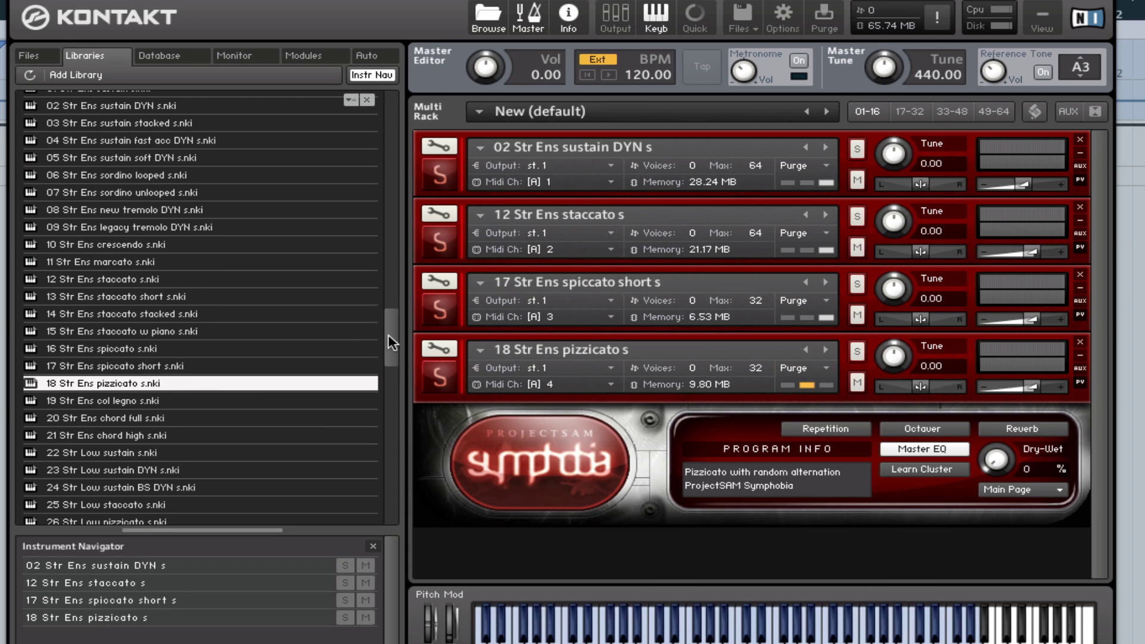
click(451, 385)
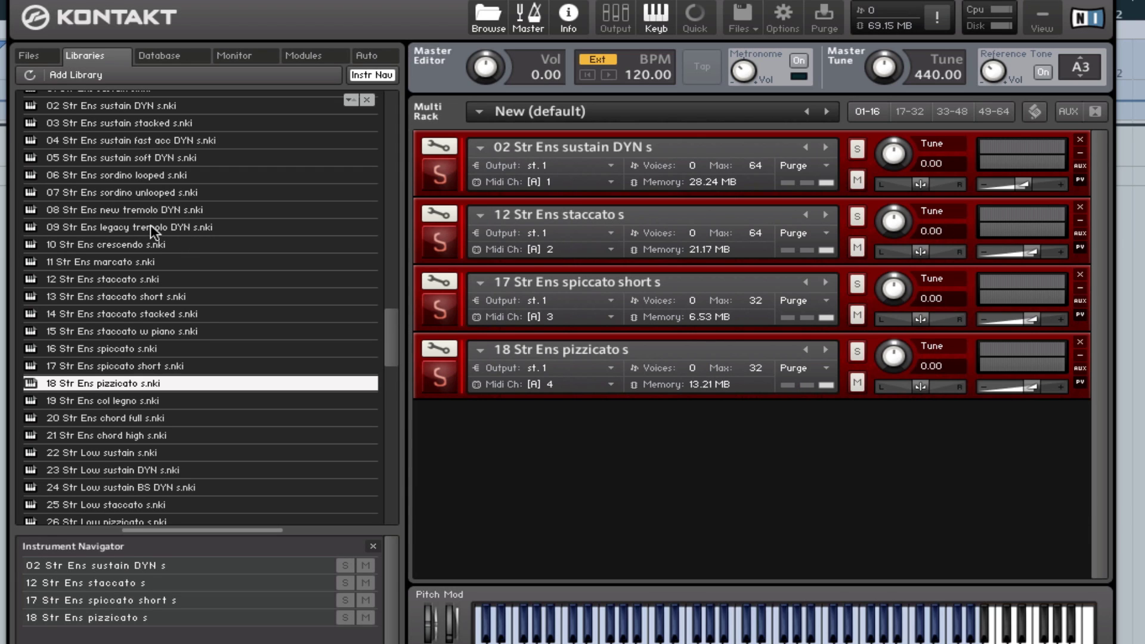
Step: Load 09 Str Ens legacy tremolo DYN below the pizzicato patch in the multi rack and collapse its interface
drag(149, 230, 544, 483)
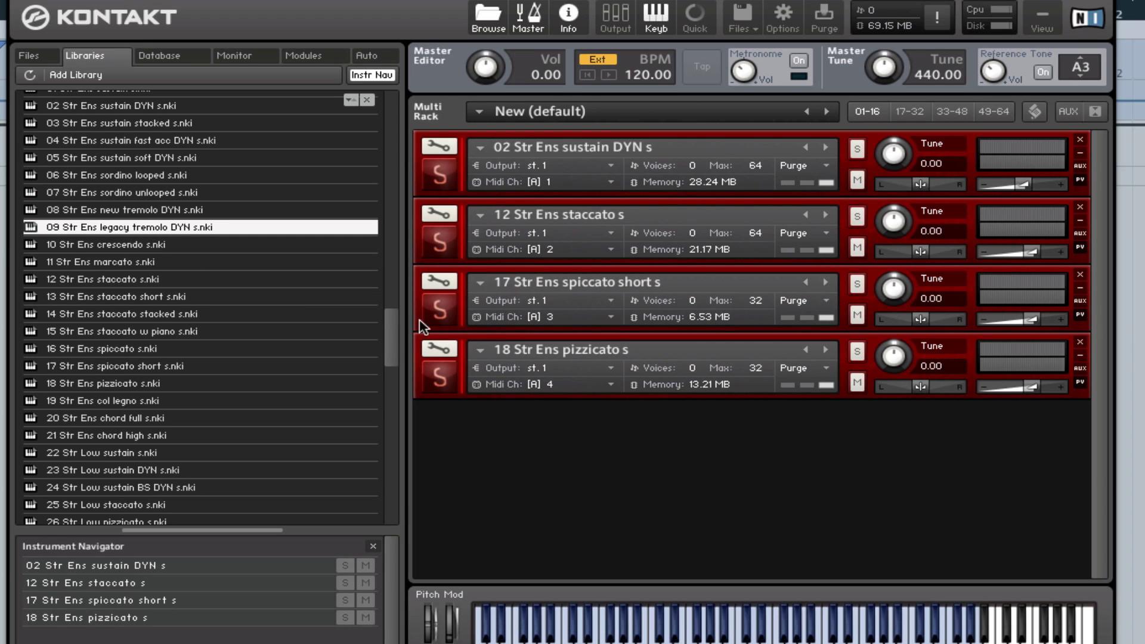
drag(392, 330, 392, 322)
click(440, 444)
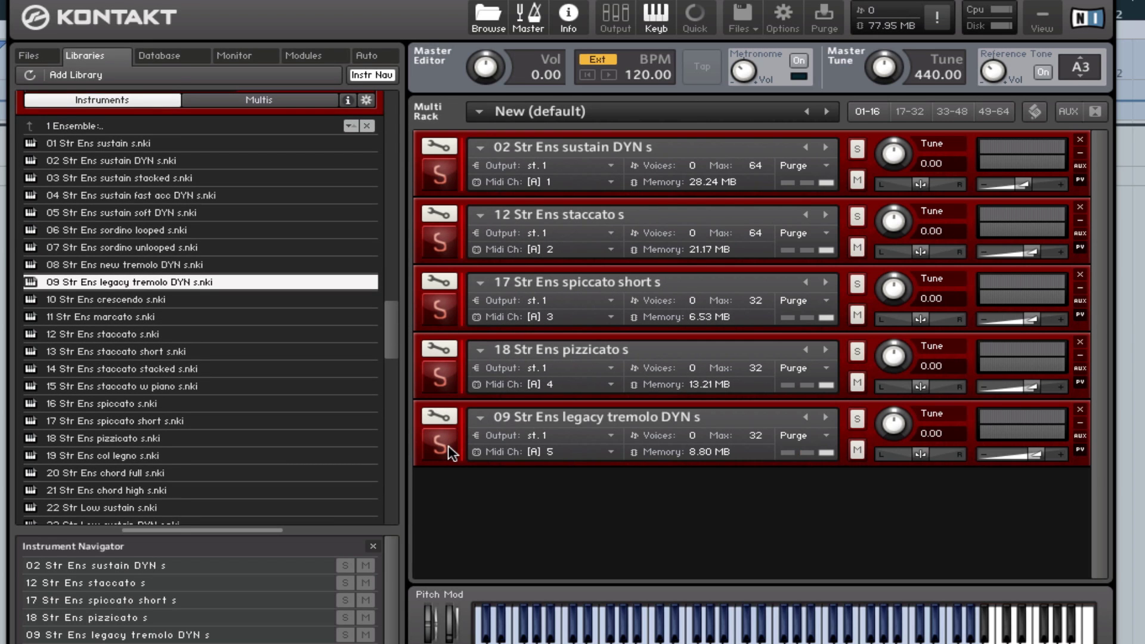
Step: Load 06 Str Ens sordino looped below the tremolo patch in the multi rack and collapse its interface
scroll(385, 318, up, 2)
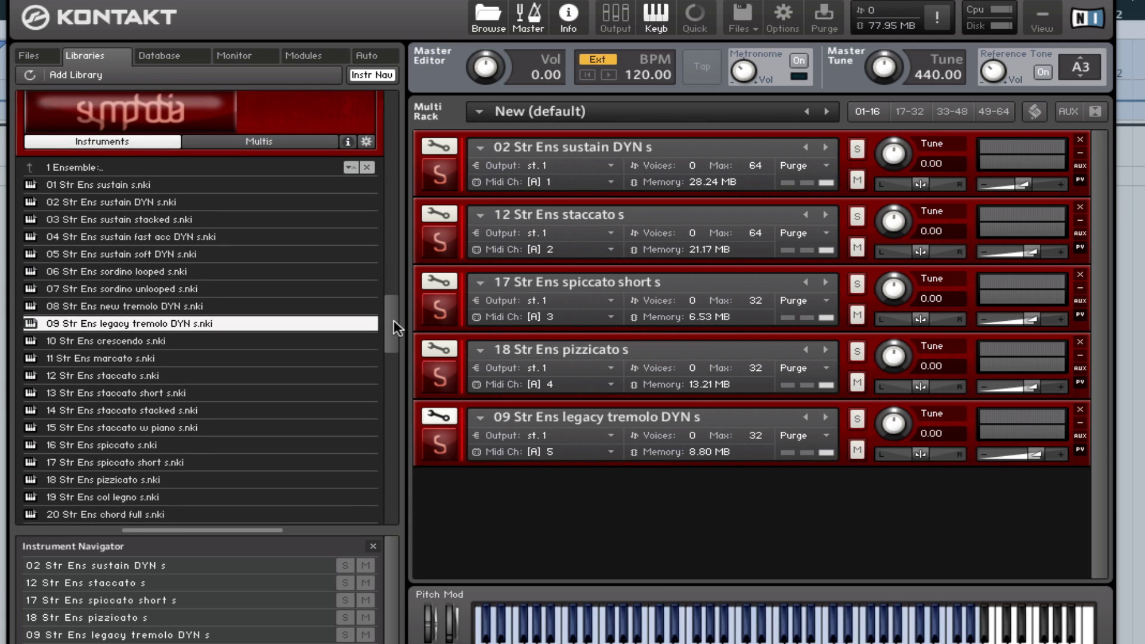
scroll(394, 325, down, 2)
drag(153, 225, 537, 519)
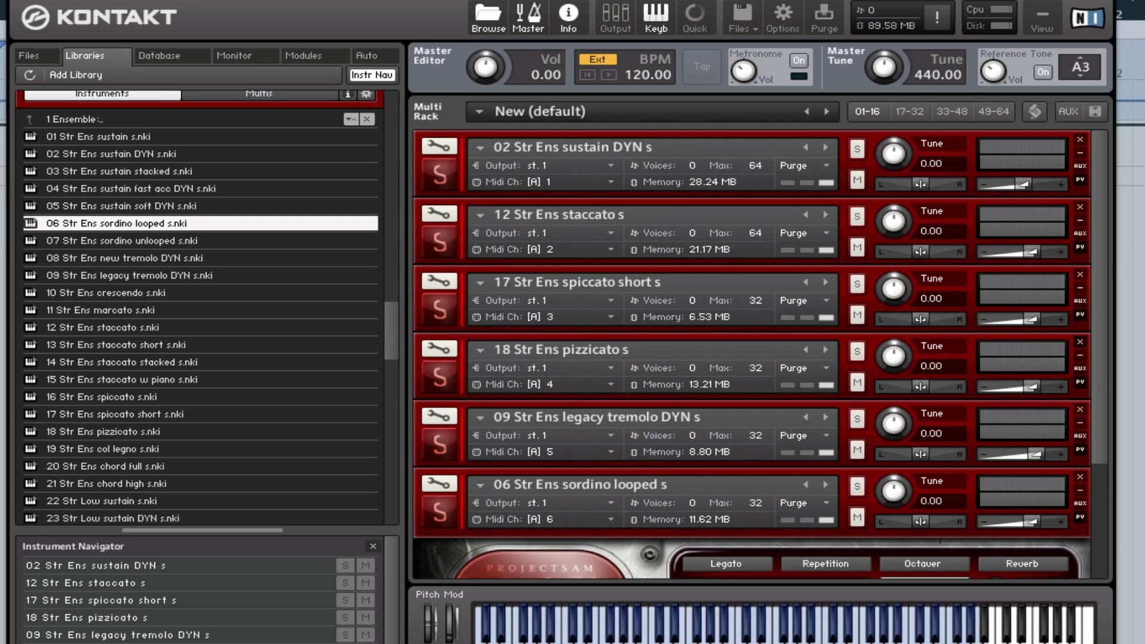
click(442, 510)
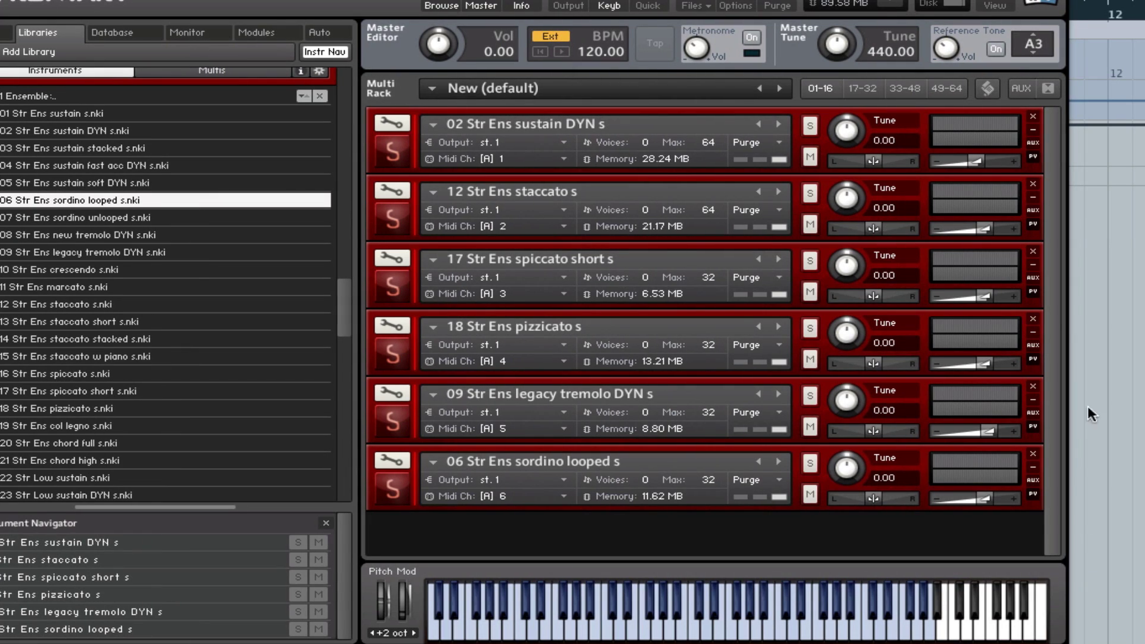
Step: Move the Kontakt window farther from the track list and rename the Kontakt 5 01 MIDI track as SYM1 Strings sus
drag(1065, 643, 1061, 643)
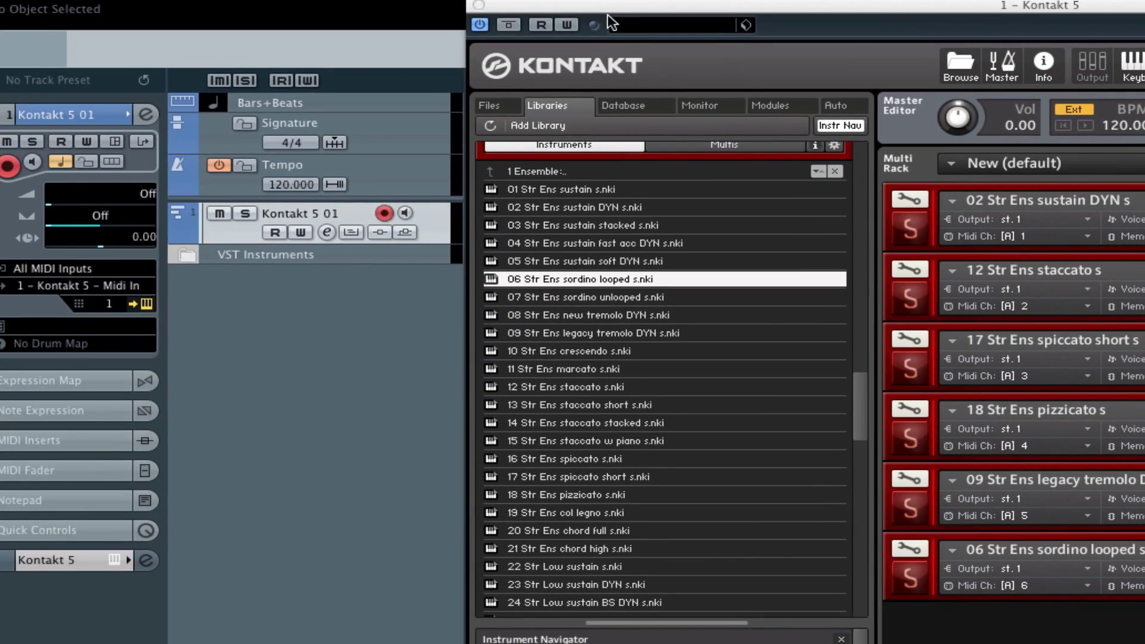
drag(607, 13, 739, 15)
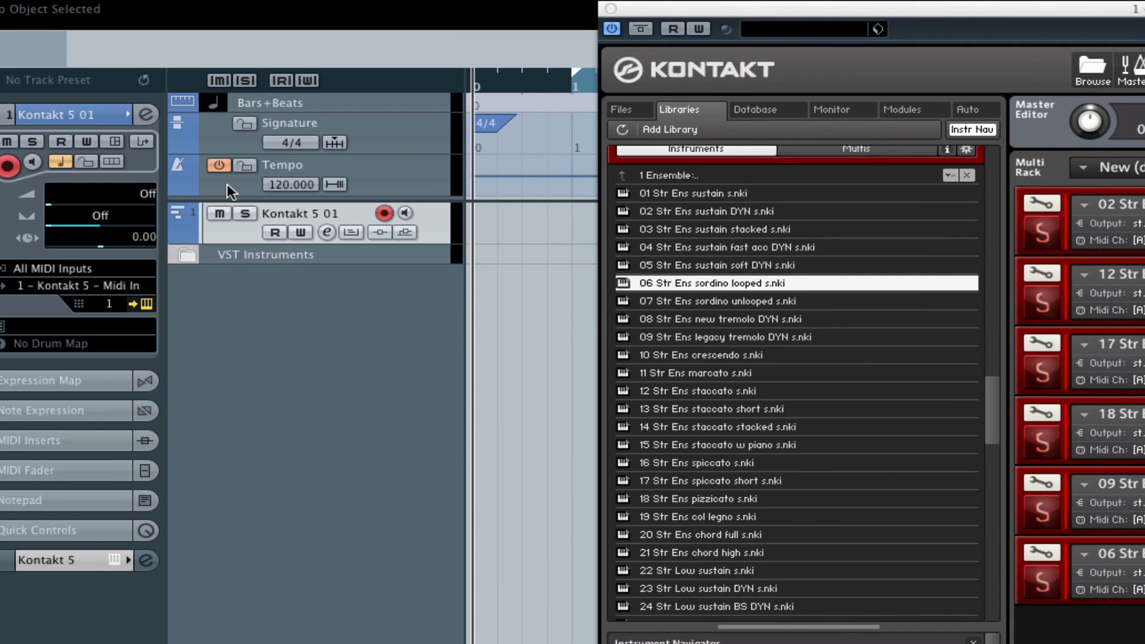
double_click(307, 212)
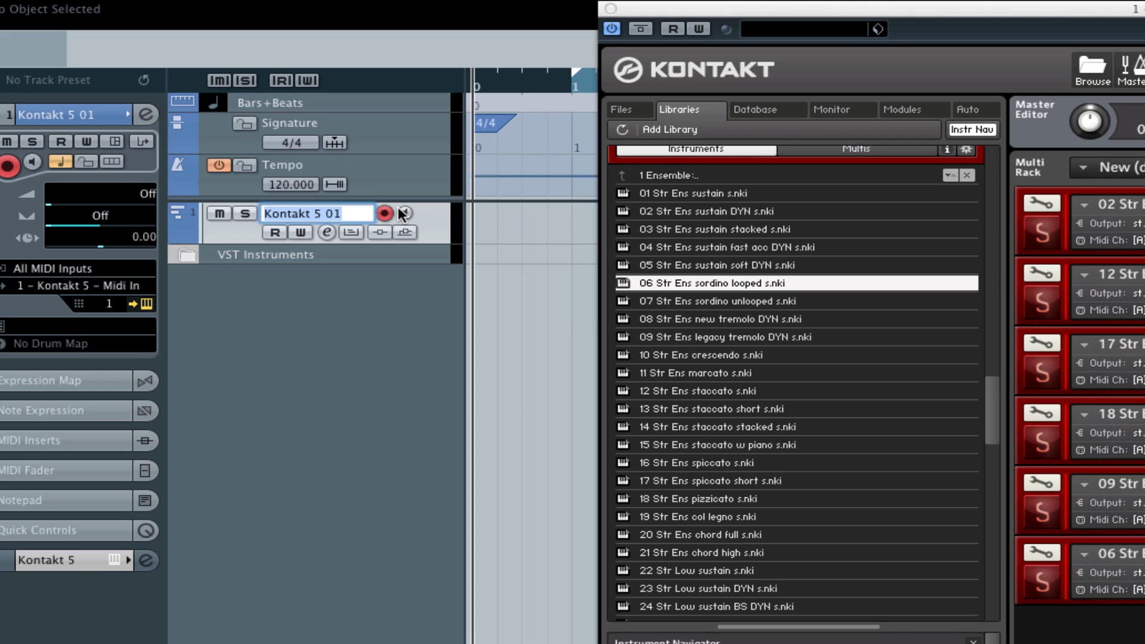
text(SYM1 )
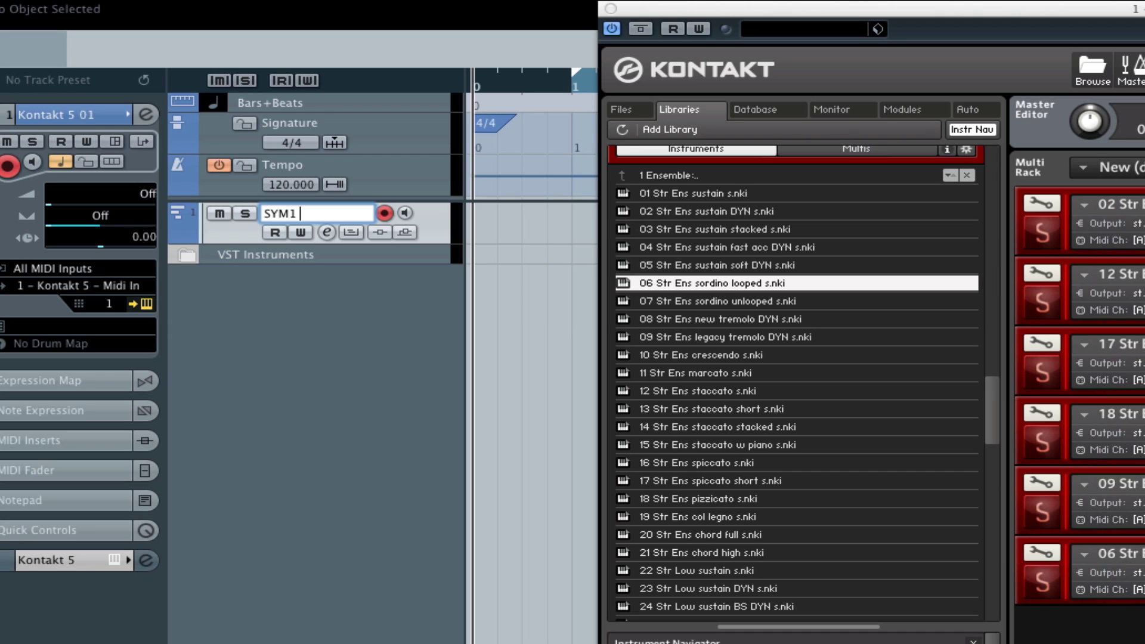
text(Strings sus)
key(Return)
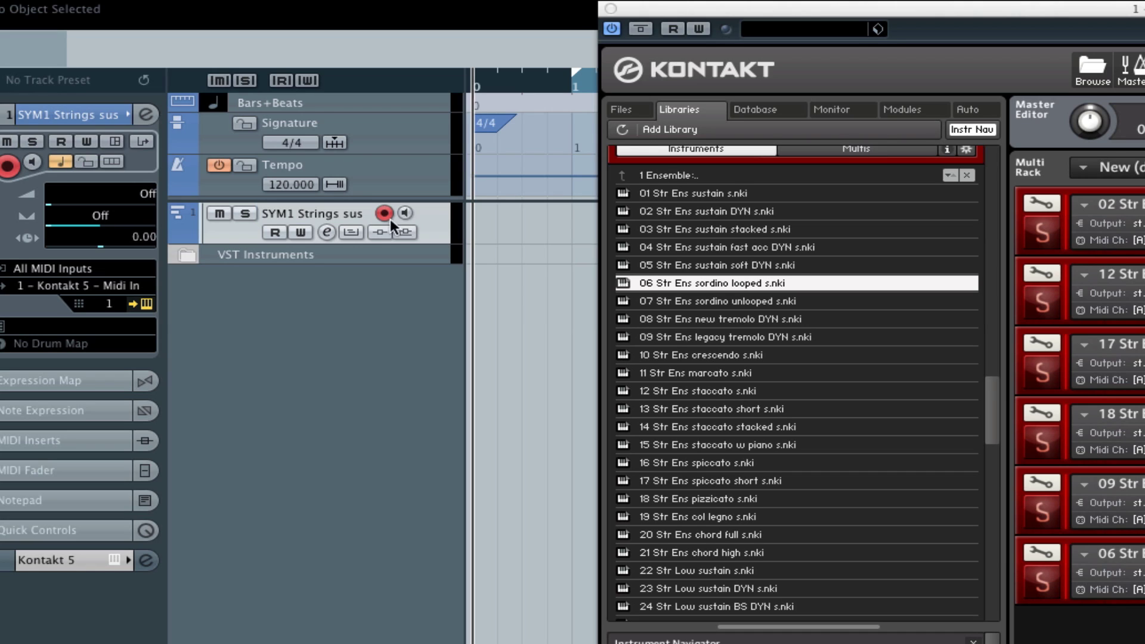
Step: Add one new MIDI track below the SYM1 Strings sus track
right_click(335, 205)
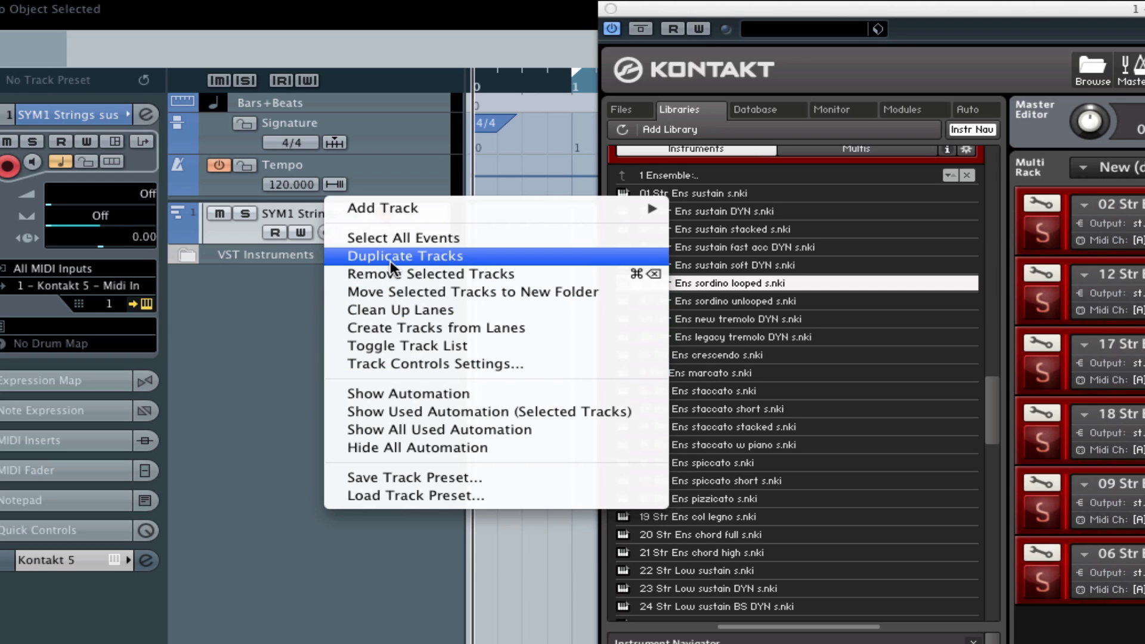
mouse_move(392, 212)
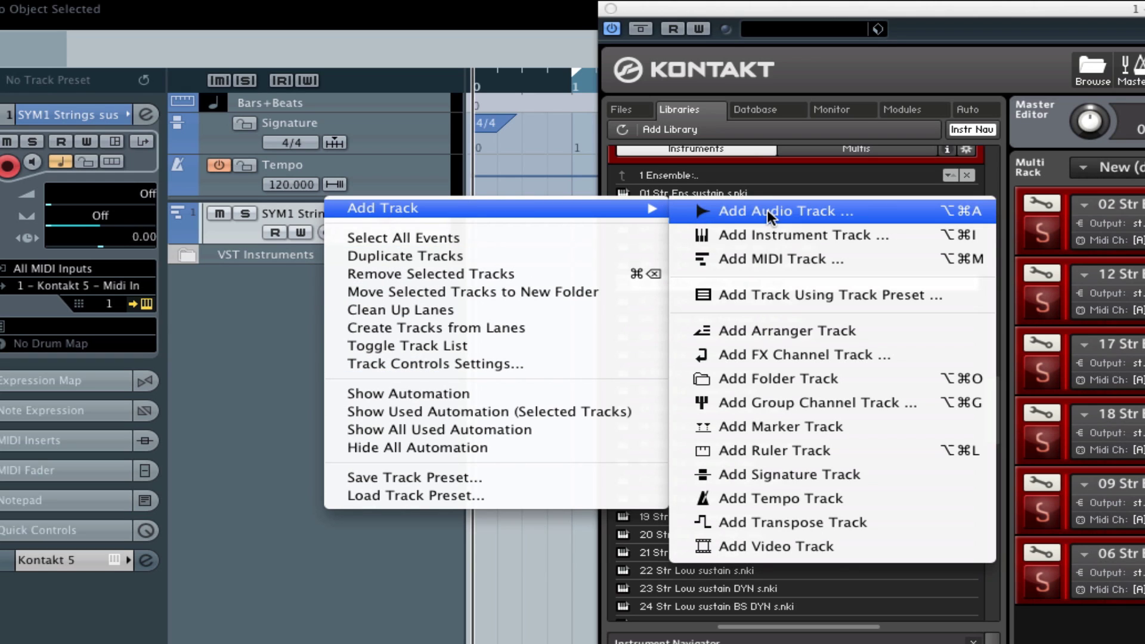
click(768, 259)
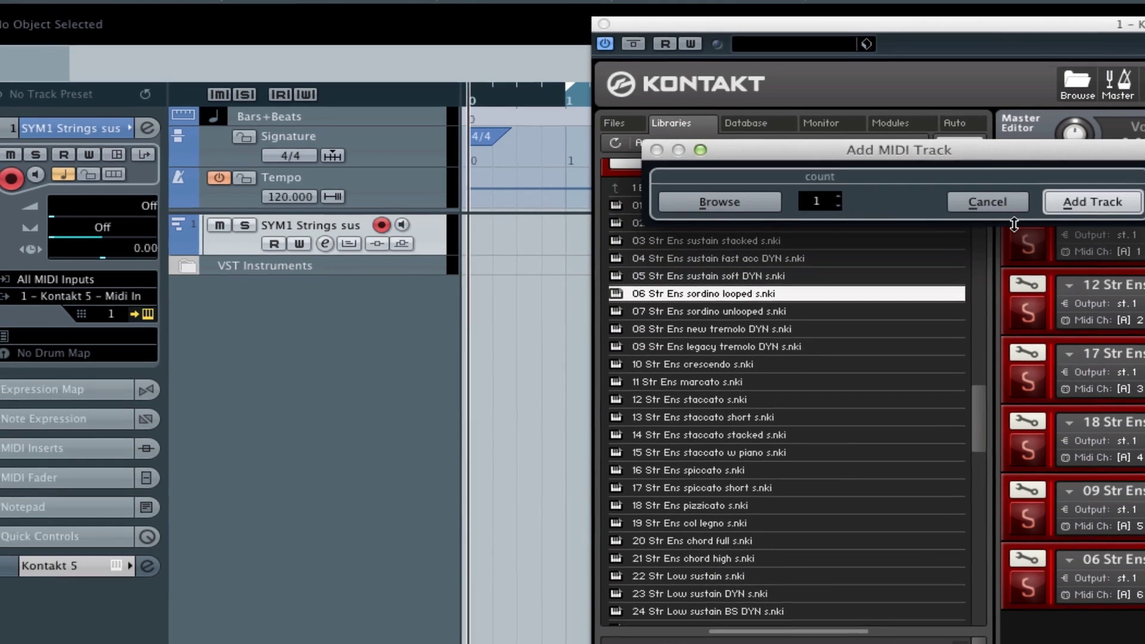
drag(879, 155, 802, 179)
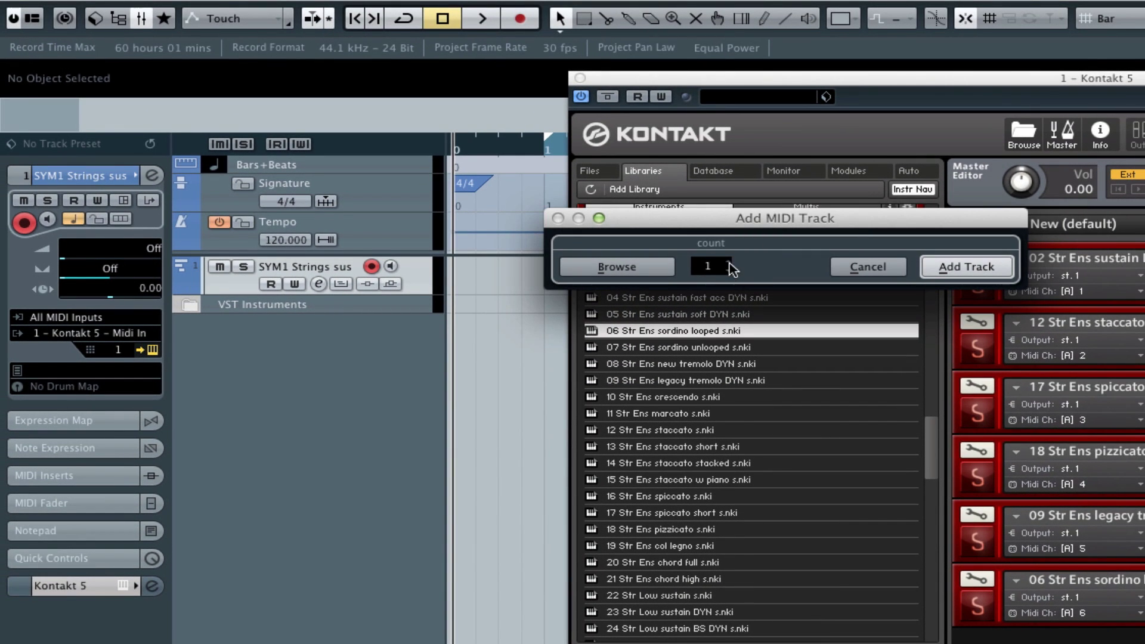
click(953, 272)
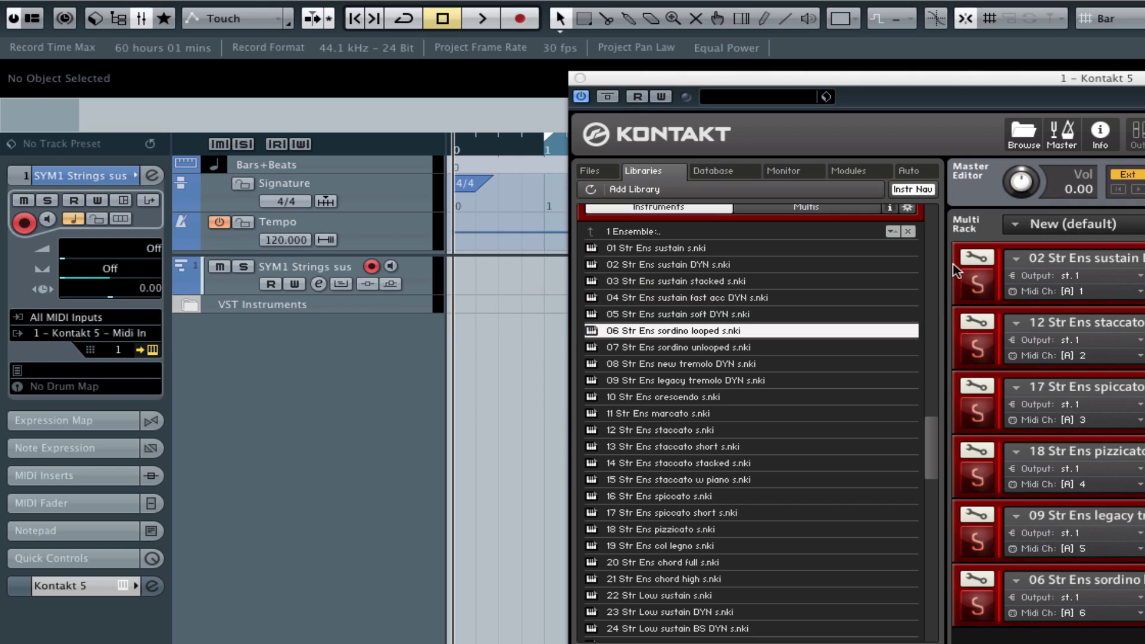
Step: Route the new MIDI 02 track's output to 1 - Kontakt 5 - Midi In
click(232, 291)
click(239, 325)
click(90, 334)
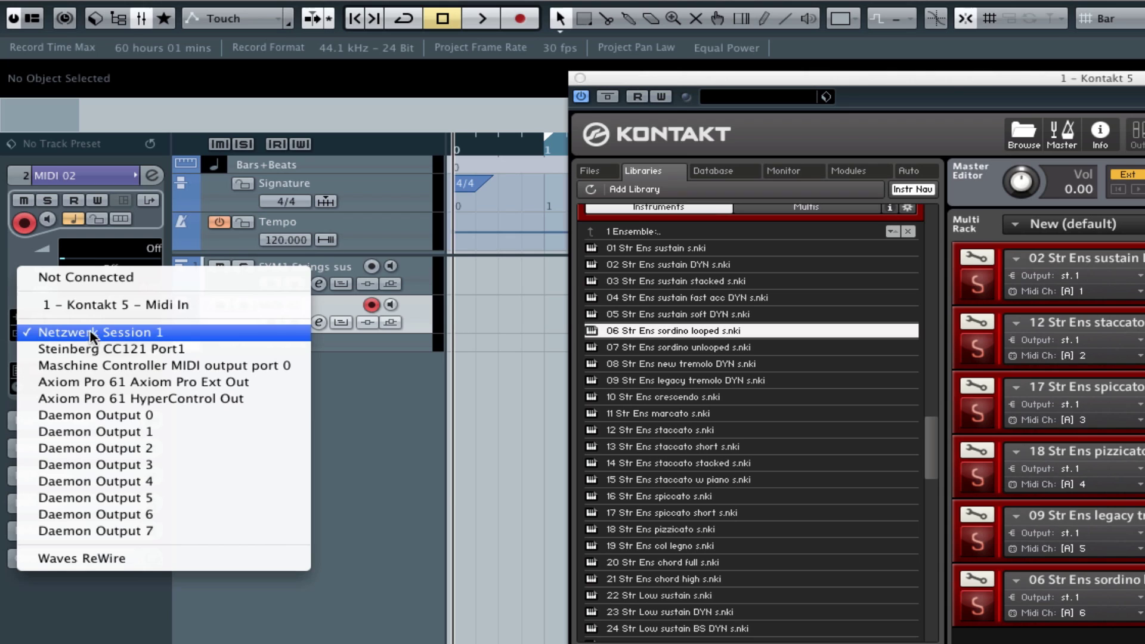
click(99, 304)
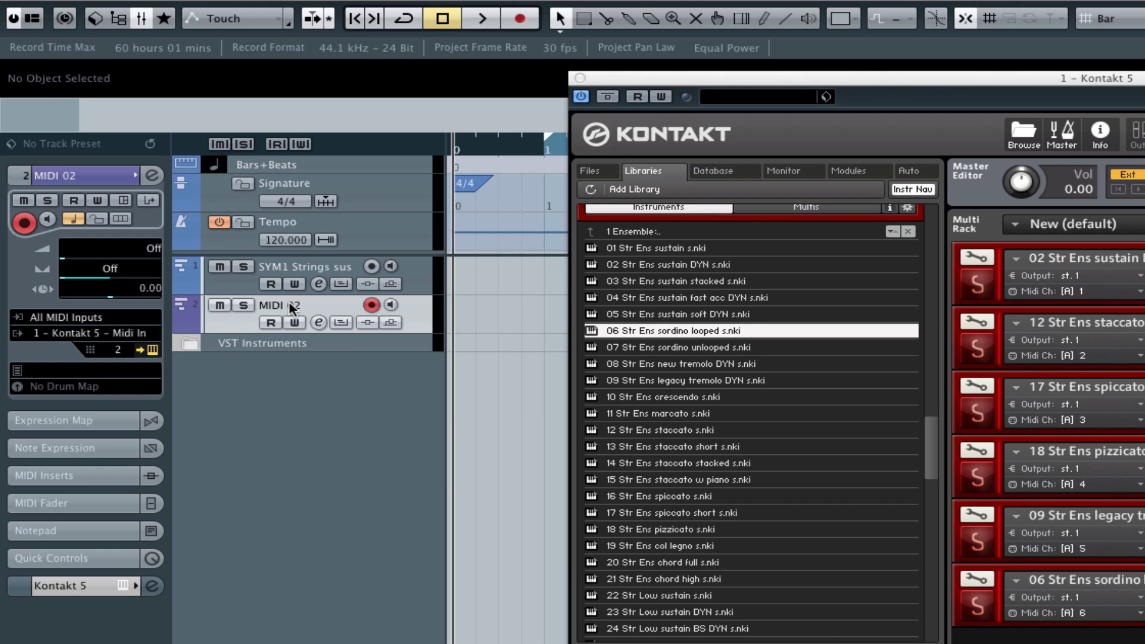
Step: Add a third MIDI track, followed by a batch of three more MIDI tracks below it
key(alt+m)
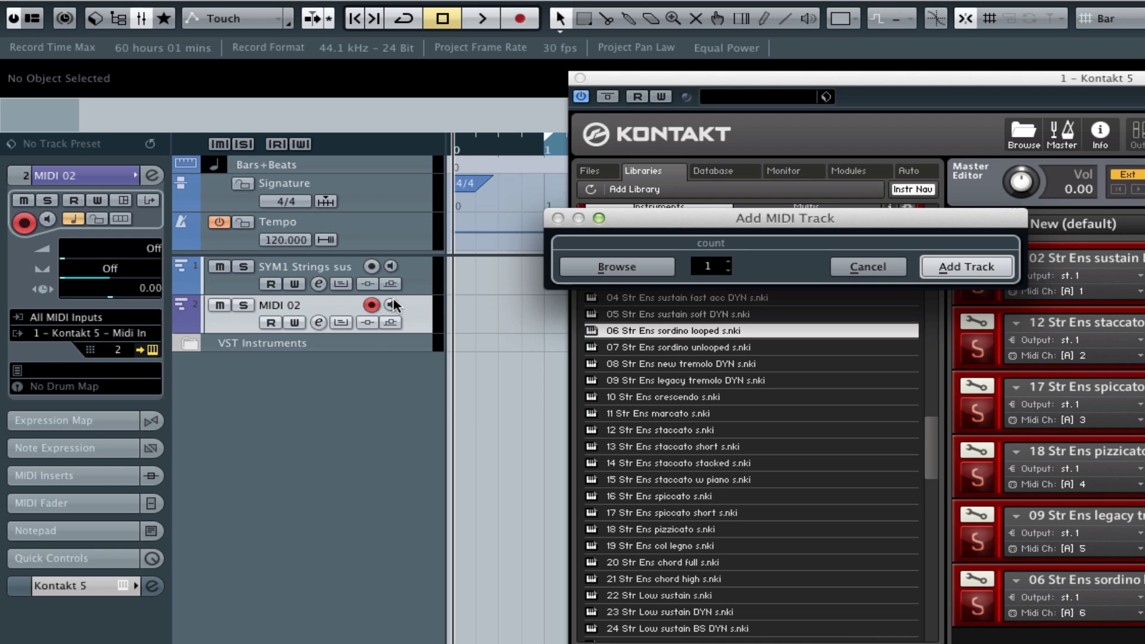
click(954, 266)
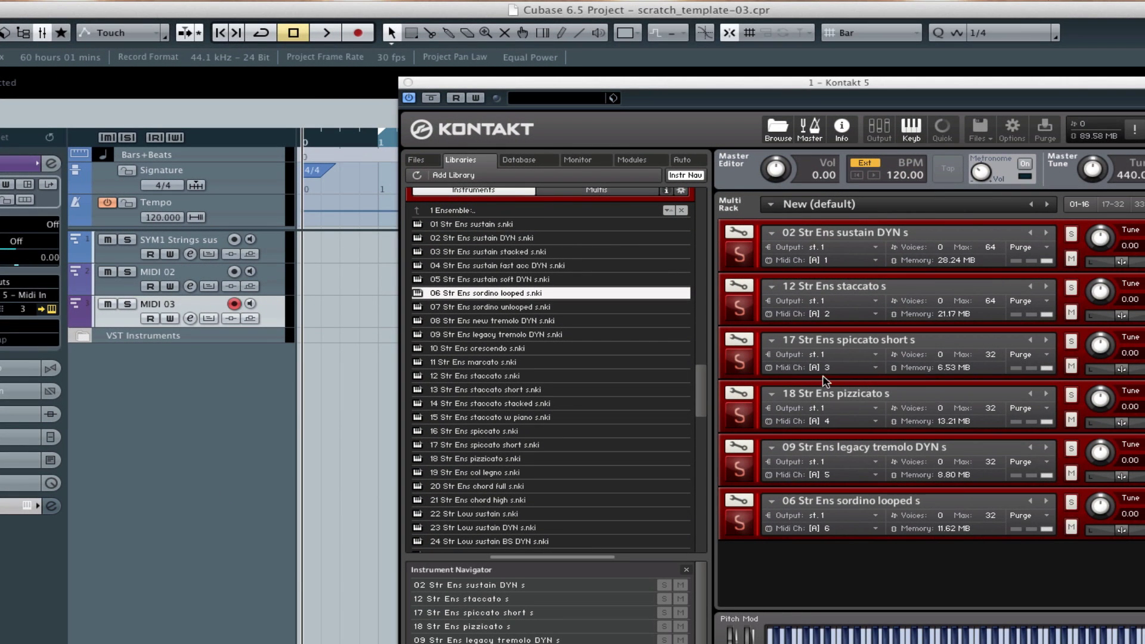
key(t)
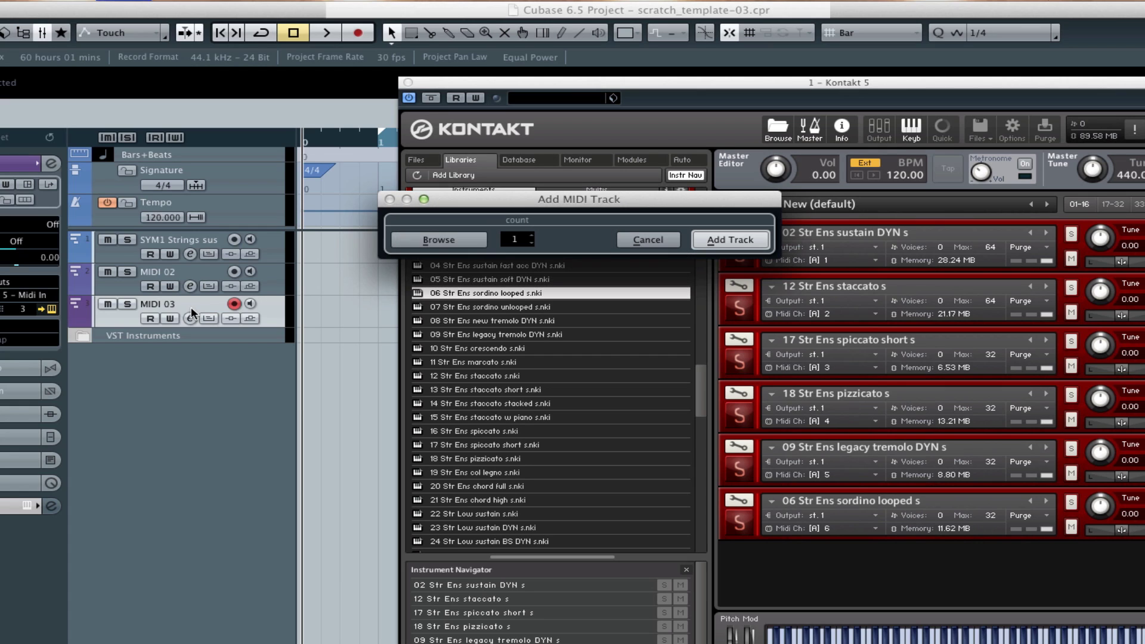
click(531, 235)
click(531, 235)
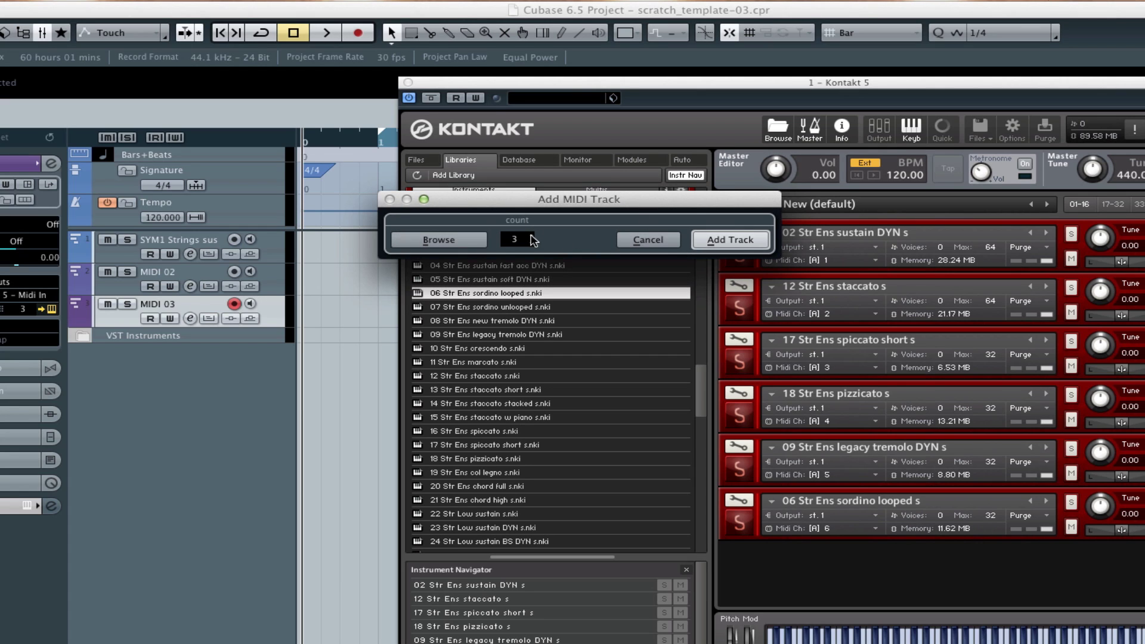
click(740, 239)
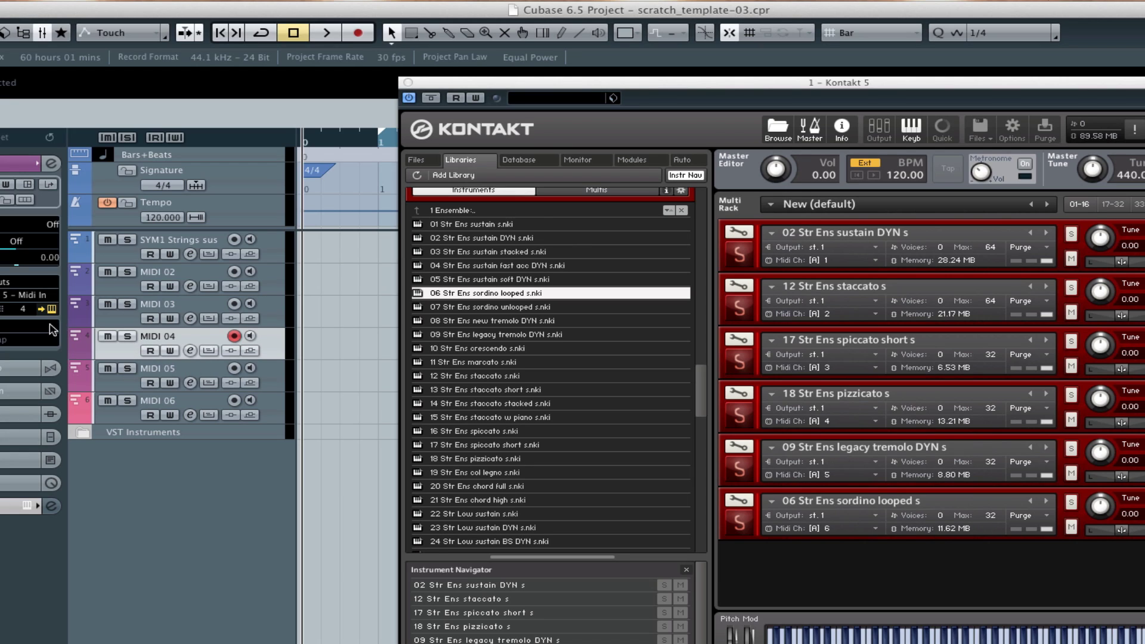
Step: Select the six MIDI tracks one after another and check that each one plays its own Kontakt patch
click(120, 377)
click(121, 418)
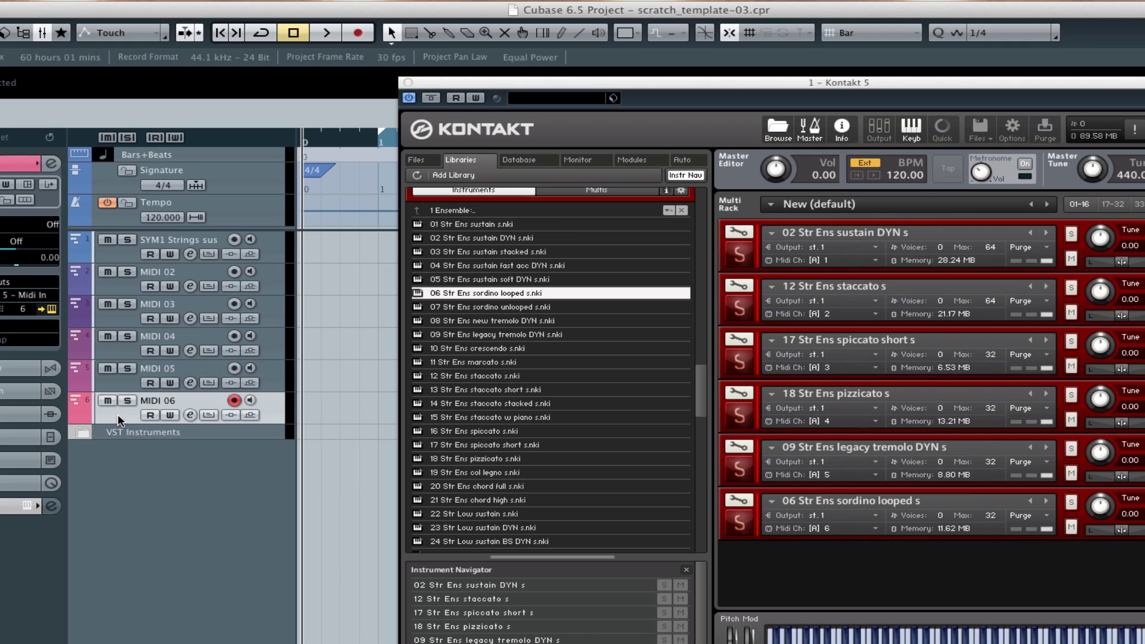
click(113, 253)
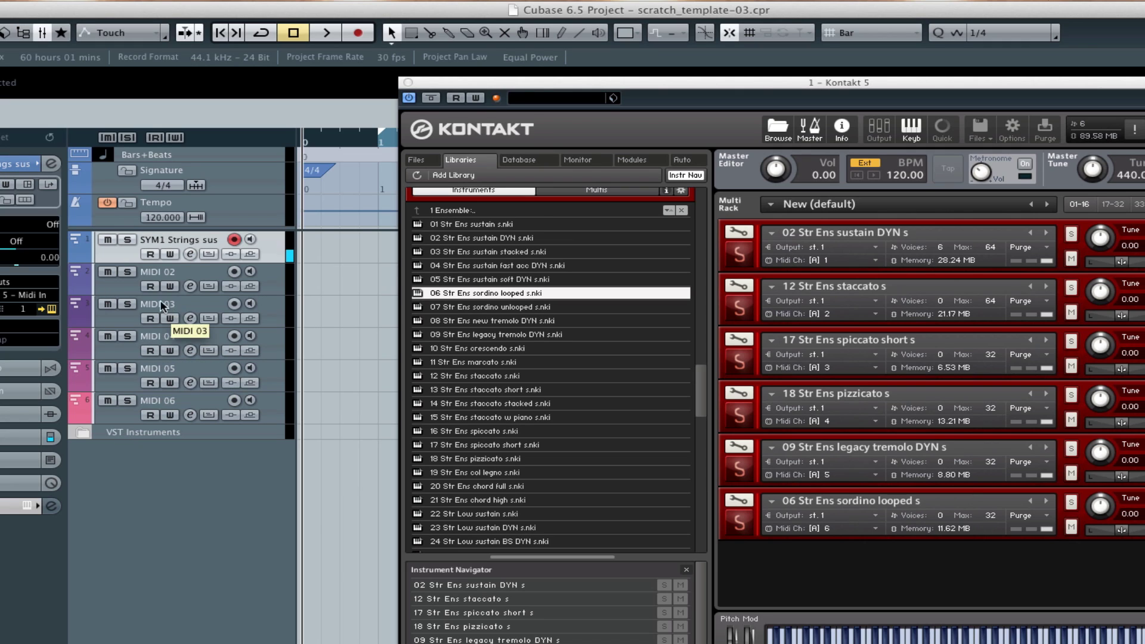
click(119, 291)
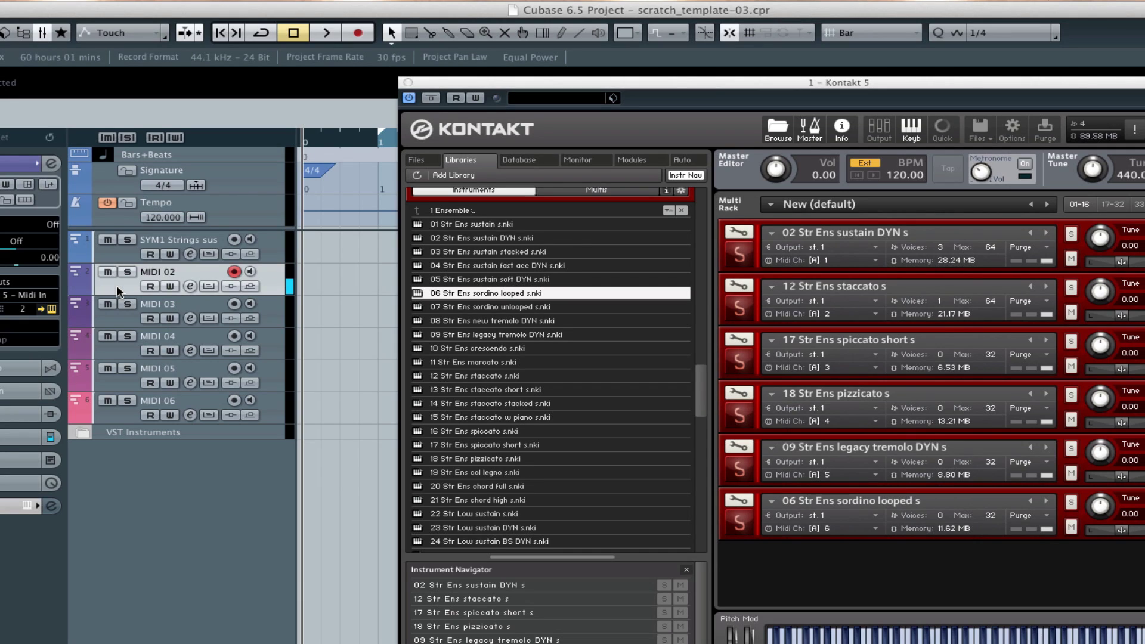
click(124, 325)
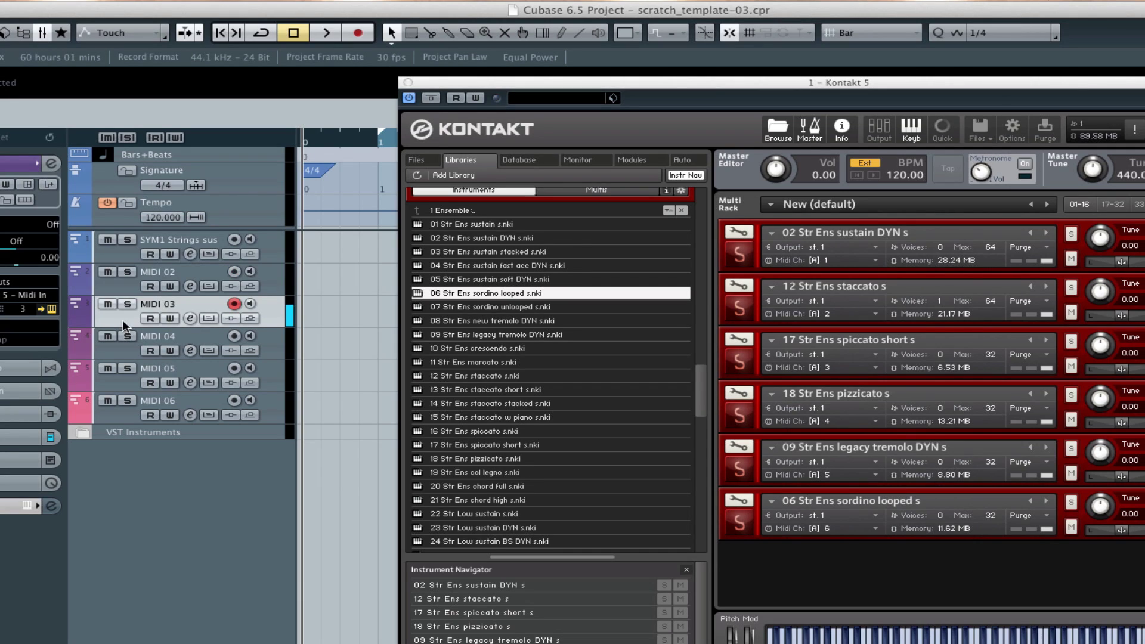
click(116, 353)
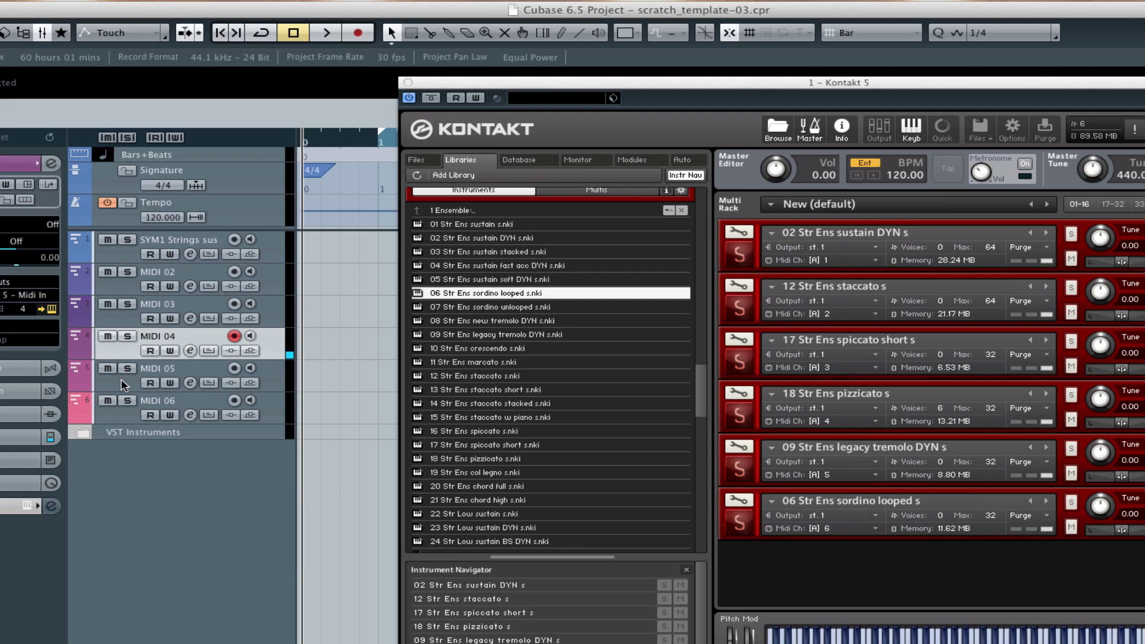
click(120, 379)
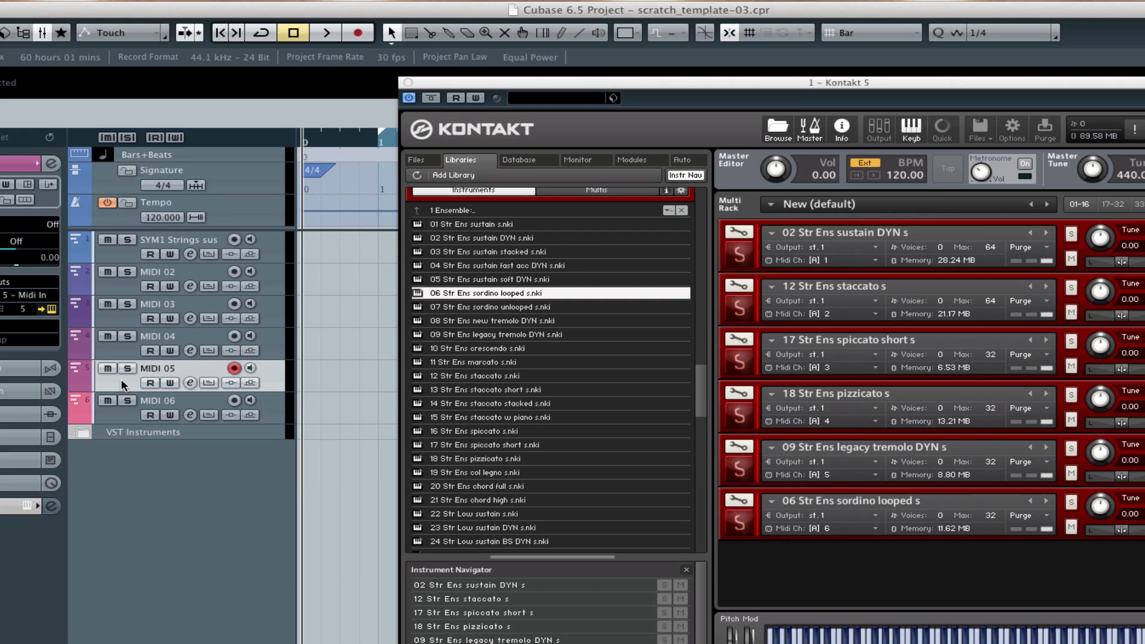
click(122, 422)
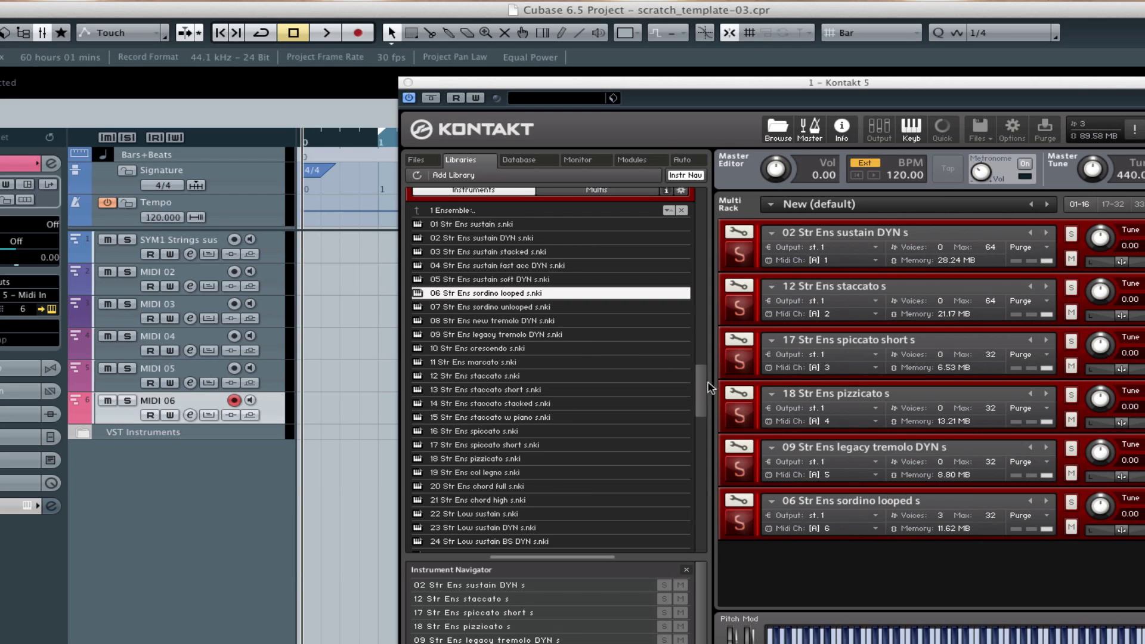
mouse_move(703, 396)
mouse_down()
mouse_move(700, 413)
mouse_move(700, 388)
mouse_up()
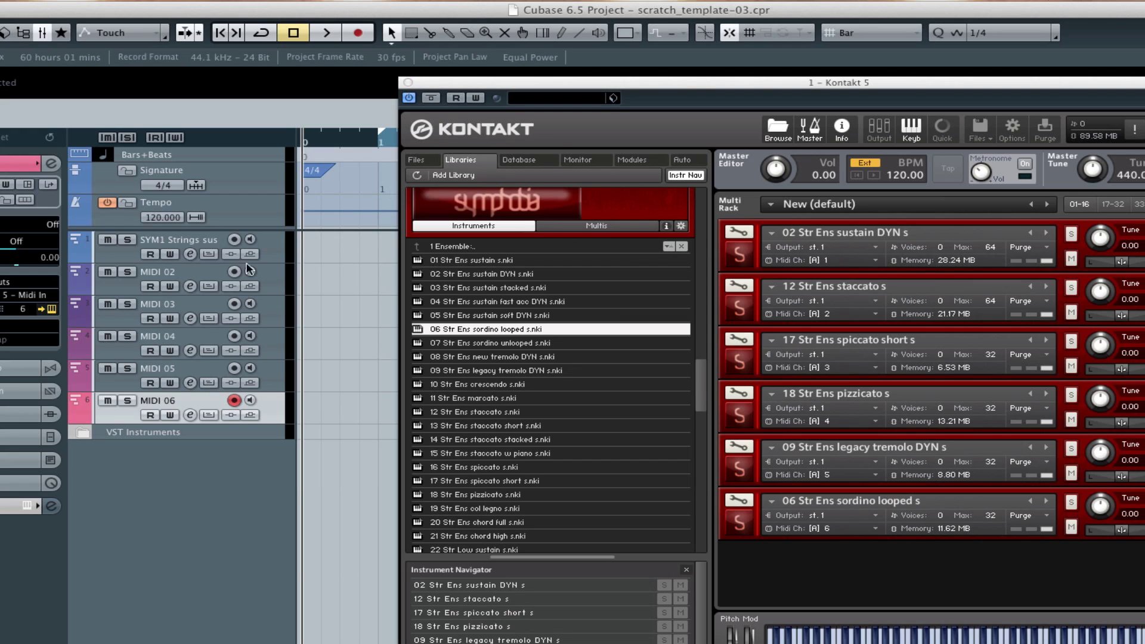
Step: Rename the MIDI 02 track as SYM1 strings stac and the MIDI 03 track as SYM1 strings spic
double_click(171, 267)
text(SYM1)
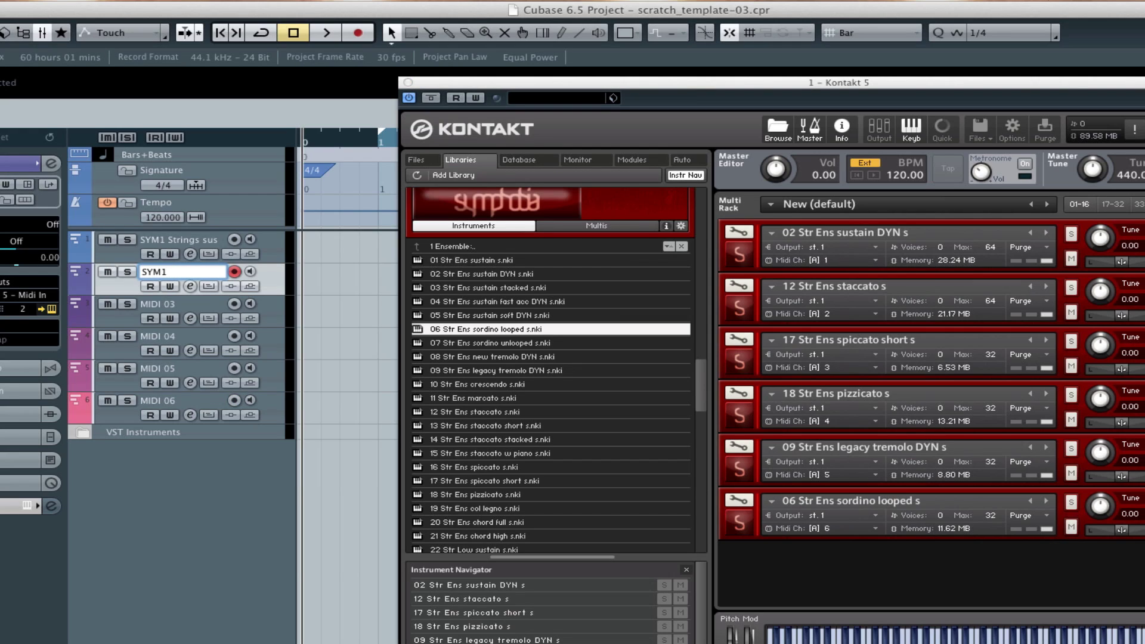
text( strings stac)
key(Return)
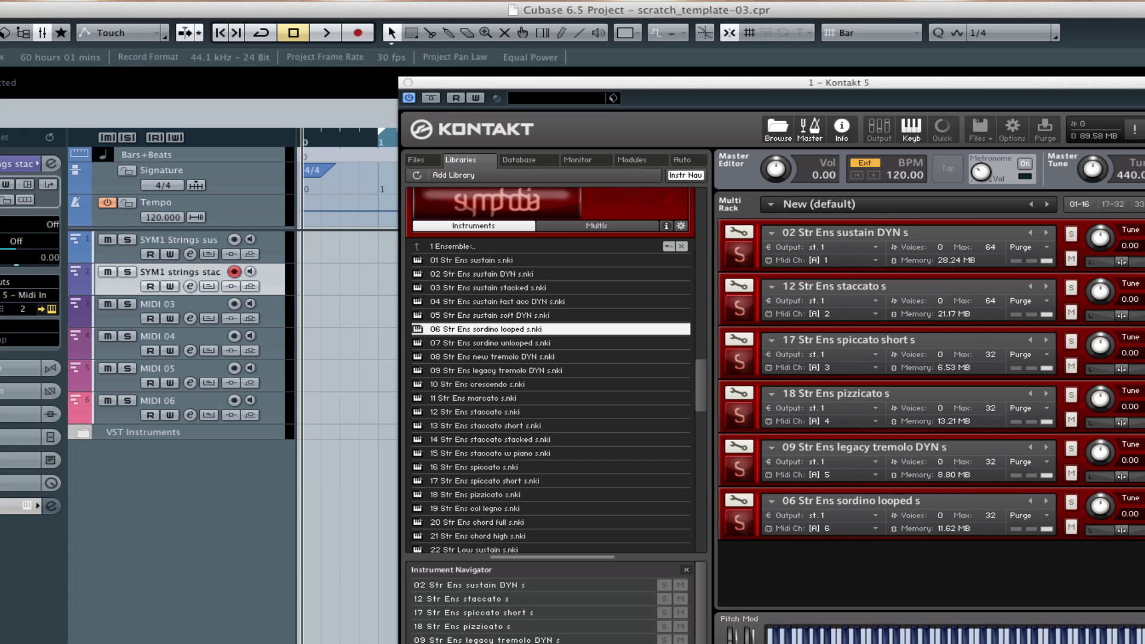
double_click(173, 304)
text(SYM1 strings )
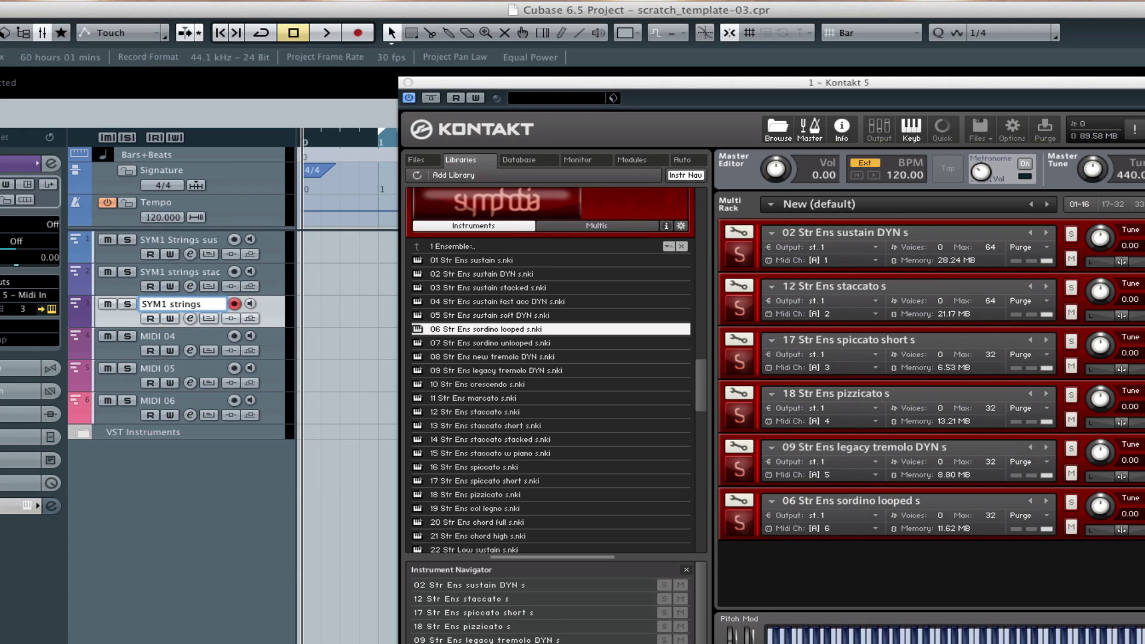
text(spic)
key(Return)
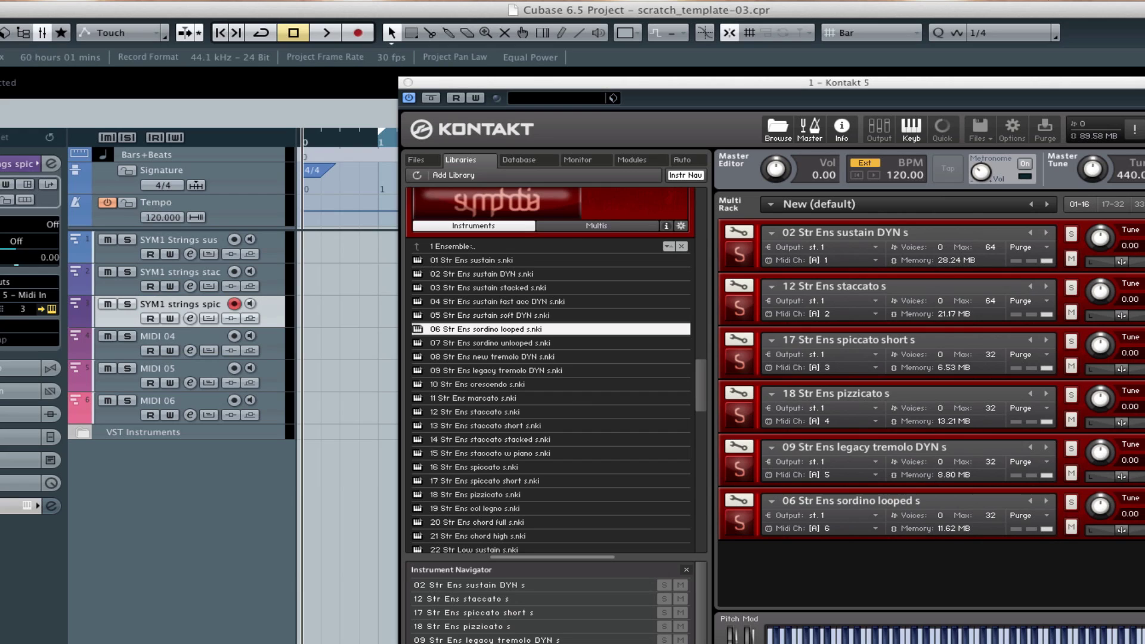
Step: Rename the MIDI 04 track as SYM strings piz and the MIDI 05 track as SYM trem
double_click(175, 336)
text(SYM str)
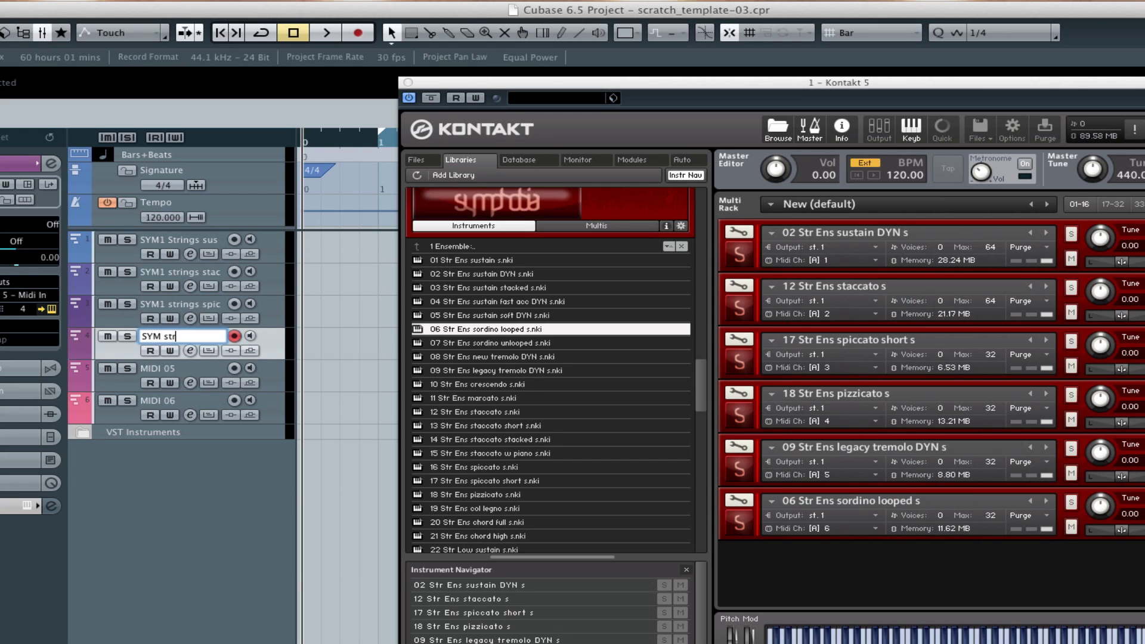
text(ings piz)
key(Return)
click(172, 371)
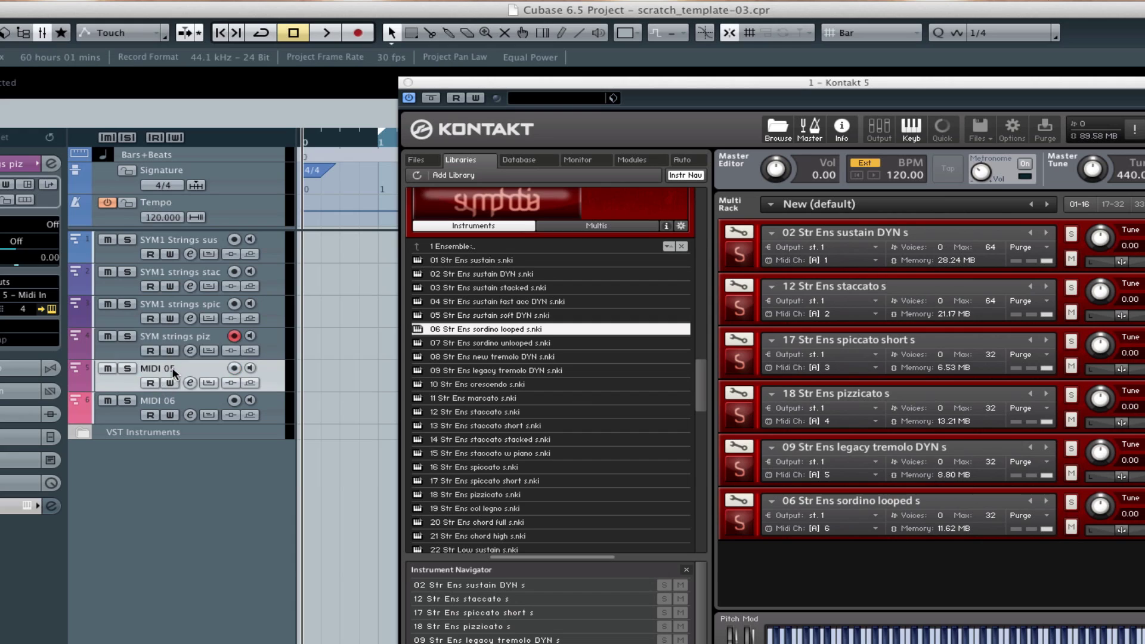
double_click(172, 371)
text(SYM )
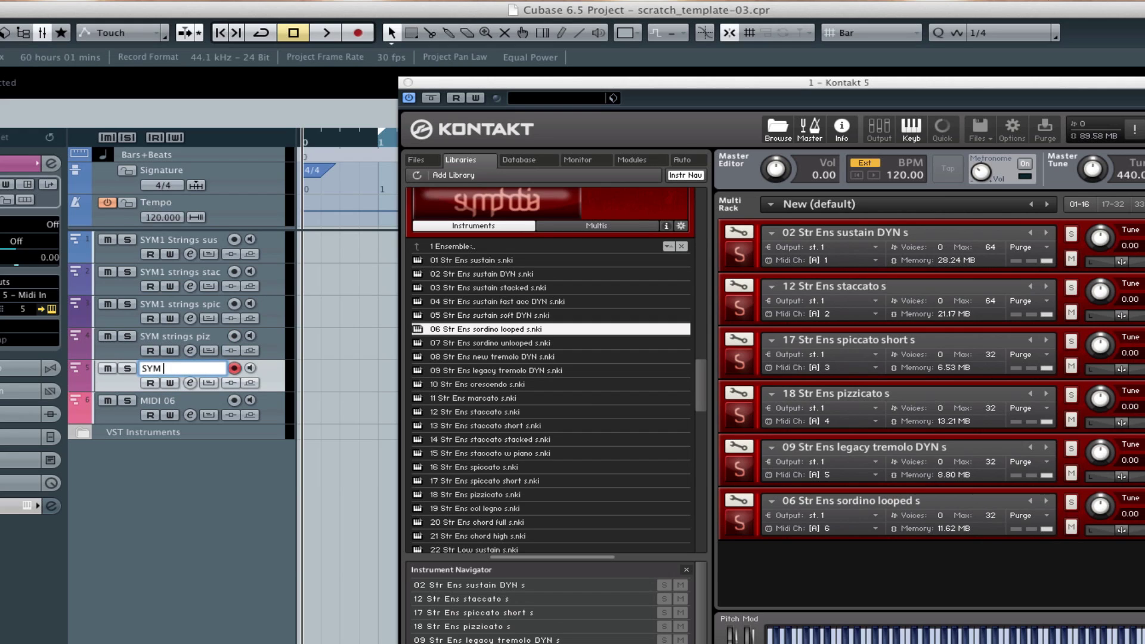
text(trem)
key(Return)
Step: Rename the MIDI 06 track as SYM1 sord
double_click(166, 401)
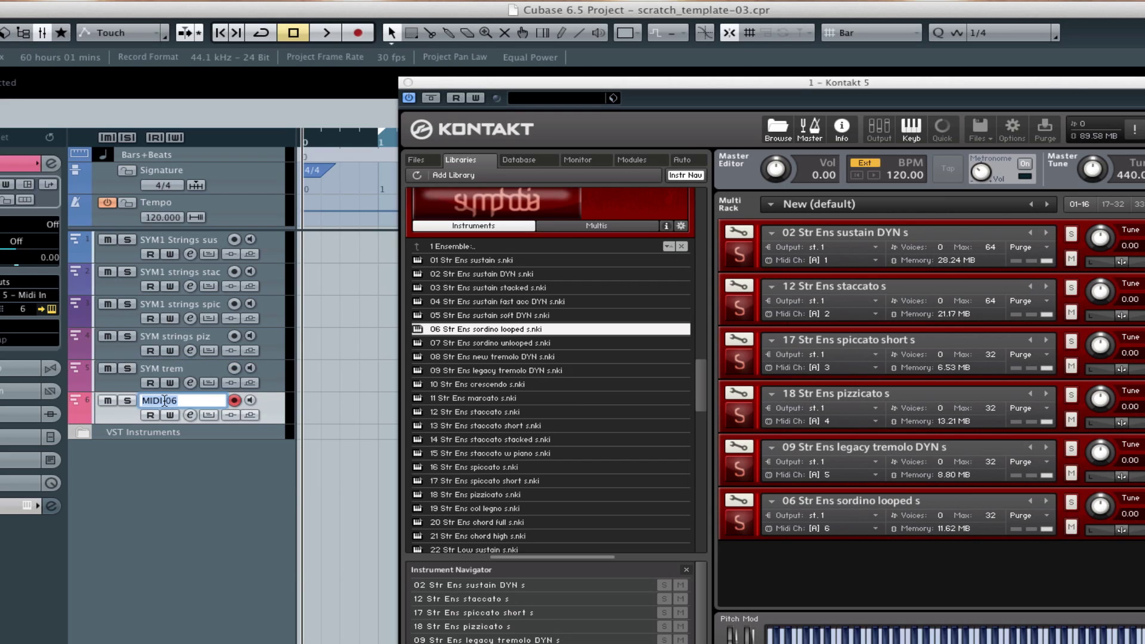
text(SYM1 sord)
key(Return)
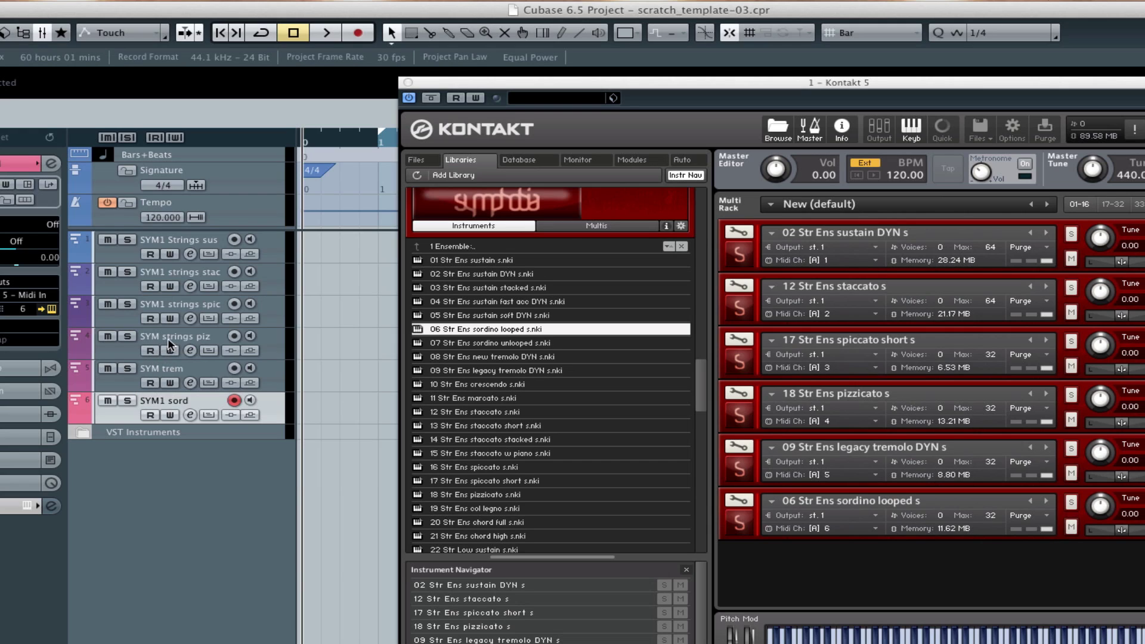
Step: Correct the pizzicato track's name to SYM1 strings piz and the tremolo track's name to SYM1 trem
double_click(162, 336)
click(161, 336)
text(1)
key(Return)
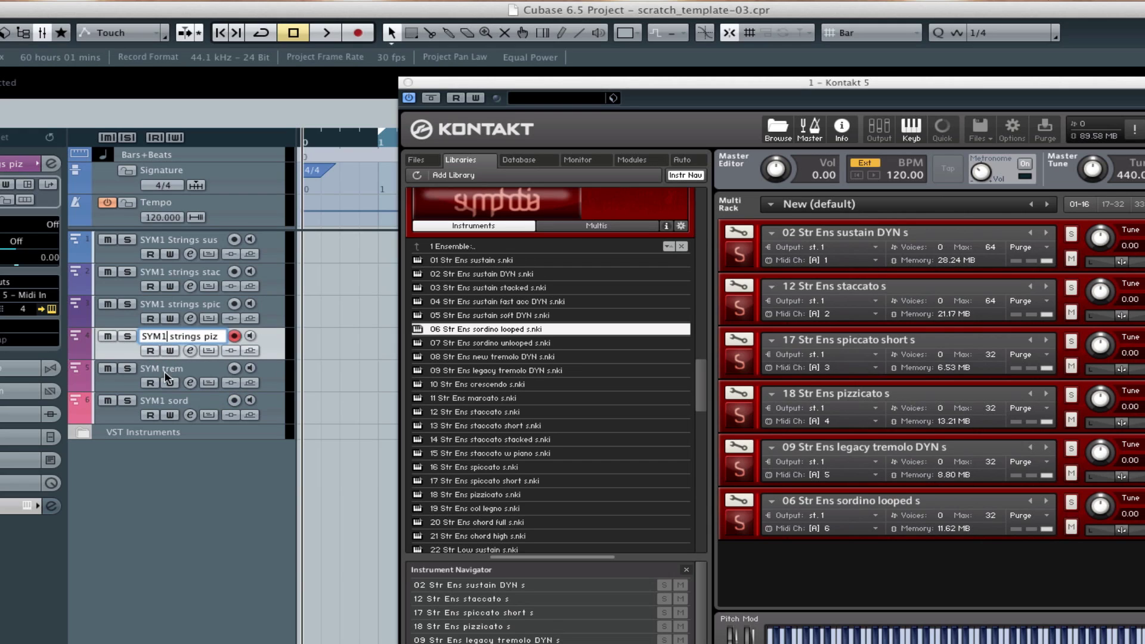
double_click(162, 368)
click(162, 368)
text(1)
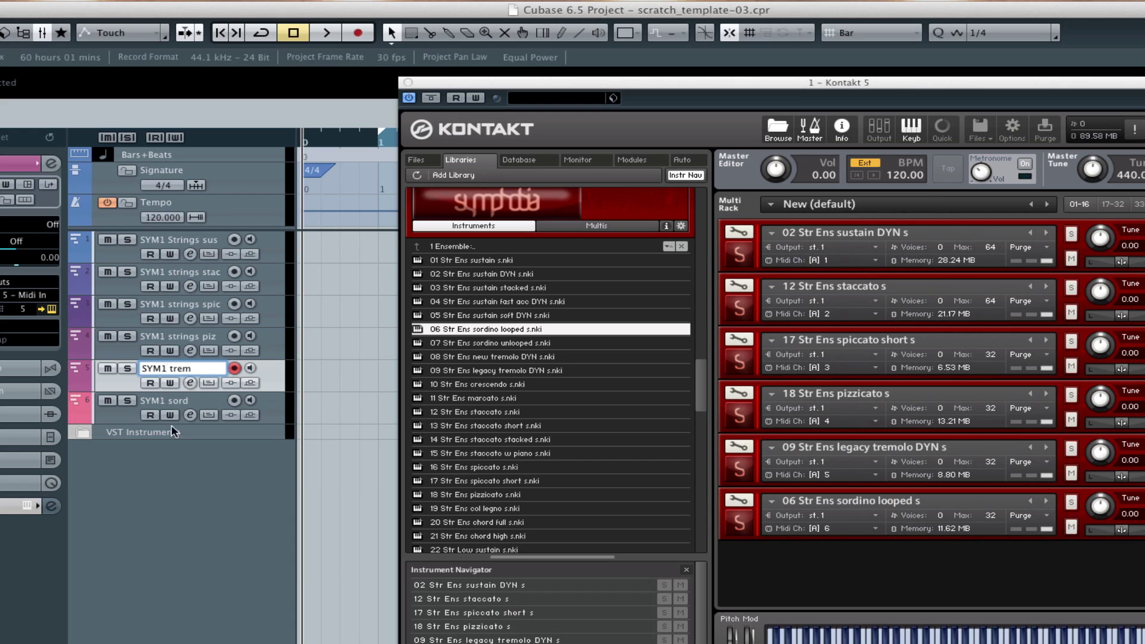
key(Return)
Step: Select the pizzicato, tremolo and sordino tracks in turn to audition their patches
click(199, 330)
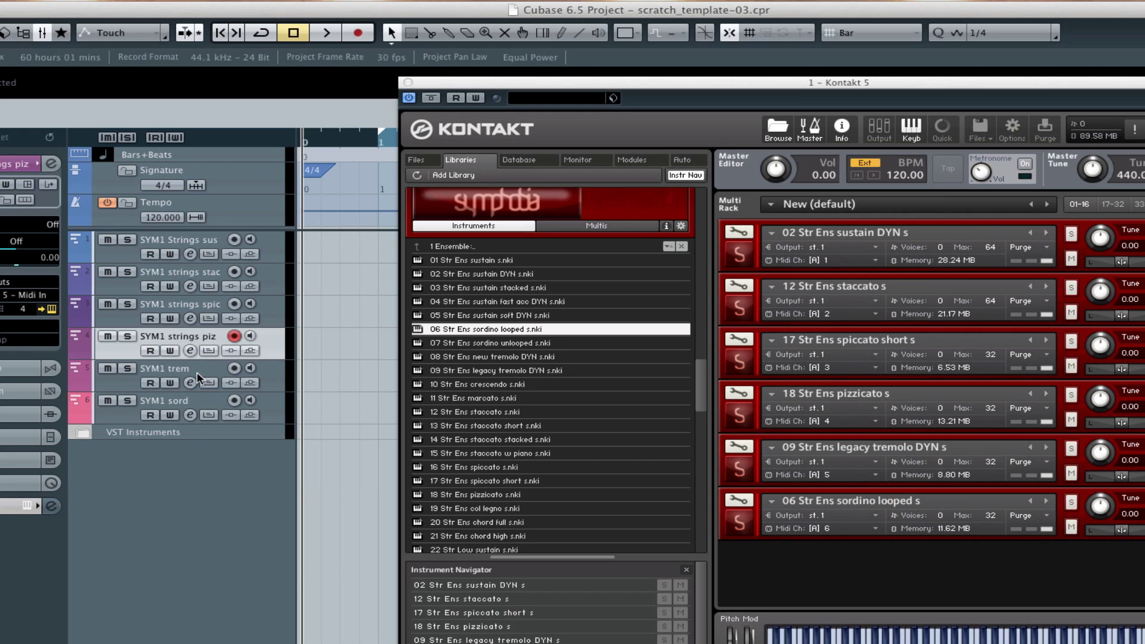
click(195, 368)
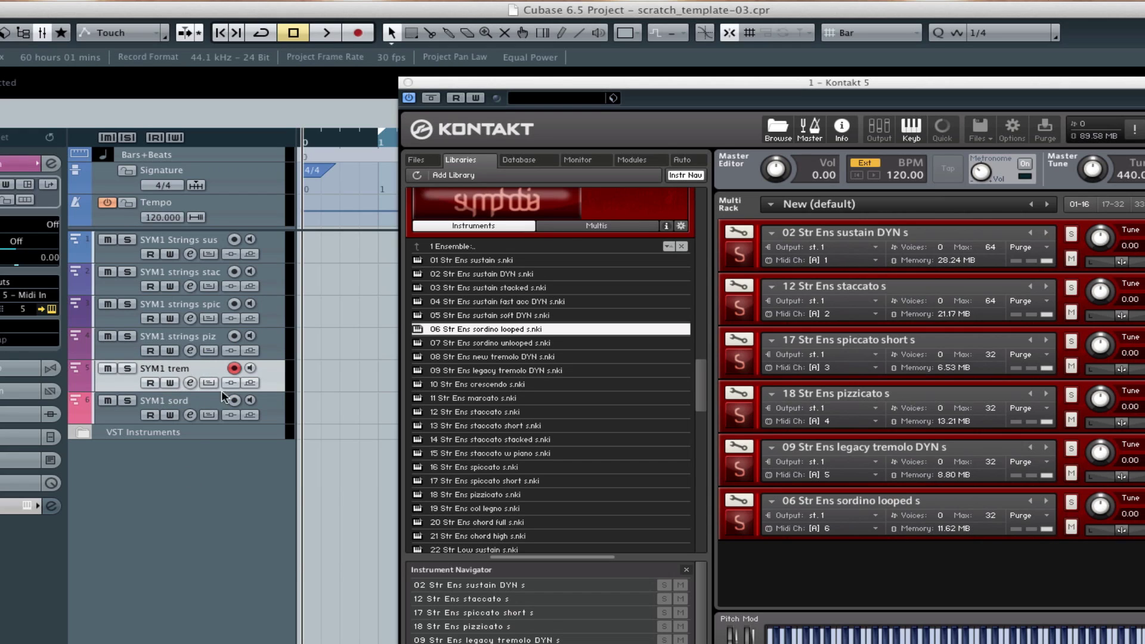
click(171, 406)
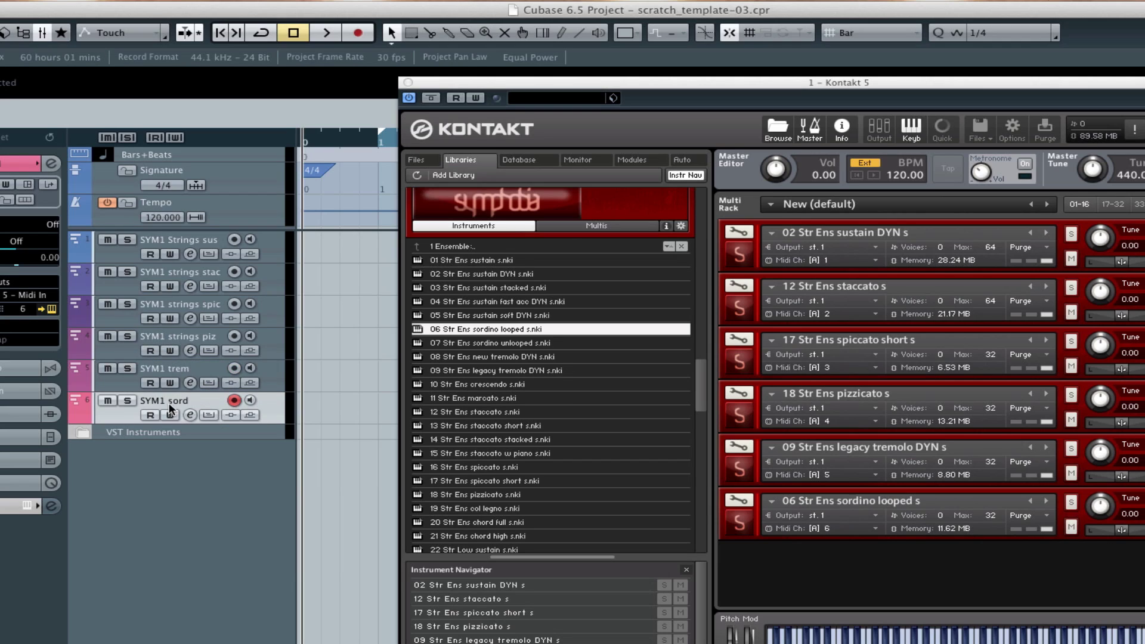
click(191, 367)
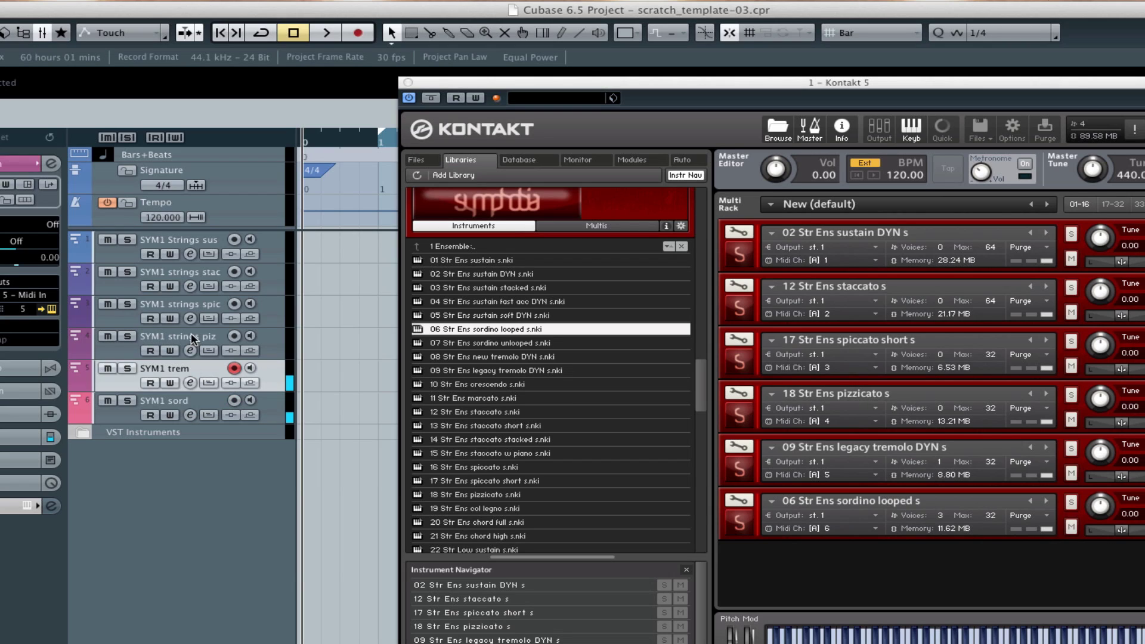
Step: Select the pizzicato, spiccato, staccato and sustain tracks in turn to audition their patches, and close the Kontakt window
click(191, 334)
click(188, 304)
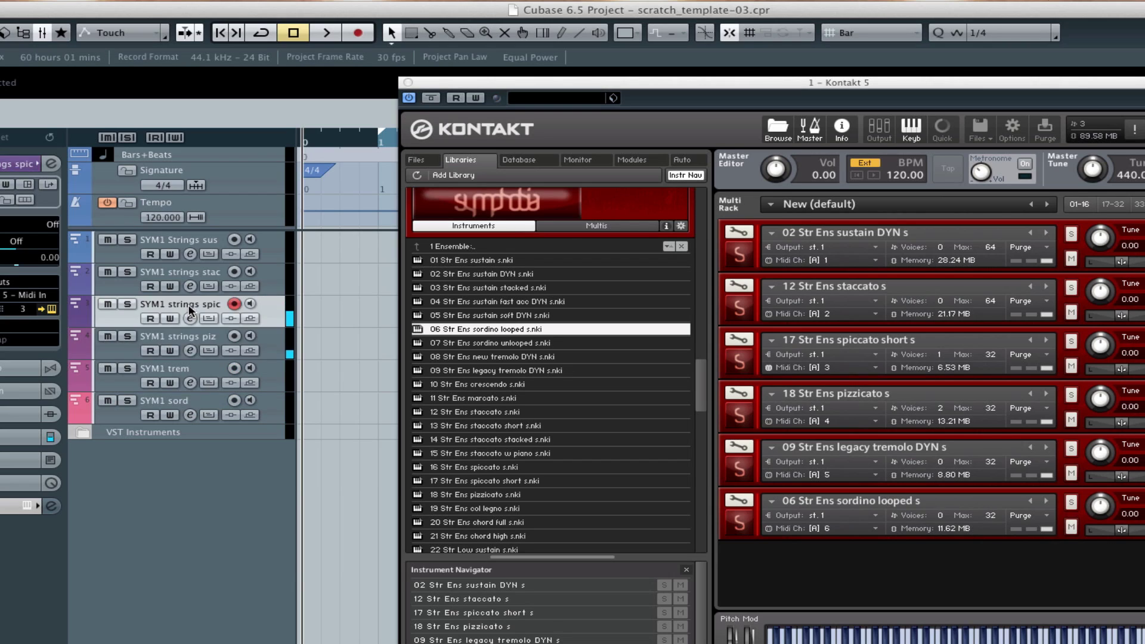
click(189, 274)
click(193, 239)
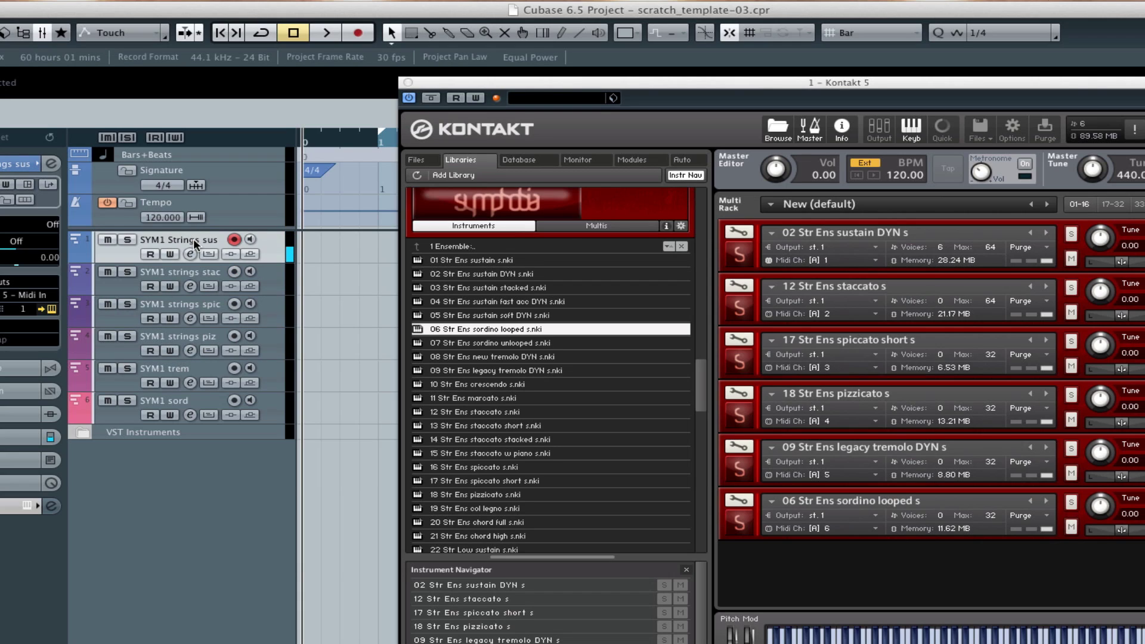
click(408, 82)
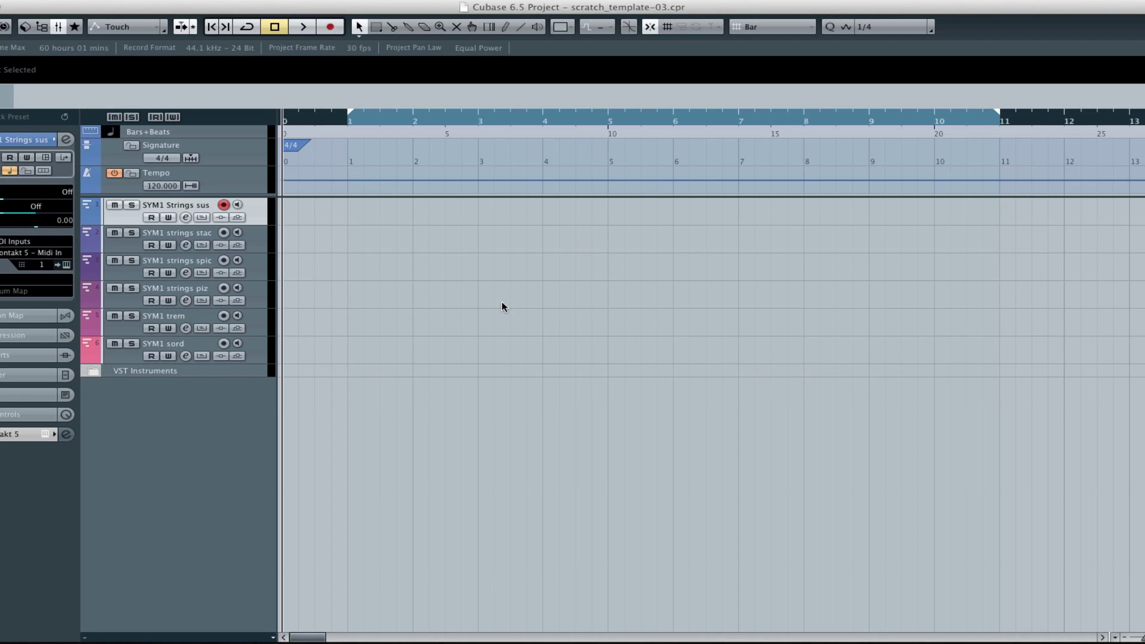
Step: Correct the sustain track's name to SYM1 strings sus with a lowercase s in strings
double_click(186, 206)
click(170, 205)
key(BackSpace)
text(s)
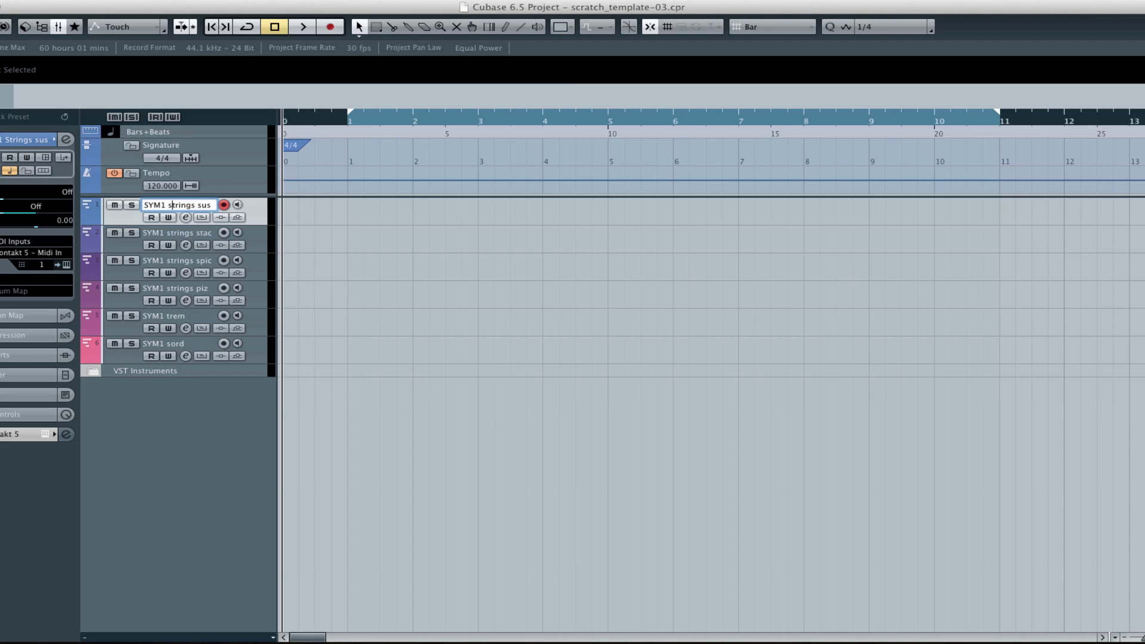
key(Return)
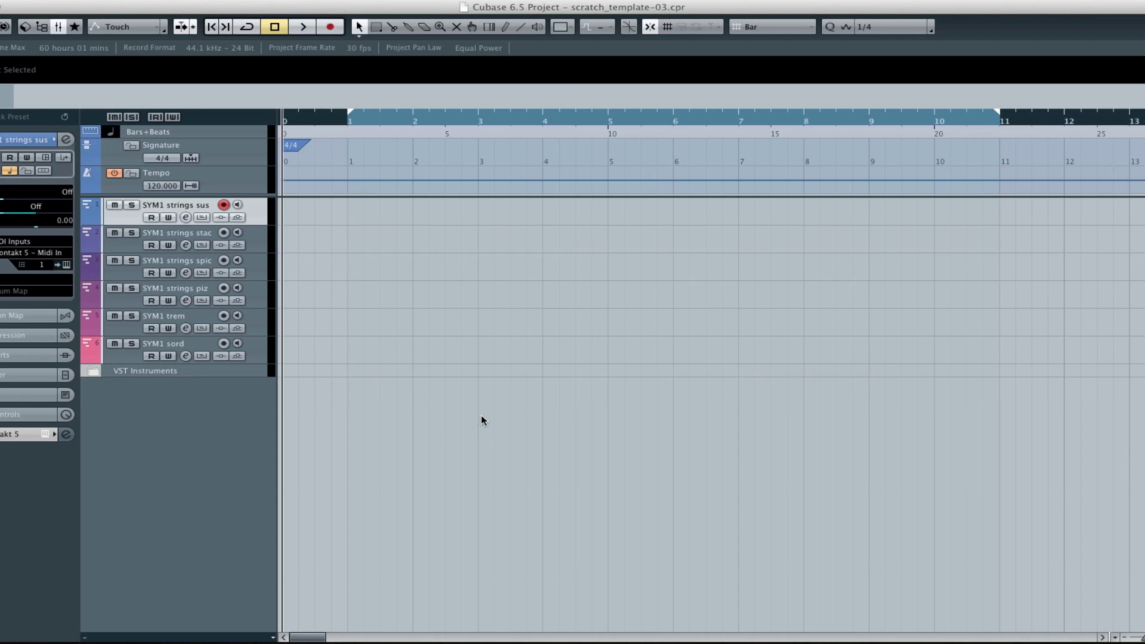
Step: Load the 11 Str Ens marcato patch from the Symphobia library into the next free slot of the Kontakt rack
key(F11)
click(1019, 510)
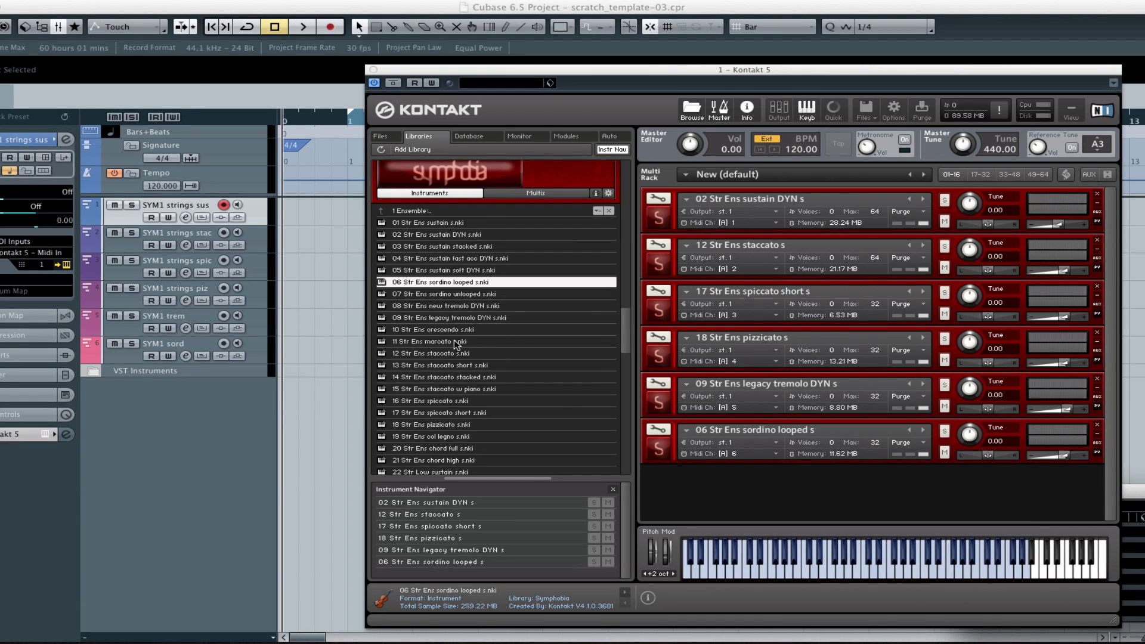
drag(456, 344, 722, 504)
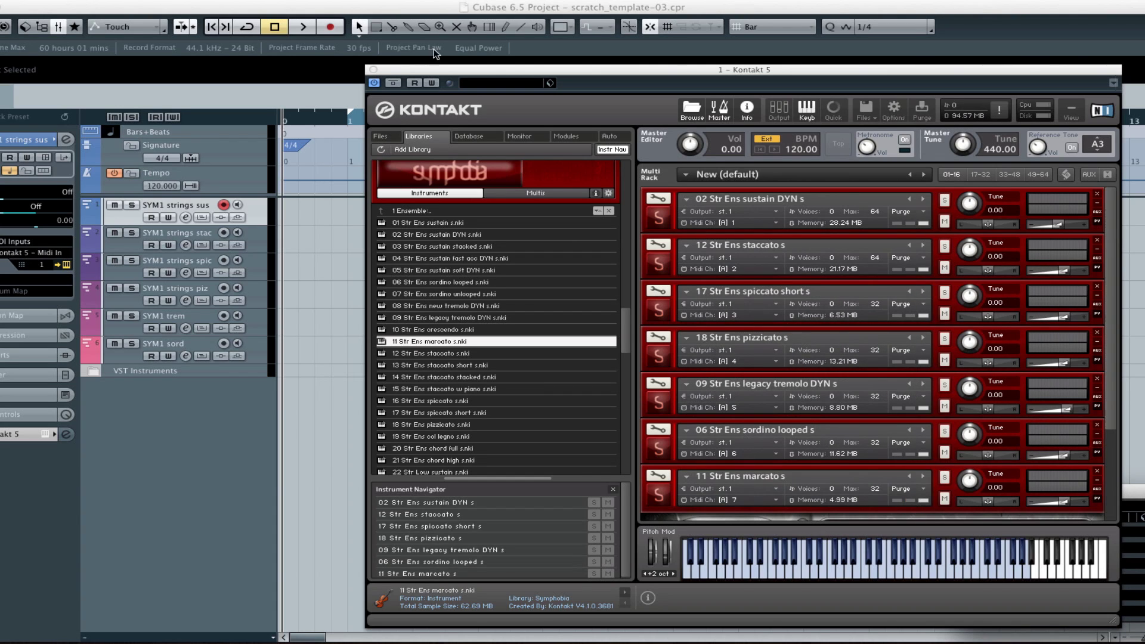
click(373, 69)
Step: Add a MIDI track on Kontakt channel 7 below SYM1 sord and name it SYM1 marc
click(135, 358)
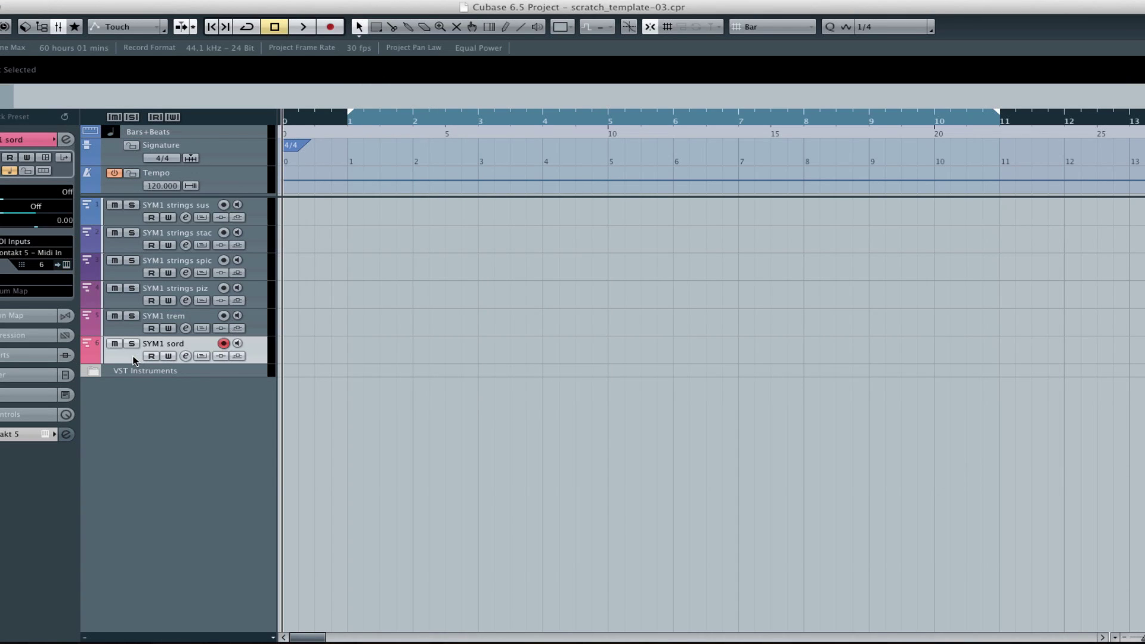
key(Return)
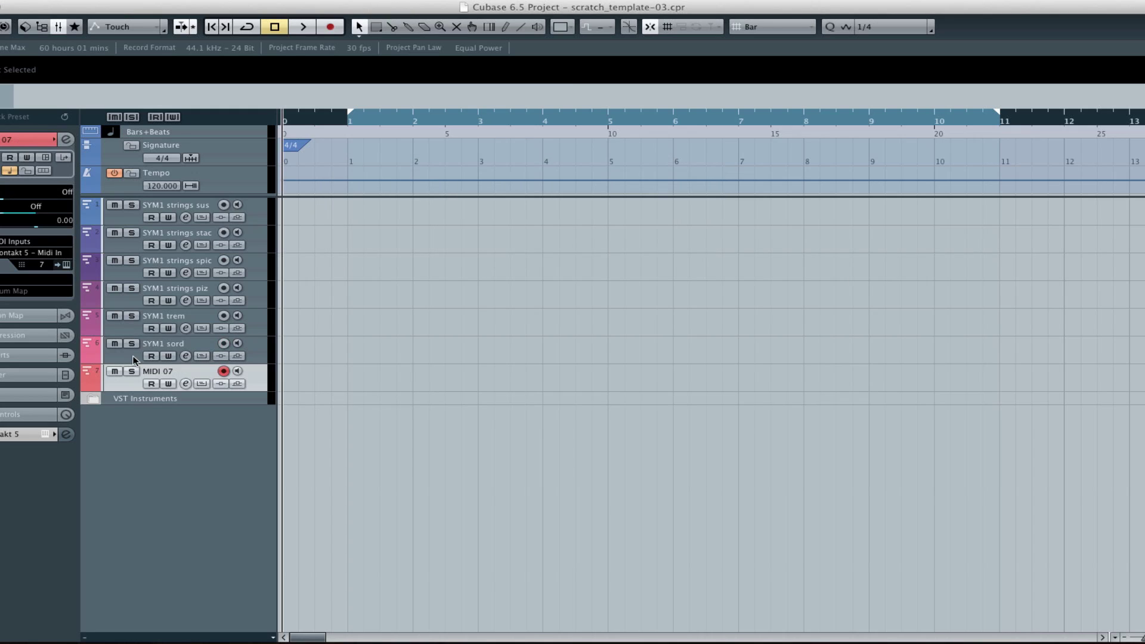
double_click(160, 371)
text(SYM1 marc)
key(Return)
Step: Toggle record enable on the SYM1 strings sus and SYM1 marc tracks to try playing their patches singly and layered
click(196, 202)
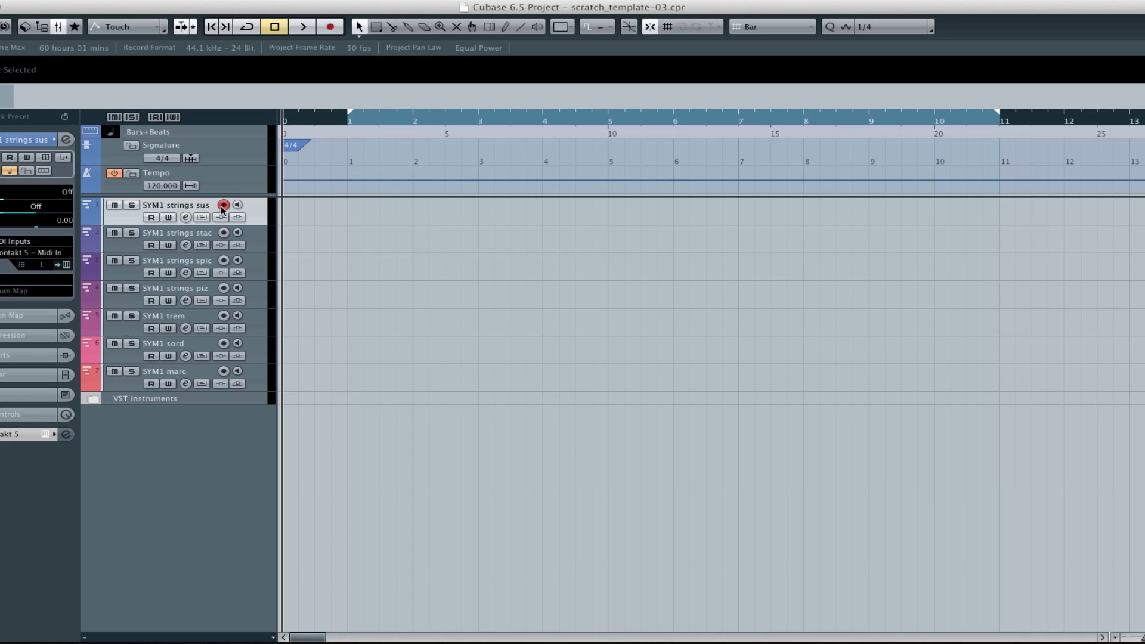
click(223, 373)
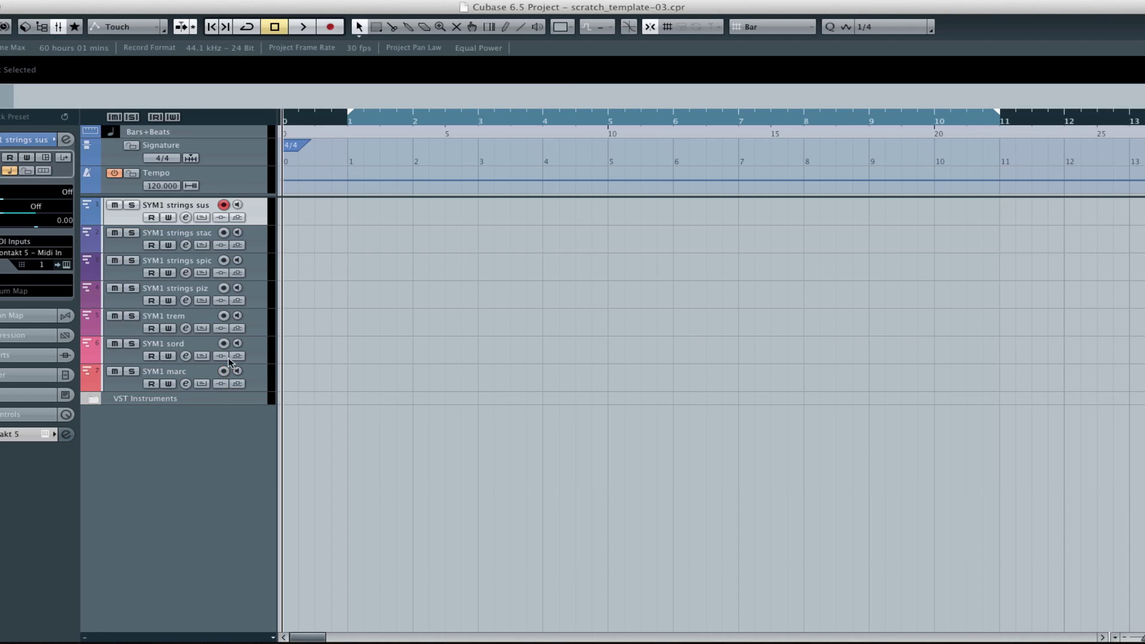
click(206, 371)
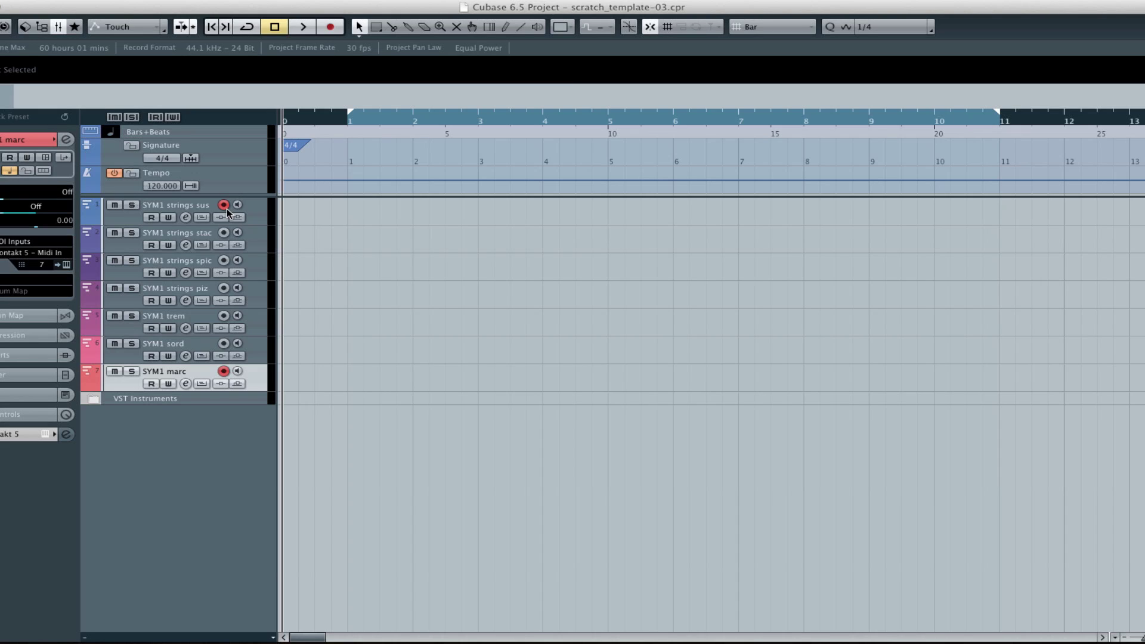
click(227, 209)
click(224, 205)
click(224, 371)
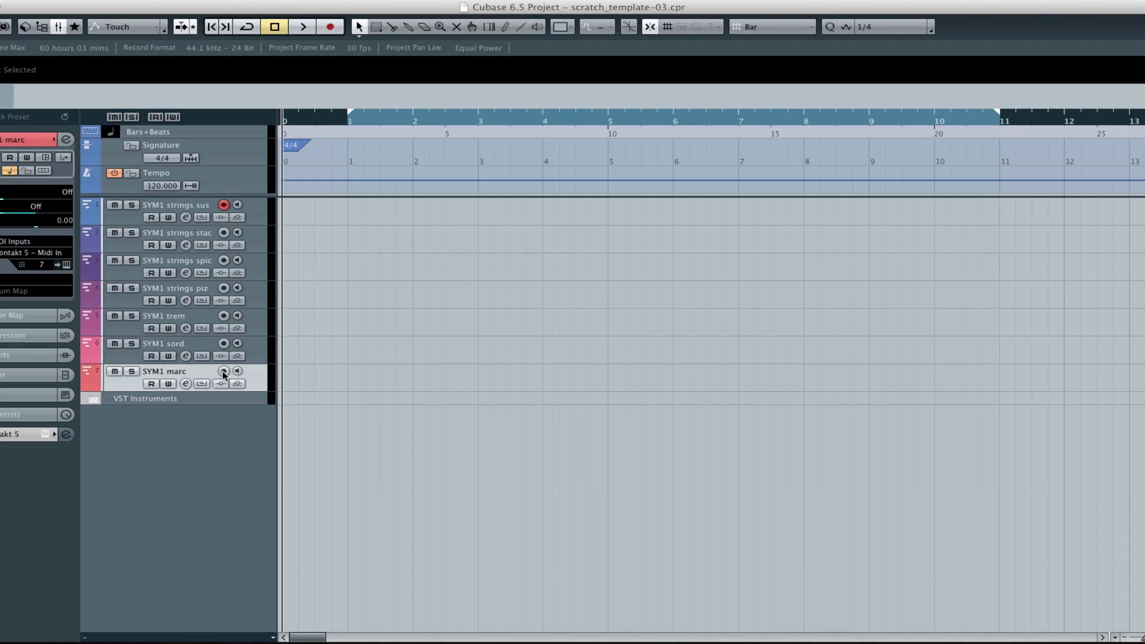
click(199, 206)
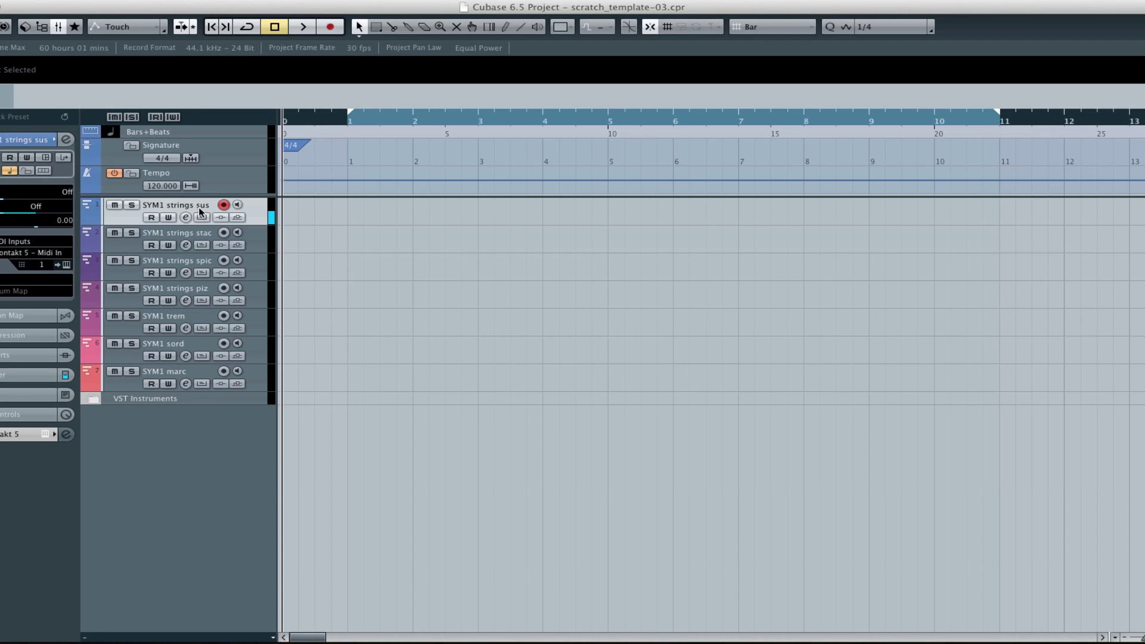
click(224, 372)
click(223, 372)
Step: Lock record enable on SYM1 strings sus to layer it with SYM1 strings stac, and release it again
click(199, 231)
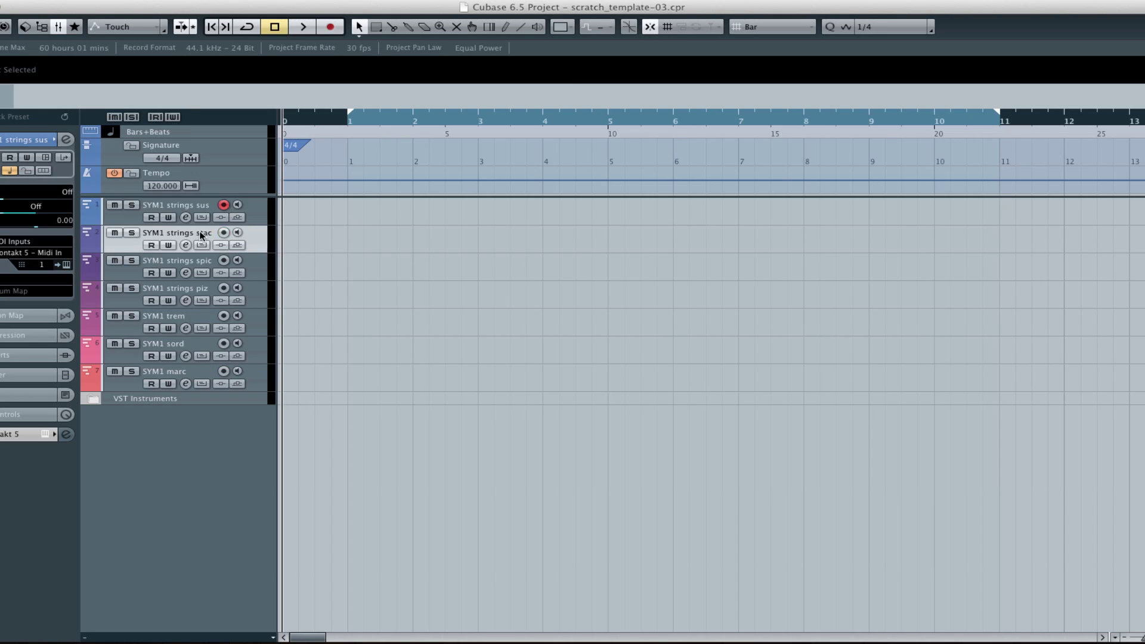
click(224, 206)
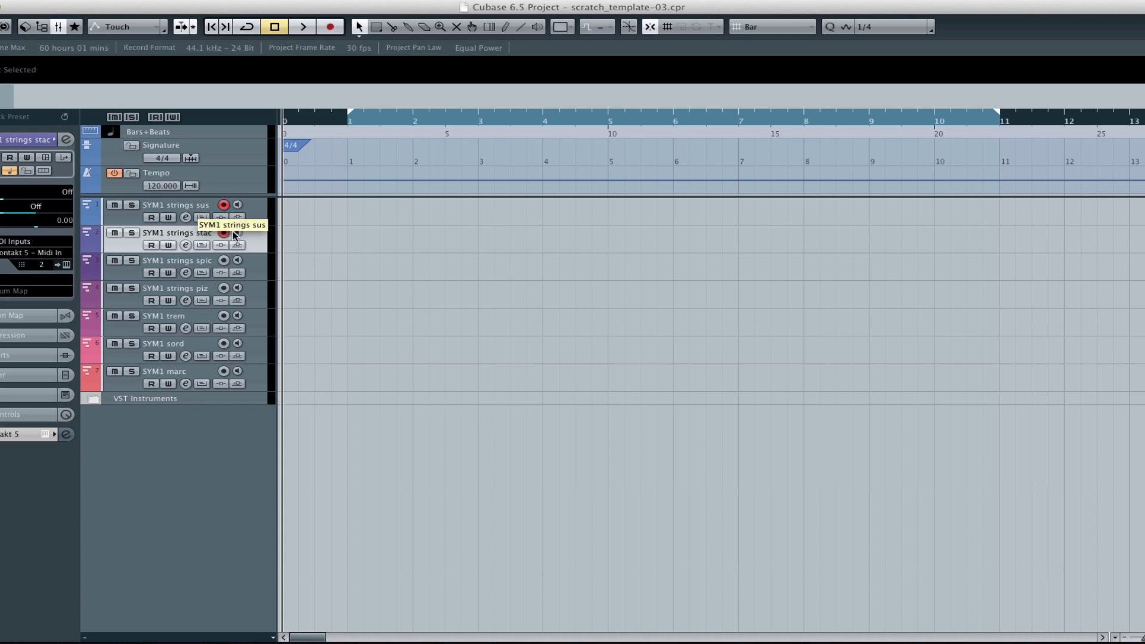
click(202, 206)
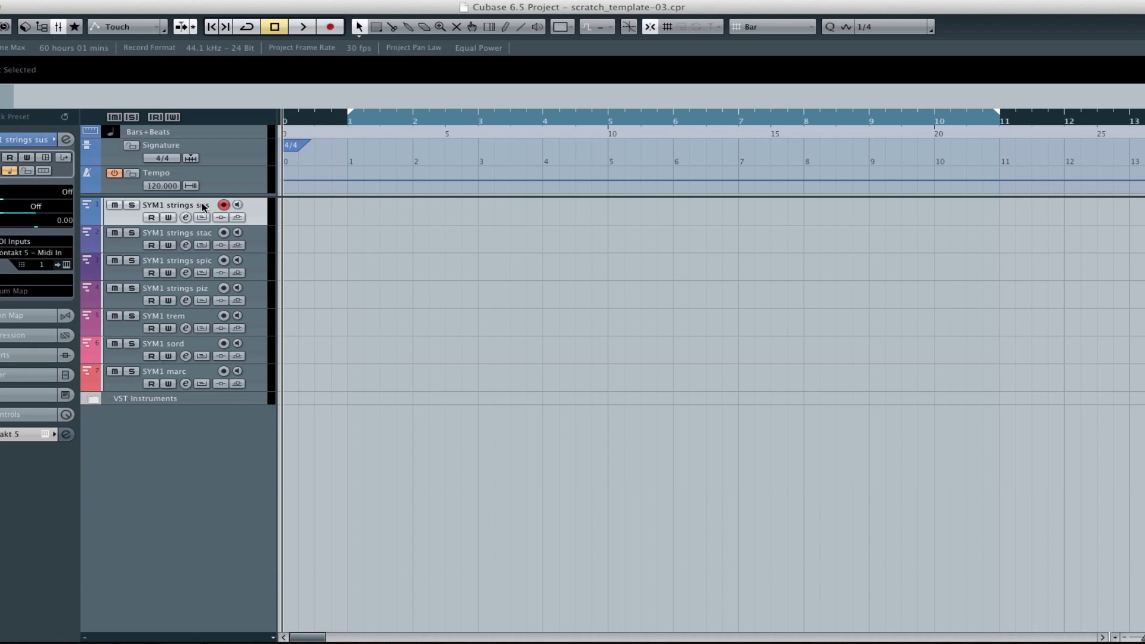
click(199, 233)
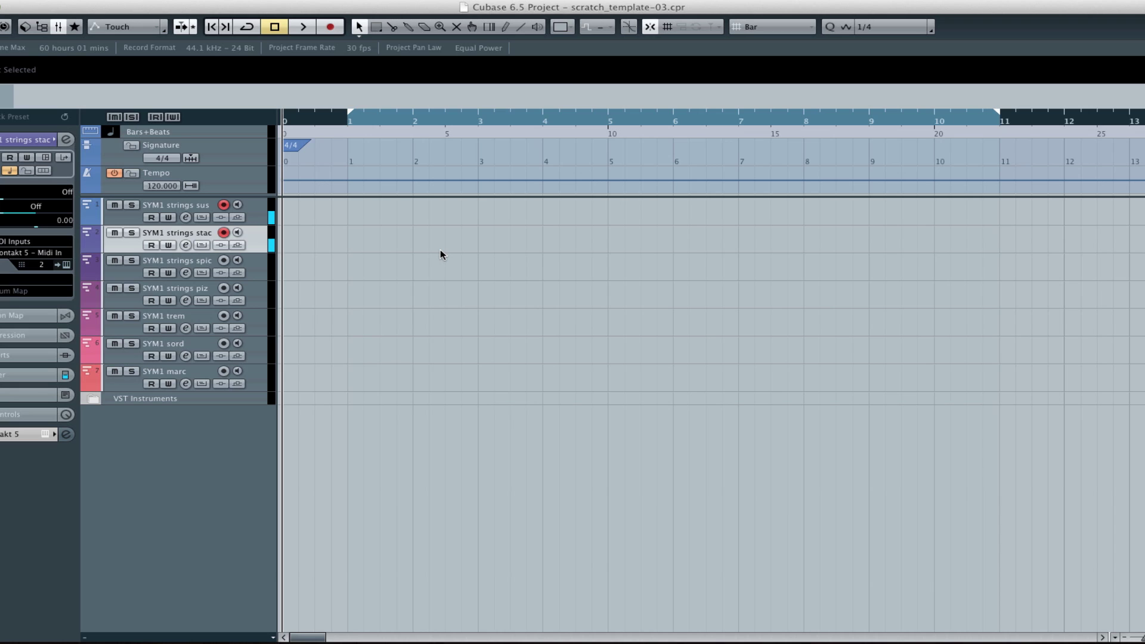
click(218, 213)
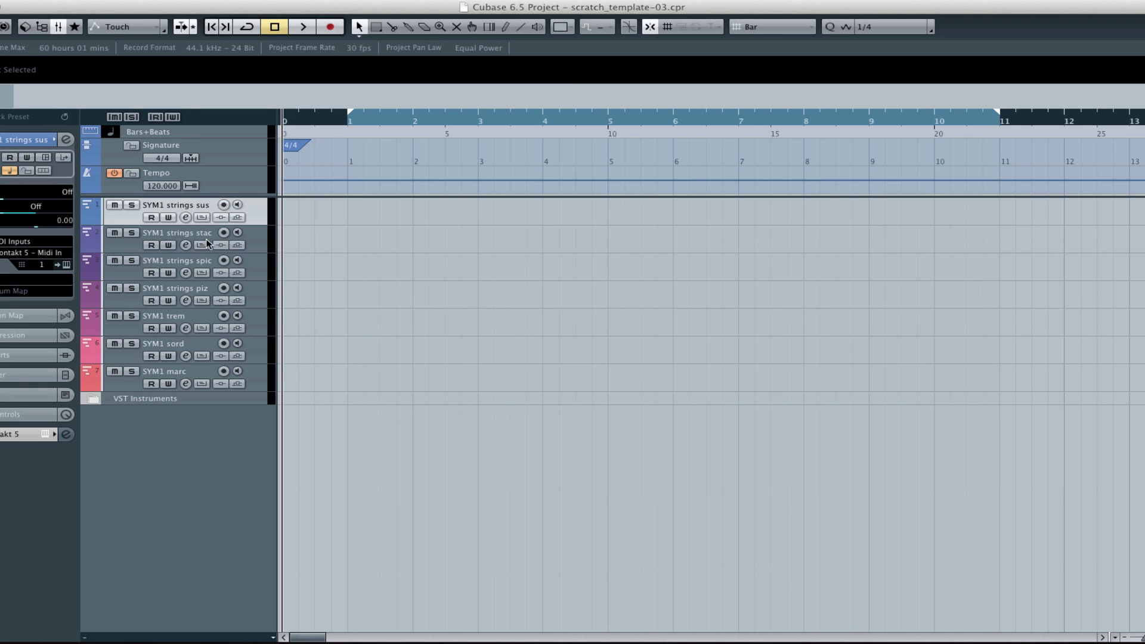
click(207, 236)
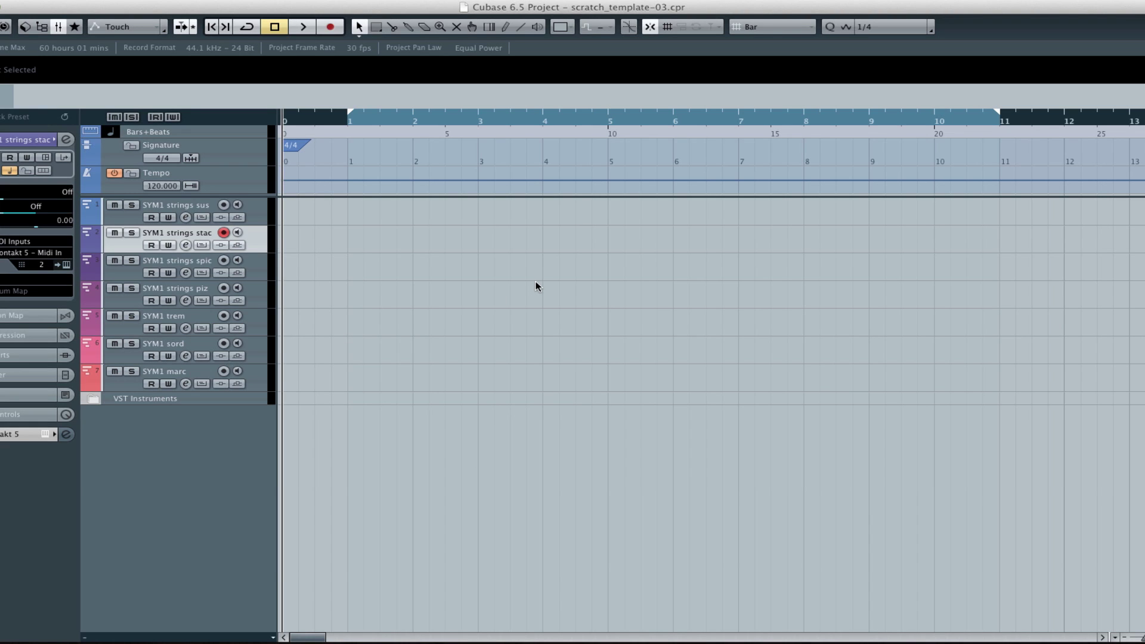
Step: Assign Color 5 to all seven SYM1 tracks, and reapply the same colour to SYM1 marc
click(205, 206)
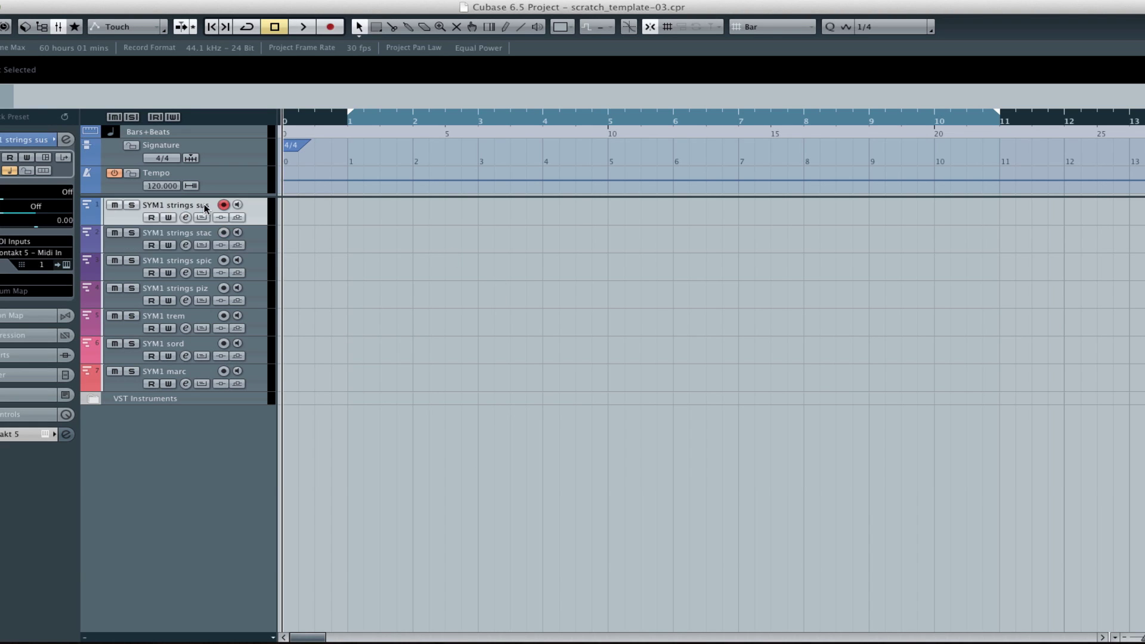
shift+click(125, 381)
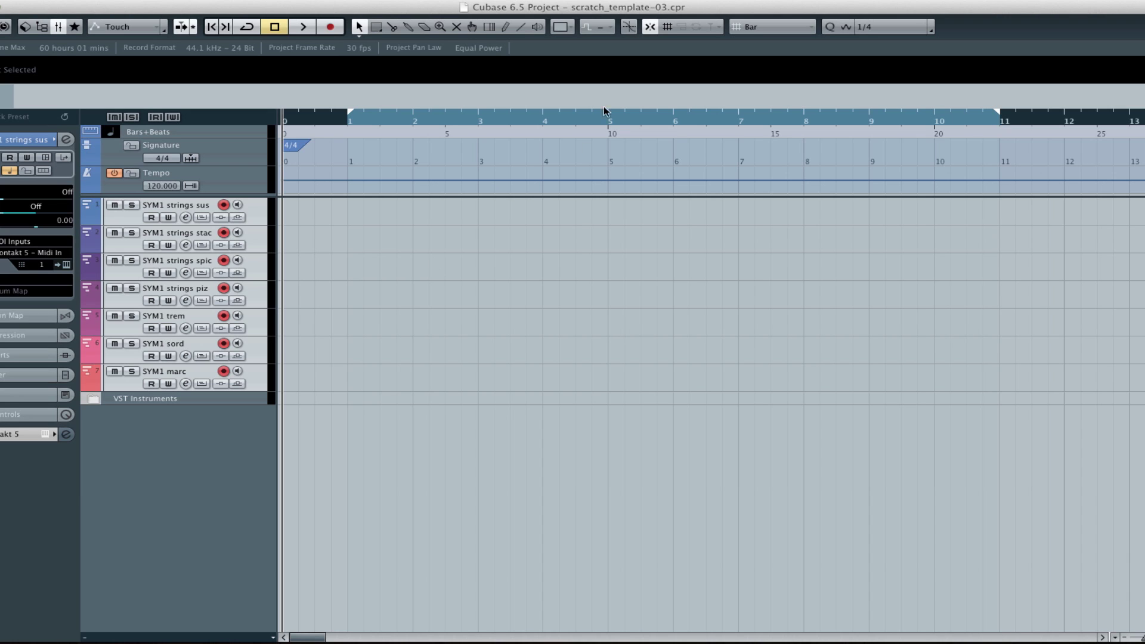
click(563, 30)
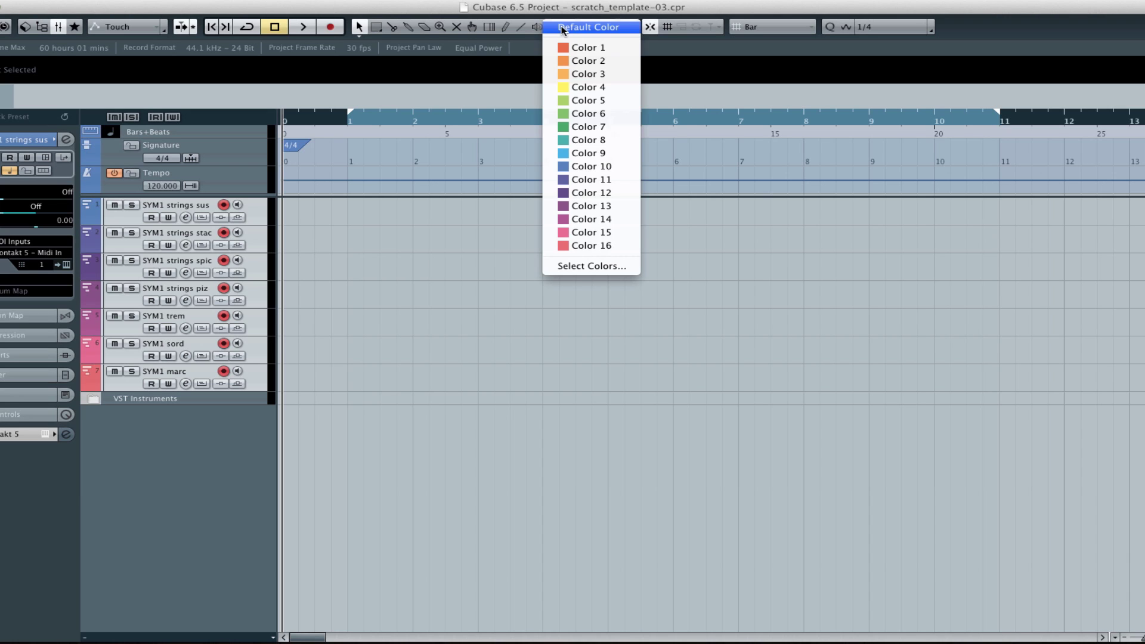
click(568, 100)
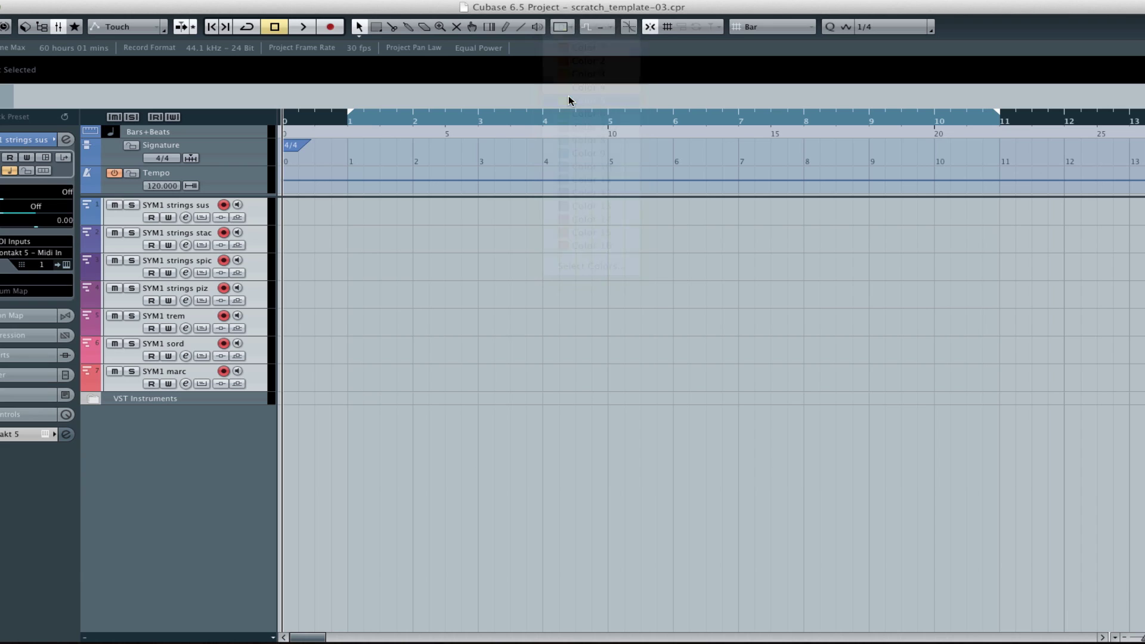
click(130, 216)
click(124, 246)
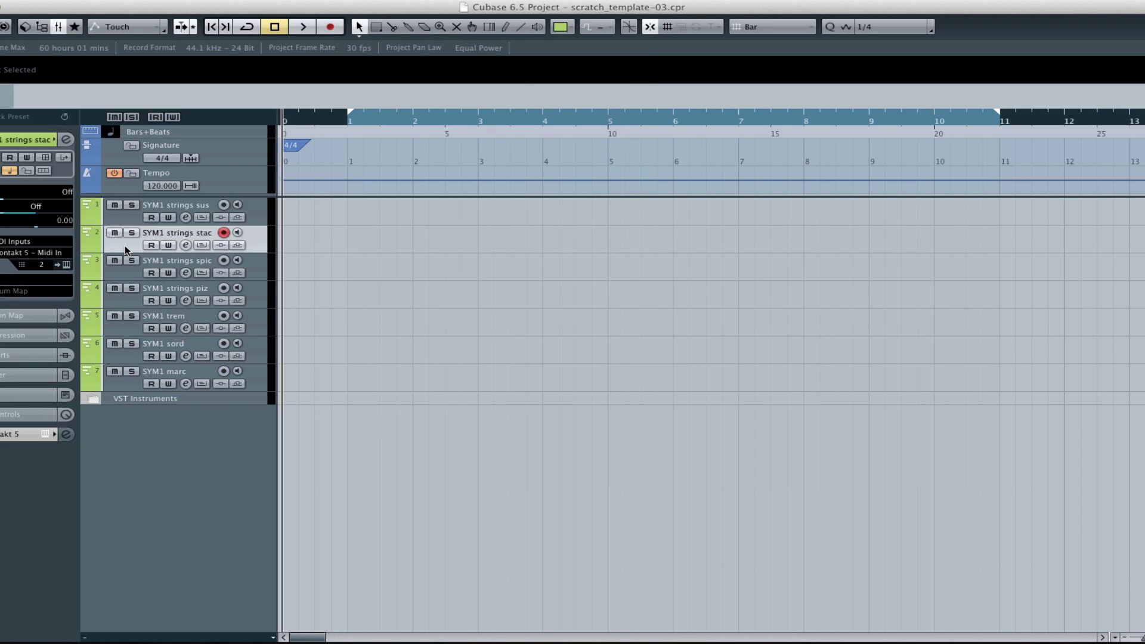
click(124, 380)
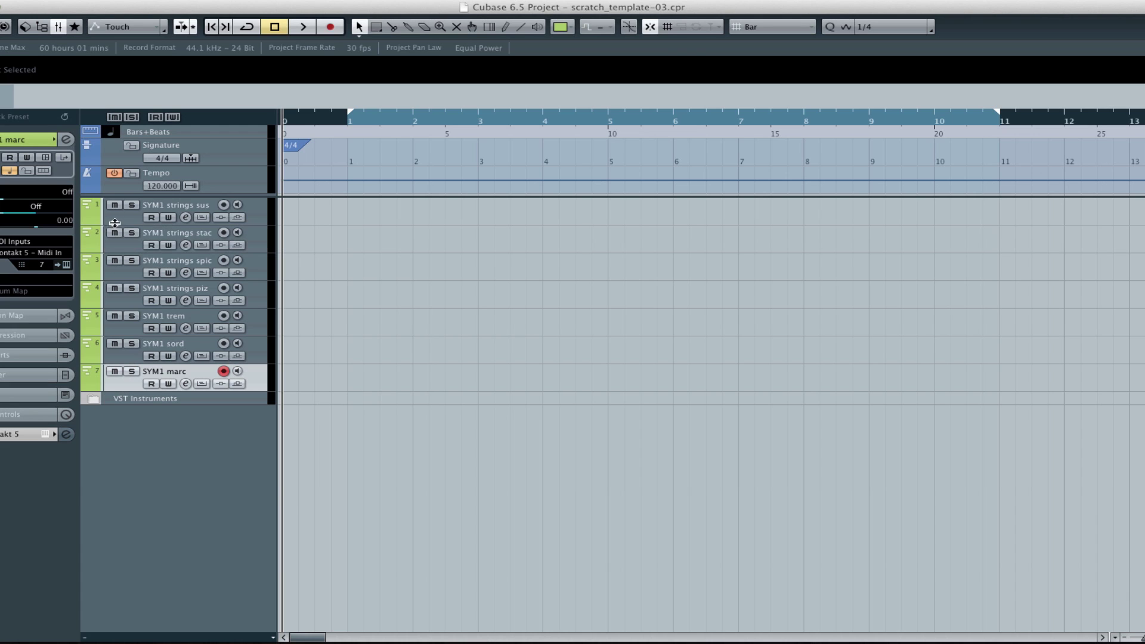
click(570, 27)
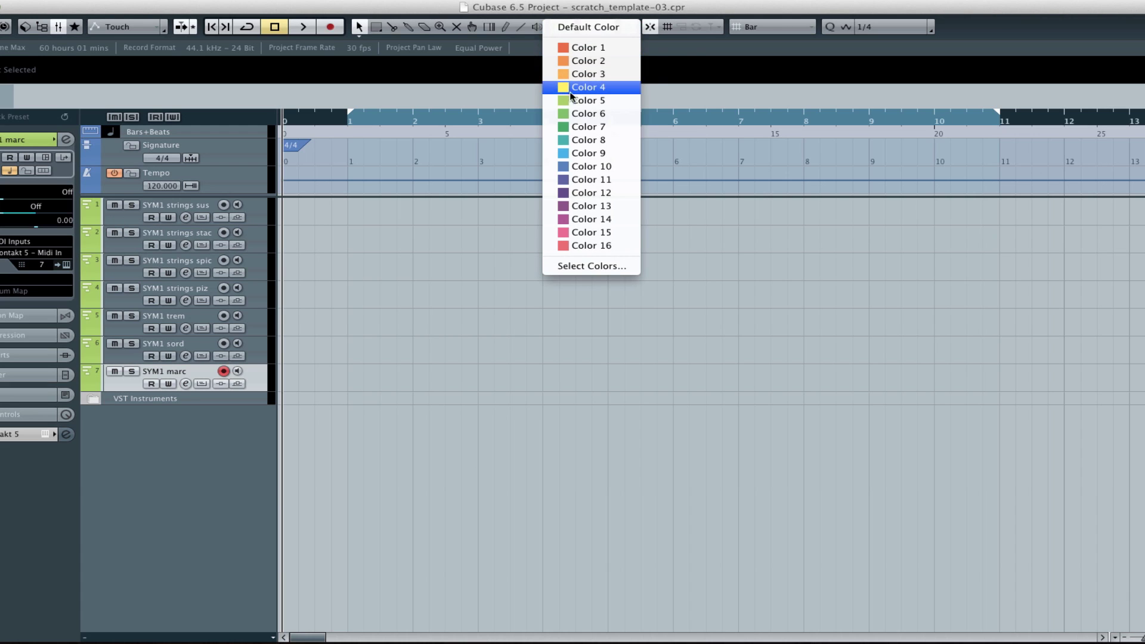
click(588, 100)
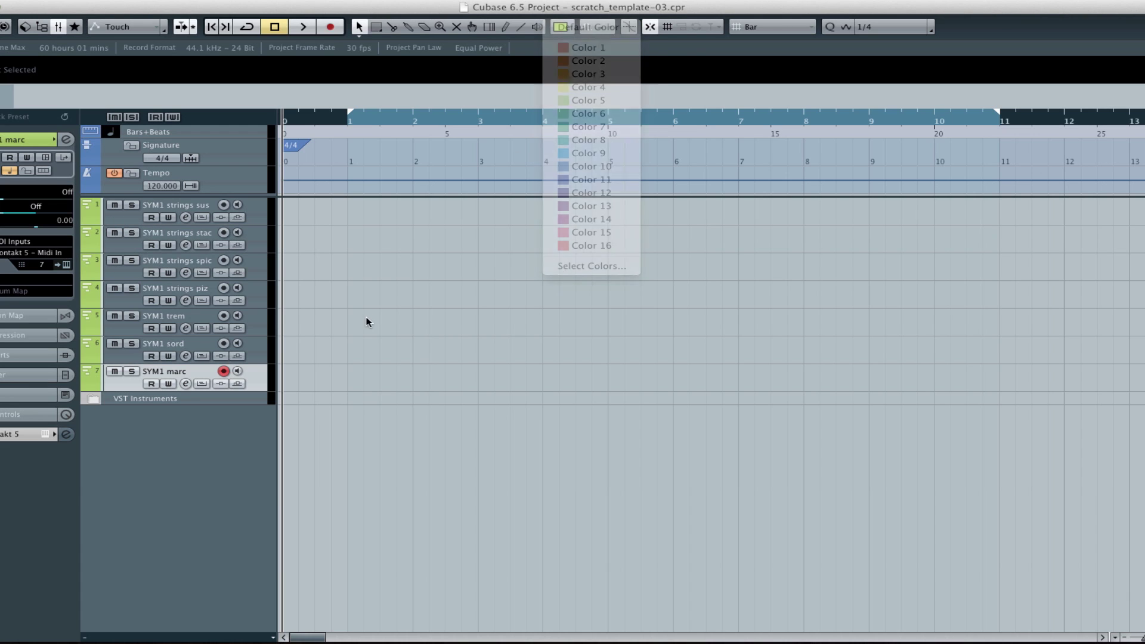
Step: Add a folder track and move it above the SYM1 strings sus track
click(124, 218)
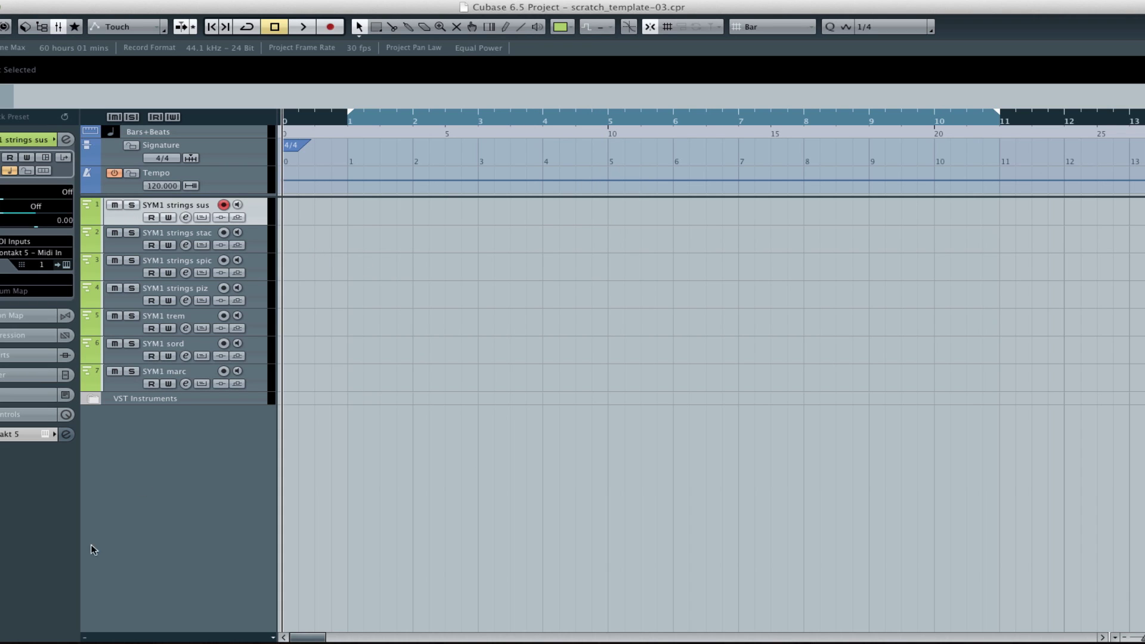
right_click(126, 475)
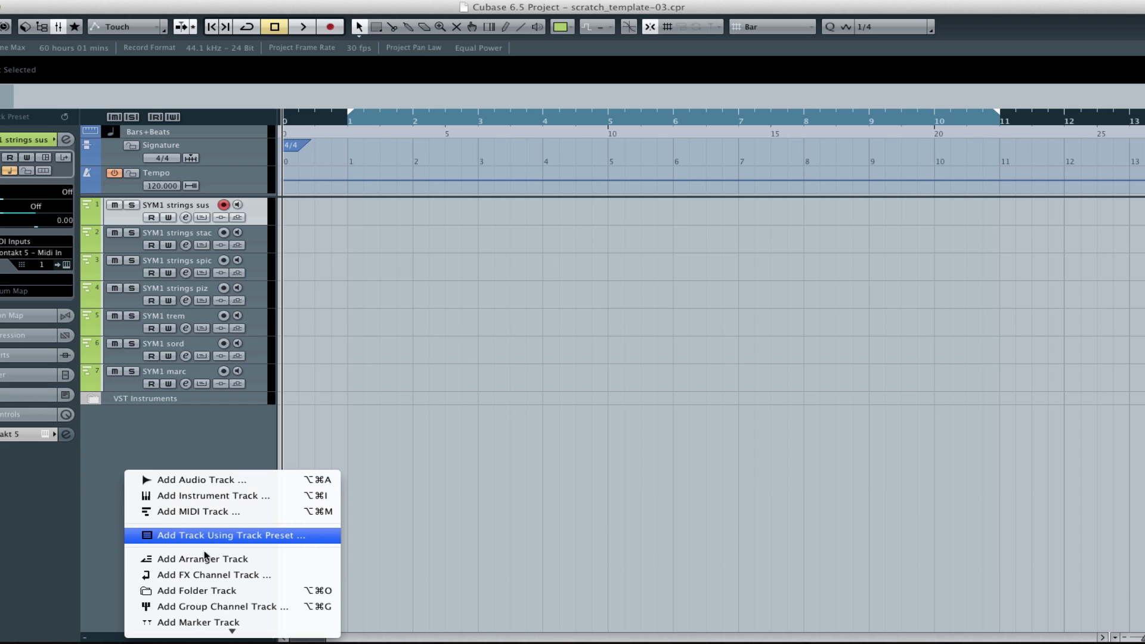
scroll(226, 513, down, 3)
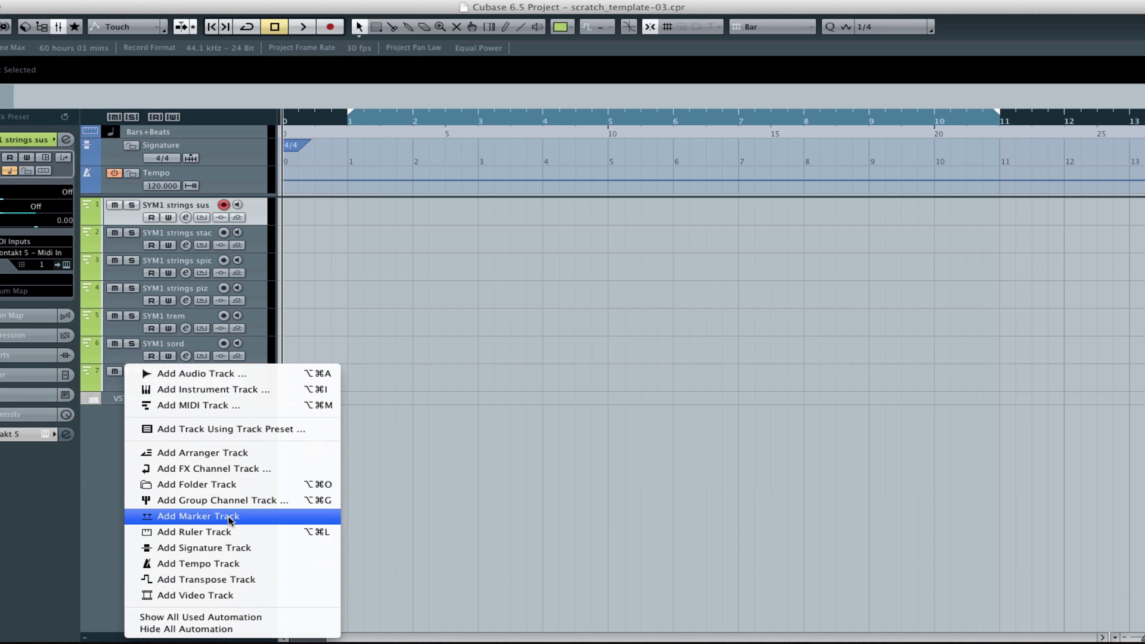
click(220, 484)
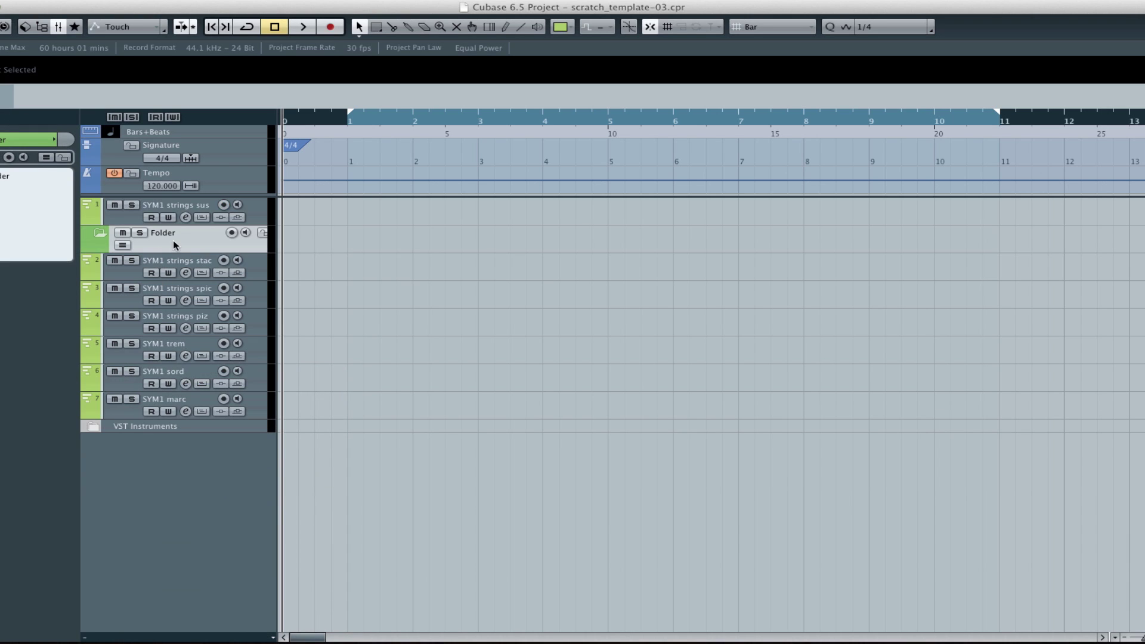
drag(173, 240, 174, 213)
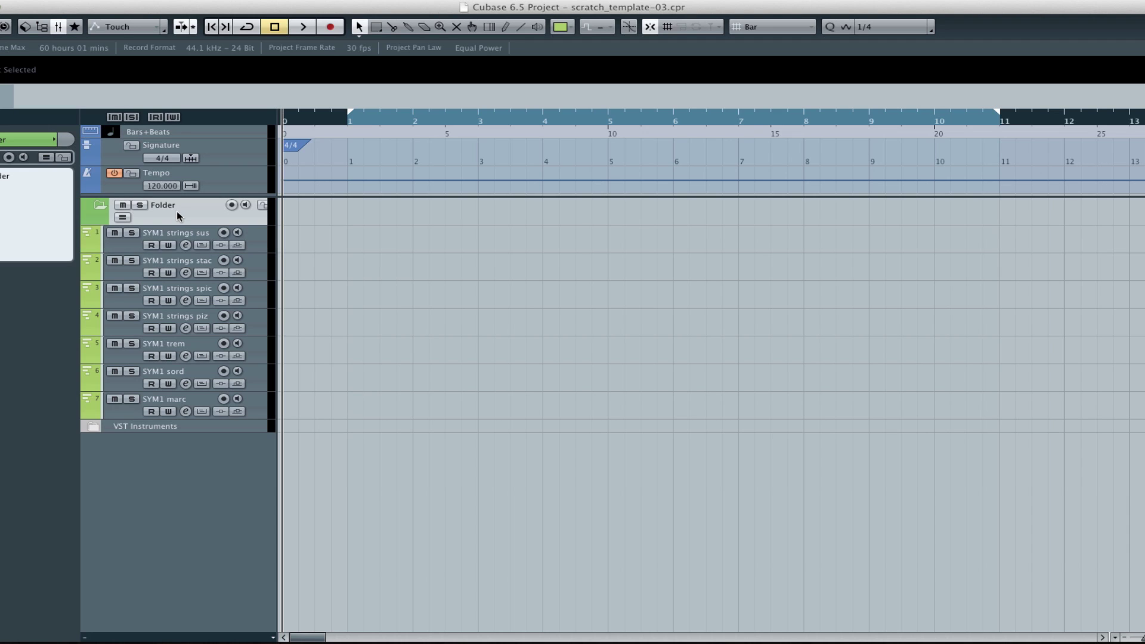
Step: Rename the folder track as STRINGS and assign it Color 5
double_click(160, 205)
text(STRINGS)
key(Return)
click(565, 30)
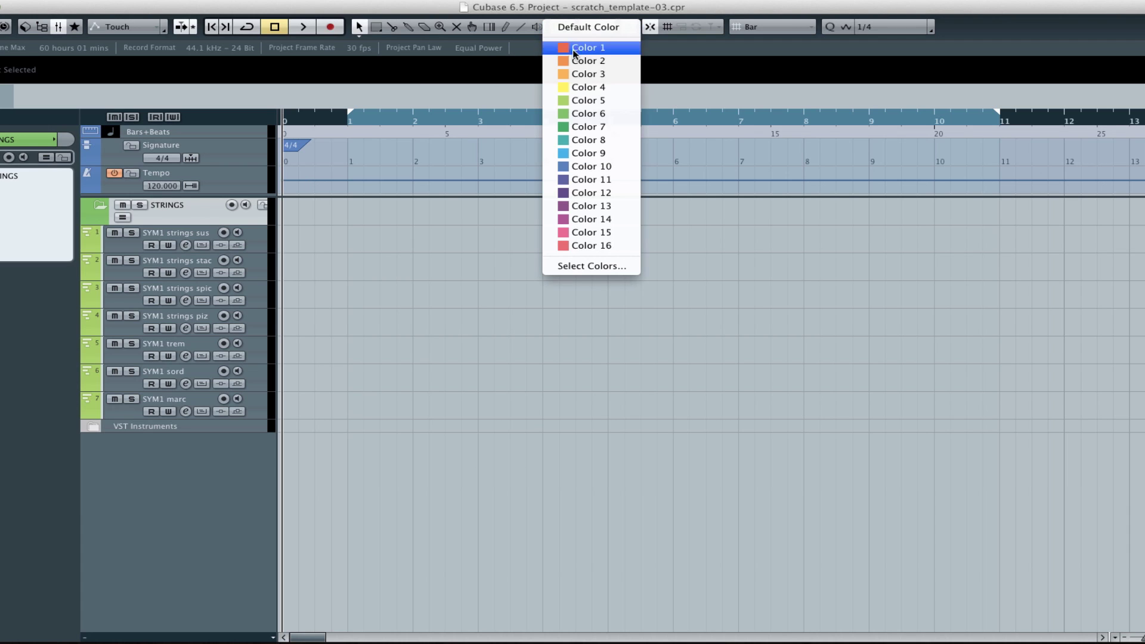
click(573, 100)
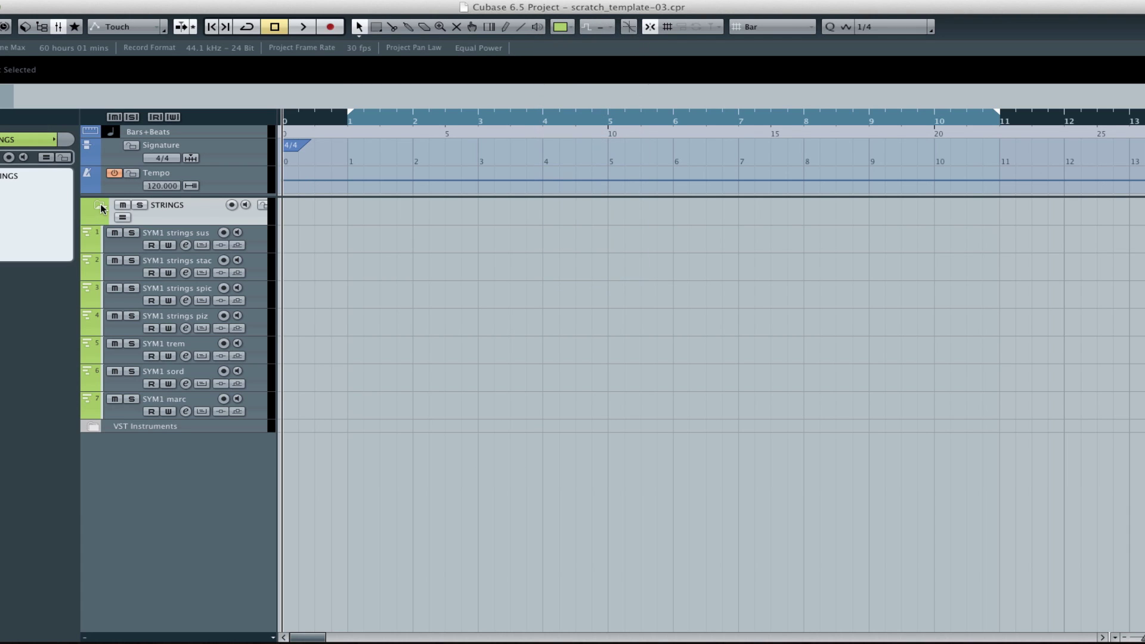
Step: Move all seven SYM1 tracks into the STRINGS folder track and collapse the folder
click(119, 242)
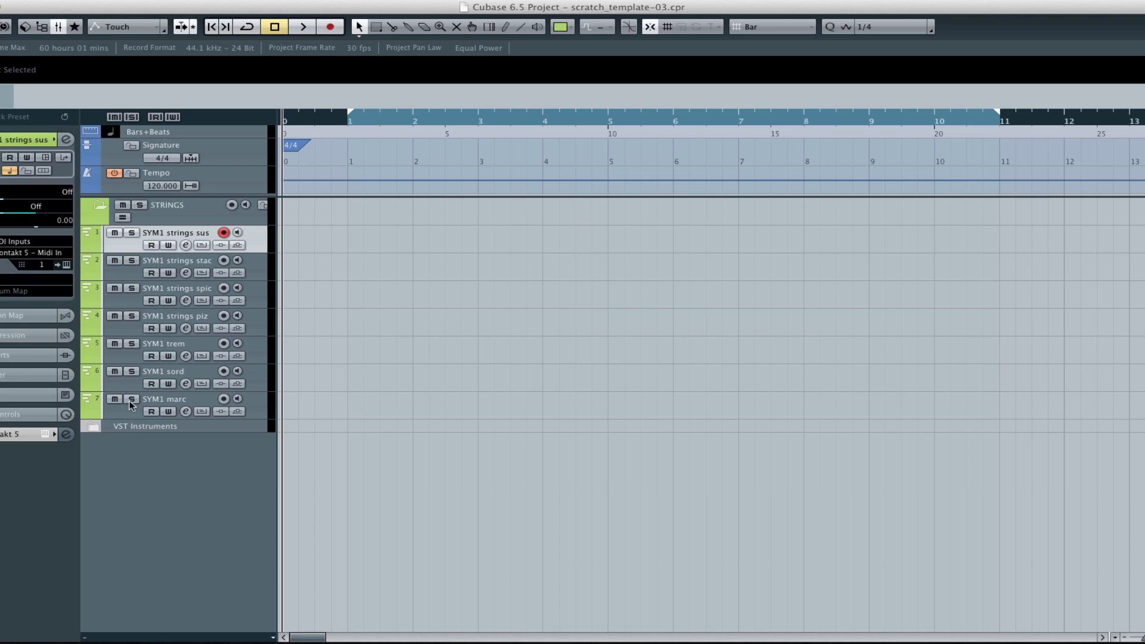
shift+click(122, 414)
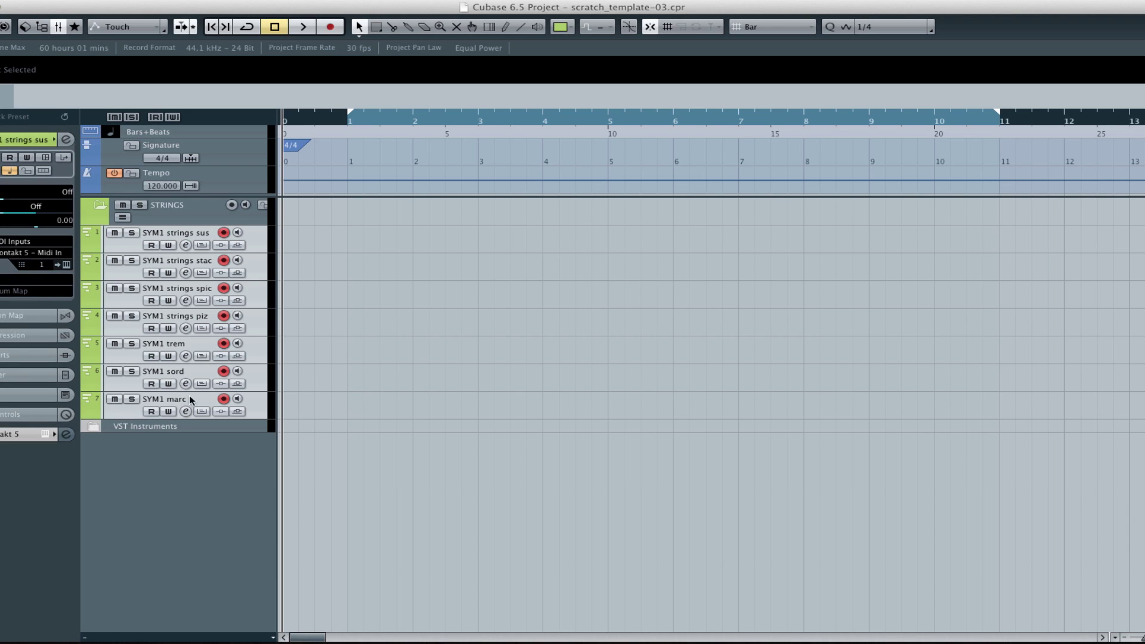
click(135, 247)
shift+click(125, 411)
drag(134, 241, 148, 216)
click(175, 213)
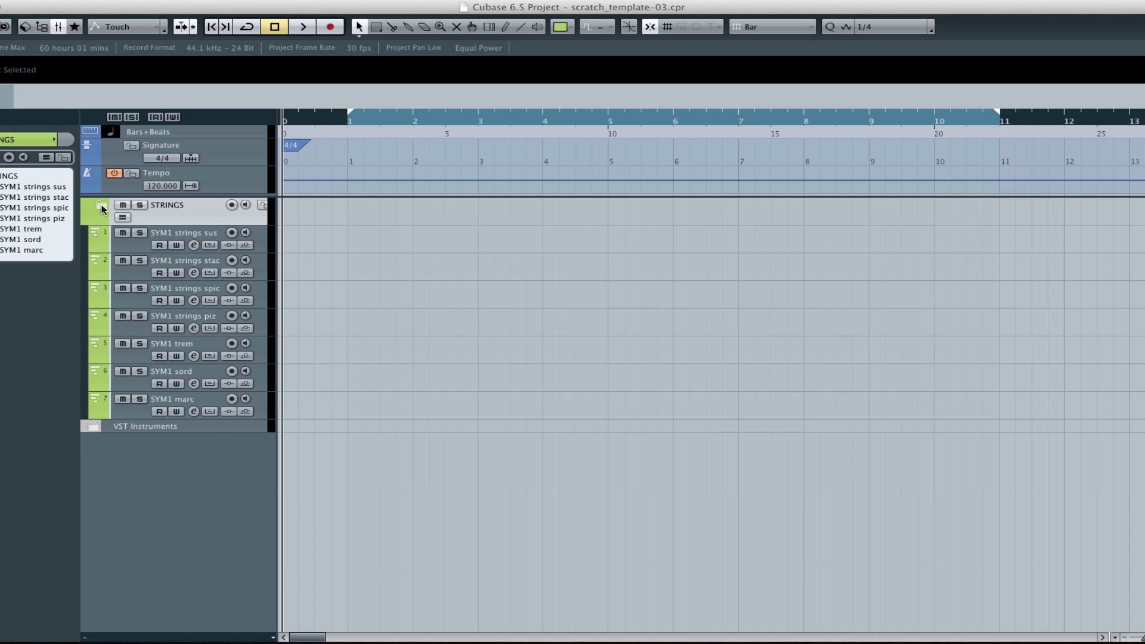
click(101, 206)
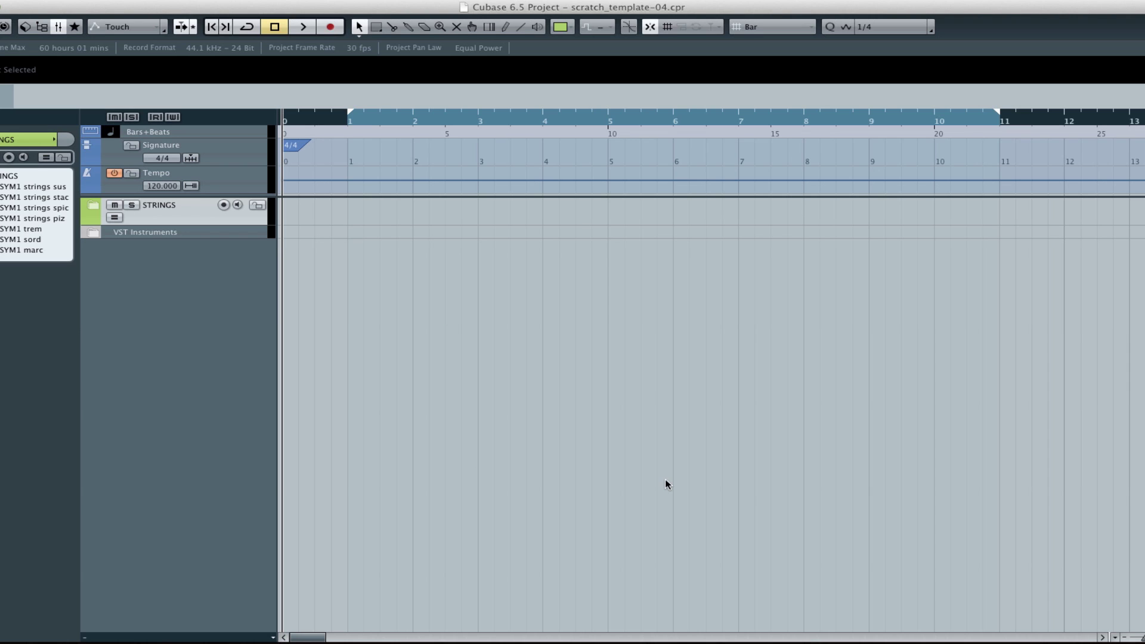
Step: Load a second Kontakt 5 in the next free VST instrument slot and create a MIDI track assigned to it
key(F11)
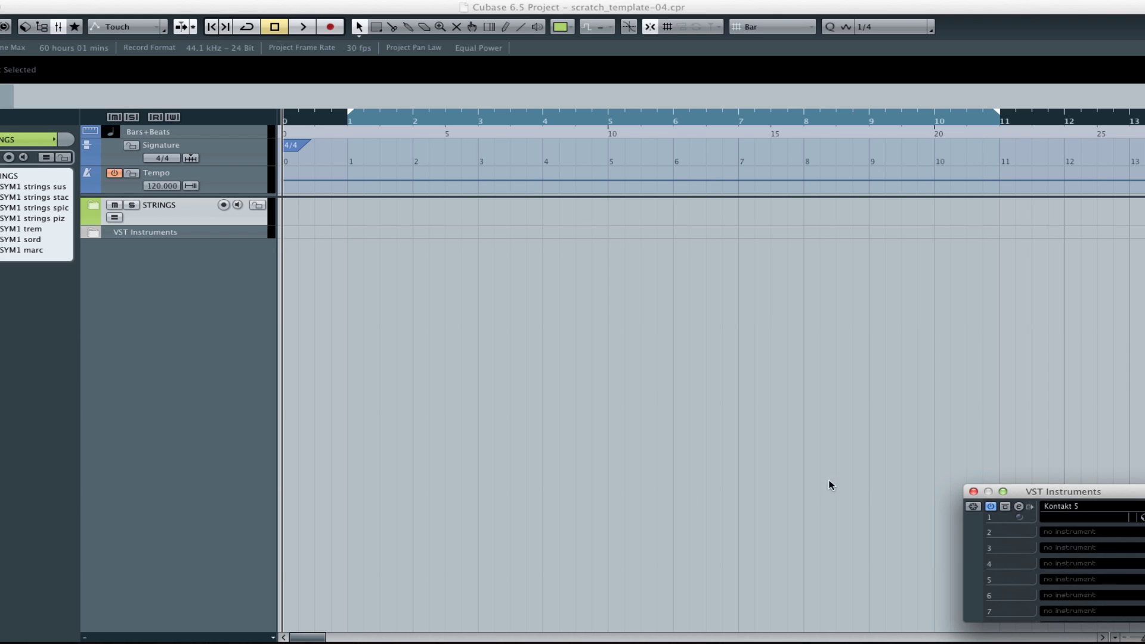
click(1054, 538)
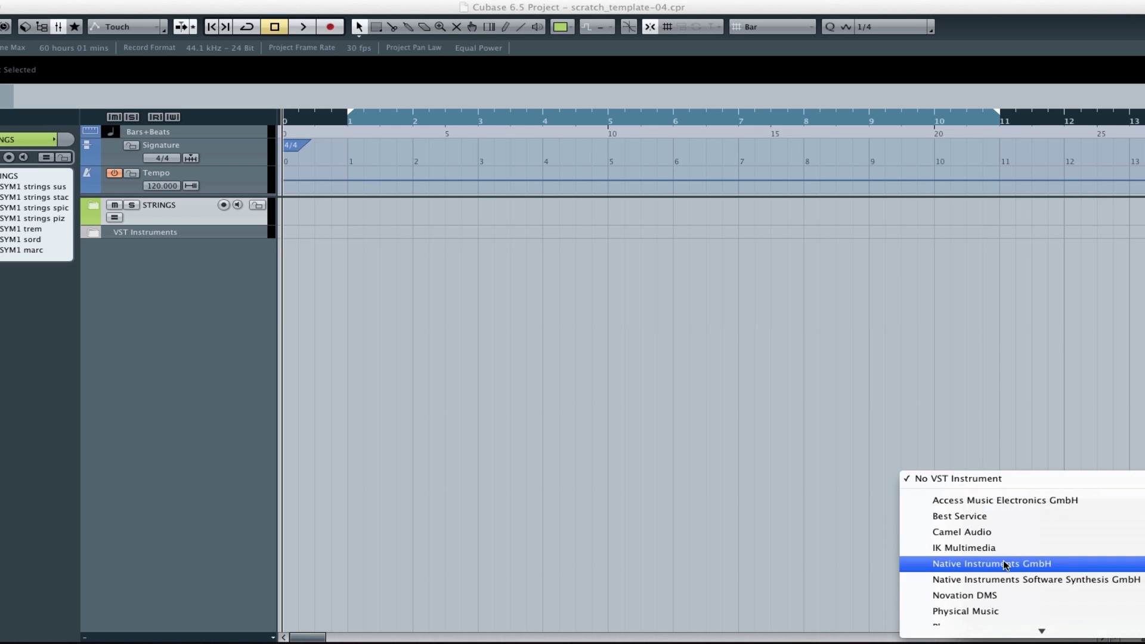
mouse_move(1007, 565)
click(879, 559)
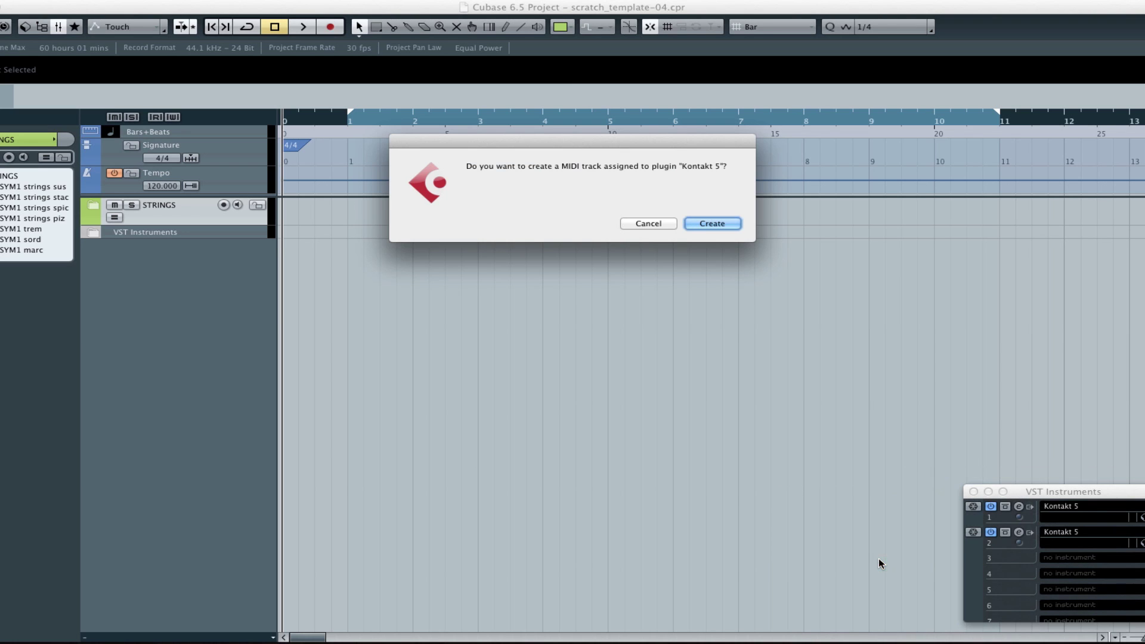
click(716, 225)
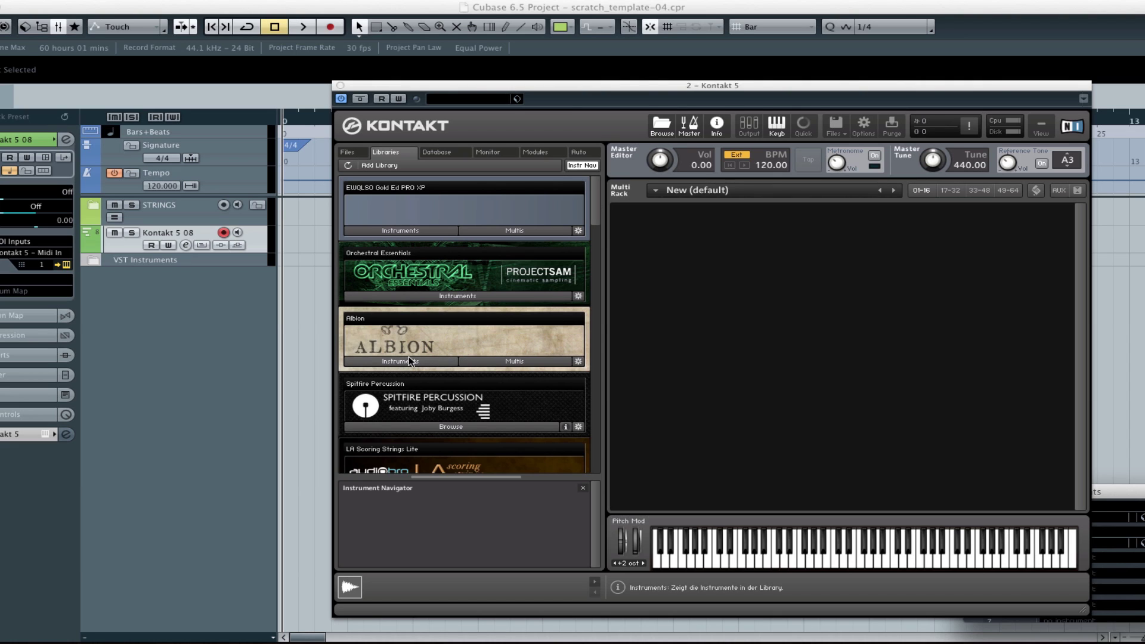
Step: Load ALB V1V2Va legato.nki from the Albion library's String Hi instruments into the new Kontakt rack
drag(598, 205, 599, 220)
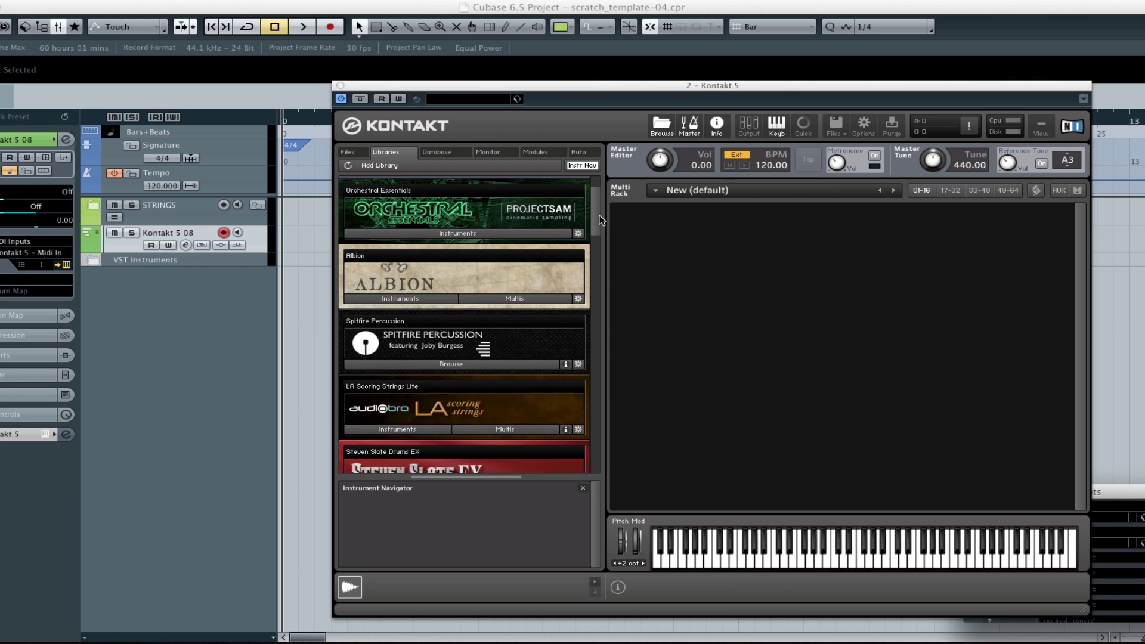
click(410, 297)
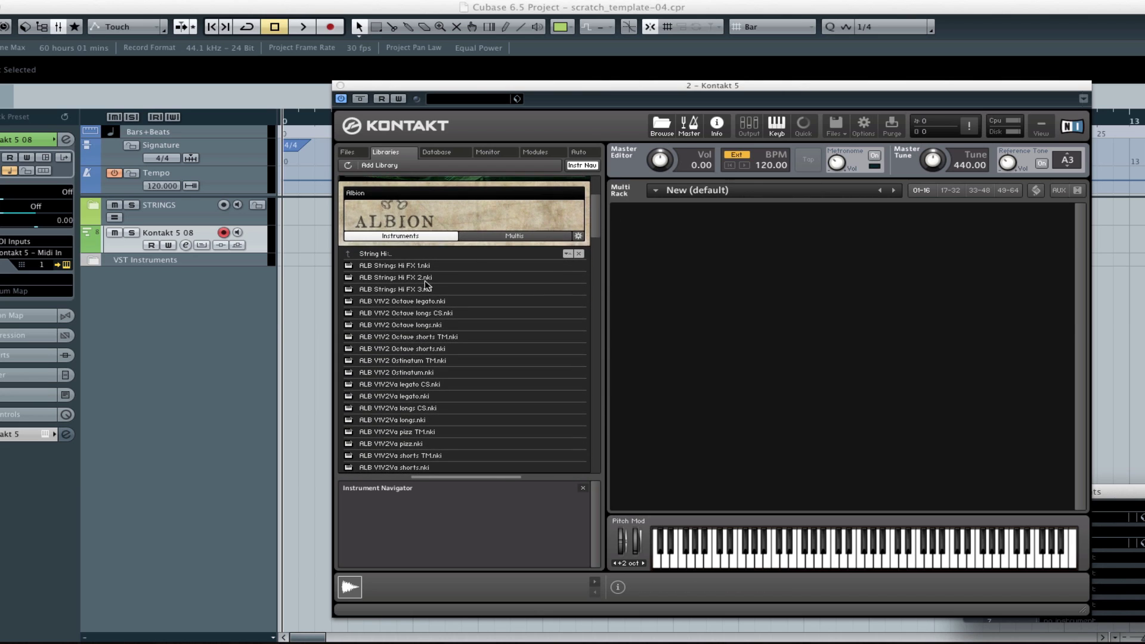
drag(596, 216, 595, 223)
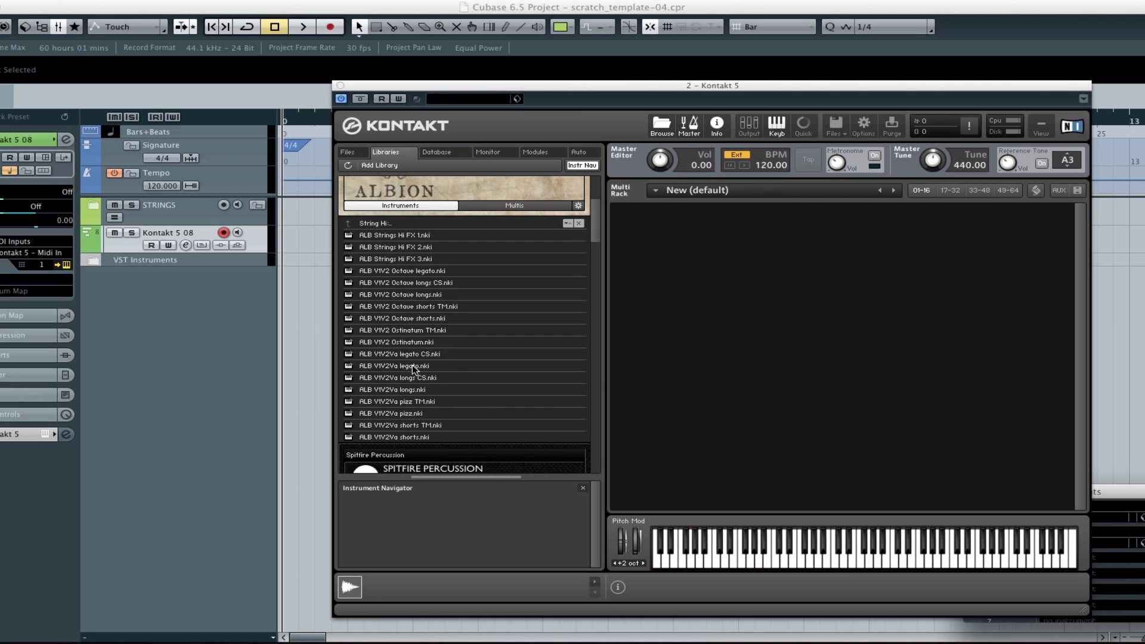
drag(411, 368, 713, 296)
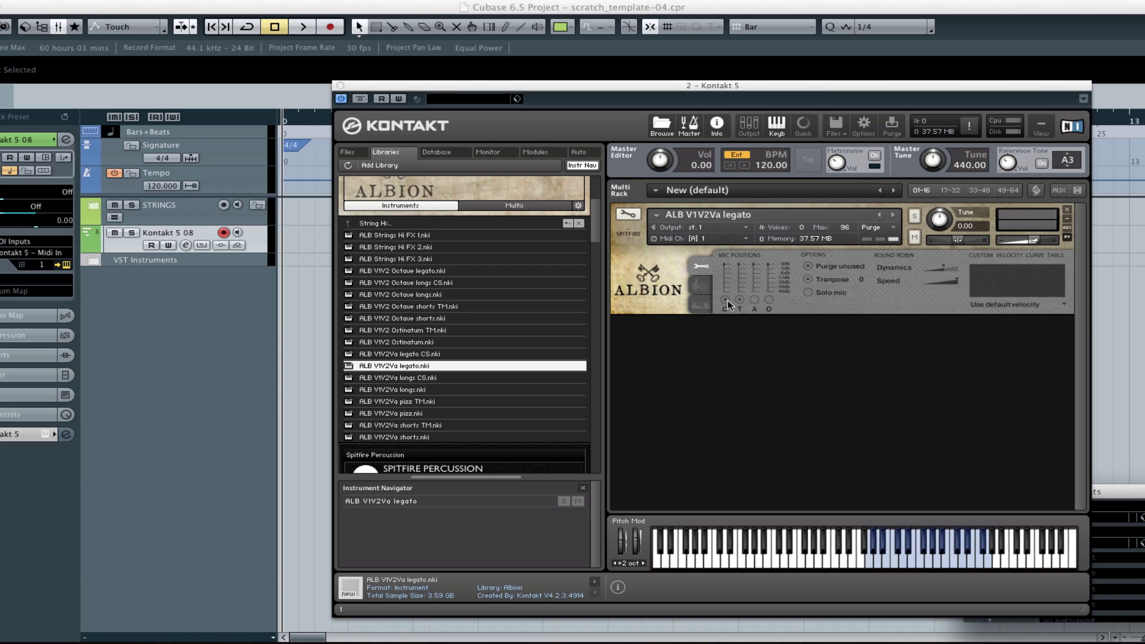
Step: Enable the C and A microphone positions of ALB V1V2Va legato, briefly viewing its instrument edit mode
click(725, 300)
click(628, 214)
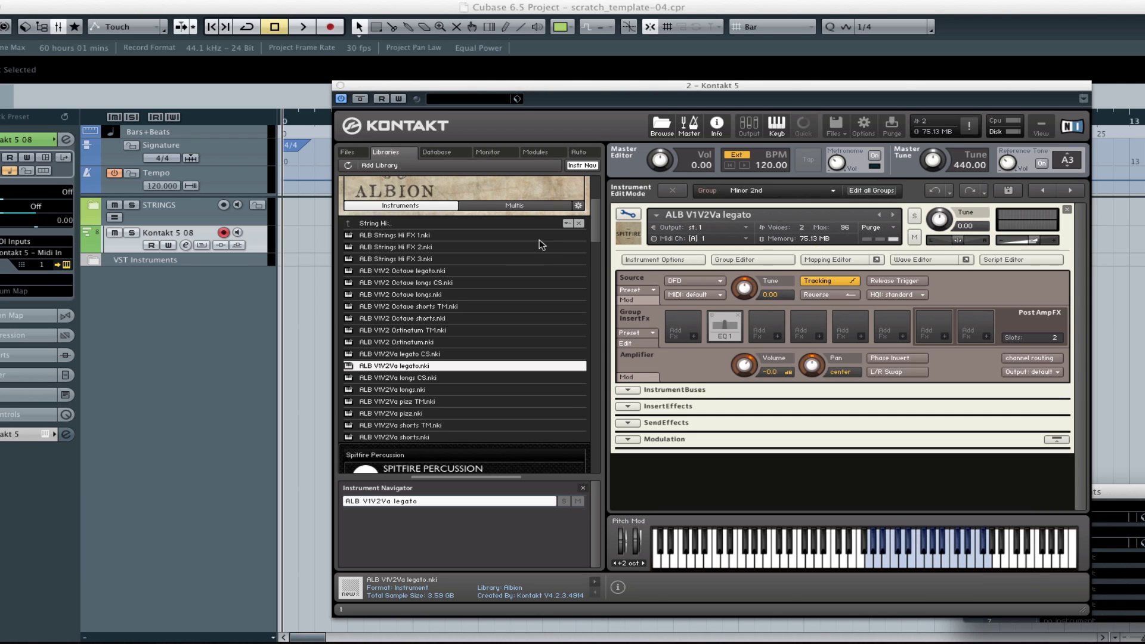
click(627, 214)
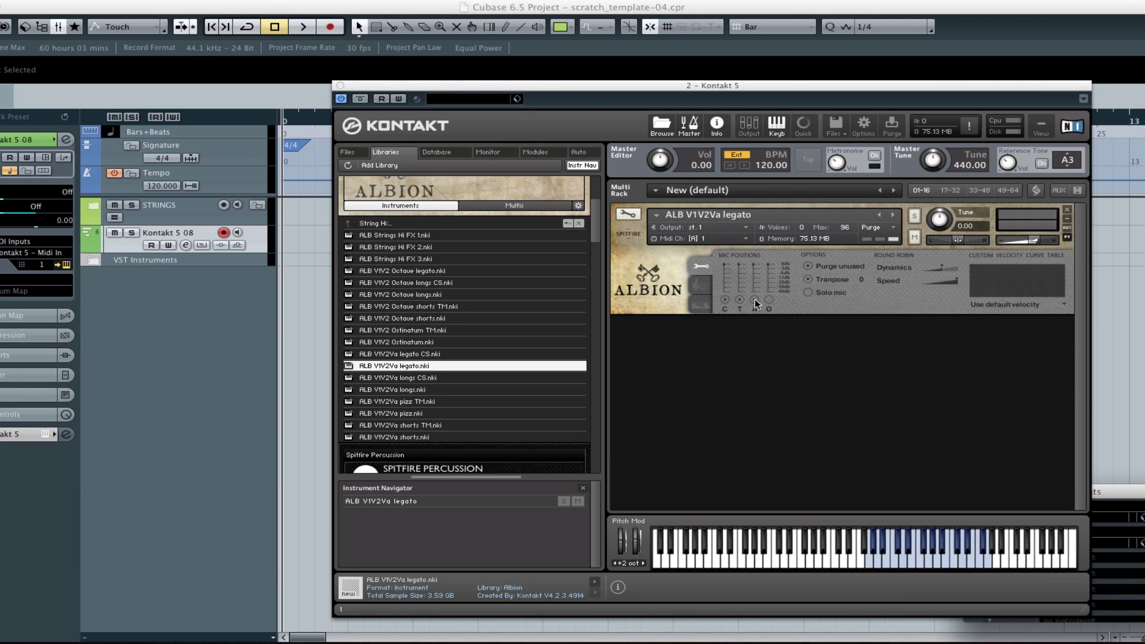
click(753, 300)
Step: Load ALB VCCB Octave legato.nki from Albion's String Lo folder into the same Kontakt rack
drag(593, 225, 596, 233)
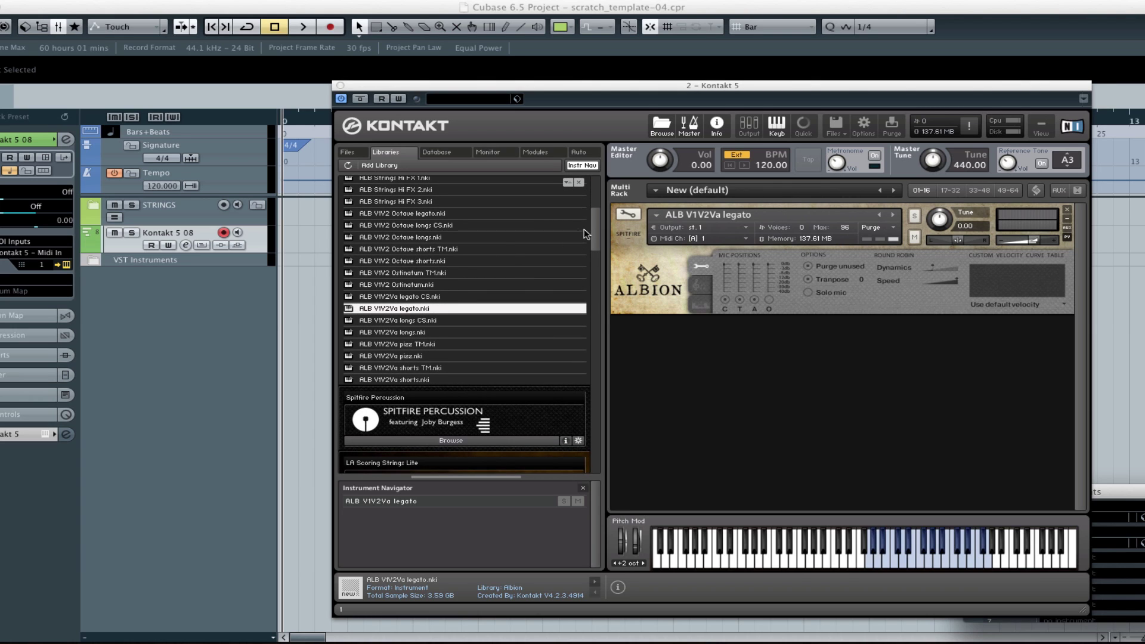
mouse_move(595, 230)
mouse_down()
mouse_move(594, 213)
mouse_move(595, 223)
mouse_up()
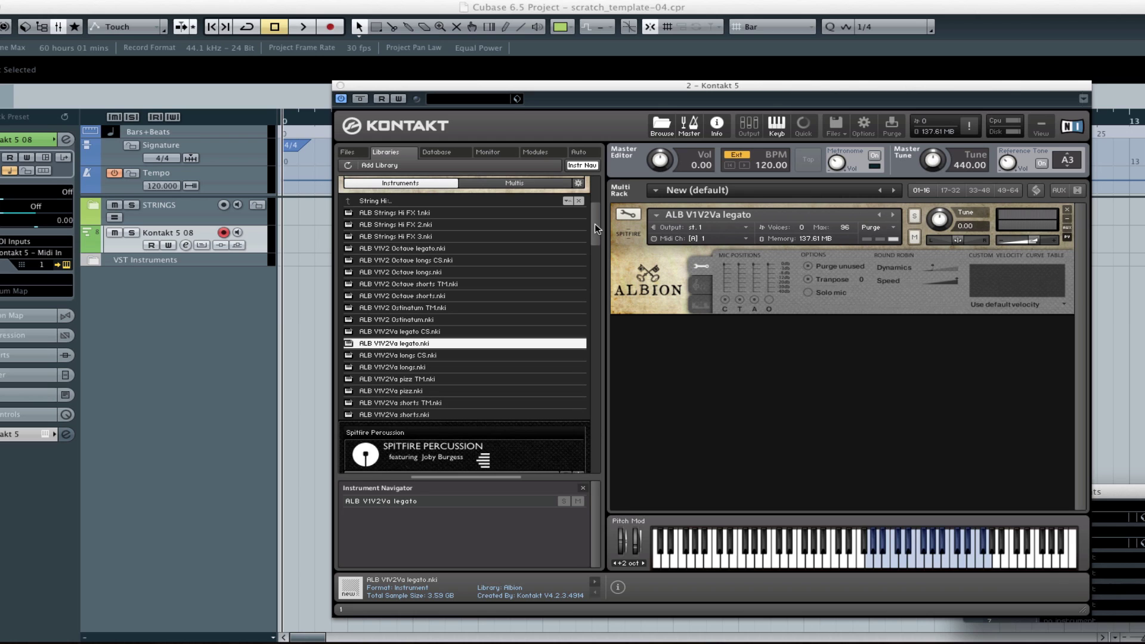
click(402, 198)
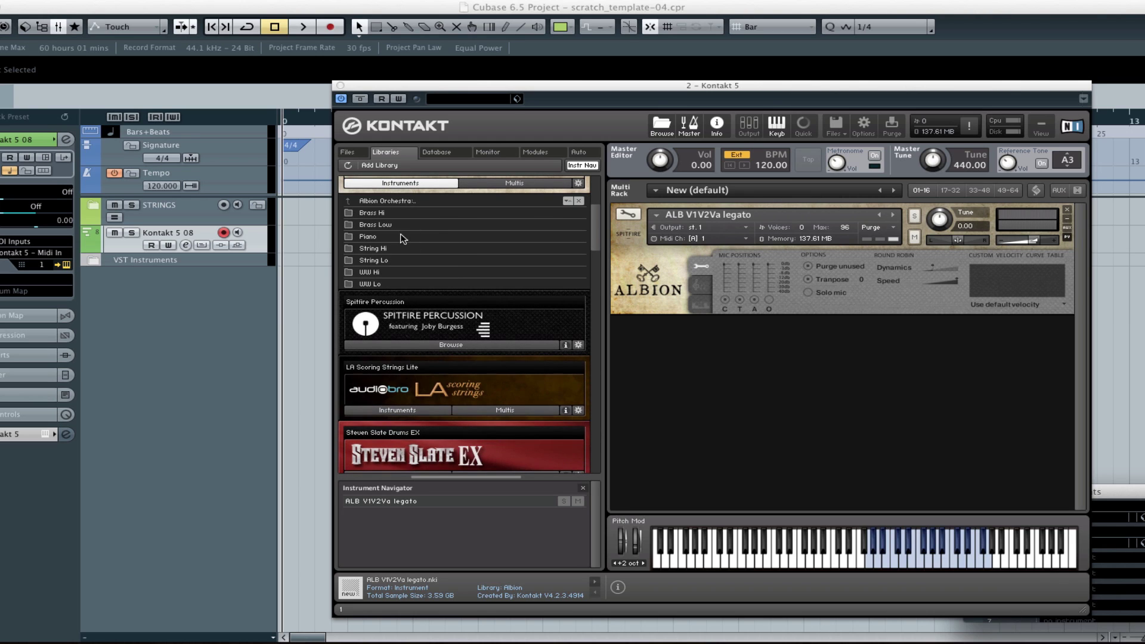
click(396, 260)
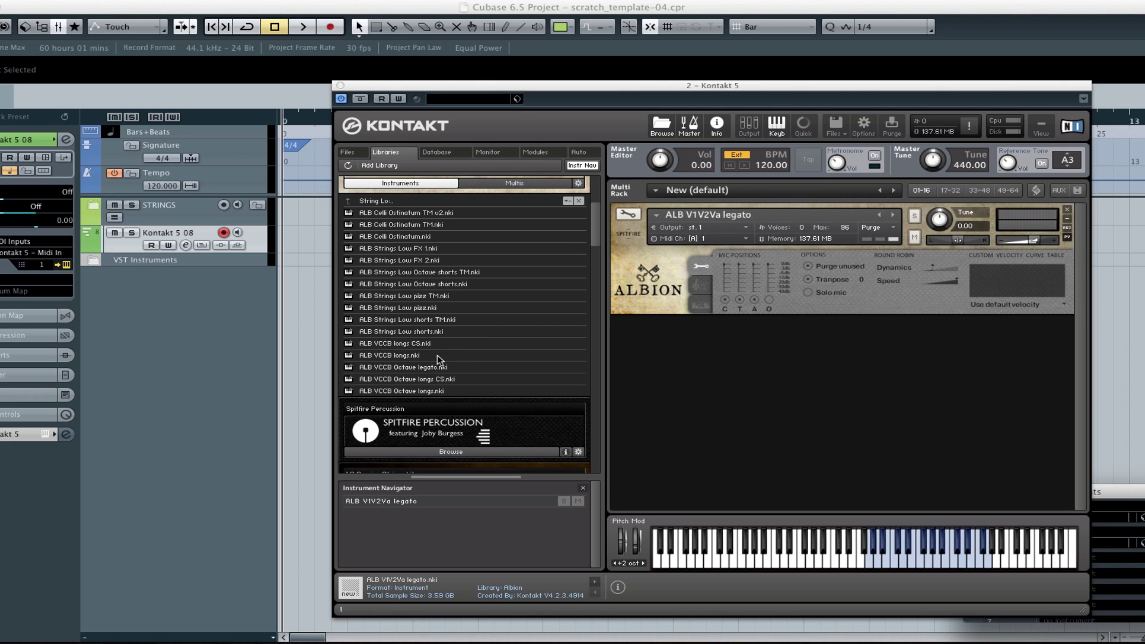
drag(442, 366, 670, 393)
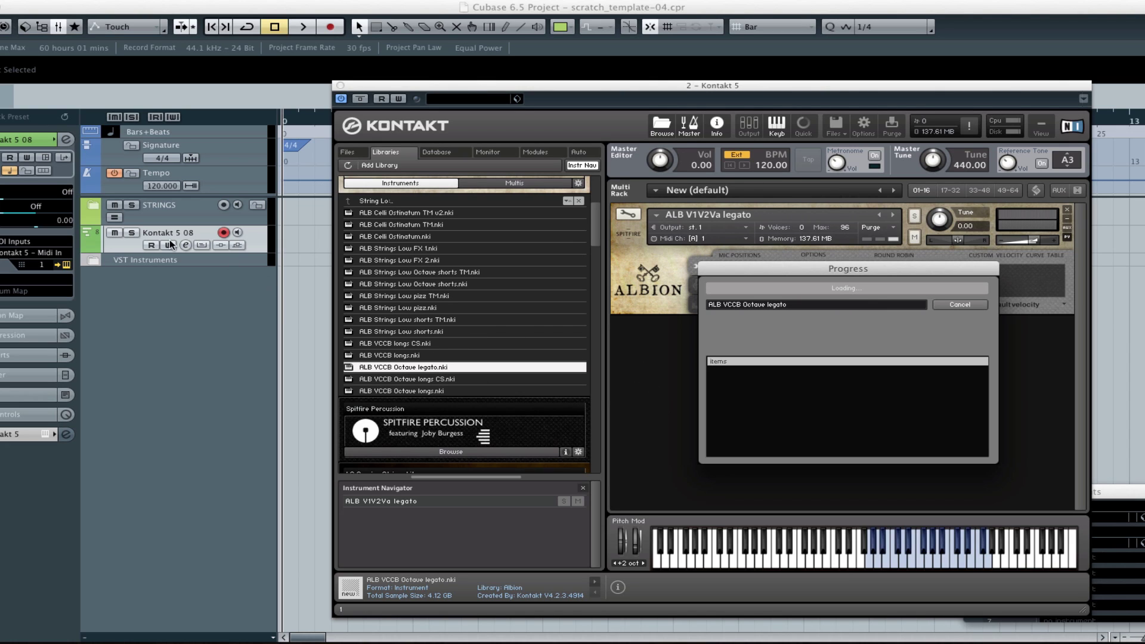
Step: Add one MIDI track below the Kontakt 5 08 track
right_click(128, 242)
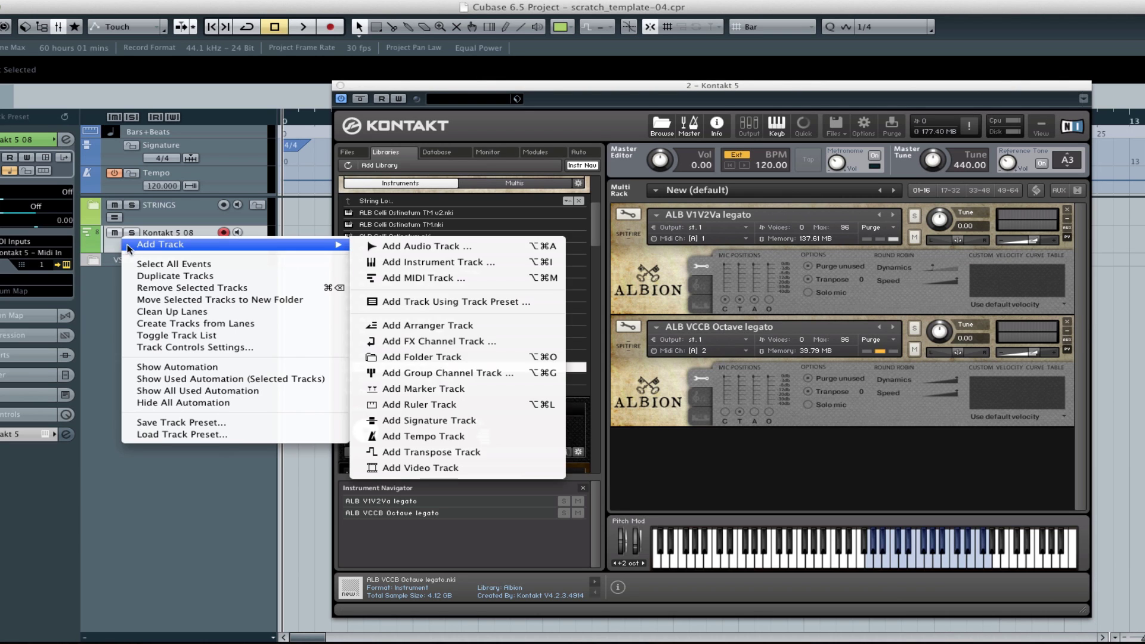
click(116, 246)
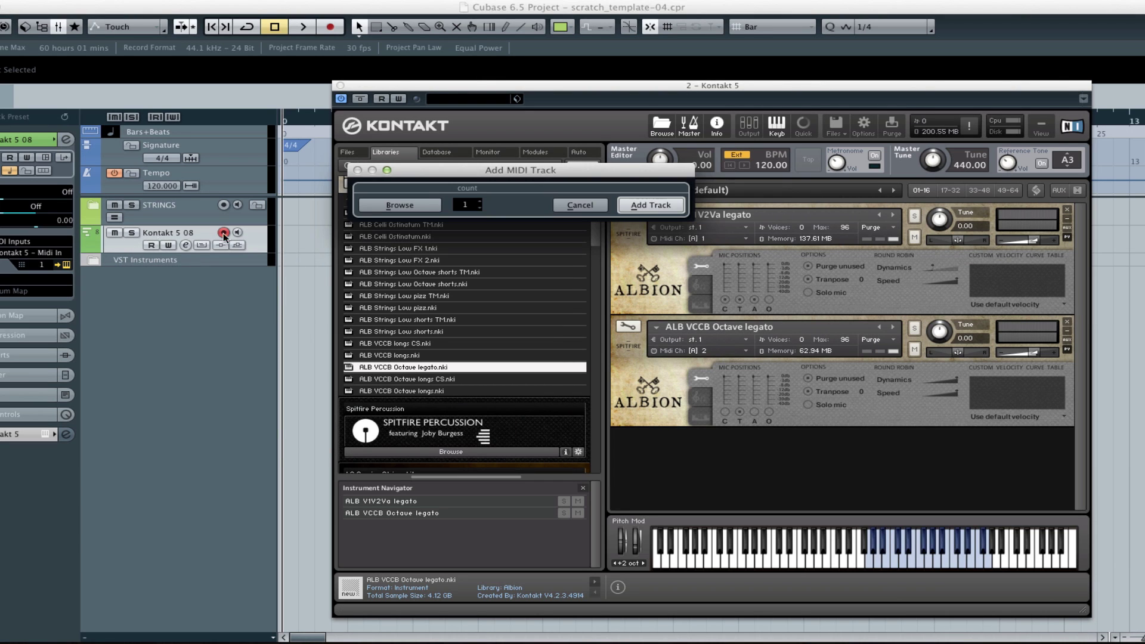
click(653, 205)
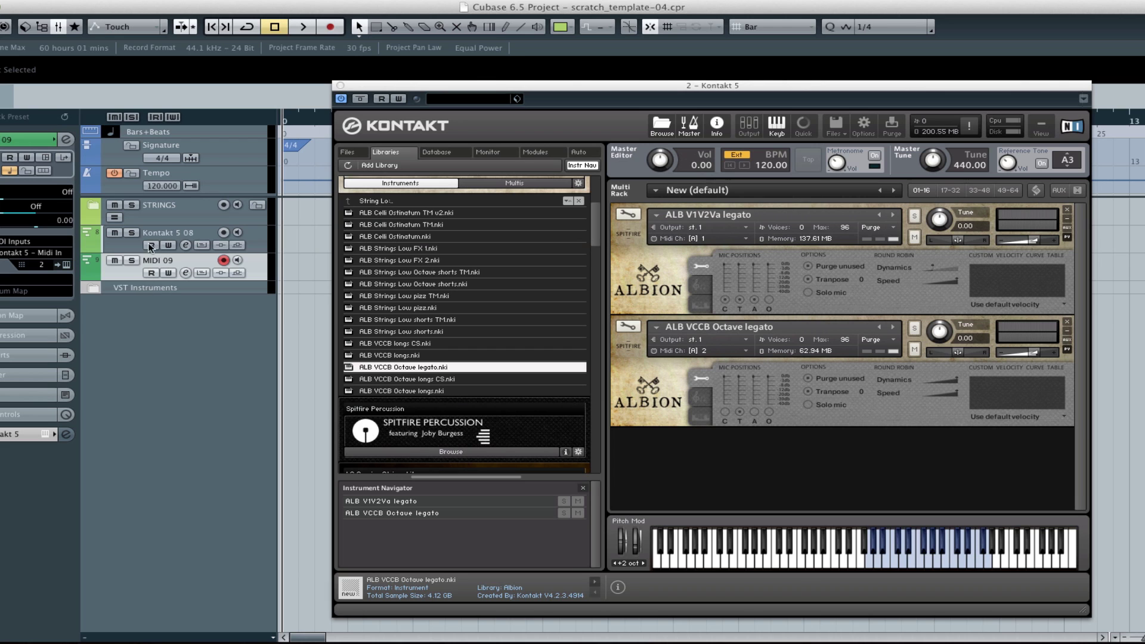
Step: Keep Kontakt 5 08 routed to 2 - Kontakt 5 - Midi In and route MIDI 09 to the same output
click(125, 247)
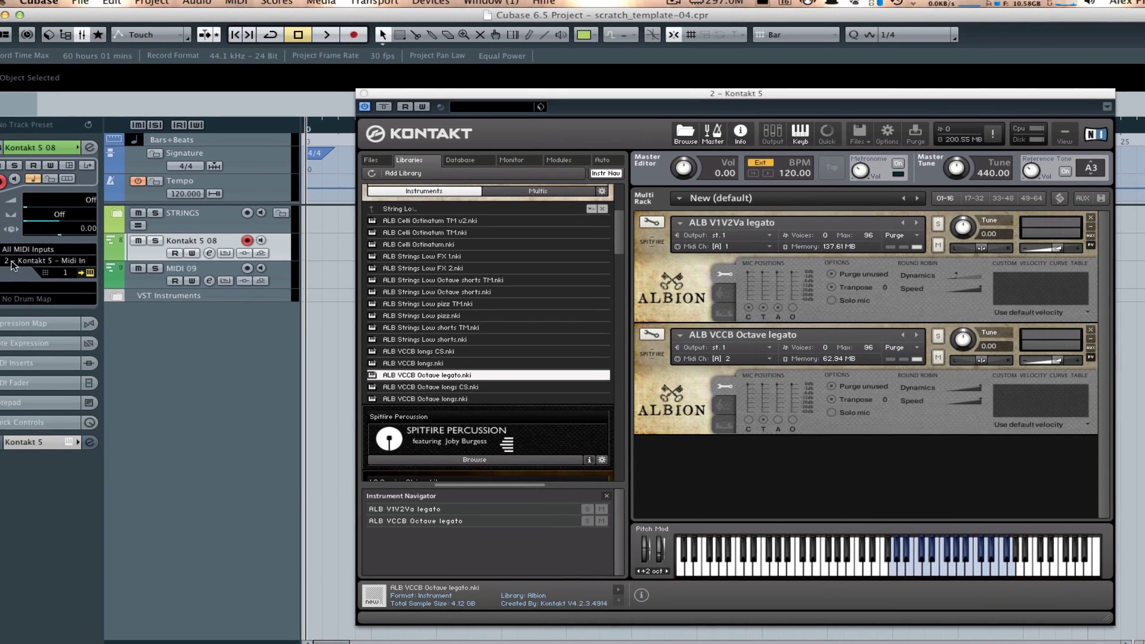
click(4, 257)
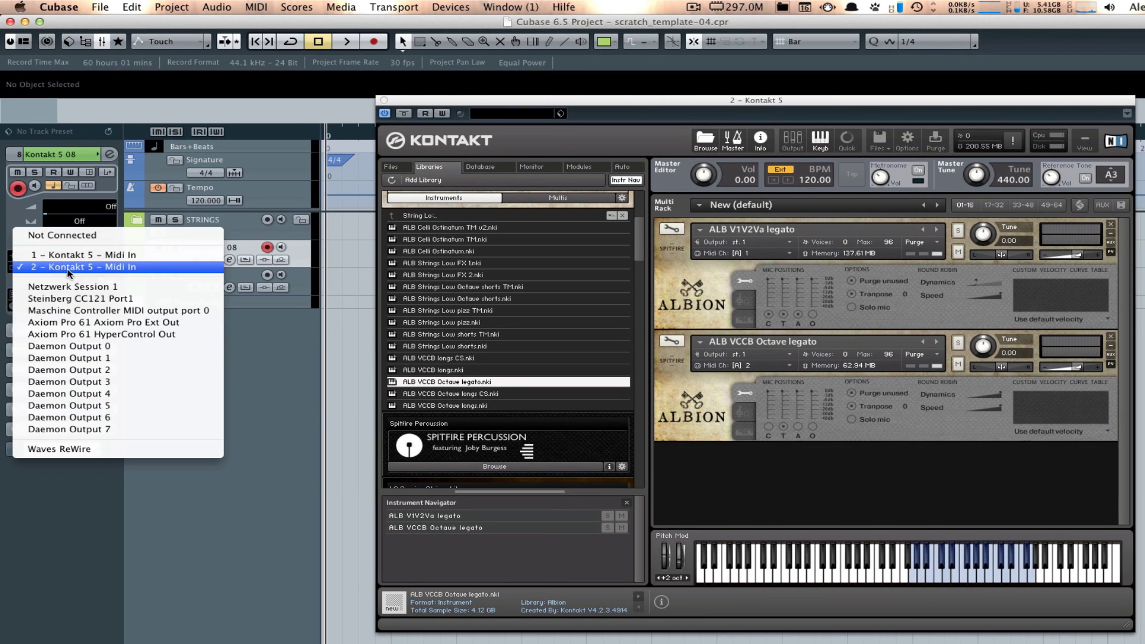
click(69, 268)
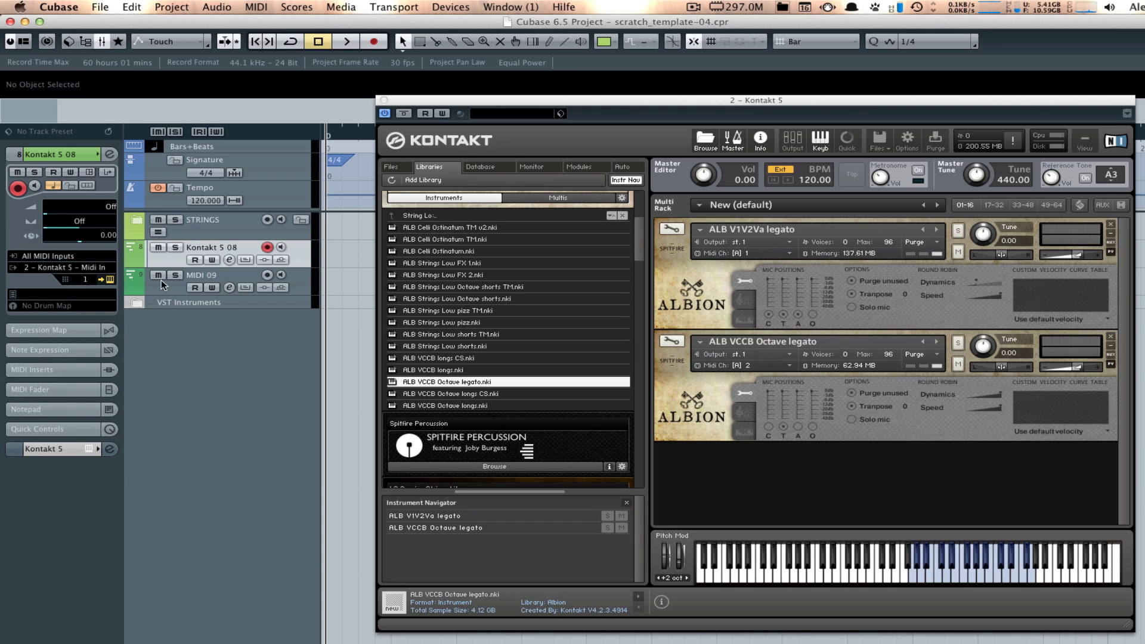
click(166, 281)
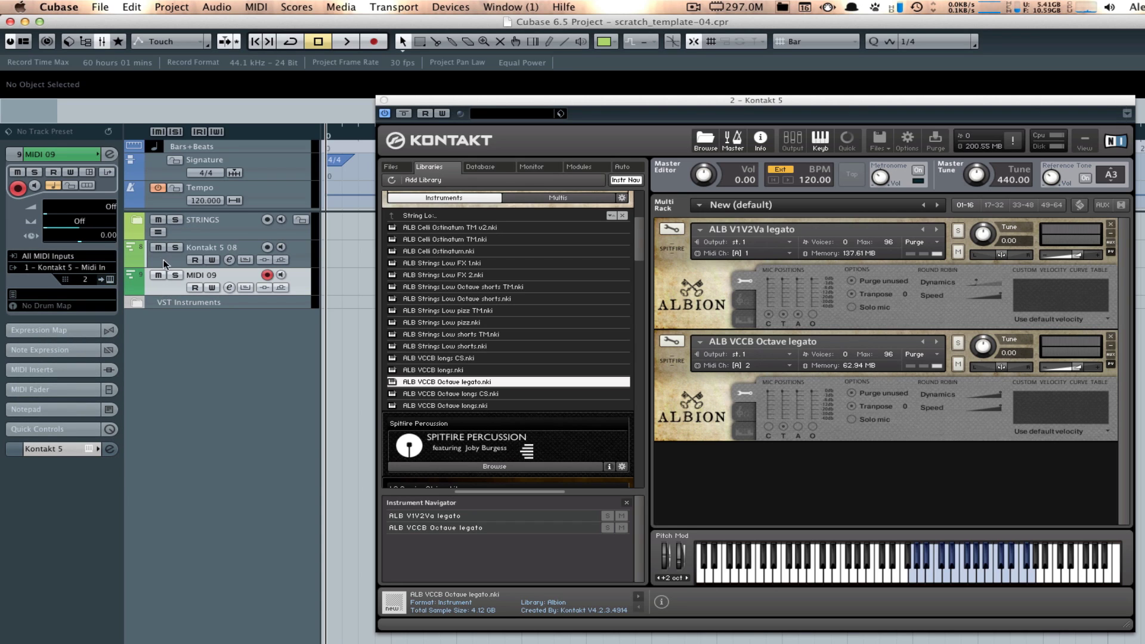
click(41, 269)
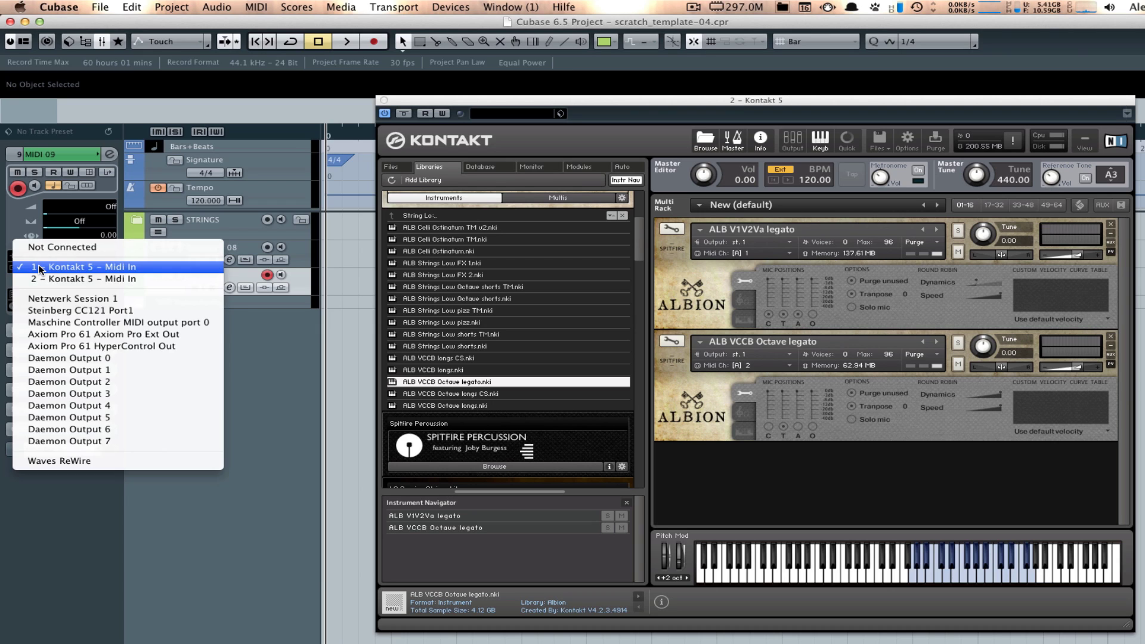
click(54, 279)
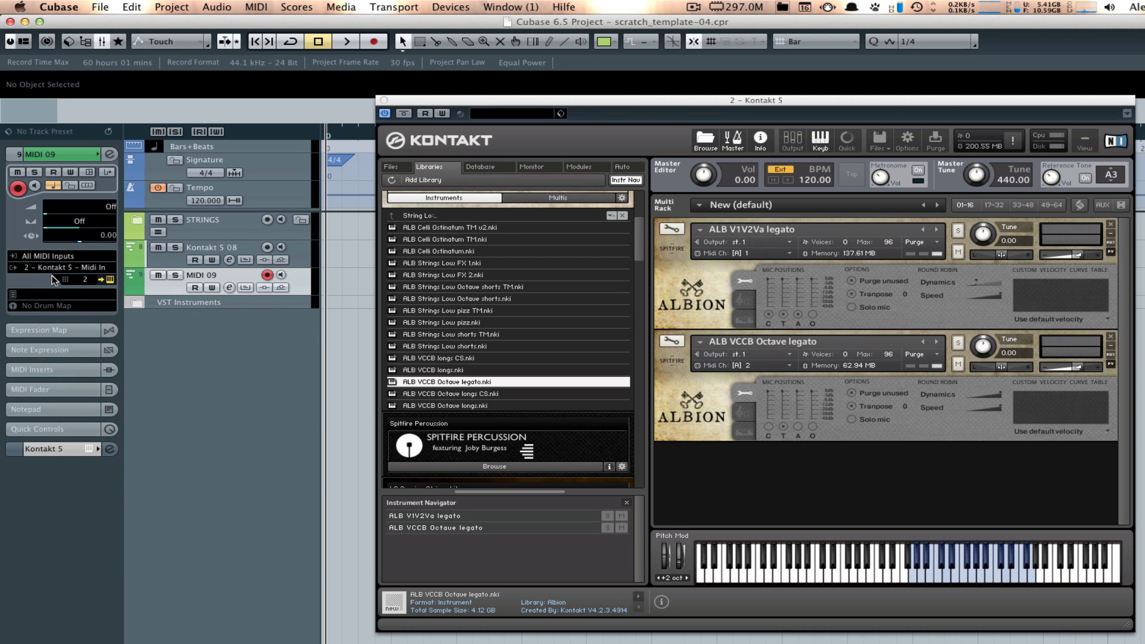
Step: Enable the C and A microphone positions of ALB VCCB Octave legato
click(769, 427)
click(798, 428)
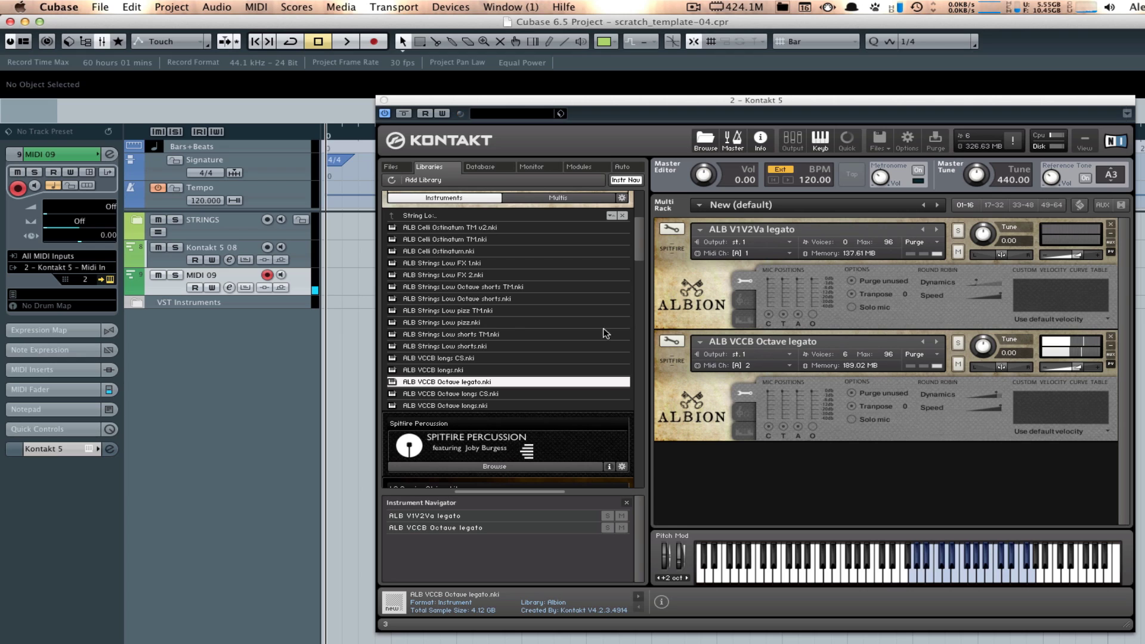
Step: Rename the Kontakt 5 08 track as ALB Vio leg
double_click(206, 247)
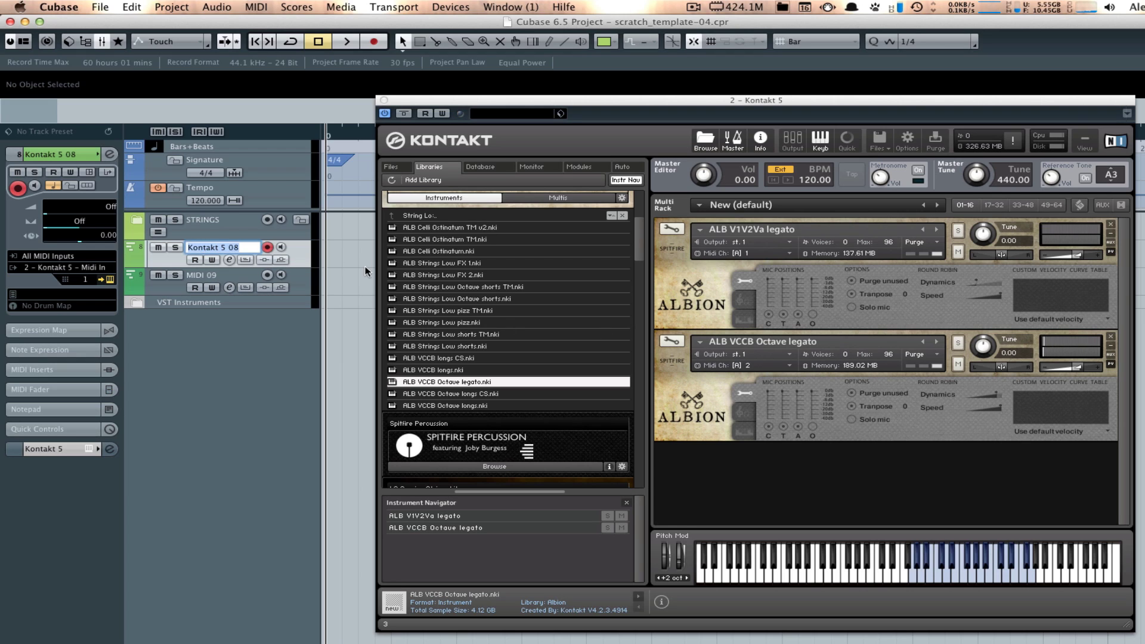
text(A)
text(LB Vio leg)
key(Return)
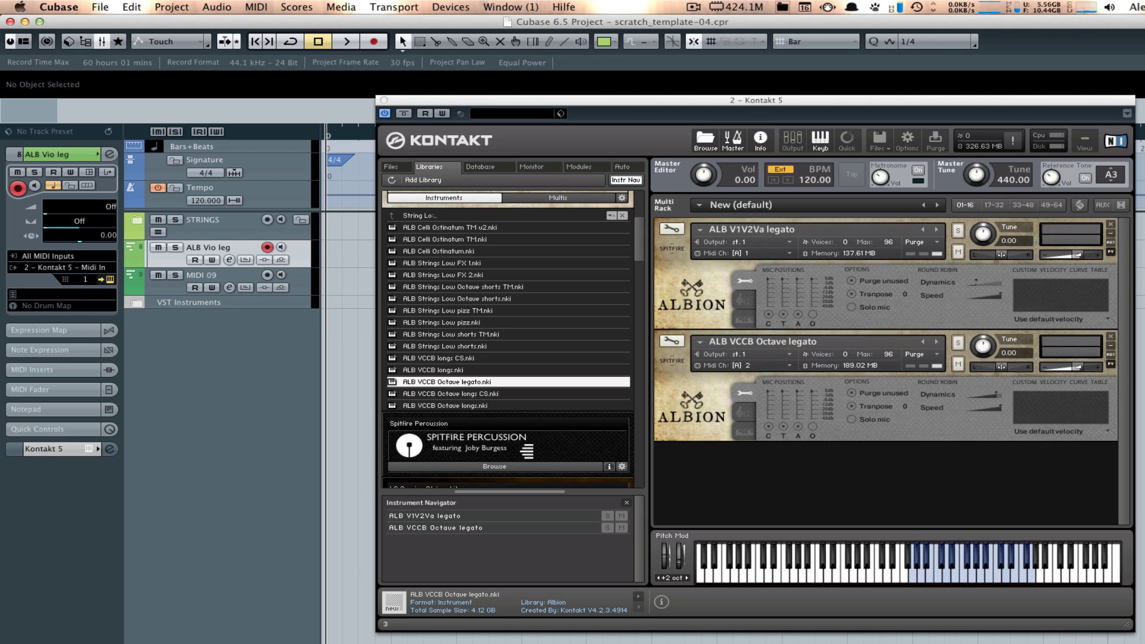
Step: Rename the MIDI 09 track as ALB Str oct leg
double_click(230, 275)
text(ALB)
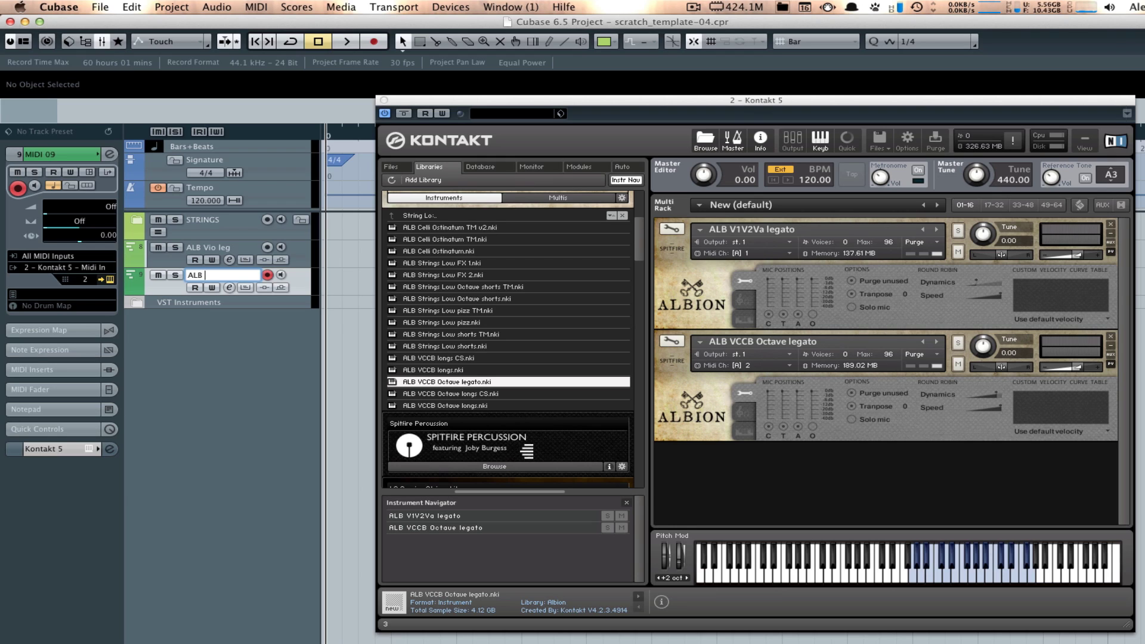
text(Str lo)
text(oct)
text( leg)
key(Return)
Step: Assign Color 5 to both ALB Vio leg and ALB Str oct leg
click(169, 264)
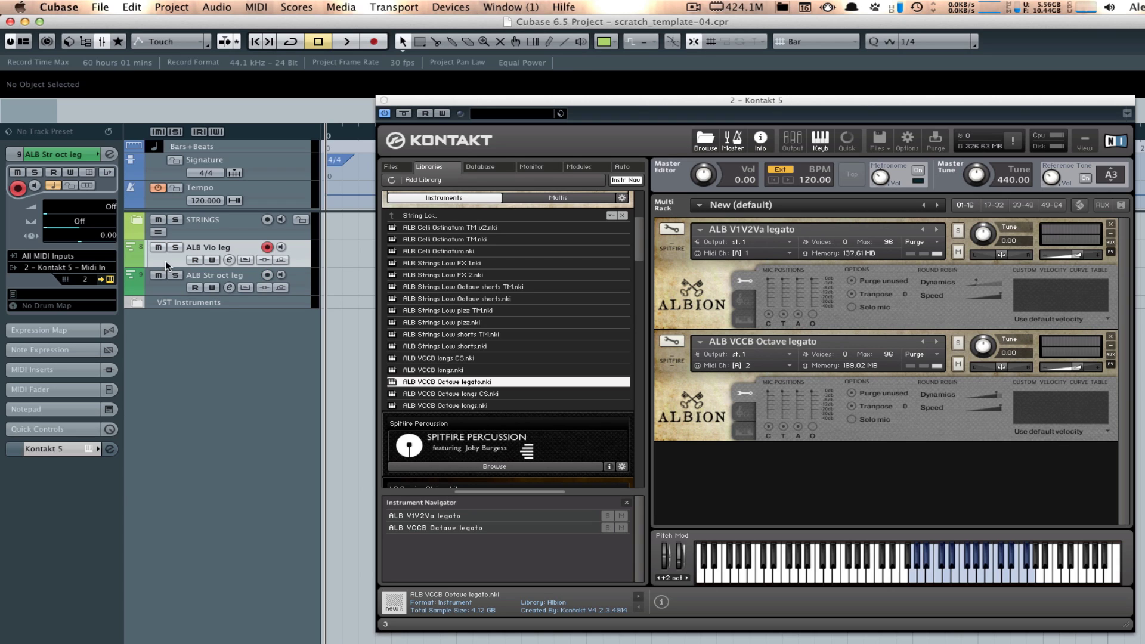
shift+click(174, 291)
click(613, 42)
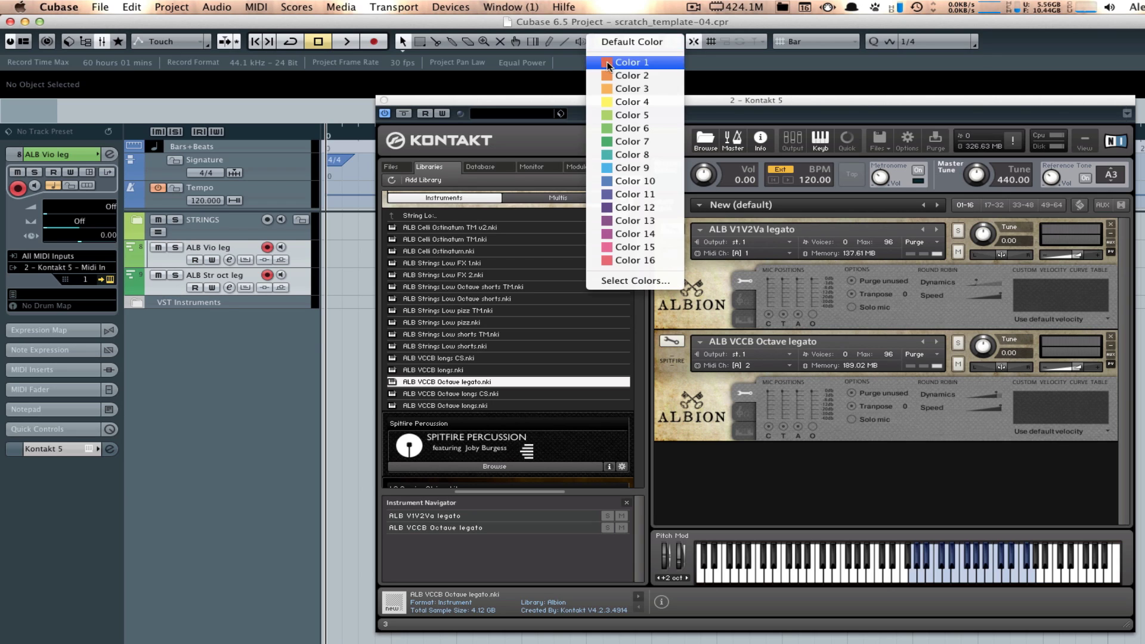
click(626, 115)
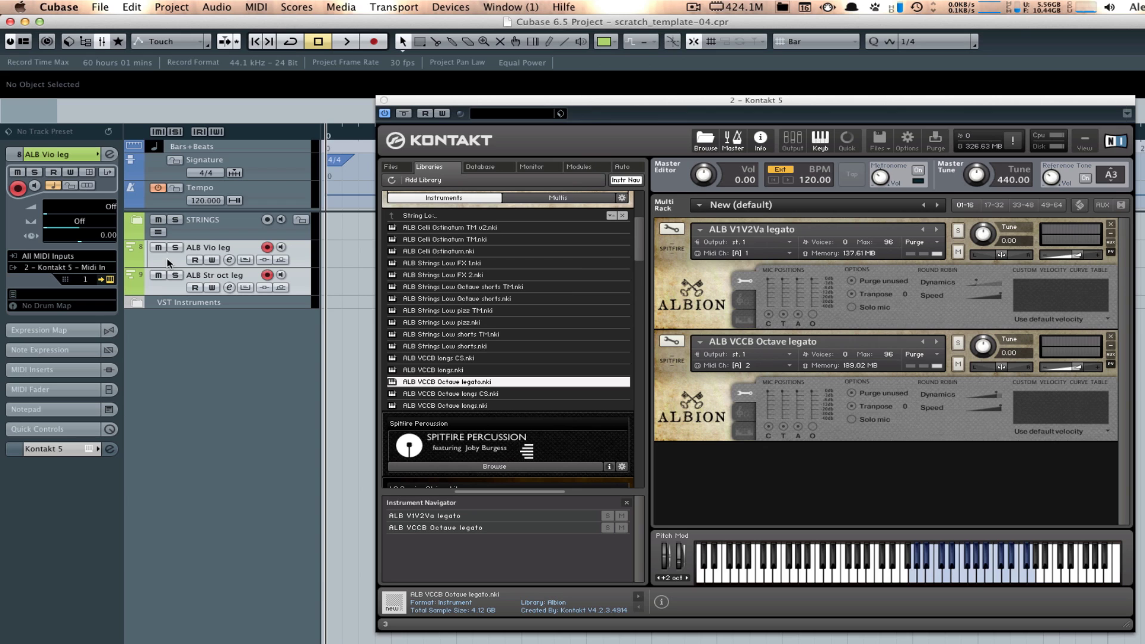
Step: Move the ALB Vio leg and ALB Str oct leg tracks into the STRINGS folder, expand it, and close the Kontakt window
drag(167, 259, 182, 233)
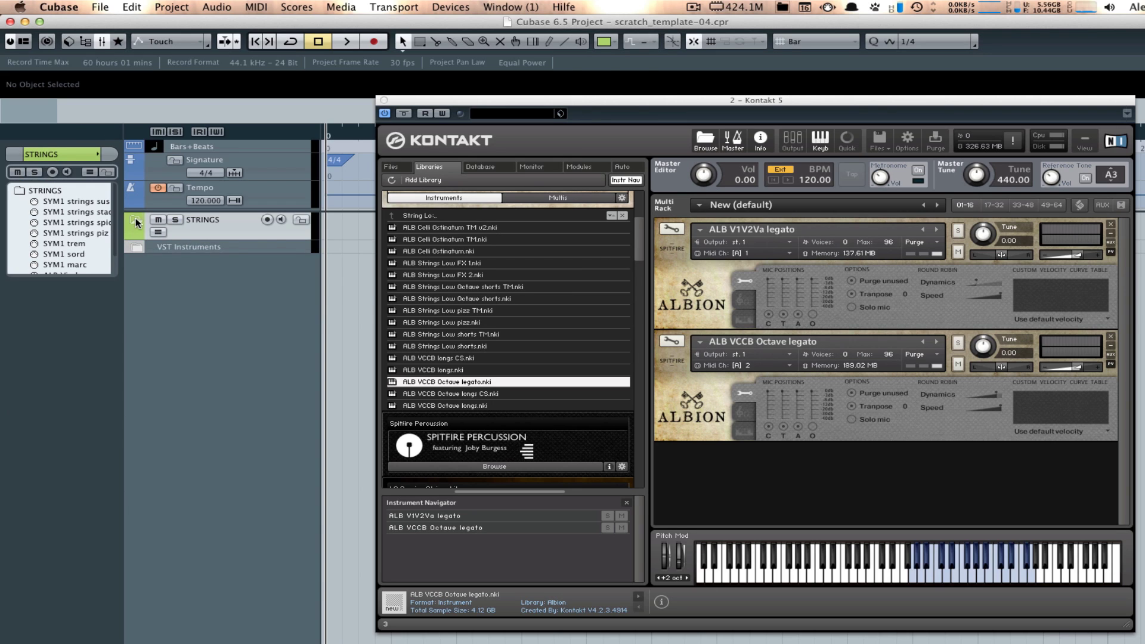
click(137, 220)
click(384, 100)
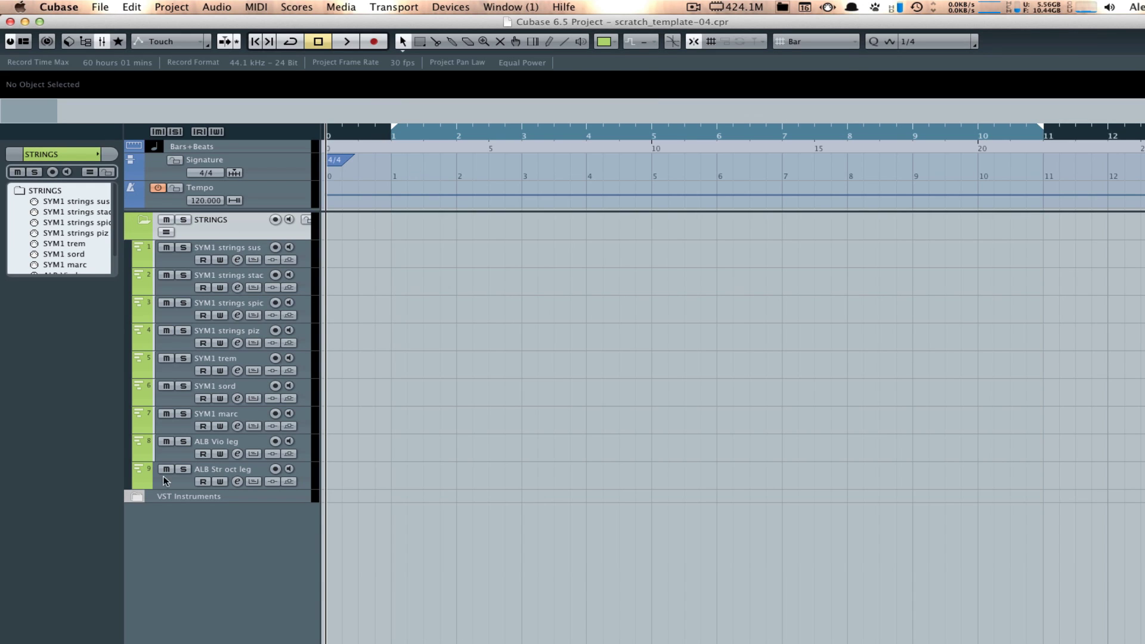
Step: Examine the ALB Vio leg, ALB Str oct leg and SYM1 marc tracks within the STRINGS folder
click(189, 453)
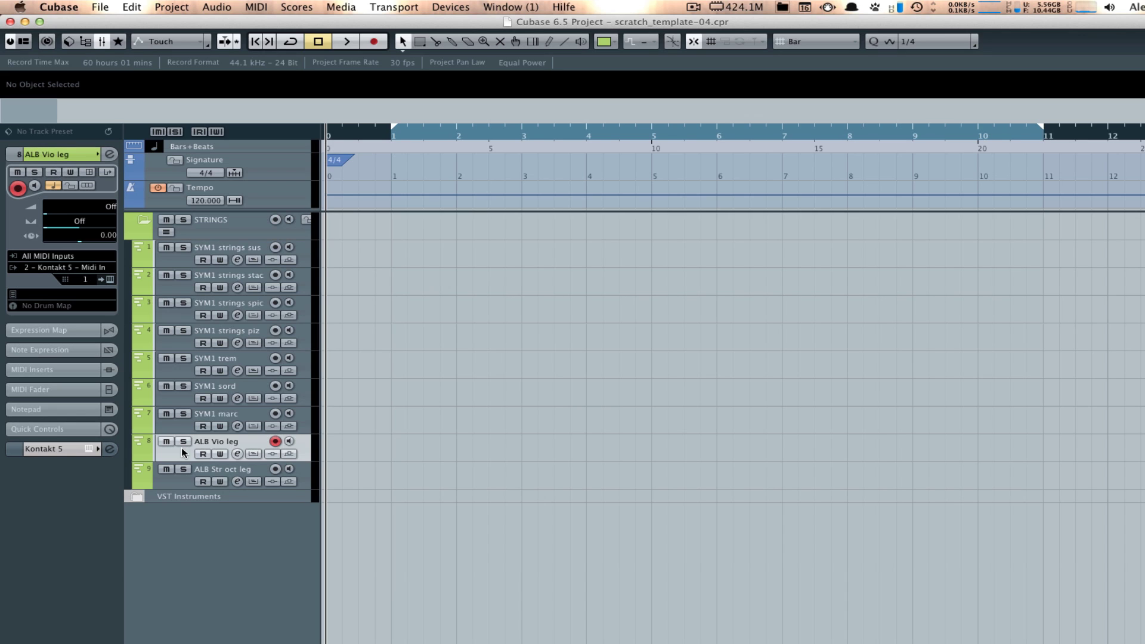
click(176, 483)
click(184, 458)
click(176, 428)
click(173, 482)
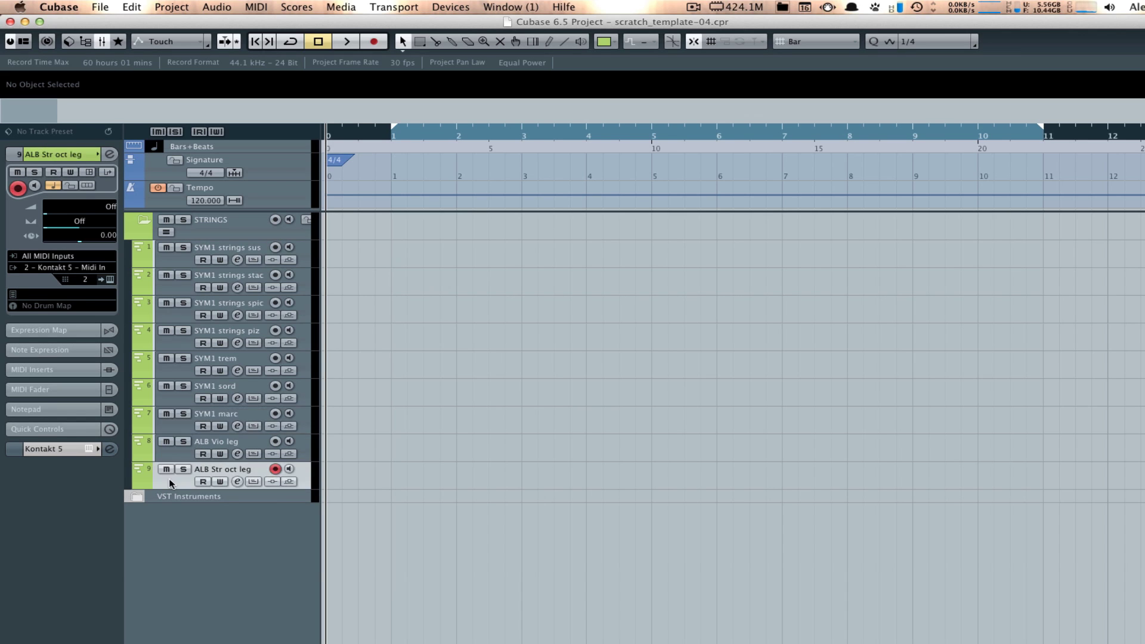
mouse_move(171, 482)
mouse_down()
mouse_move(174, 459)
mouse_move(170, 480)
mouse_up()
click(168, 427)
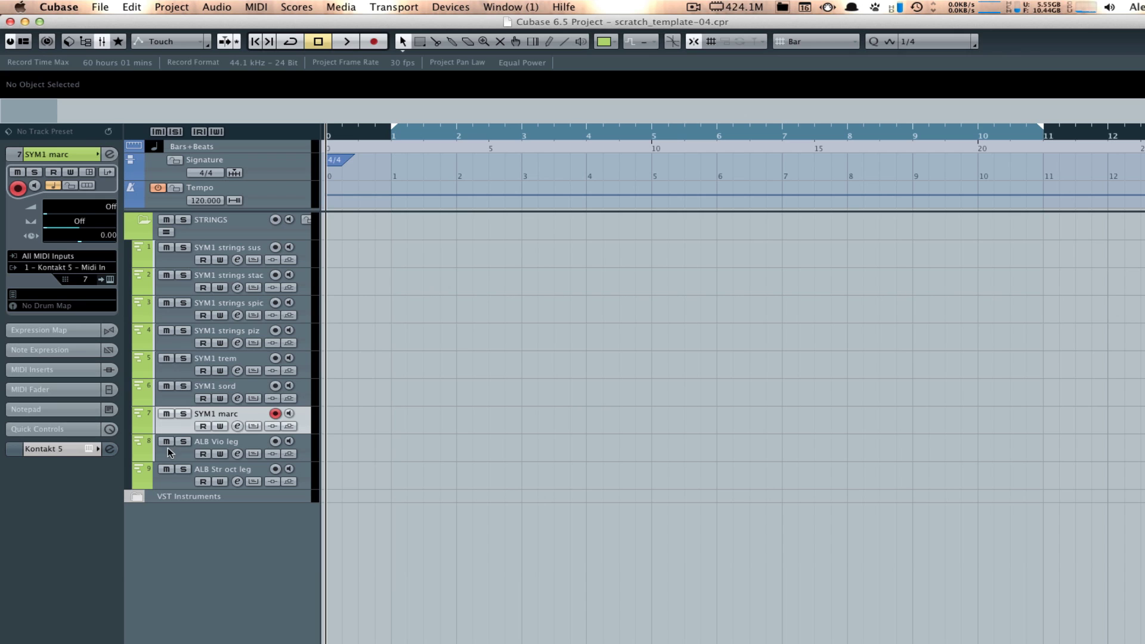
click(160, 477)
click(140, 221)
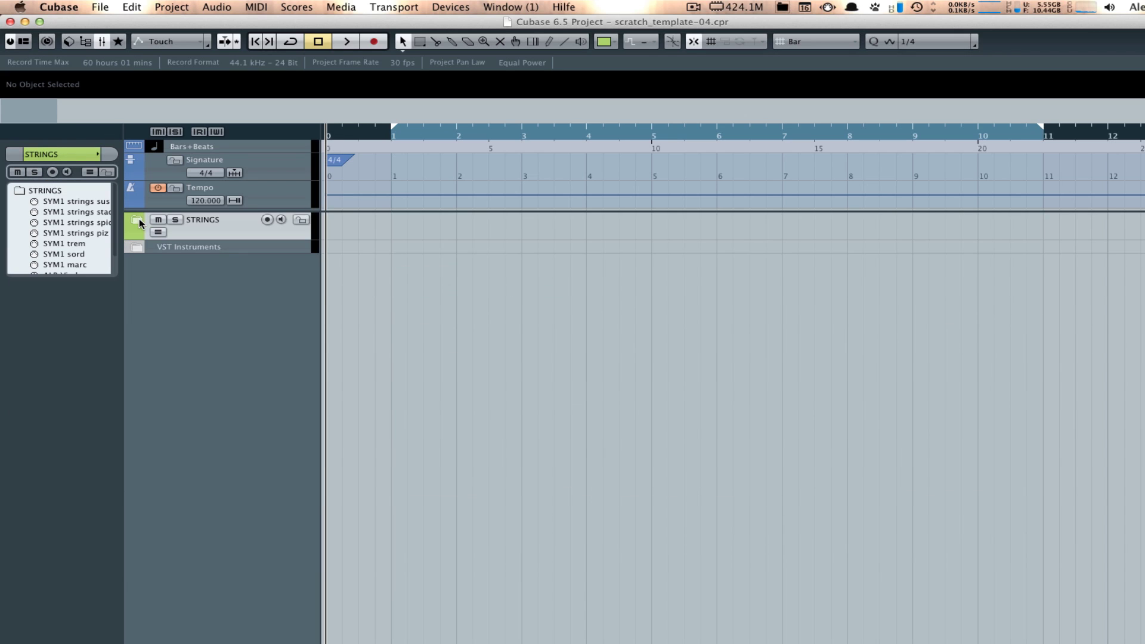
click(140, 220)
click(182, 456)
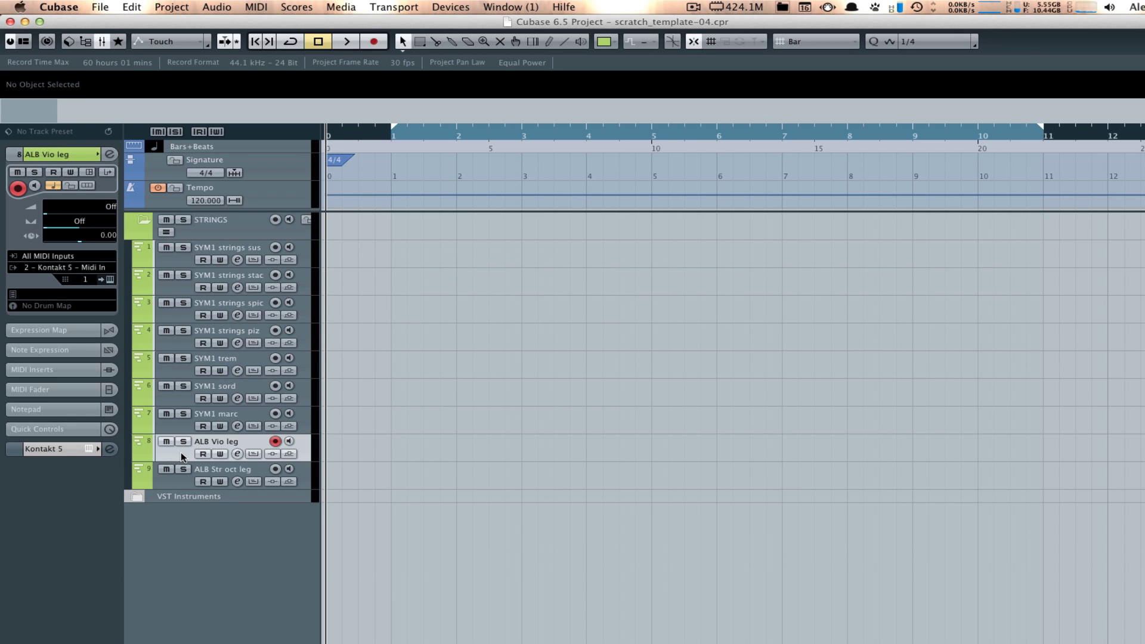
click(182, 483)
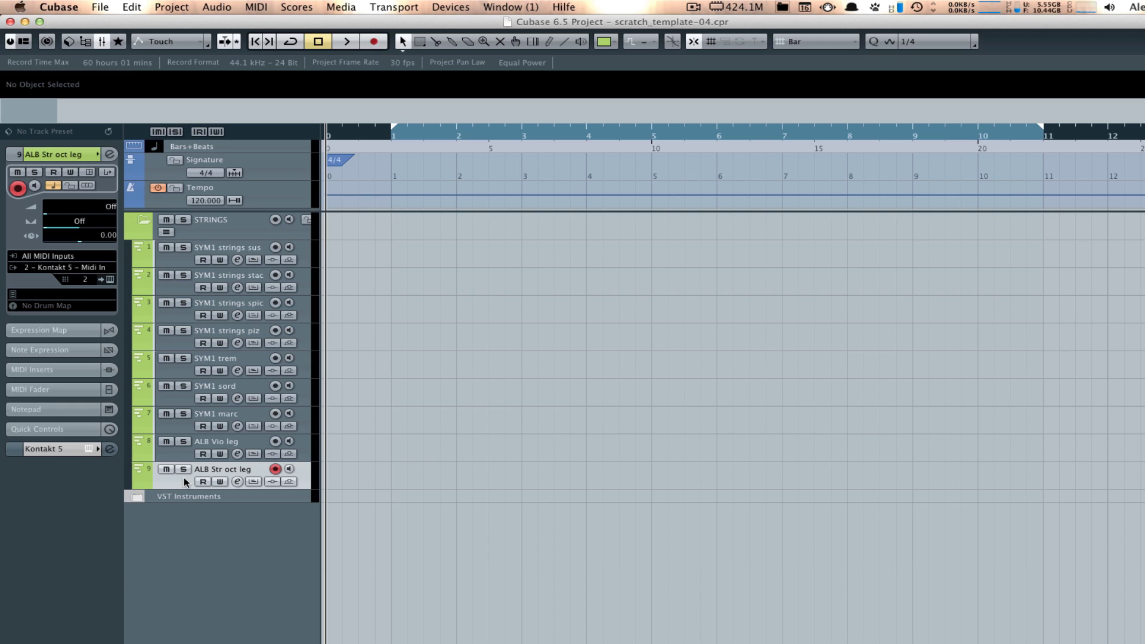
Step: Save the project as the new version scratch_template-05 and collapse the STRINGS folder
key(alt+super+s)
click(173, 262)
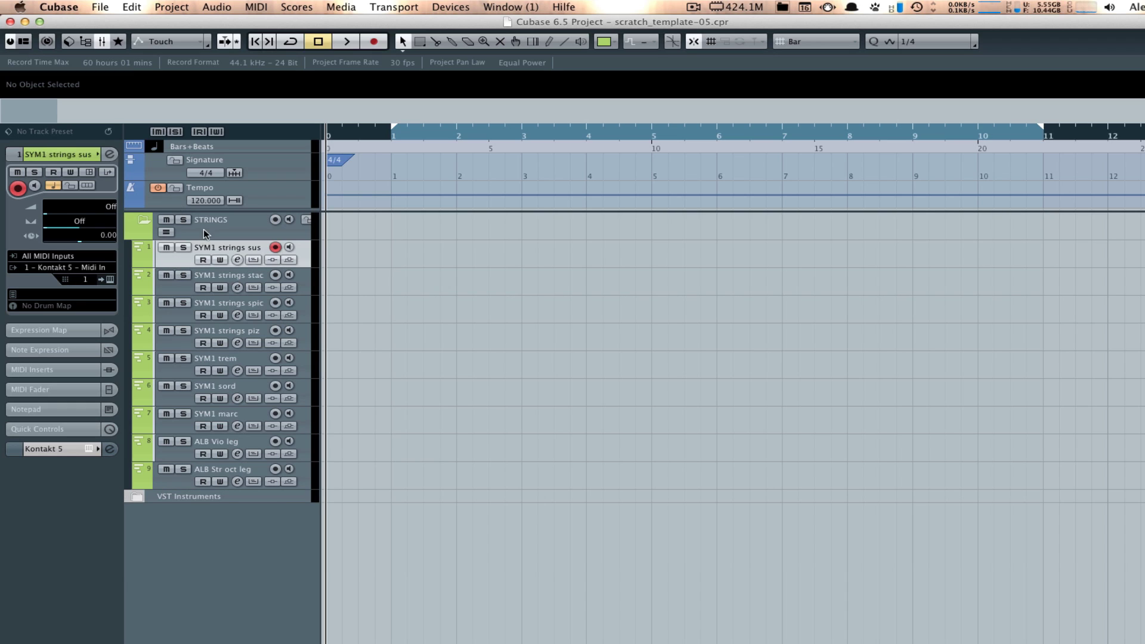
click(205, 233)
click(144, 220)
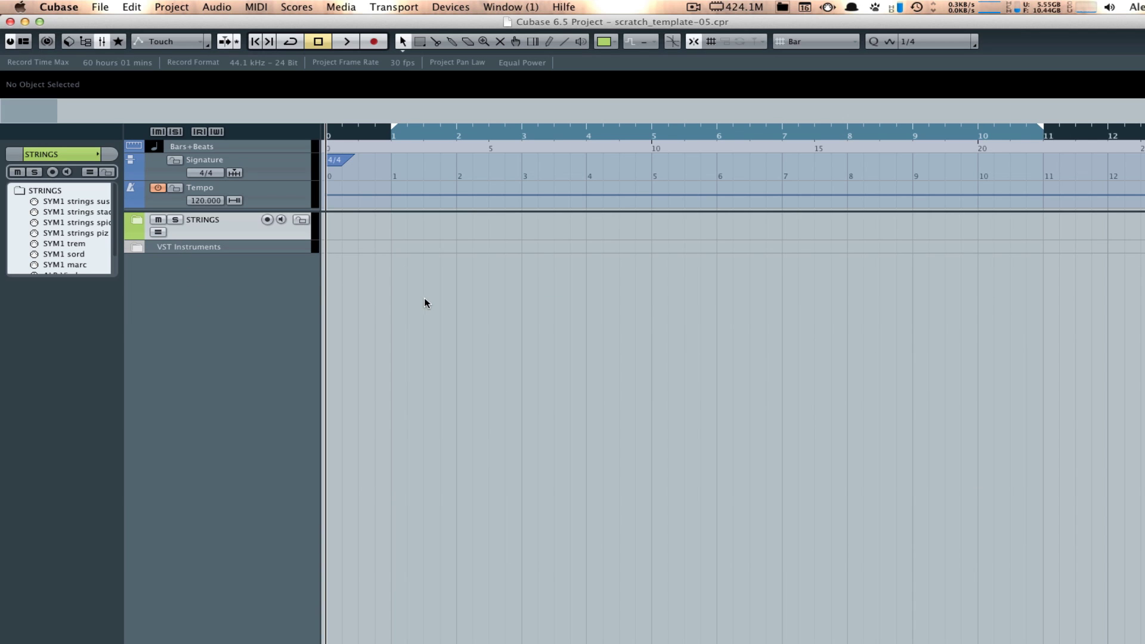
Step: Load Kontakt 5 into the third VST instrument slot and create a MIDI track assigned to it
key(F3)
click(877, 300)
key(F11)
click(1101, 578)
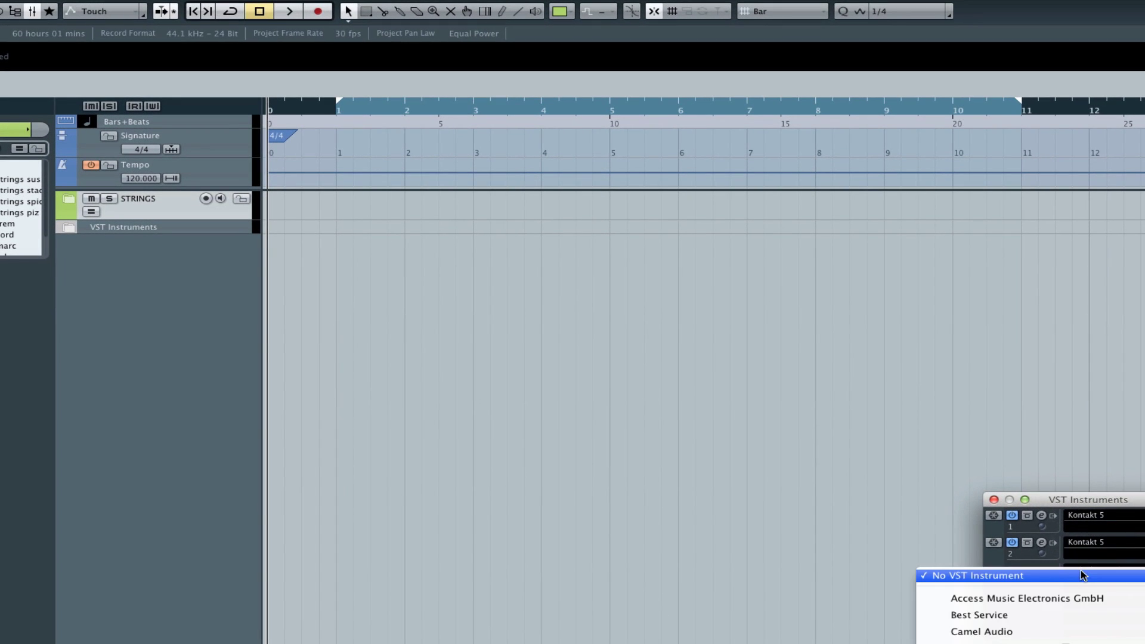
scroll(1073, 579, down, 5)
mouse_move(1043, 556)
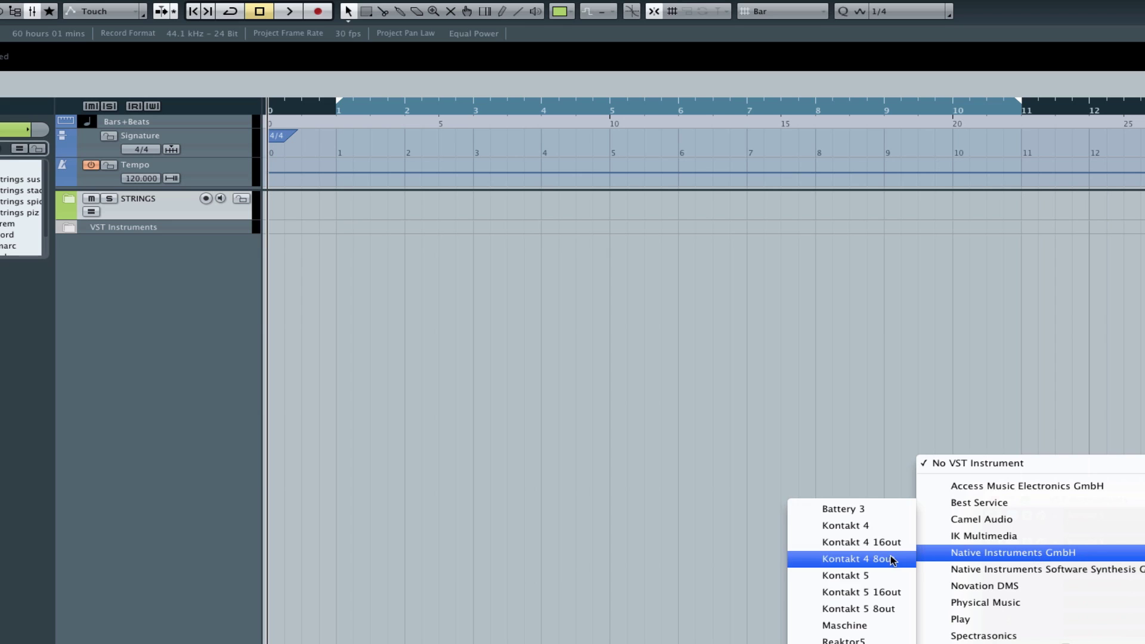
click(887, 575)
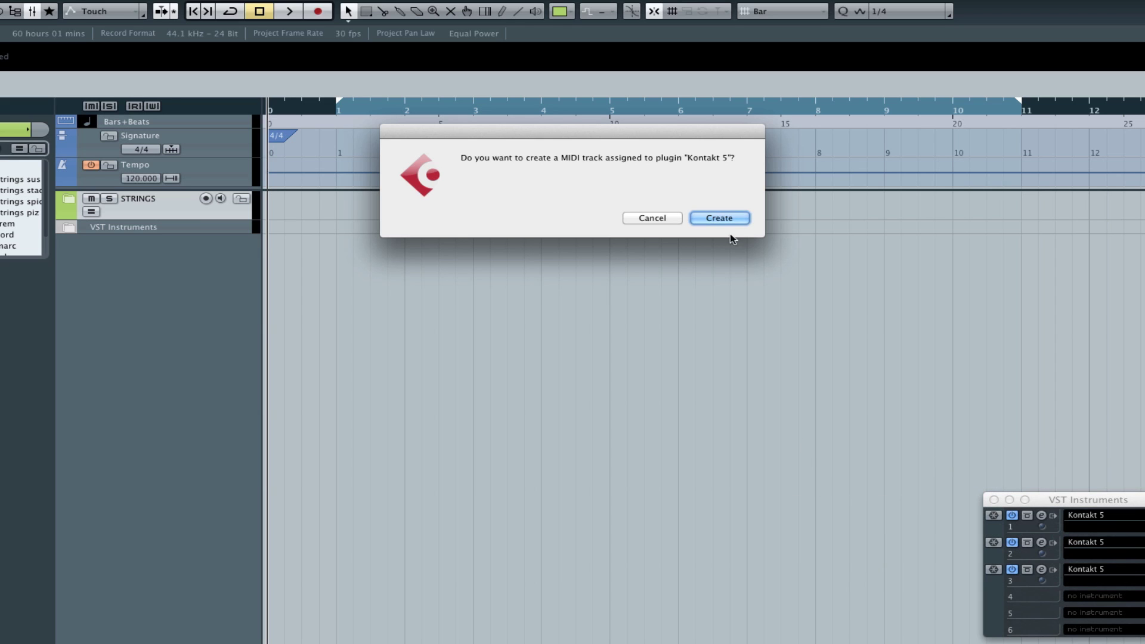
click(719, 218)
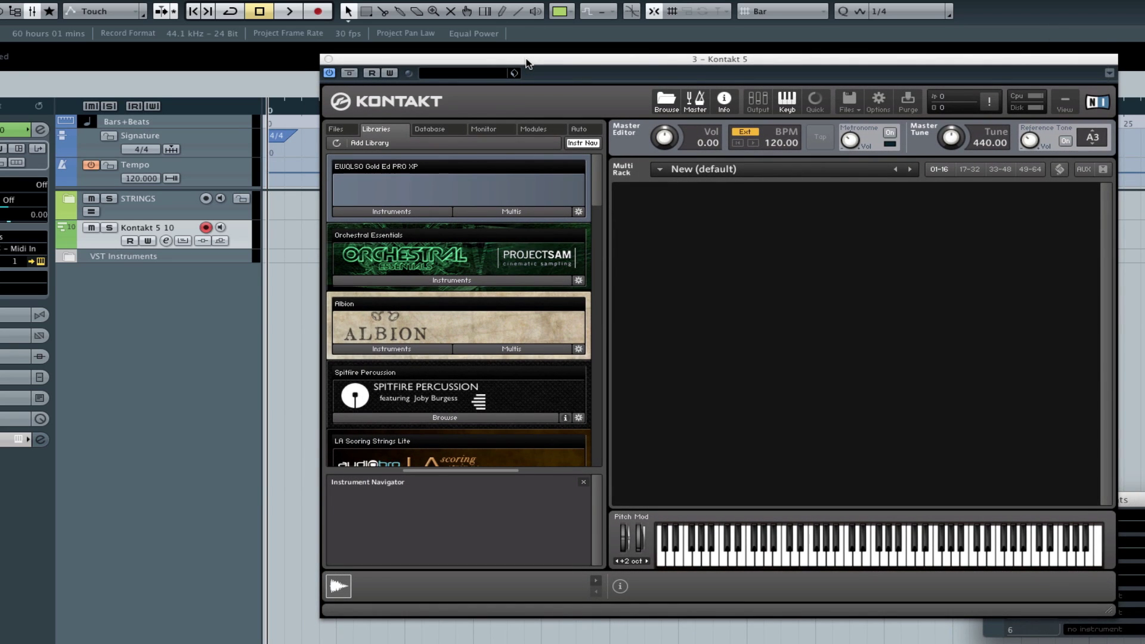
Step: Load 02 Brs Ens sustain DYN s from Symphobia's 1 Stage, 2 Brass Section, 1 Ensemble folder into the third Kontakt
drag(527, 63, 516, 55)
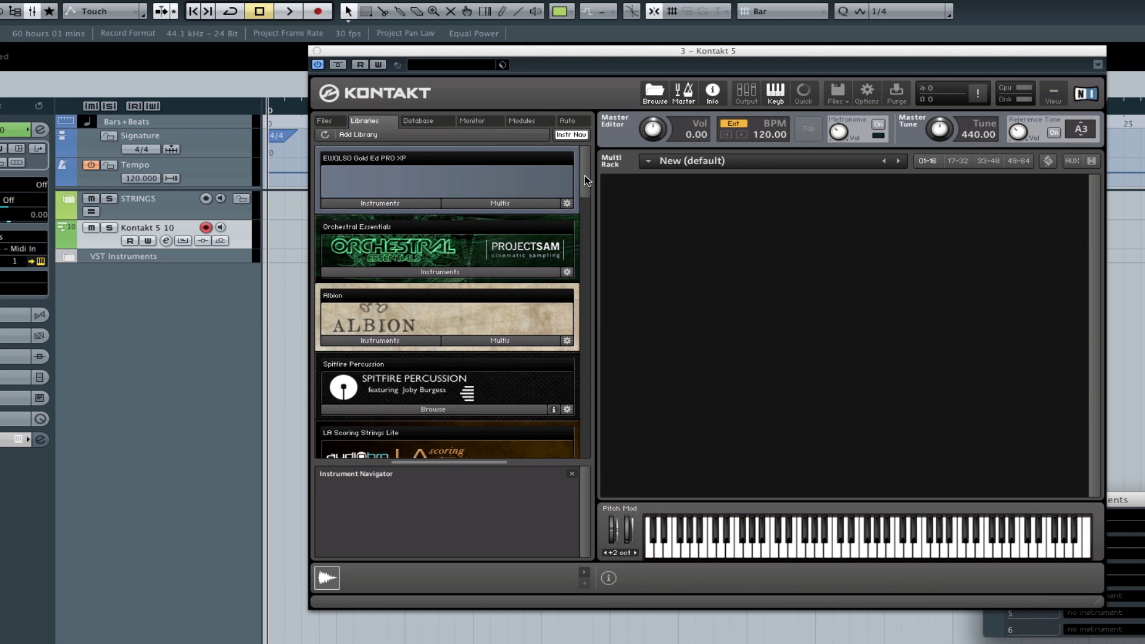
drag(585, 175, 582, 331)
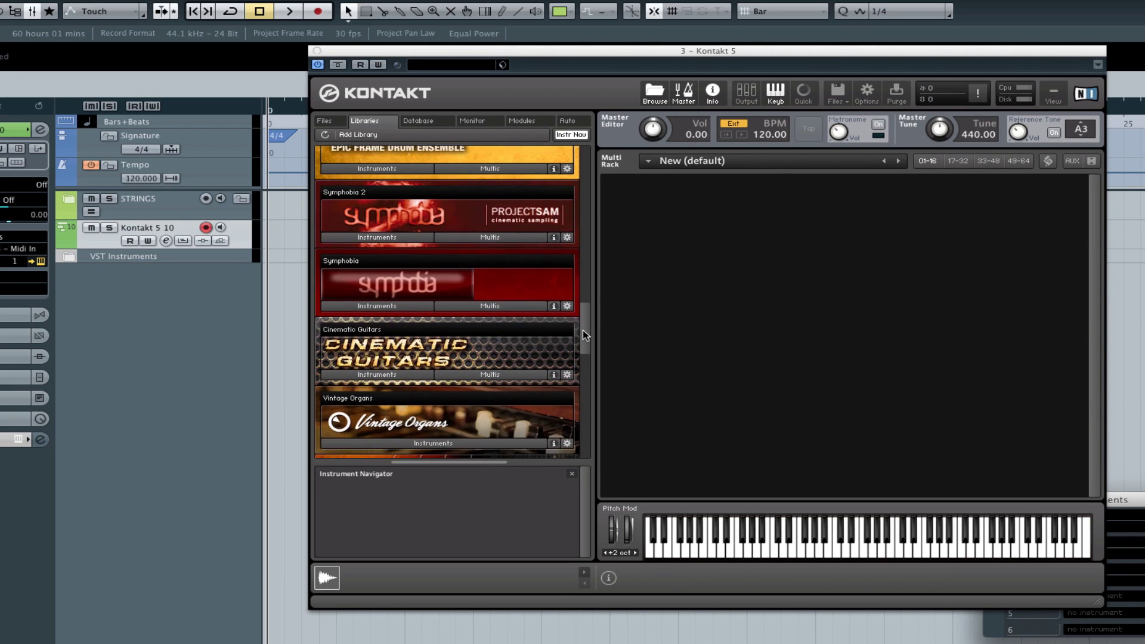
click(360, 323)
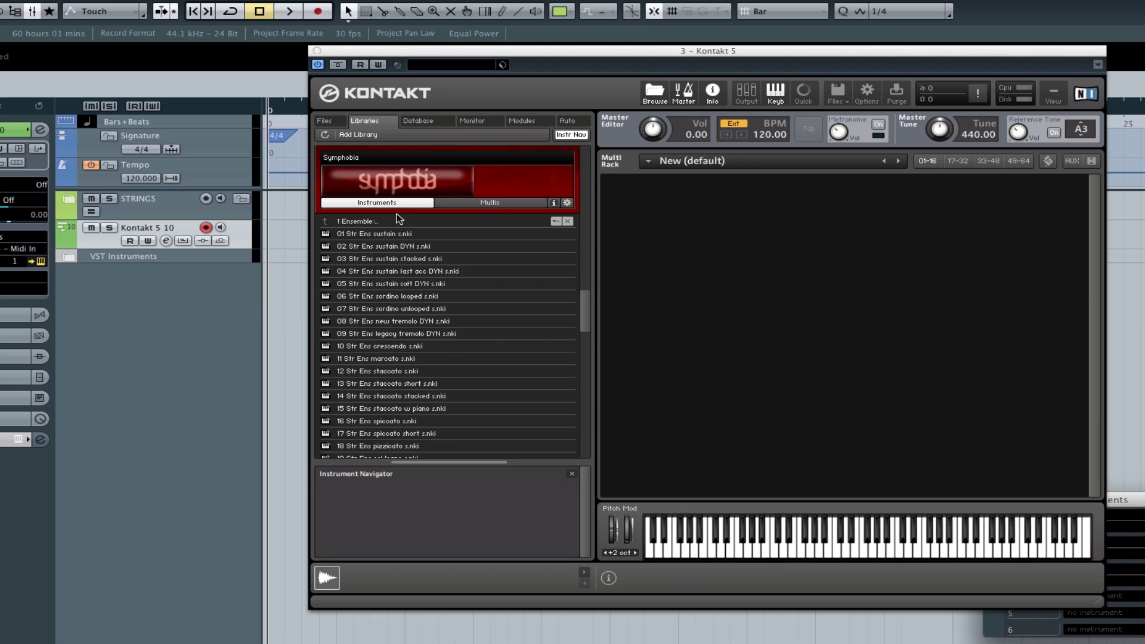
click(379, 223)
click(379, 222)
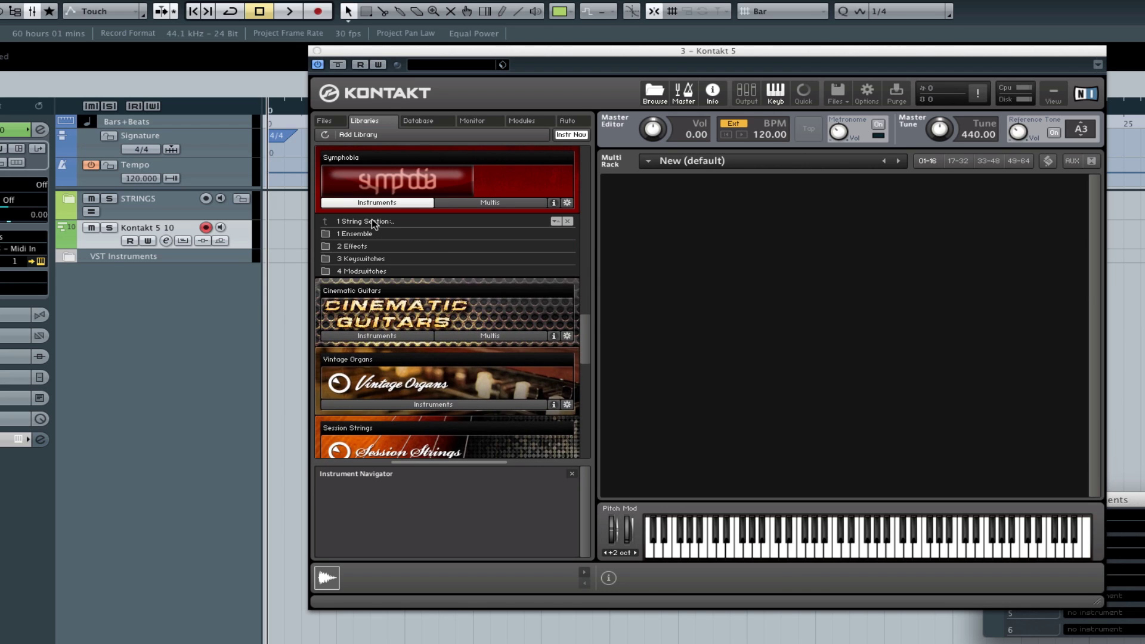
double_click(371, 220)
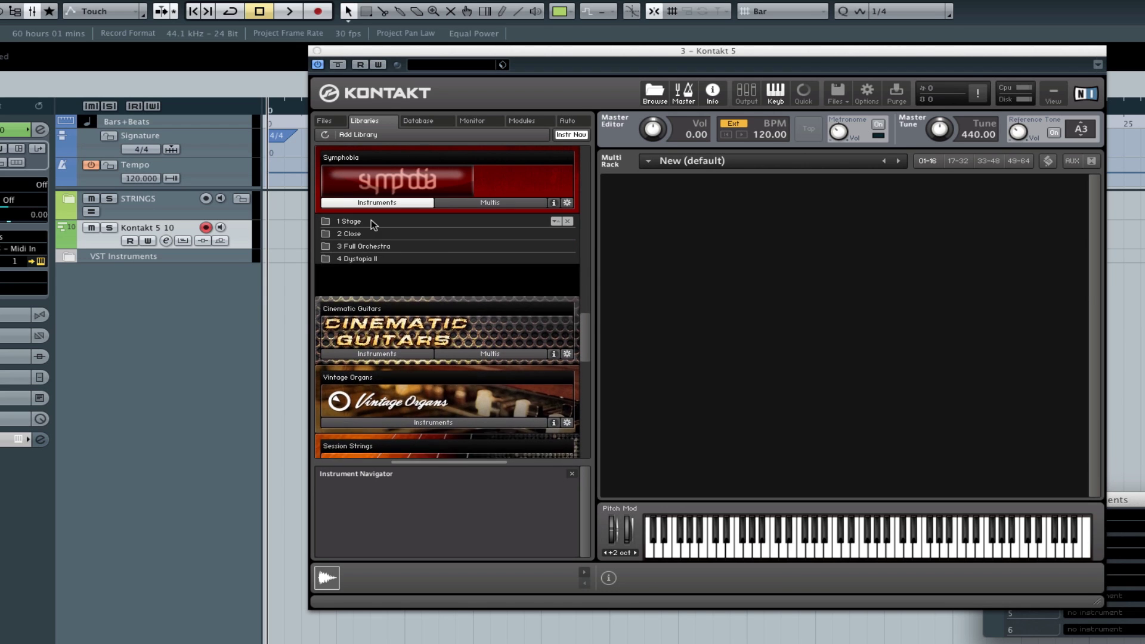
double_click(365, 220)
double_click(375, 246)
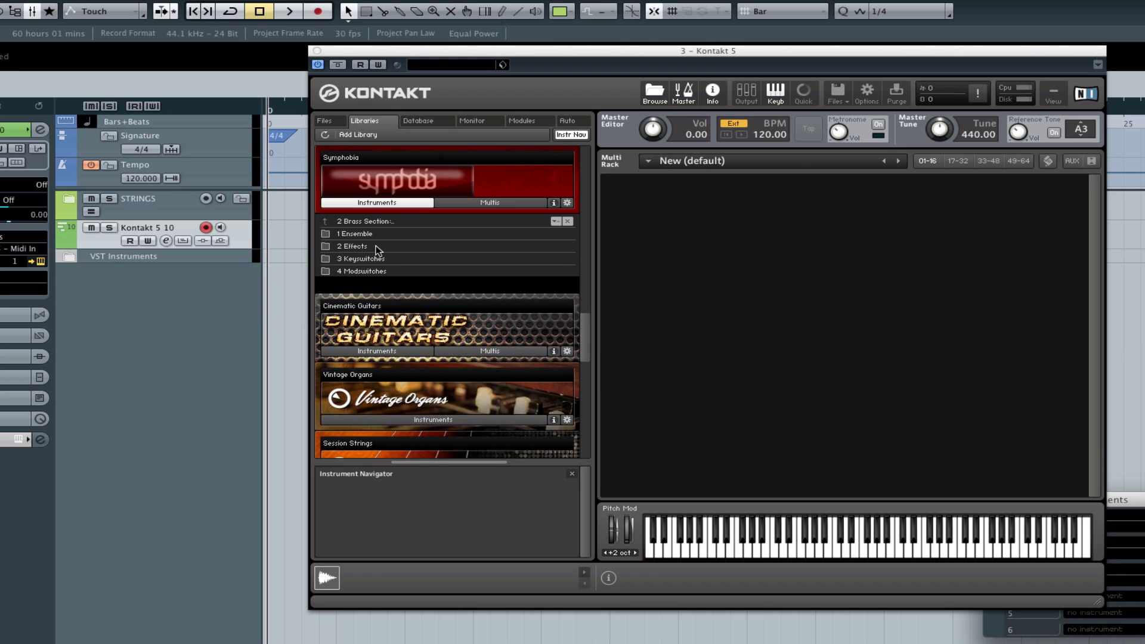
double_click(377, 234)
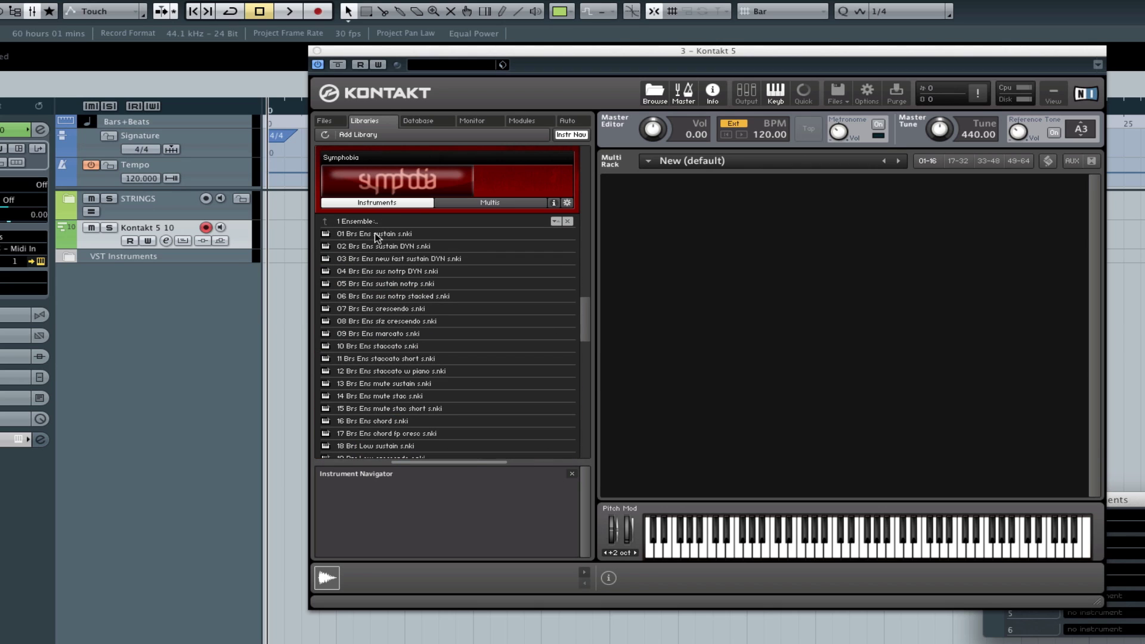
click(410, 247)
drag(410, 252, 898, 257)
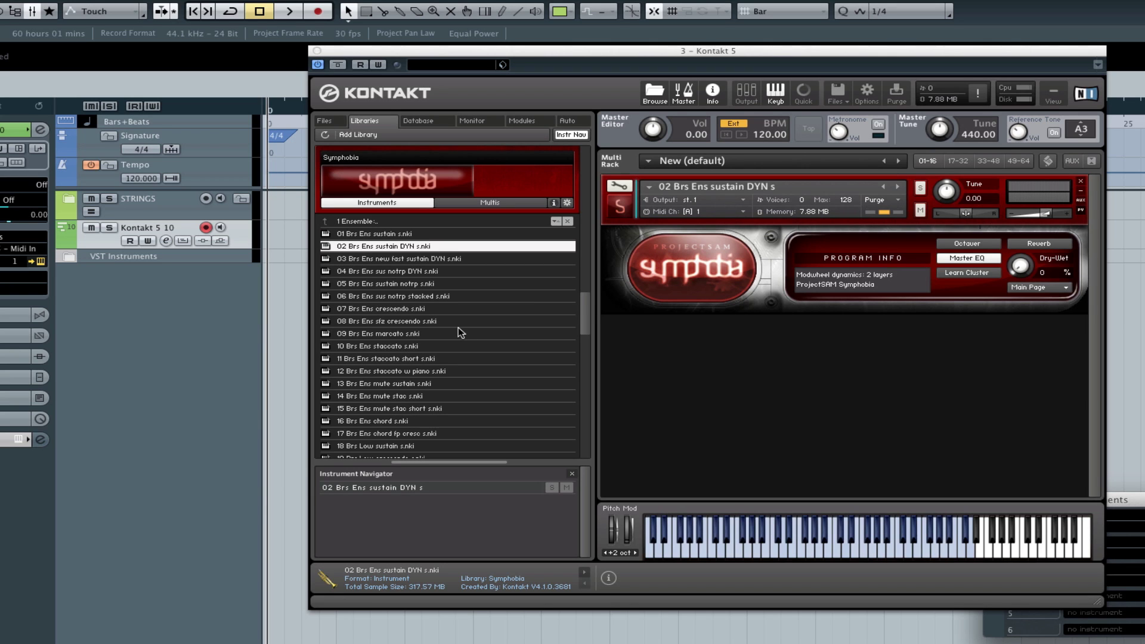
Step: Add the 09 Brs Ens marcato s and 10 Brs Ens staccato s patches to the rack, minimizing the loaded instruments
drag(389, 334, 787, 371)
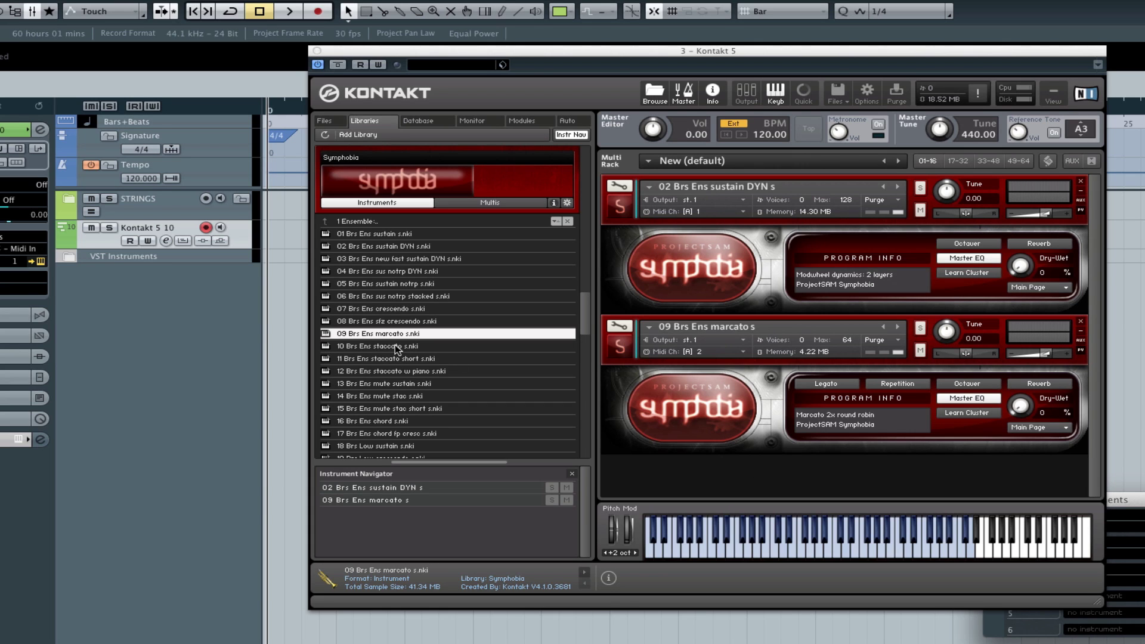
click(615, 205)
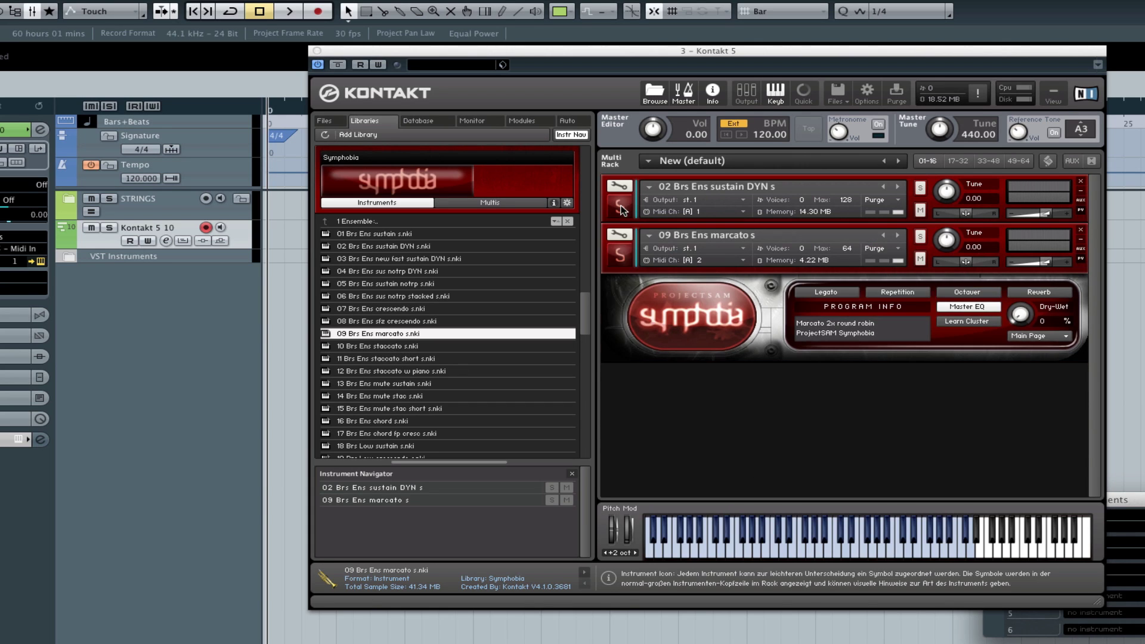
click(621, 255)
drag(413, 349, 696, 345)
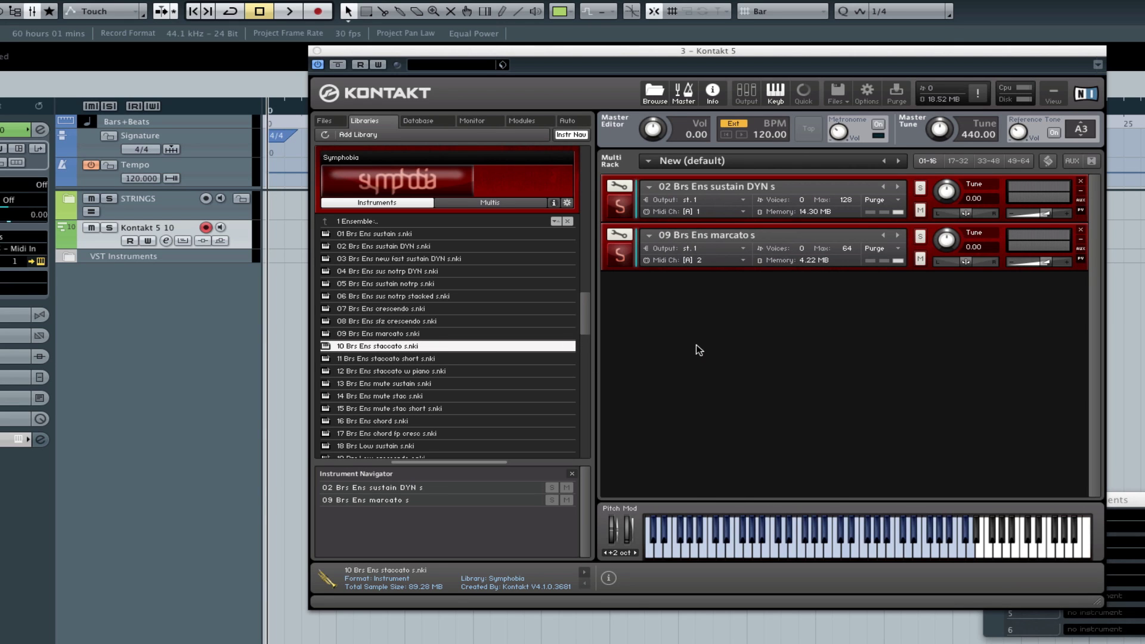
mouse_move(584, 306)
mouse_down()
mouse_move(585, 327)
mouse_move(587, 295)
mouse_up()
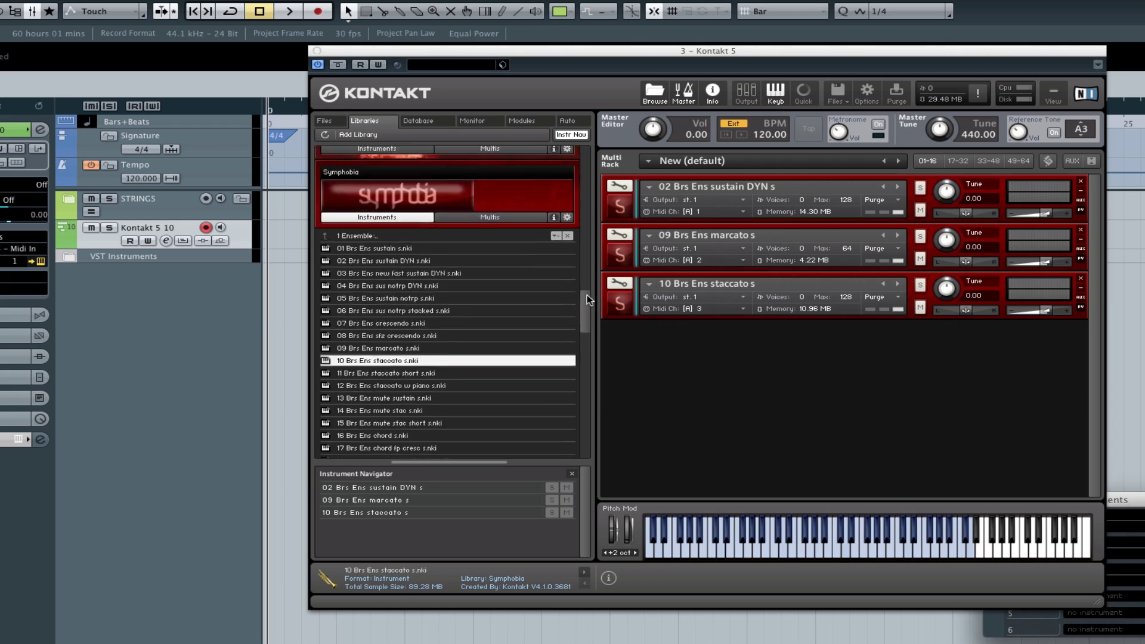
Step: Close the Kontakt and VST Instruments windows and route the Kontakt 5 10 track to 3 - Kontakt 5 - Midi In
click(317, 50)
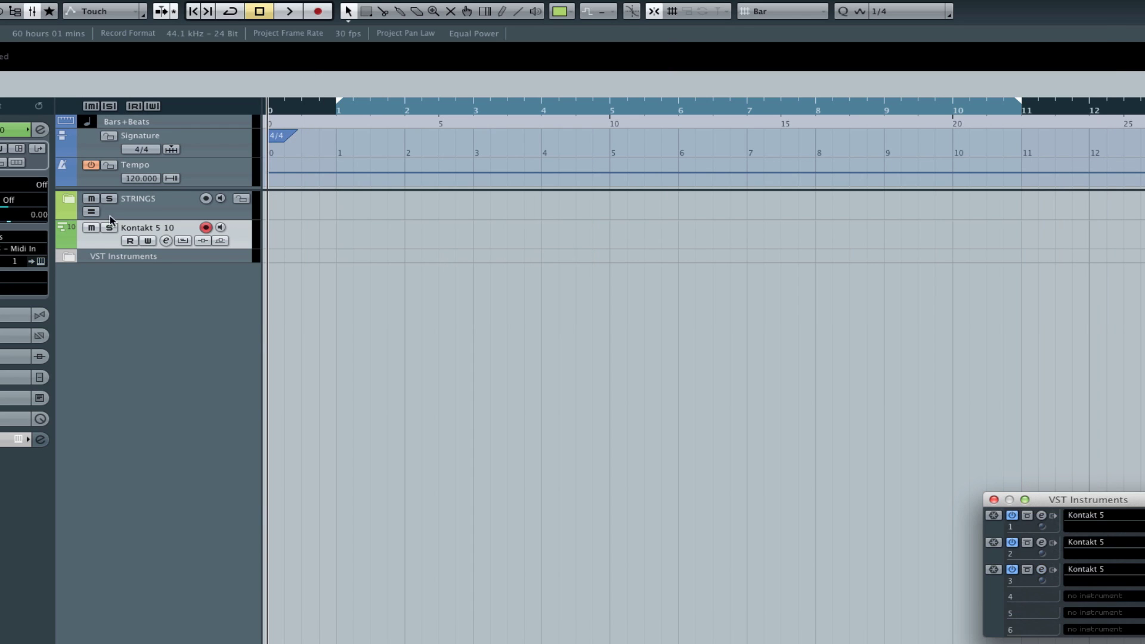
key(F11)
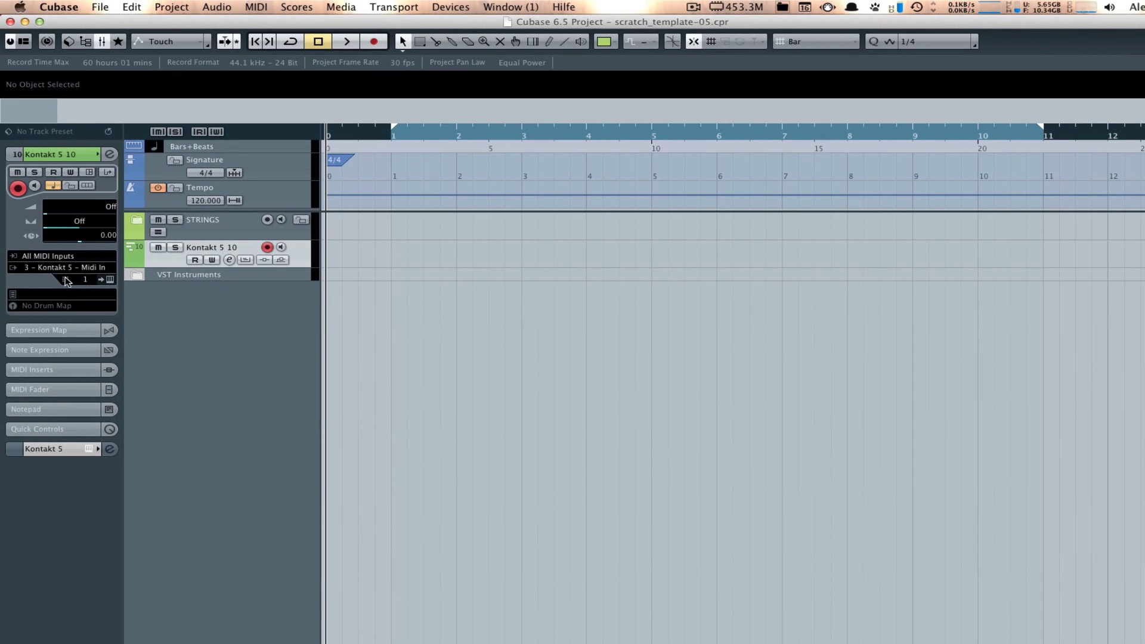
click(6, 251)
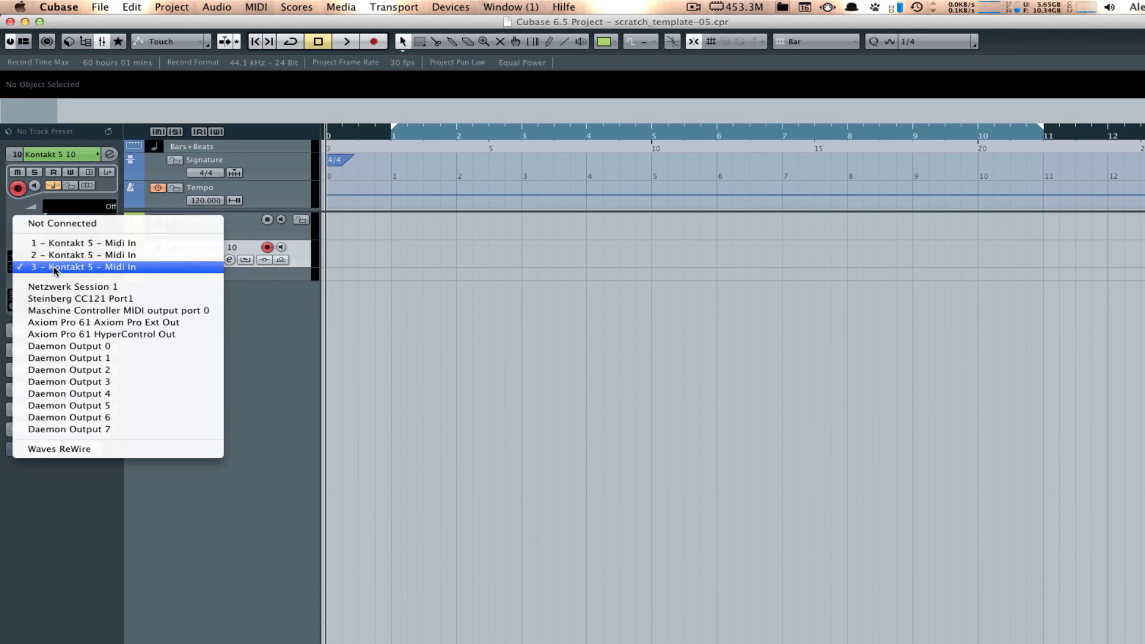
click(53, 269)
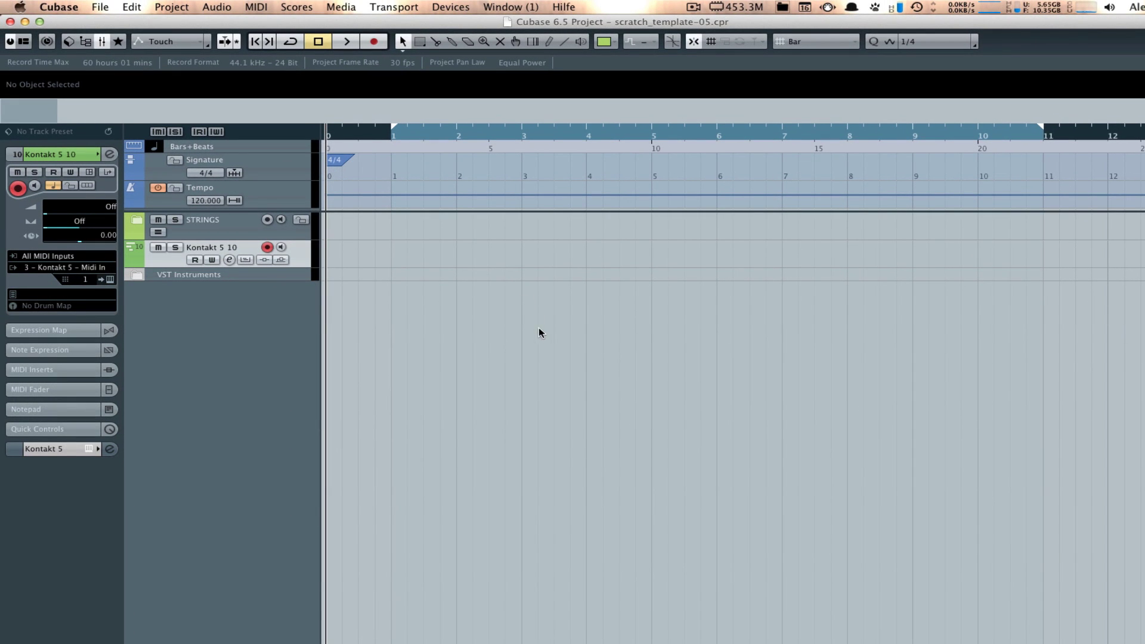
Step: Reopen the third Kontakt 5 and add a MIDI track on channel 2 below the Kontakt 5 10 track
key(F11)
click(1063, 572)
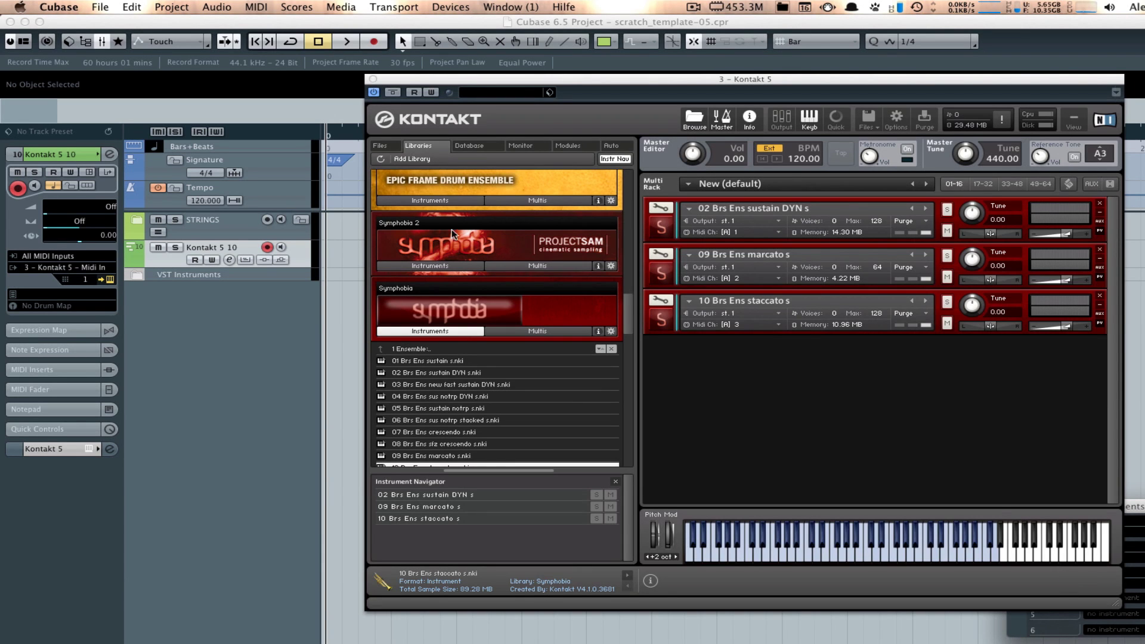
click(165, 262)
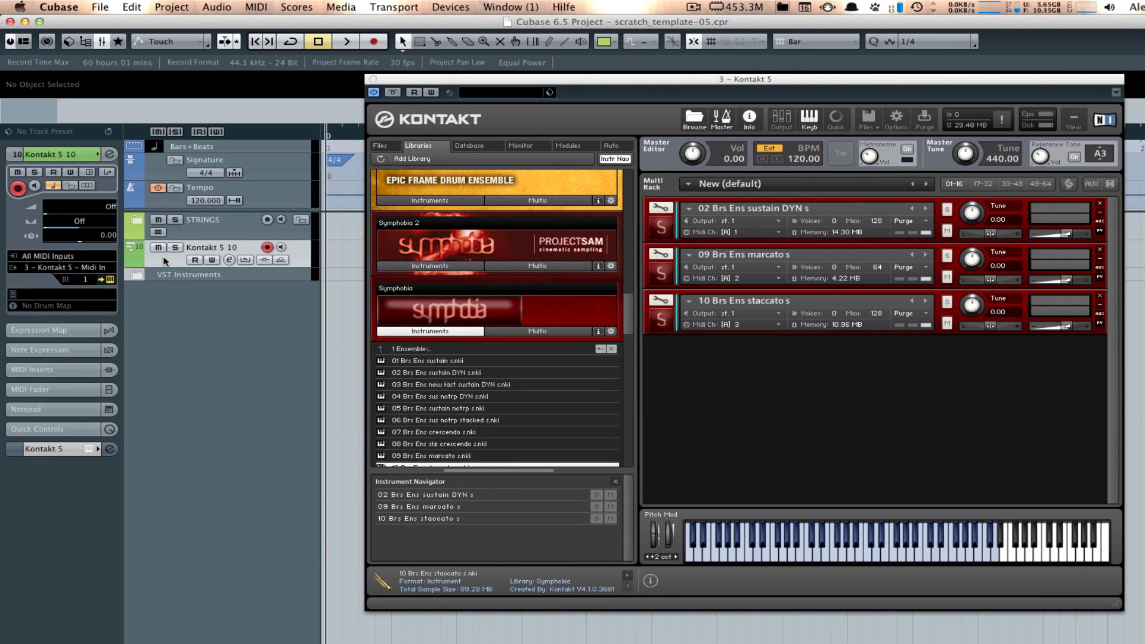
key(ctrl+m)
key(Return)
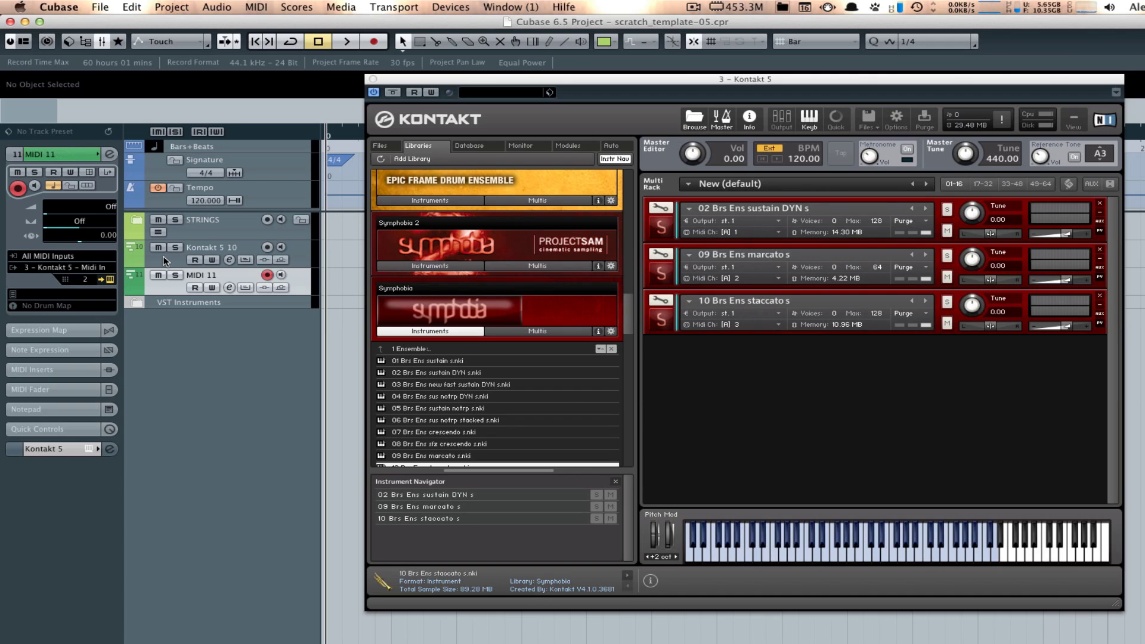
click(170, 260)
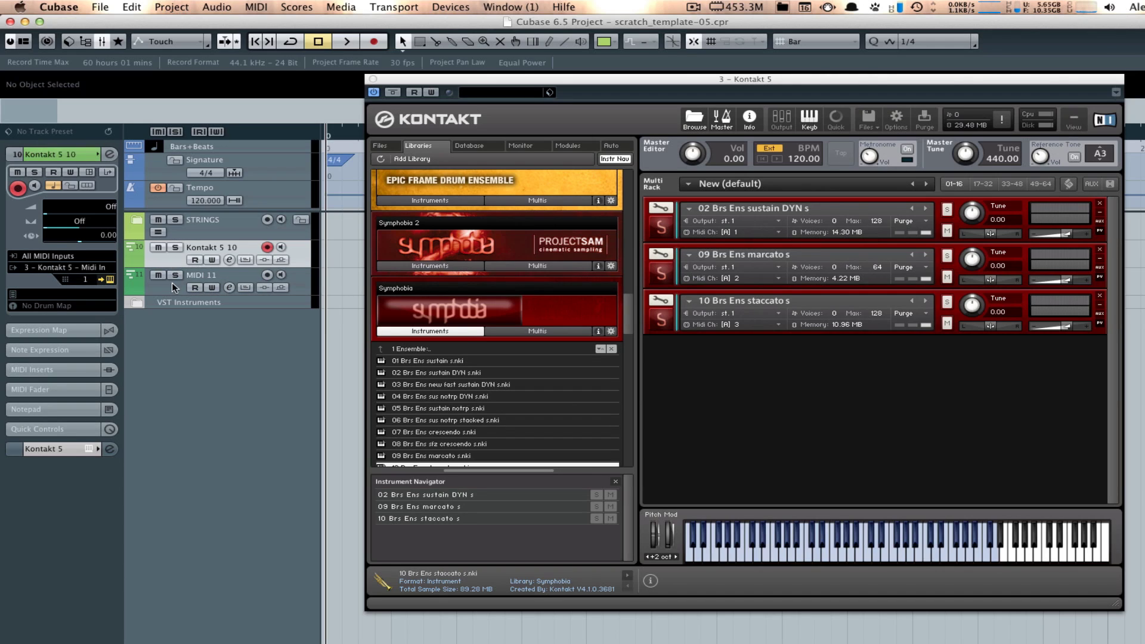
click(172, 282)
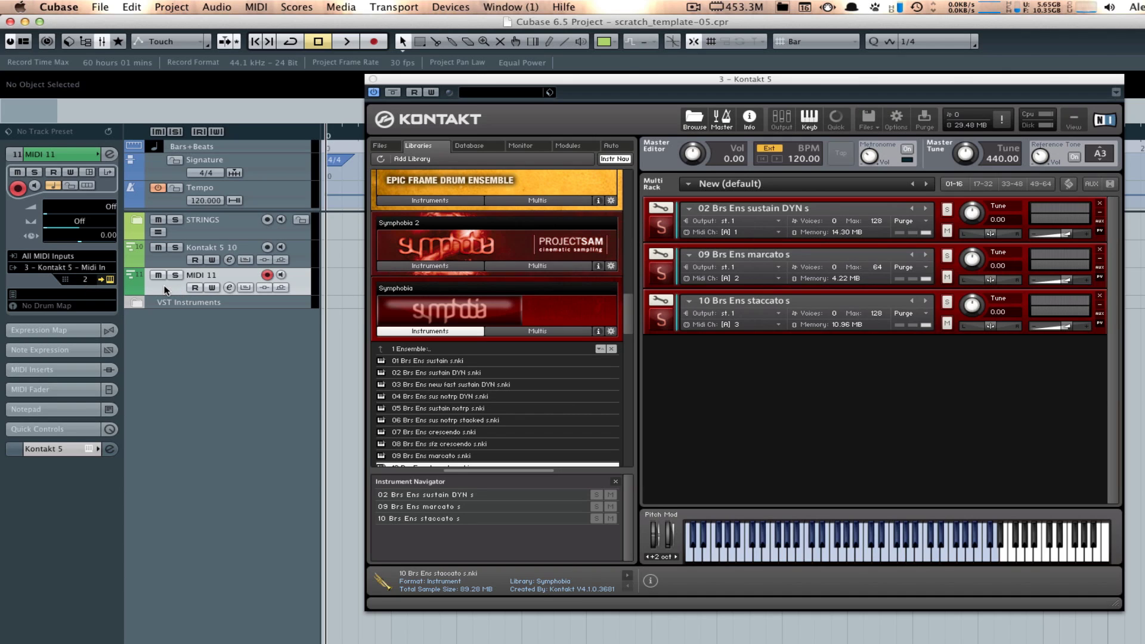
Step: Add another MIDI track for the third Kontakt 5, on channel 3, below the MIDI 11 track
key(shift+m)
key(Return)
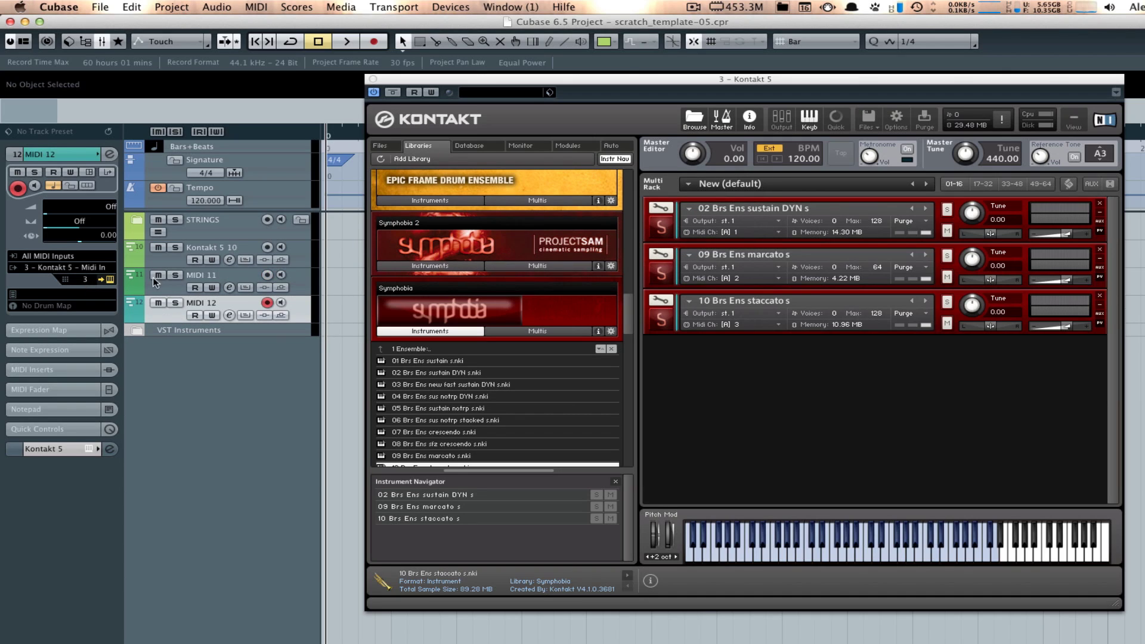
click(165, 290)
click(176, 309)
Step: Rename the Kontakt 5 10 track as SYM1 Brass sus
click(162, 260)
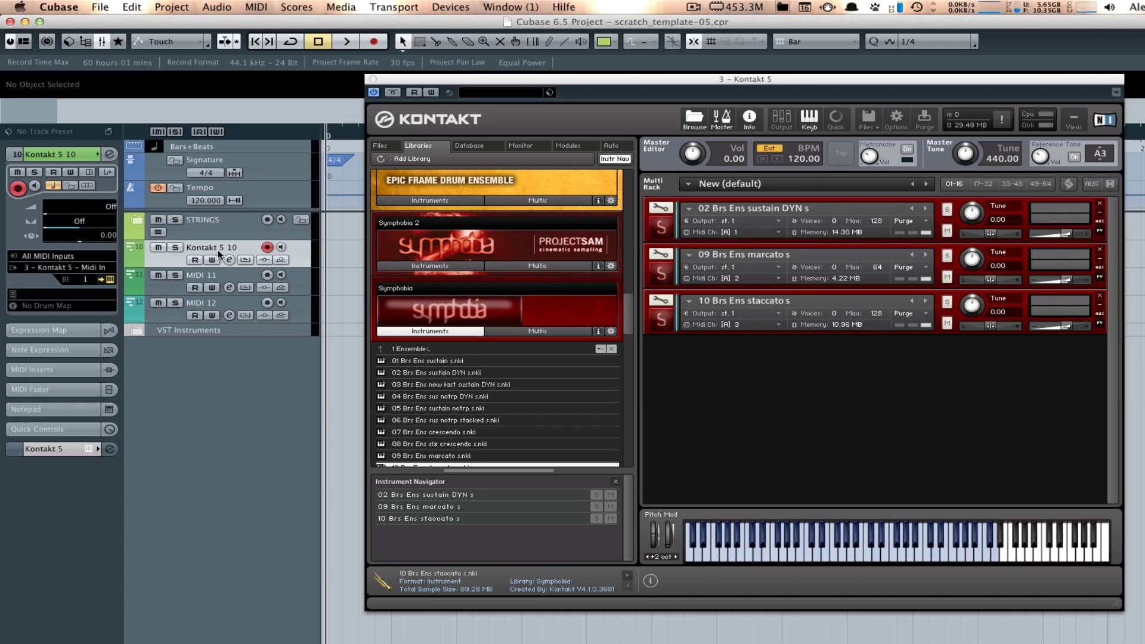
double_click(219, 247)
text(SYM 1)
key(BackSpace)
key(BackSpace)
text(1 Brass sus)
key(Return)
Step: Rename the MIDI 11 track as SYM1 Brass marc
double_click(207, 276)
text(SYM1 )
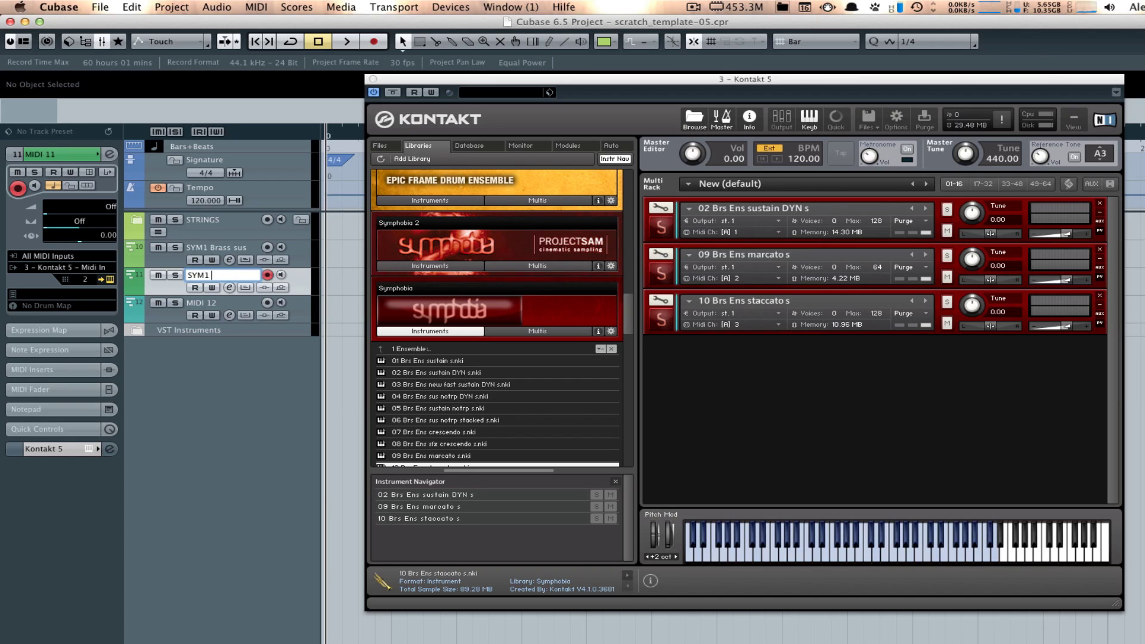
text(Brass marc)
key(Return)
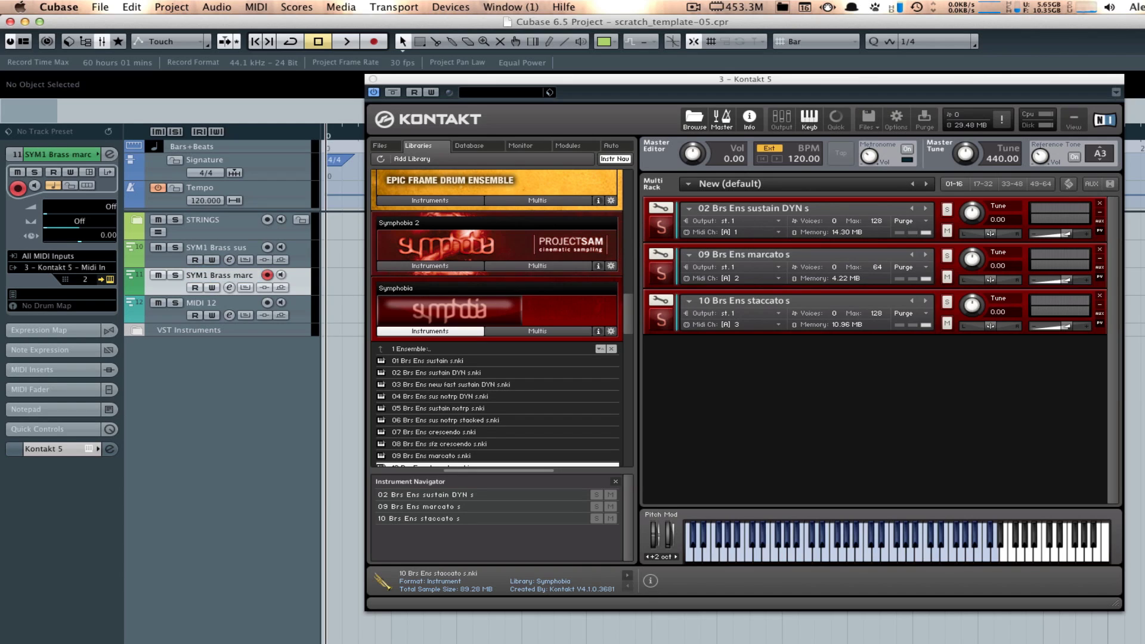
Step: Rename the MIDI 12 track as SYM1 Brass stac
click(207, 305)
double_click(206, 304)
text(SYM)
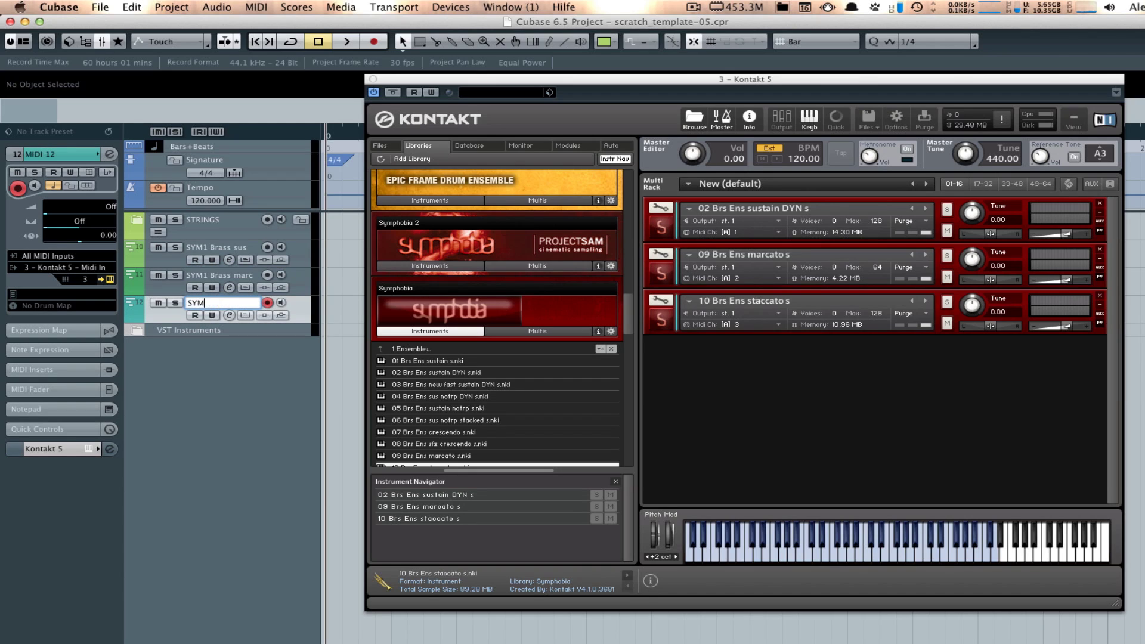
text(1 Brass stac)
key(Return)
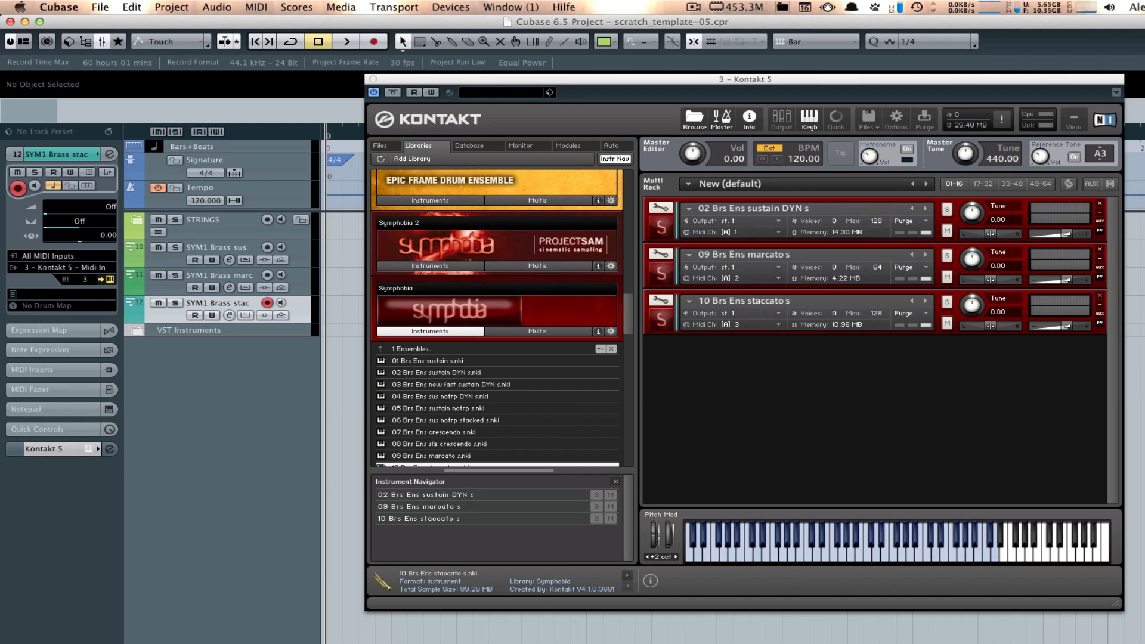
Step: Assign Color 10 to the three SYM1 Brass tracks together
shift+click(163, 257)
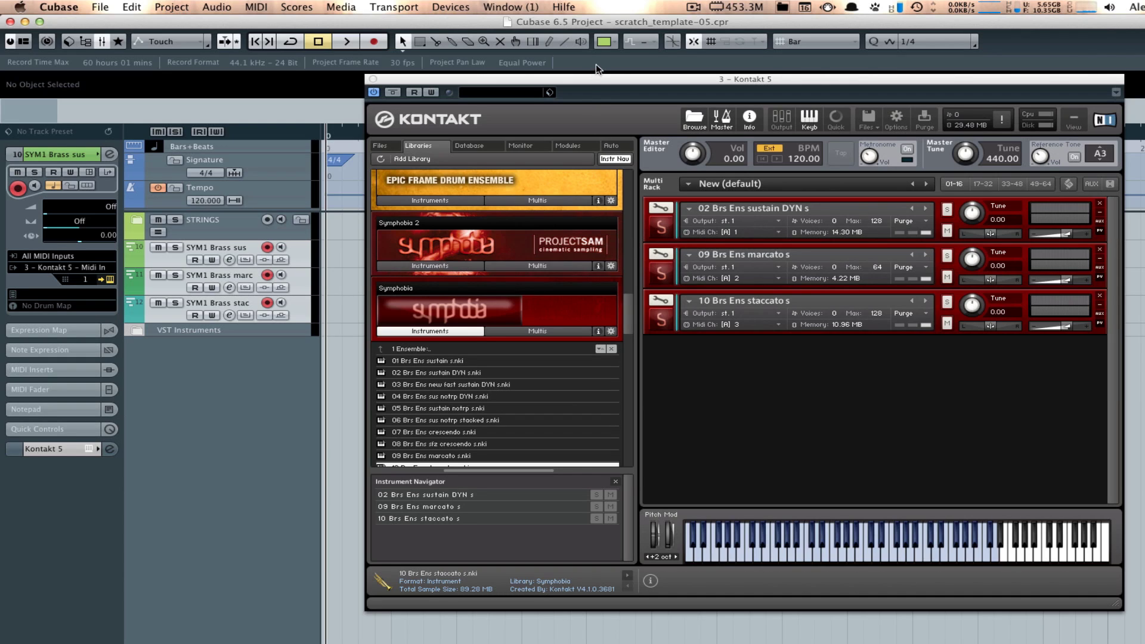
click(606, 44)
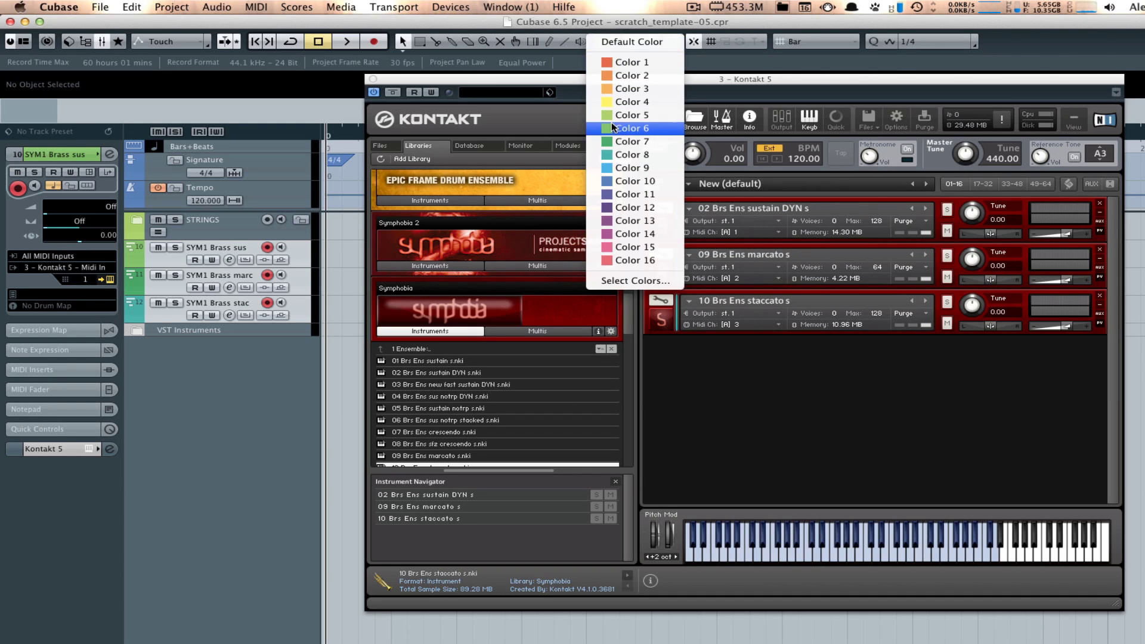
click(624, 182)
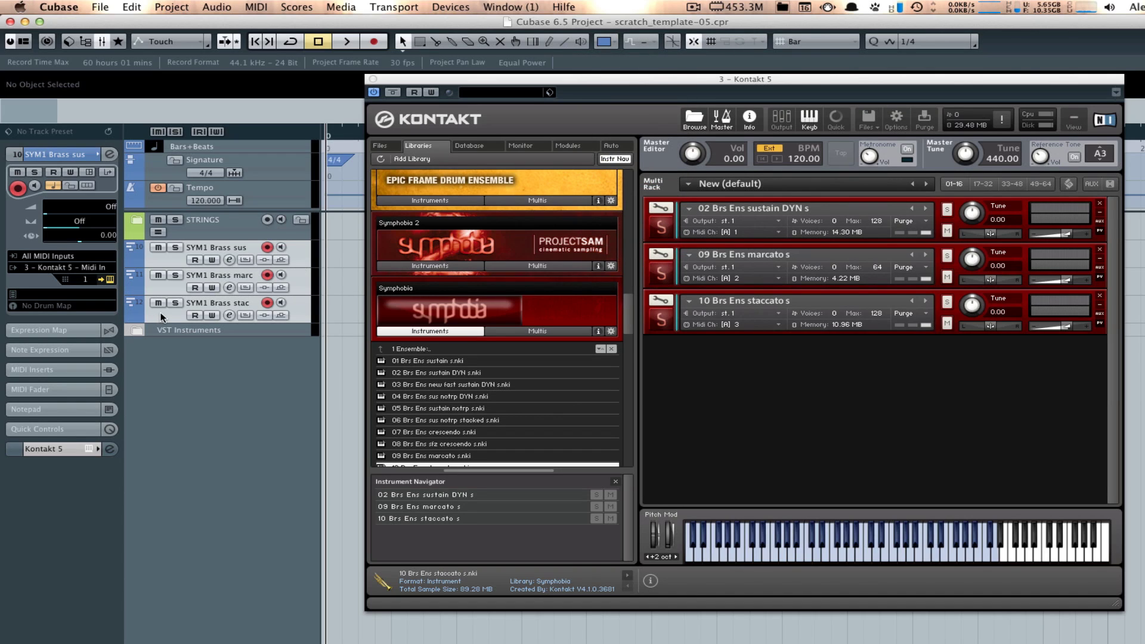
click(158, 316)
key(shift+g)
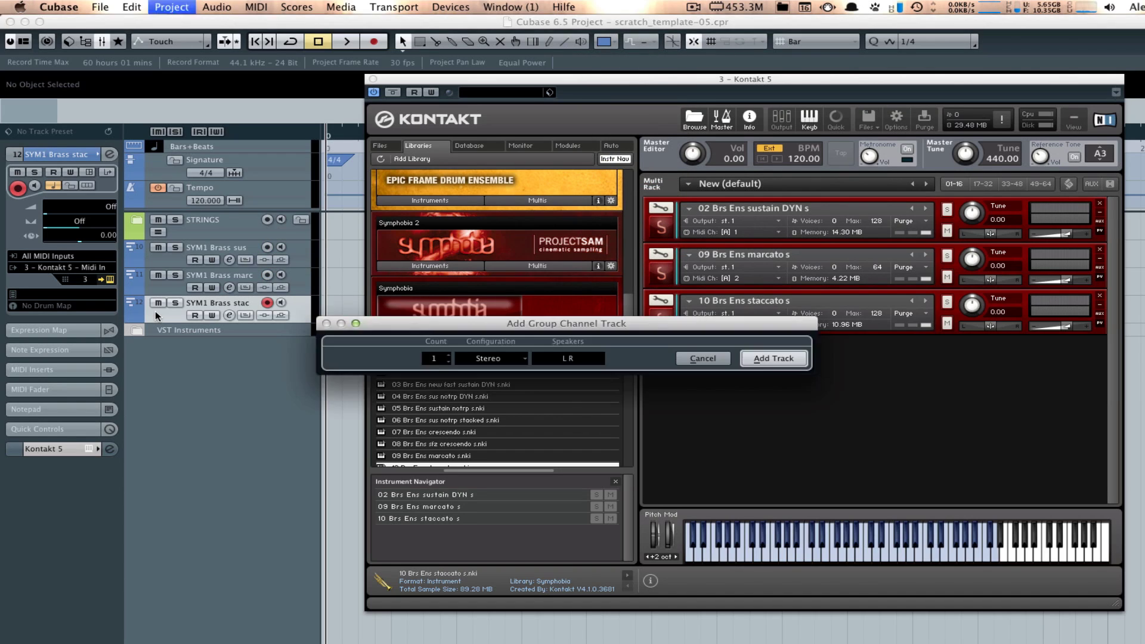
click(707, 361)
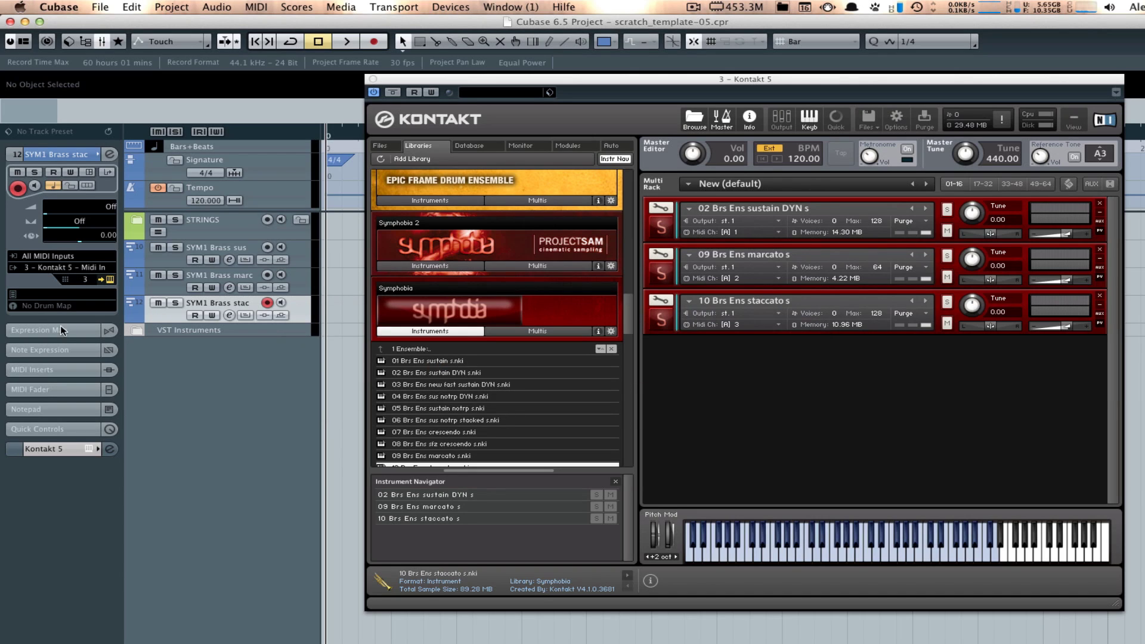
Step: Add a folder track below SYM1 Brass stac, name it BRASS and colour it blue
key(shift+f)
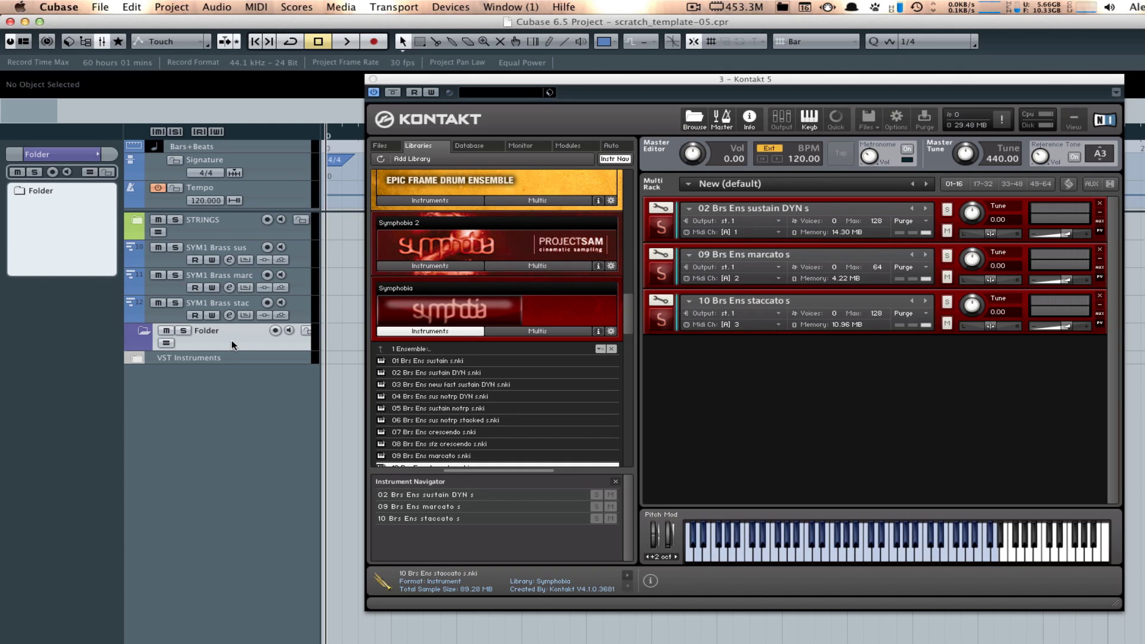
double_click(216, 332)
text(BRASS)
key(Return)
click(614, 41)
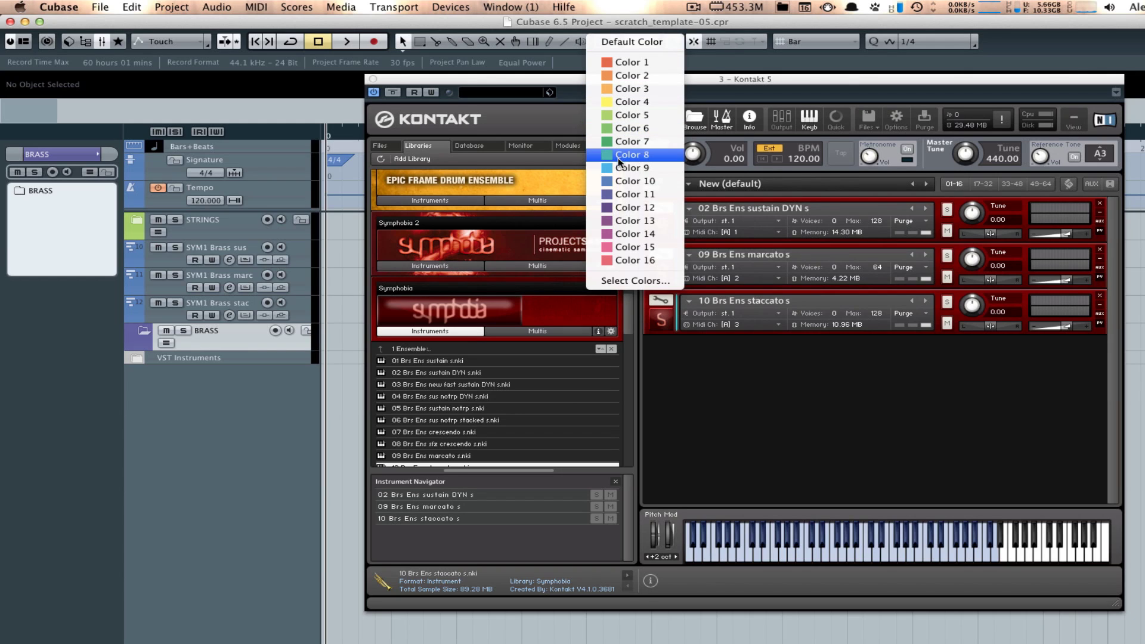
click(626, 194)
Step: Move the SYM1 Brass sus, marc and stac tracks into the BRASS folder
click(176, 303)
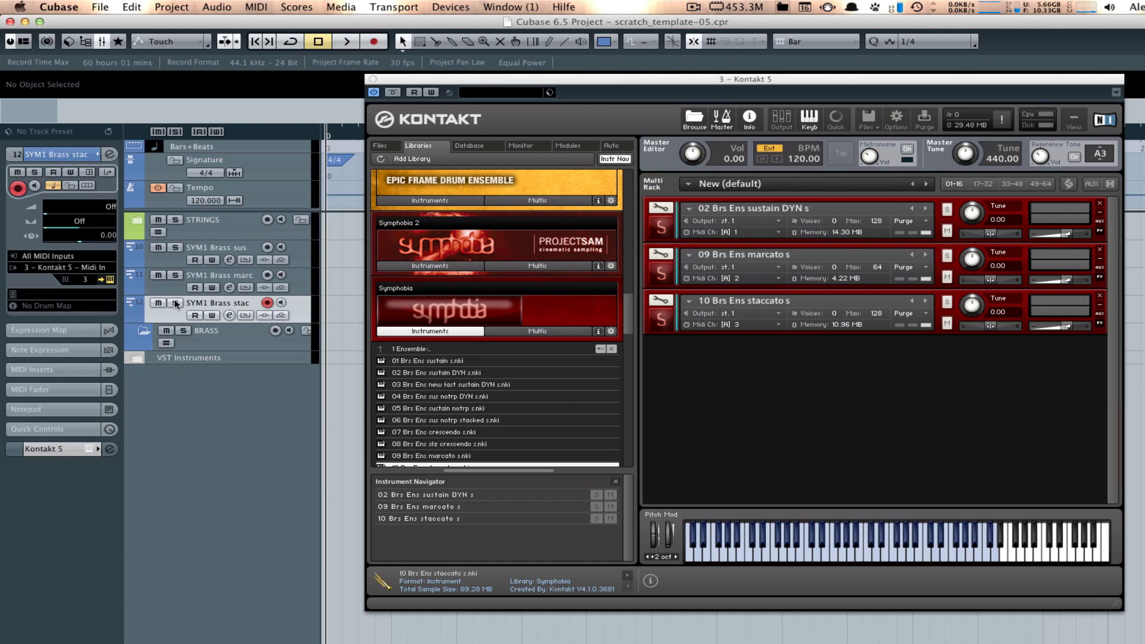
shift+click(167, 260)
drag(169, 310, 175, 330)
click(218, 261)
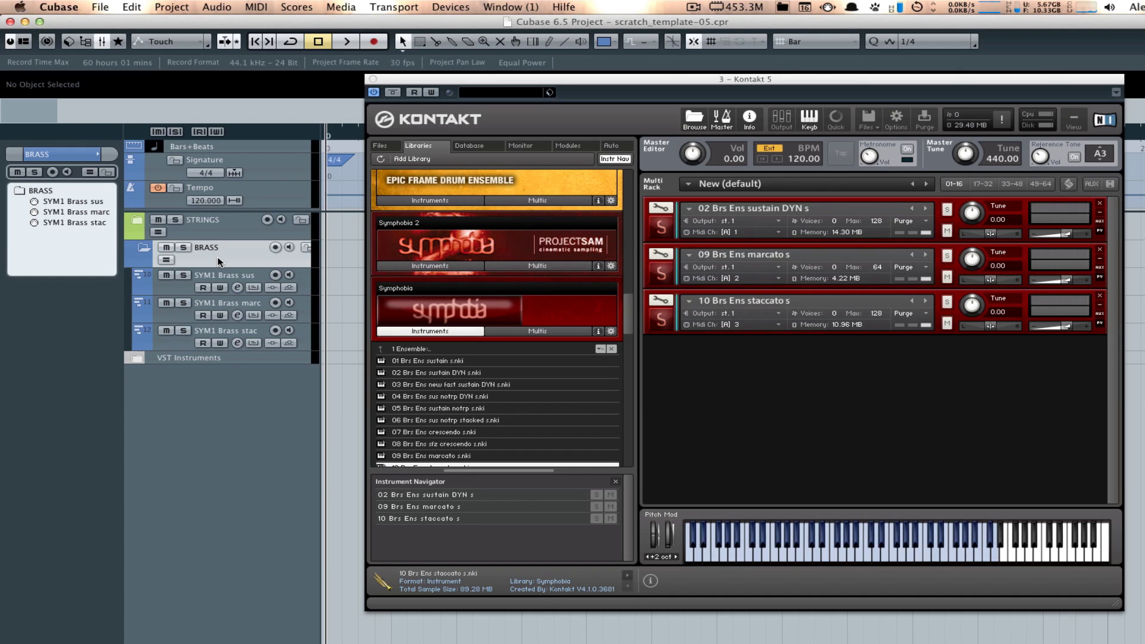
Step: Close the Kontakt window and reopen the third Kontakt 5 from the VST Instruments rack
click(373, 79)
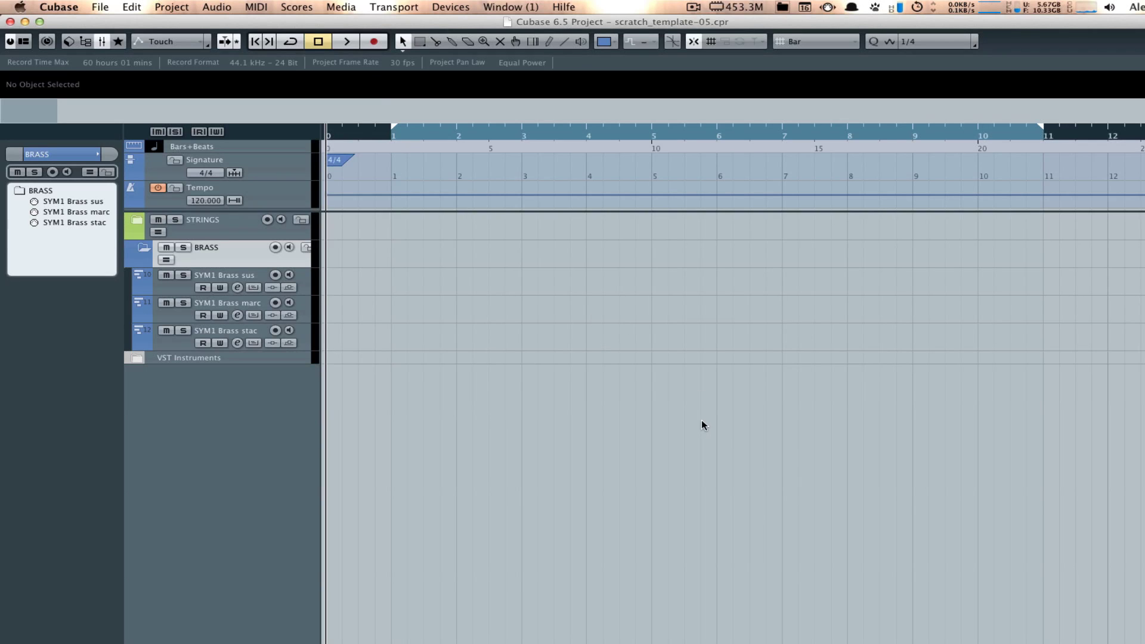
key(F11)
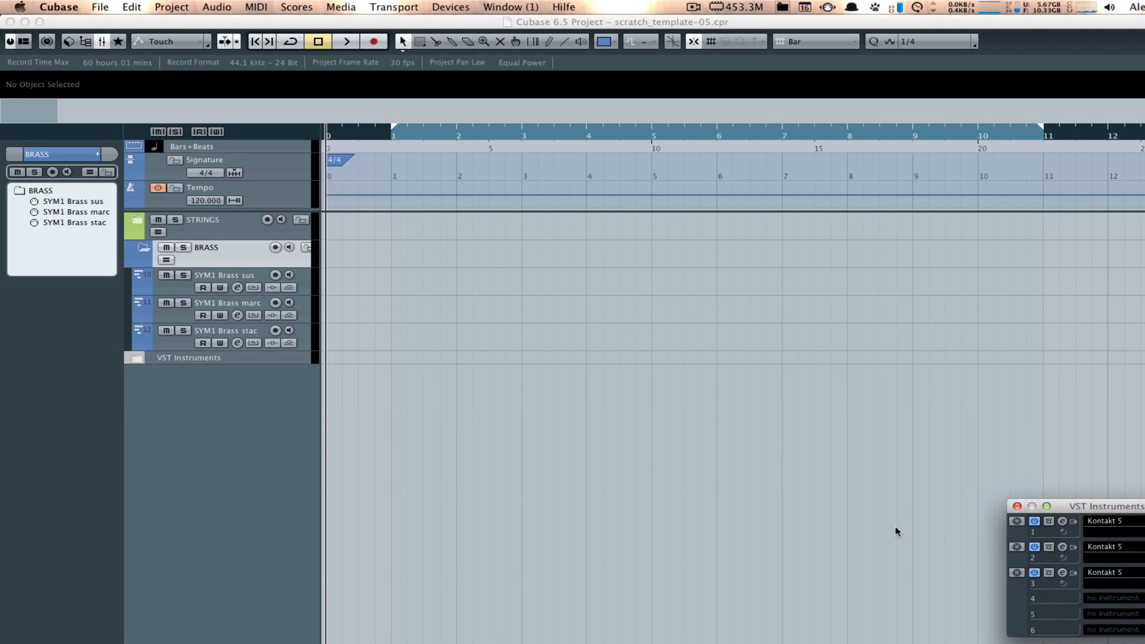
click(1057, 580)
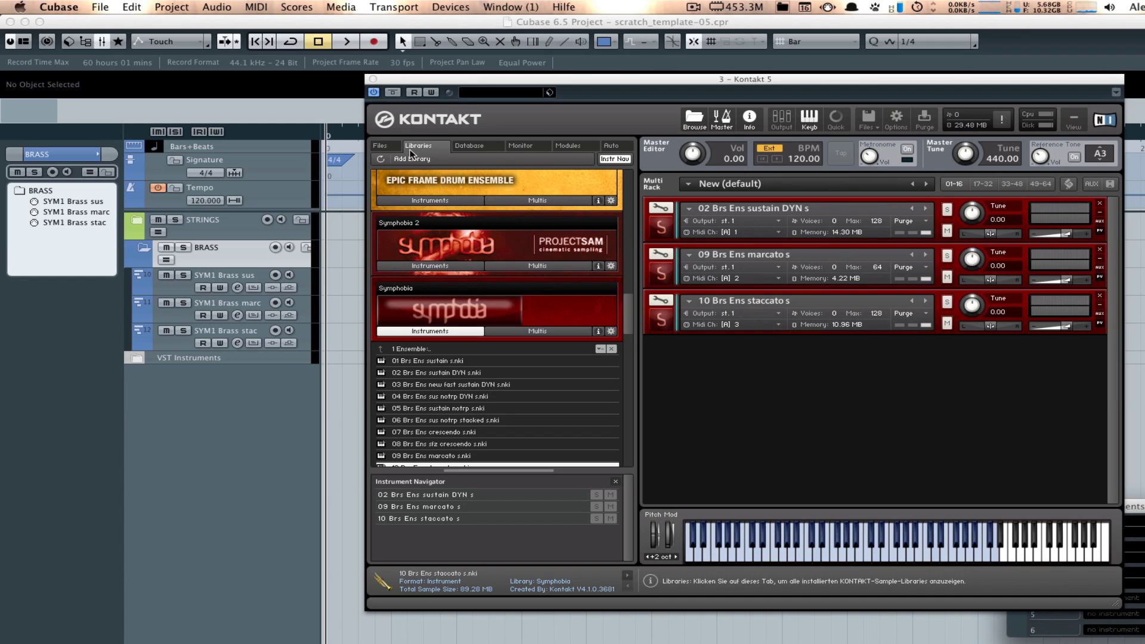
Step: Browse the Kontakt libraries for Cinebrass and select its 05 Horns Ensemble True Legato instrument in the list
click(386, 144)
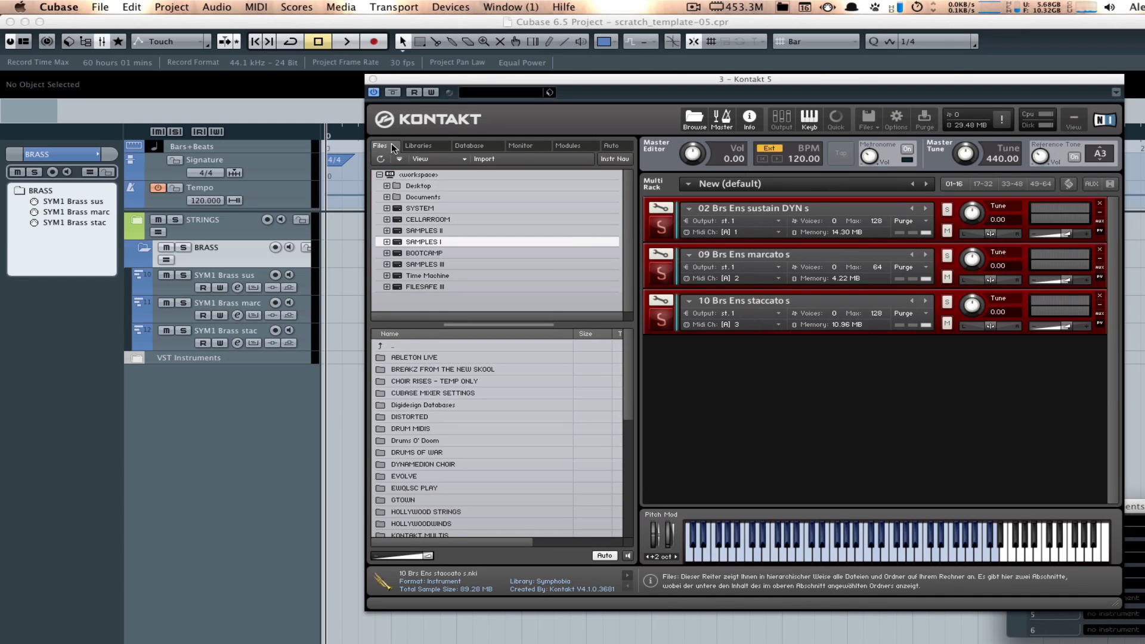
click(417, 146)
click(429, 331)
scroll(453, 322, down, 6)
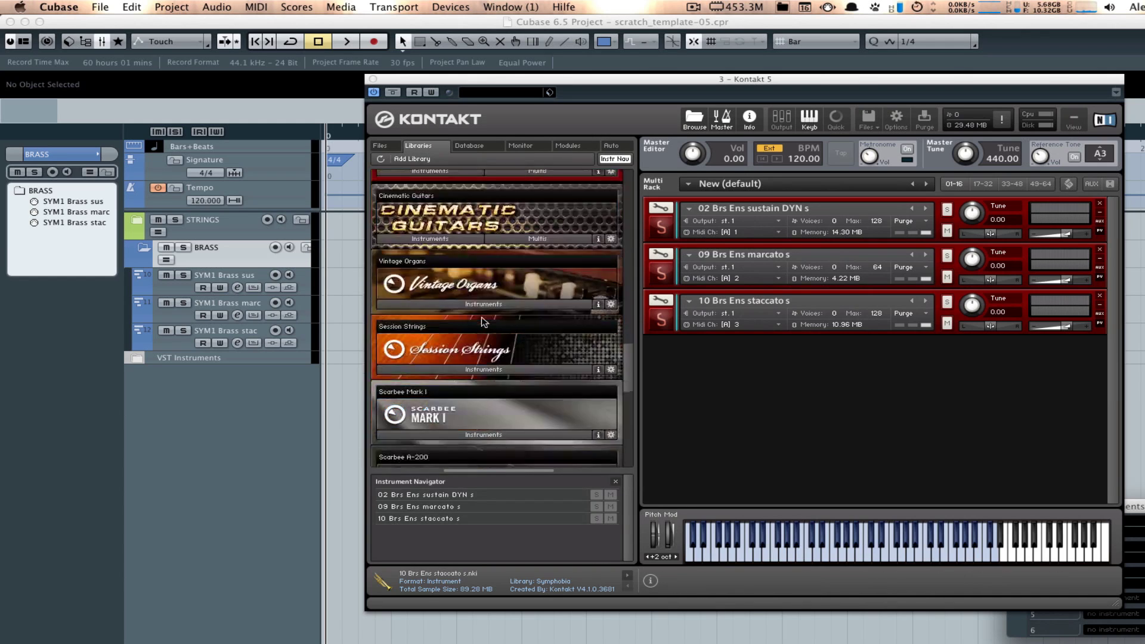
scroll(484, 321, up, 3)
scroll(483, 321, up, 10)
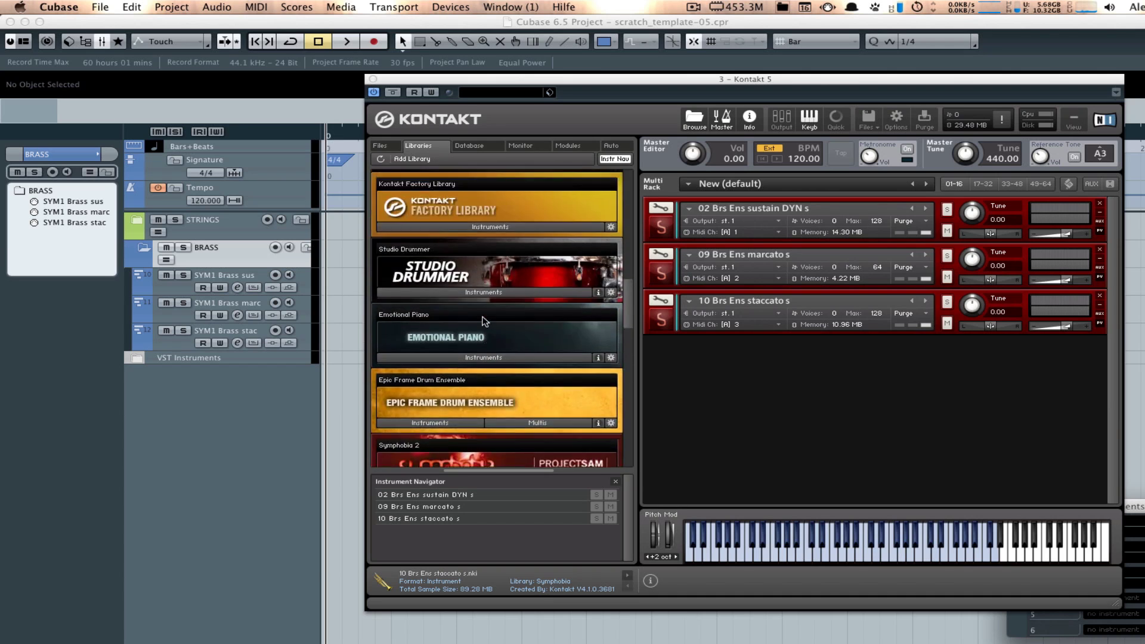
scroll(478, 305, up, 4)
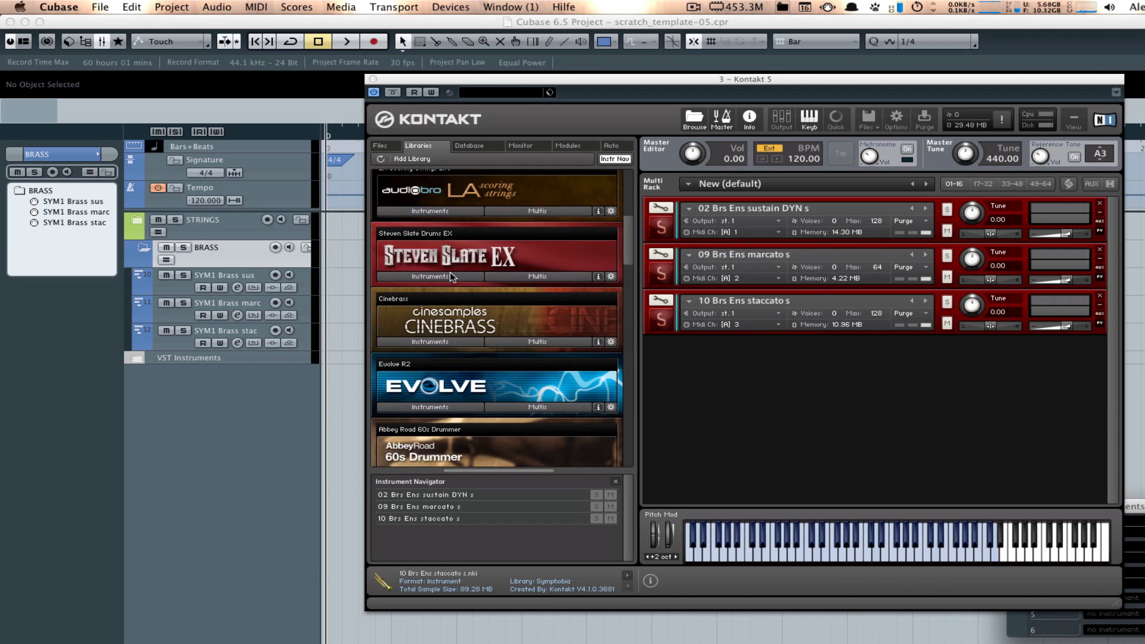
click(444, 330)
scroll(444, 345, down, 1)
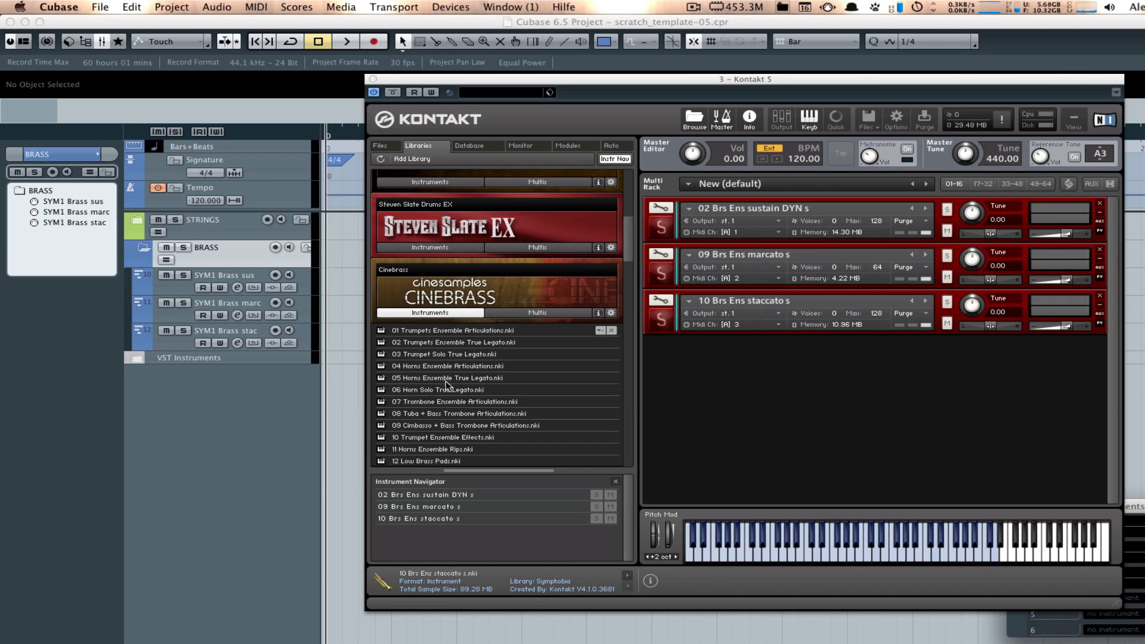
click(420, 379)
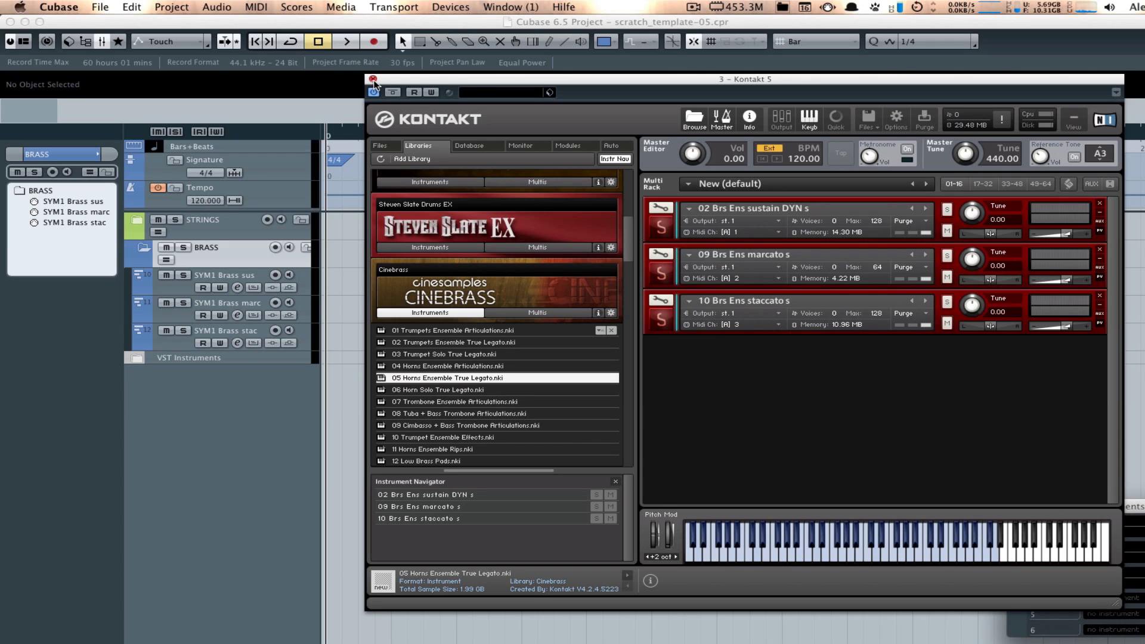
drag(473, 84, 462, 85)
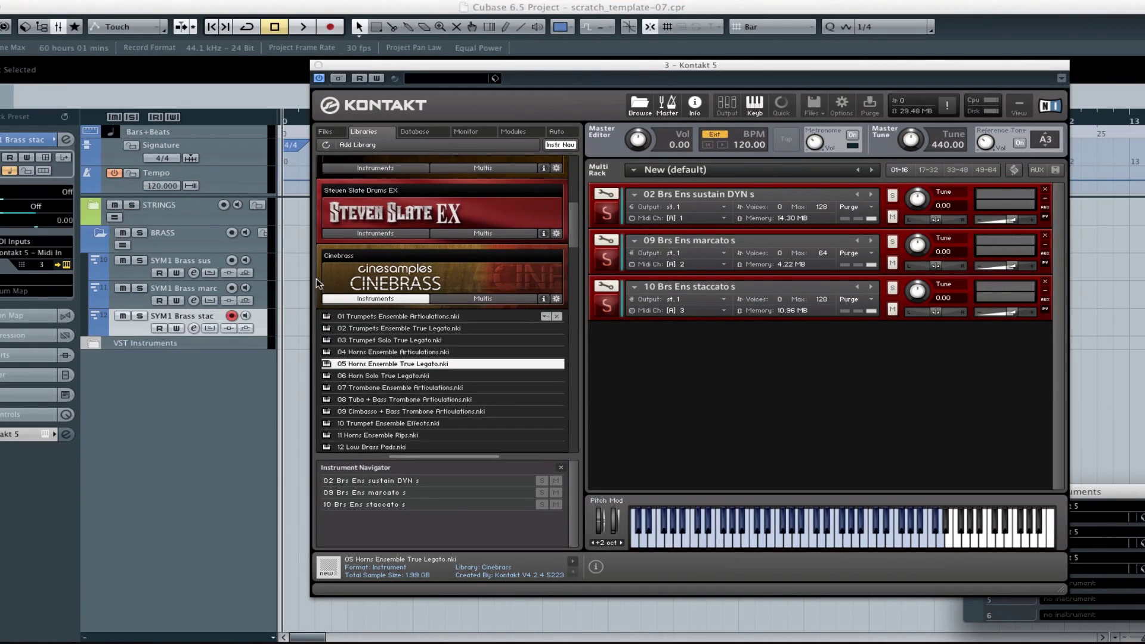
Step: Close the third Kontakt and load a new Kontakt 5 into VST instrument slot 4 with an assigned MIDI track
click(318, 65)
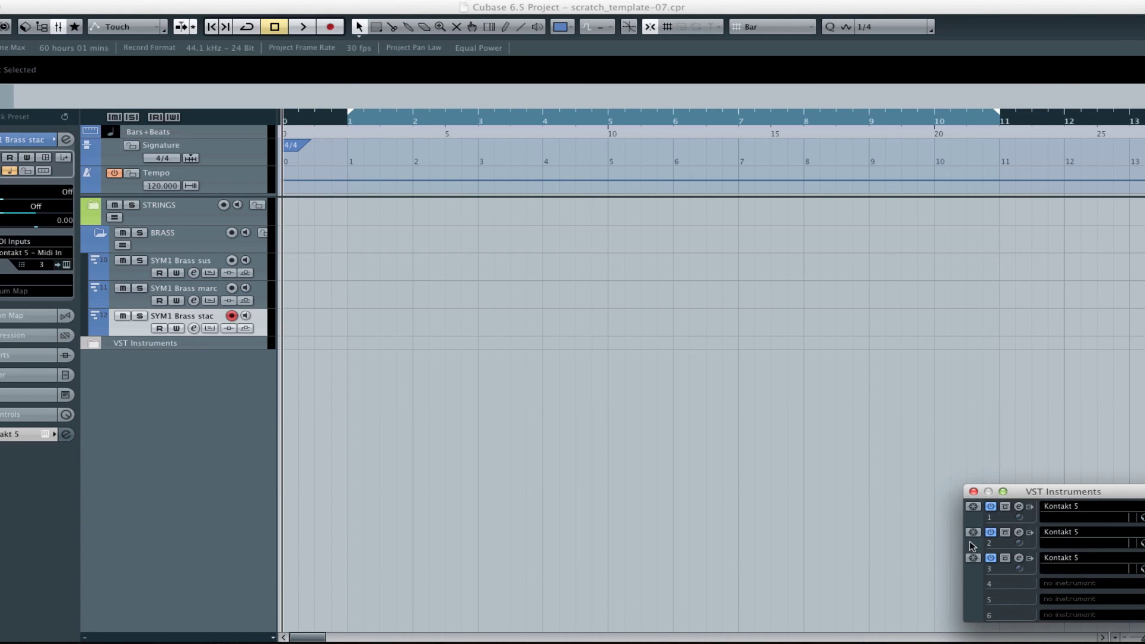
click(1064, 591)
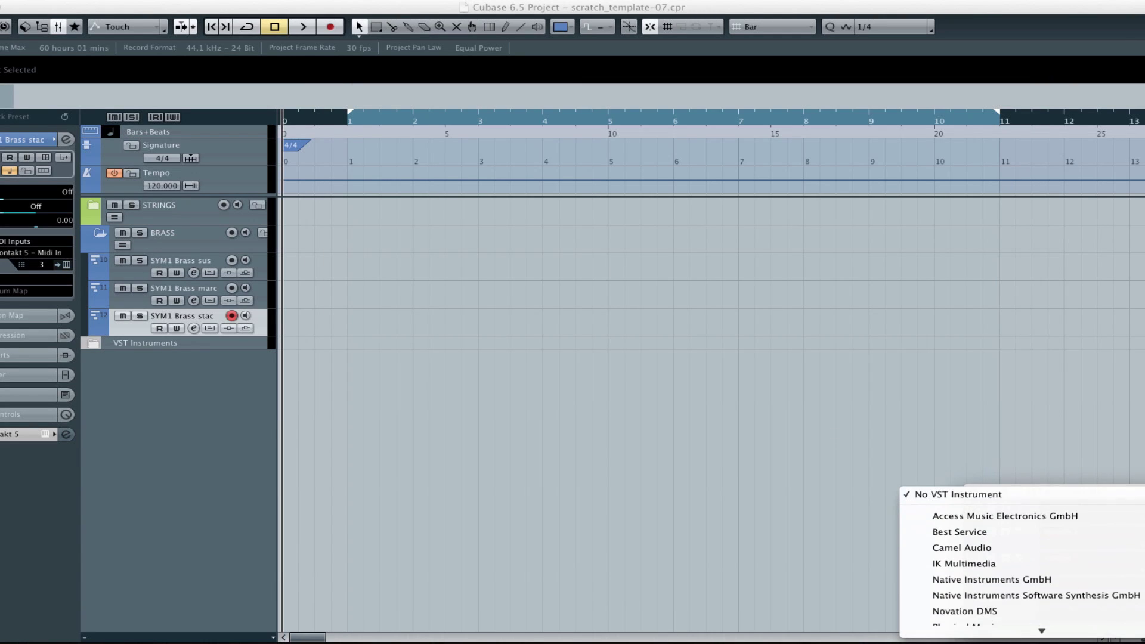
mouse_move(995, 543)
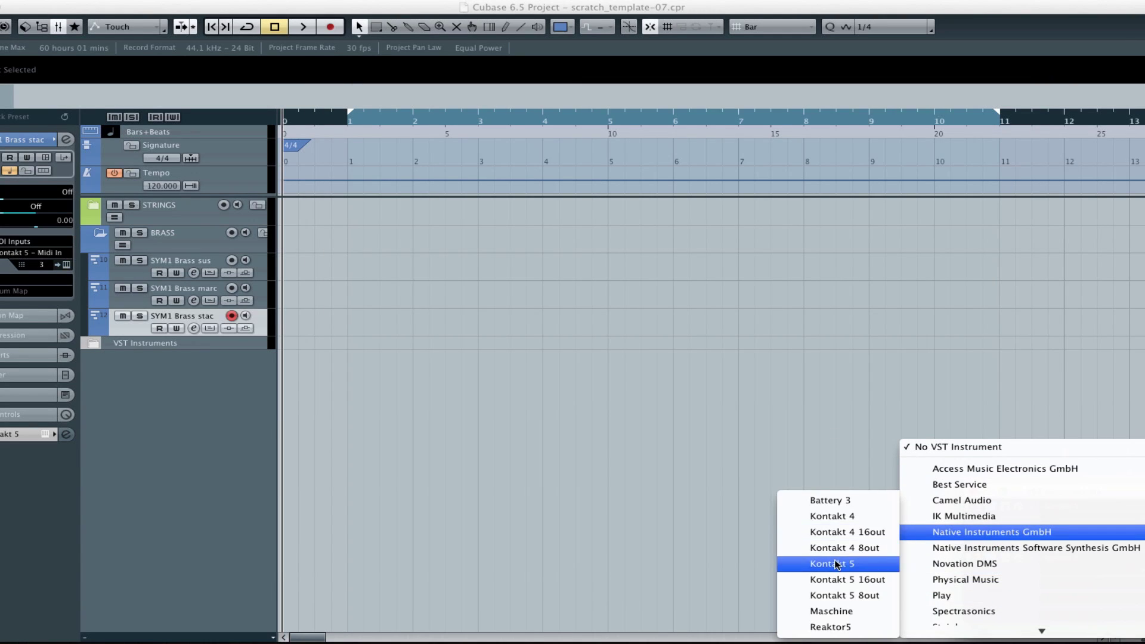
click(837, 564)
click(708, 222)
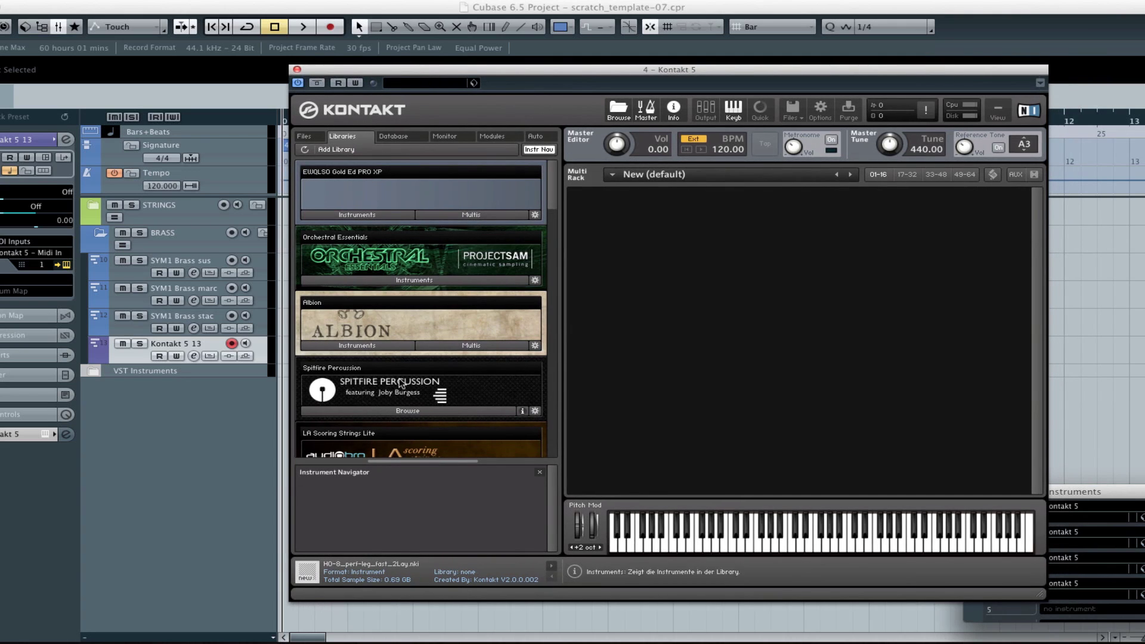
Step: Load Cinebrass's 05 Horns Ensemble True Legato into the fourth Kontakt and minimize the instrument
drag(552, 198, 555, 256)
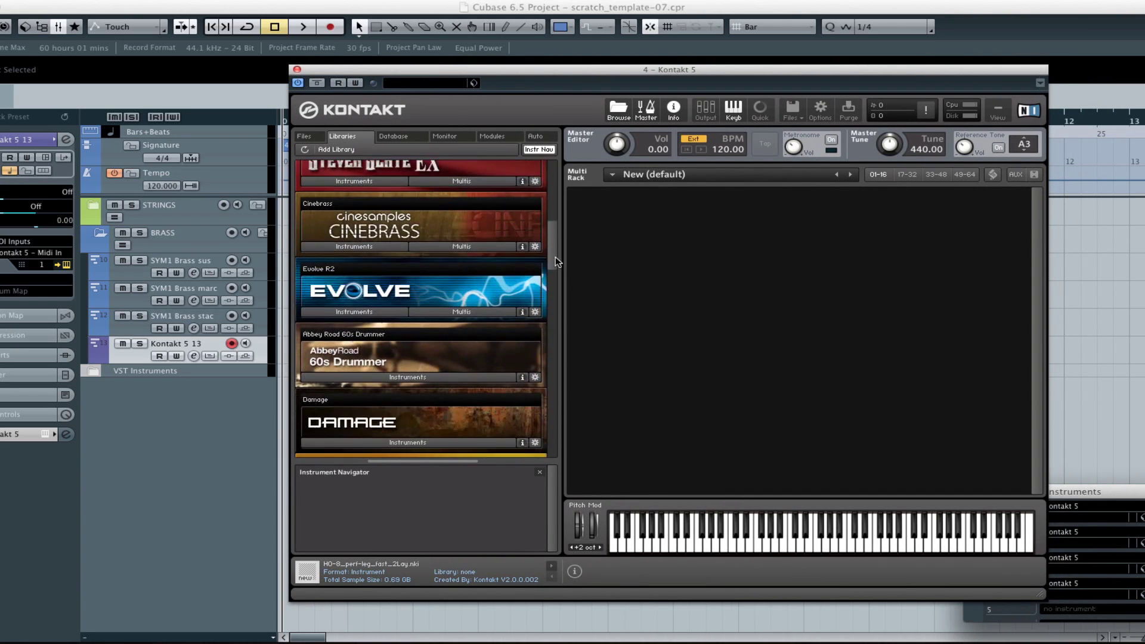
click(357, 247)
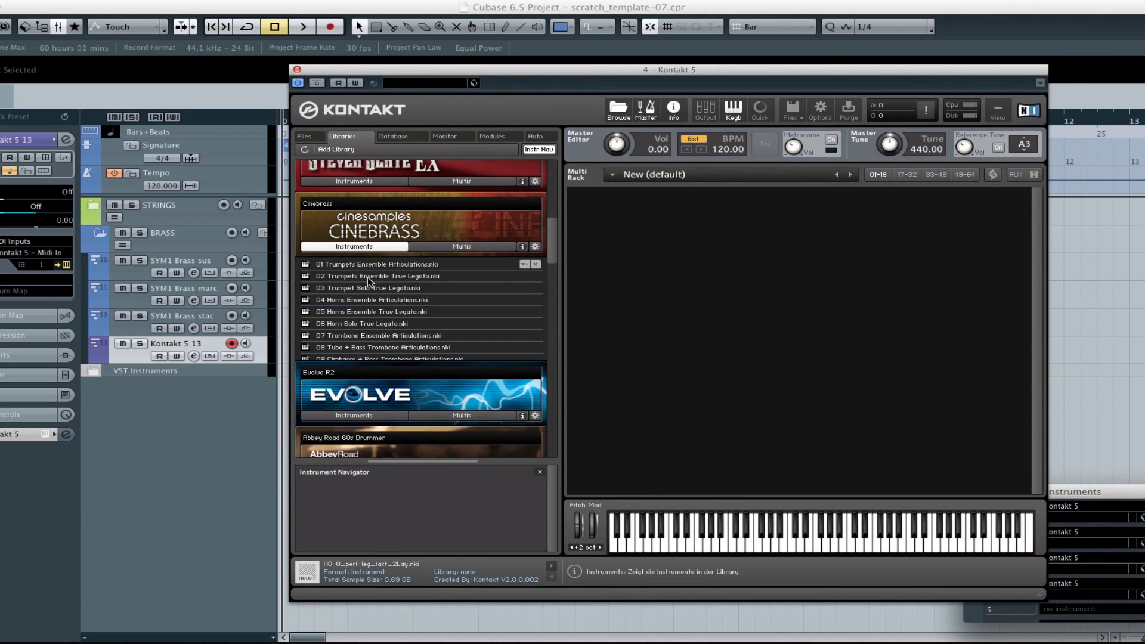
click(358, 315)
drag(359, 316, 732, 288)
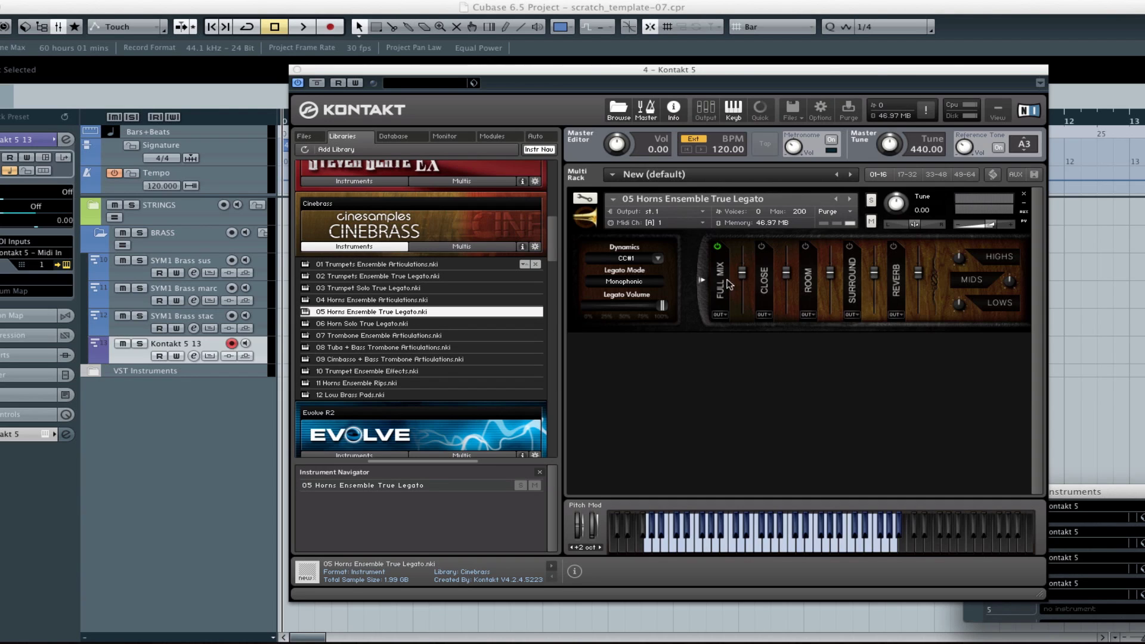
click(589, 222)
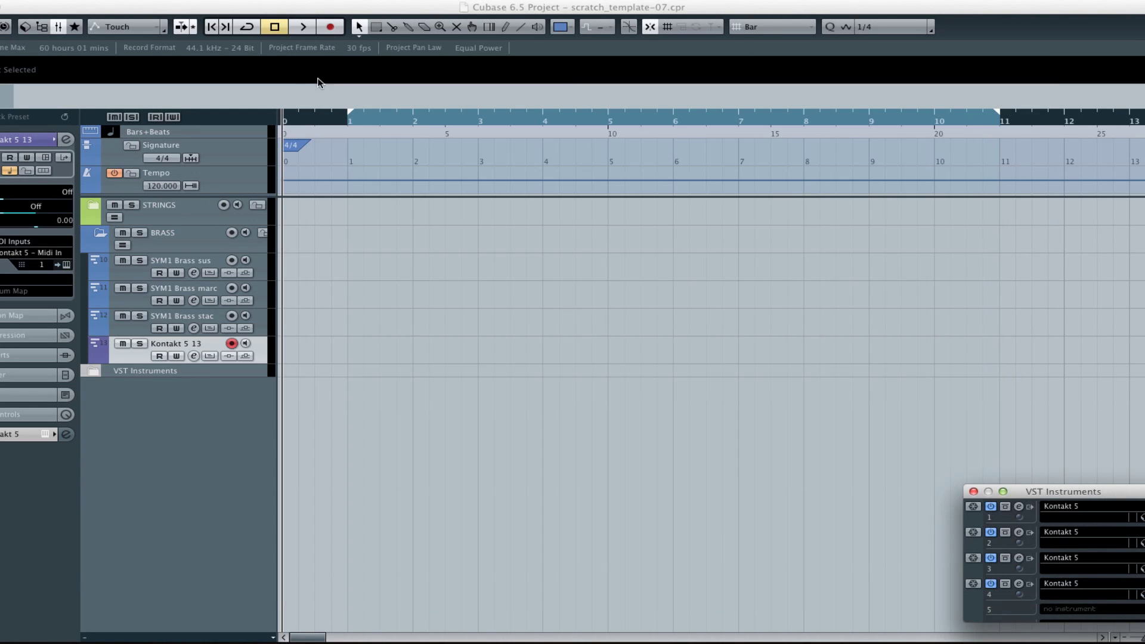
Step: Check the patches in the third Kontakt 5's rack and return to the fourth Kontakt 5
click(297, 70)
click(1018, 559)
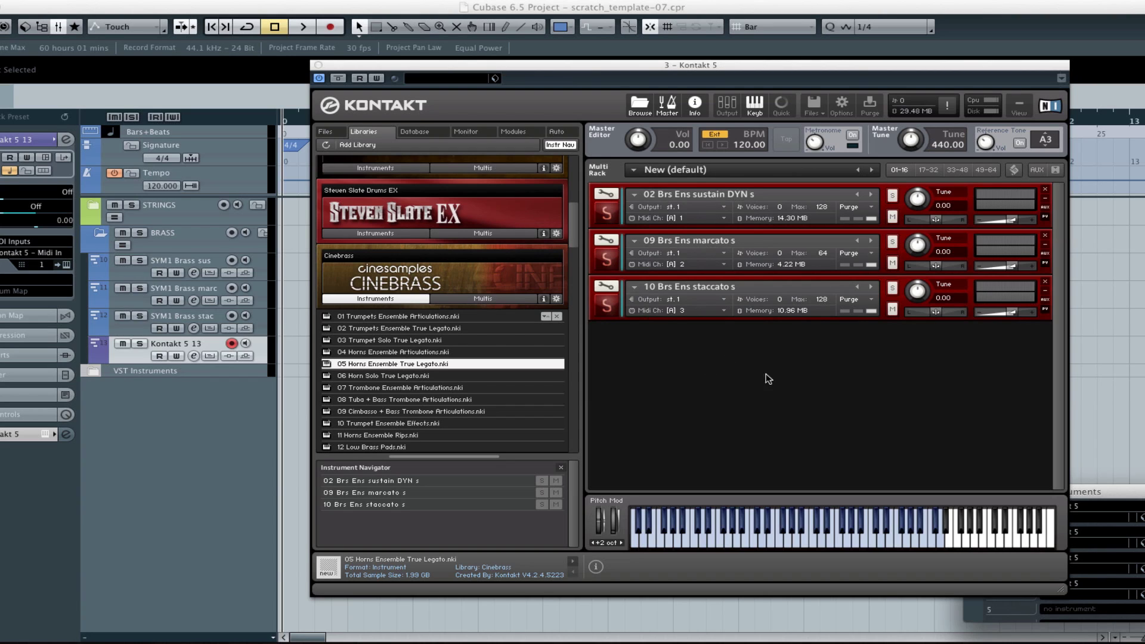
click(319, 65)
click(1020, 586)
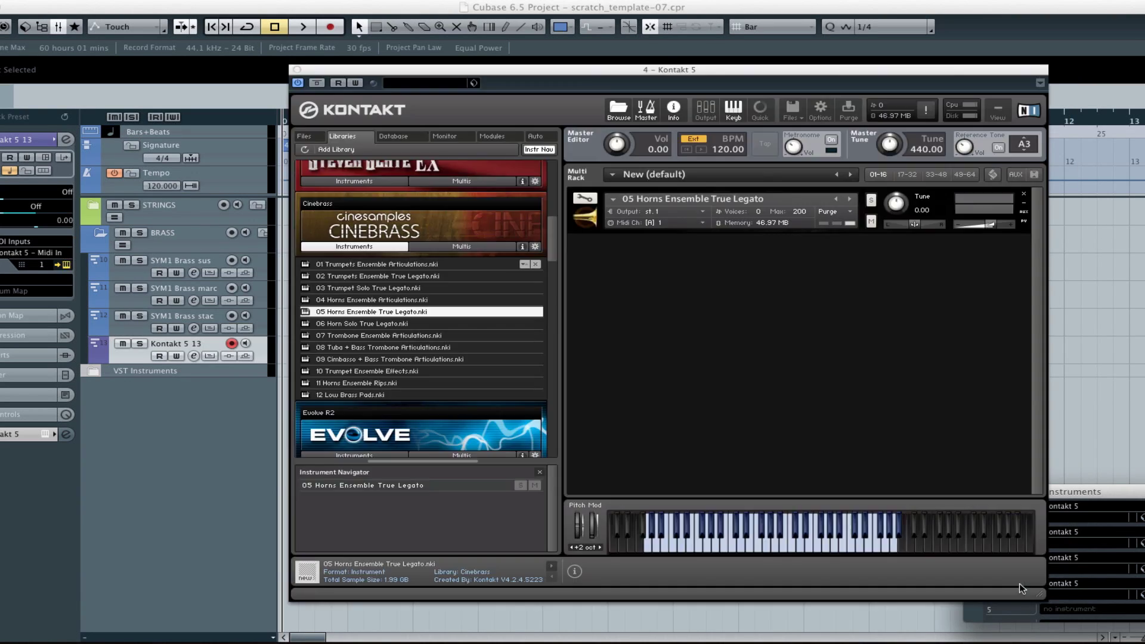
Step: Rename the MIDI track driving the fourth Kontakt 5 as CB Horns leg
drag(657, 70, 600, 82)
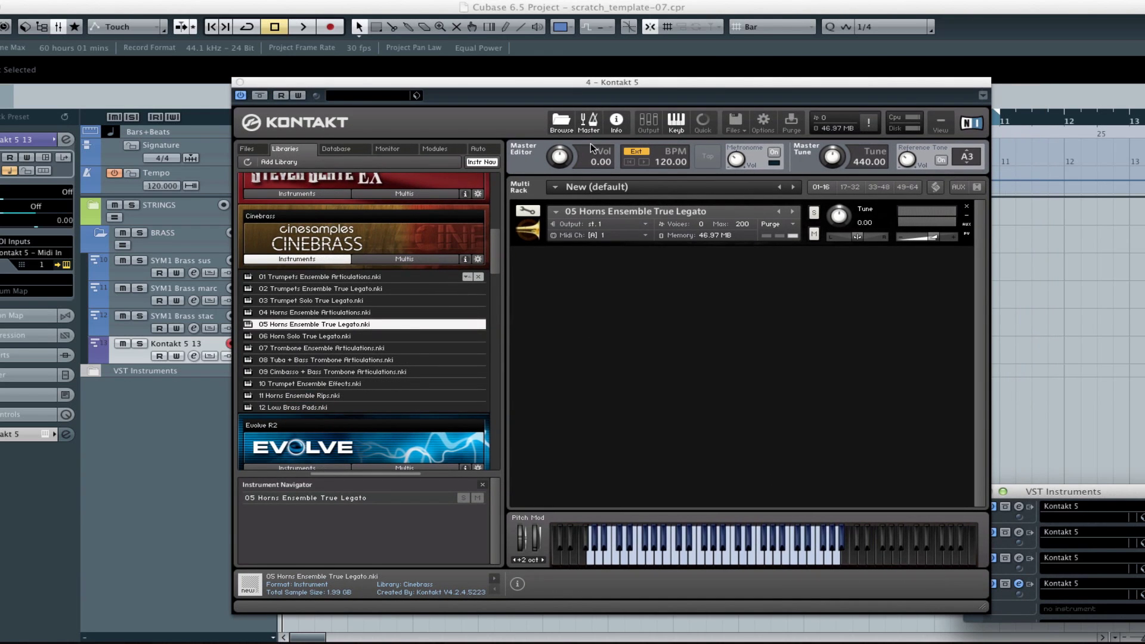
drag(501, 85, 556, 87)
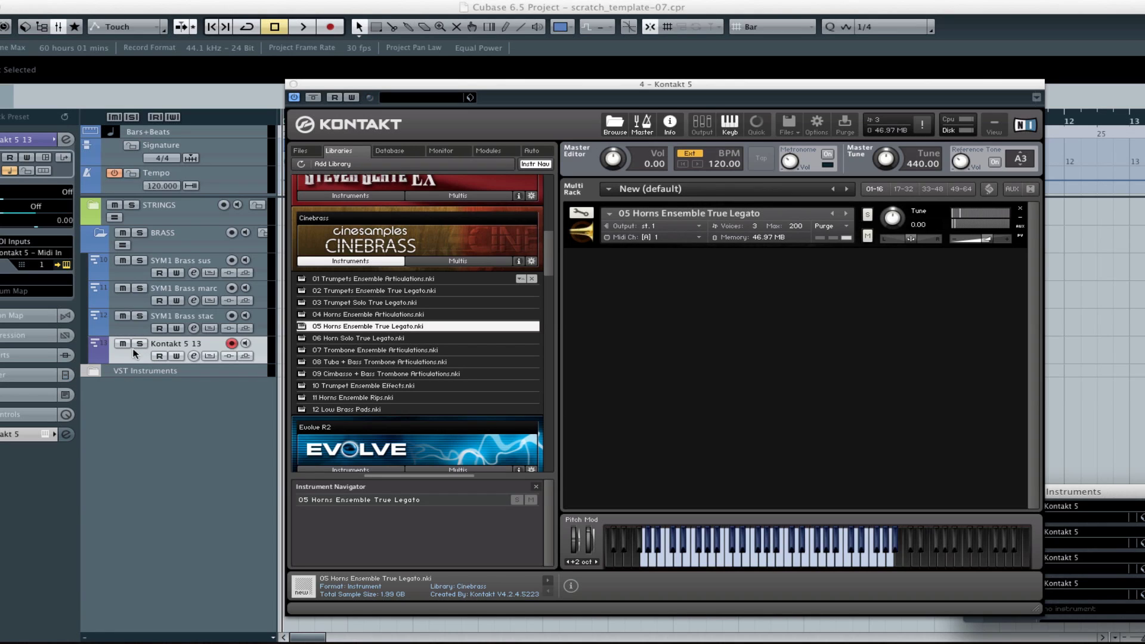
double_click(185, 343)
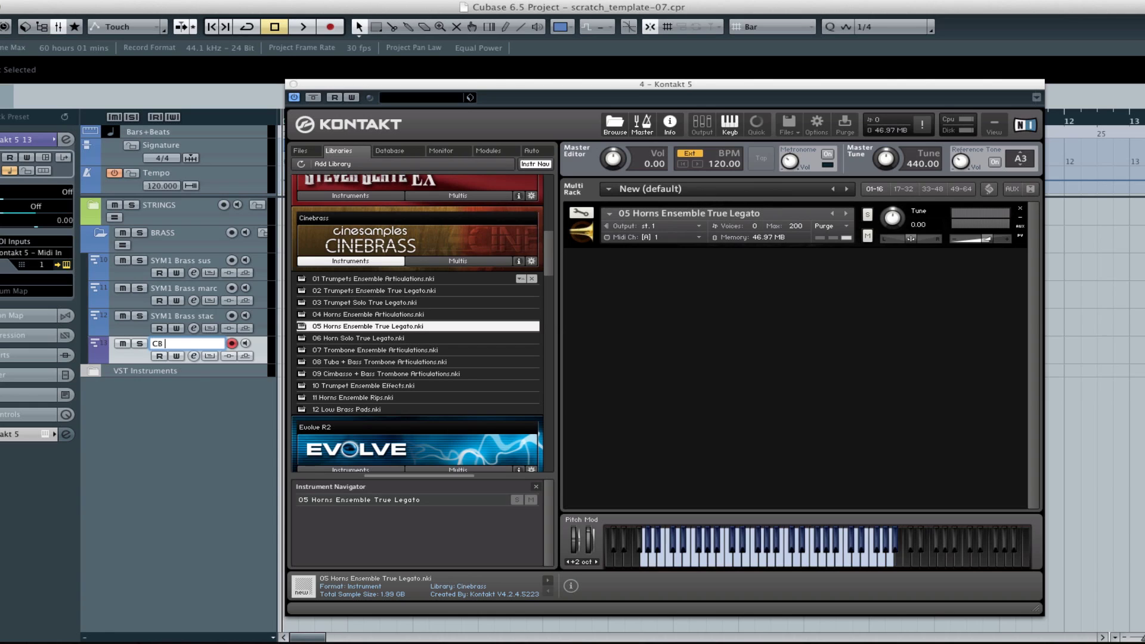
text(CB Horns leg)
key(Return)
Step: Colour the CB Horns leg track the same blue as the other brass tracks and close the fourth Kontakt's window
click(570, 26)
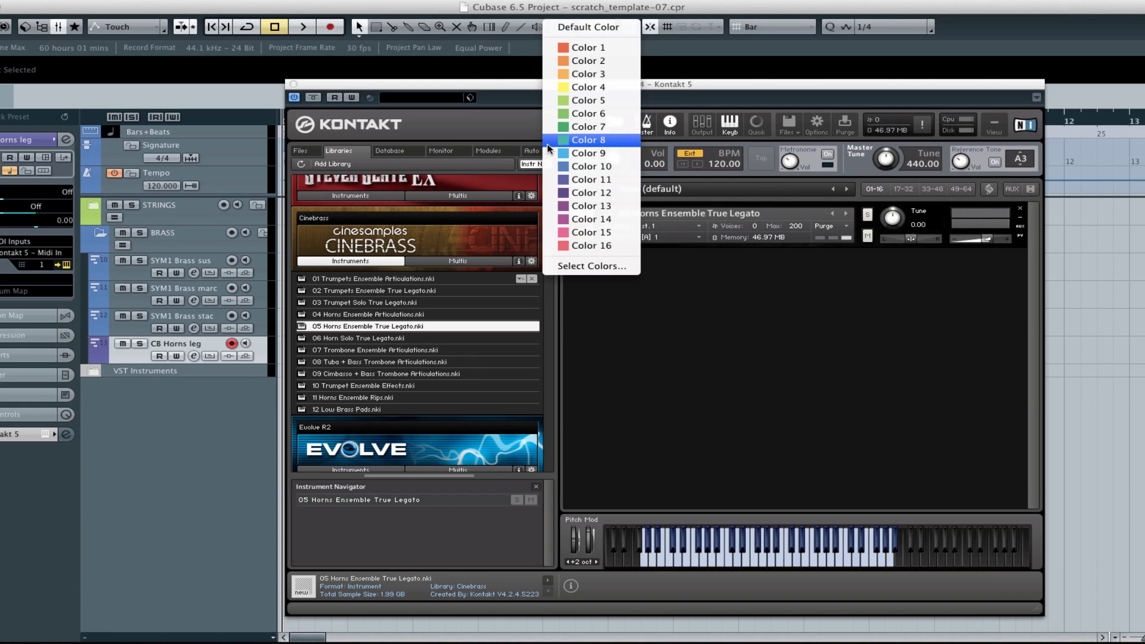
click(571, 162)
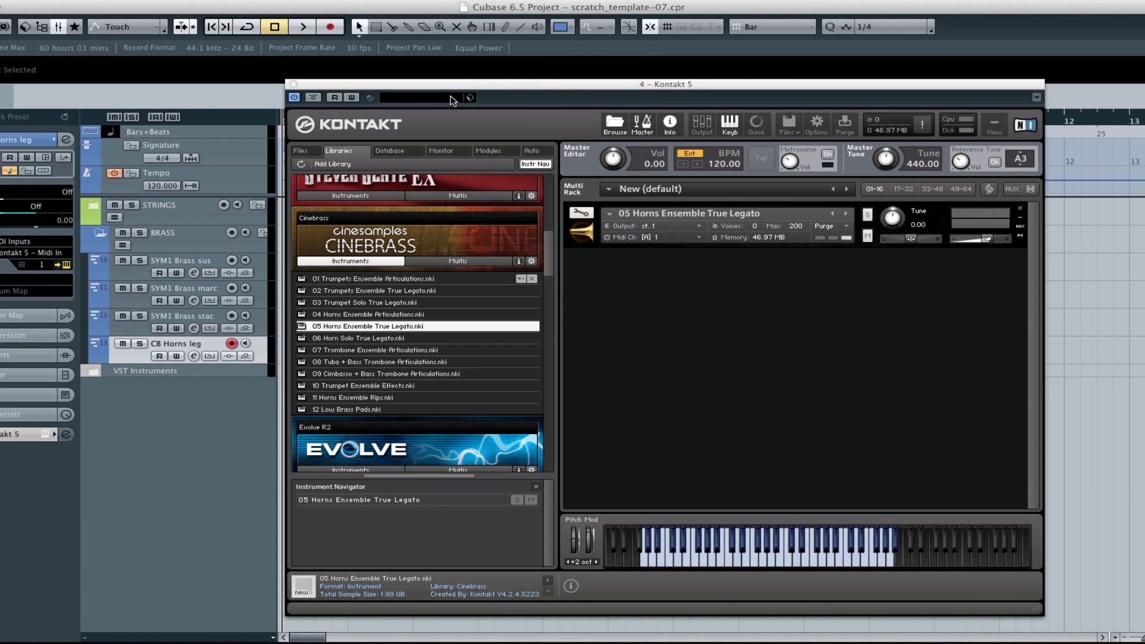
drag(306, 89, 339, 92)
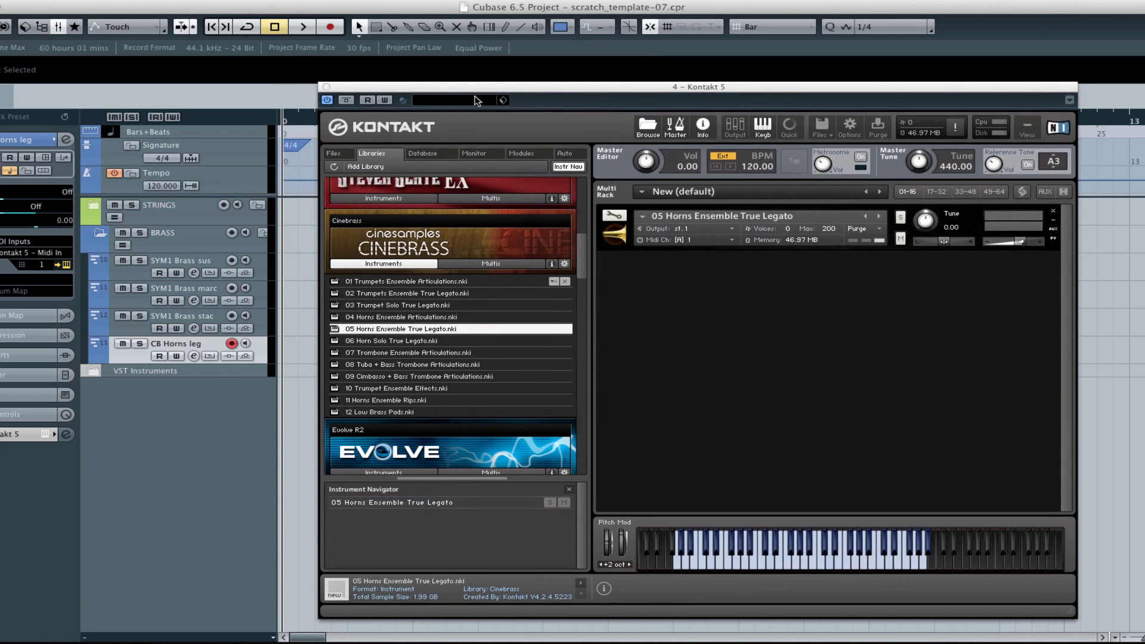
click(326, 87)
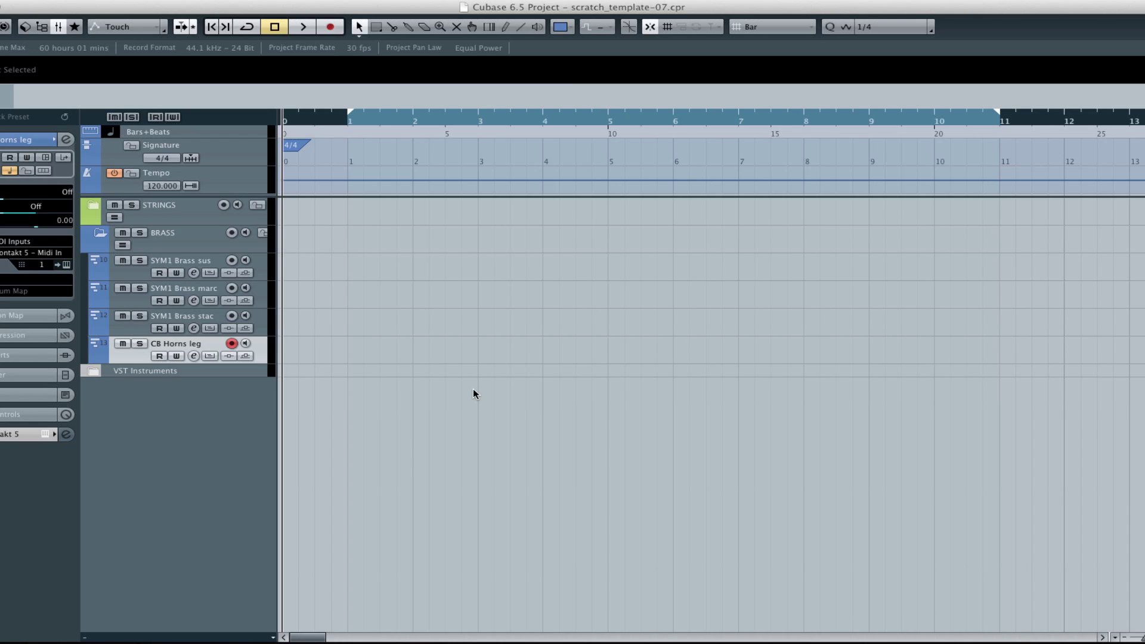
Step: Zoom the project timeline out and collapse the BRASS folder track
key(g)
key(g)
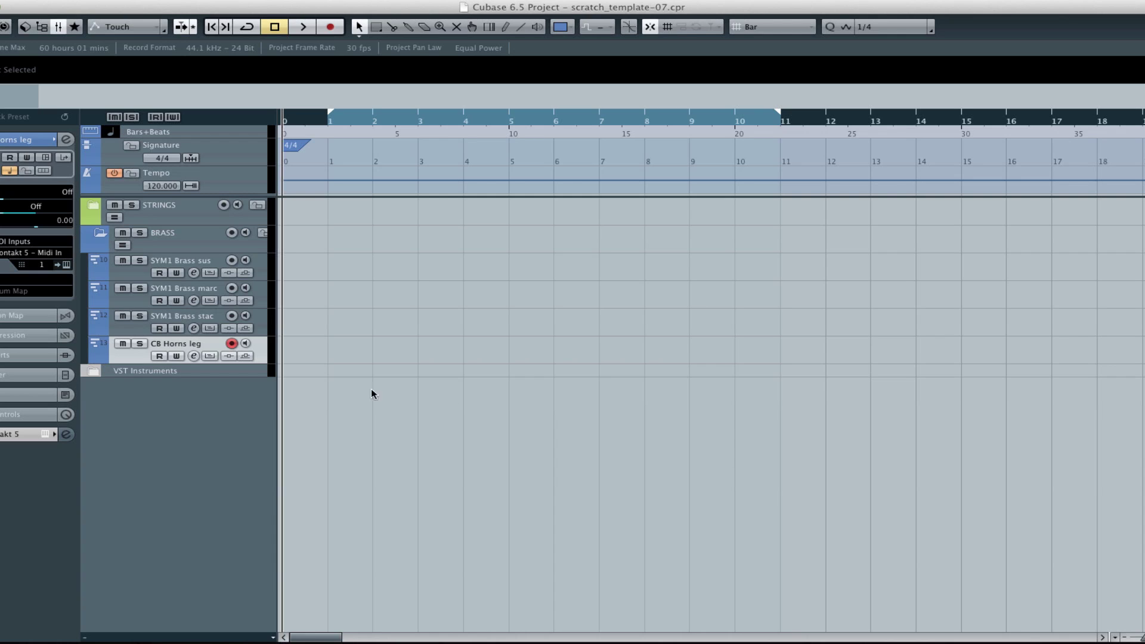
click(182, 238)
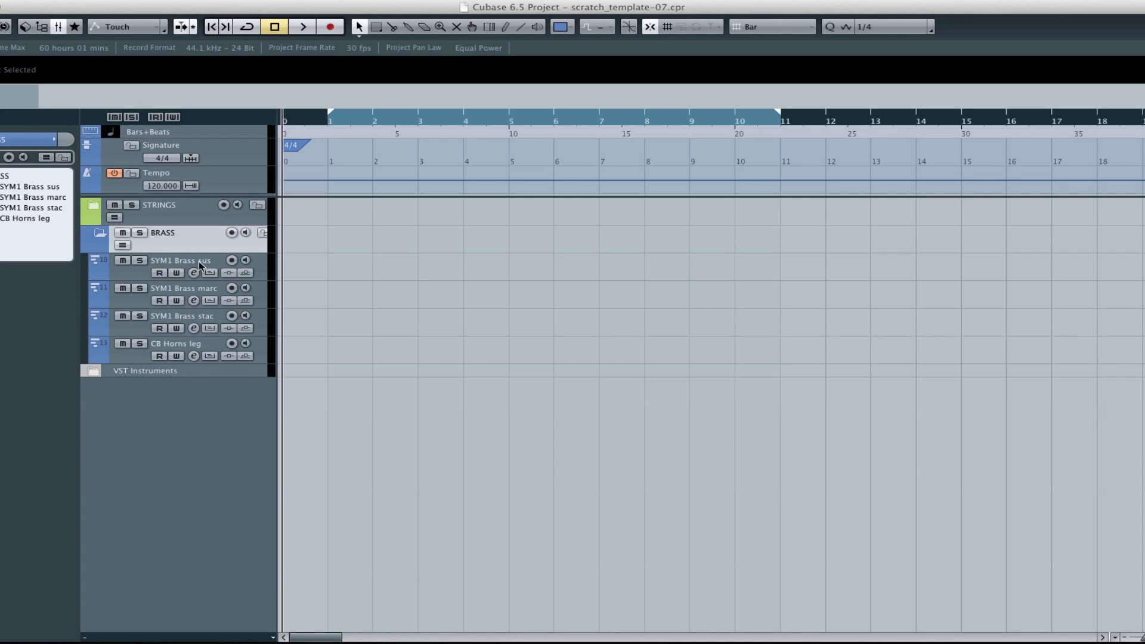
click(99, 234)
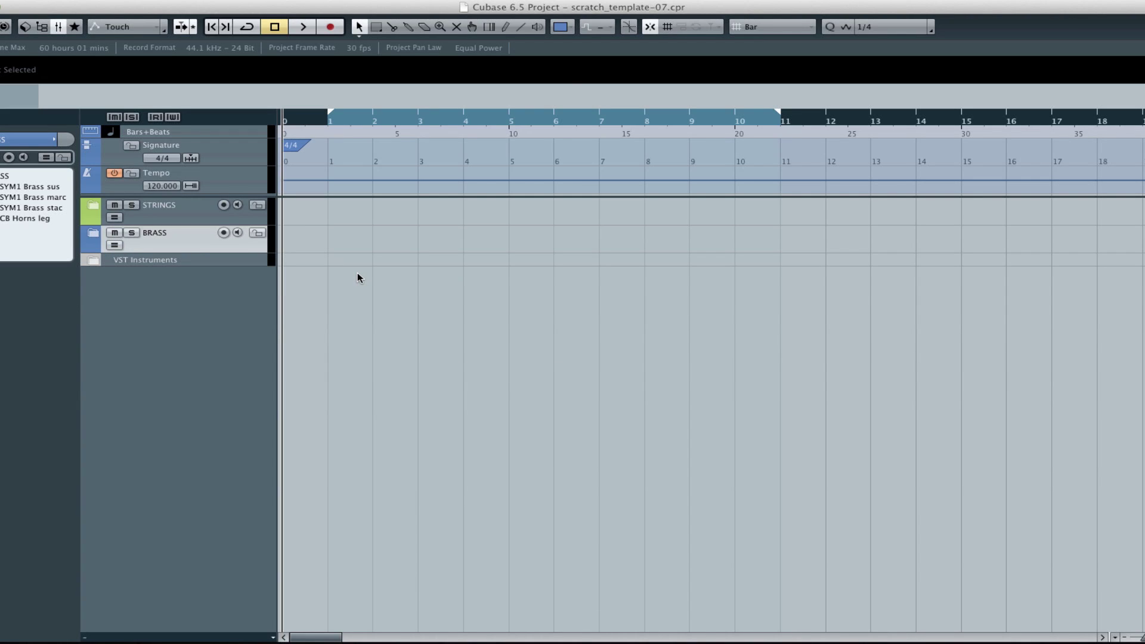
Step: Load Native Instruments' Kontakt 5 into VST instrument slot 5 and create a MIDI track assigned to it
key(F11)
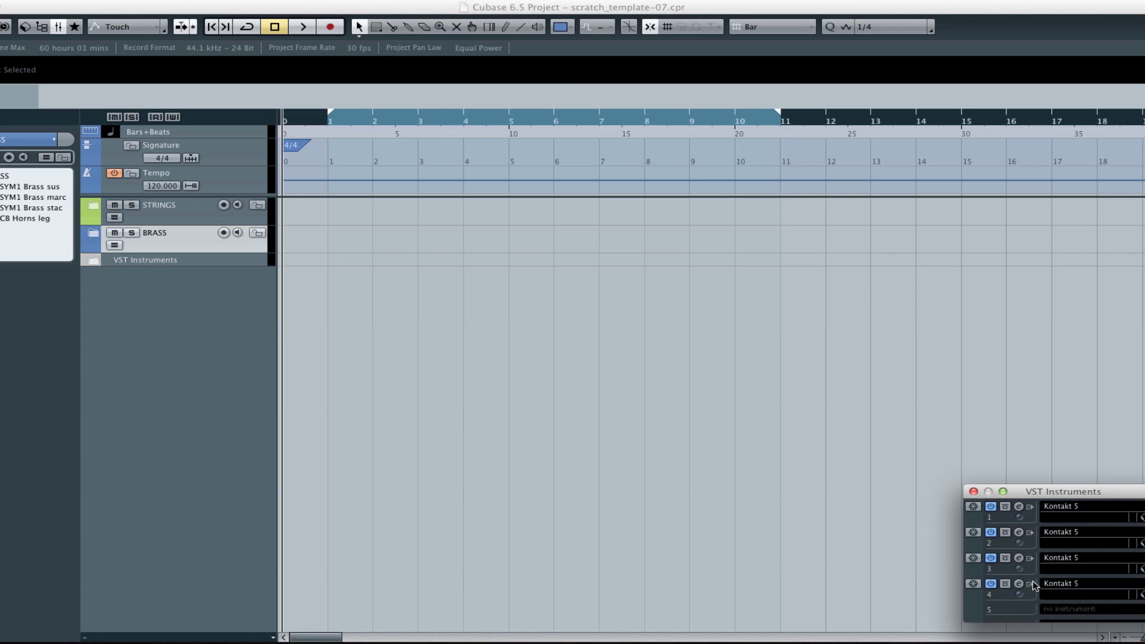
scroll(1035, 587, down, 2)
click(1061, 570)
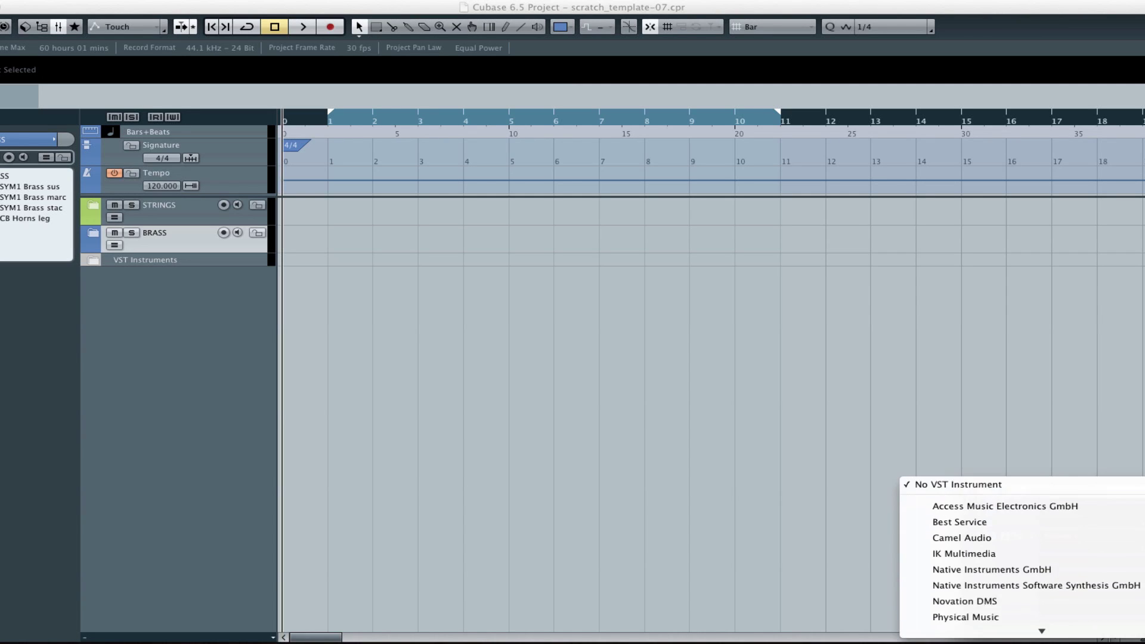
mouse_move(1027, 525)
click(866, 563)
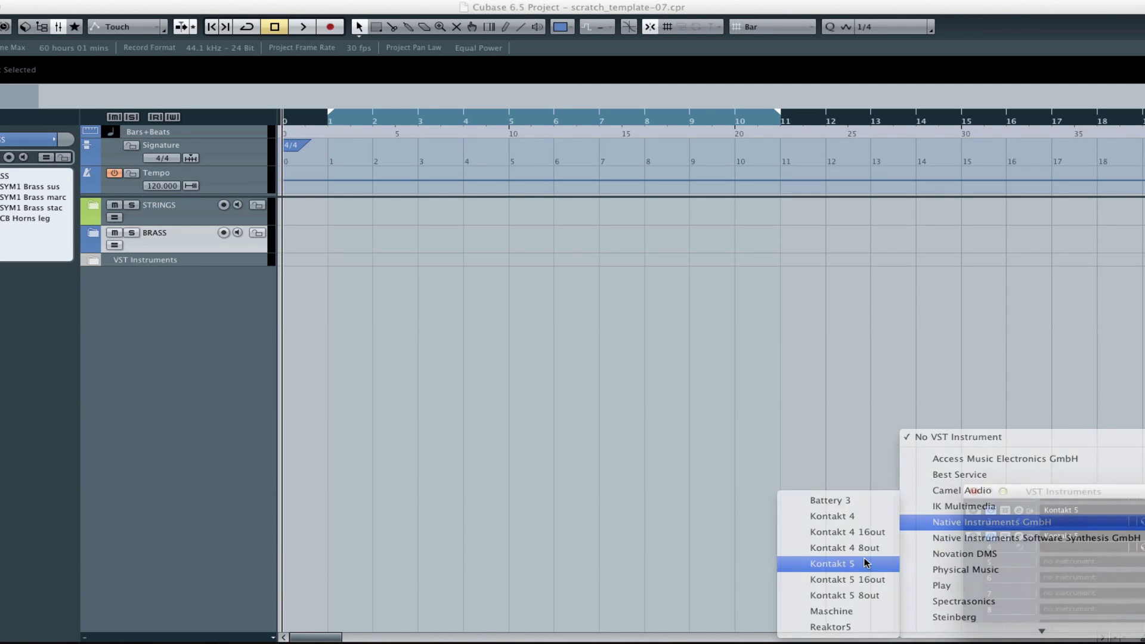
click(706, 224)
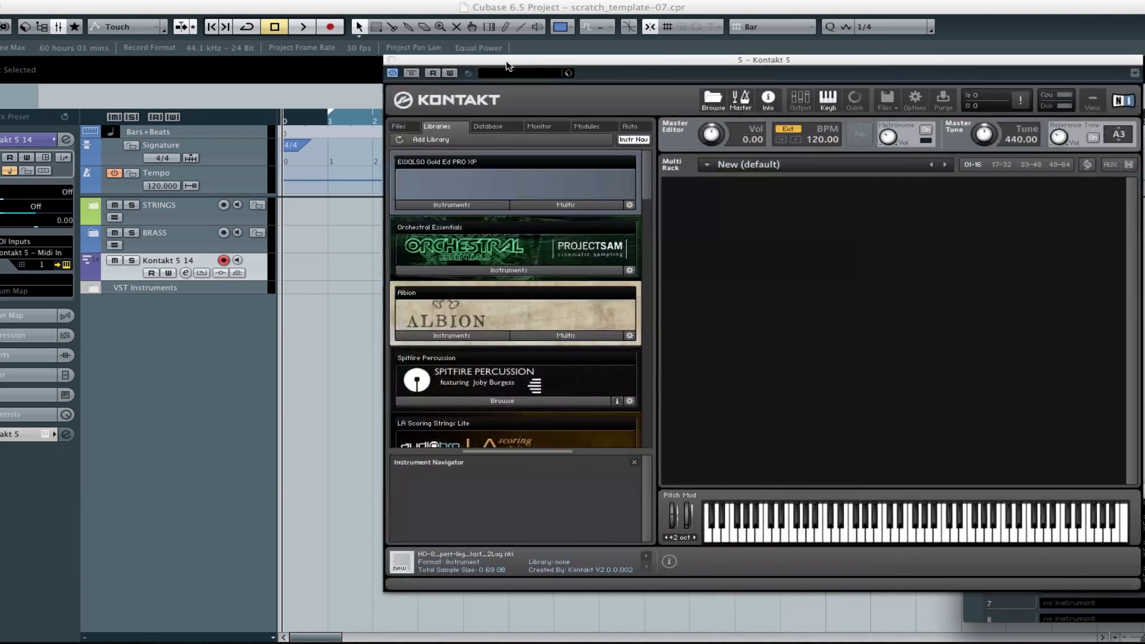
Step: Browse Symphobia's instruments to the 1 Ensemble folder of its 3 Woodwind Section
drag(598, 164, 593, 333)
click(421, 292)
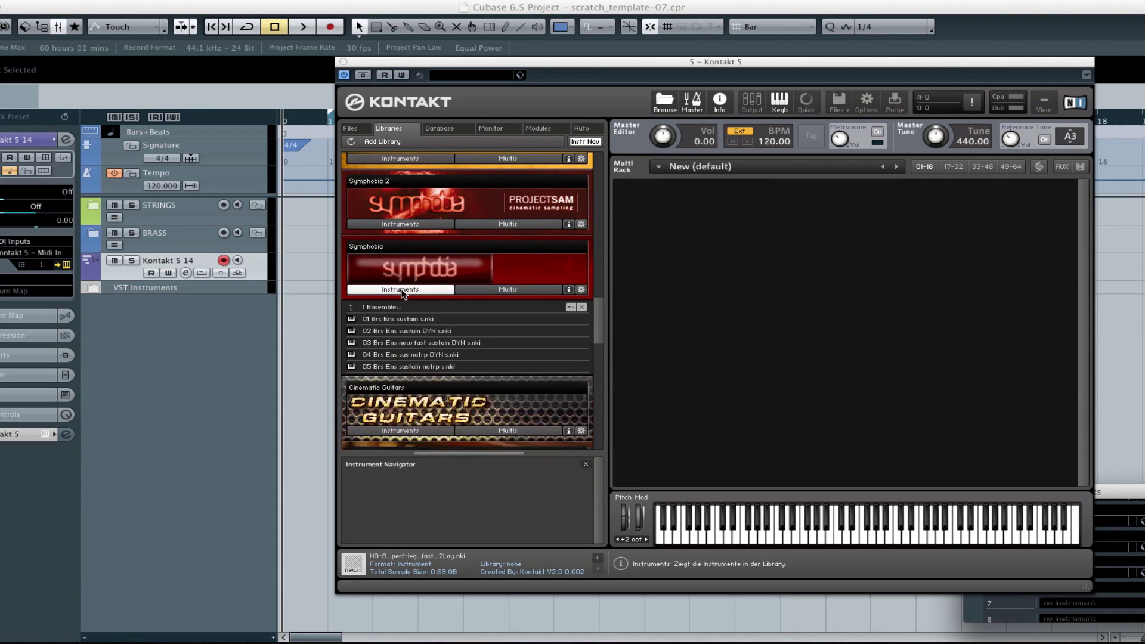
click(381, 225)
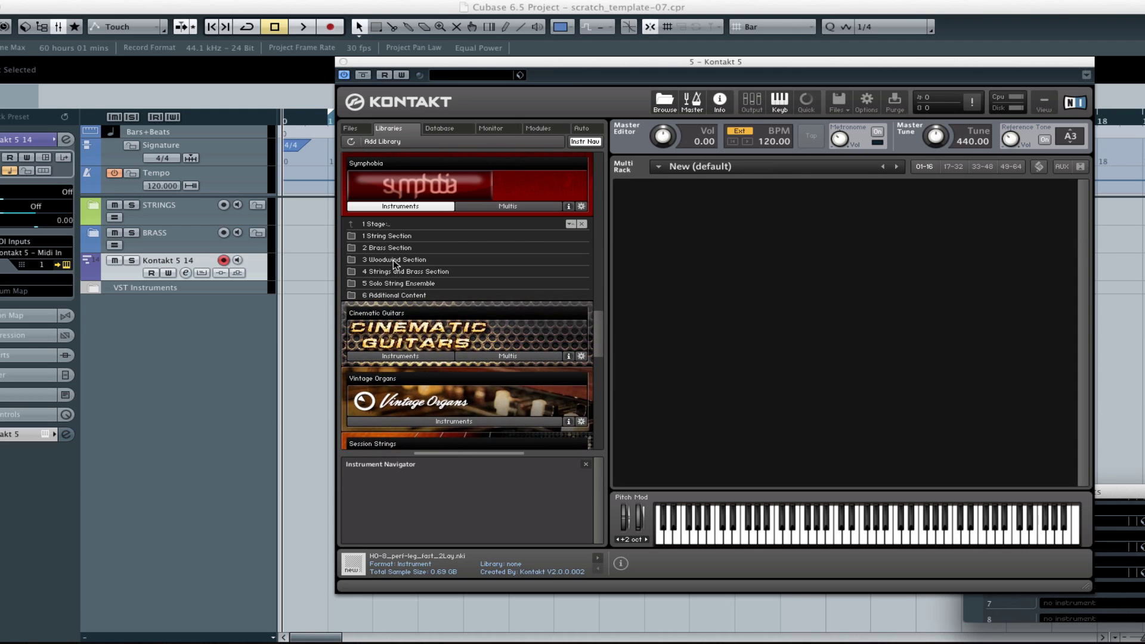
double_click(395, 260)
click(389, 237)
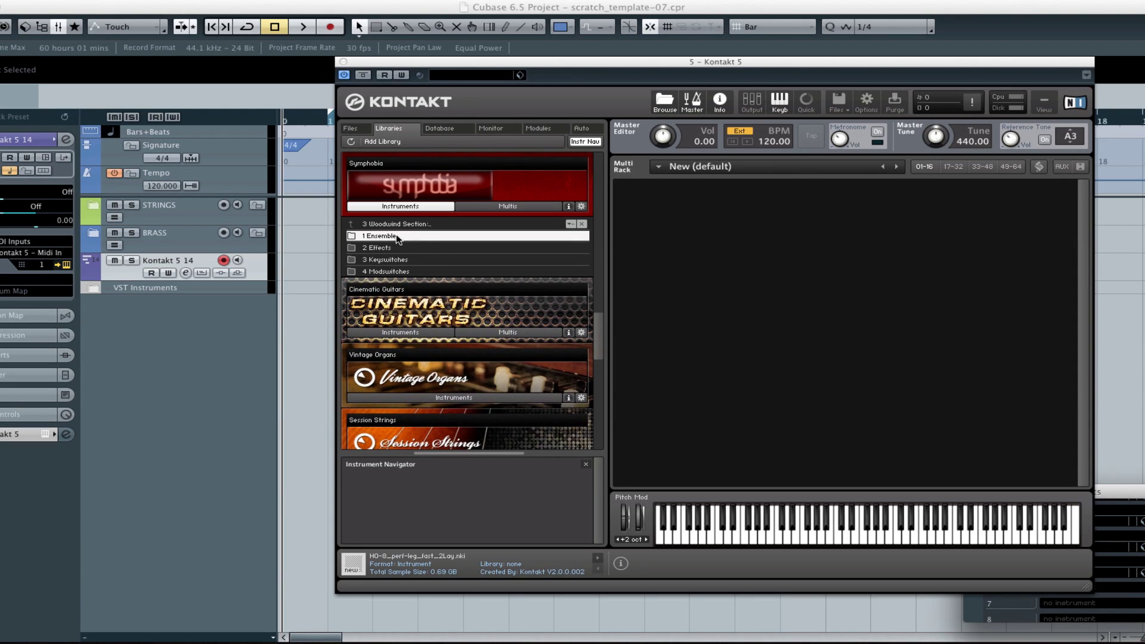
double_click(388, 236)
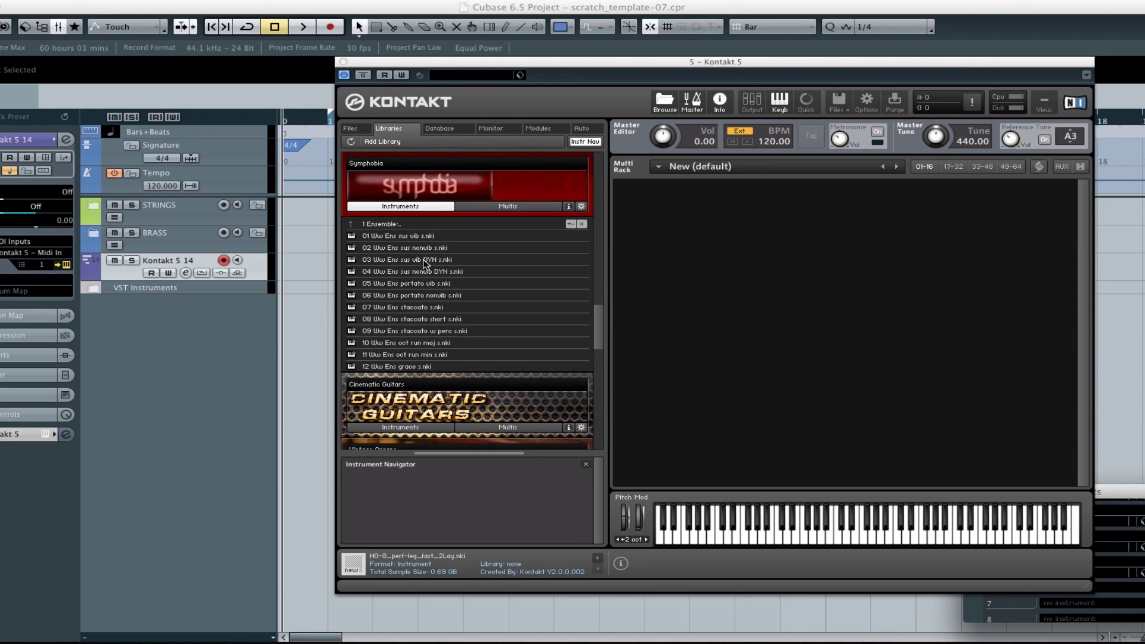
Step: Load 03 Ww Ens sus vib DYN s and 07 Ww Ens staccato s into the fifth Kontakt's rack and minimize both instruments
click(422, 263)
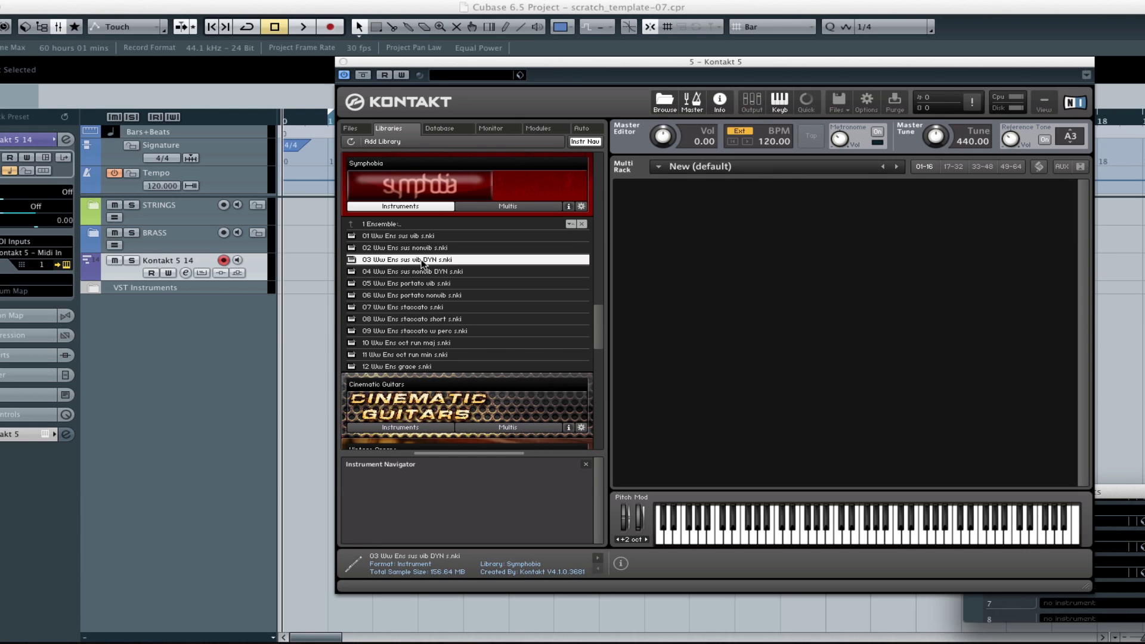
drag(422, 262, 752, 263)
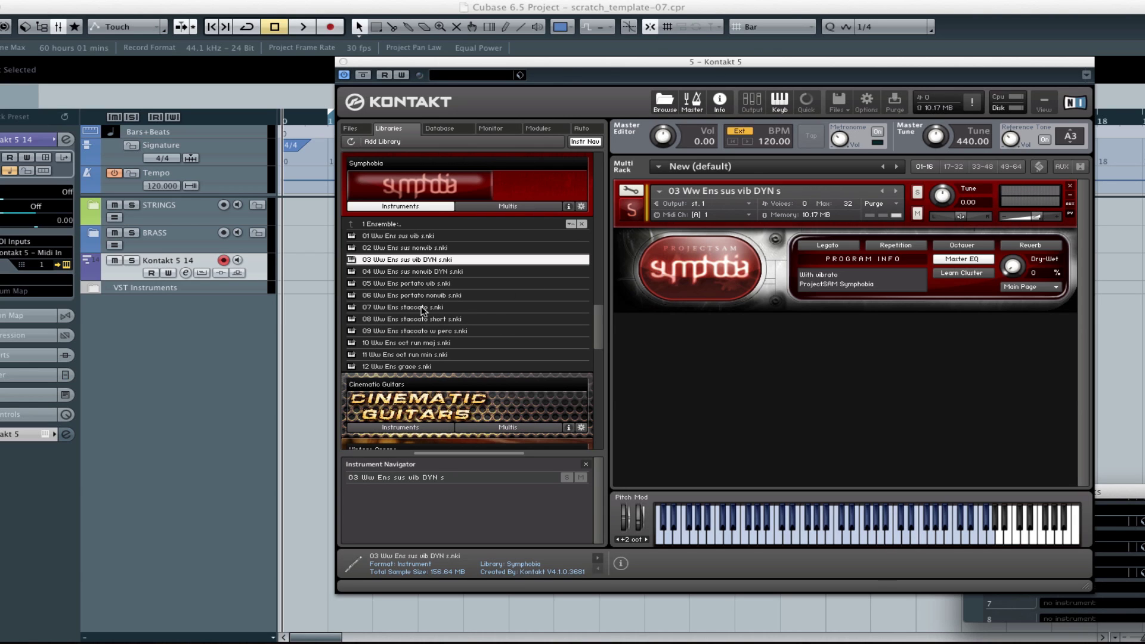
drag(422, 310, 728, 389)
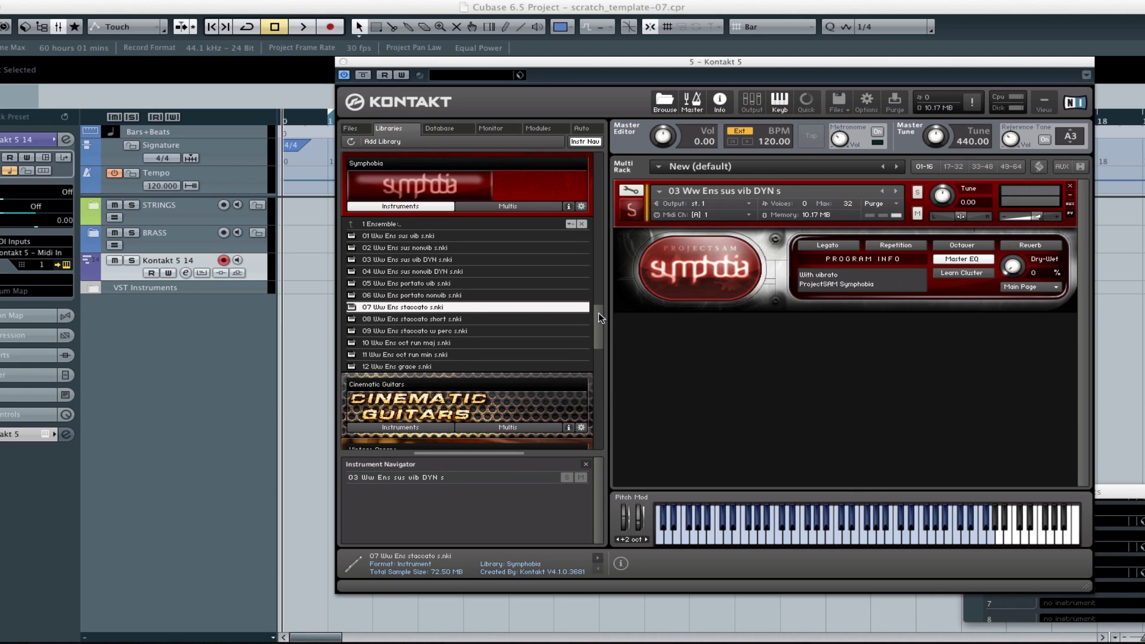
drag(598, 314, 599, 318)
click(631, 216)
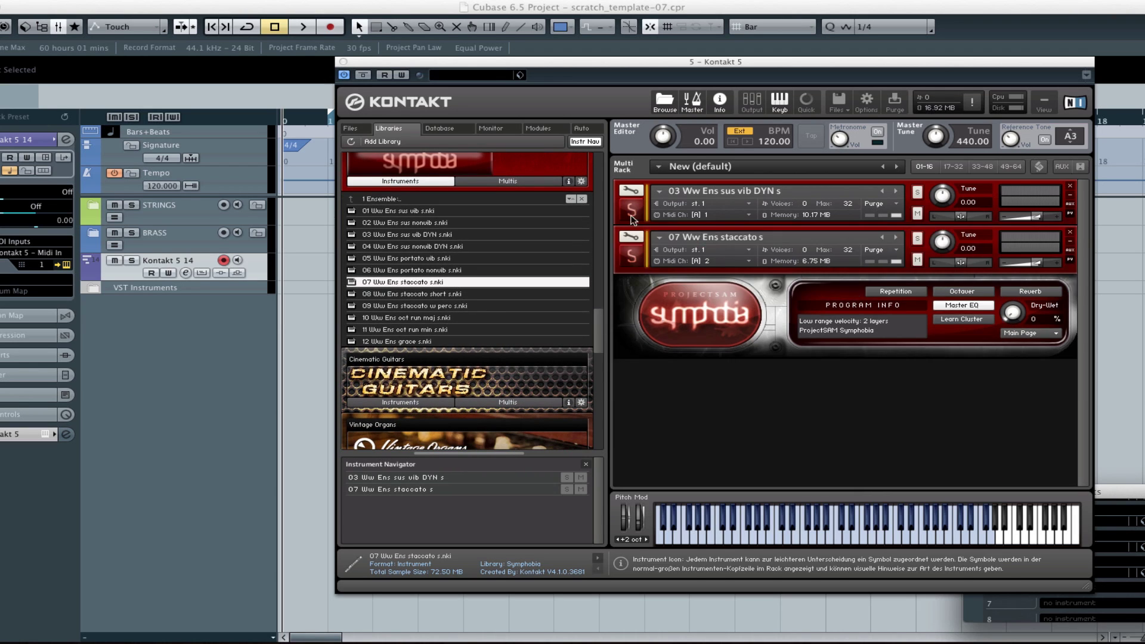
click(633, 258)
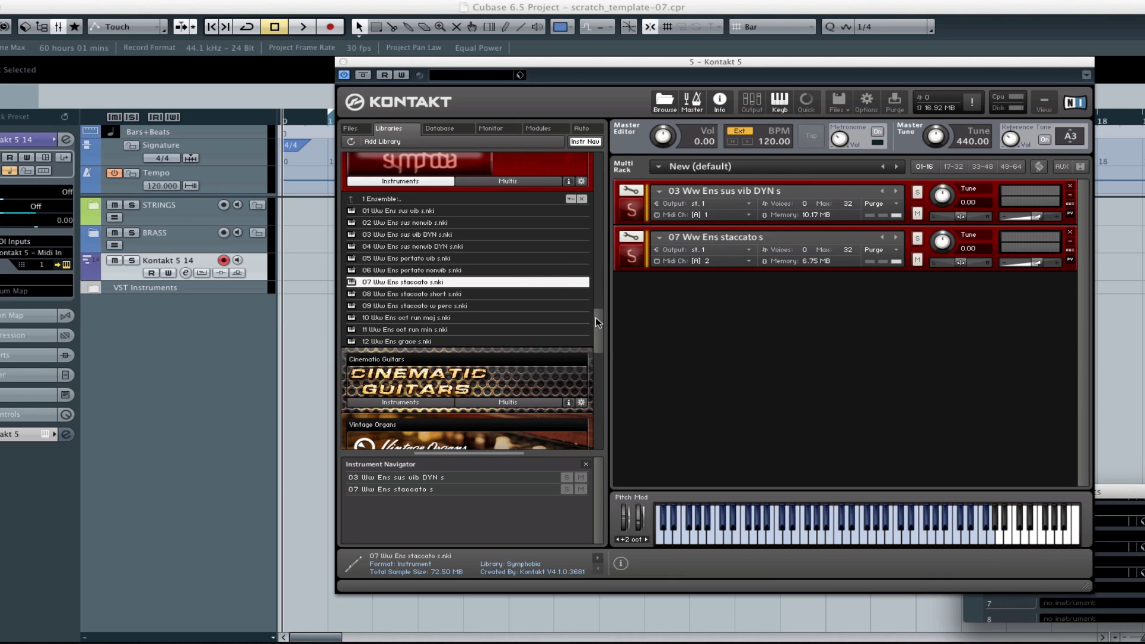
drag(597, 322, 592, 302)
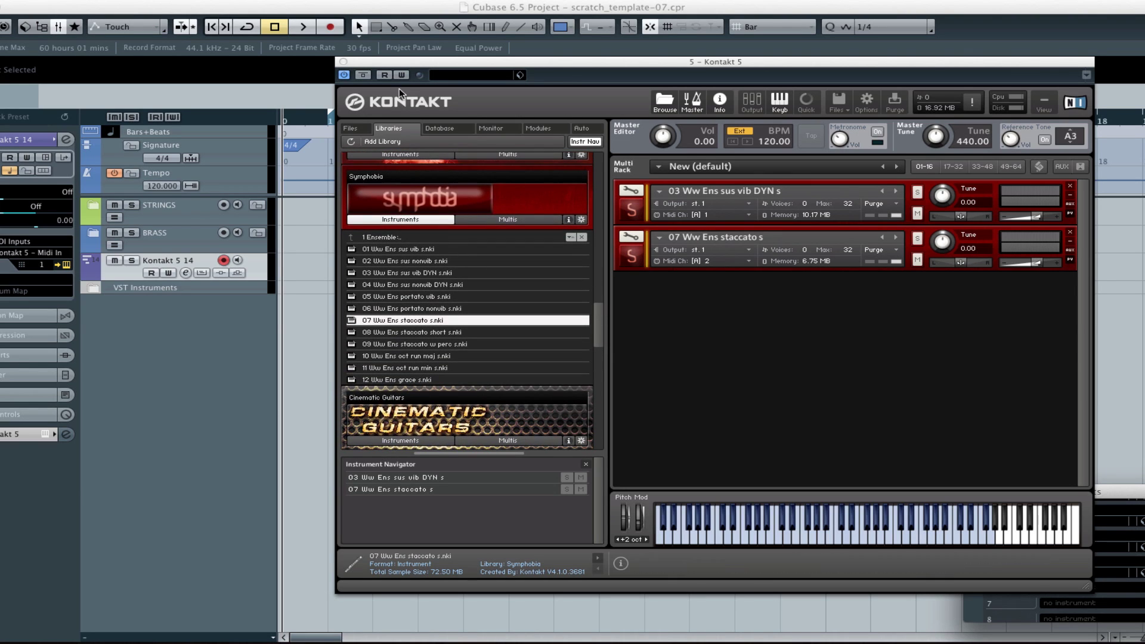
click(343, 62)
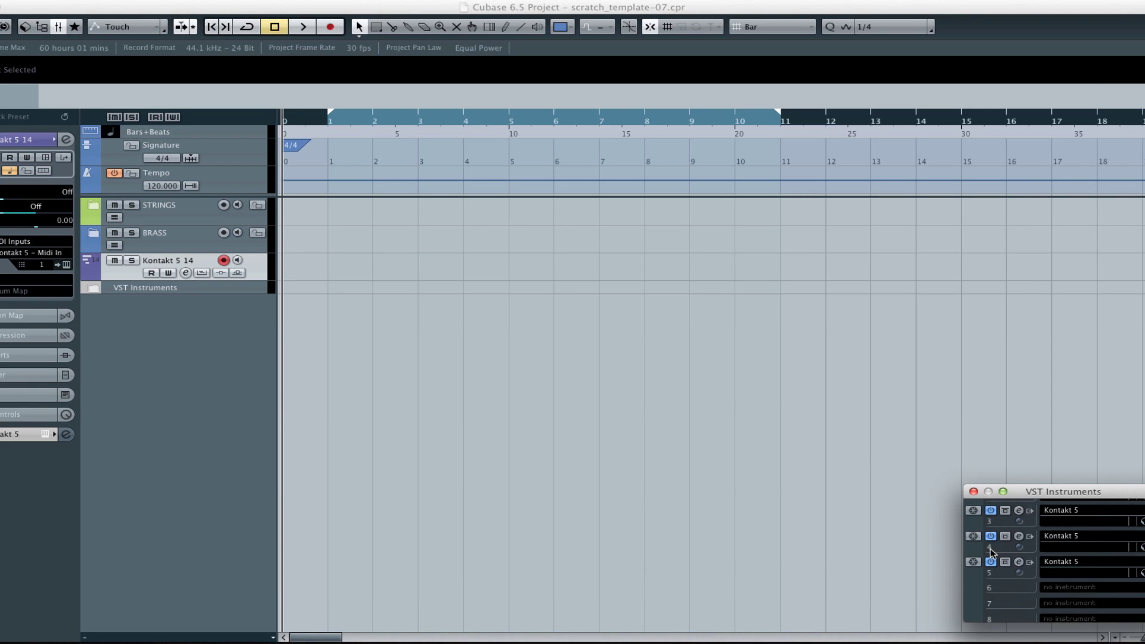
click(1078, 593)
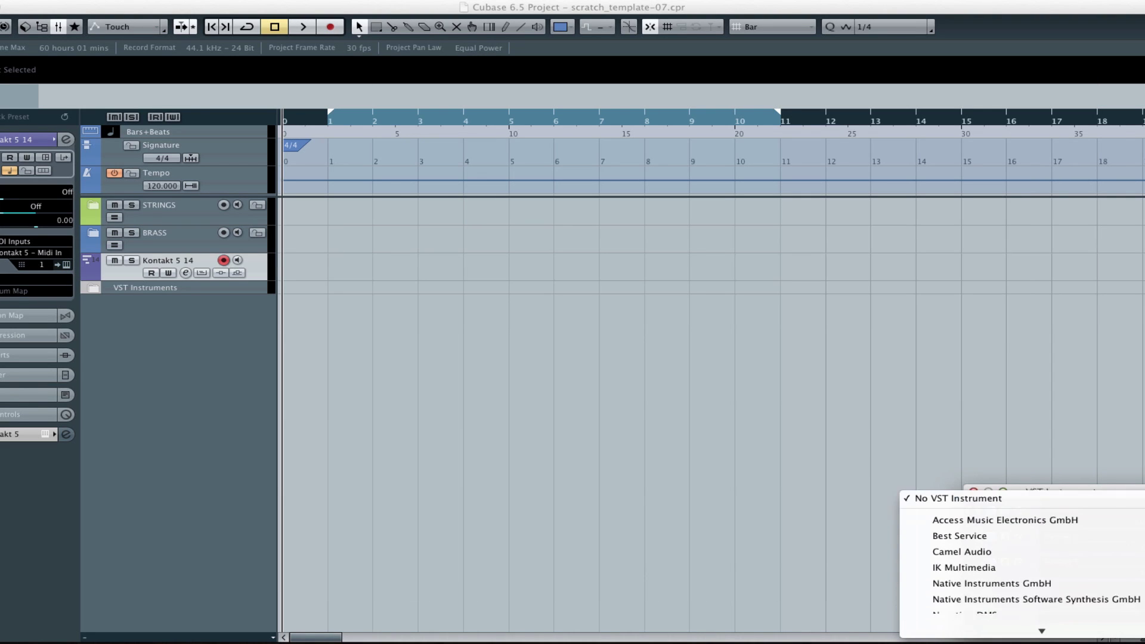
click(713, 448)
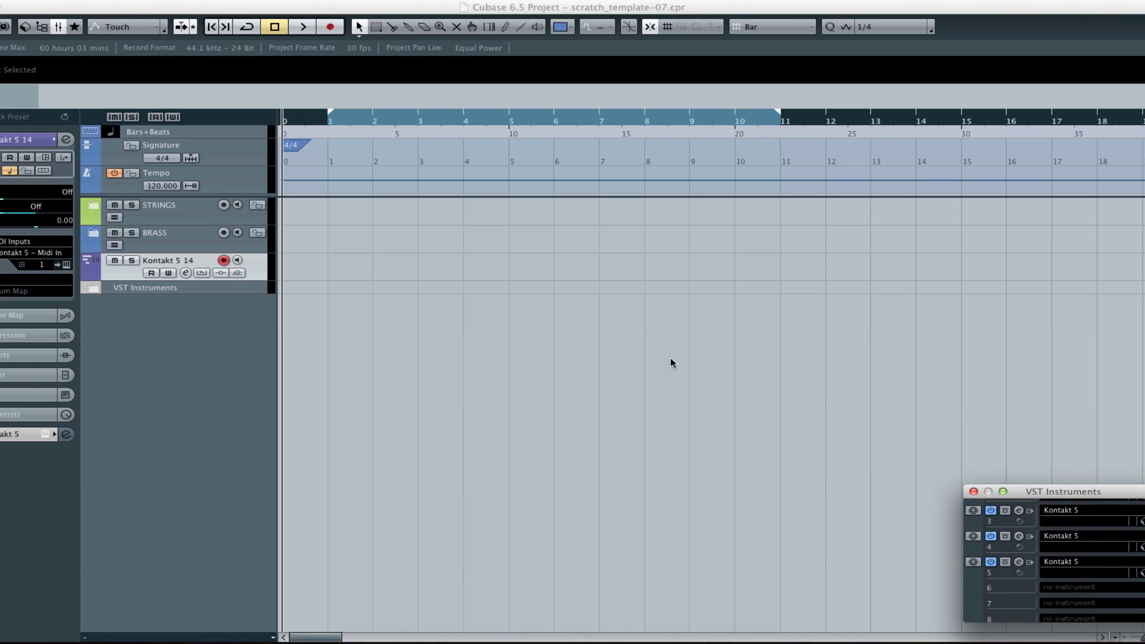
click(1019, 562)
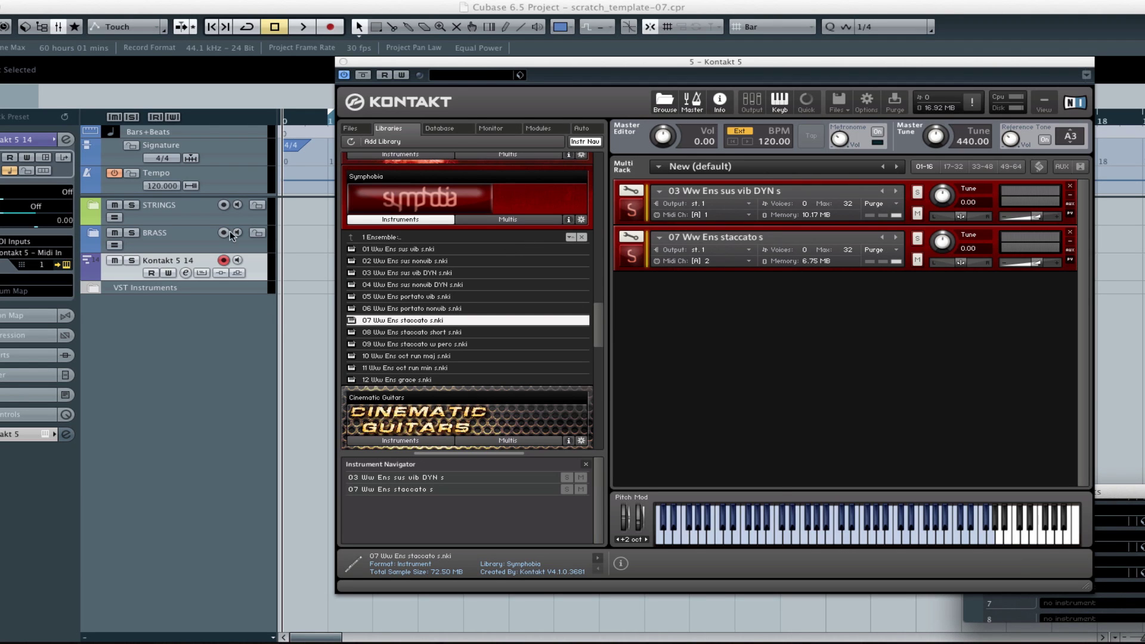
Step: Rename the Kontakt 5 14 track as SYM1 WW sus
double_click(159, 261)
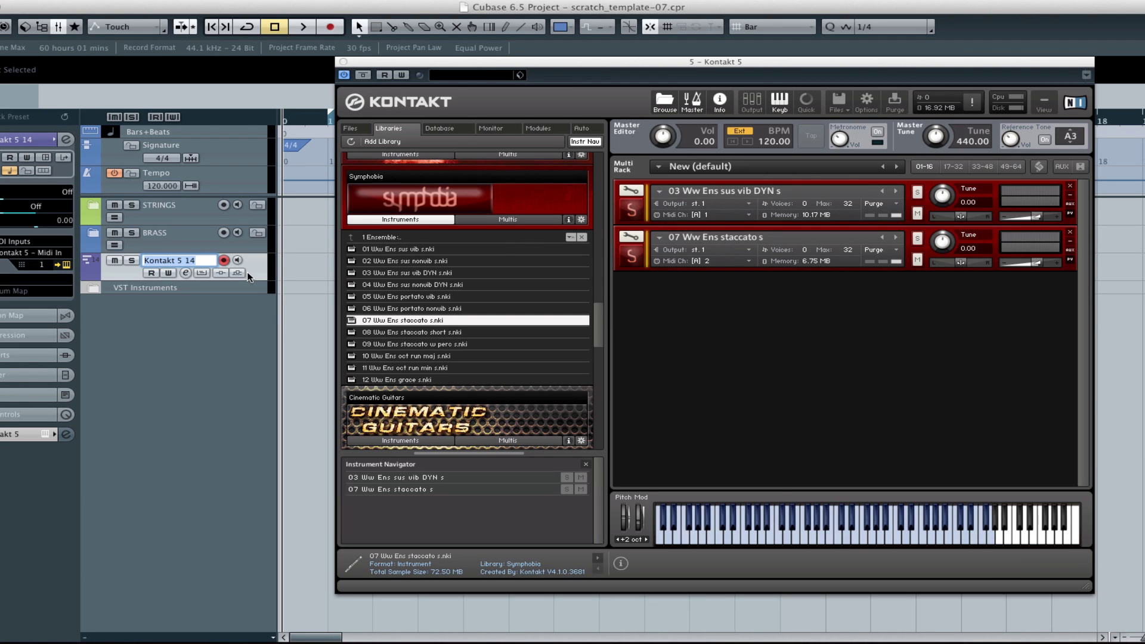
text(Sym)
key(BackSpace)
text(YM1 WW sus)
key(Return)
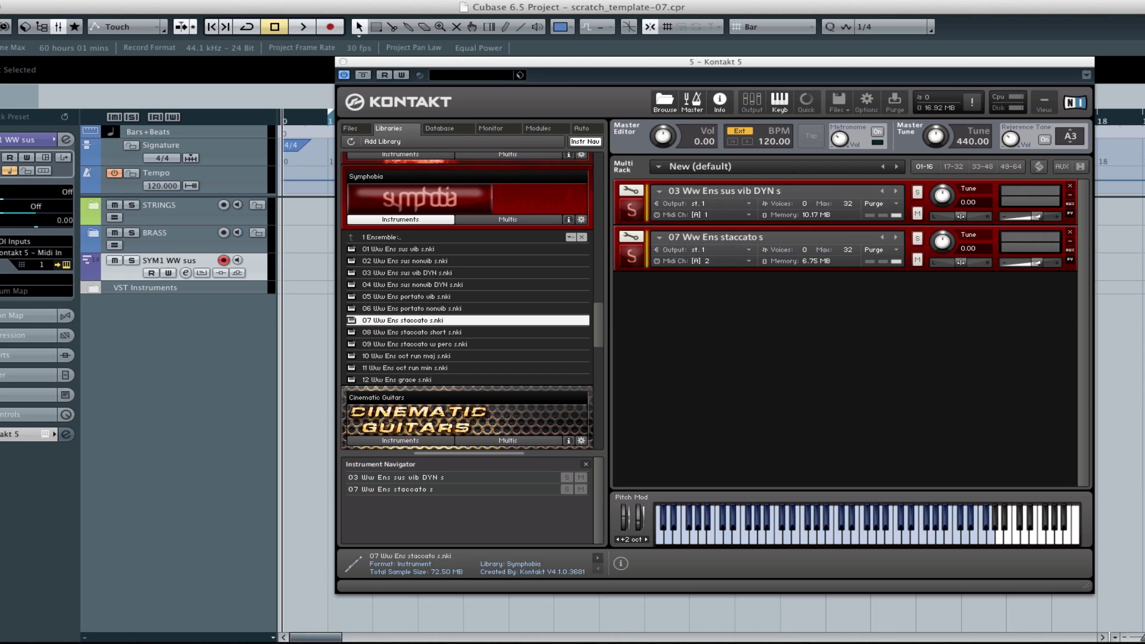
Step: Add a MIDI track routed to channel 2 of the fifth Kontakt 5 and name it SYM1 WW stac
key(t)
click(650, 207)
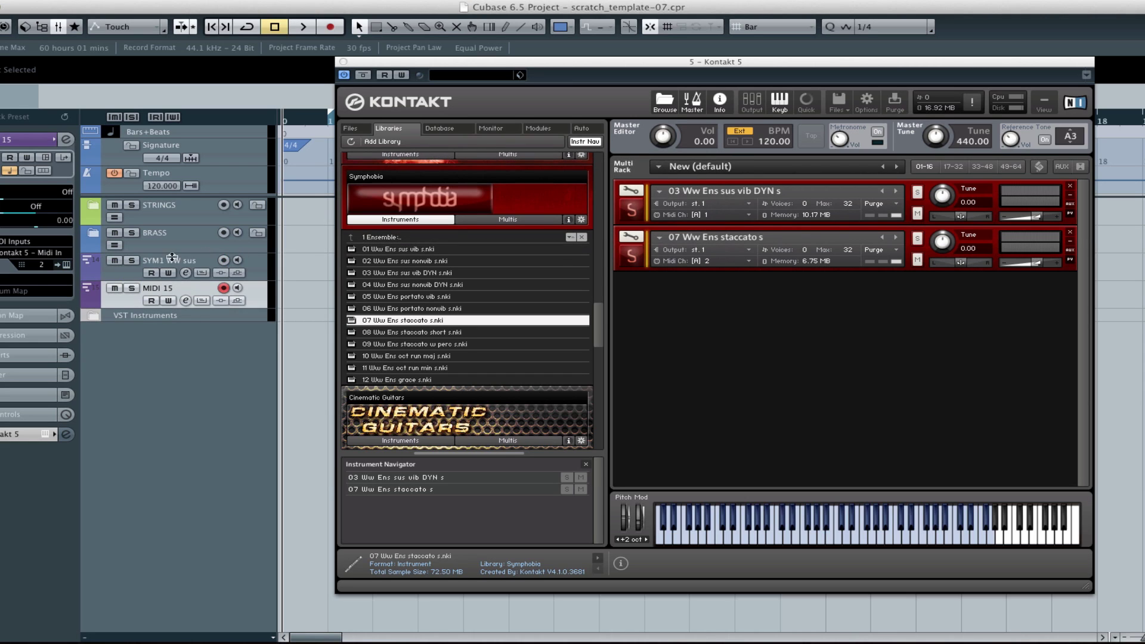
click(9, 252)
click(9, 273)
double_click(182, 289)
text(SY)
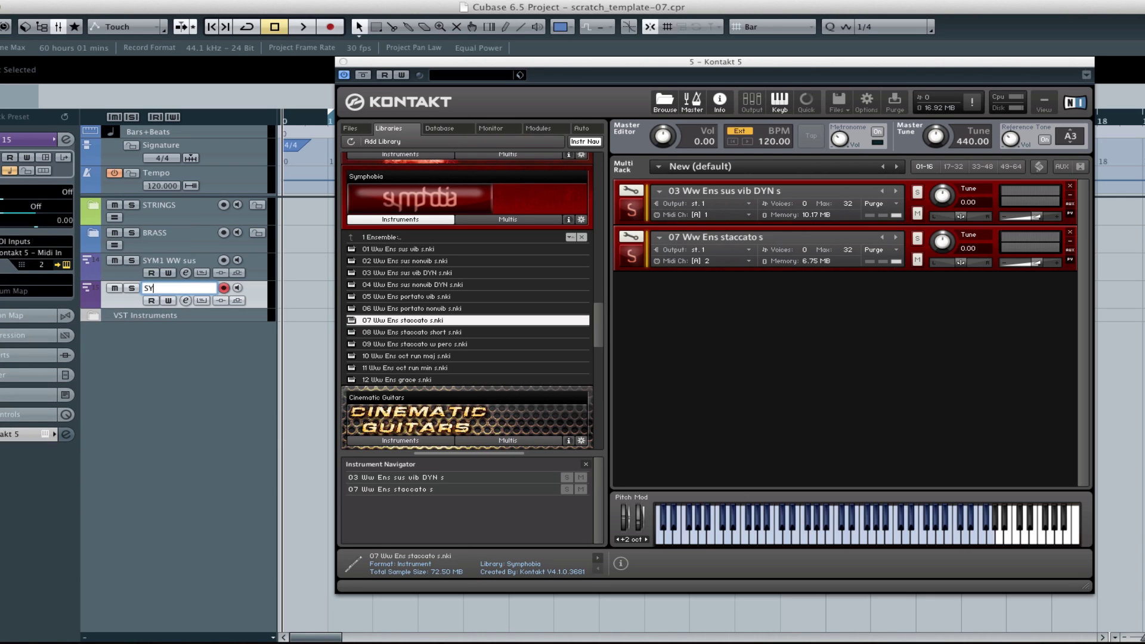
text(M1 WW stac)
key(Return)
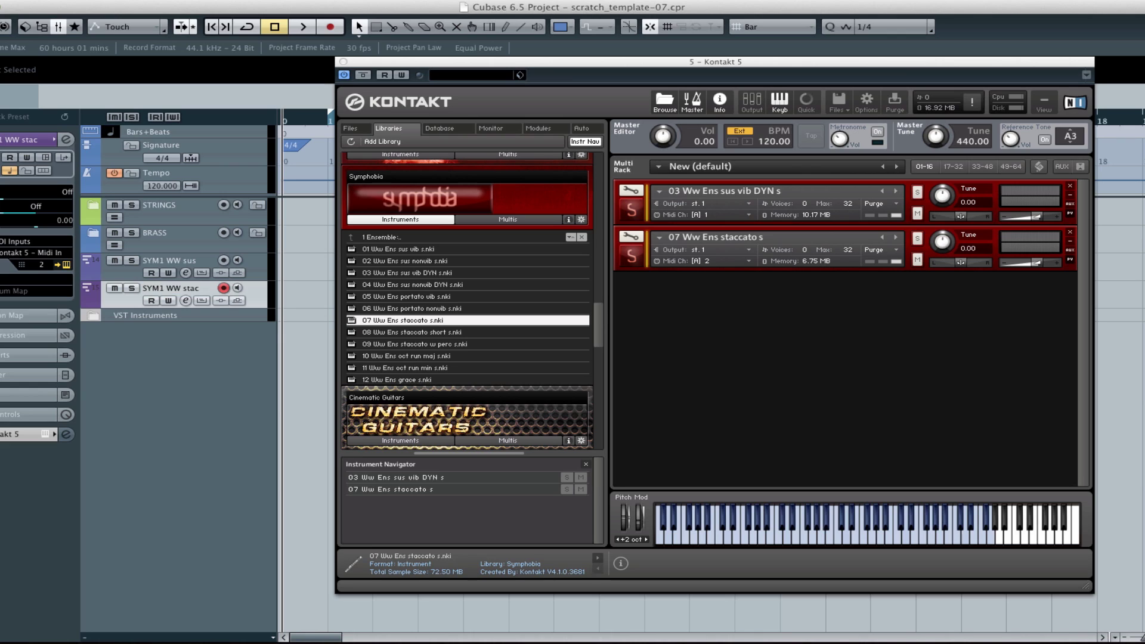
Step: Close the fifth Kontakt window and colour both the SYM1 WW sus and SYM1 WW stac tracks with Color 1
click(343, 62)
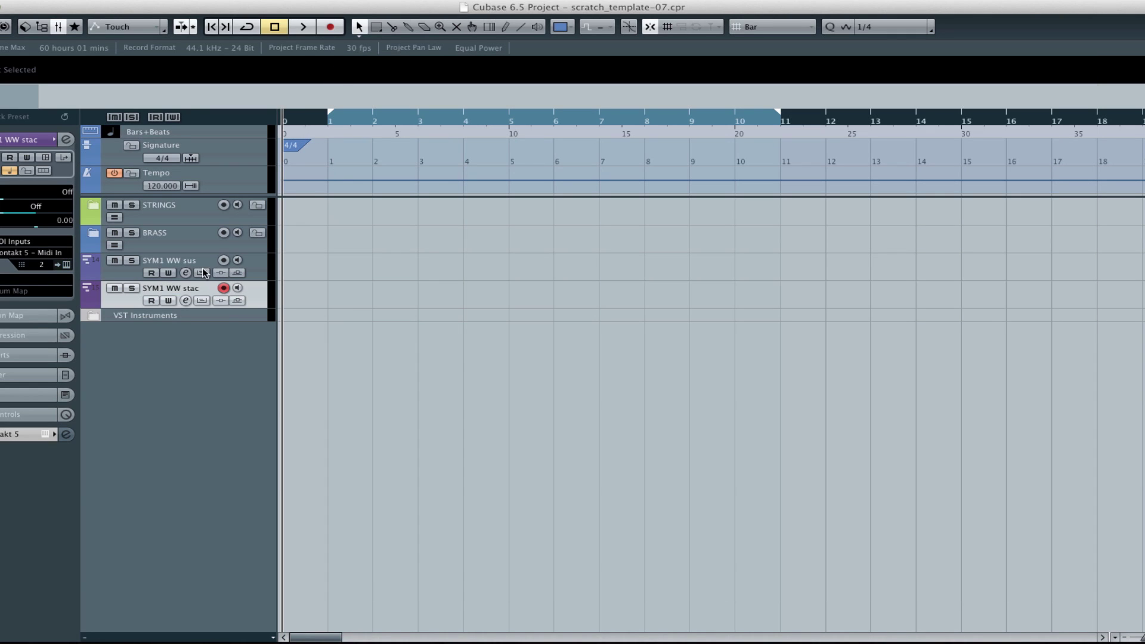
click(188, 263)
click(190, 290)
shift+click(193, 262)
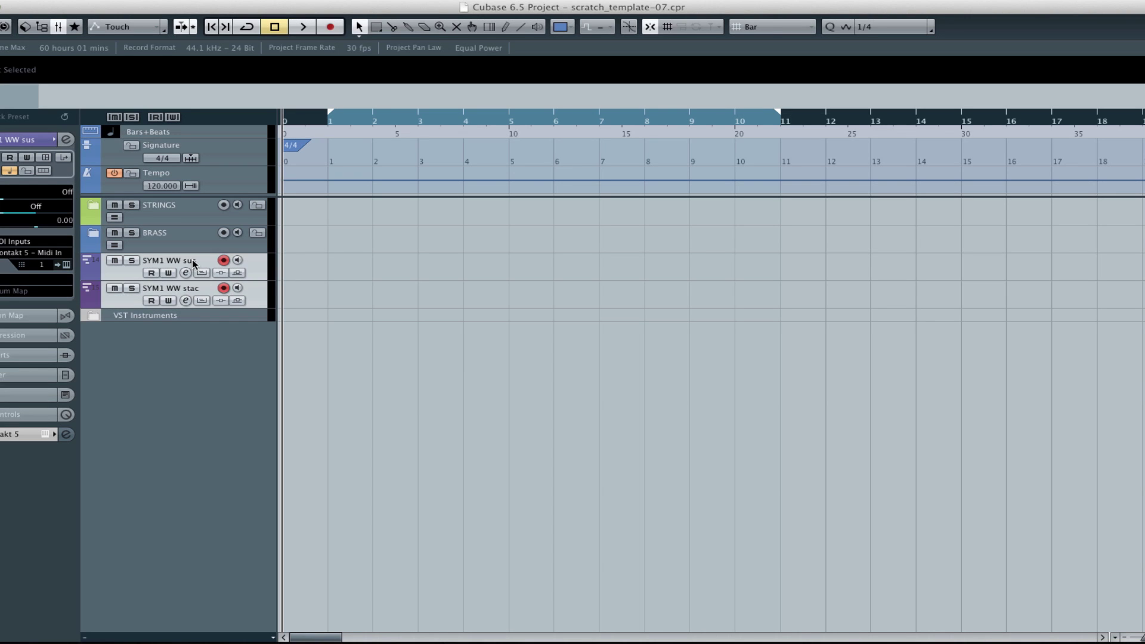
click(563, 28)
click(576, 44)
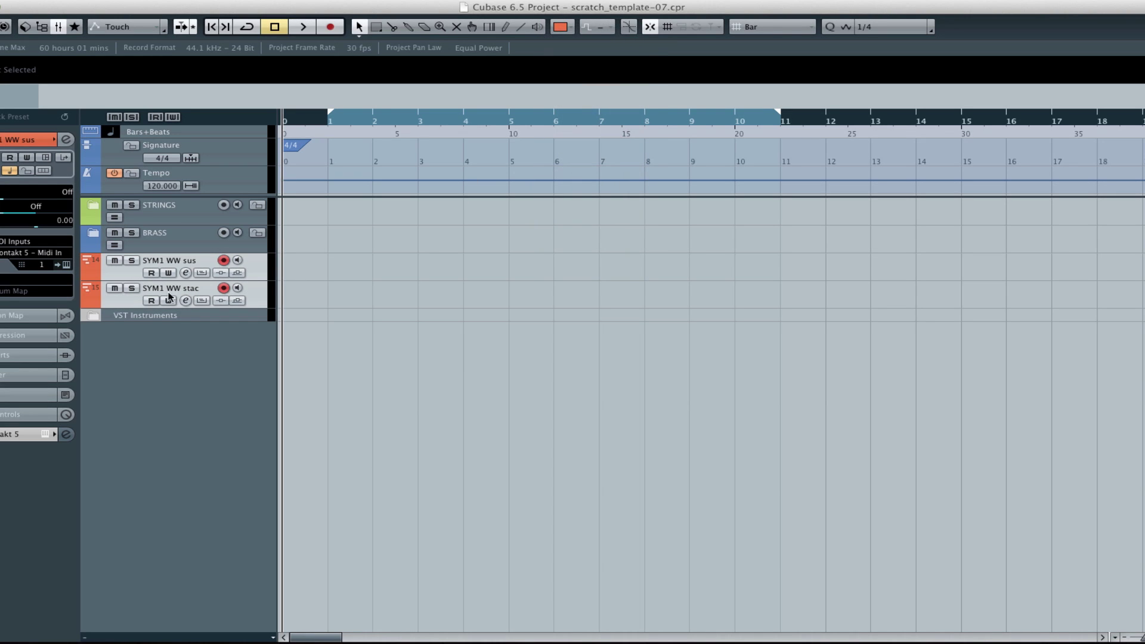
Step: Add a folder track, place it directly above SYM1 WW sus and colour it with Color 1
click(122, 303)
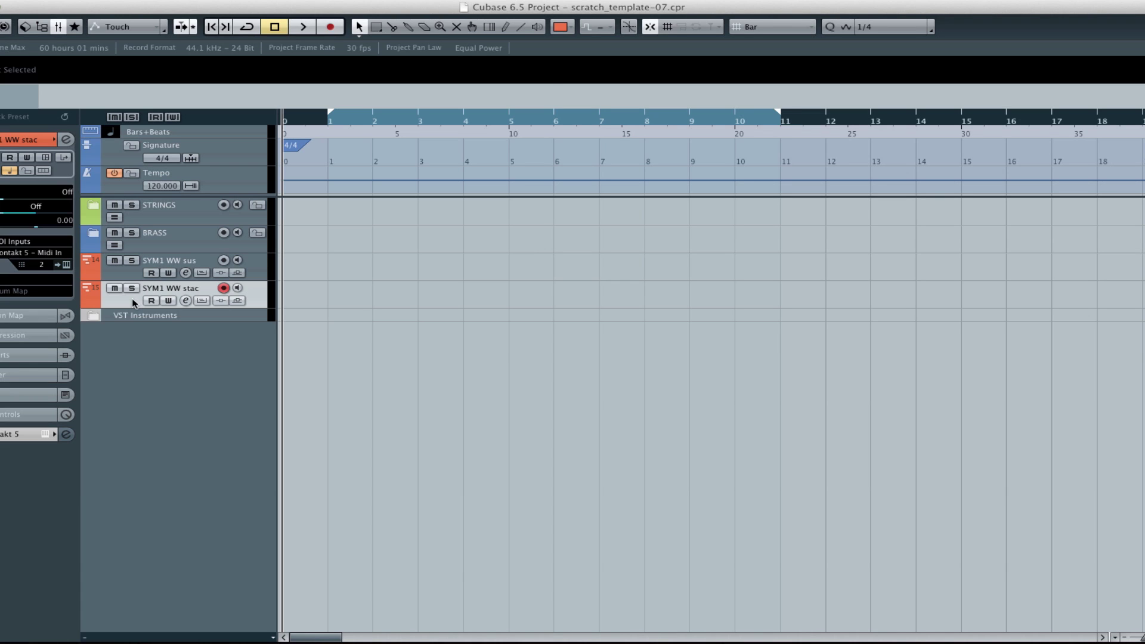
key(alt+f)
drag(182, 316, 178, 262)
click(570, 28)
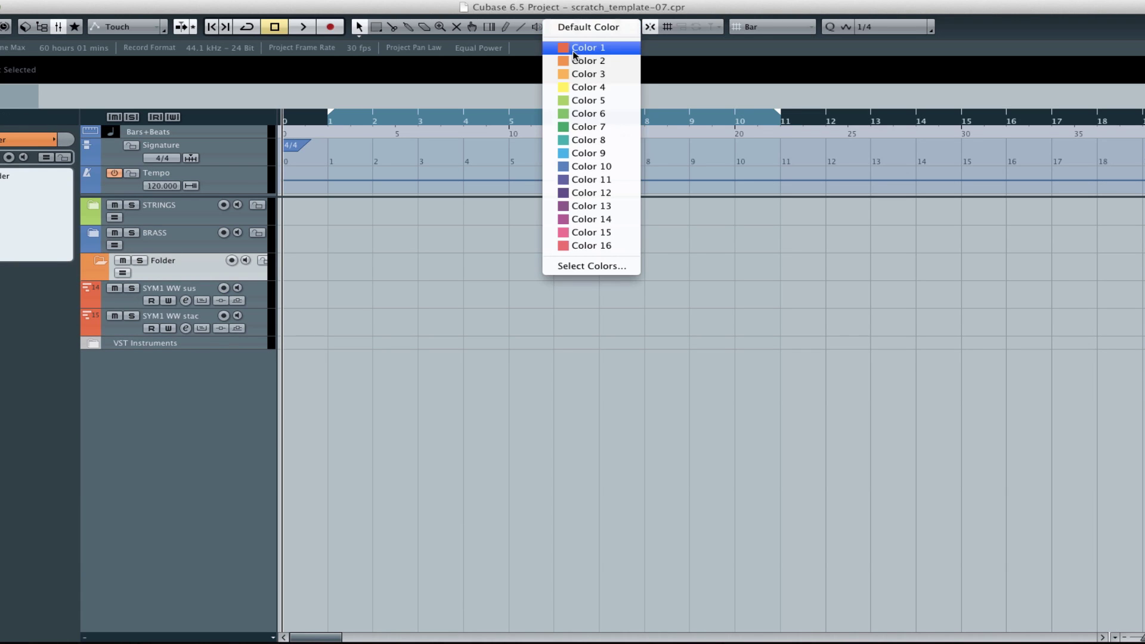
click(572, 49)
Step: Move both SYM1 WW tracks into the new folder and rename the folder WOODS
click(131, 300)
shift+click(133, 328)
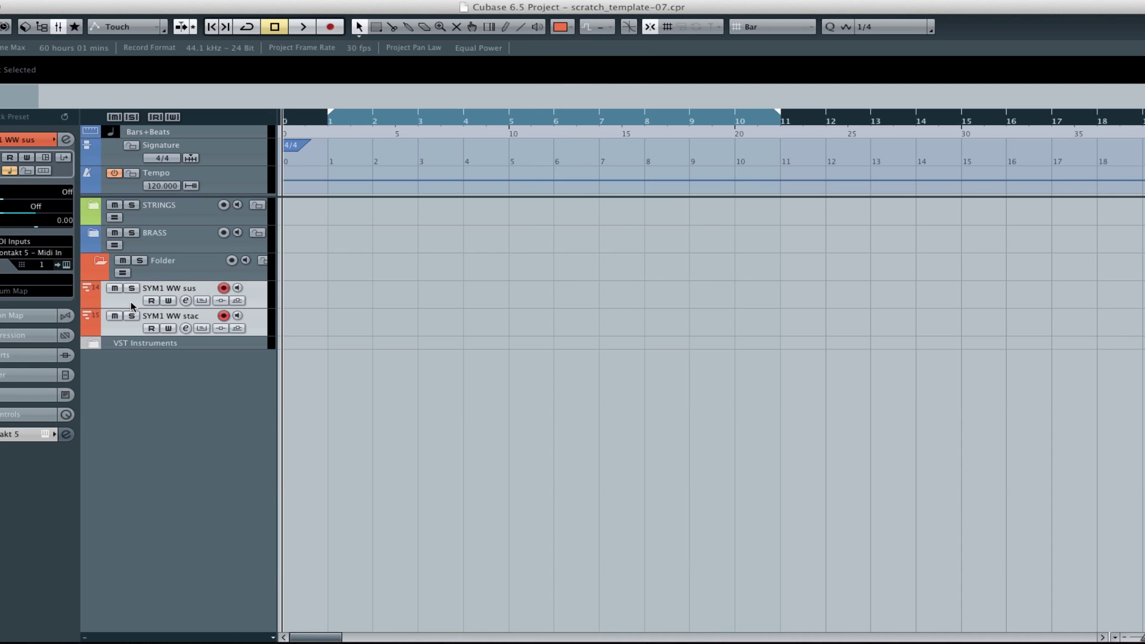
drag(132, 306, 154, 276)
double_click(167, 262)
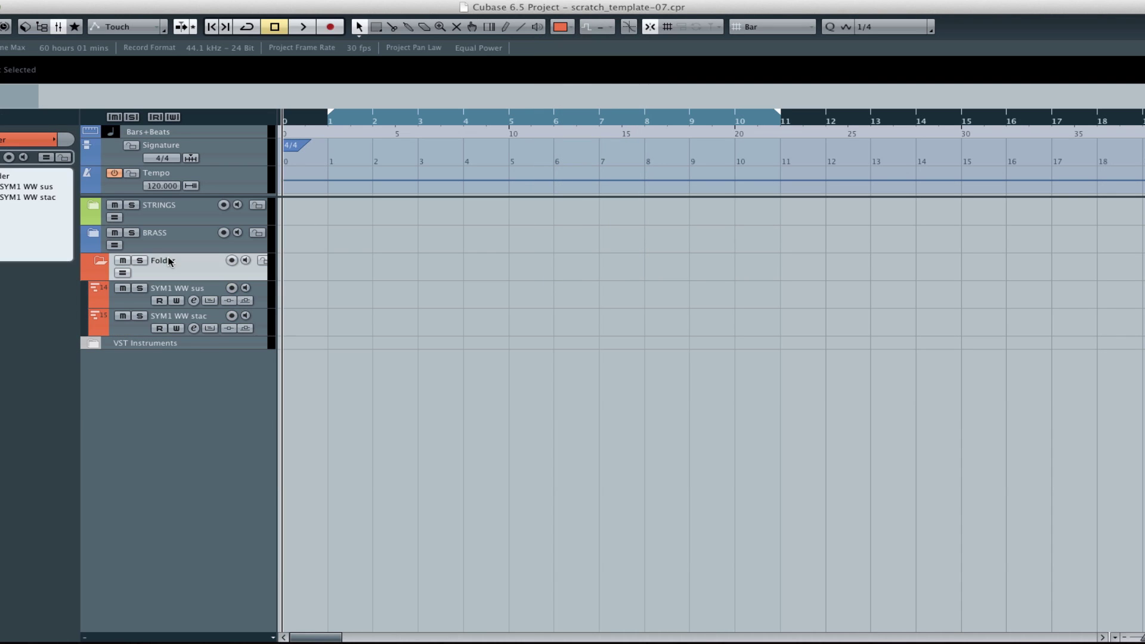
text(WOODS)
key(Return)
click(124, 303)
click(141, 328)
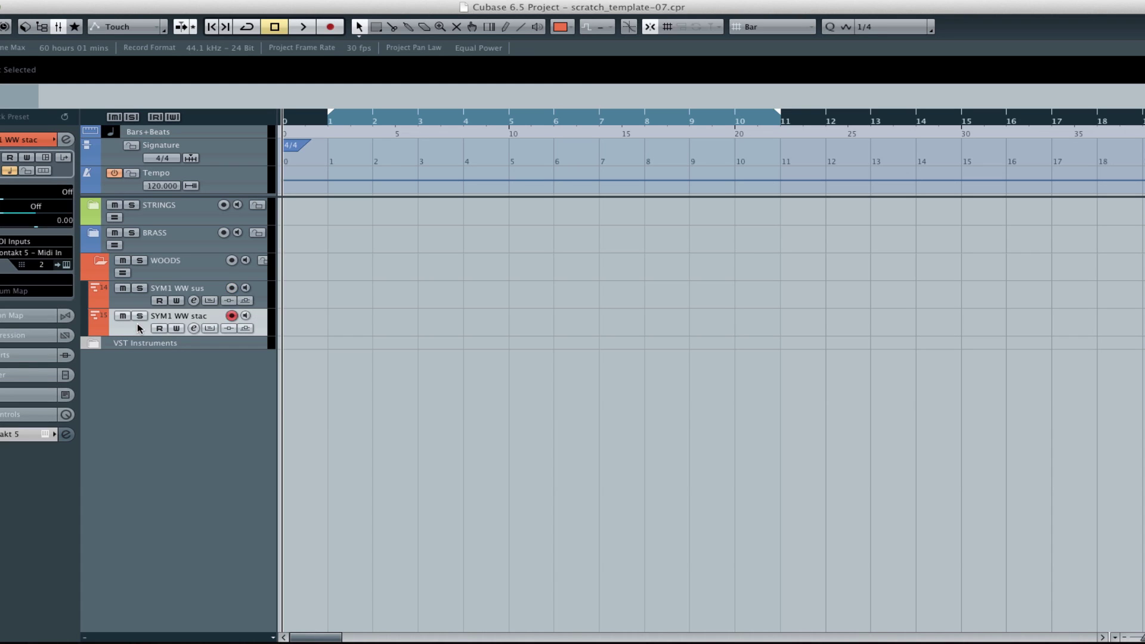
click(169, 276)
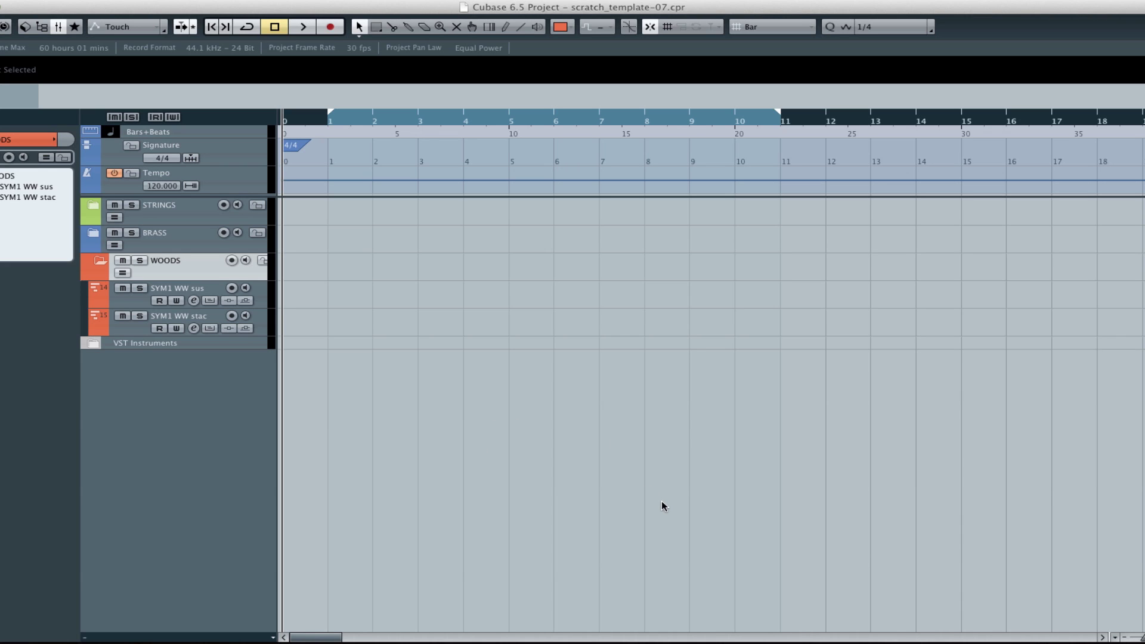
Step: Load a Kontakt 5 into VST instrument slot 6 and create its assigned MIDI track
key(F11)
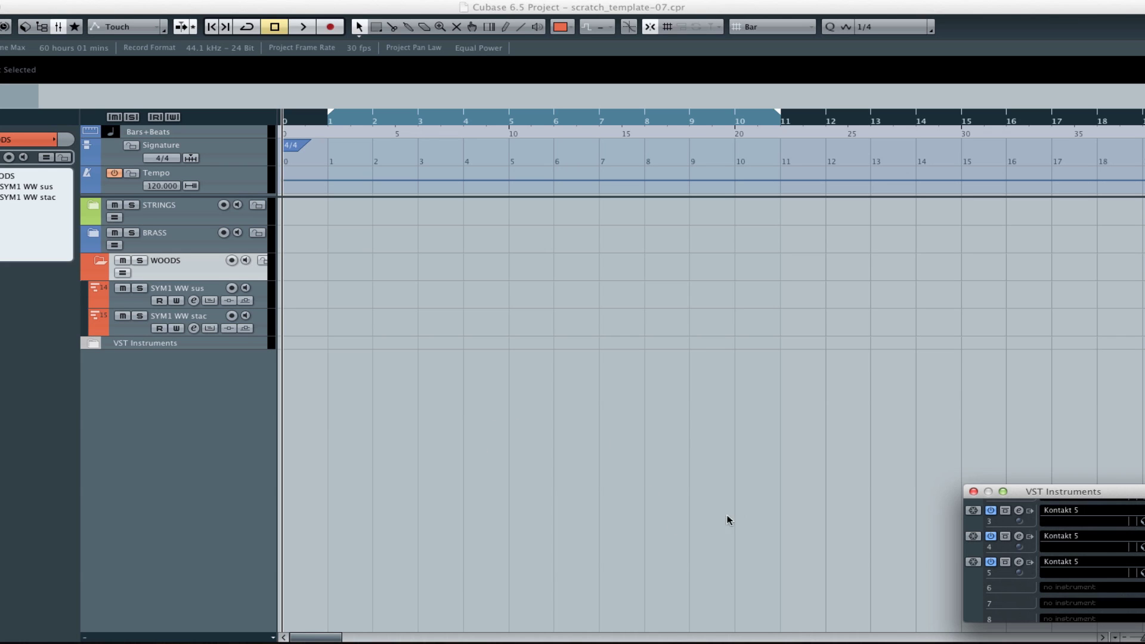
click(1054, 587)
mouse_move(1030, 514)
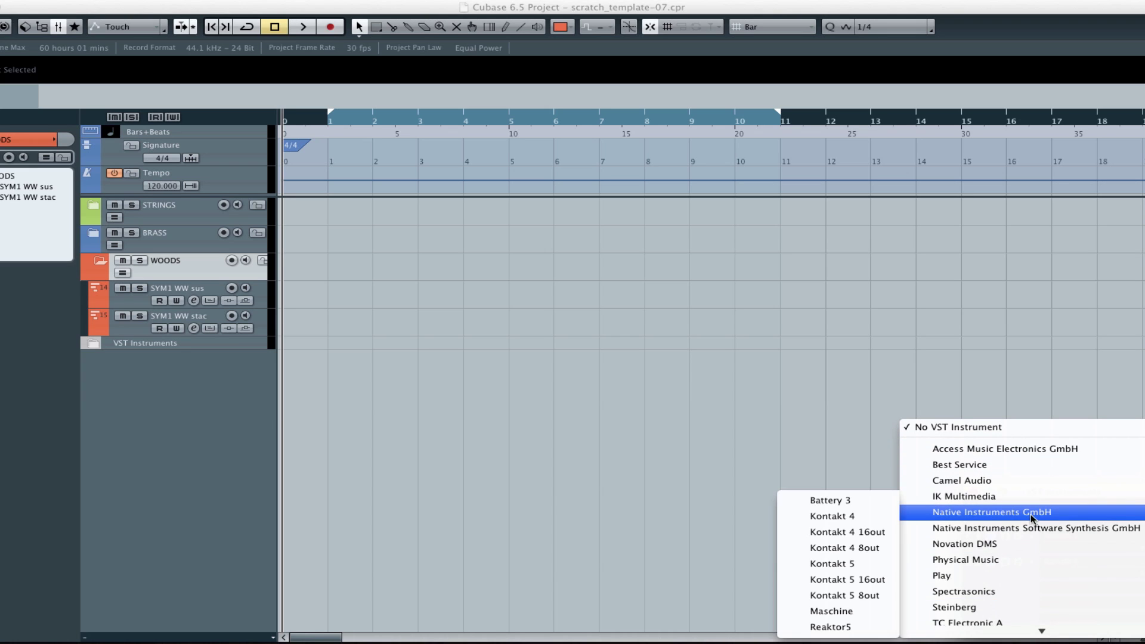
click(855, 563)
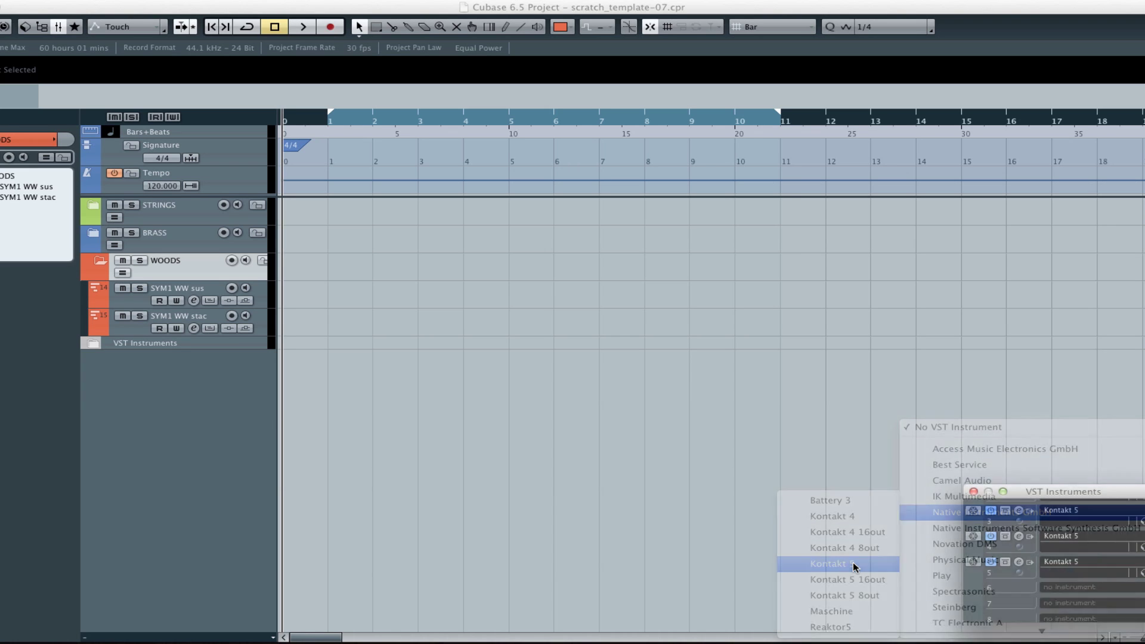
click(711, 223)
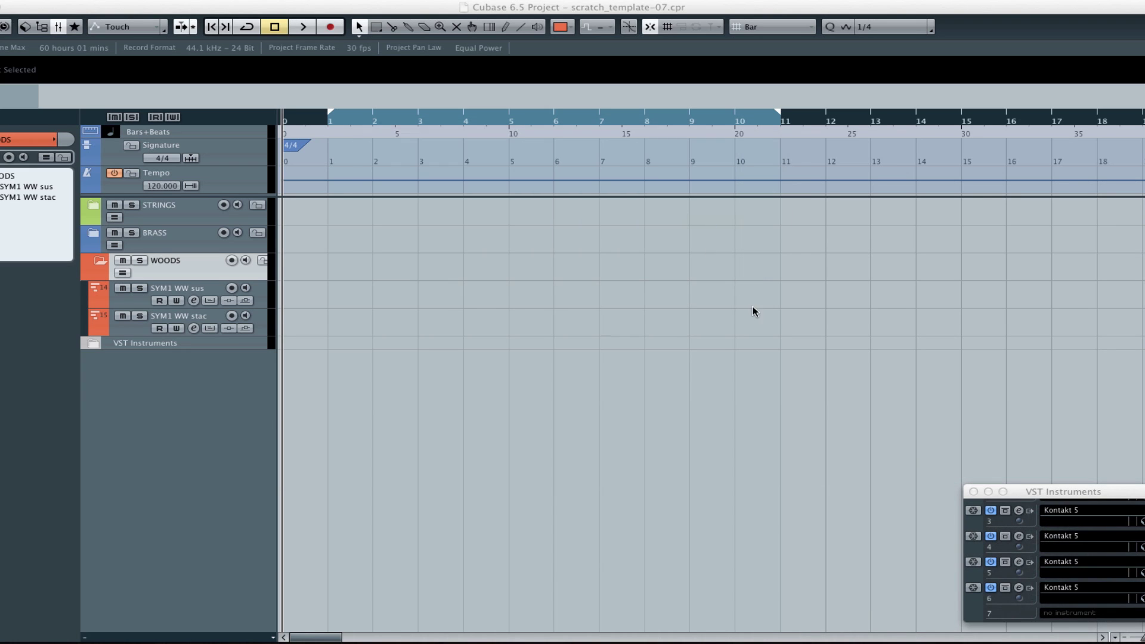
Step: Browse Albion's orchestral instruments to the WW Hi folder in the sixth Kontakt
drag(835, 78, 511, 70)
click(447, 345)
scroll(474, 358, down, 3)
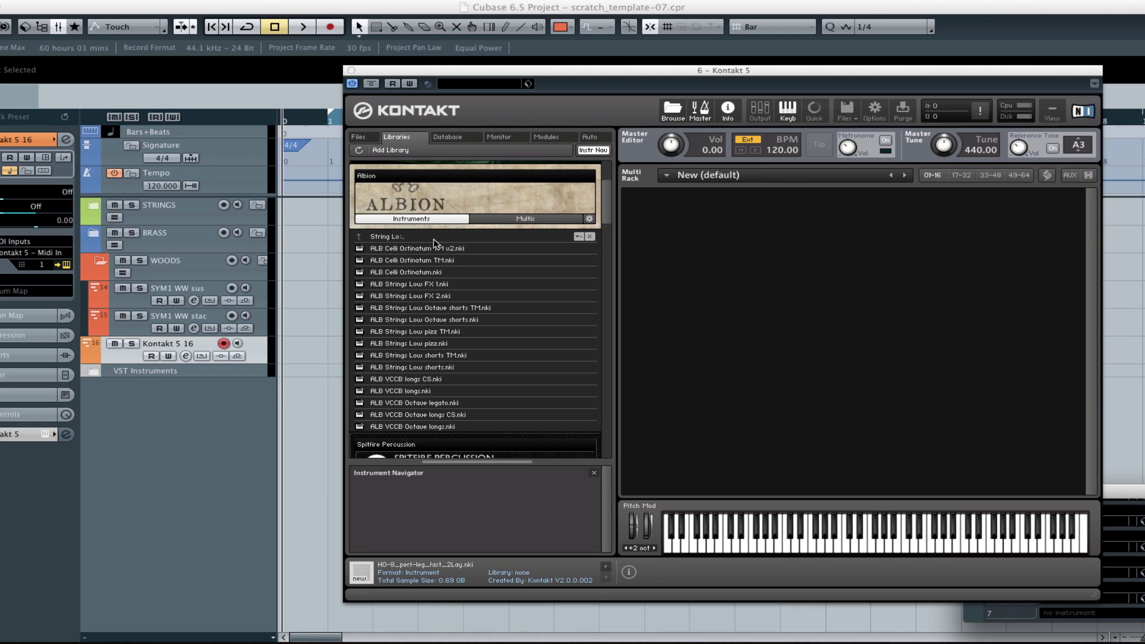
click(408, 238)
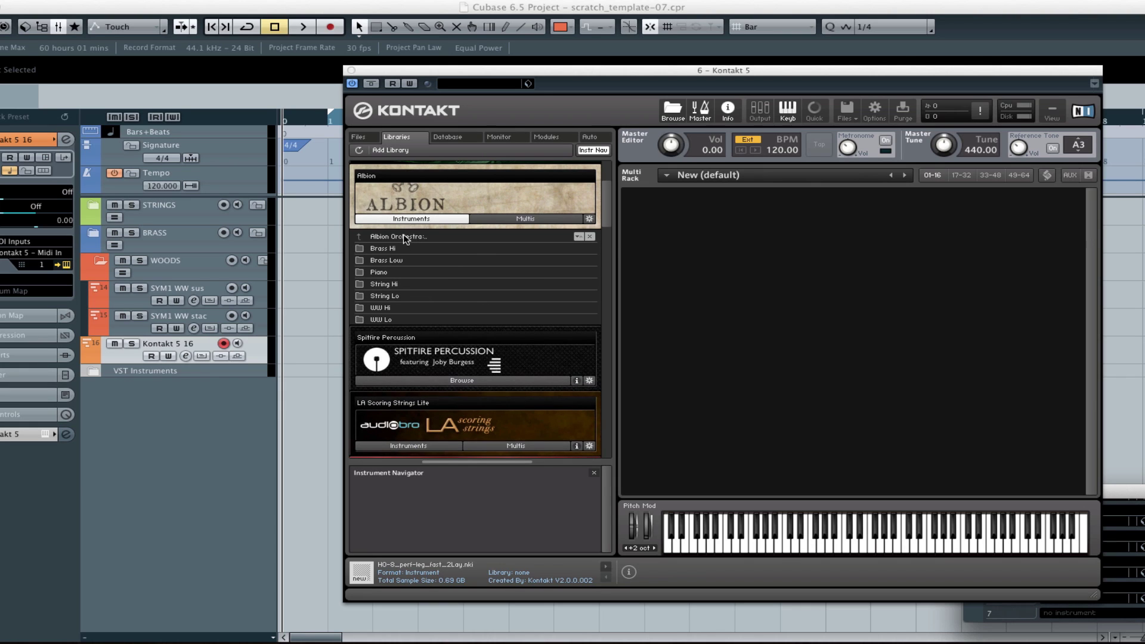
click(399, 306)
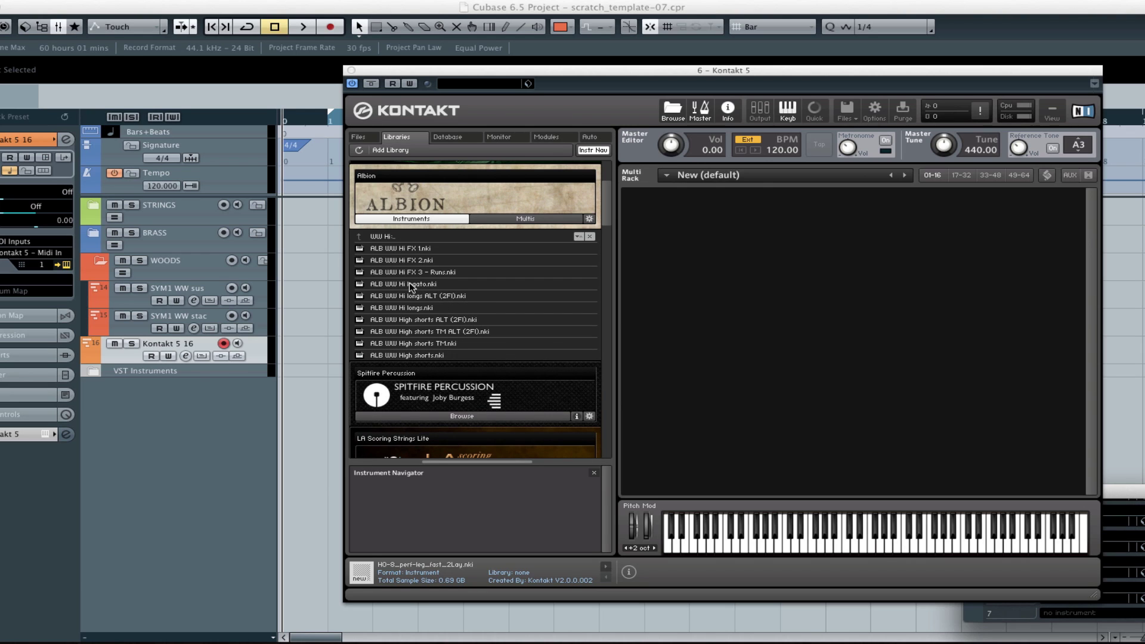
Step: Load ALB WW Hi legato into the sixth Kontakt's rack and enable its C and A mic positions
drag(416, 284, 798, 285)
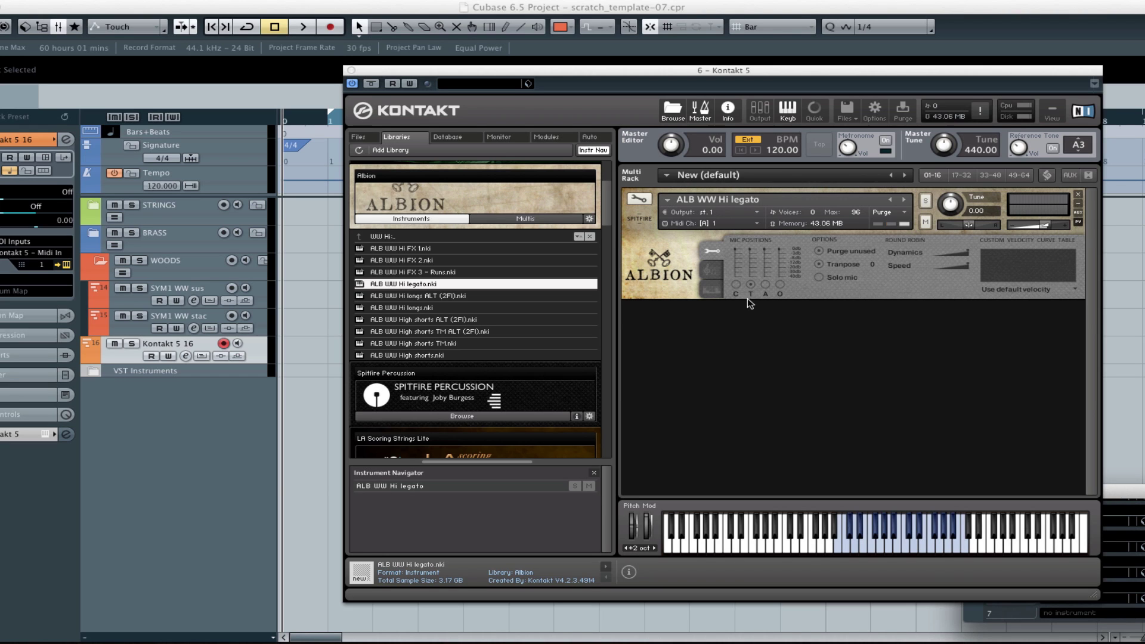
click(736, 285)
click(765, 284)
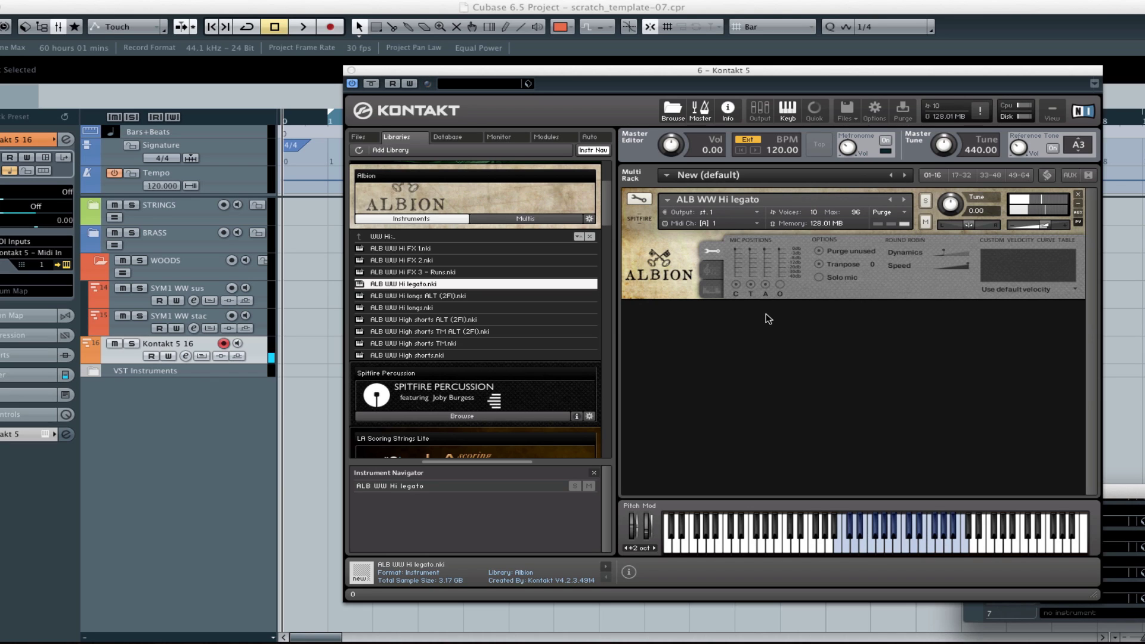
Step: Close the plug-in windows, colour the Kontakt 5 16 track with Color 1 and move it into the WOODS folder
click(351, 70)
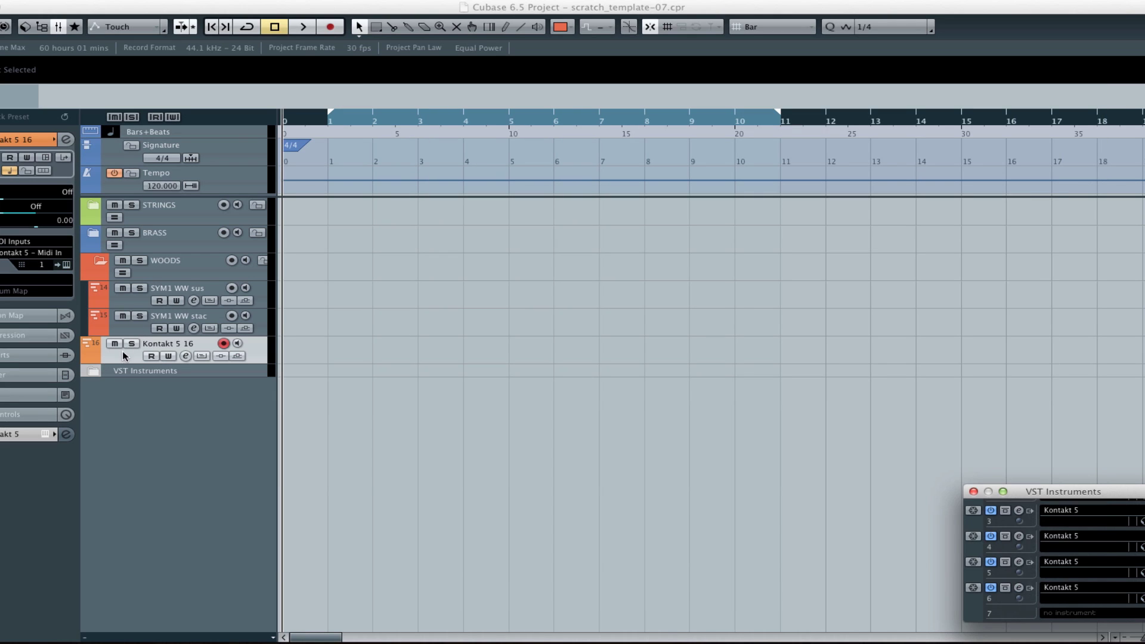
key(F11)
click(563, 27)
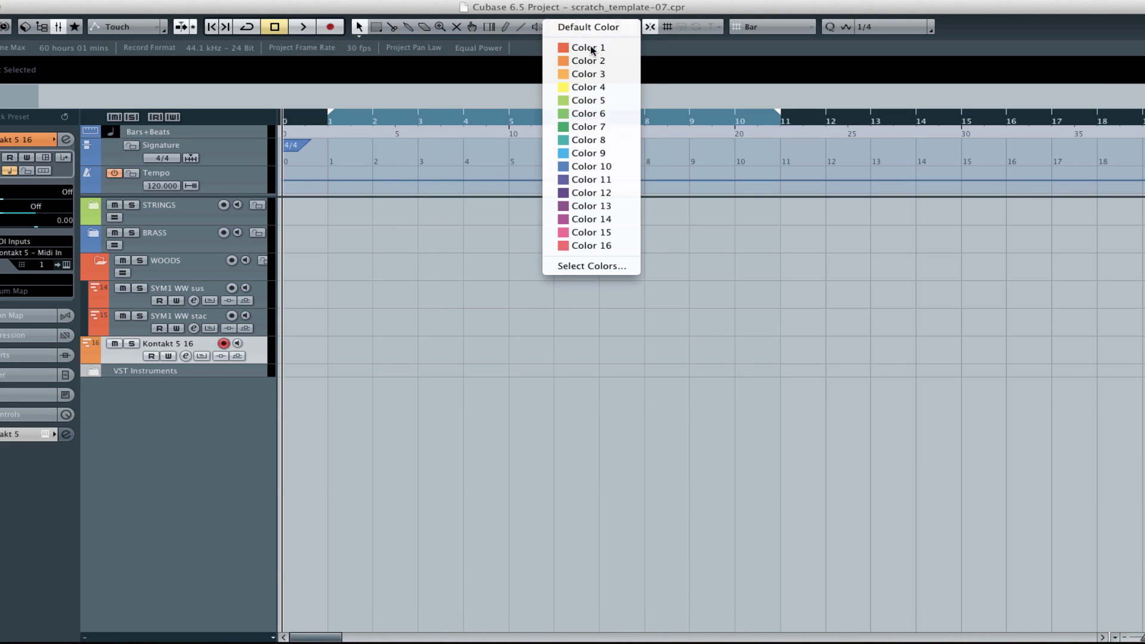
click(590, 48)
drag(150, 282, 151, 282)
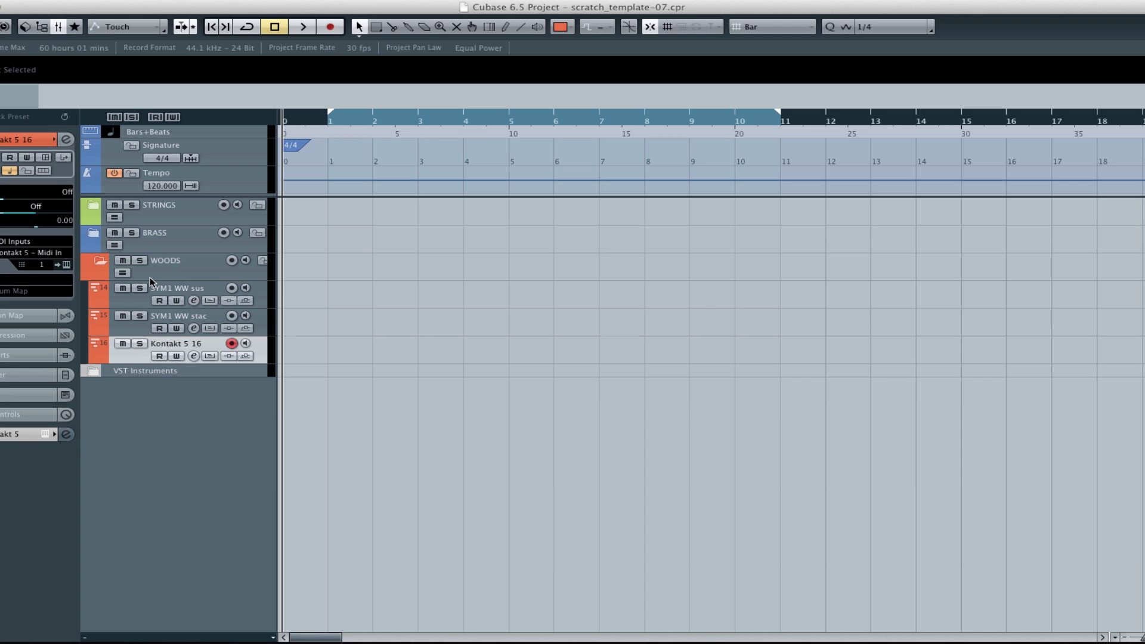
Step: Rename the Kontakt 5 16 track as ALB WW hi leg and save the project as new version scratch_template-08
double_click(176, 345)
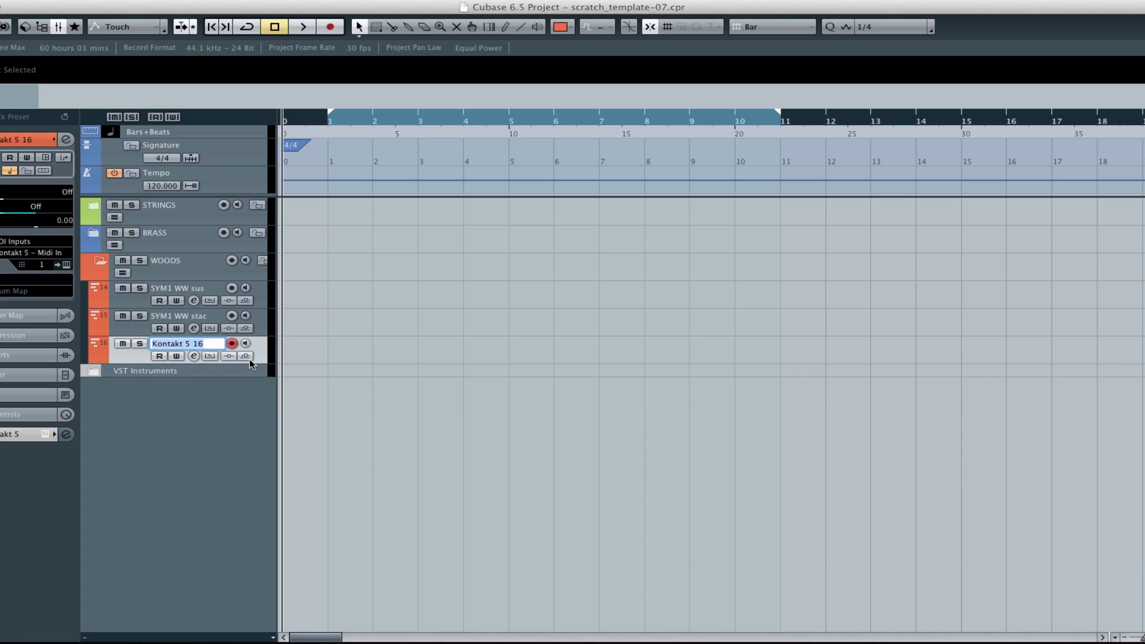
text(ALB)
text( WW)
text( hi su)
text(leg)
key(Return)
key(super+alt+s)
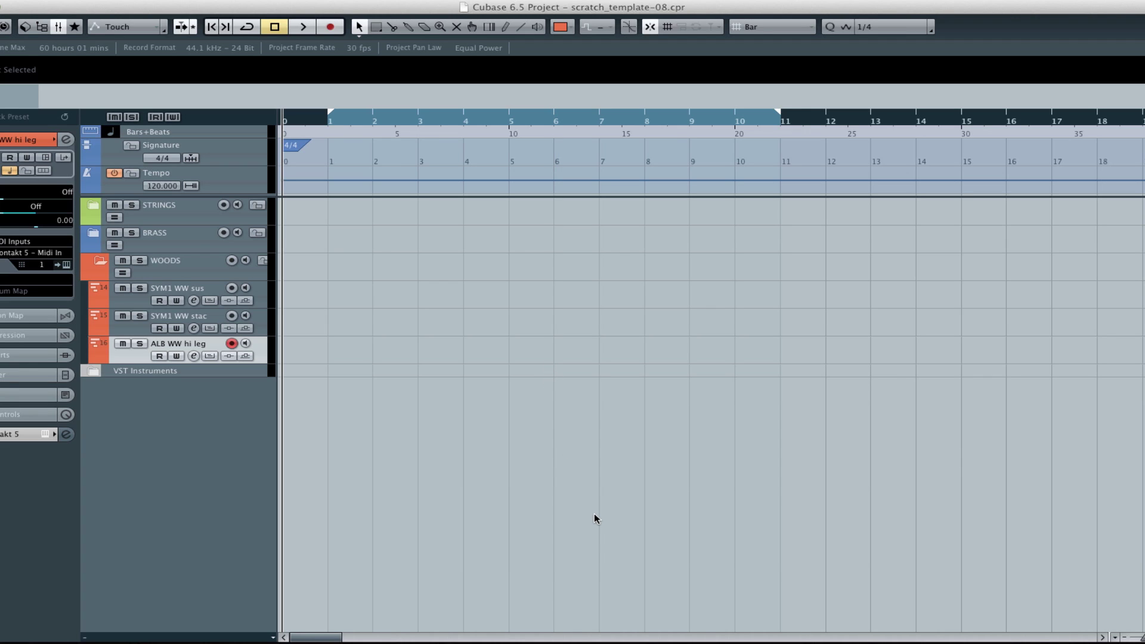
Step: Load VSL's Vienna Instruments into VST instrument slot 7 and create its assigned MIDI track
key(F11)
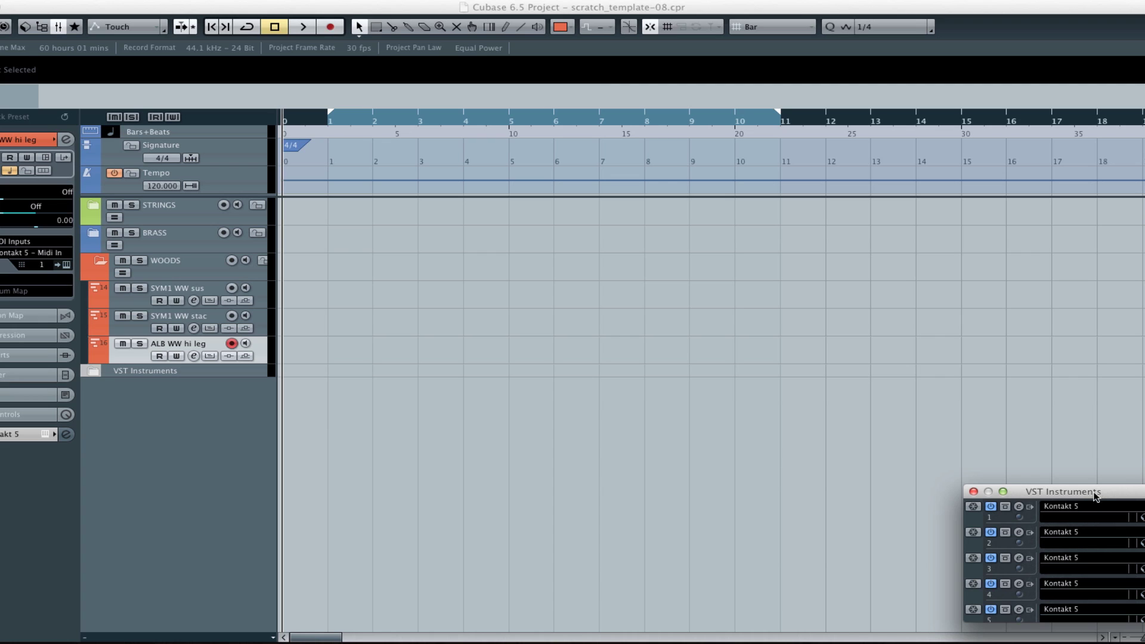
drag(1095, 495, 1095, 487)
scroll(1029, 558, down, 4)
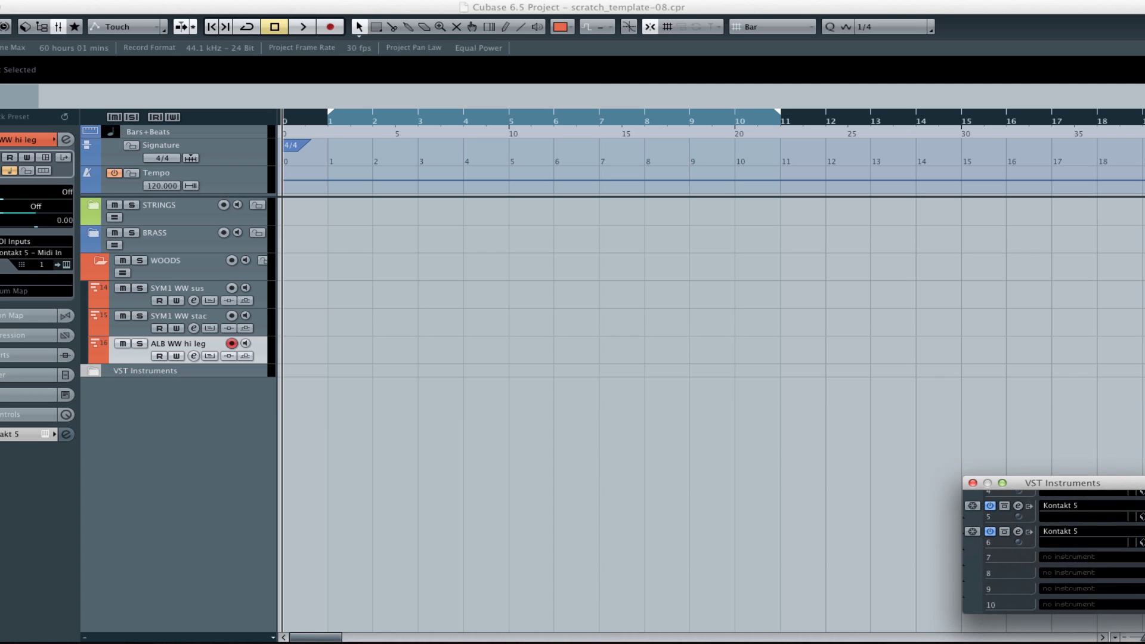
click(1054, 560)
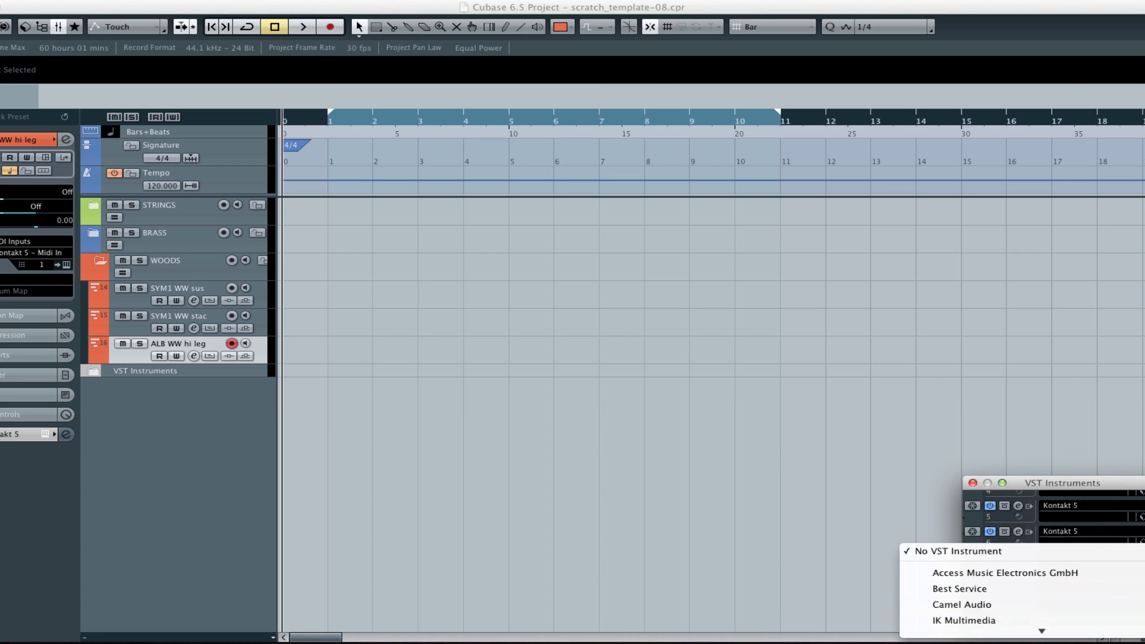
mouse_move(995, 634)
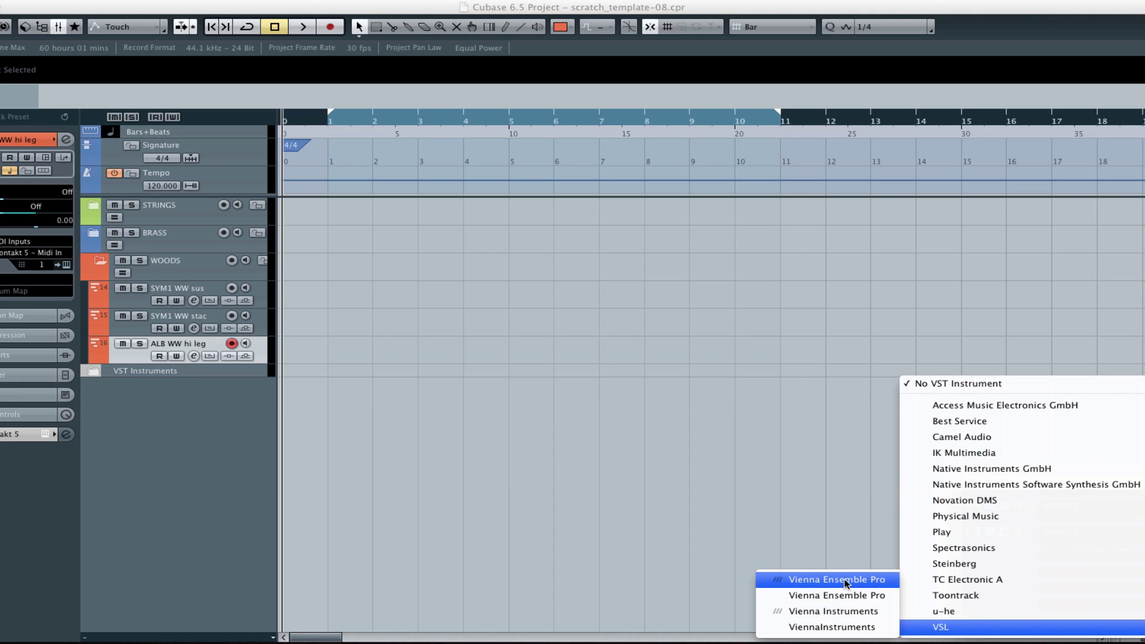
click(835, 613)
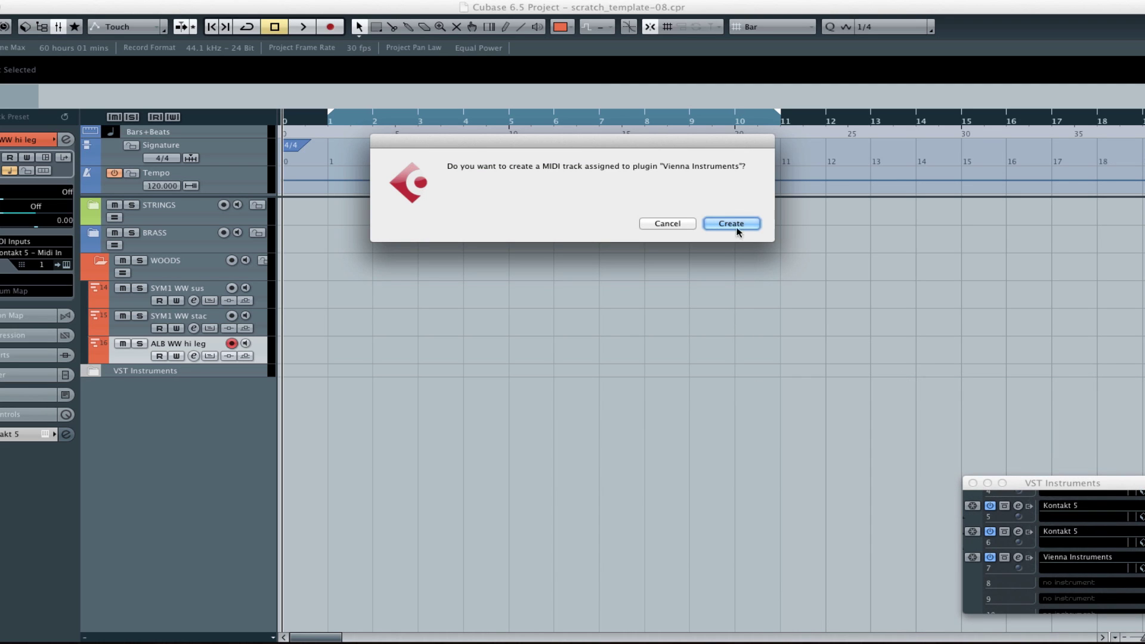
click(733, 221)
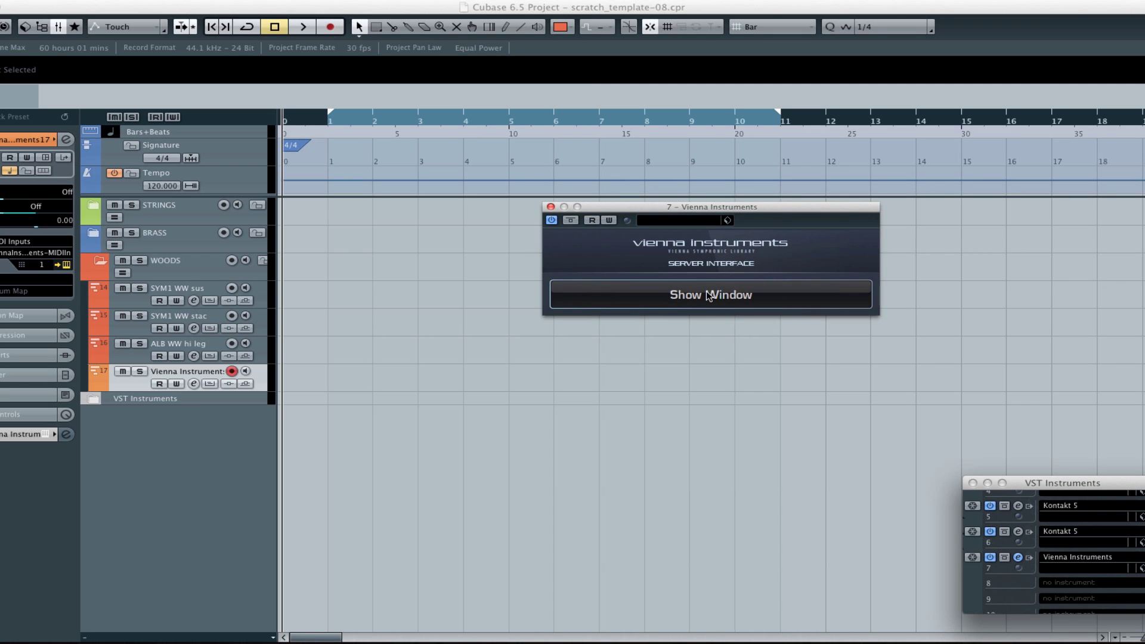
Step: Open the Vienna Instruments window and assign the Special Edition flute patch 14S FL1 legato to matrix cell 1A
click(695, 296)
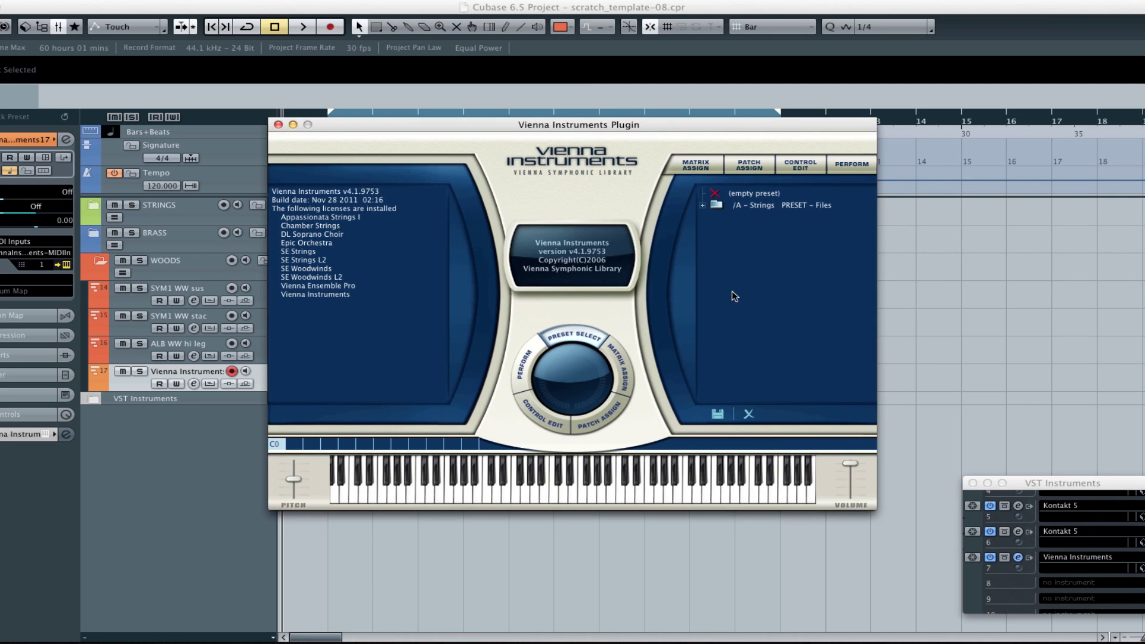
drag(655, 132, 667, 146)
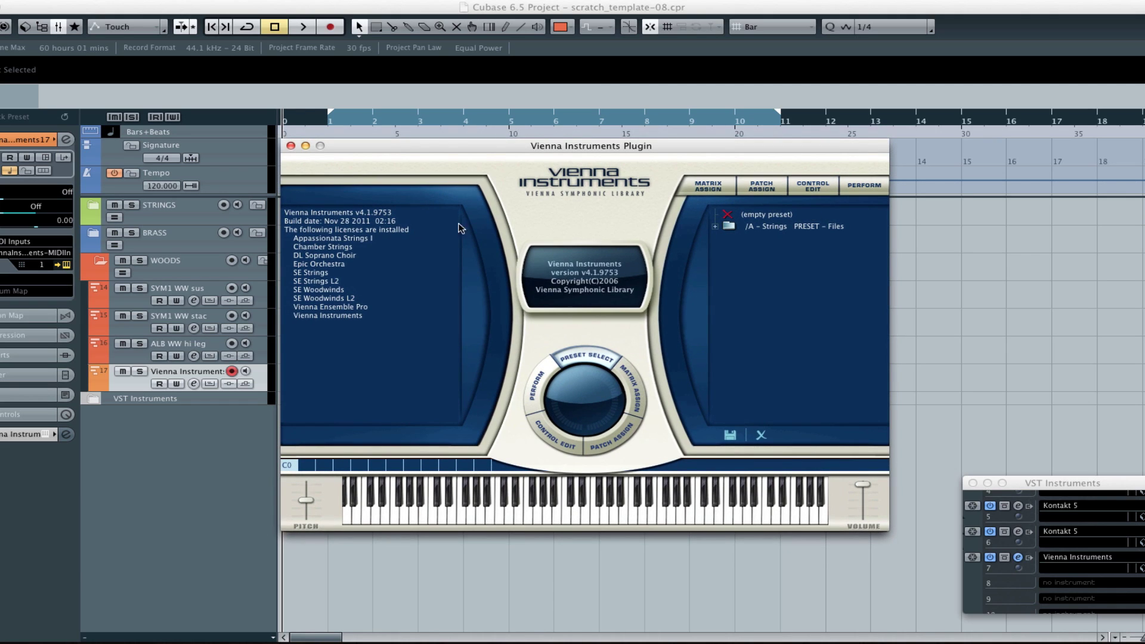
click(761, 187)
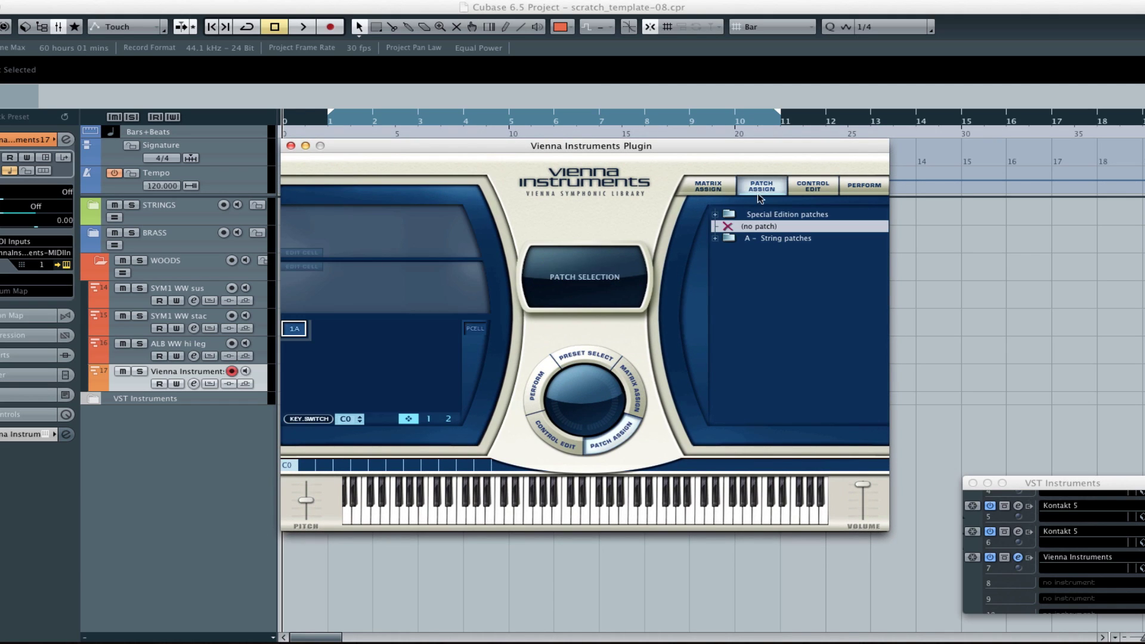
click(716, 214)
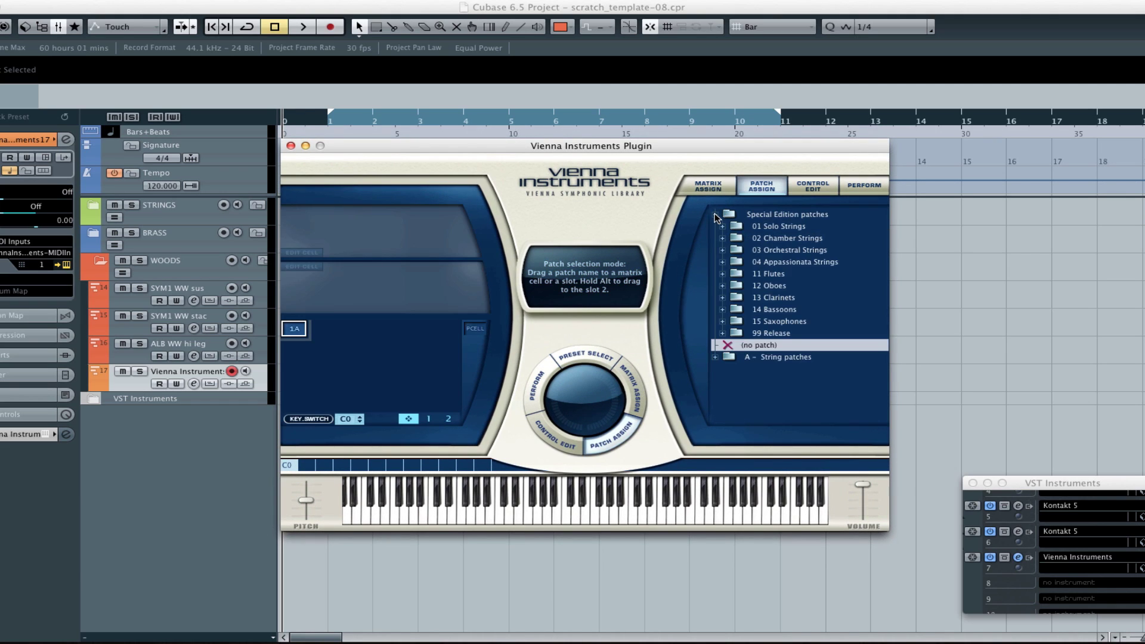
click(722, 273)
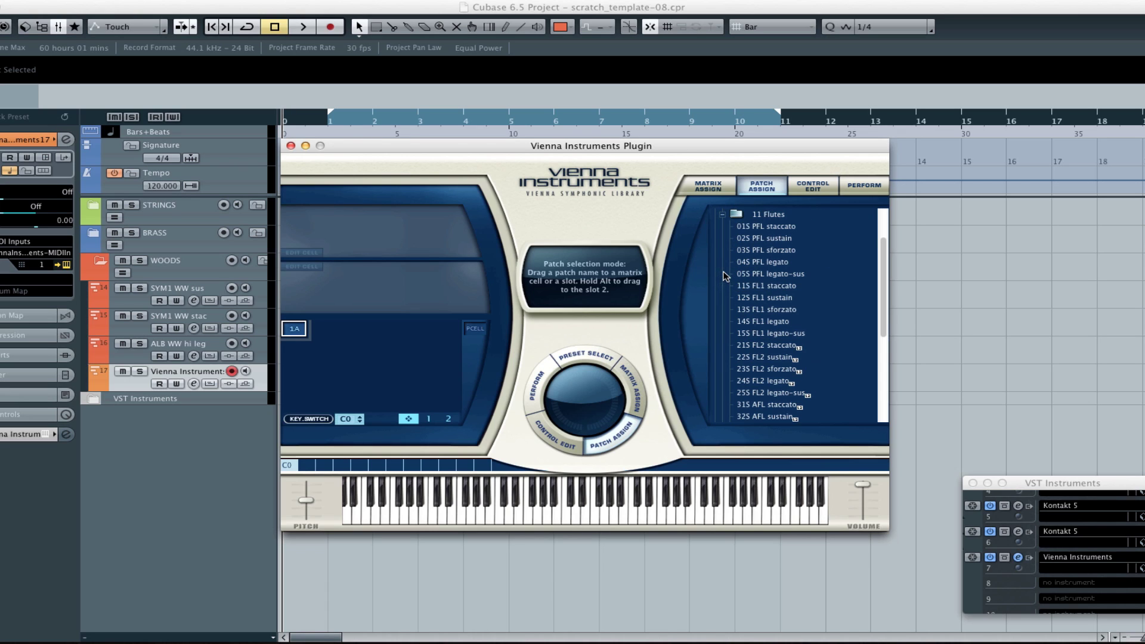
click(785, 381)
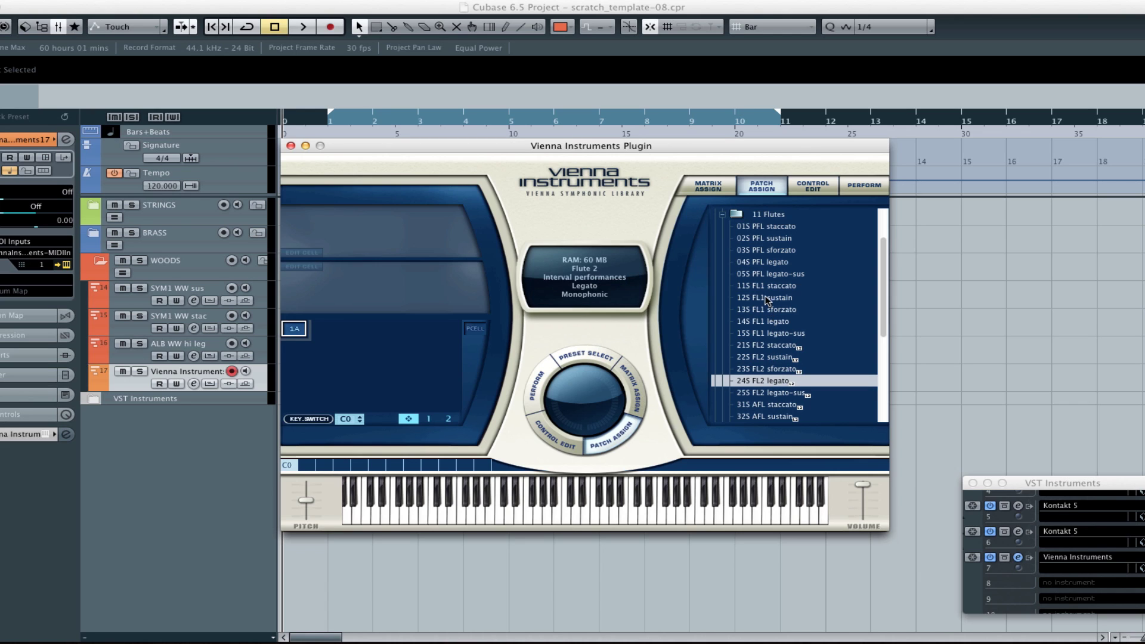
click(767, 323)
drag(767, 323, 348, 234)
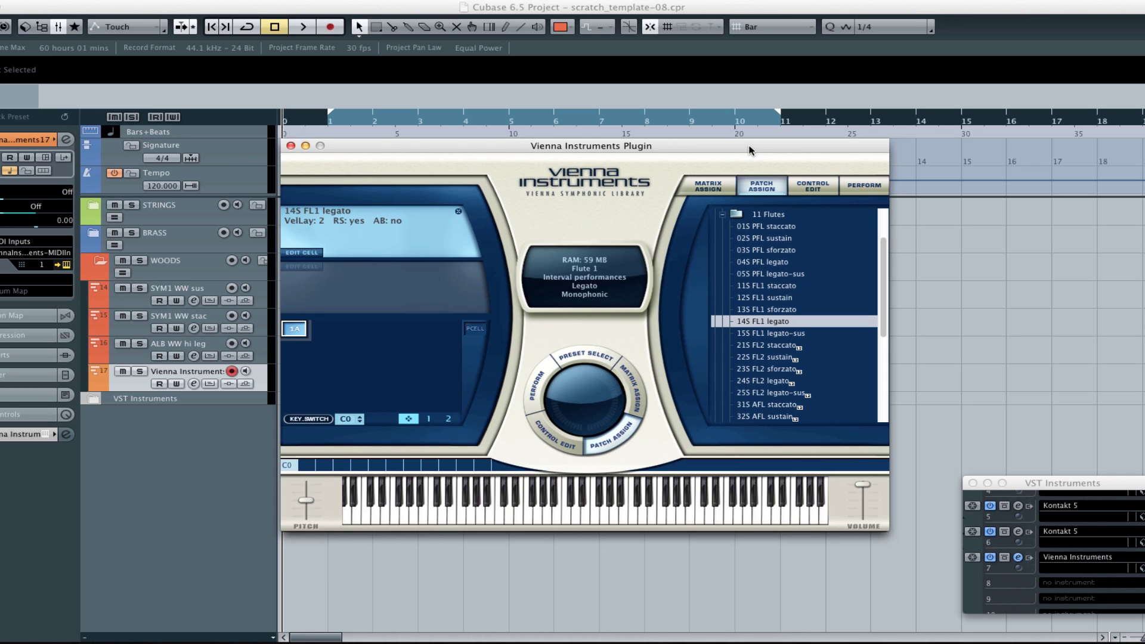
Step: Switch on Velocity X-Fade in the flute's performance controls and close both Vienna Instruments windows
drag(750, 151, 750, 157)
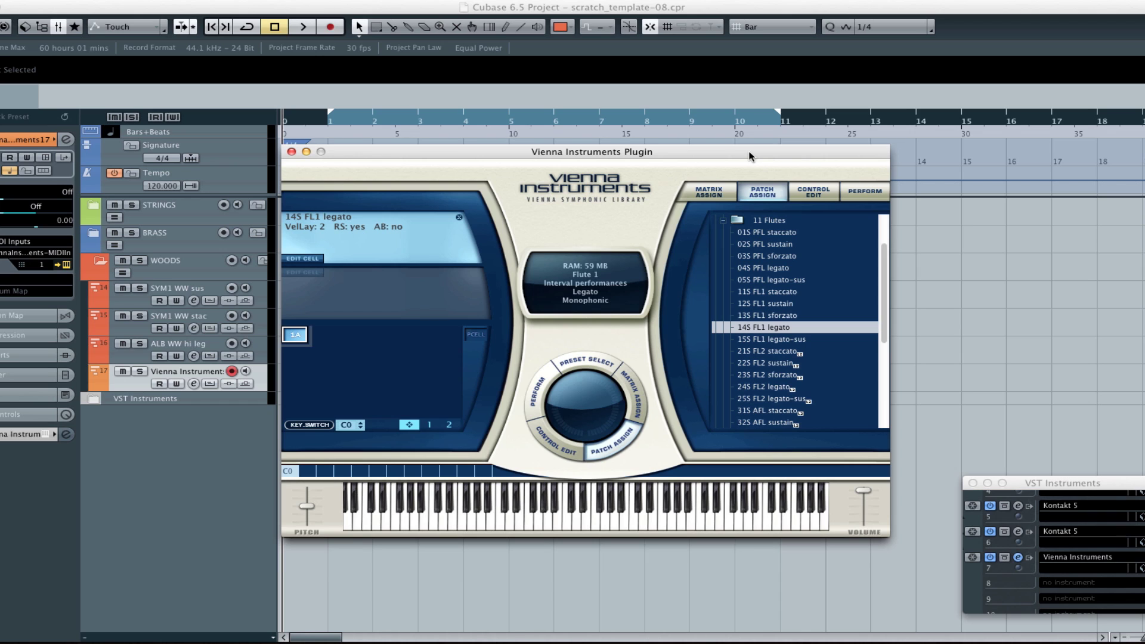
drag(751, 152, 759, 173)
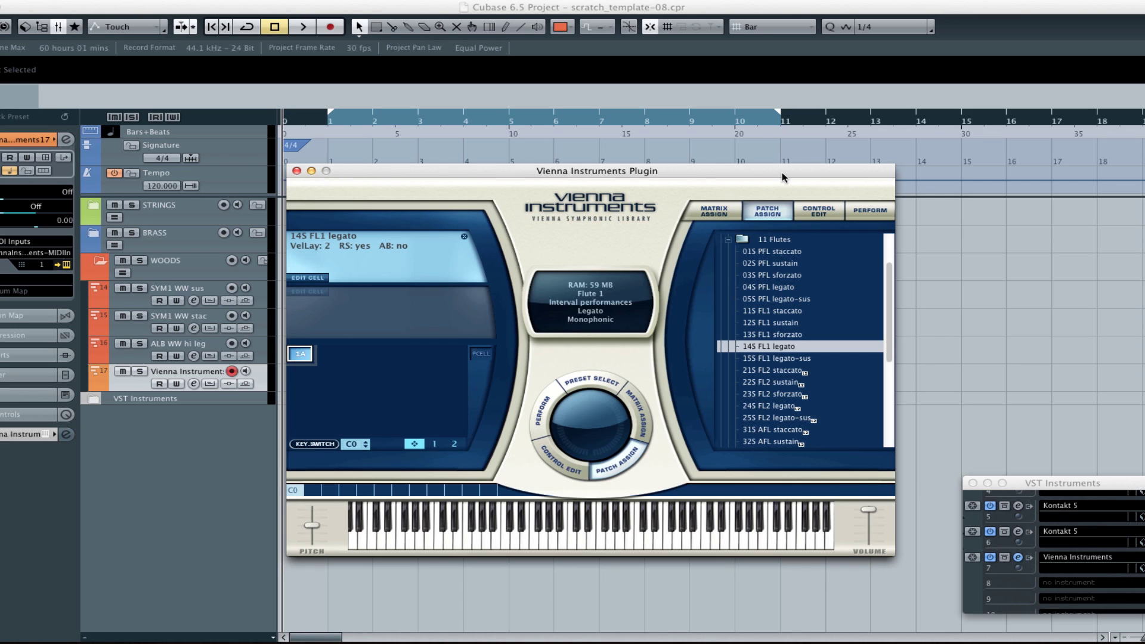
drag(783, 177, 784, 178)
click(812, 219)
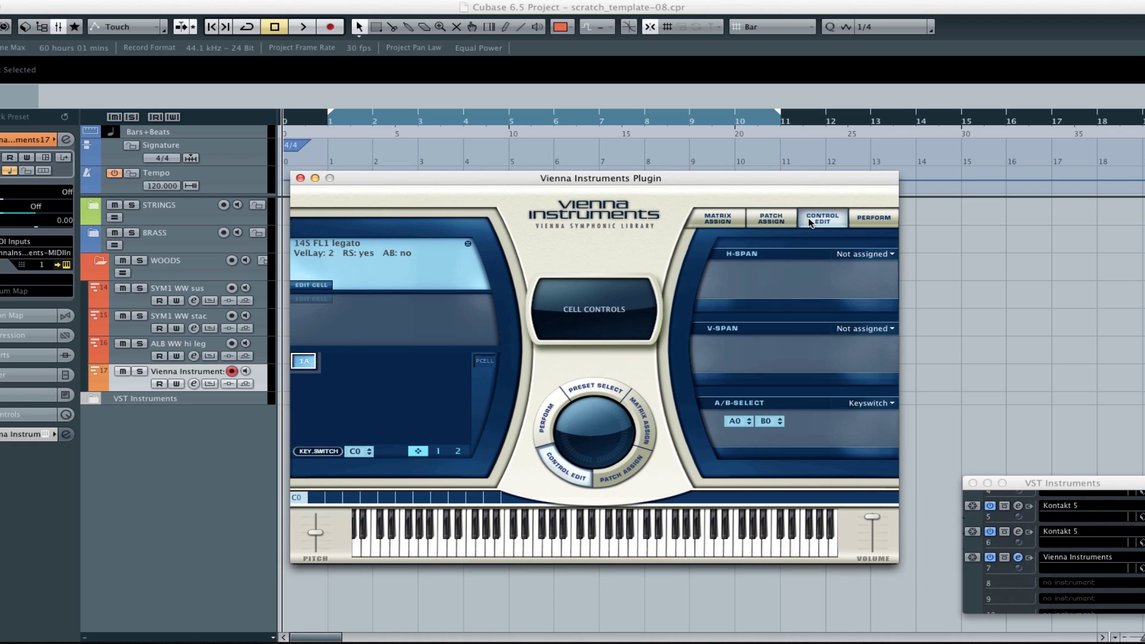
click(770, 214)
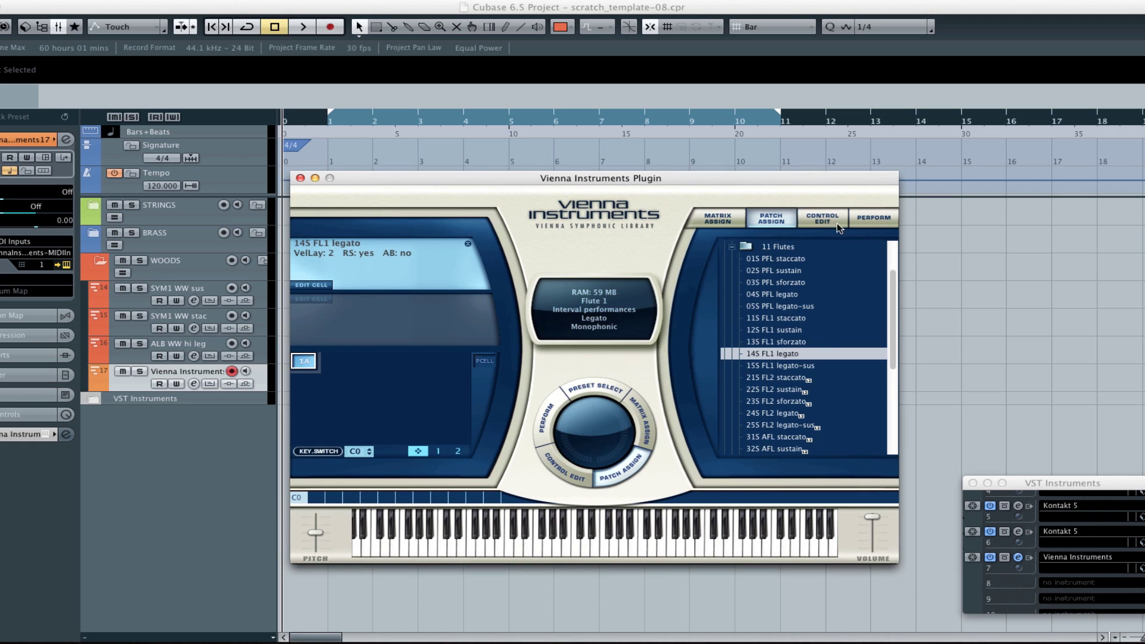
click(854, 219)
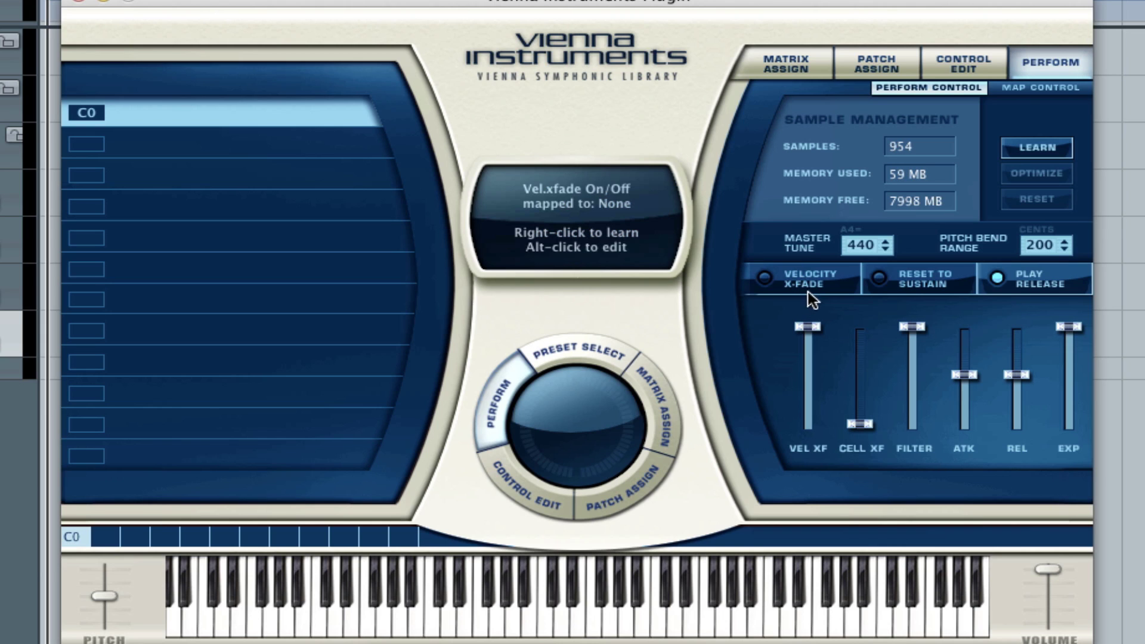
click(822, 283)
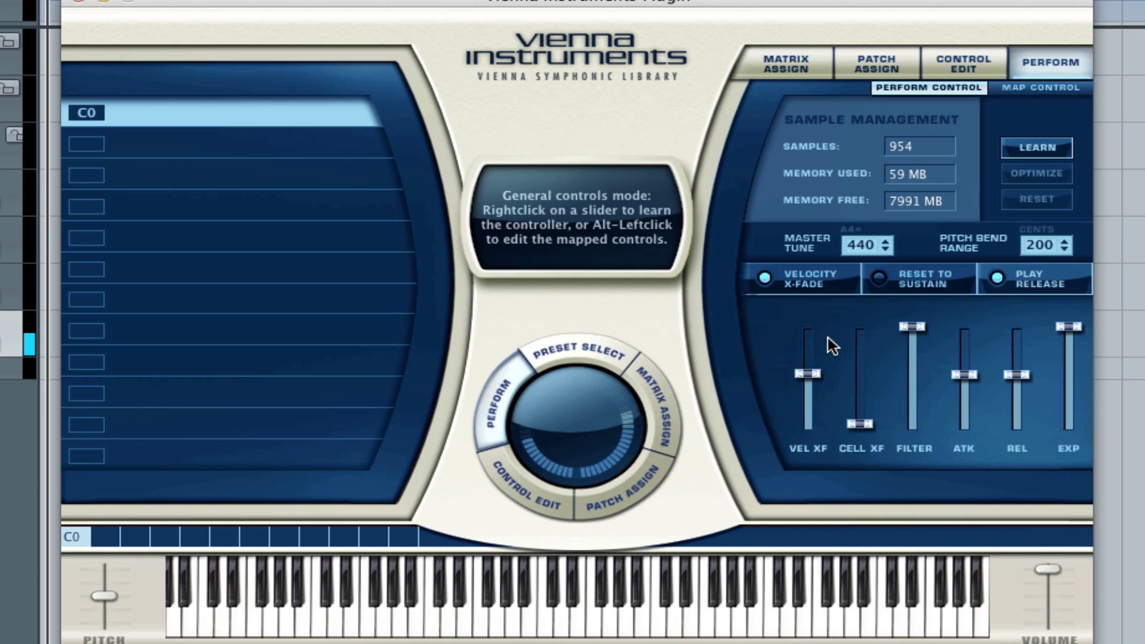
drag(213, 4, 229, 12)
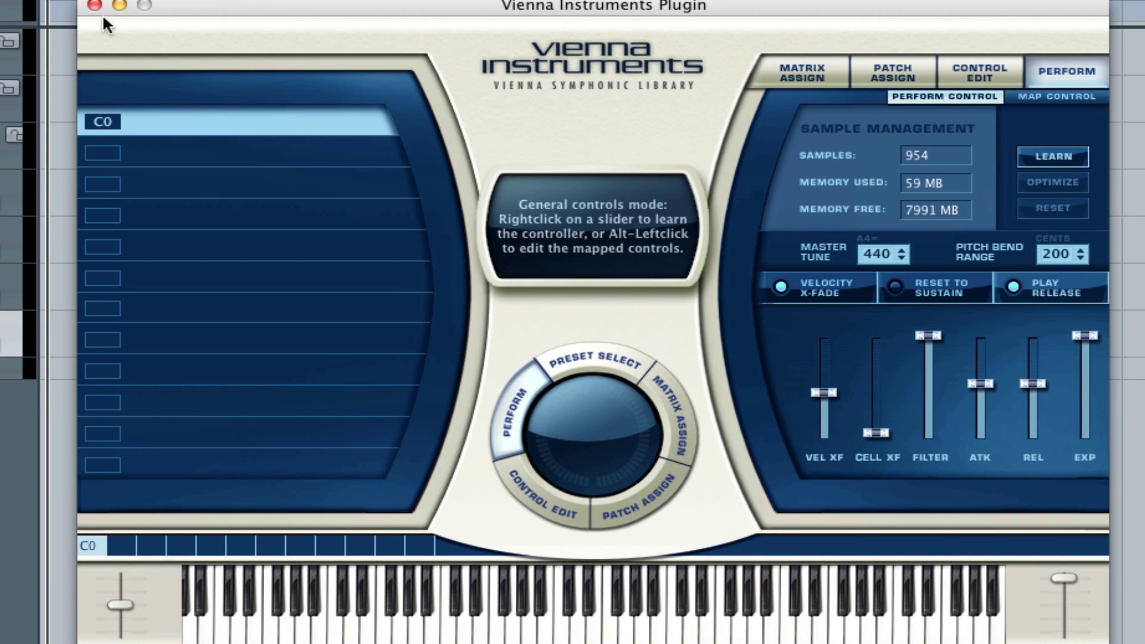
click(95, 6)
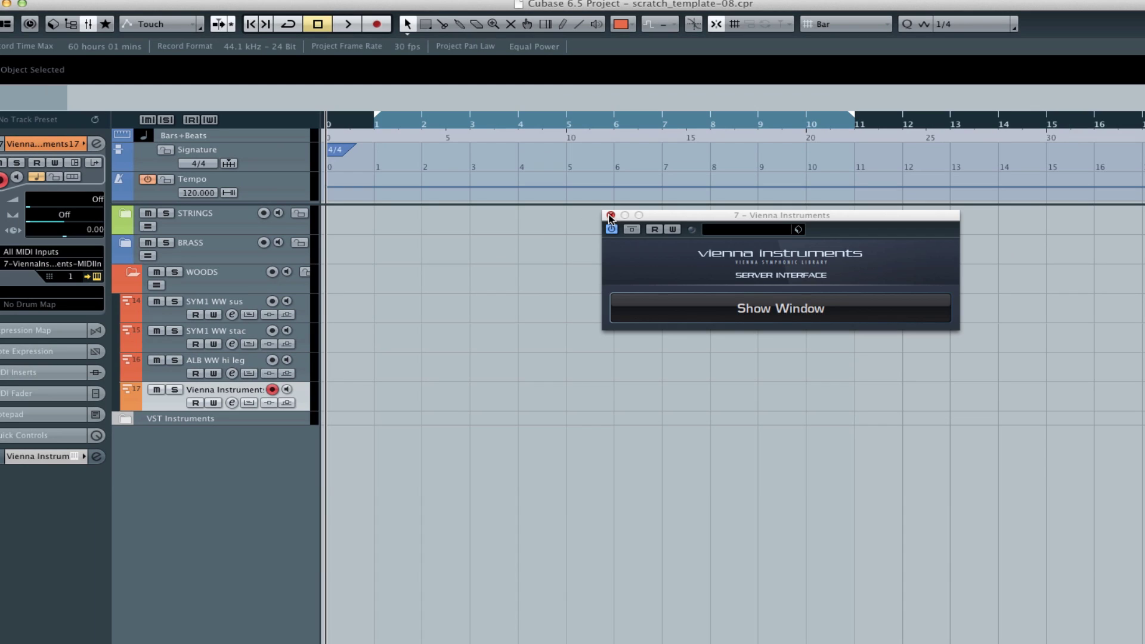
click(610, 216)
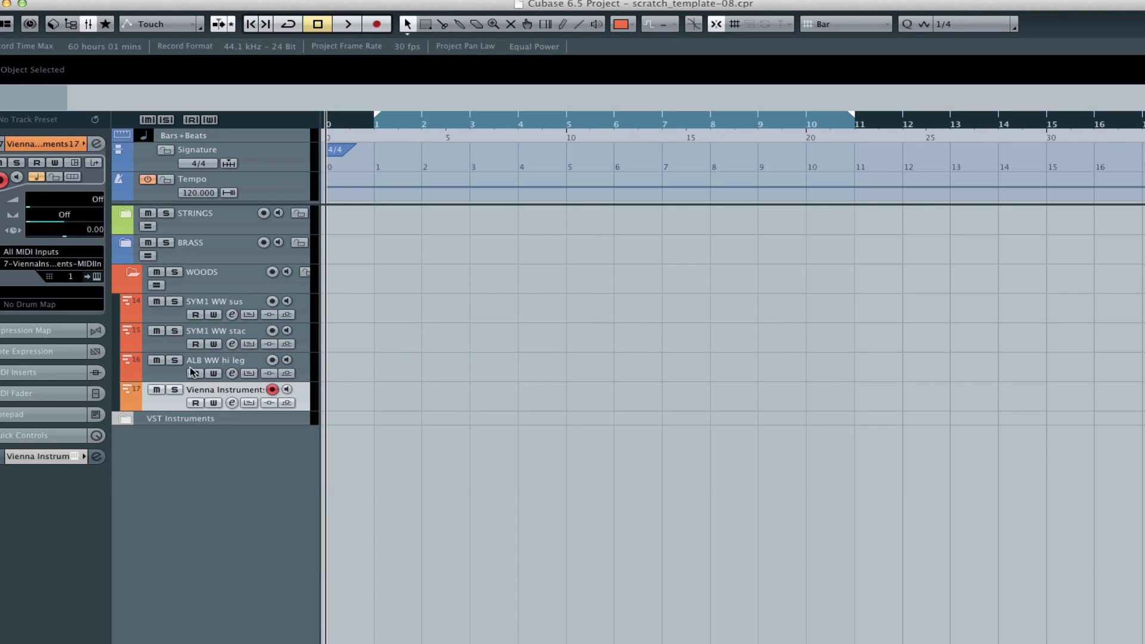
Step: Rename the Vienna Instruments track as VSL Flute leg and colour it red like the other WOODS tracks
double_click(214, 390)
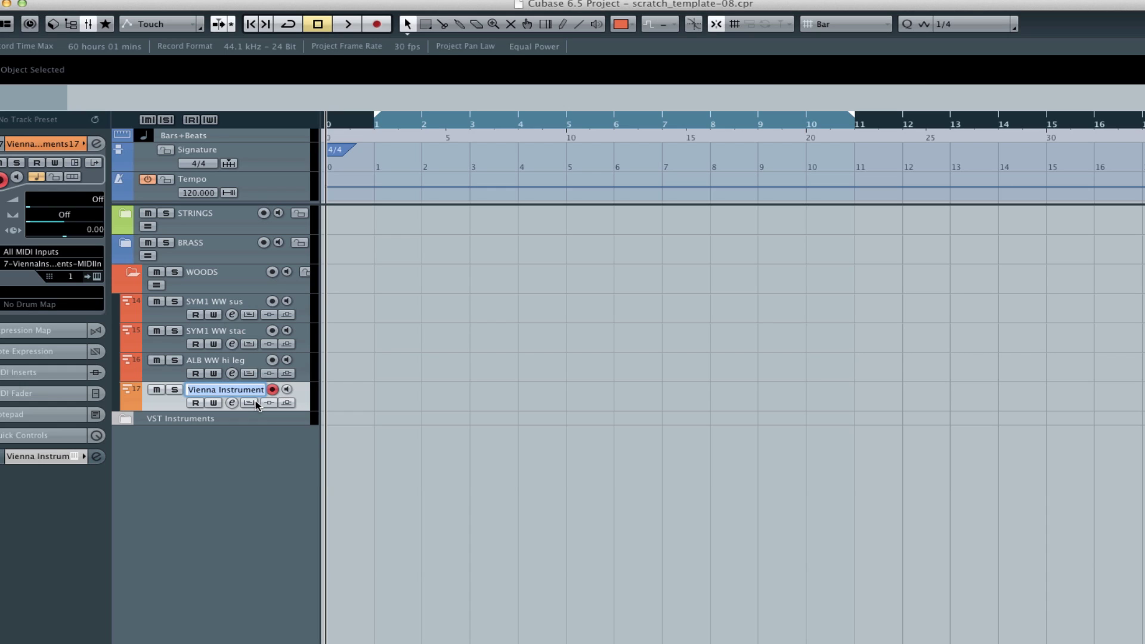
text(VSL Flute leg)
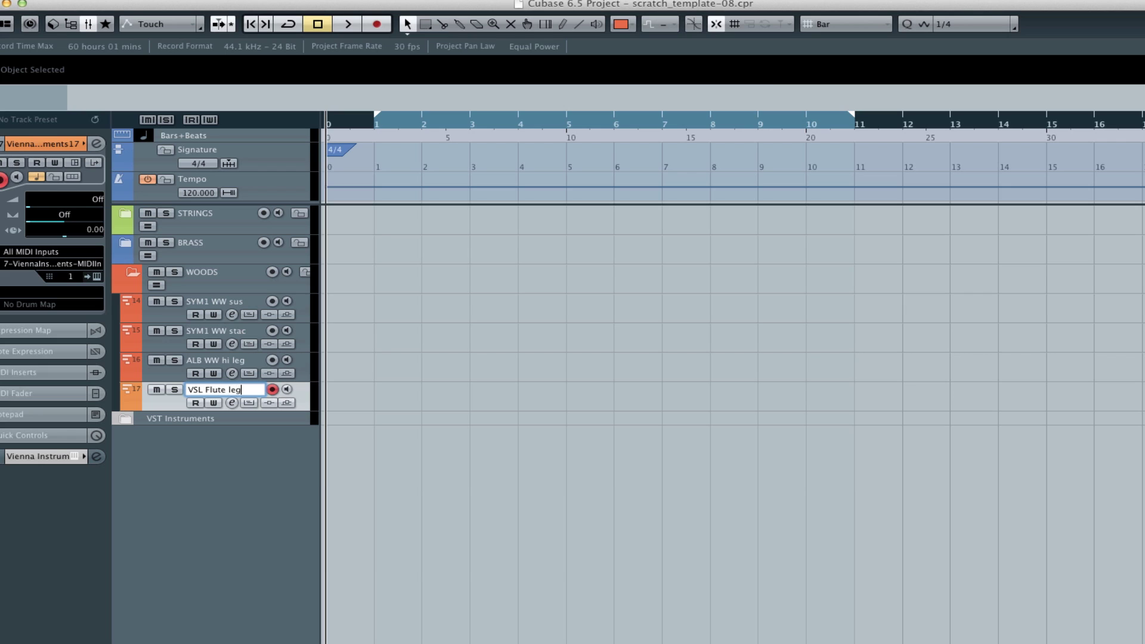
key(Return)
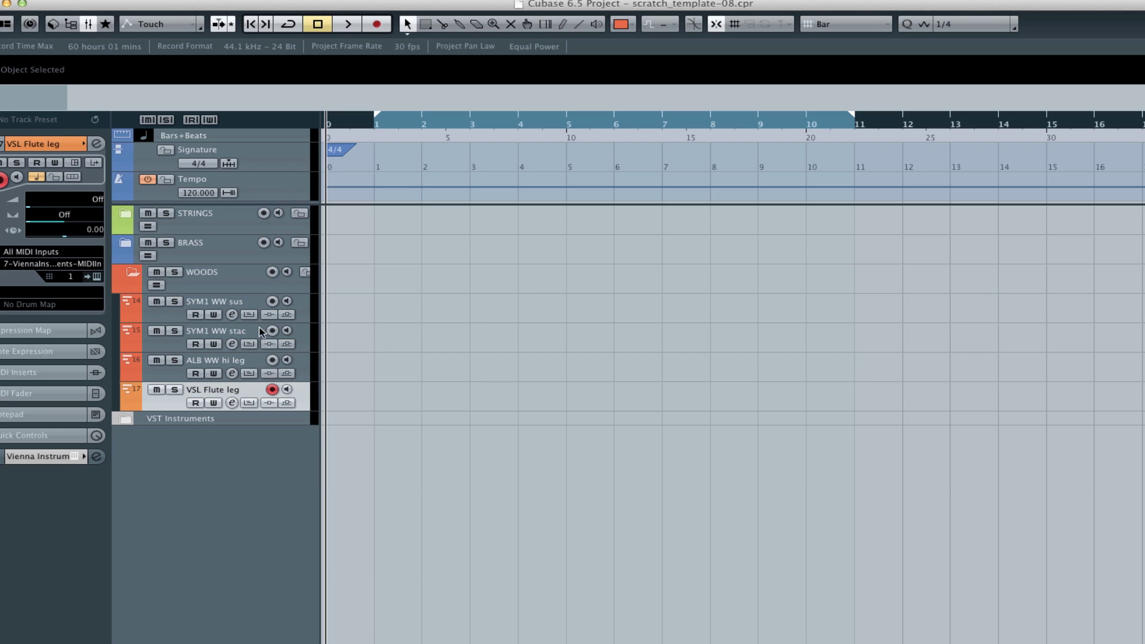
click(624, 25)
click(631, 46)
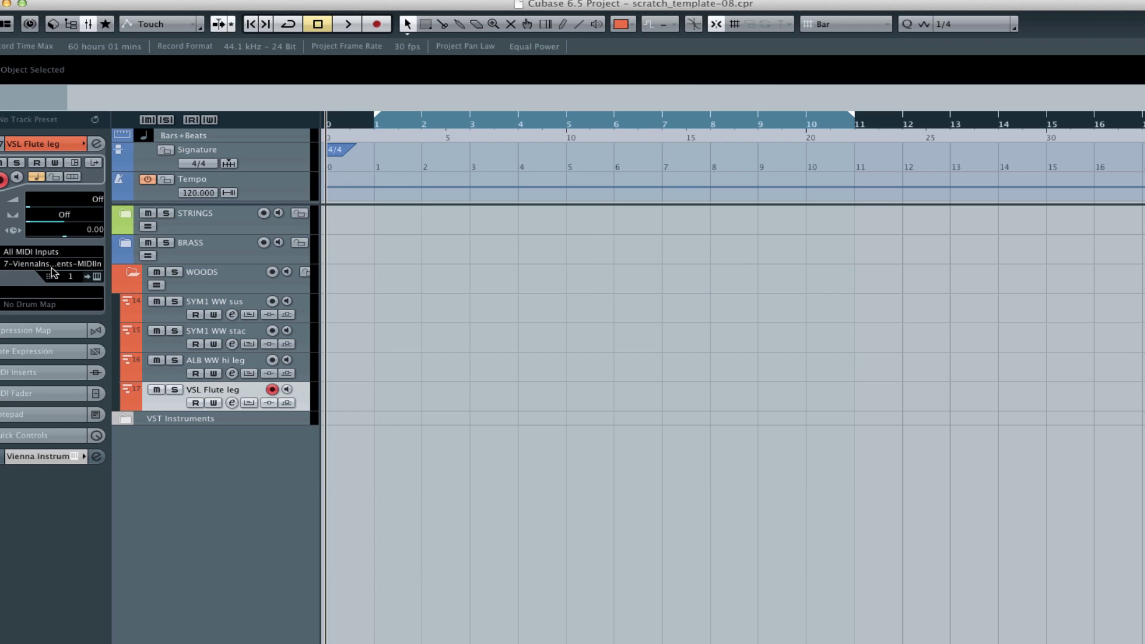
Step: Go through the other woodwind tracks one by one and collapse the WOODS folder
click(160, 373)
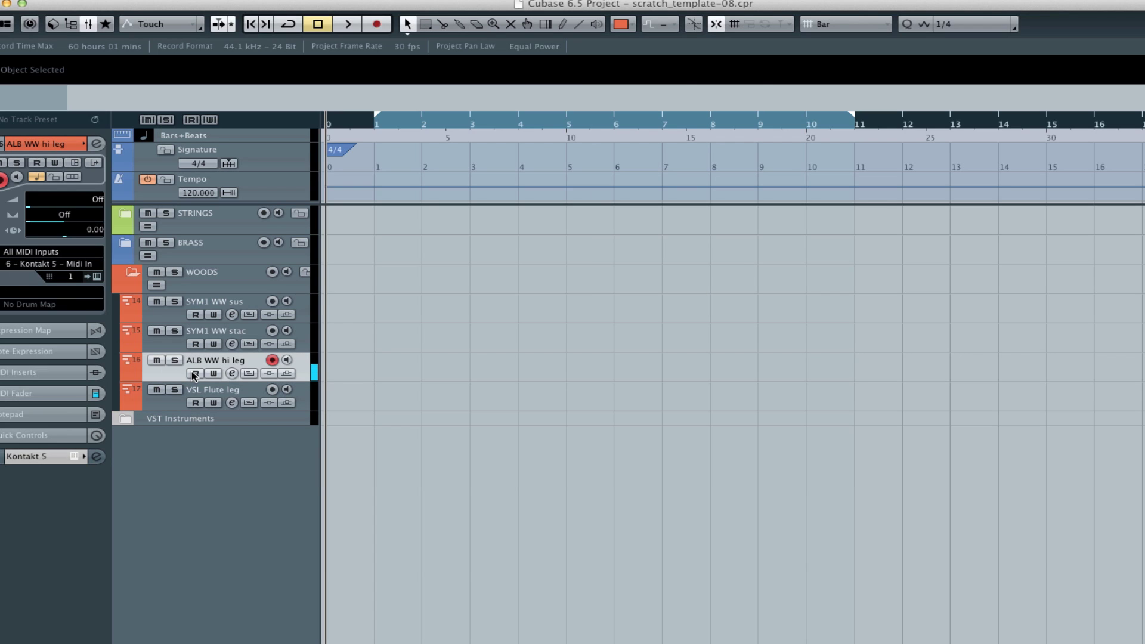
click(160, 346)
click(165, 318)
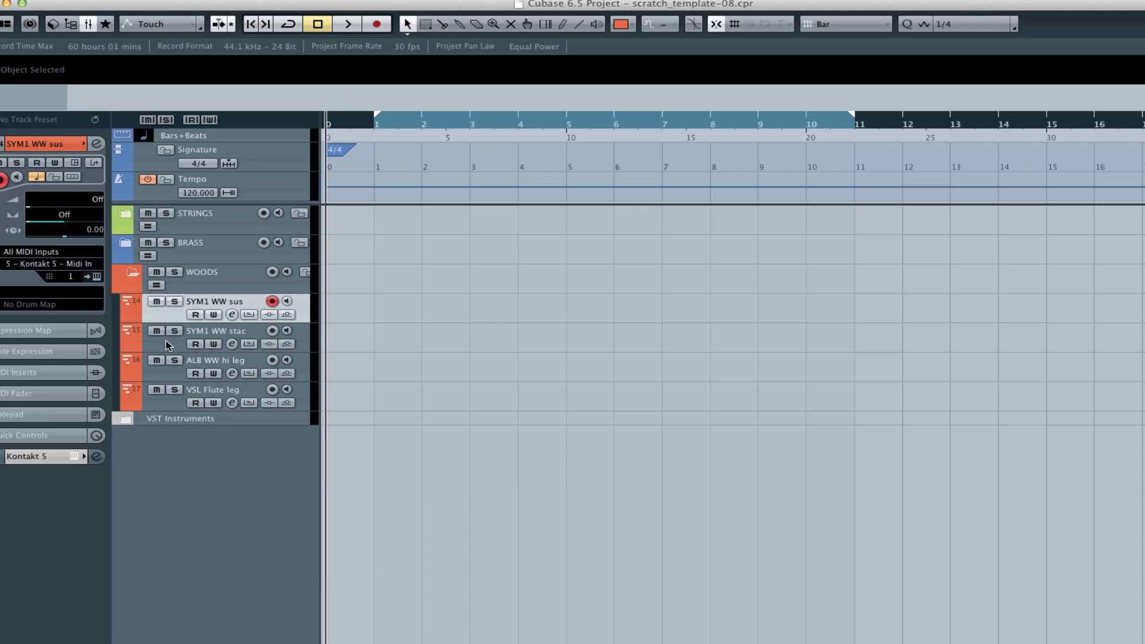
click(220, 280)
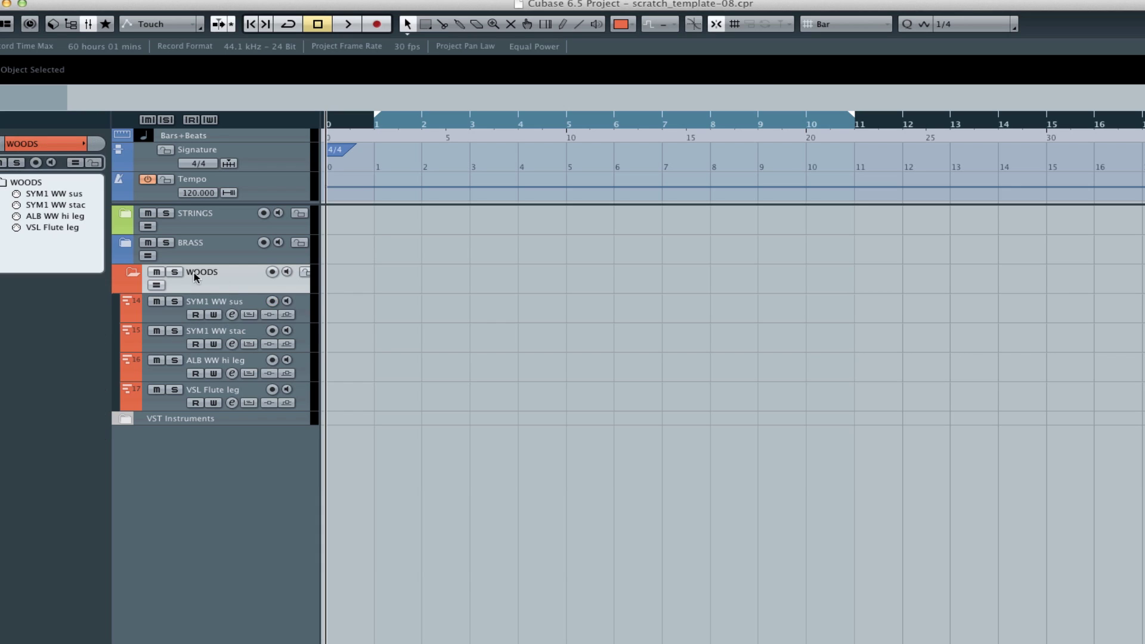
click(132, 272)
click(225, 244)
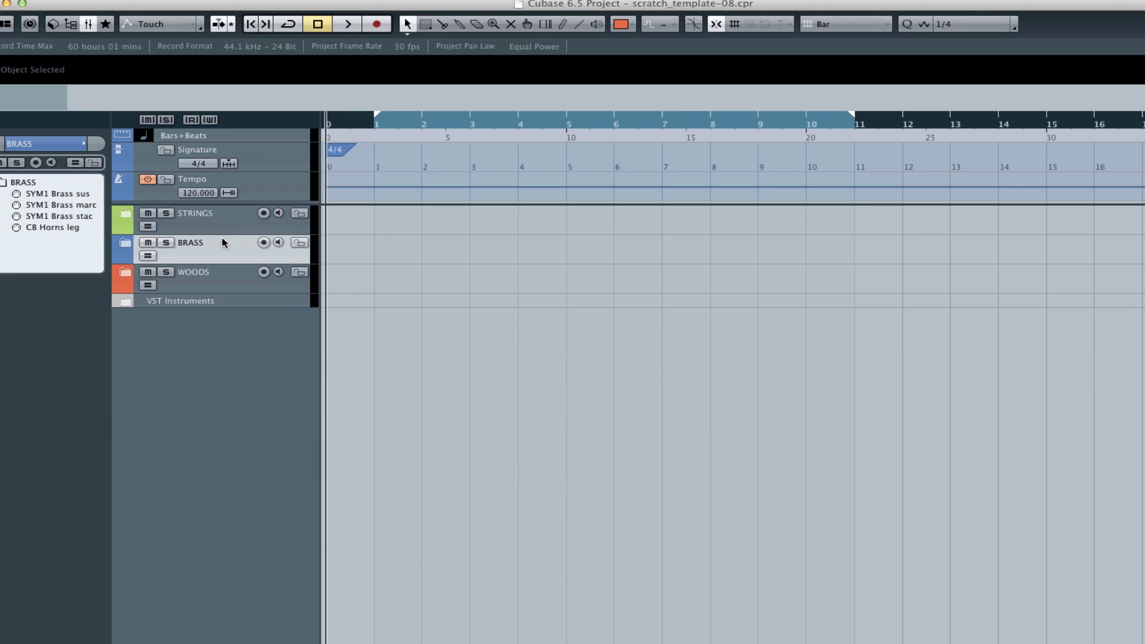
click(220, 281)
click(224, 221)
click(221, 250)
click(222, 277)
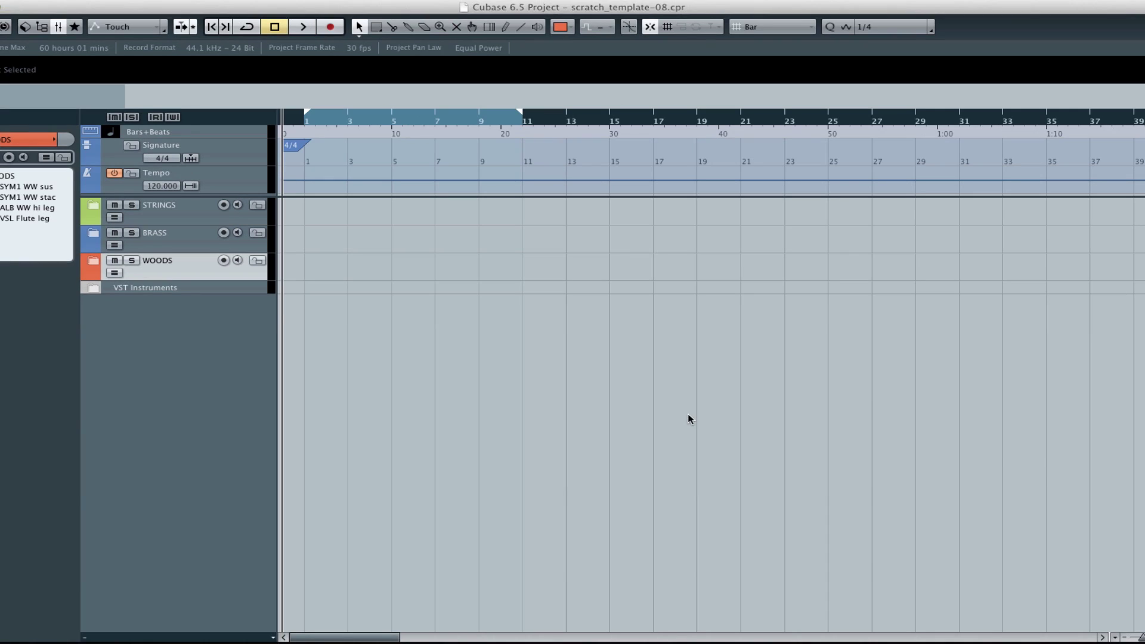
Step: Load Kontakt 5 into VST instrument slot 8 and create its assigned MIDI track
key(F11)
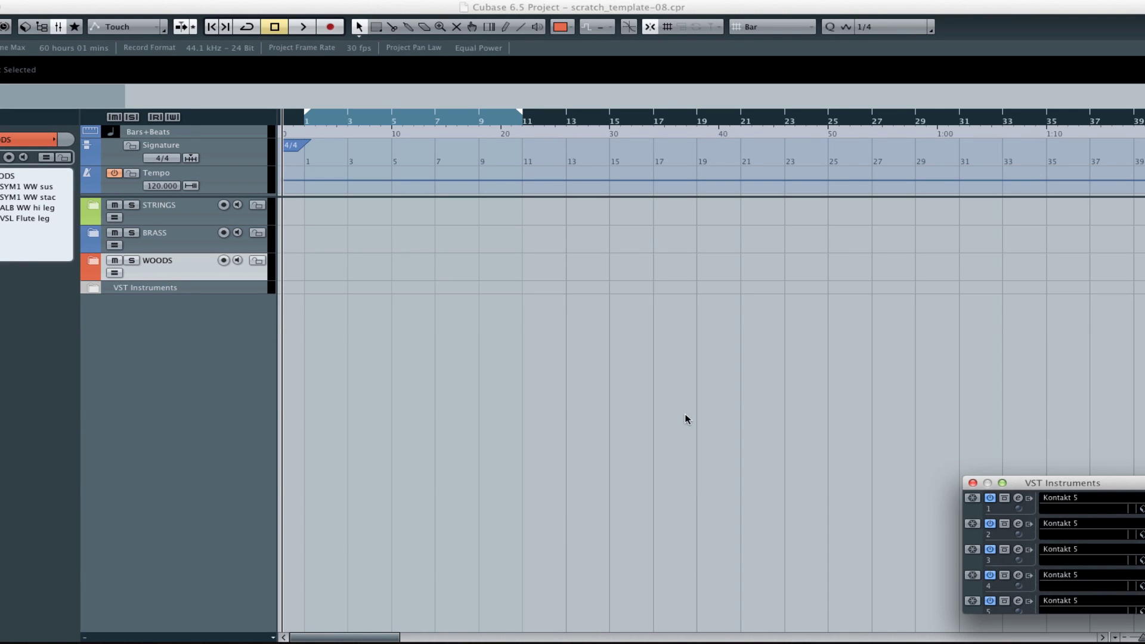
scroll(1012, 520, down, 5)
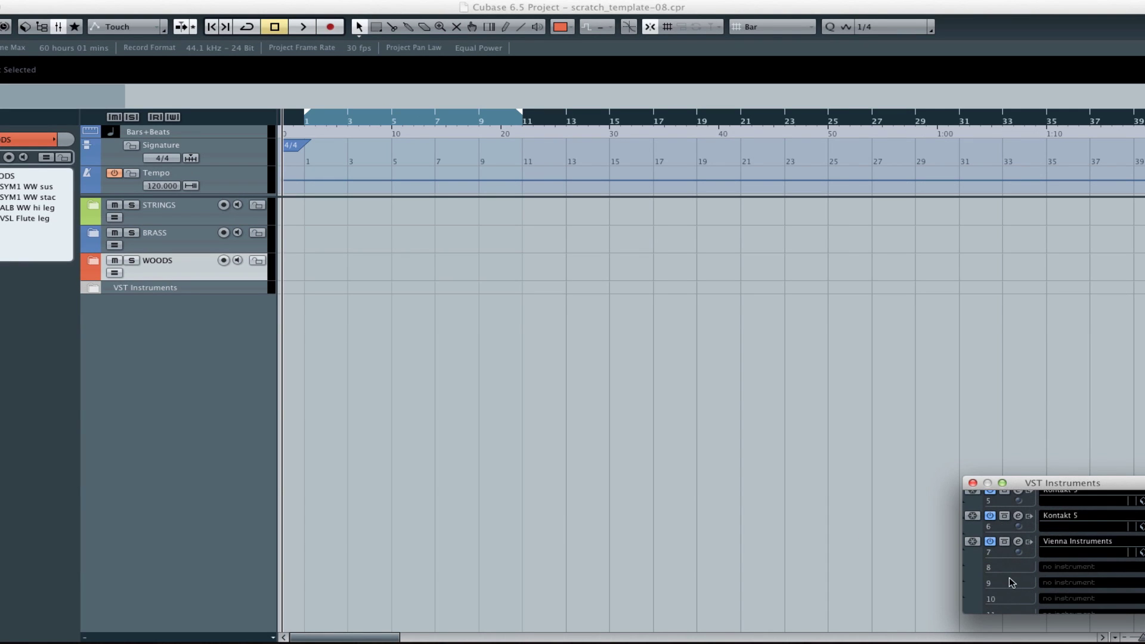
click(1082, 572)
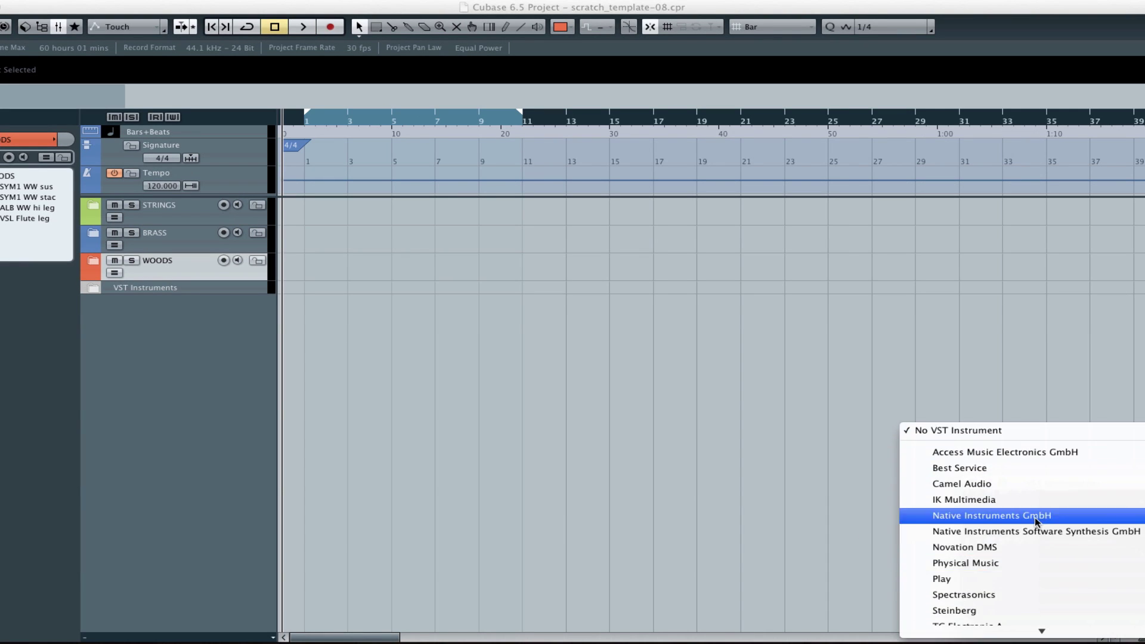
mouse_move(1037, 517)
click(871, 563)
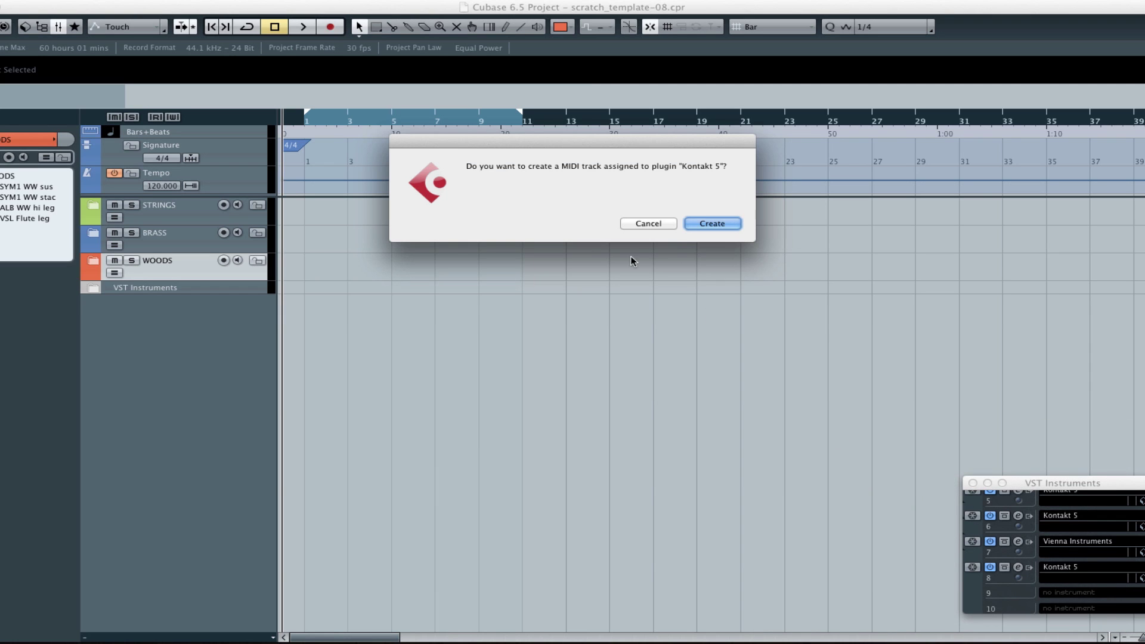
click(710, 224)
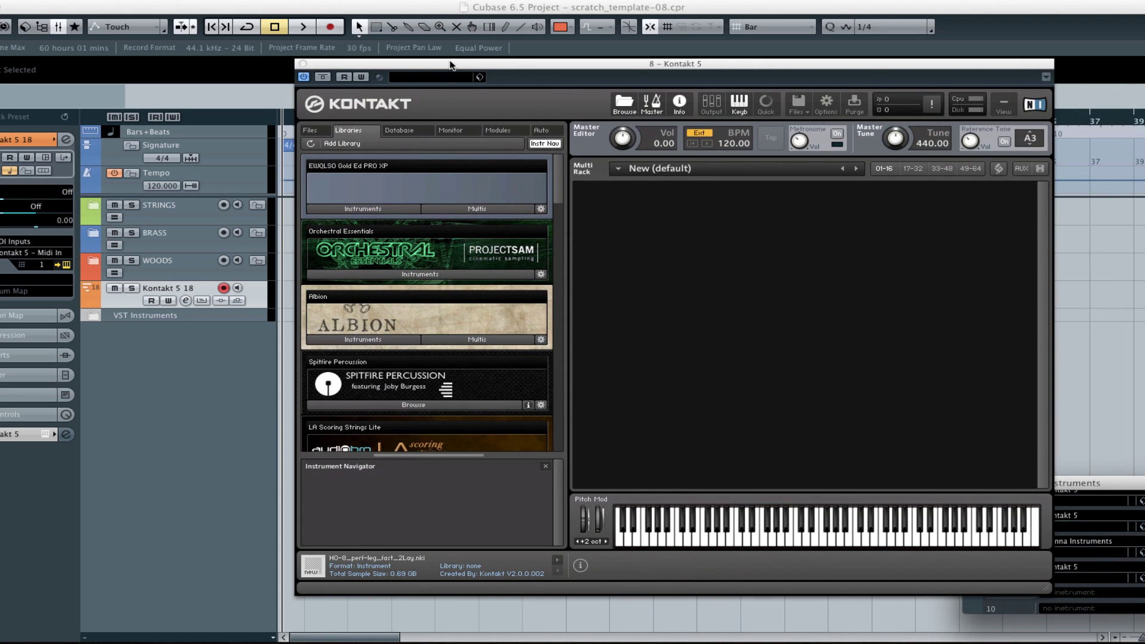
Step: Load BD hits.nki from the Bass Drum folder under Drums - Low in the Spitfire Percussion library
mouse_move(556, 184)
mouse_down()
mouse_move(557, 426)
mouse_move(574, 356)
mouse_move(559, 187)
mouse_move(559, 206)
mouse_up()
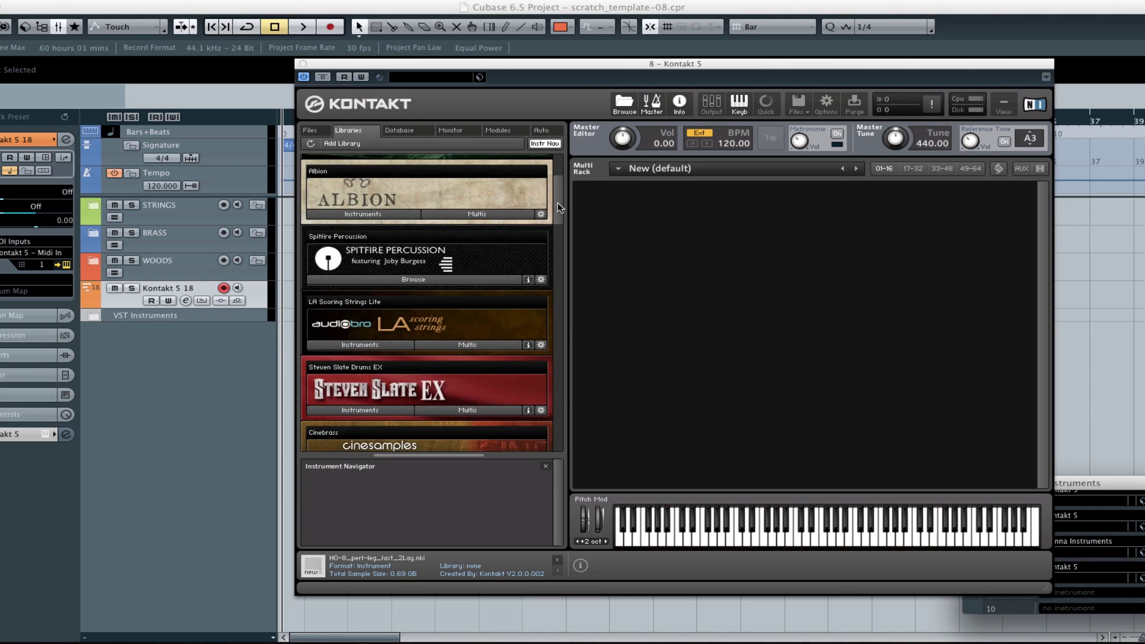
click(391, 279)
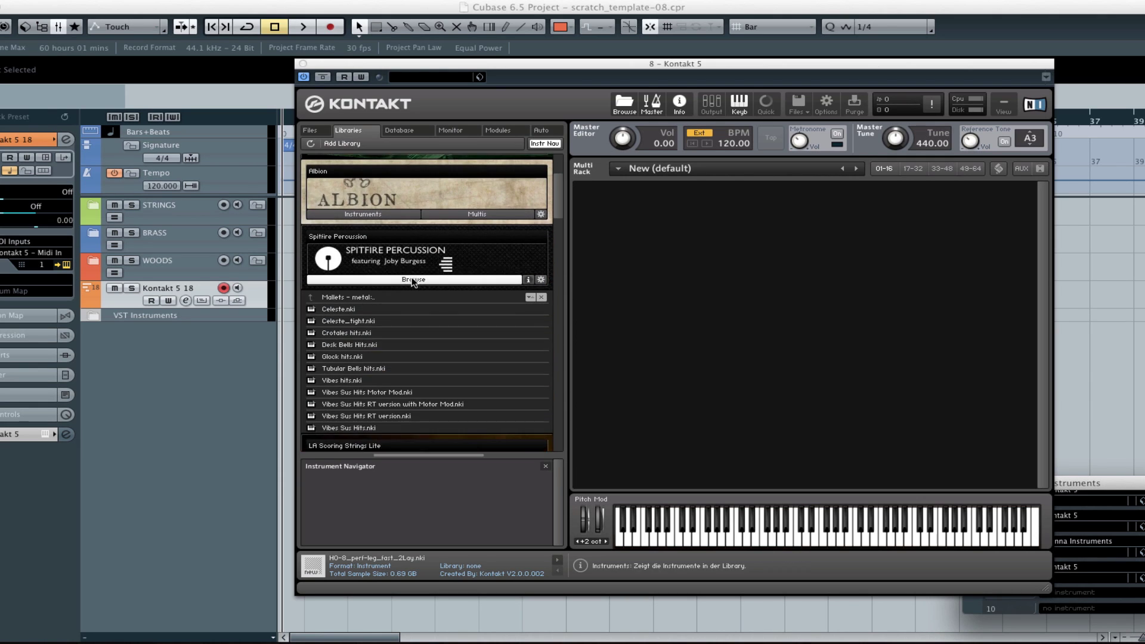
click(352, 299)
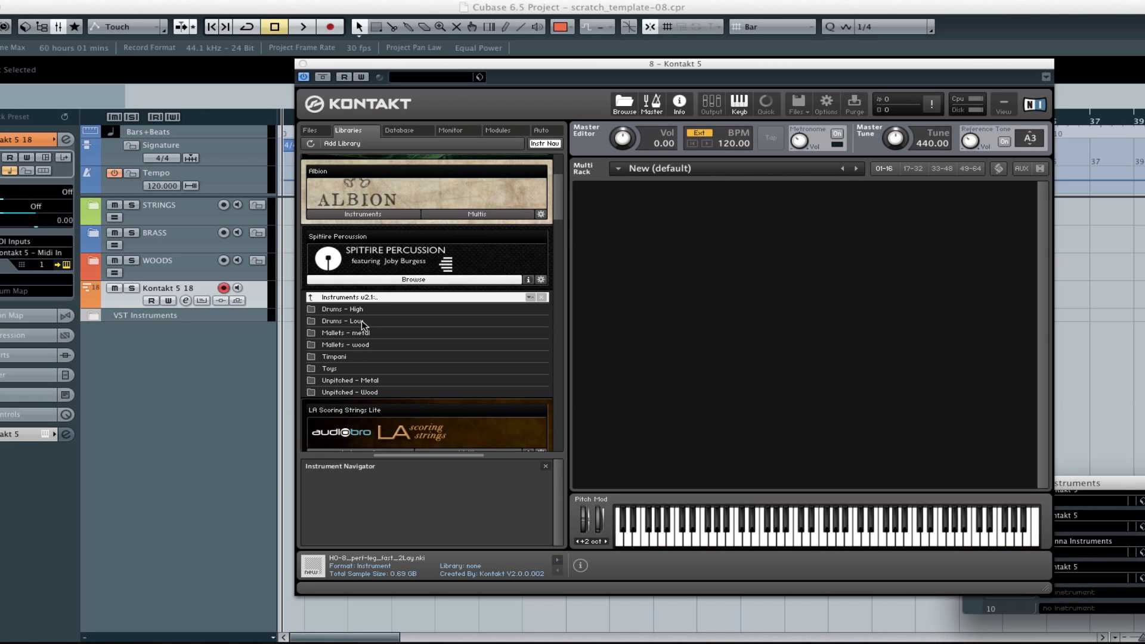
click(361, 323)
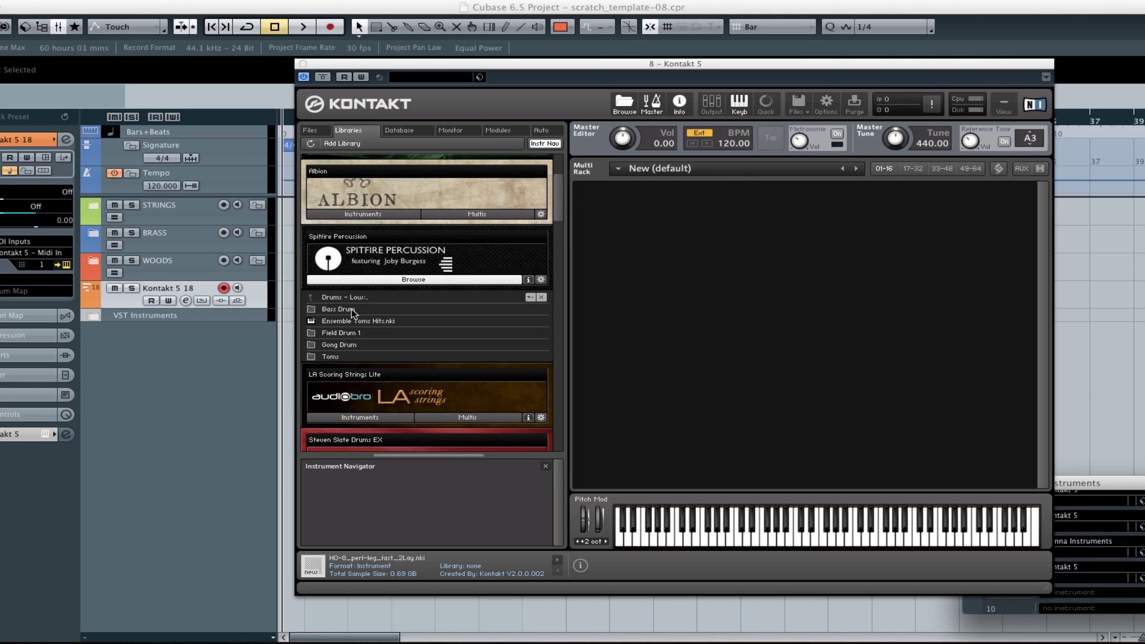
click(352, 309)
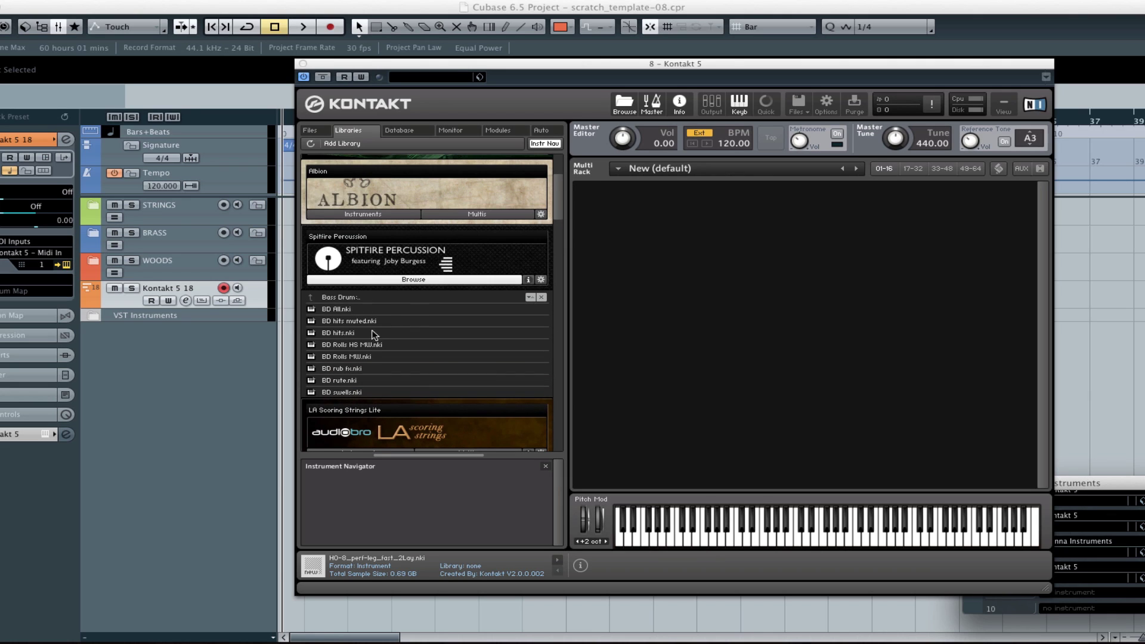
drag(350, 334, 671, 276)
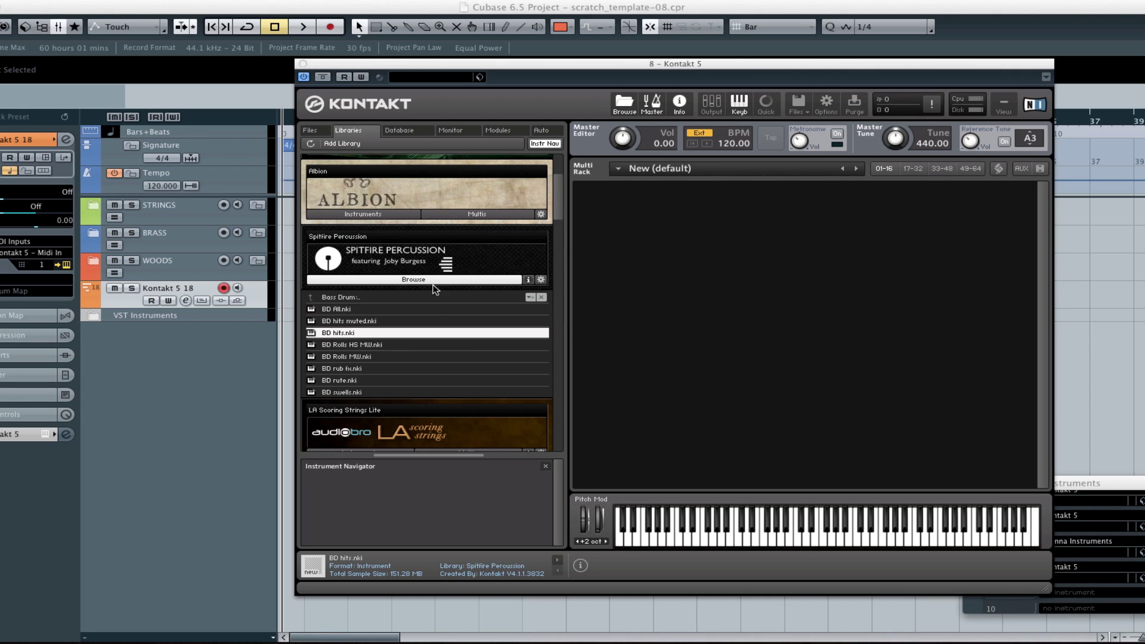
Step: Load Timpani hits.nki from Spitfire Percussion's Timpani folder and minimize the BD hits and Timpani hits instruments in the rack
click(369, 297)
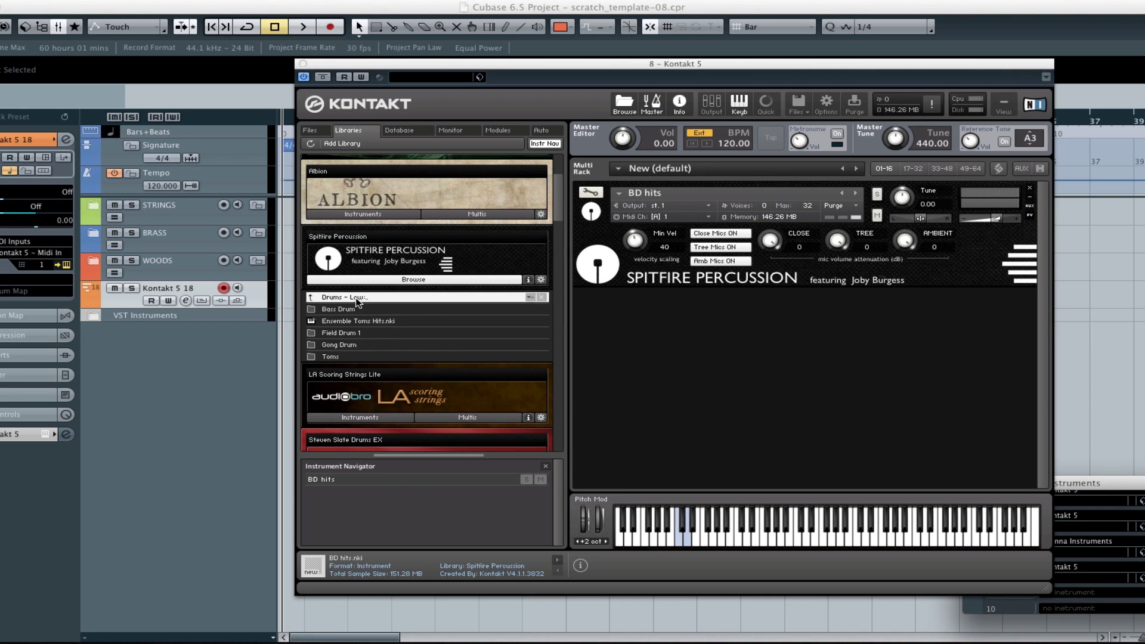
click(358, 297)
double_click(356, 358)
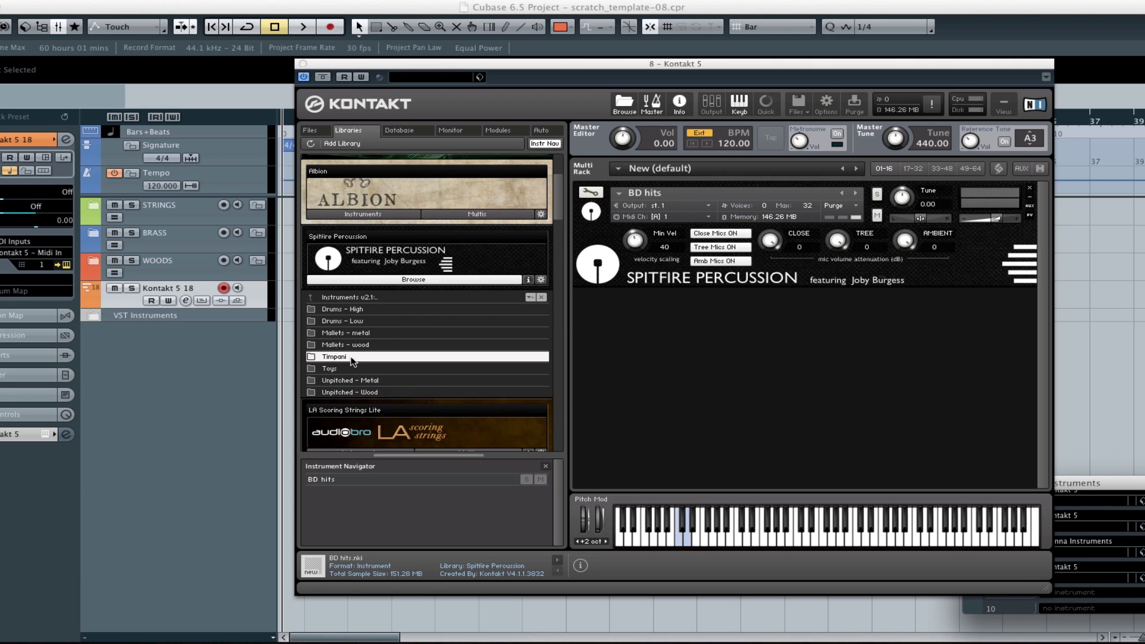
drag(356, 338, 640, 340)
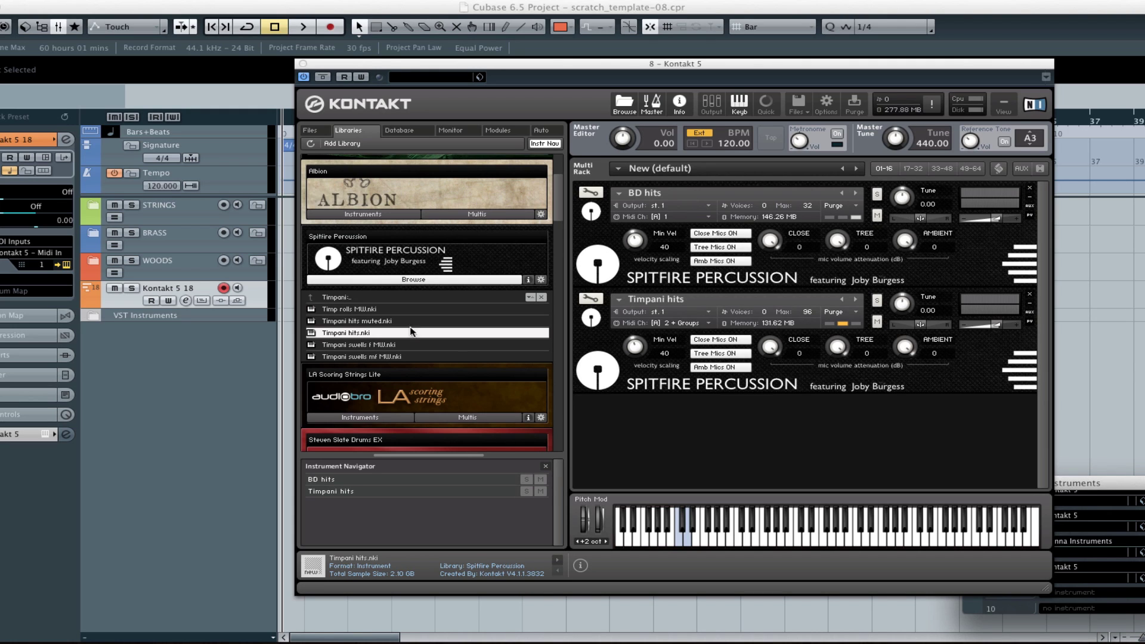
click(337, 297)
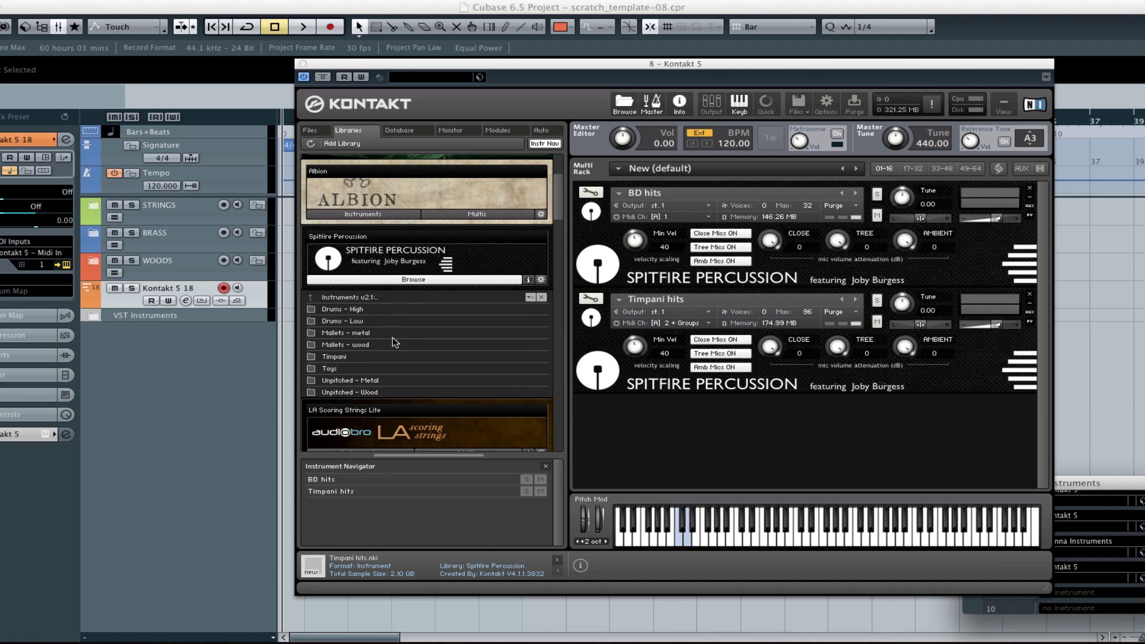
click(590, 317)
click(591, 213)
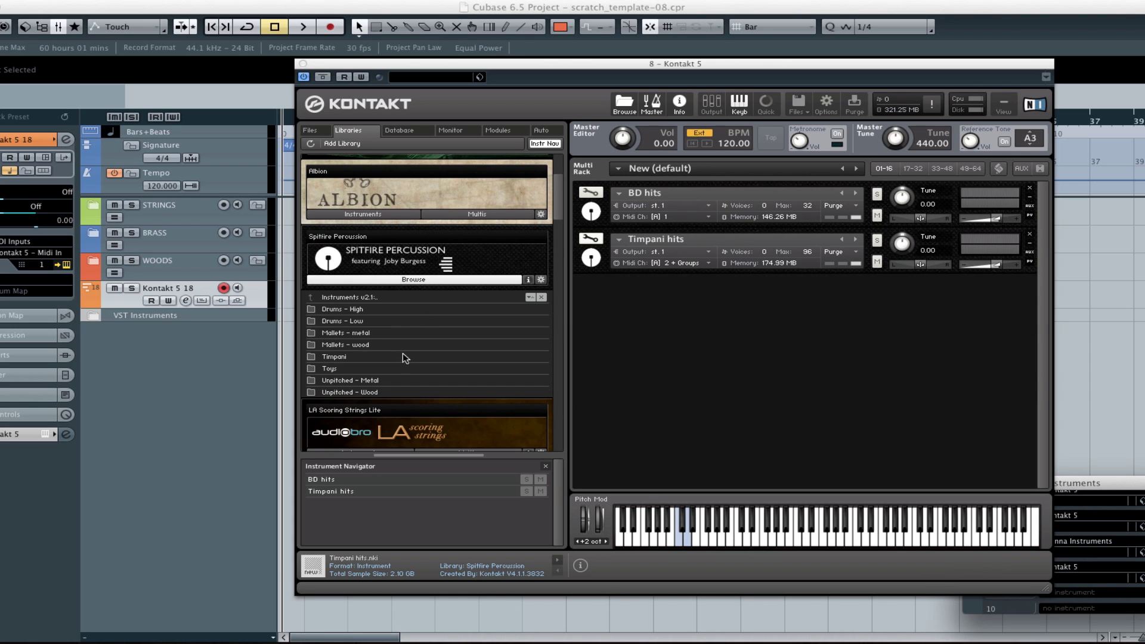
Step: Load Cym All.nki from the Unpitched - Metal folder, minimize it in the rack and collapse the Spitfire Percussion file list
scroll(399, 358, down, 1)
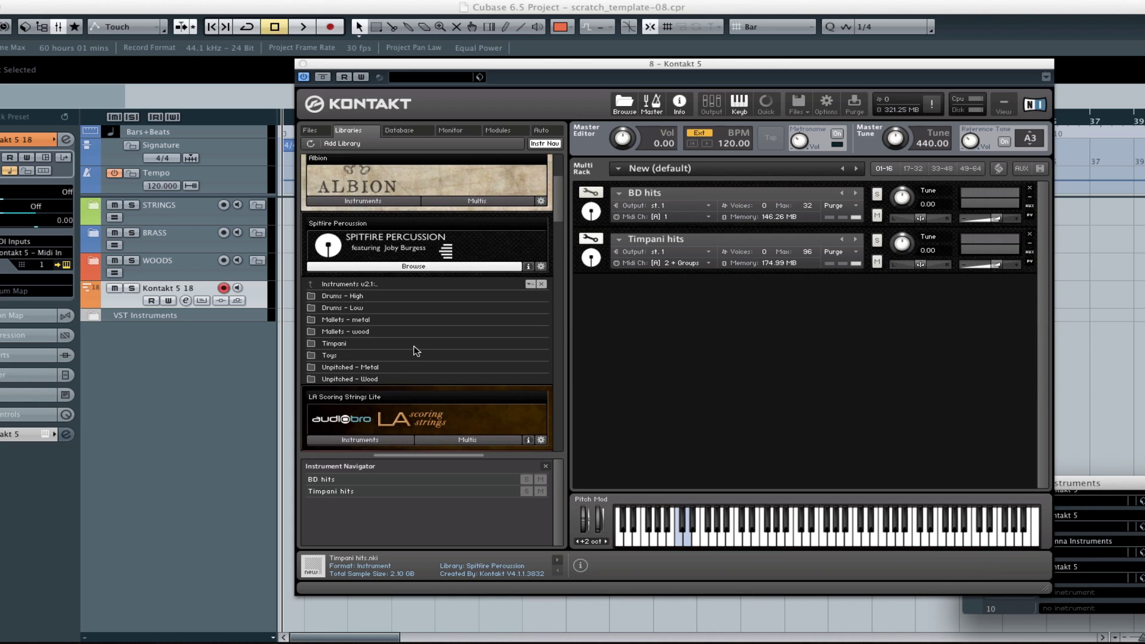
click(377, 367)
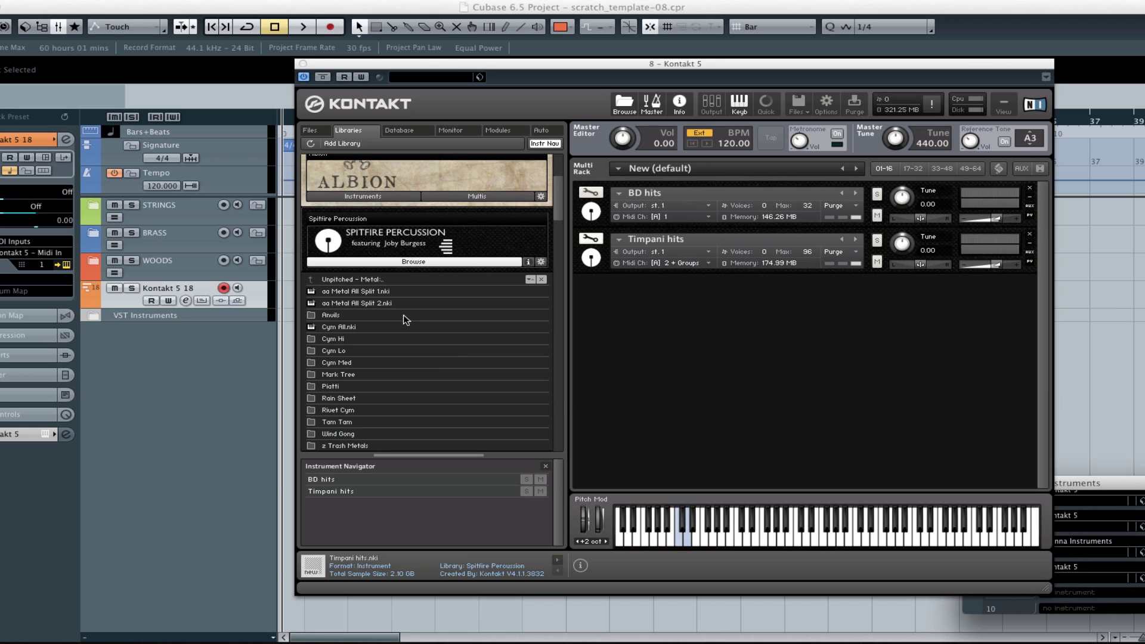
drag(368, 330, 724, 358)
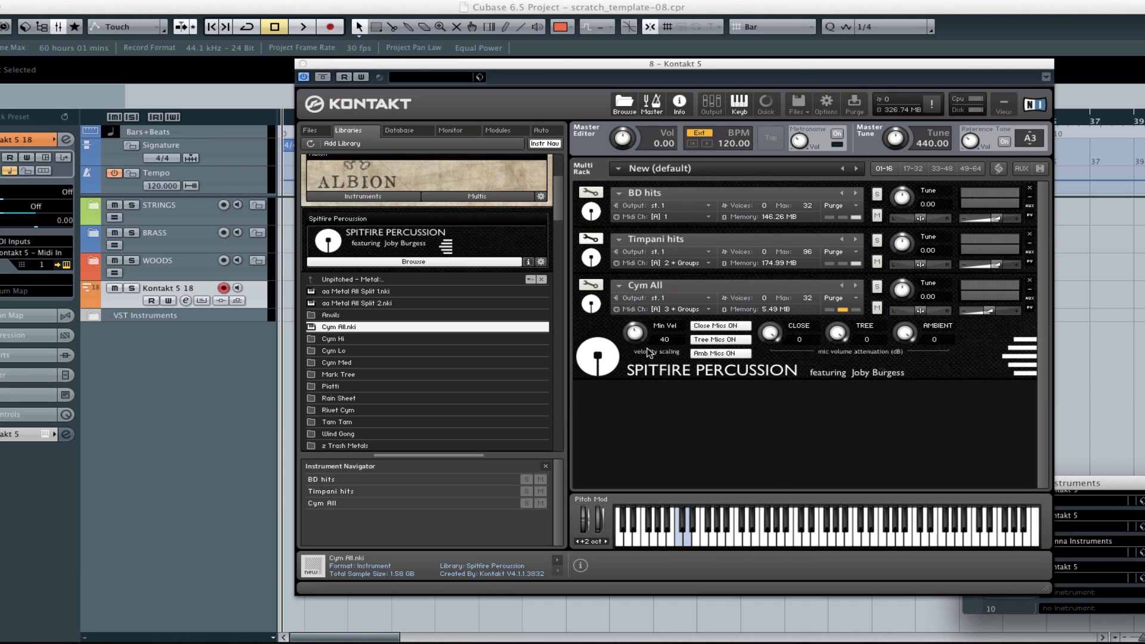
click(592, 306)
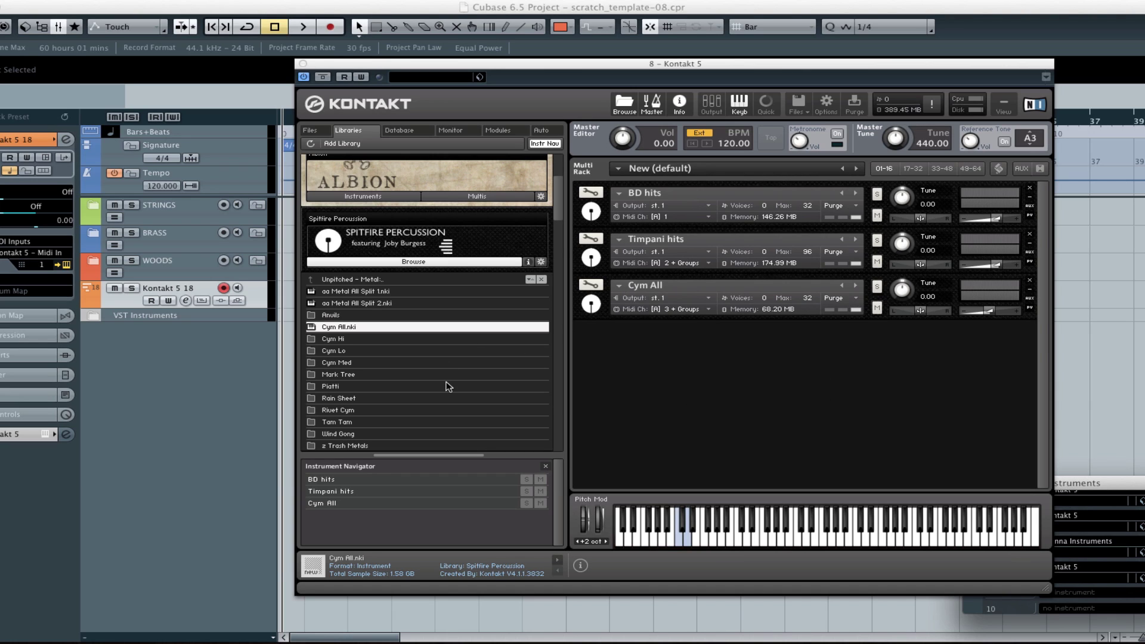
scroll(388, 385, down, 1)
scroll(389, 385, up, 1)
click(392, 264)
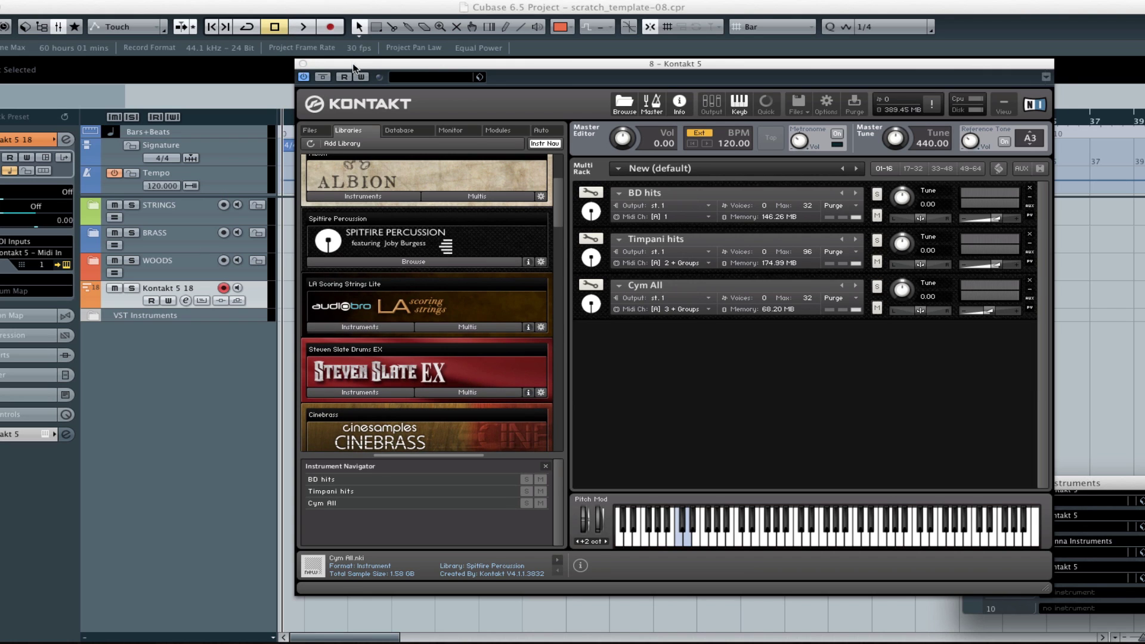
Step: Move the Kontakt window clear of the track list and rename the Kontakt 5 MIDI track as GC hits
drag(353, 67, 391, 69)
double_click(176, 290)
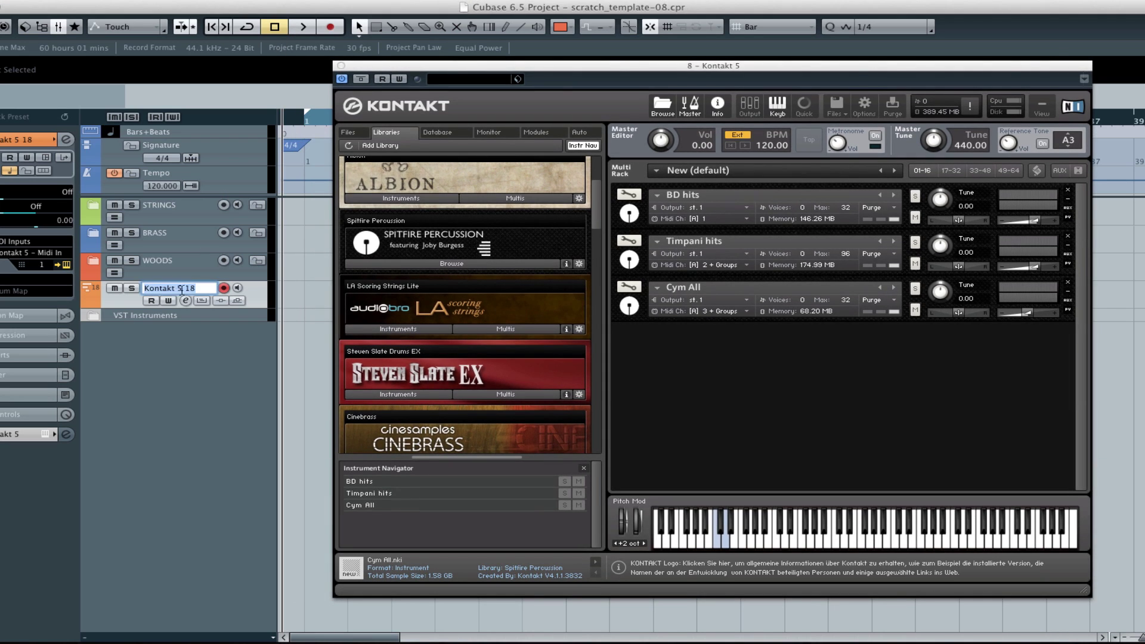
text(Gra)
key(Return)
Step: Add a MIDI track below GC hits, check its Kontakt 5 routing on channel 2 and name it Timp hits
key(alt+m)
key(Return)
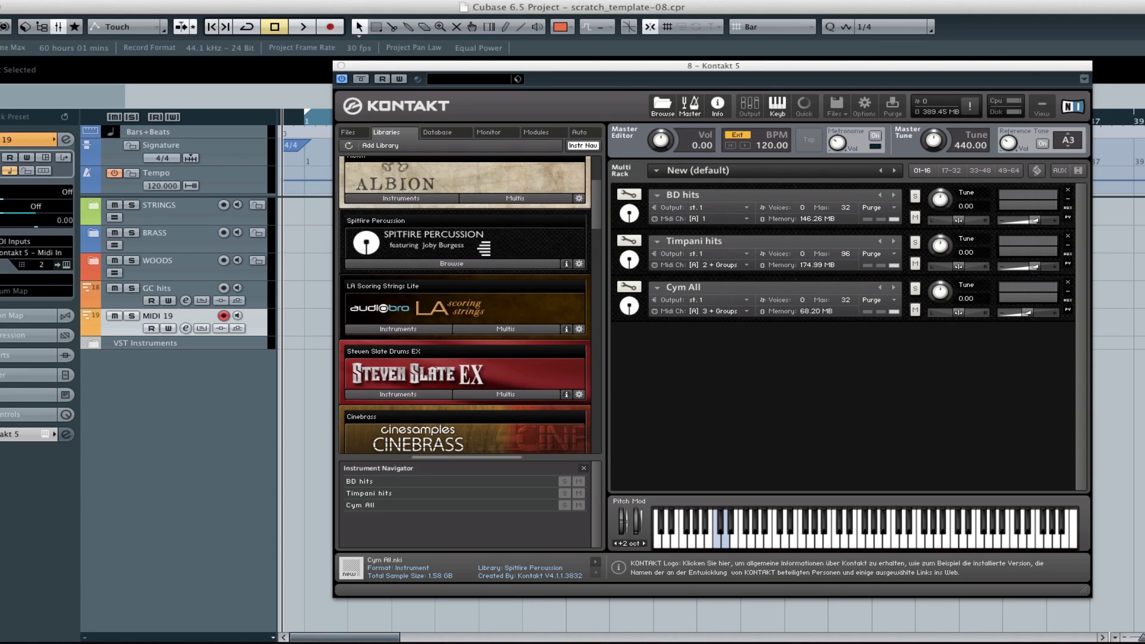
click(118, 303)
click(121, 332)
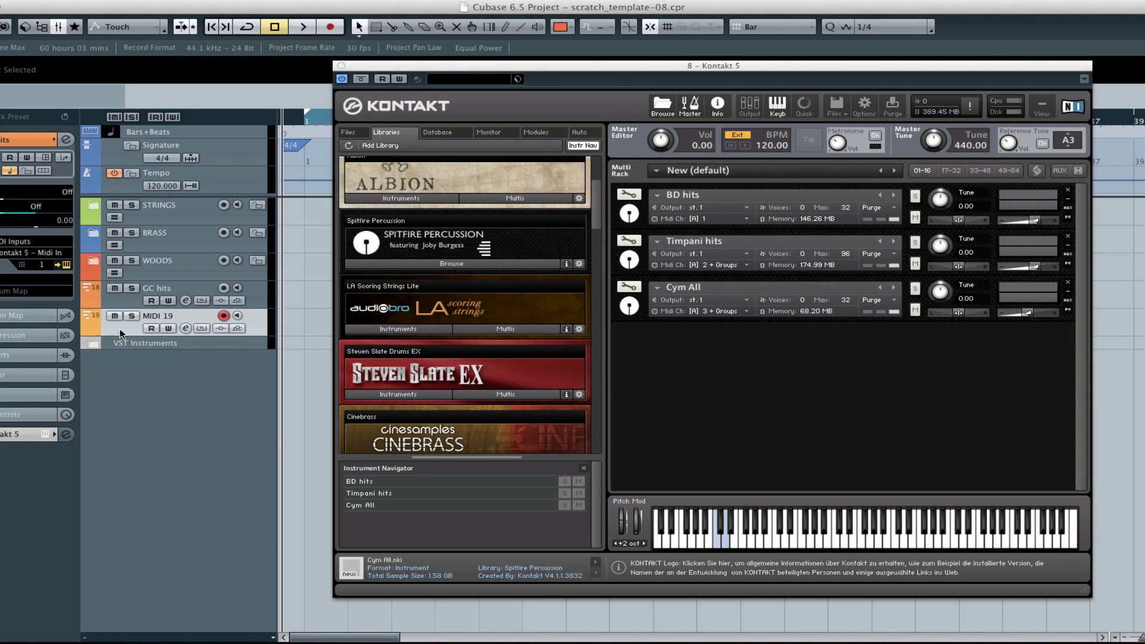
click(23, 258)
click(17, 289)
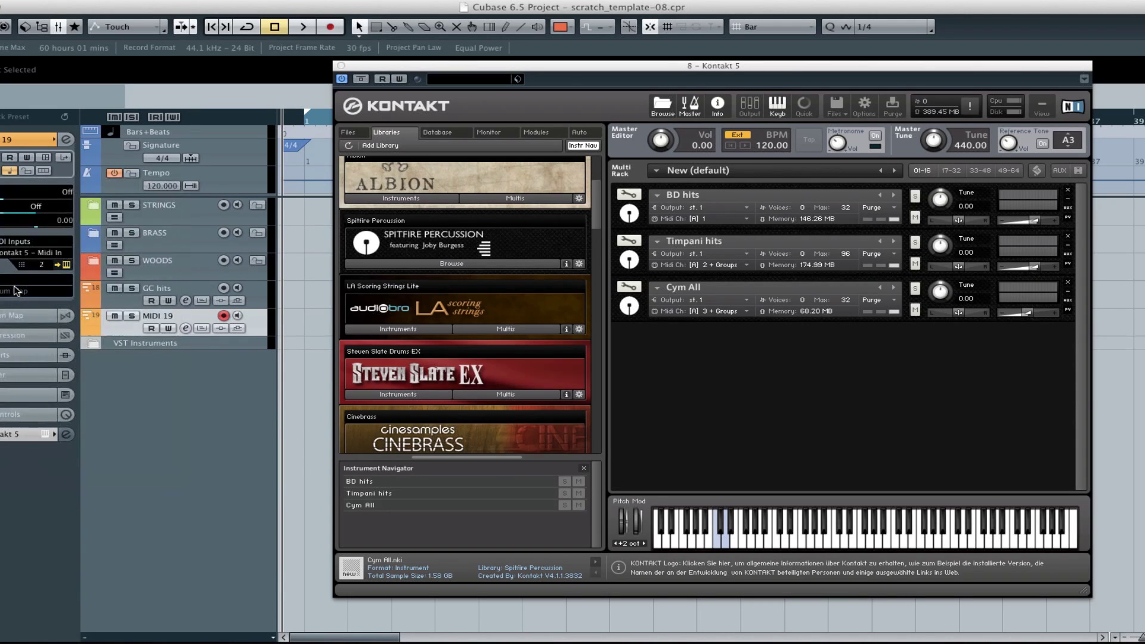
double_click(168, 320)
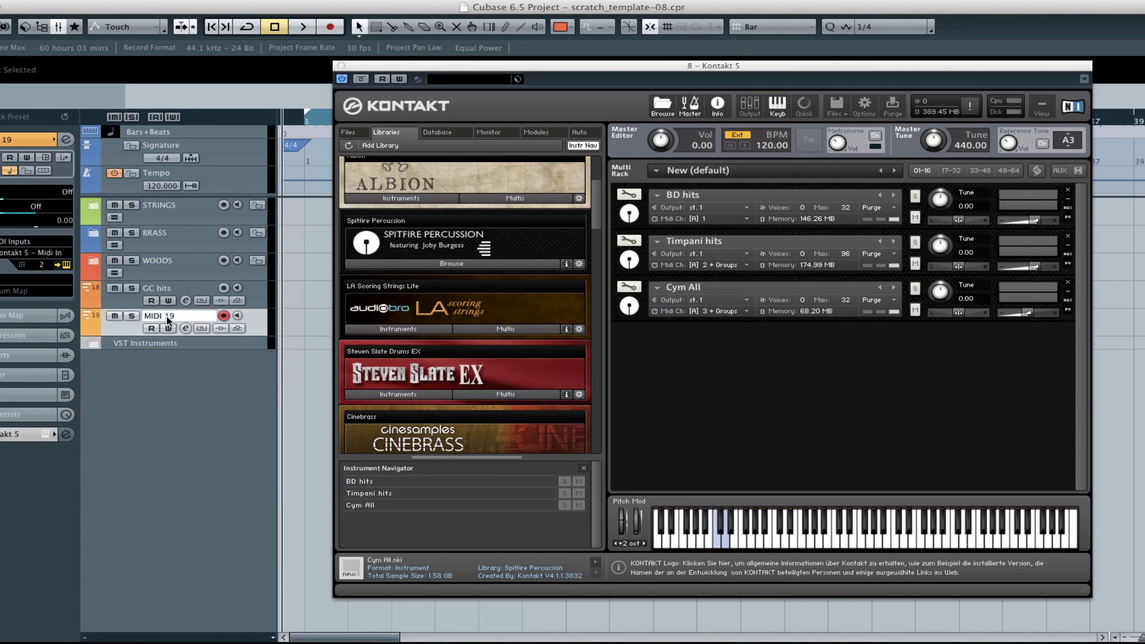
text(Timp hits)
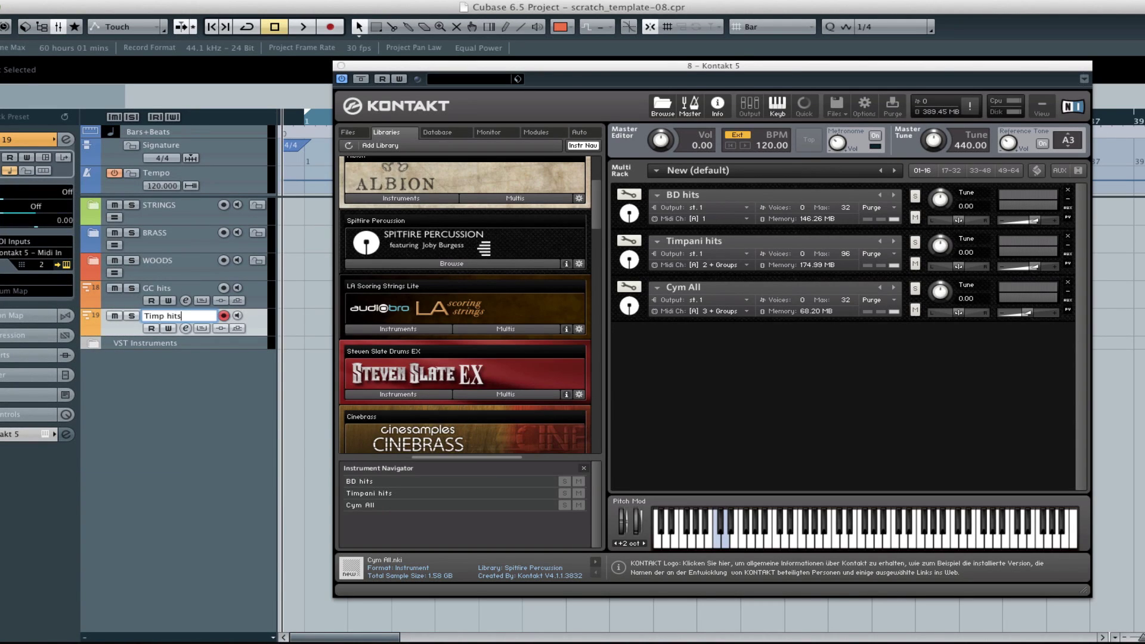
key(Return)
Step: Add one more MIDI track for Kontakt 5 channel 3 and name it Cyms
key(ctrl+m)
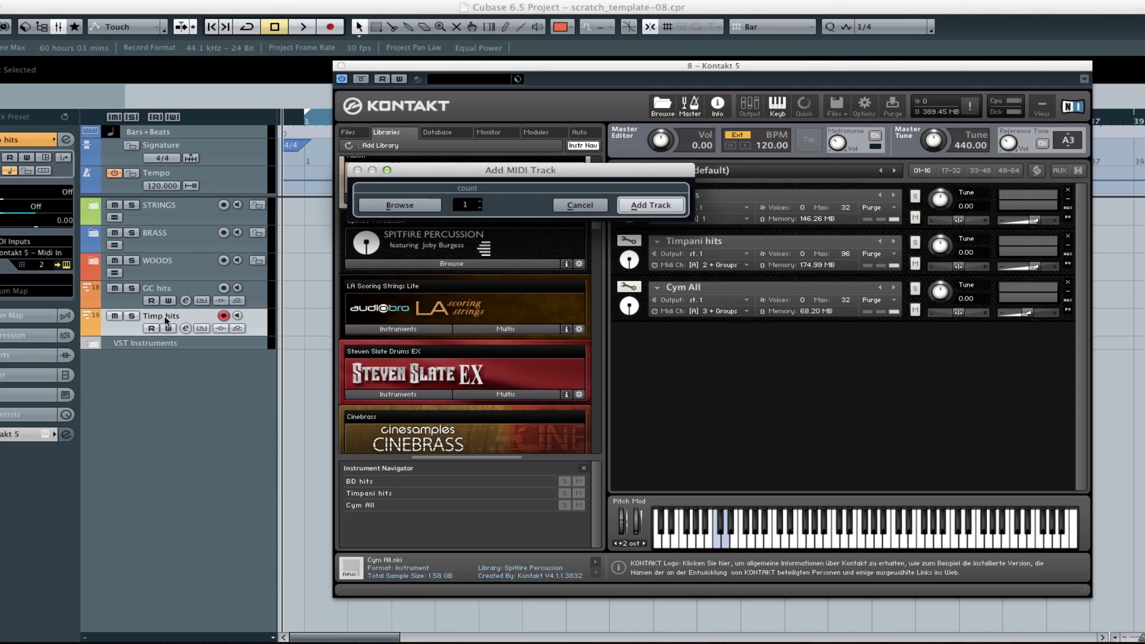
key(Return)
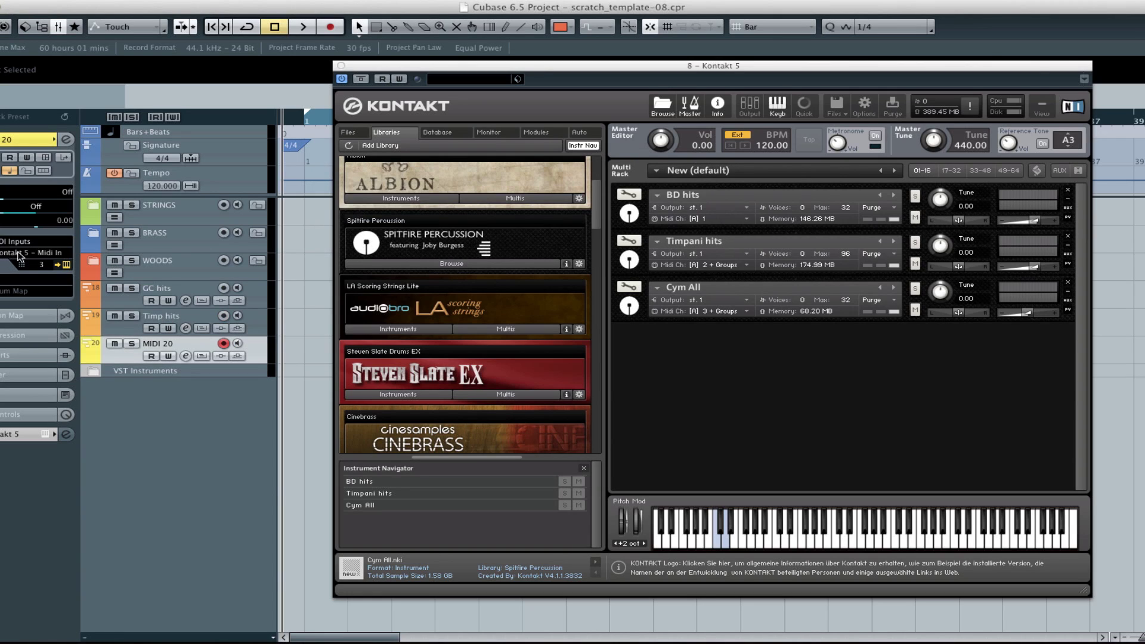
double_click(165, 342)
text(Cyms)
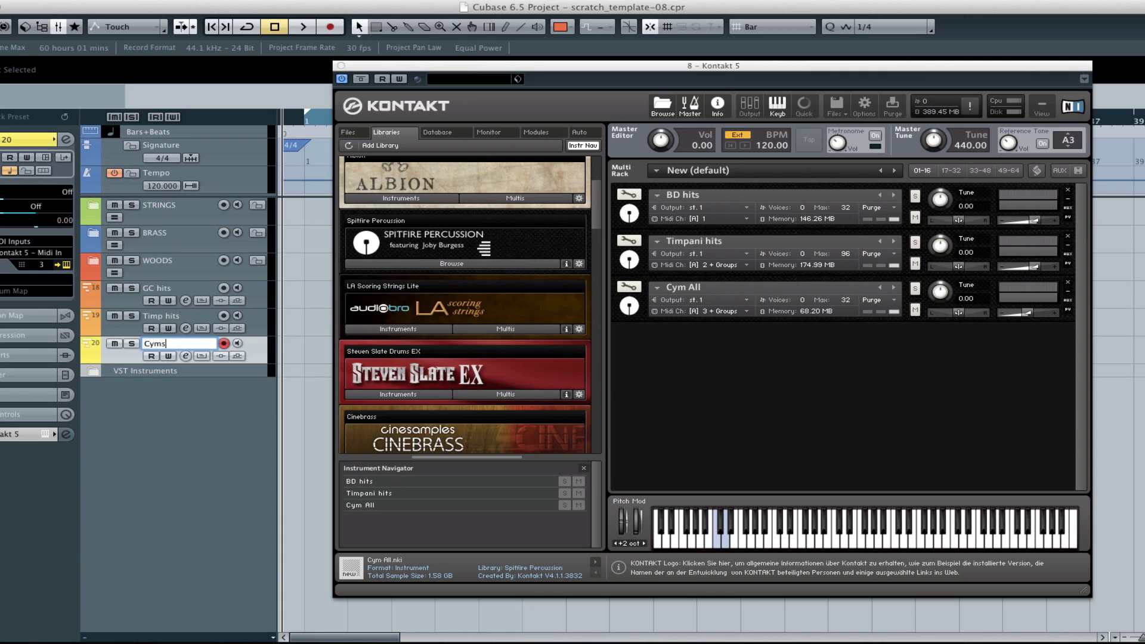
key(Return)
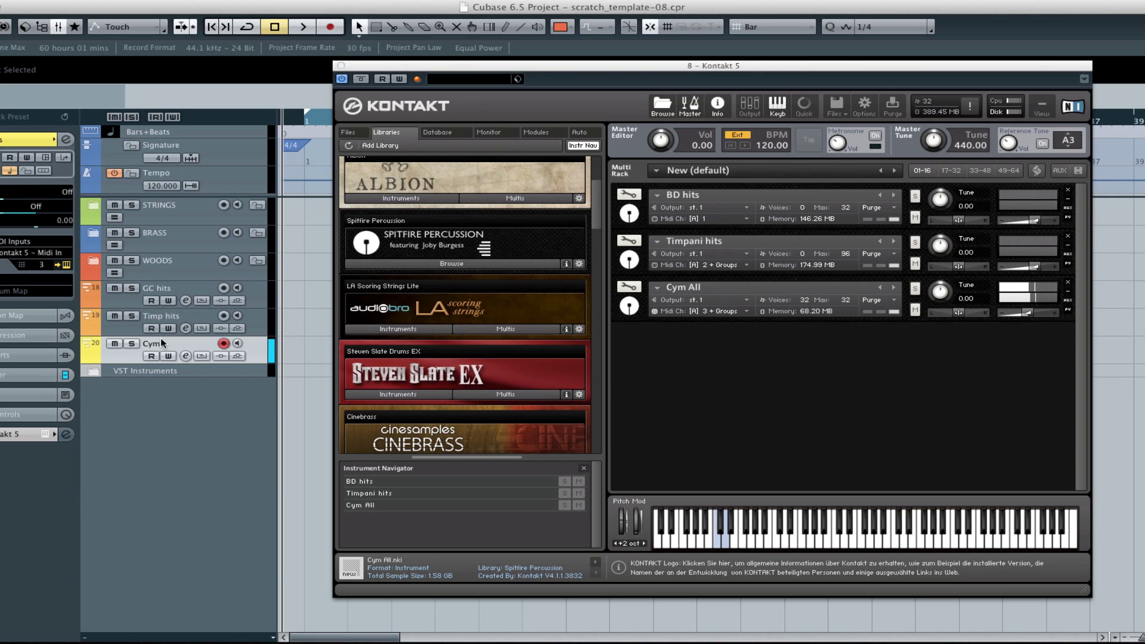
Step: Select the Timp hits track to audition the timpani sound
click(191, 320)
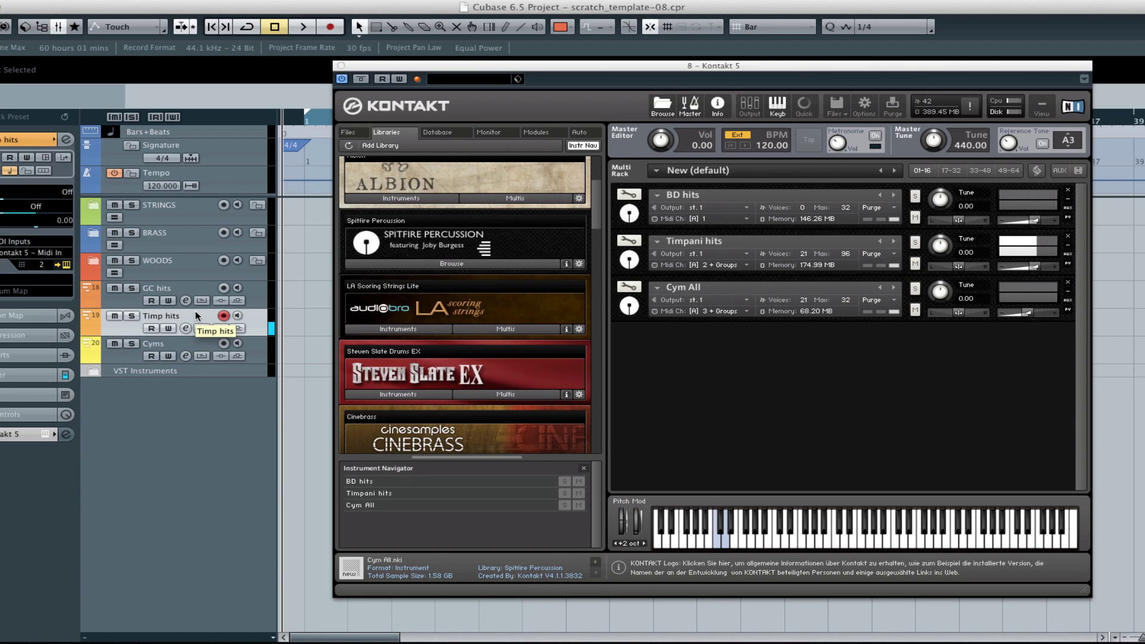
Step: Close the Kontakt 5 window and assign Color 3 to the GC hits, Timp hits and Cyms tracks
click(167, 287)
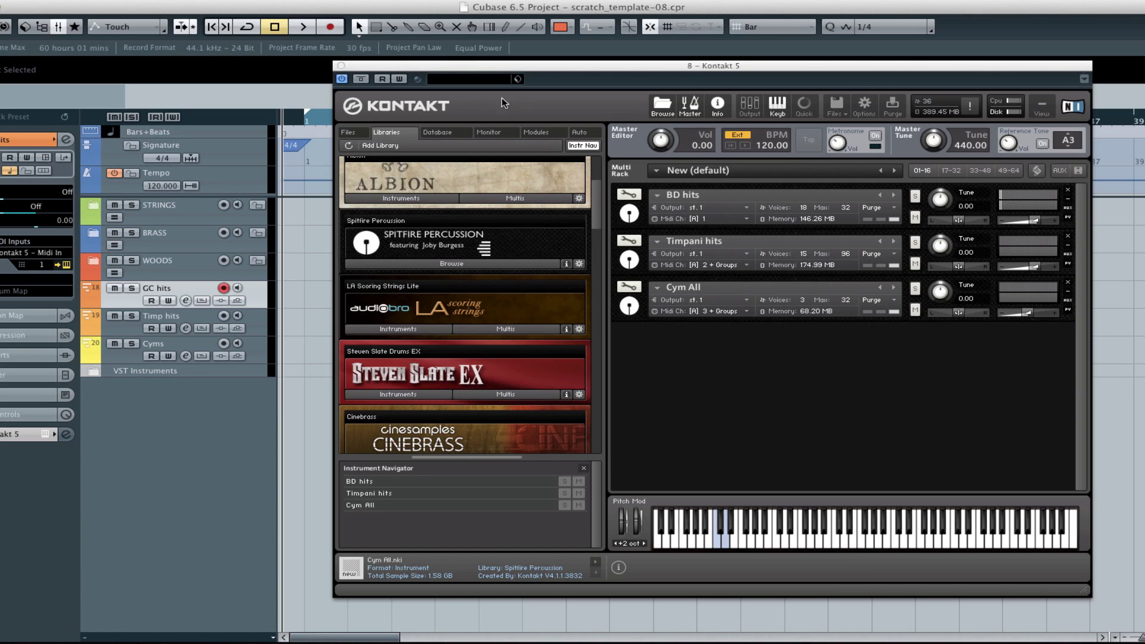
drag(517, 70, 486, 73)
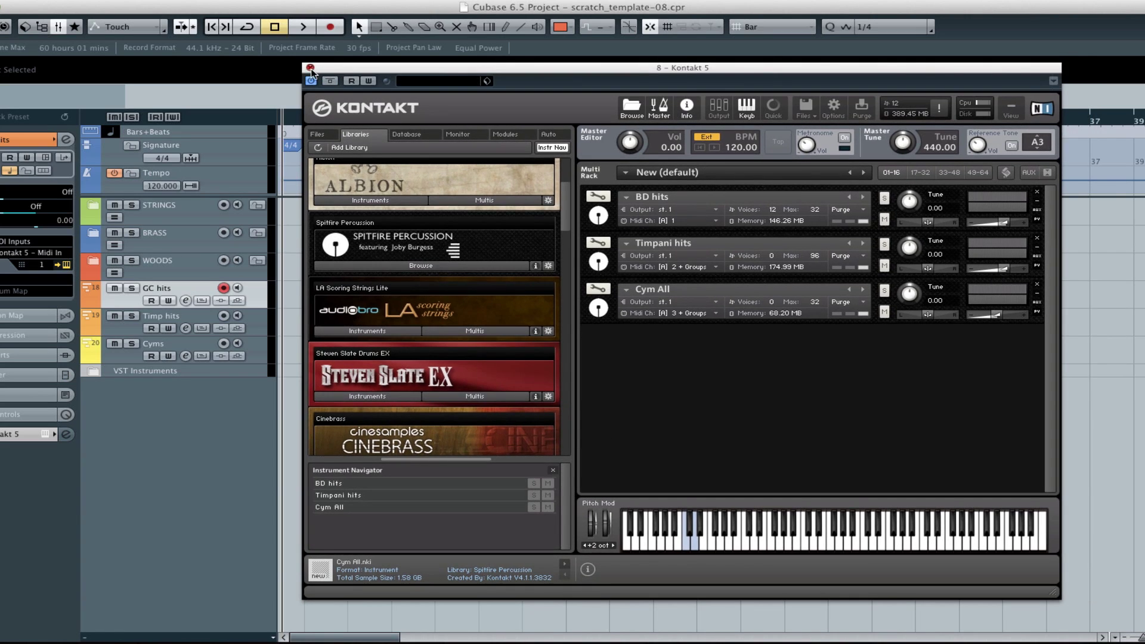
click(310, 67)
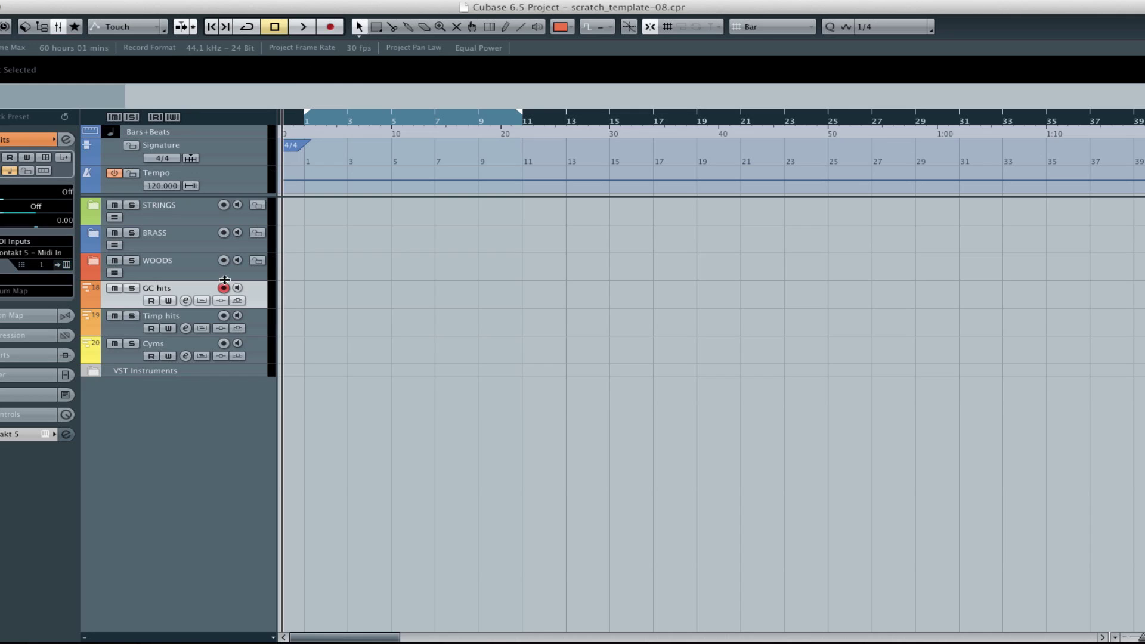
shift+click(189, 350)
click(562, 27)
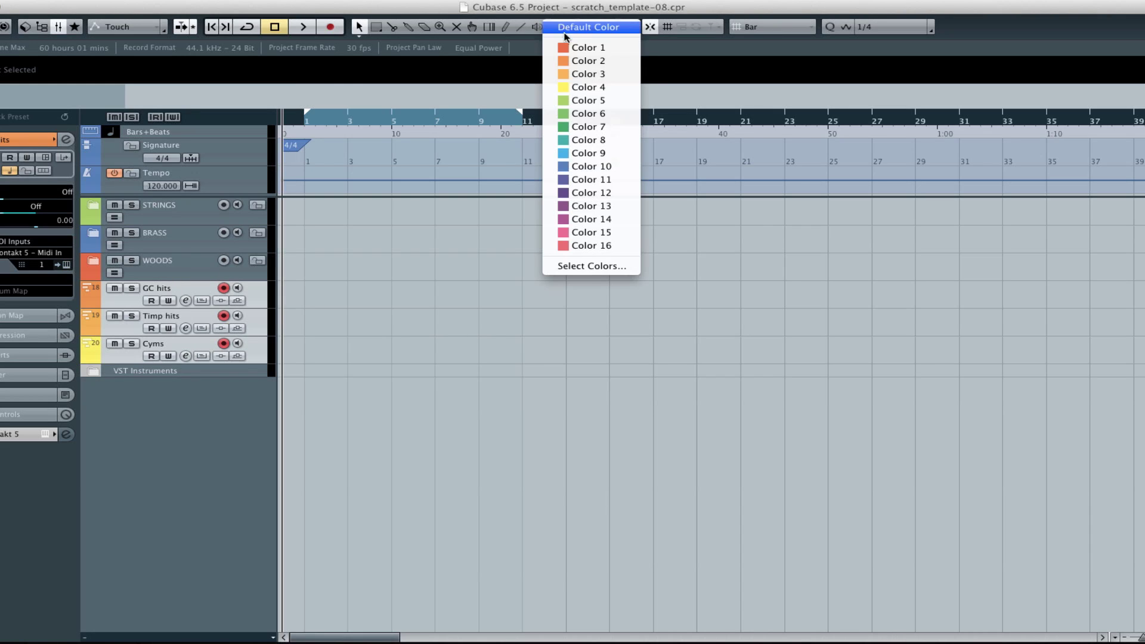
click(588, 74)
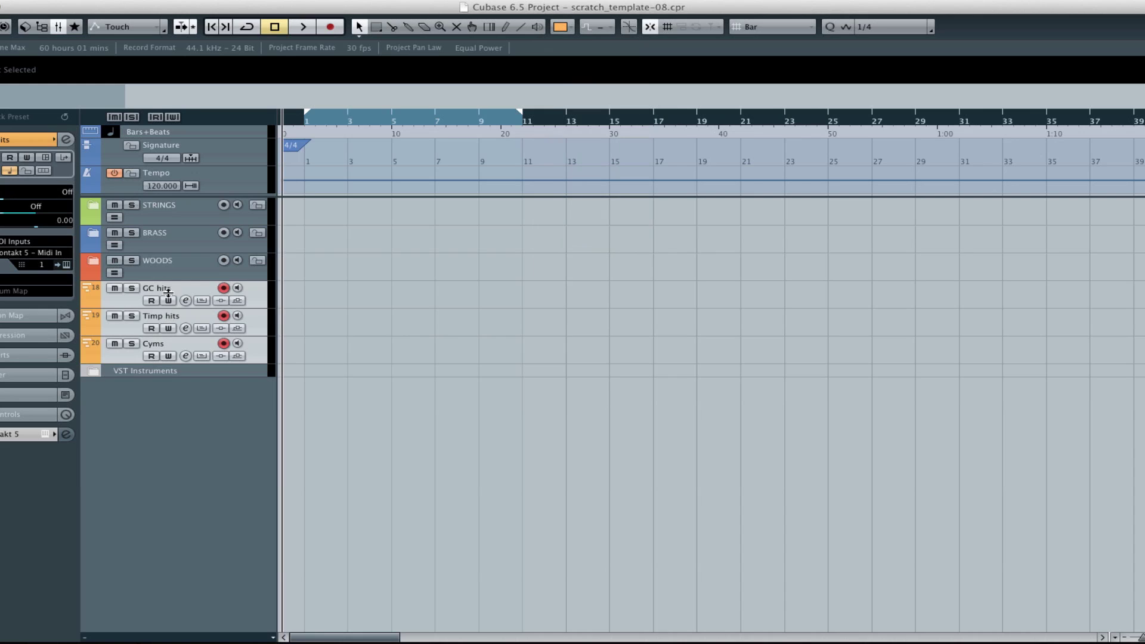
Step: Add a folder track directly below the WOODS folder and name it PERCS
click(152, 275)
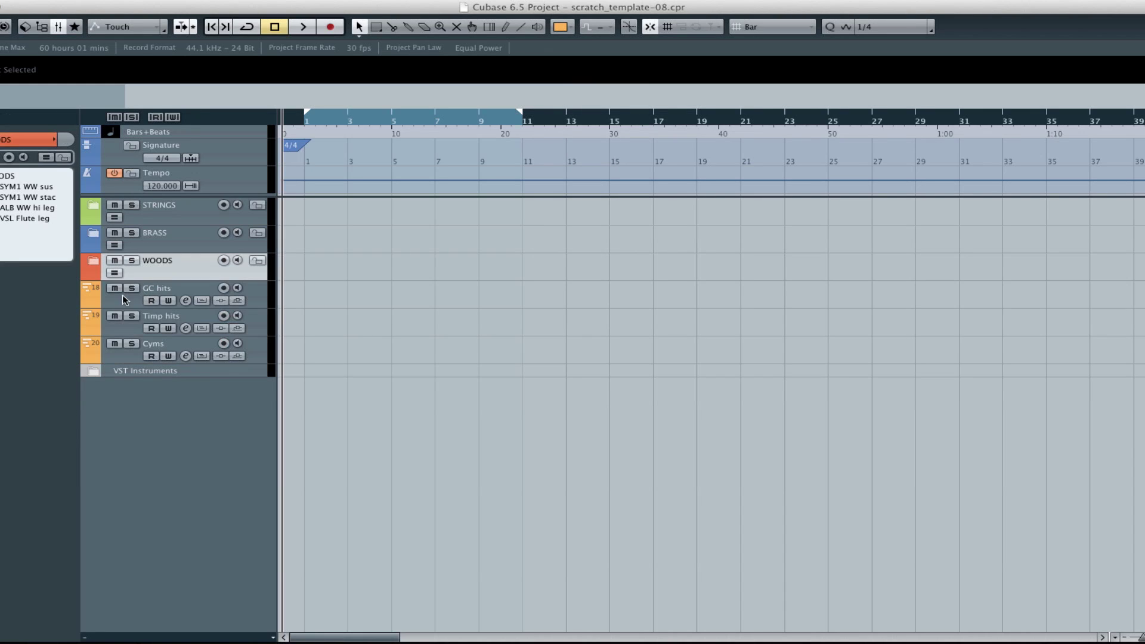
click(123, 295)
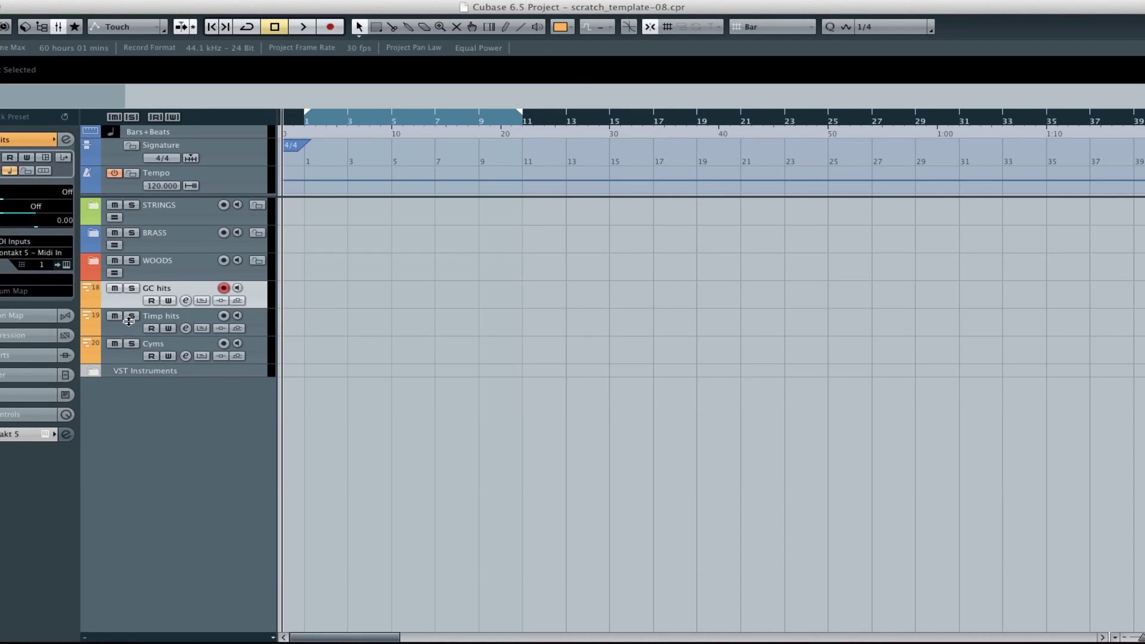
click(124, 360)
click(147, 270)
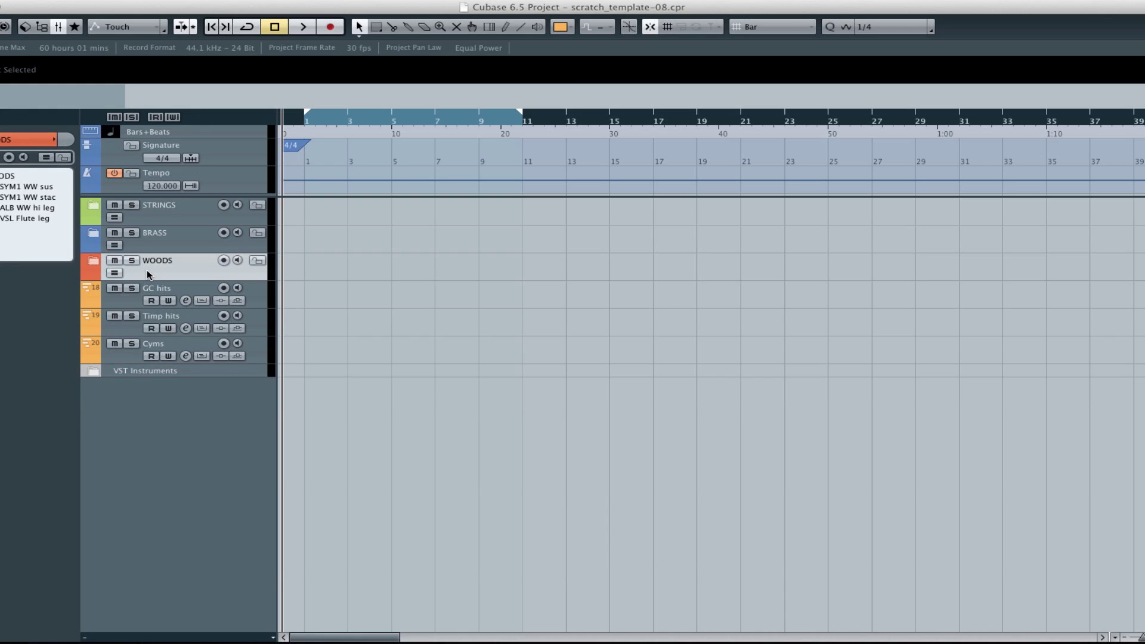
key(shift+f)
double_click(183, 286)
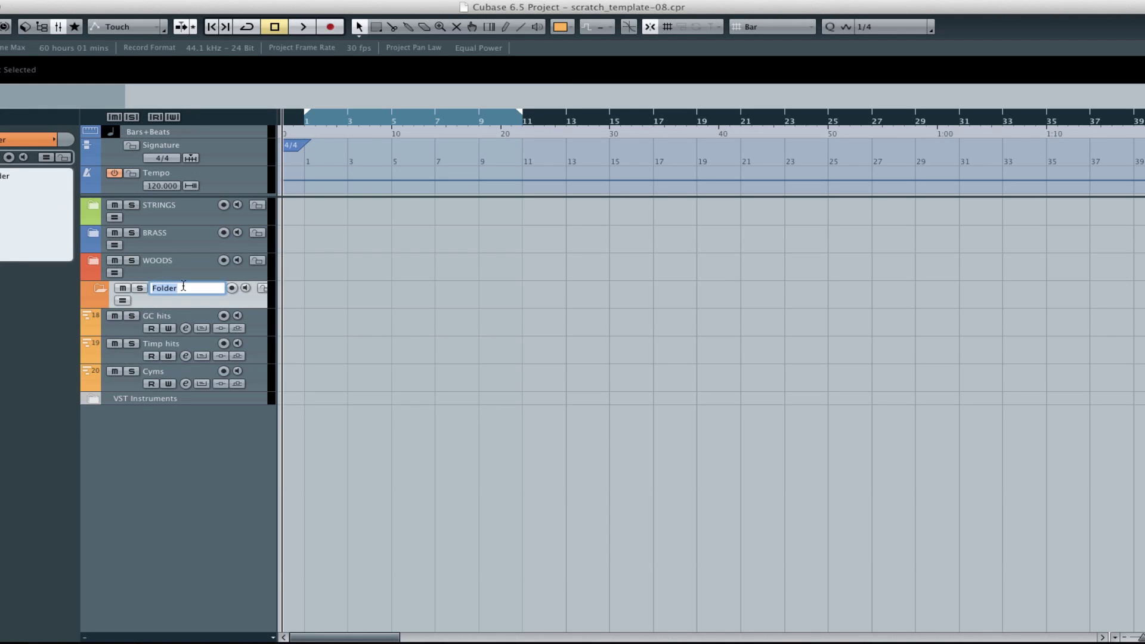
text(PERCS)
key(Return)
Step: Move the GC hits, Timp hits and Cyms tracks into the PERCS folder
click(124, 333)
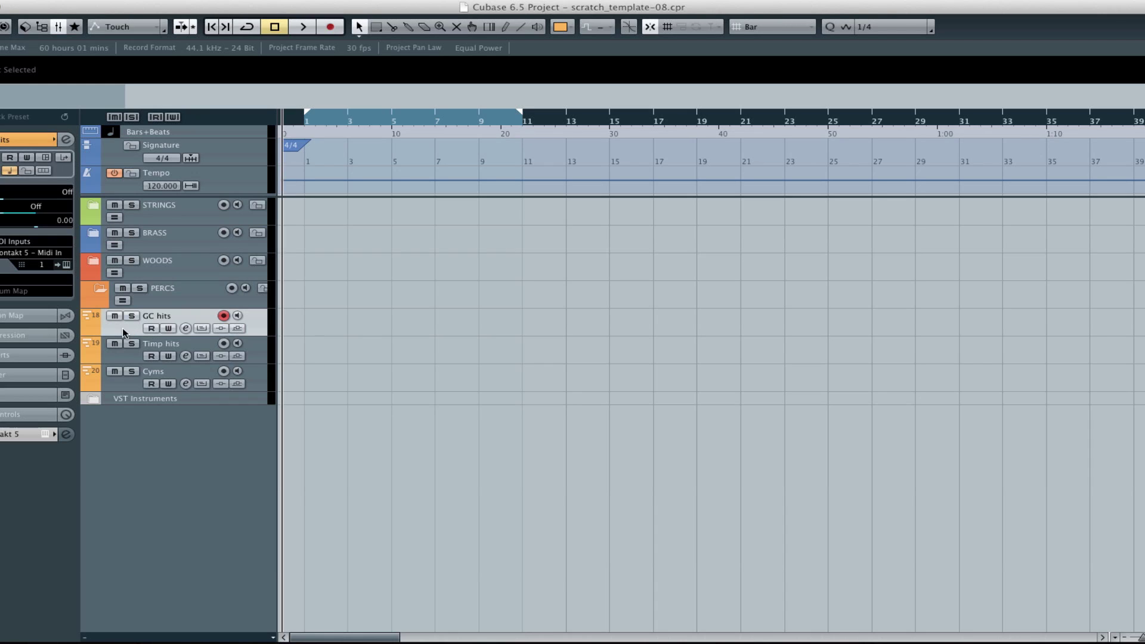
shift+click(122, 388)
drag(127, 331, 146, 303)
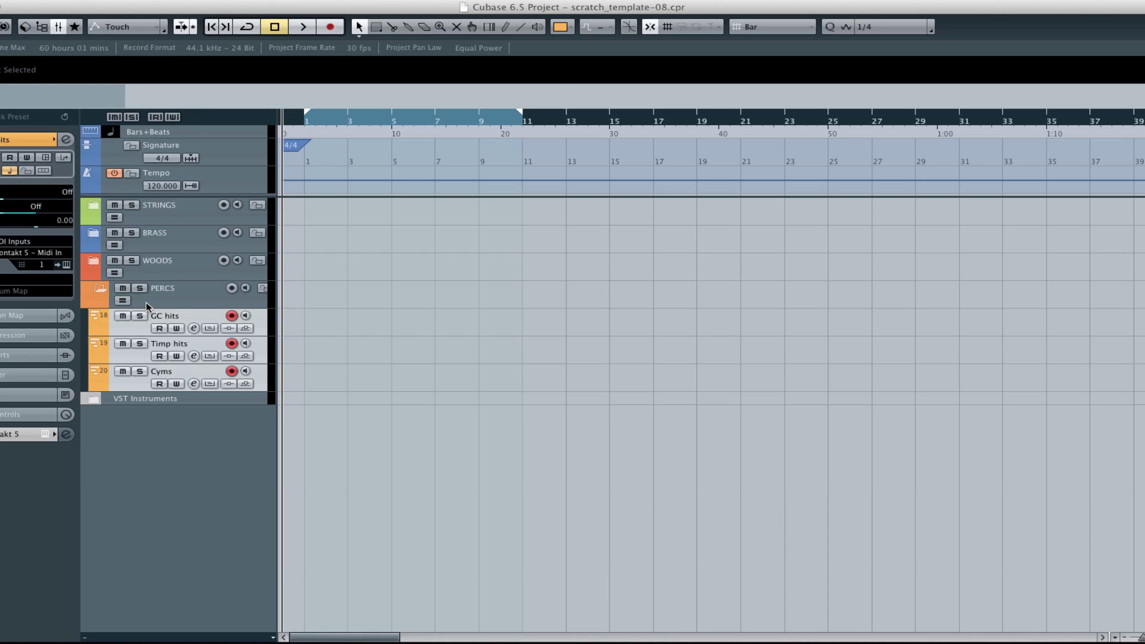
Step: Assign Color 3 to the PERCS folder track and collapse the folder
click(173, 304)
click(571, 28)
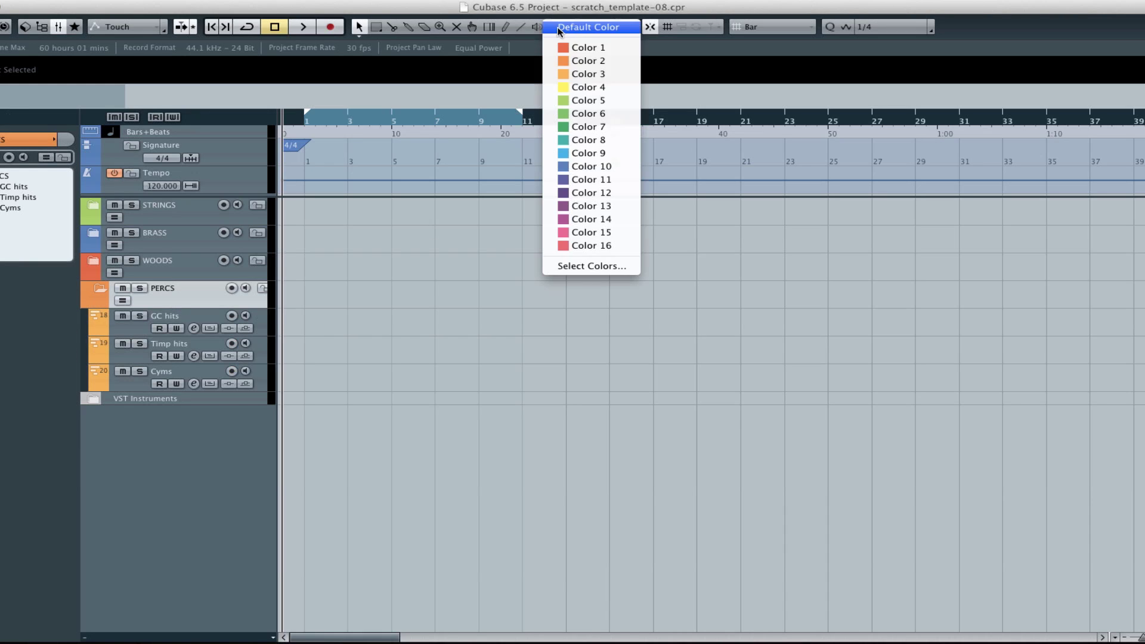
click(574, 75)
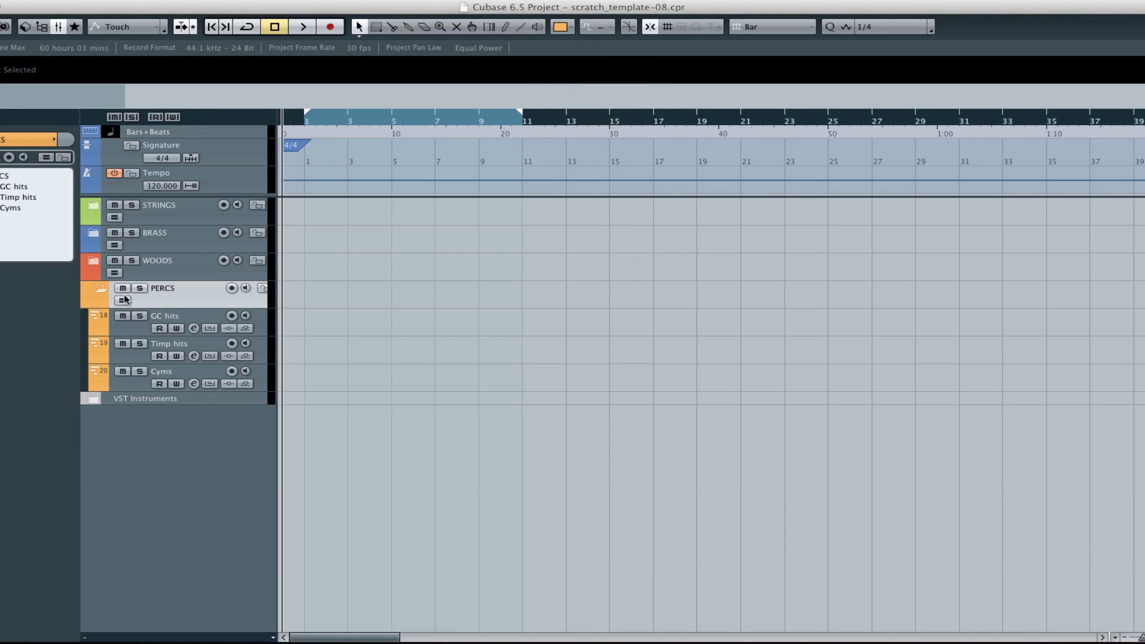
click(99, 290)
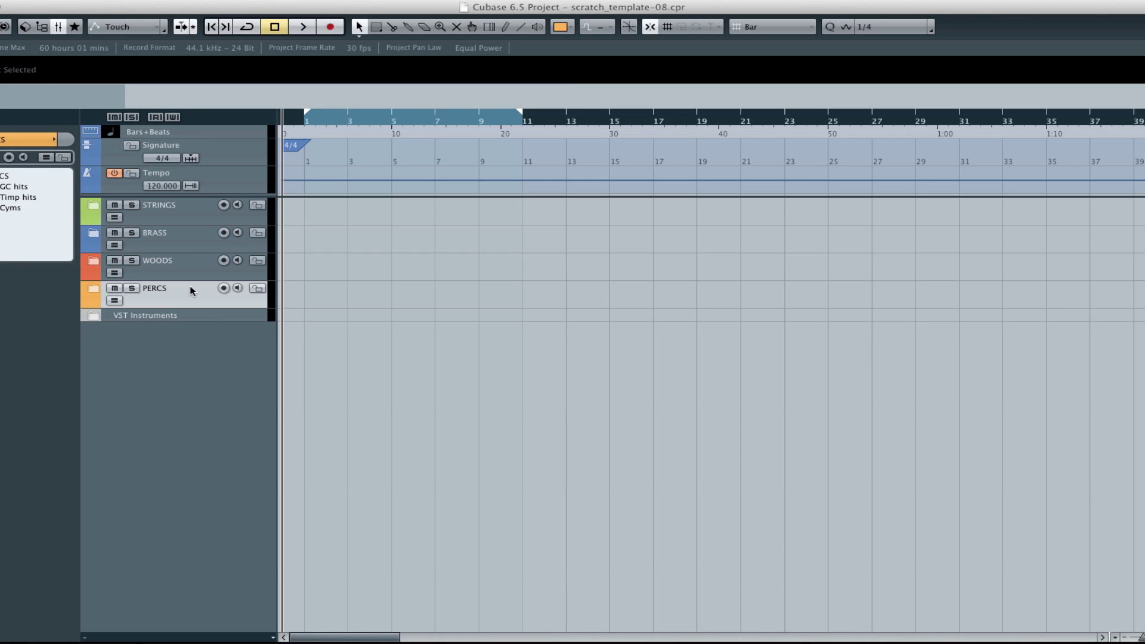
Step: Load Kontakt 5 into VST instrument slot 9 and create a MIDI track assigned to it
key(F11)
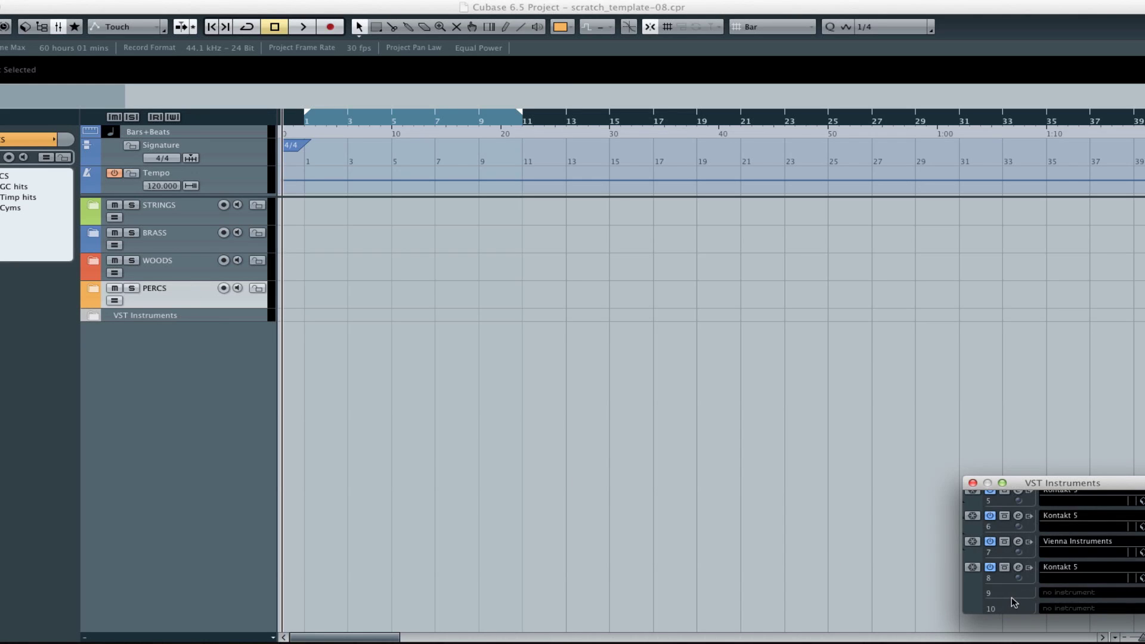
click(1056, 595)
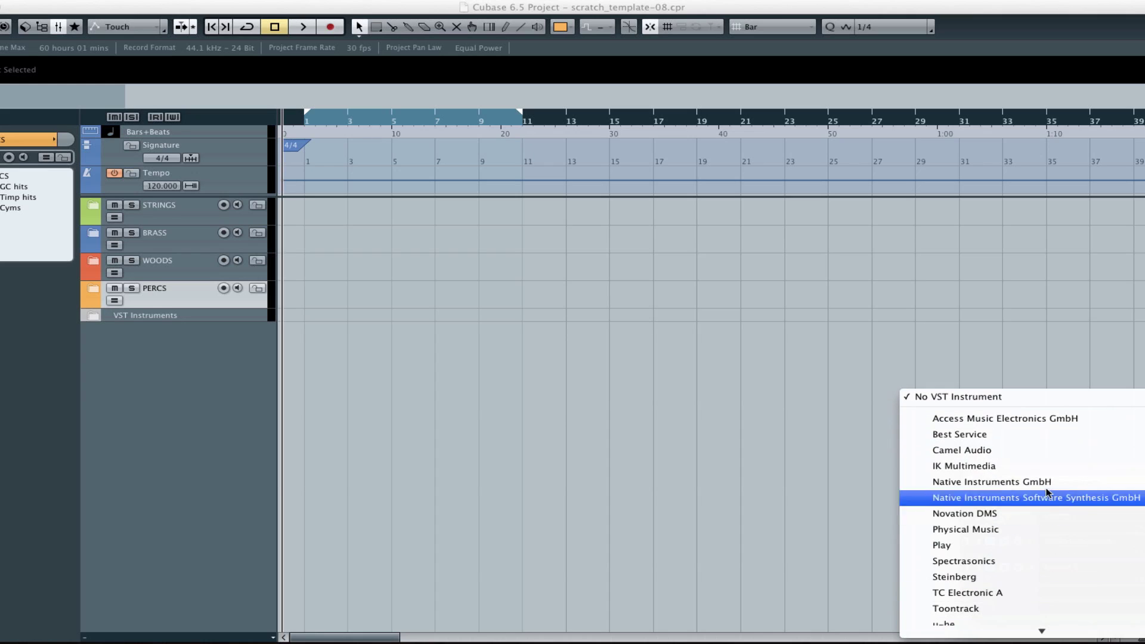
mouse_move(1044, 481)
click(847, 545)
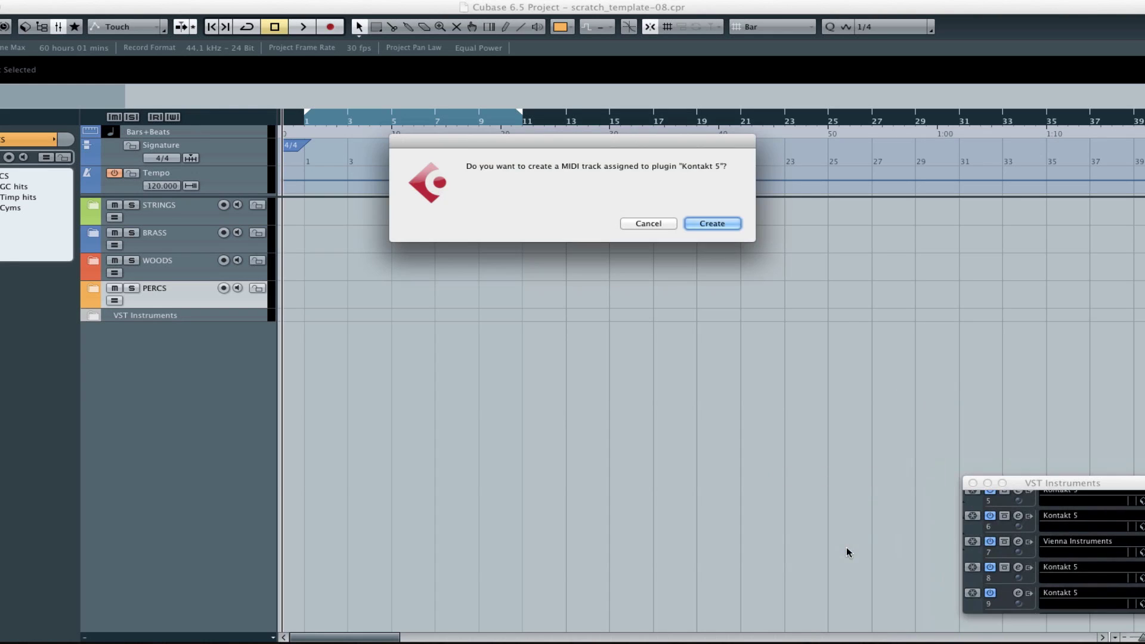
click(707, 223)
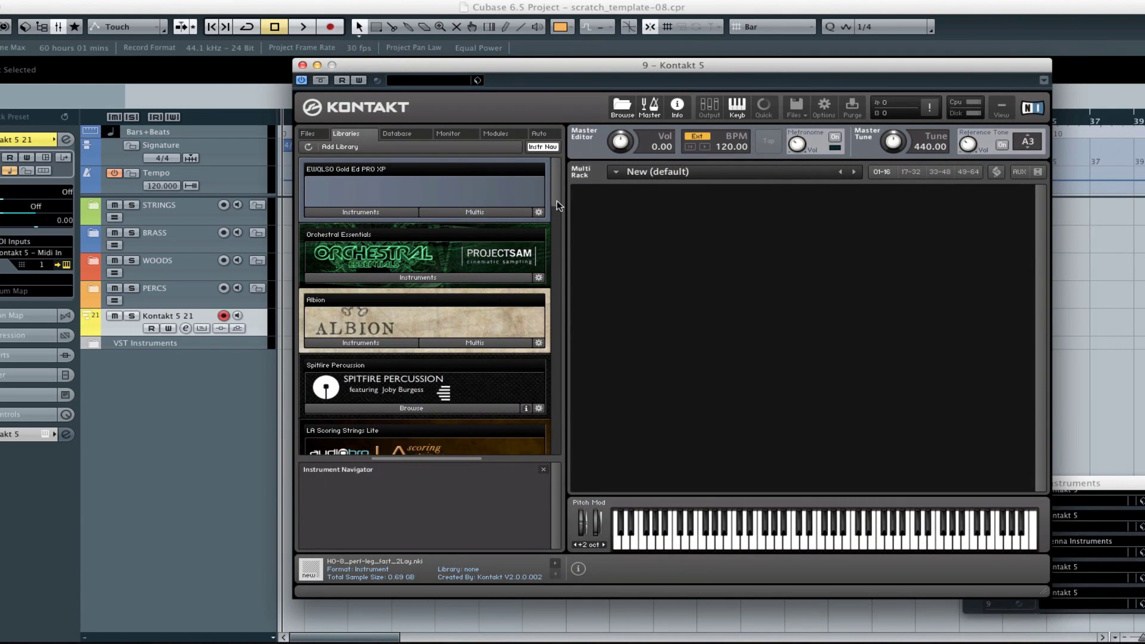
Step: Load Tubular Bells hits.nki into the rack from the Mallets - metal folder of Spitfire Percussion's v3 instruments
mouse_move(556, 200)
mouse_down()
mouse_move(560, 320)
mouse_move(556, 207)
mouse_up()
click(382, 283)
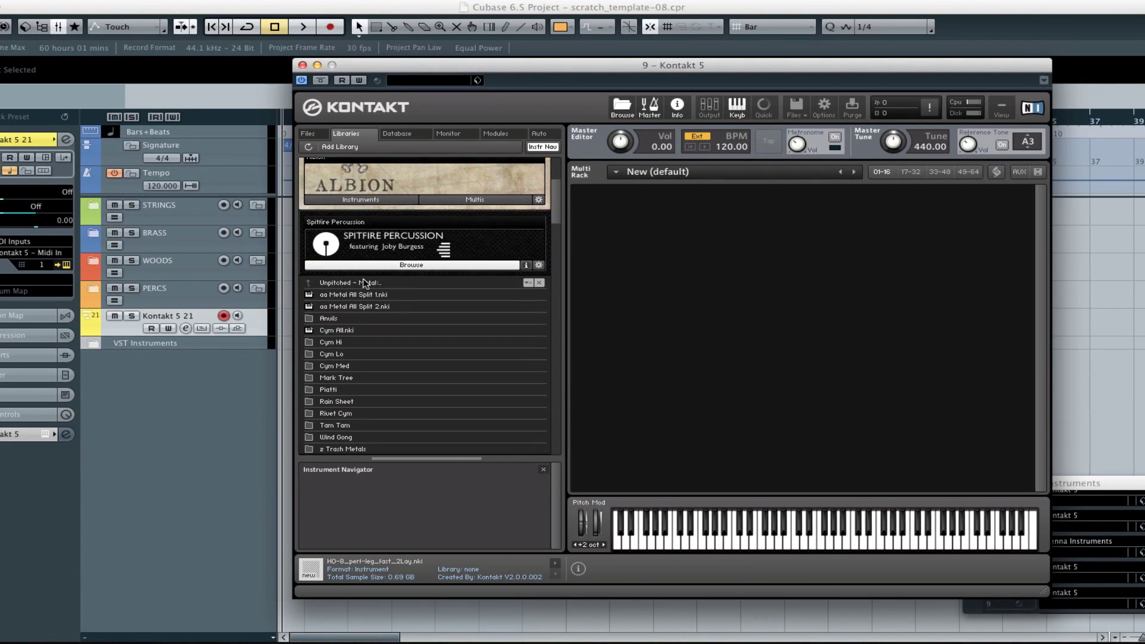
click(362, 283)
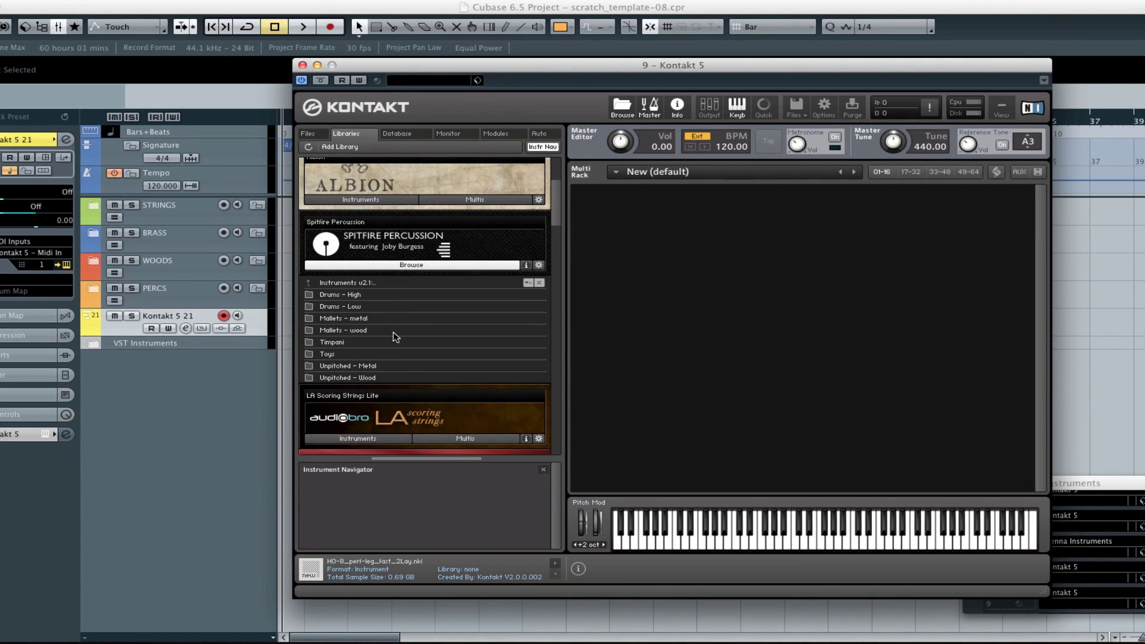
click(370, 282)
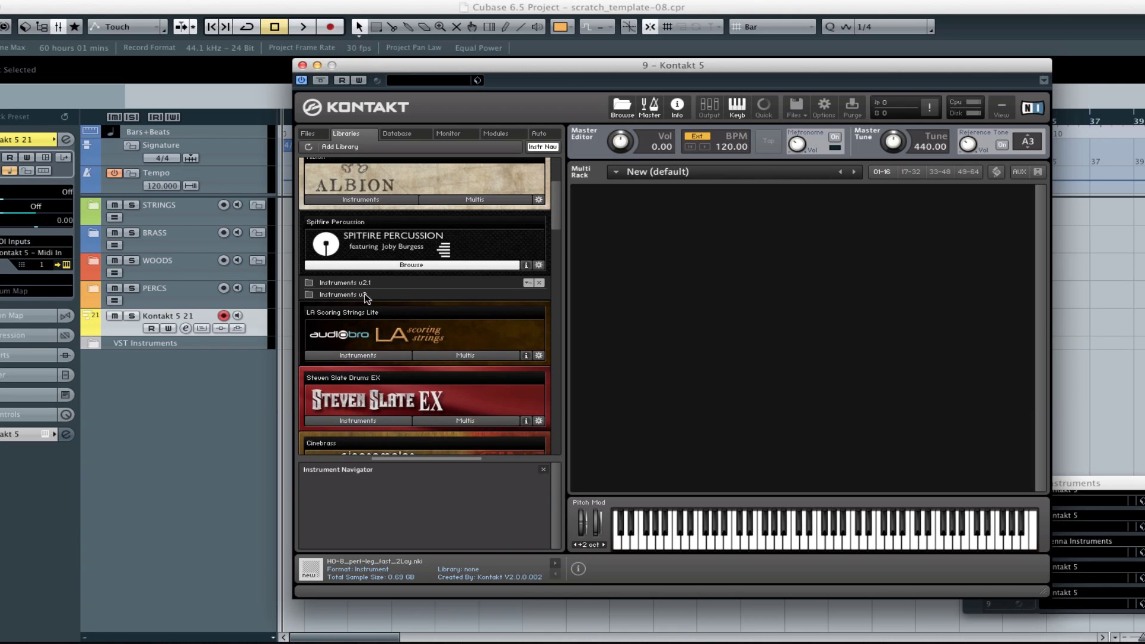
click(364, 294)
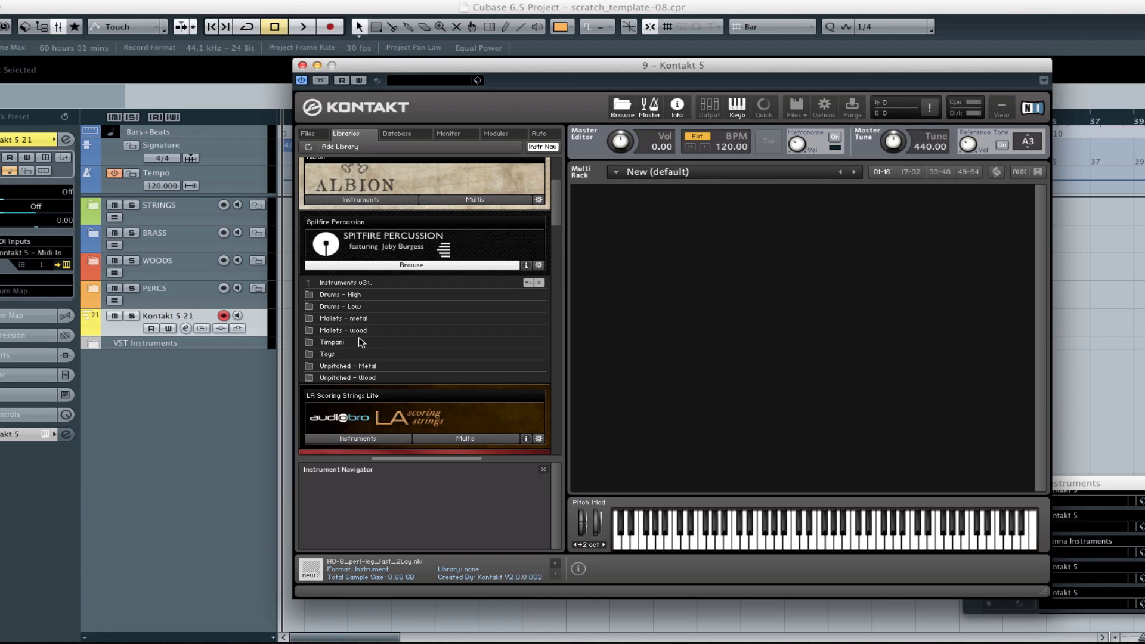
double_click(370, 365)
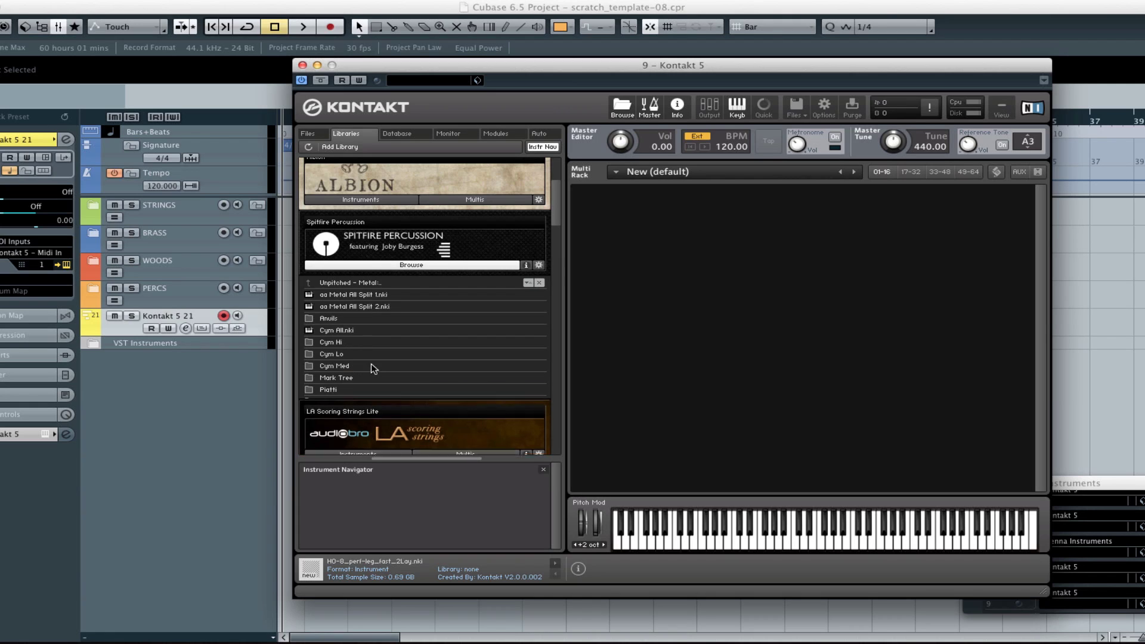
click(367, 273)
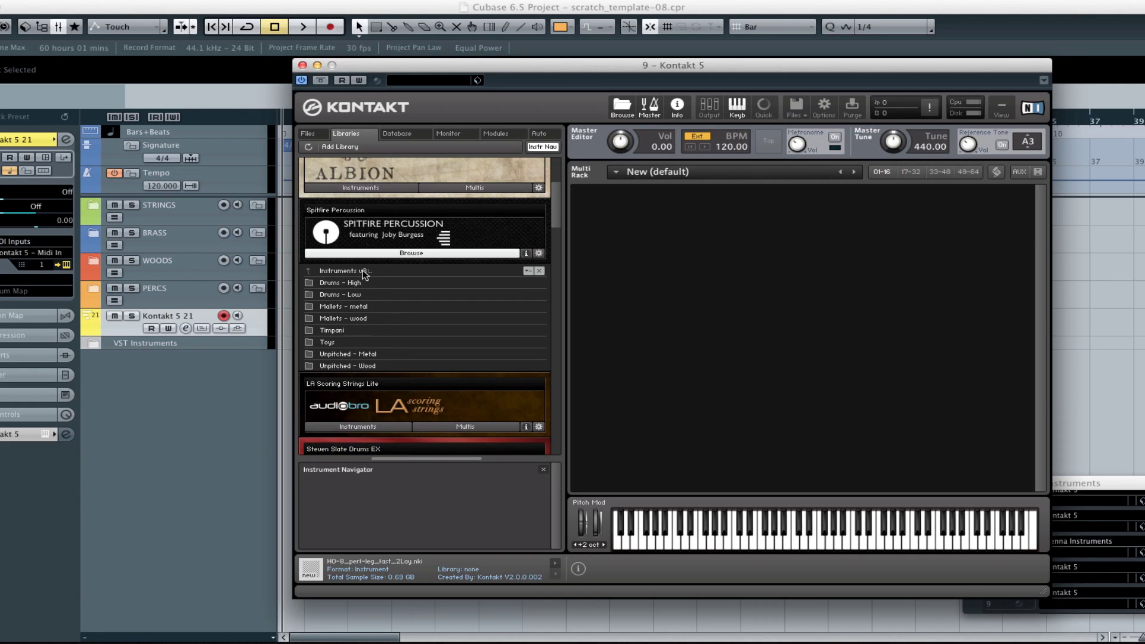
double_click(374, 304)
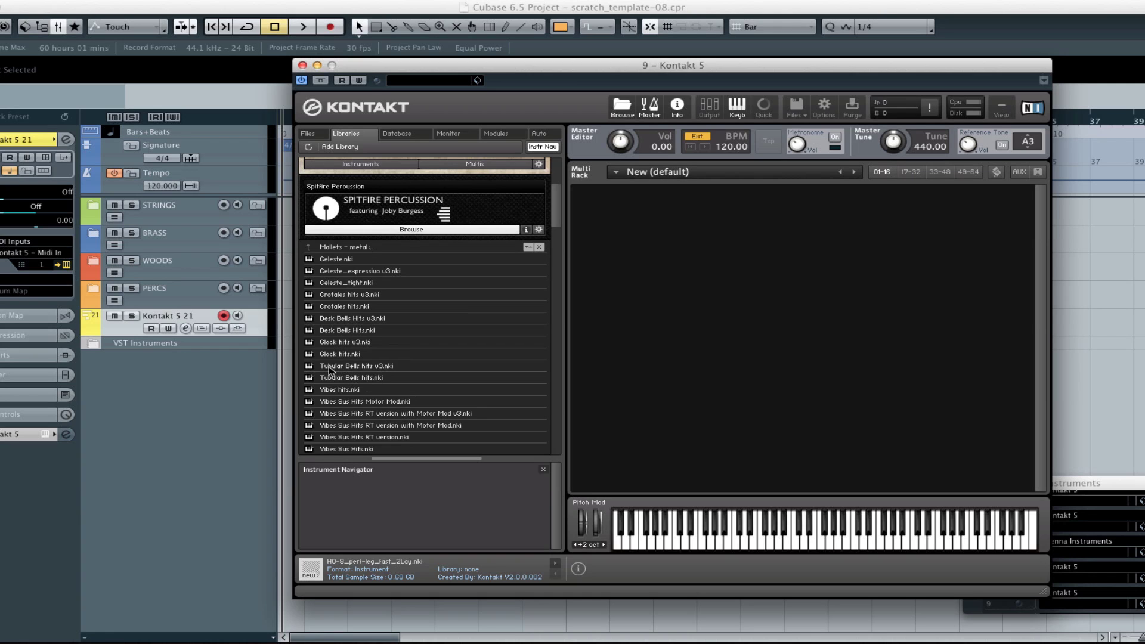
drag(338, 378, 716, 258)
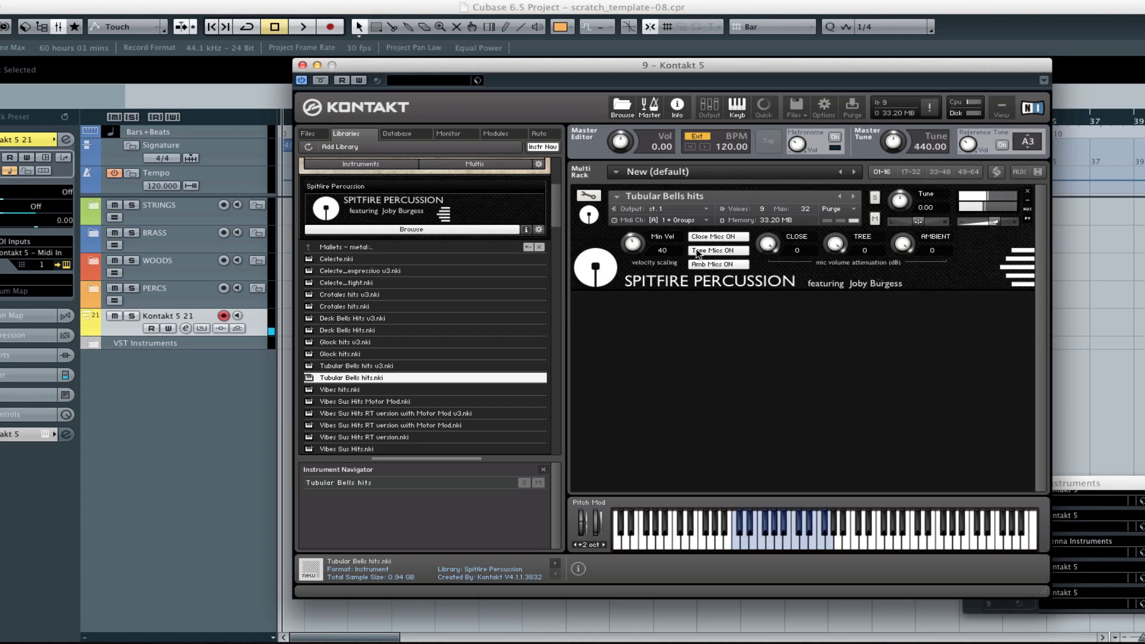
Step: Add Xylo Hits.nki from the Mallets - wood folder of Spitfire Percussion below the tubular bells in the rack
click(343, 248)
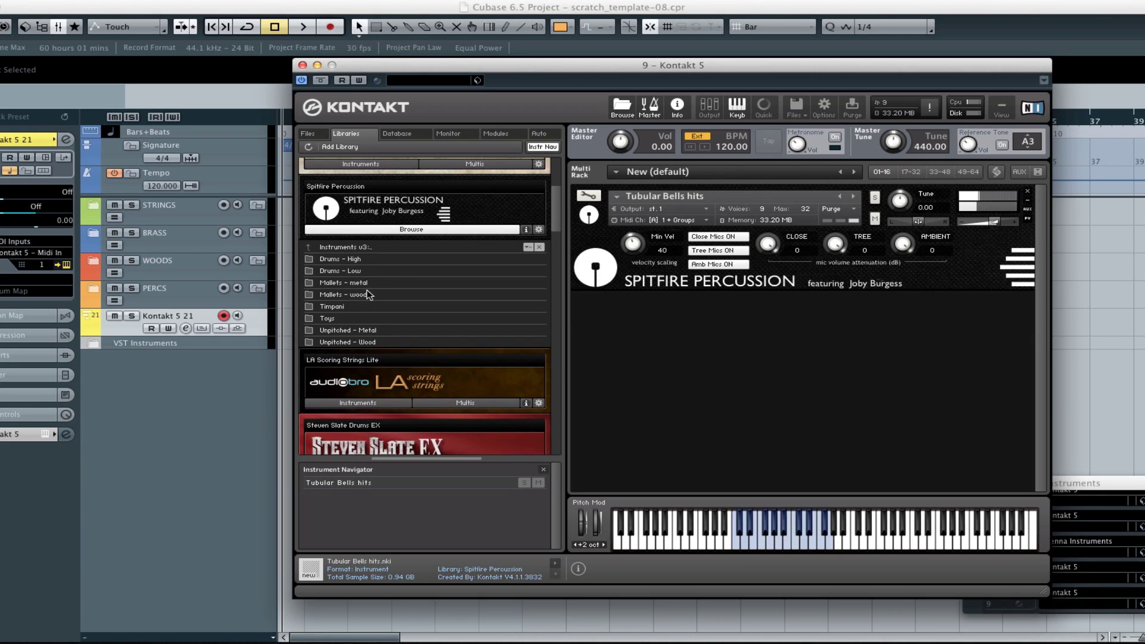
double_click(359, 260)
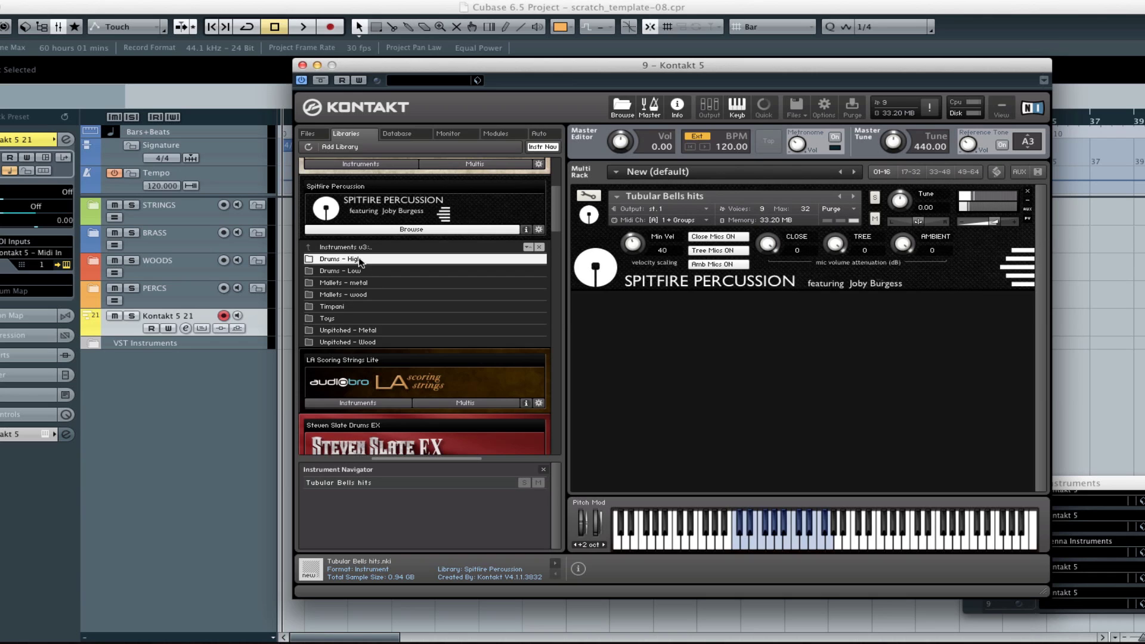
click(343, 248)
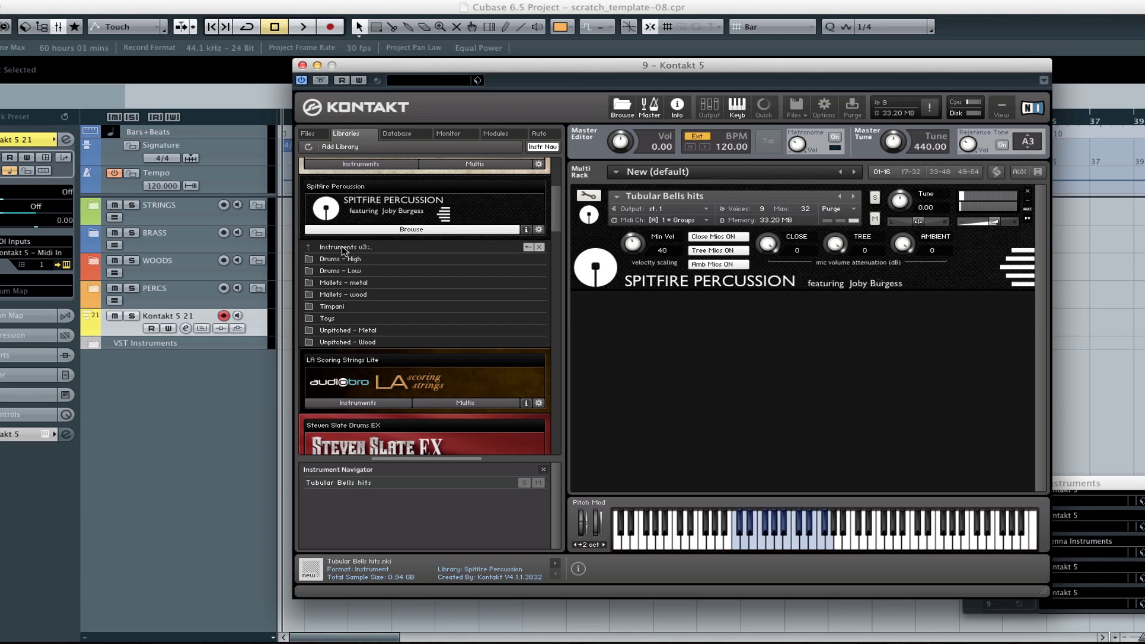
double_click(346, 294)
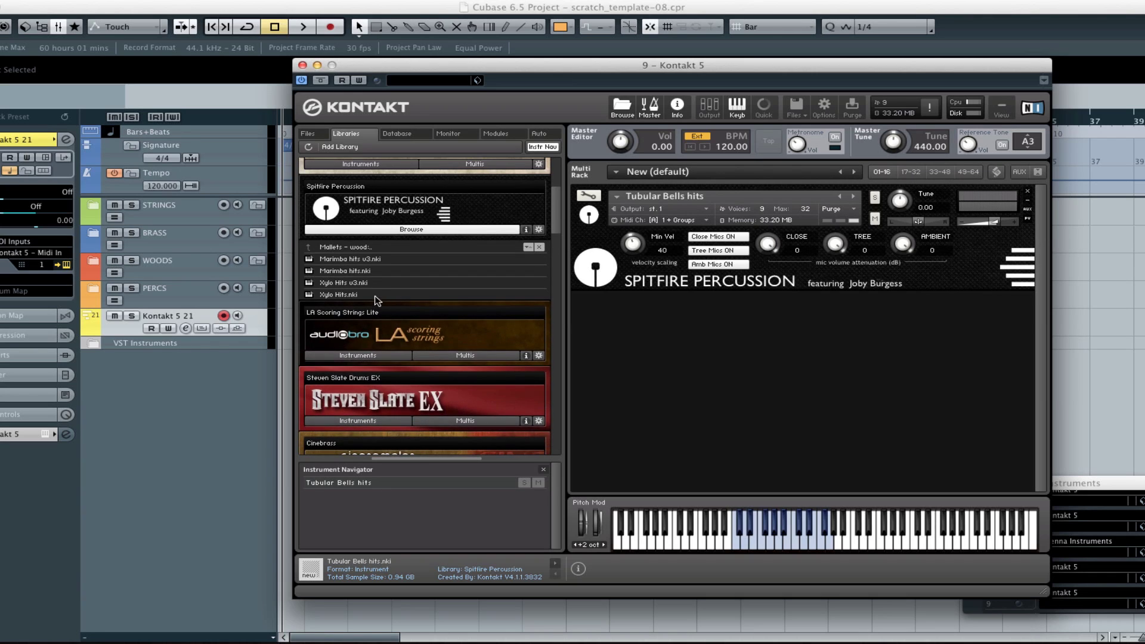
drag(346, 294, 664, 335)
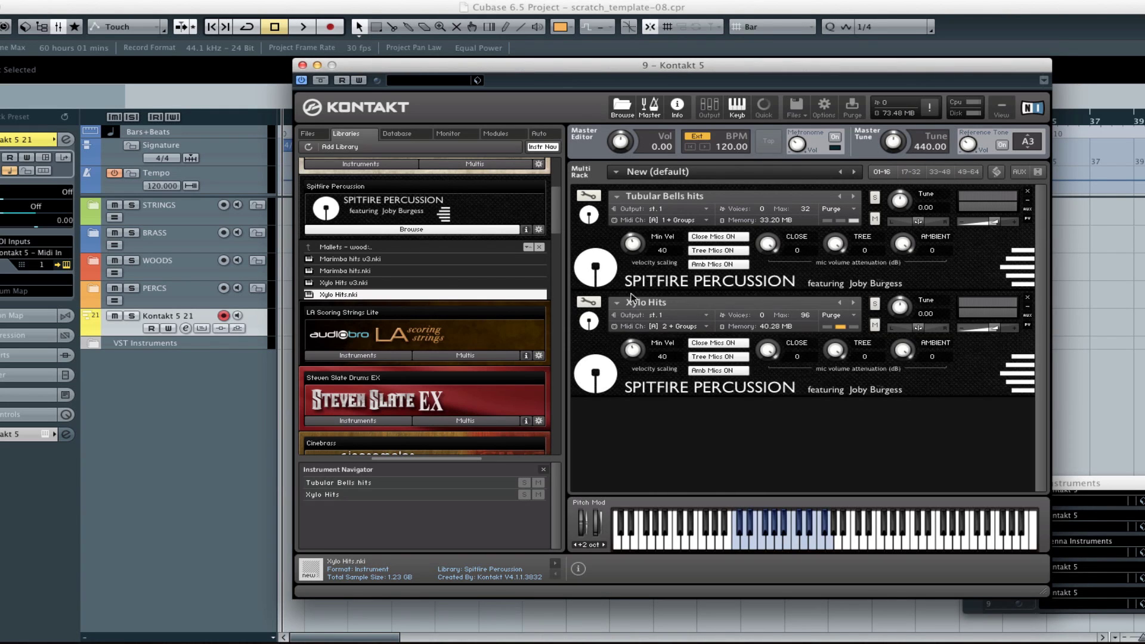
Step: Collapse the performance views of Tubular Bells hits and Xylo Hits, and shift the Kontakt window away from the track list
click(588, 215)
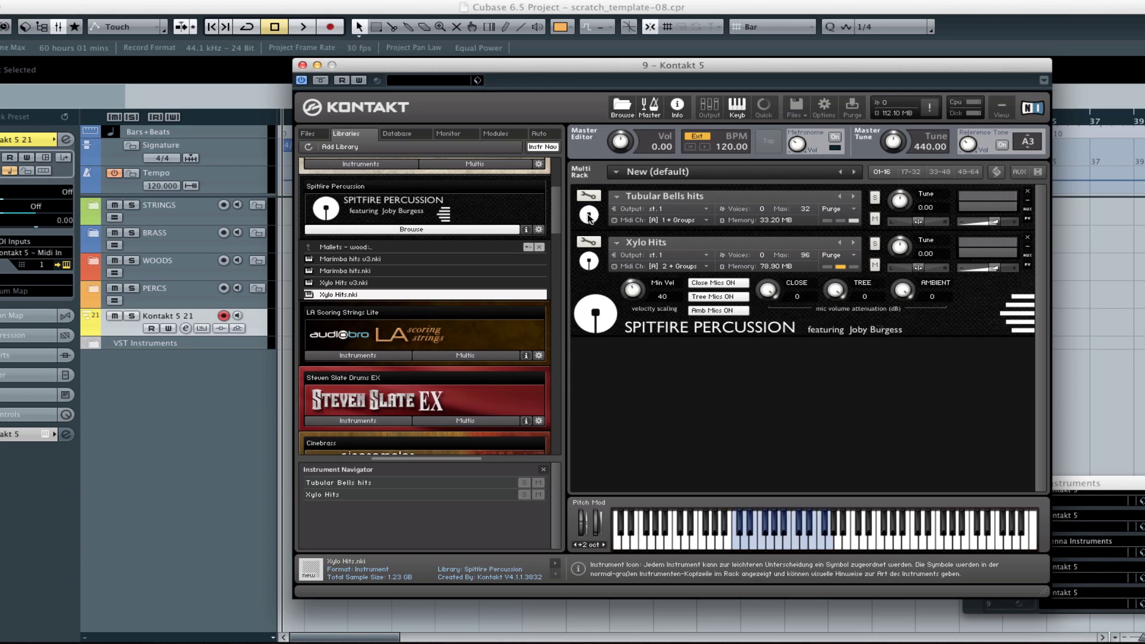
click(589, 263)
drag(596, 65, 655, 66)
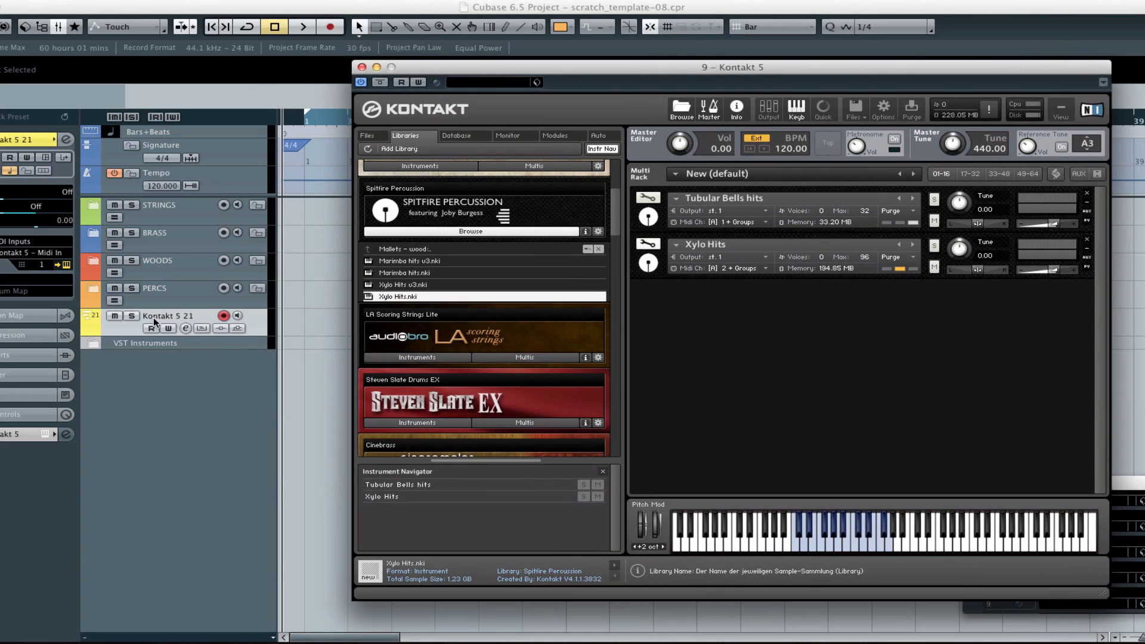
Step: Reopen the Kontakt 5 window from VST instrument slot 9, keep it always on top, and place it beside the track list
double_click(170, 316)
click(623, 549)
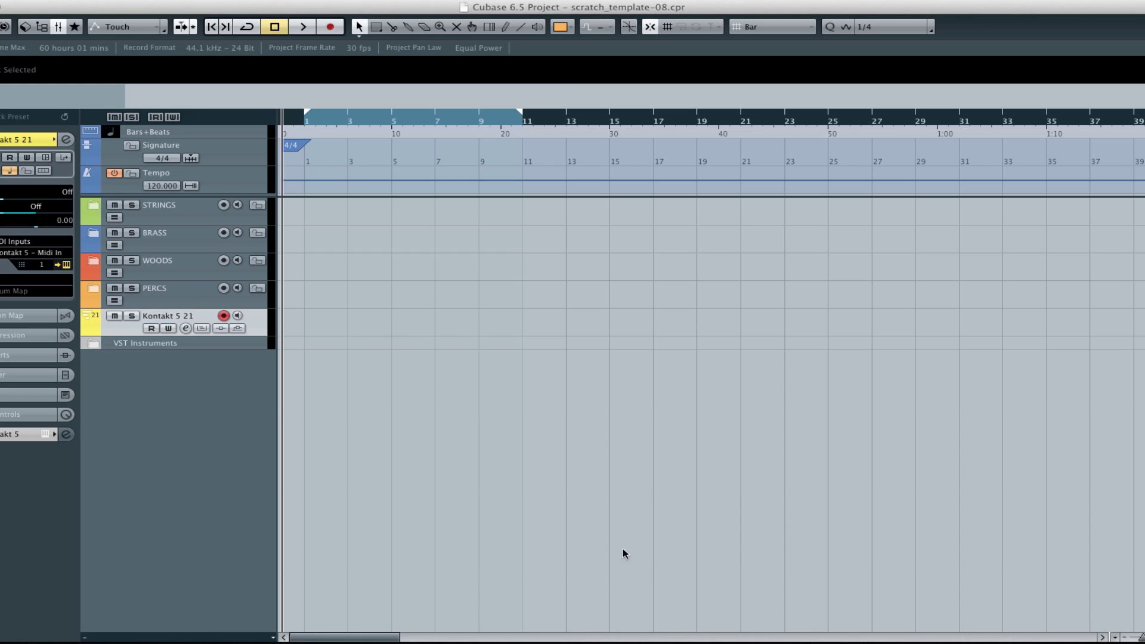
key(F11)
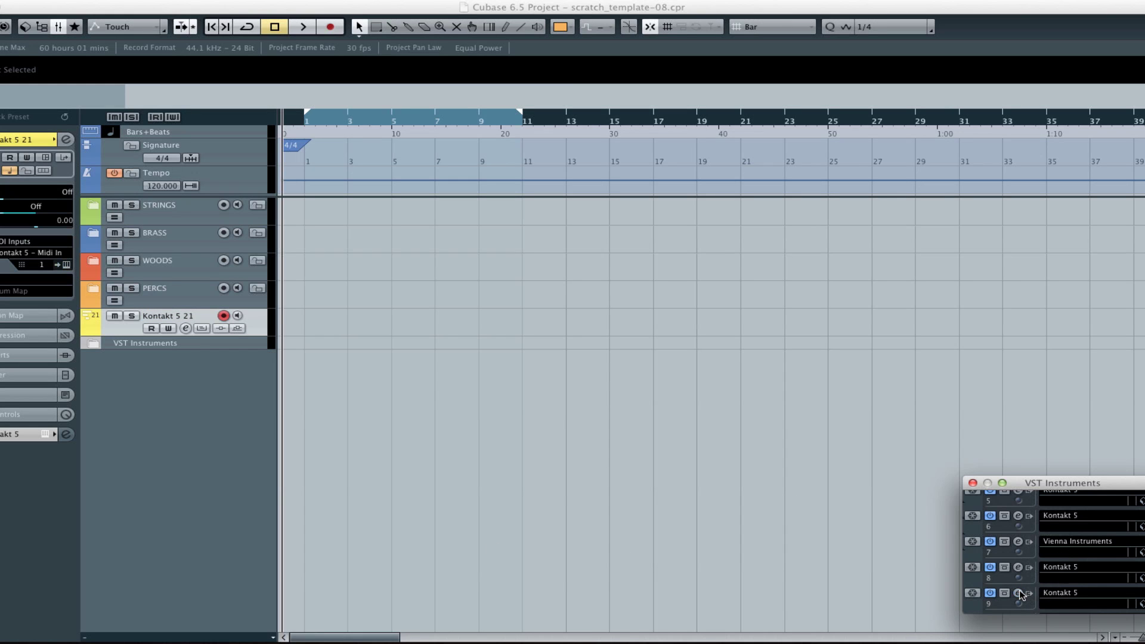
click(1019, 590)
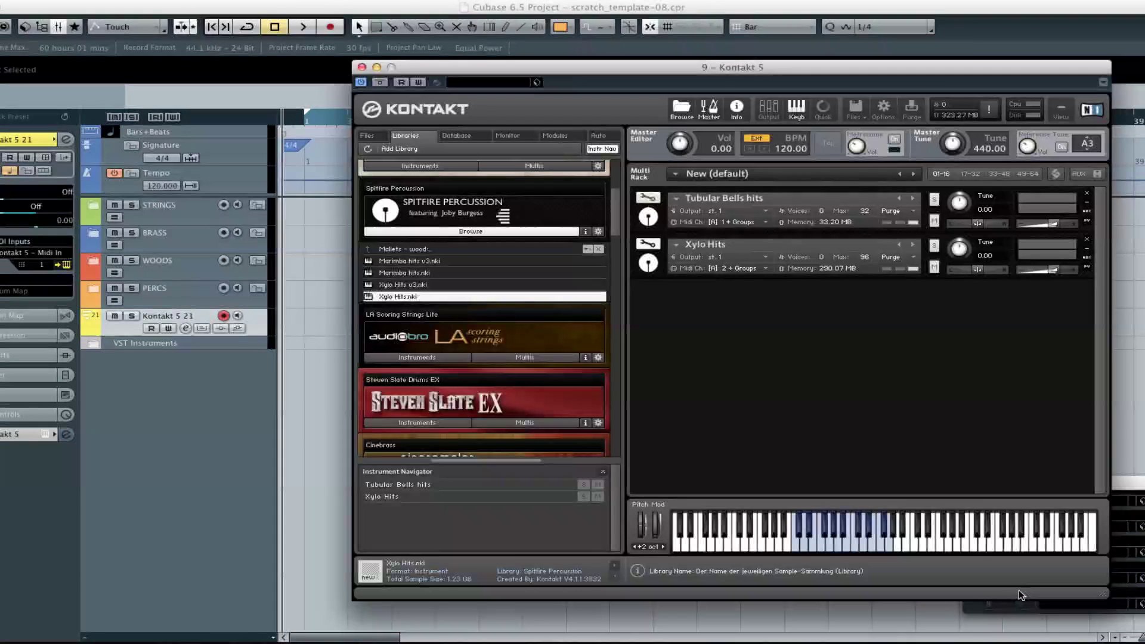
right_click(645, 82)
click(676, 80)
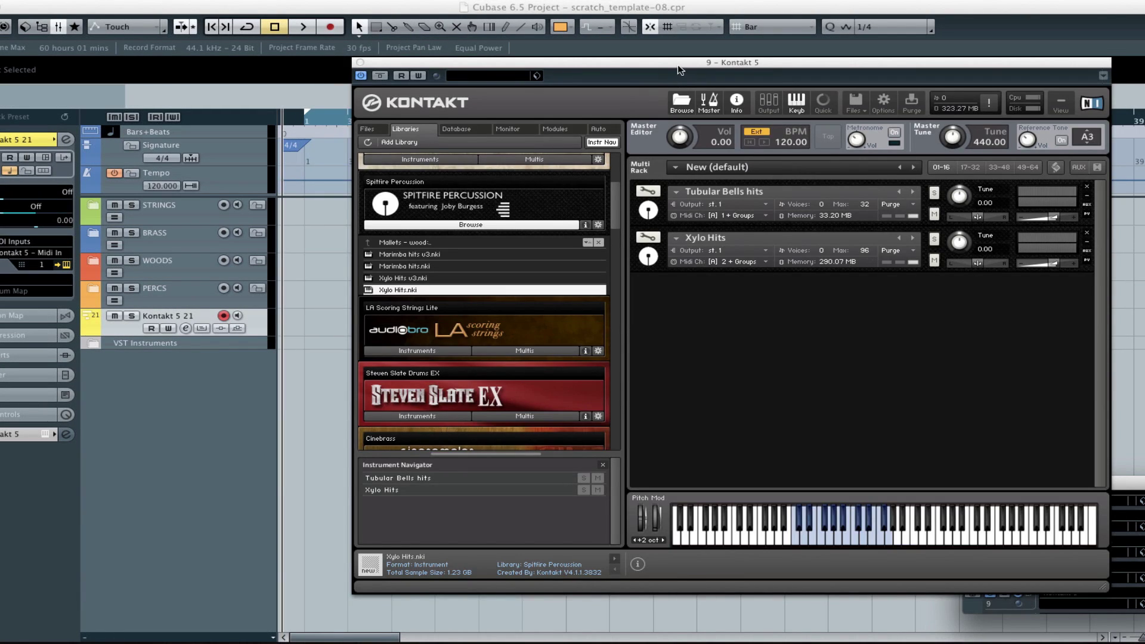
drag(678, 68, 644, 72)
Step: Rename the Kontakt 5 MIDI track below the PERCS folder as Tub Bells
double_click(164, 315)
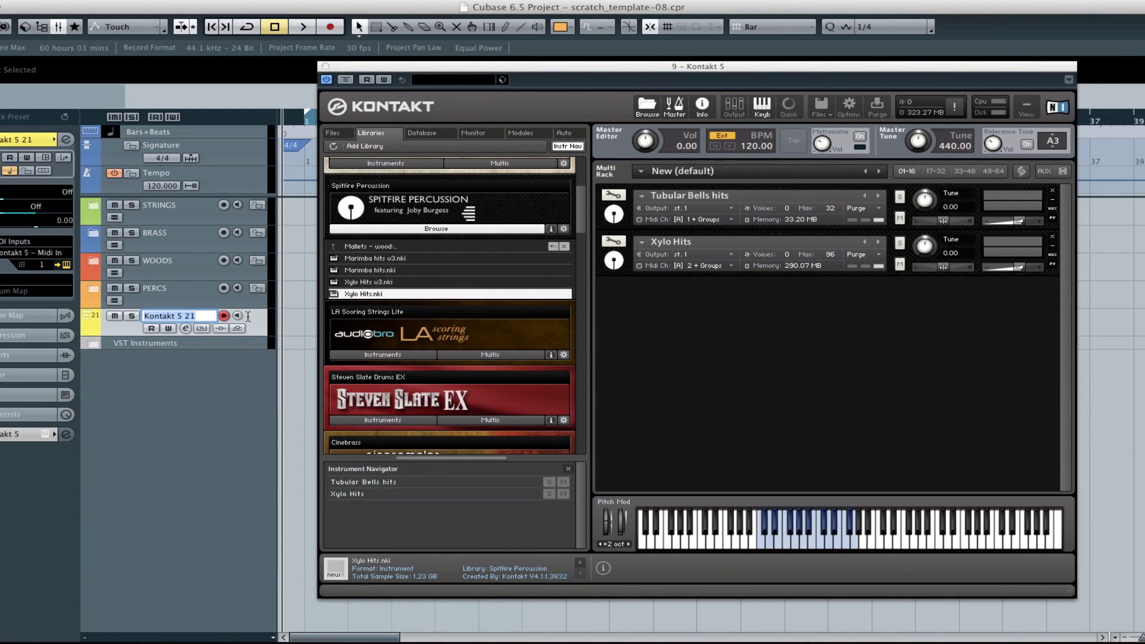
text(Tub Bells)
key(Return)
Step: Expand the PERCS folder and rename its tracks as SFP GC hits, SFP Timp hits and SFP Cyms
click(176, 296)
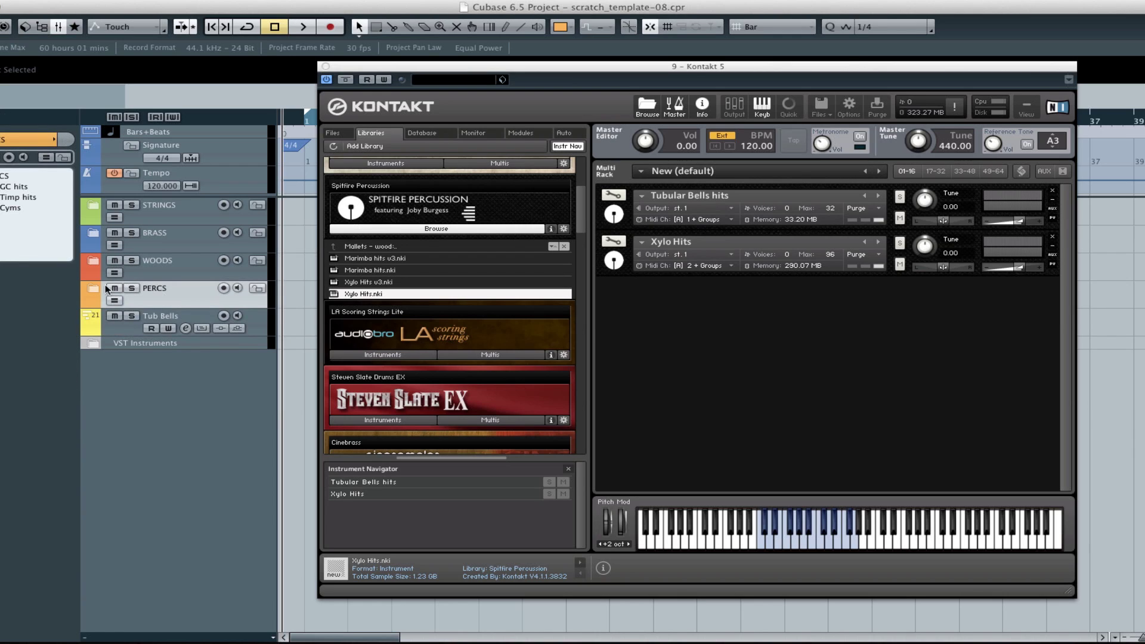
click(92, 288)
double_click(160, 319)
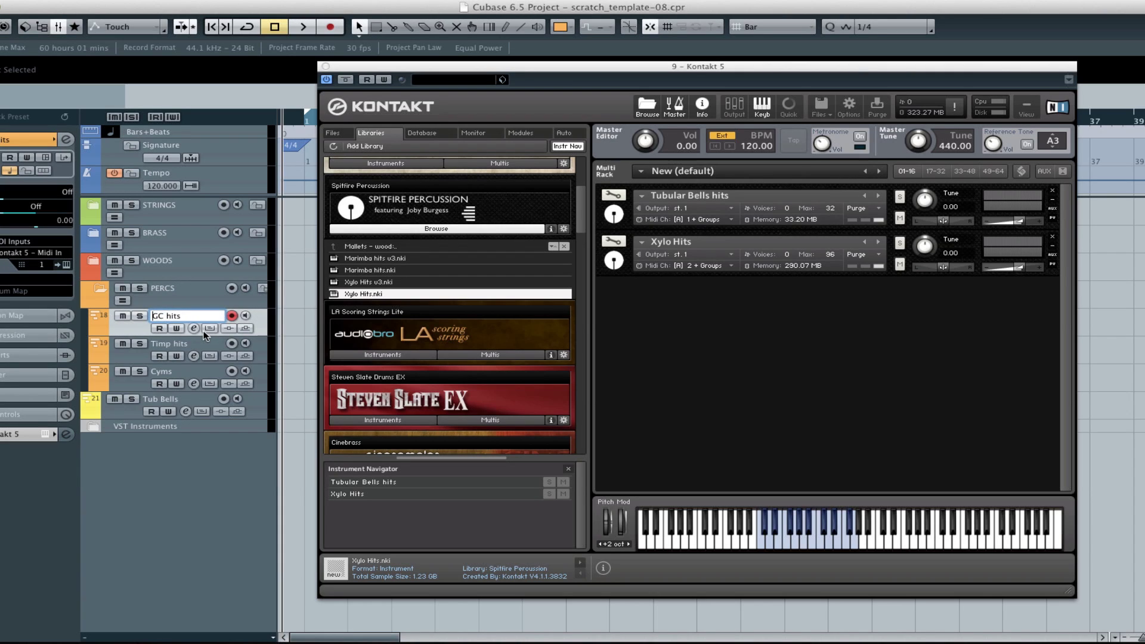
text(SFP)
key(Return)
double_click(158, 342)
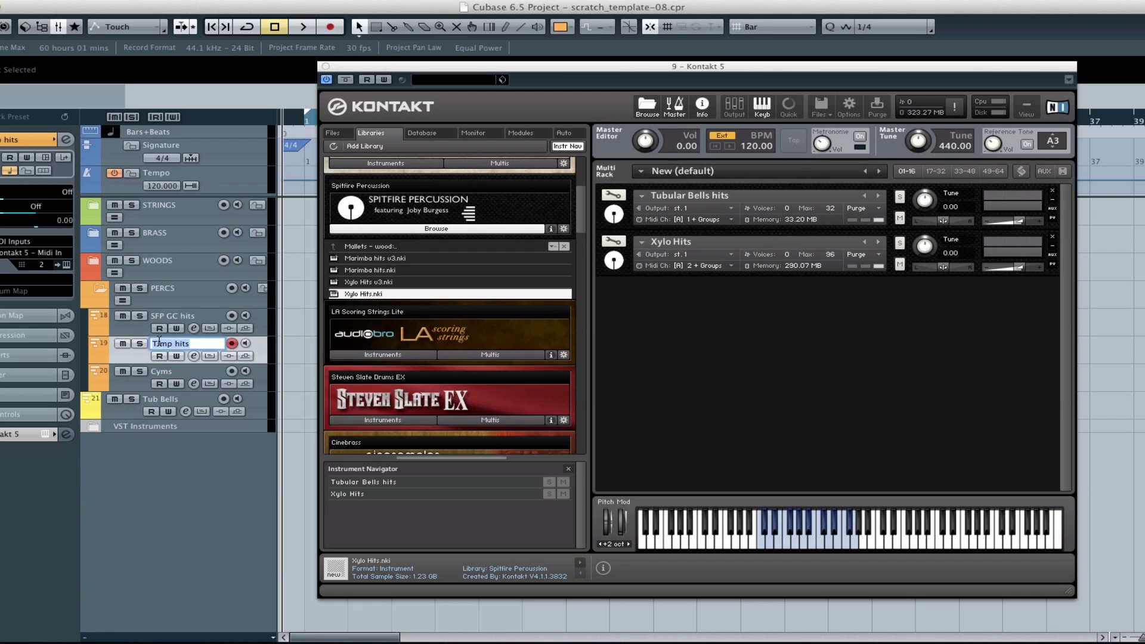
key(Left)
text(SFP)
key(Return)
double_click(165, 371)
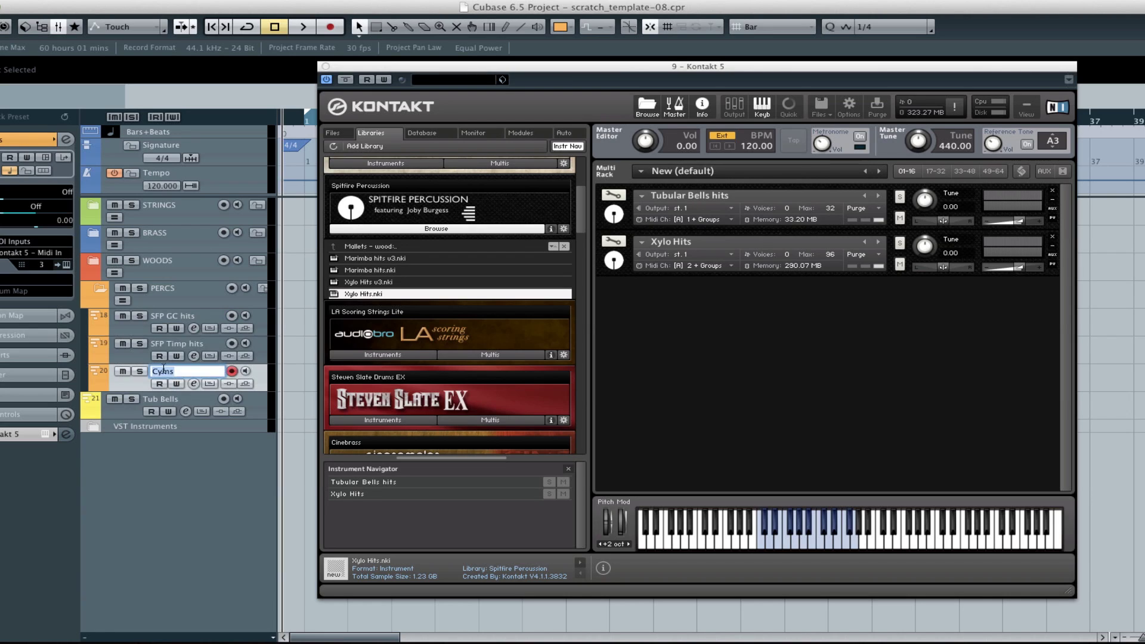
key(Left)
text(SFP)
key(Return)
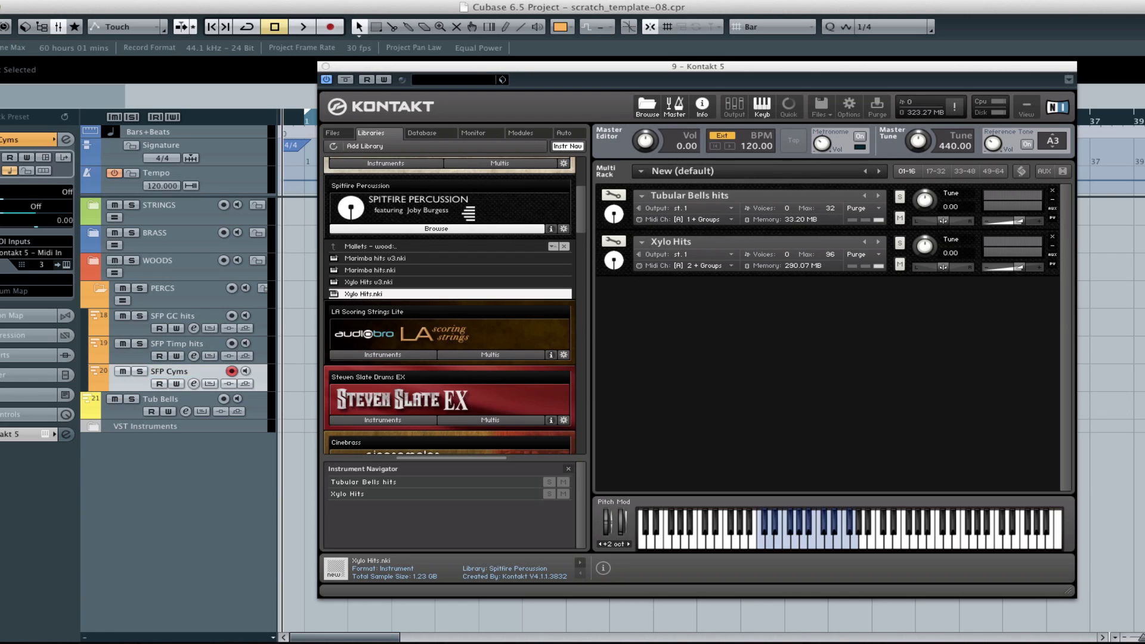
Step: Add the SFP prefix to the Tub Bells track's name
double_click(148, 400)
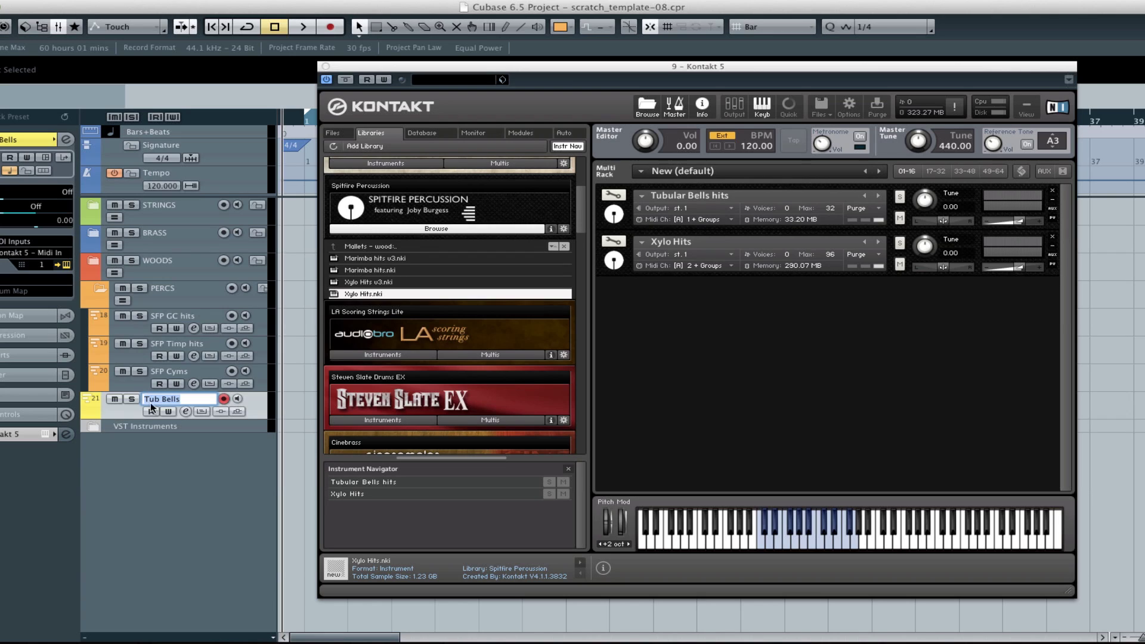
click(149, 399)
text(SFP)
key(Return)
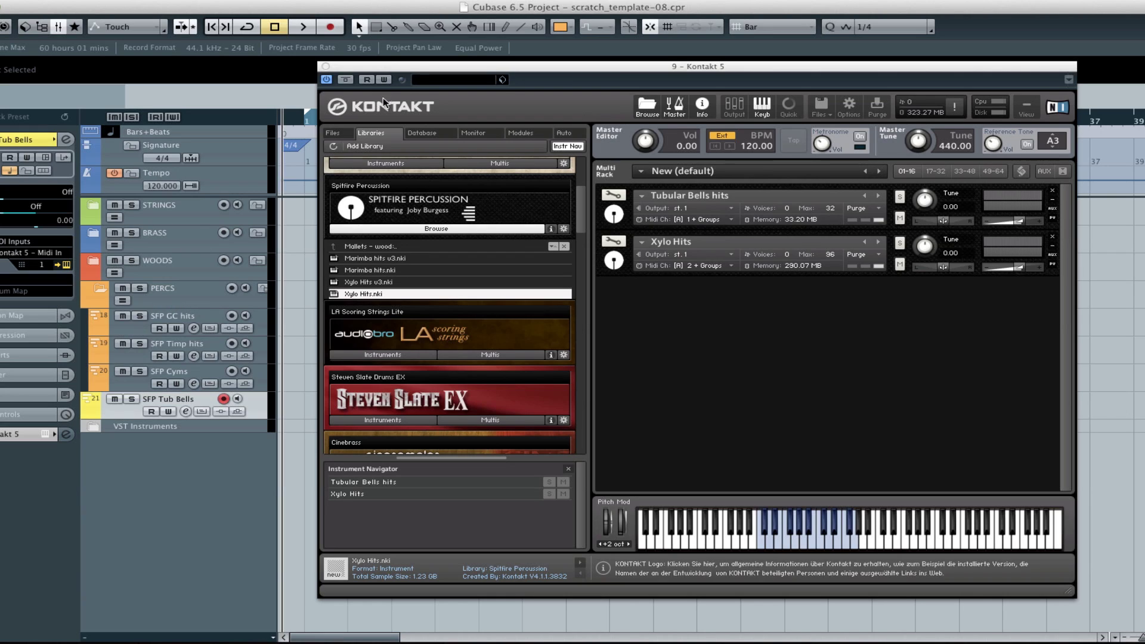
Step: Collapse the PERCS folder and add a new folder track directly below it
click(169, 299)
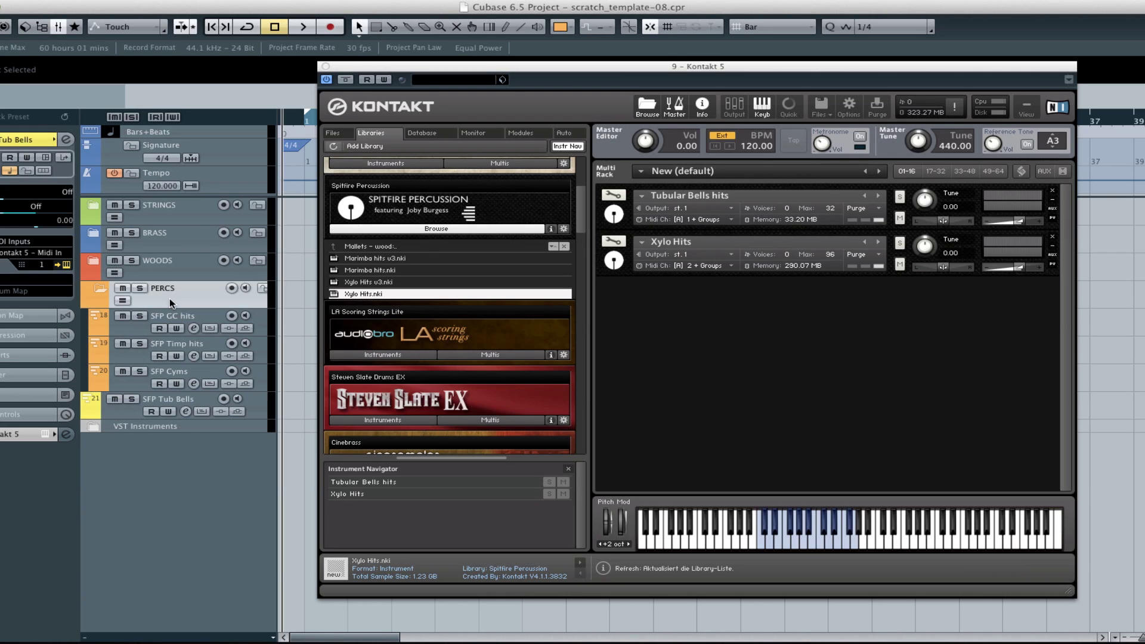
click(102, 288)
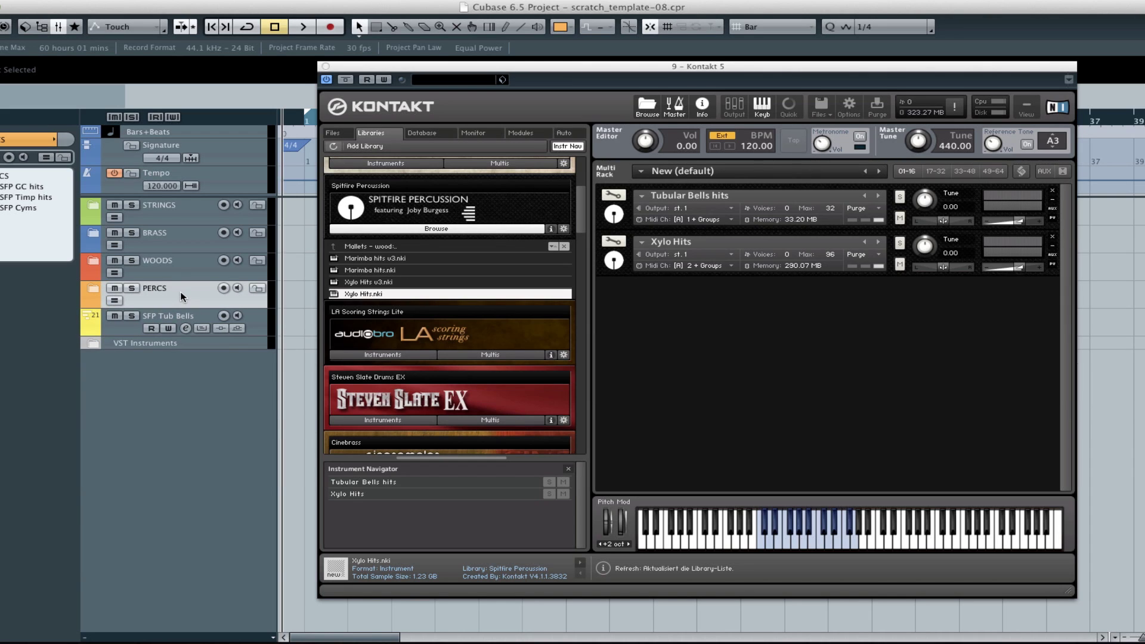
key(shift+f)
Step: Add a MIDI track below SFP Tub Bells and route it to 9 - Kontakt 5 on MIDI channel 2
click(175, 349)
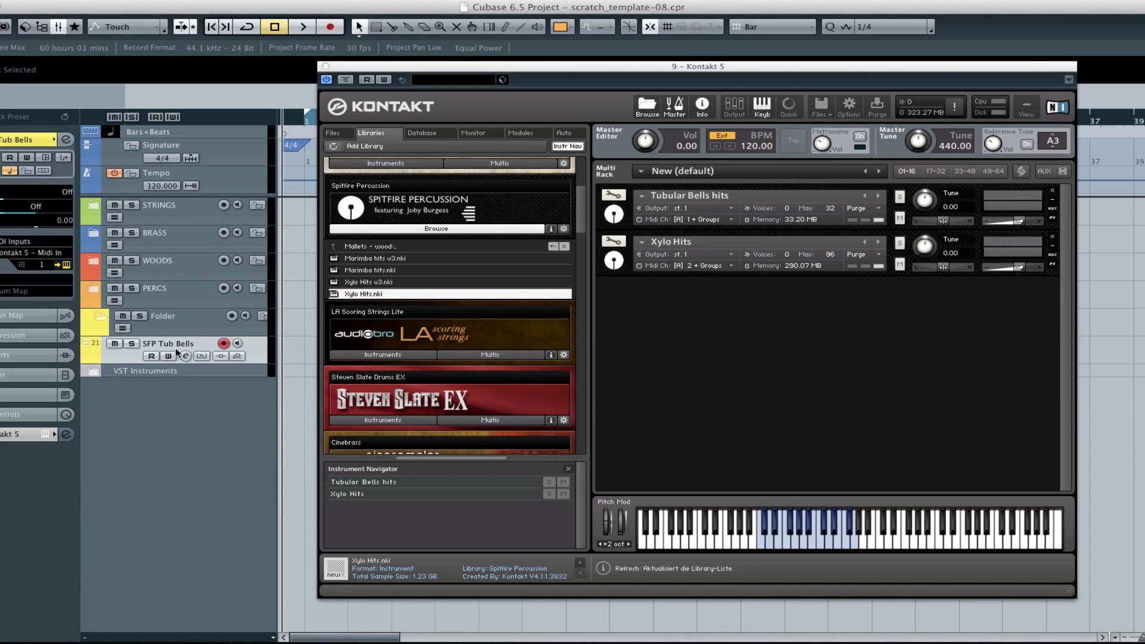
key(shift+m)
key(Return)
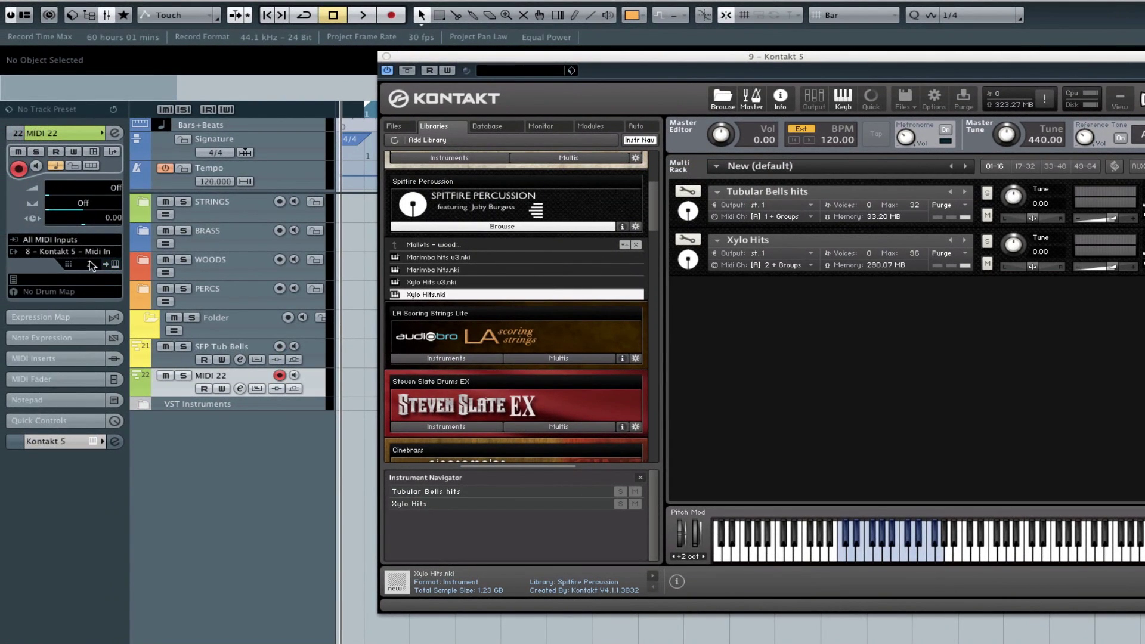
click(68, 253)
click(66, 261)
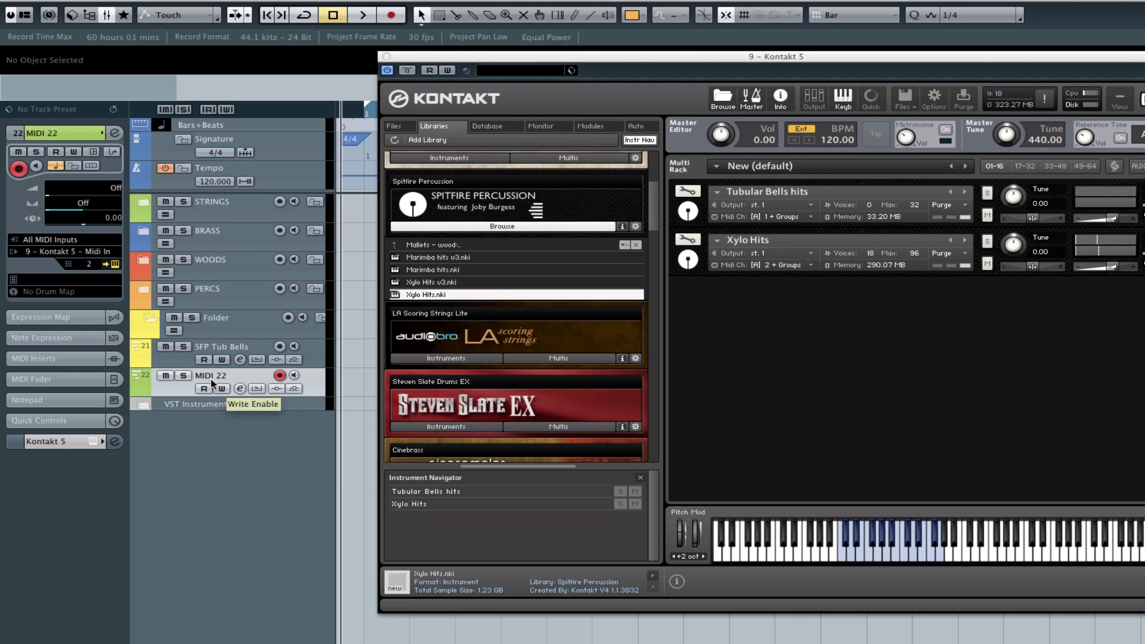
Step: Rename the new MIDI track as SFP Xylo and colour it yellow
double_click(210, 377)
text(S)
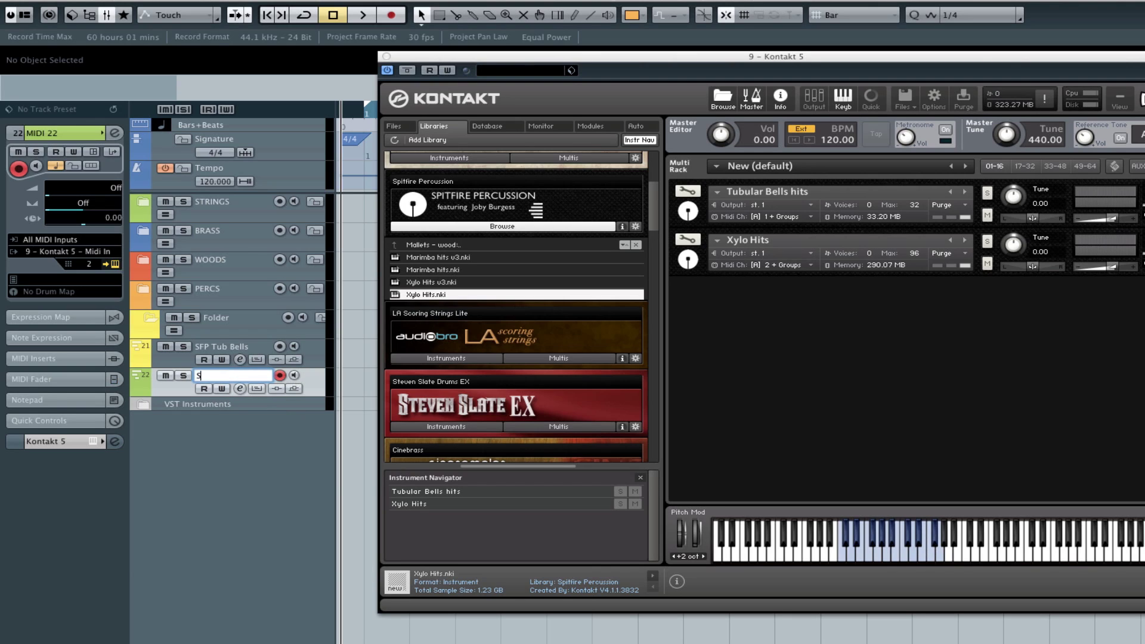
text(FP Xylo)
key(Return)
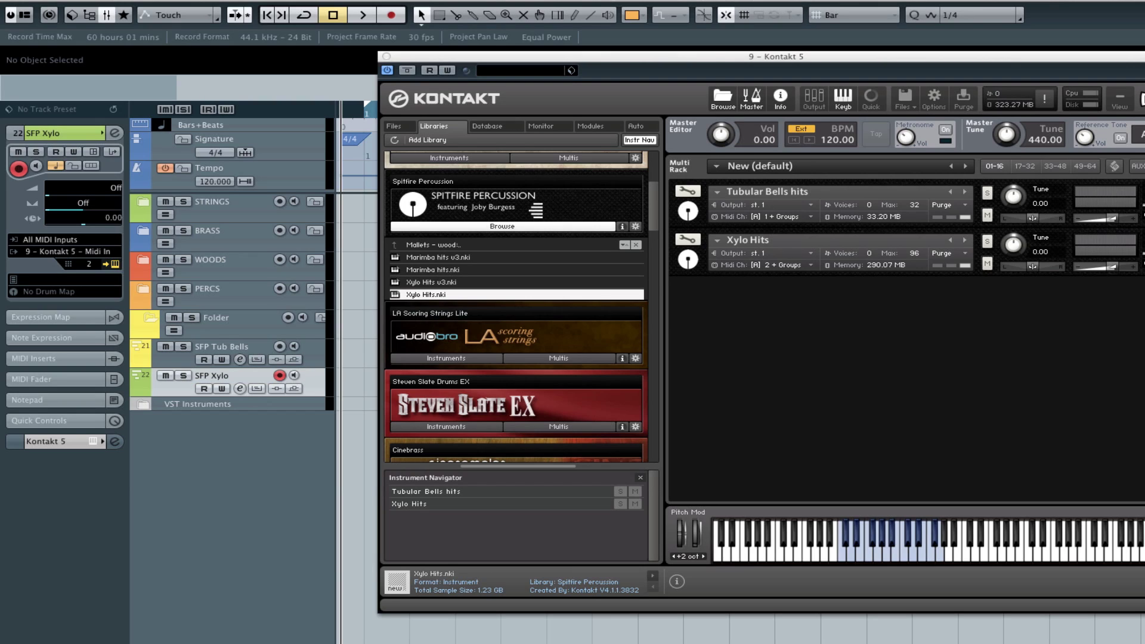
click(632, 17)
click(645, 79)
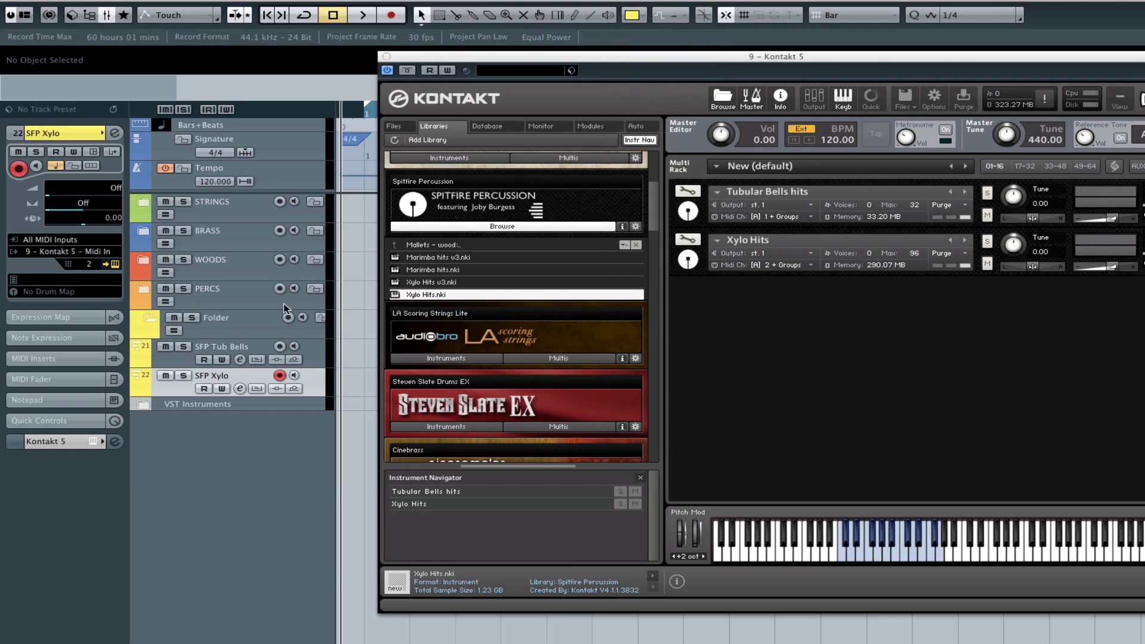
Step: Move the SFP Tub Bells and SFP Xylo tracks together into the new yellow folder
click(170, 356)
shift+click(175, 389)
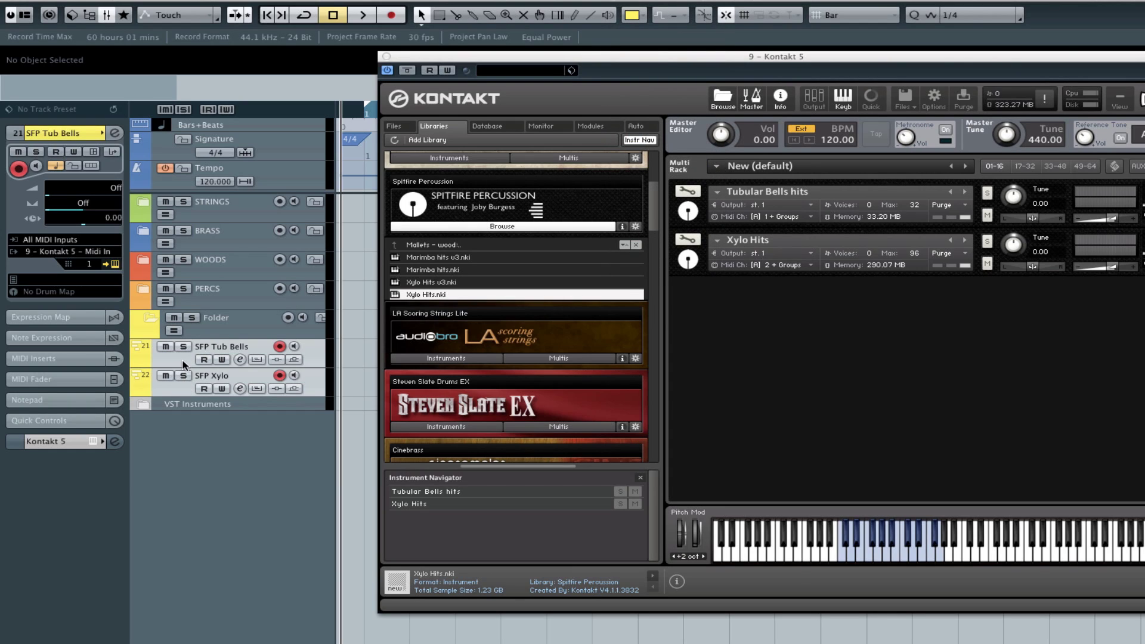
drag(219, 330, 188, 381)
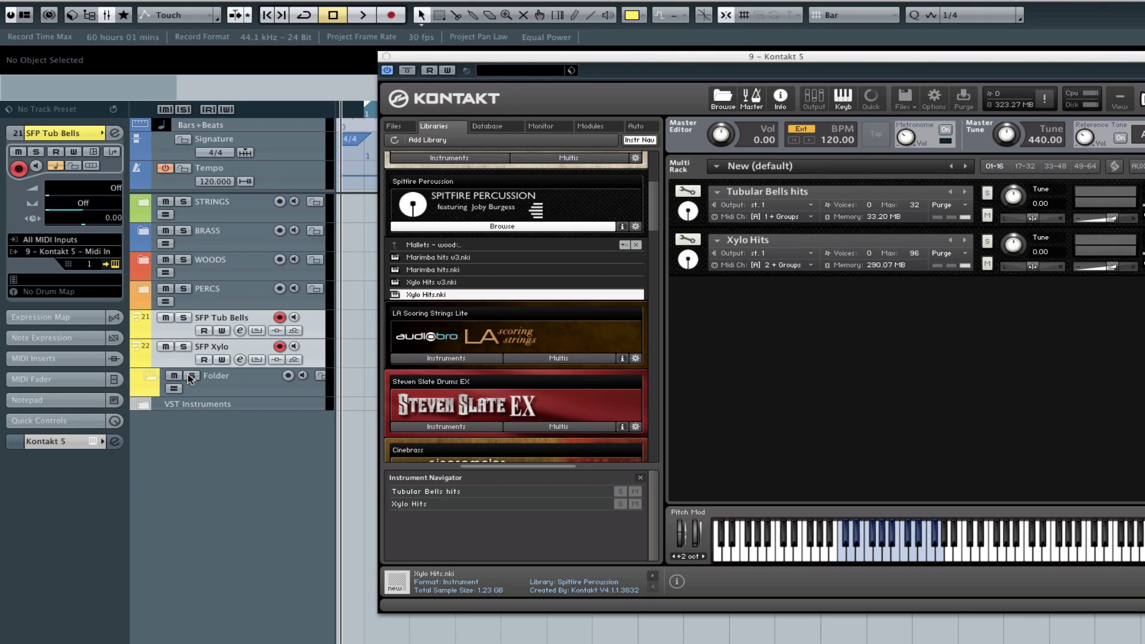
click(206, 331)
Step: Rename the yellow folder track as MEL PERCS and collapse it
double_click(221, 318)
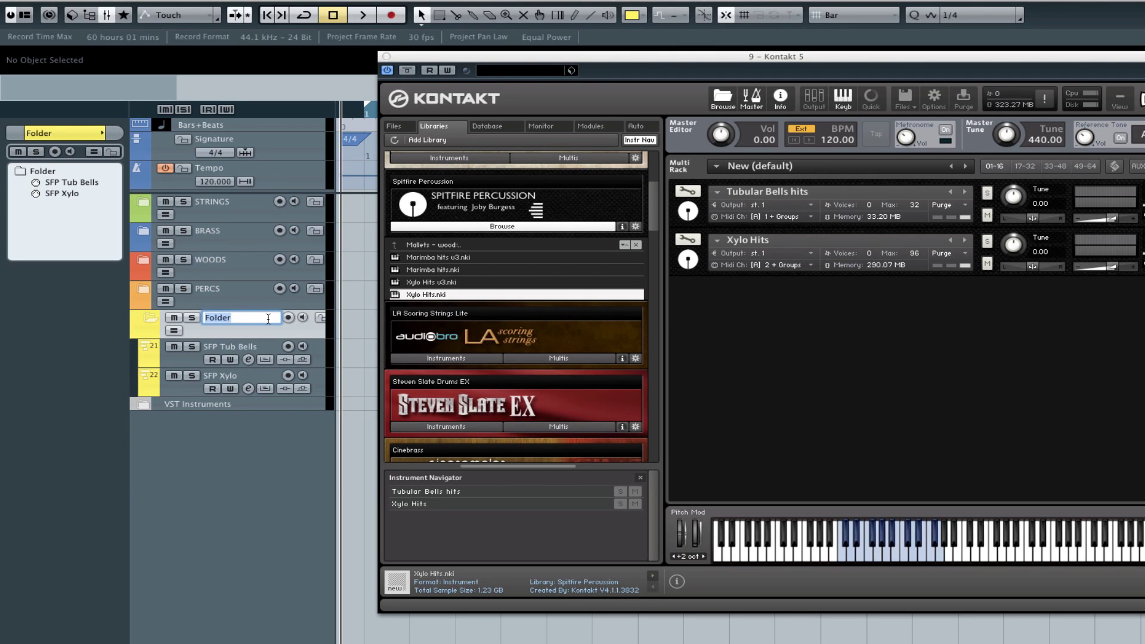
text(MEL PERCS)
key(Return)
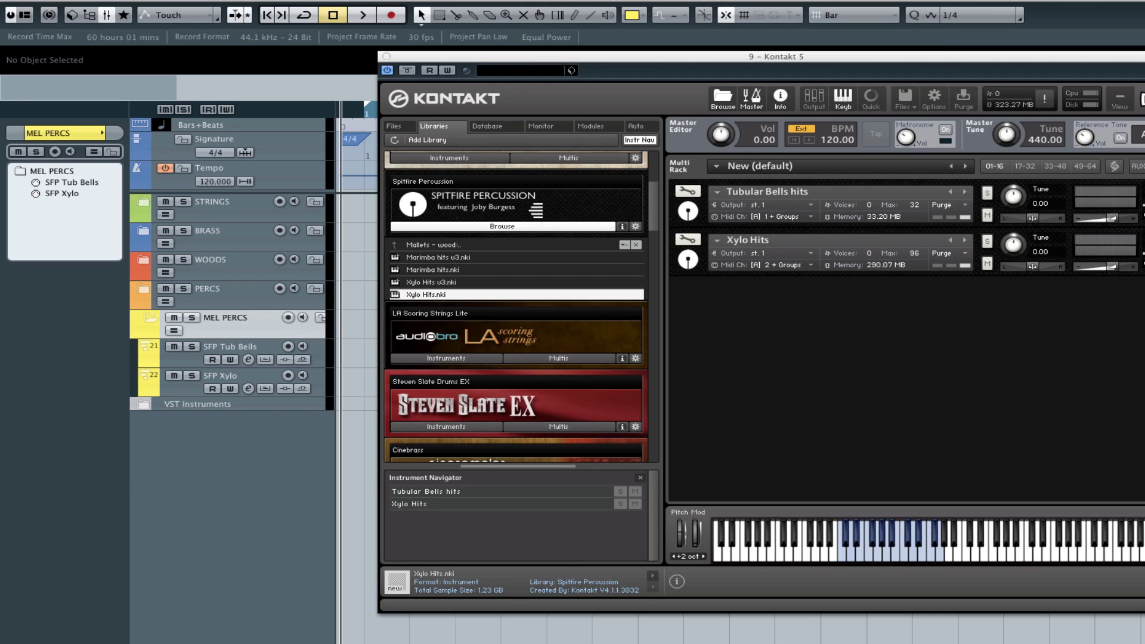
click(151, 321)
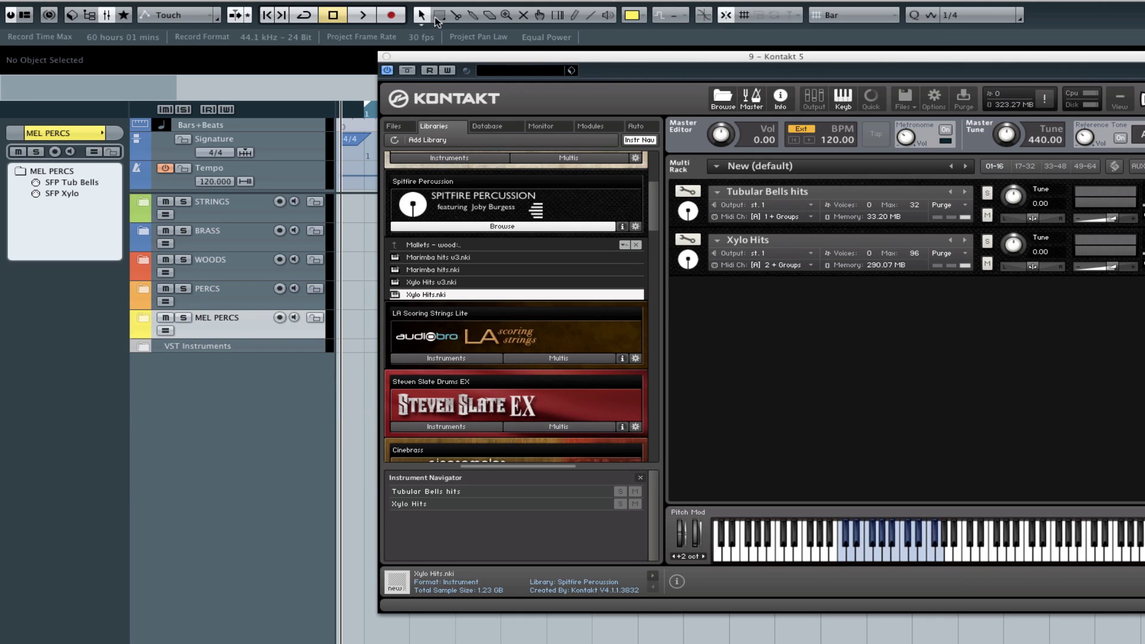
Step: Close the slot 9 Kontakt window, load Kontakt 5 into VST instrument slot 10 and create a MIDI track assigned to it
click(387, 56)
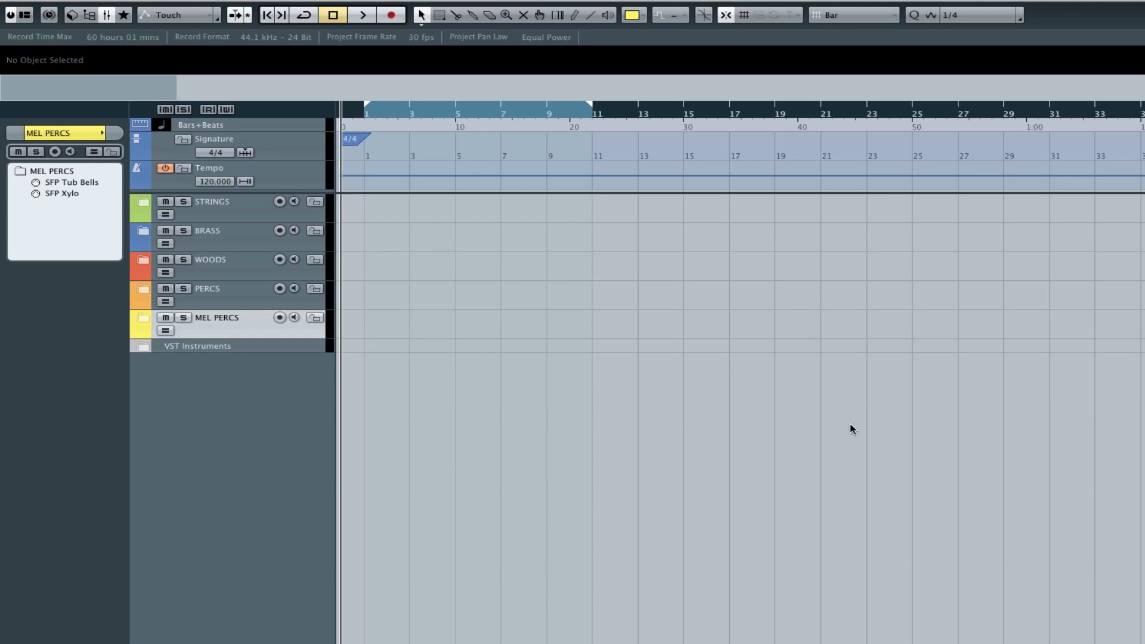
key(F11)
scroll(1075, 582, down, 2)
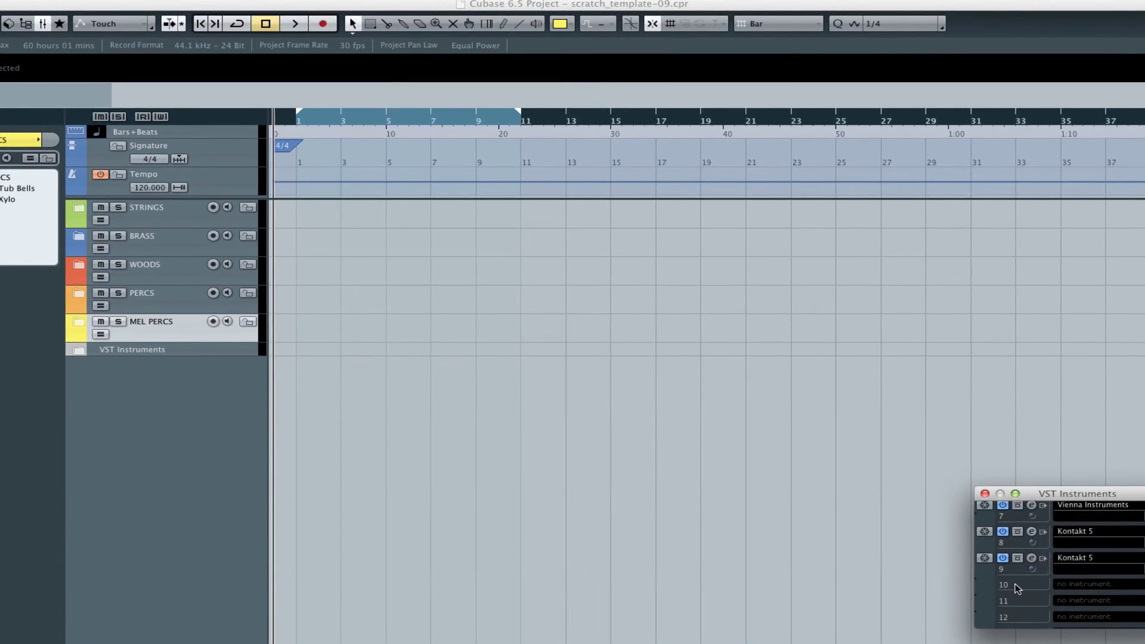
click(1142, 589)
scroll(1071, 588, down, 5)
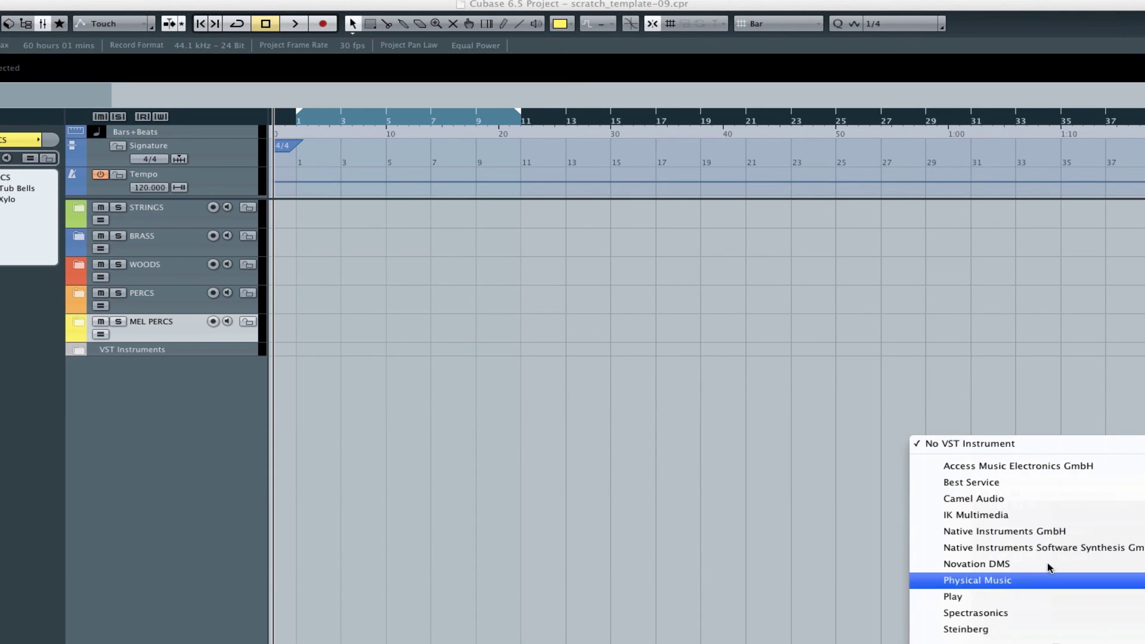
mouse_move(1043, 533)
click(840, 577)
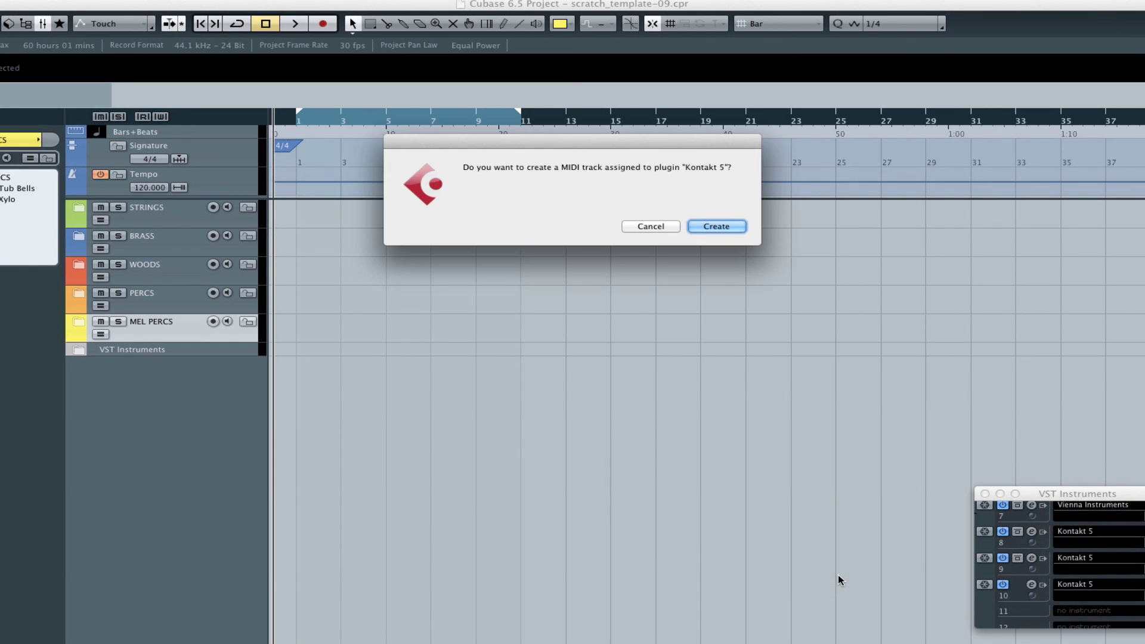
click(709, 228)
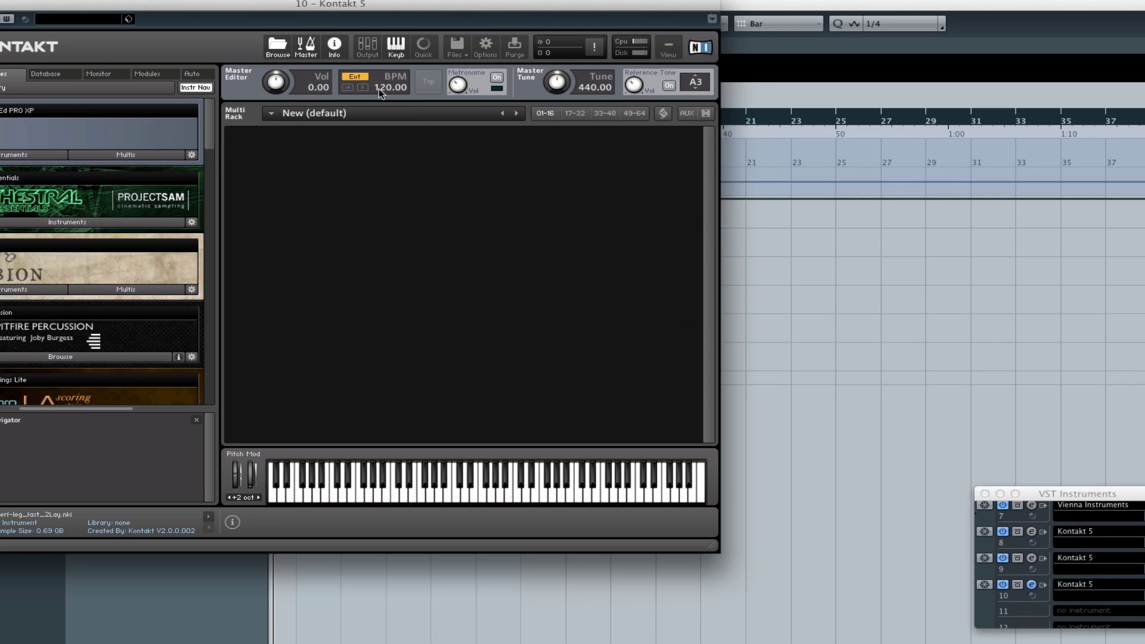
Step: Bring the slot 10 Kontakt window fully into view and keep it always on top
drag(304, 7, 531, 67)
right_click(500, 69)
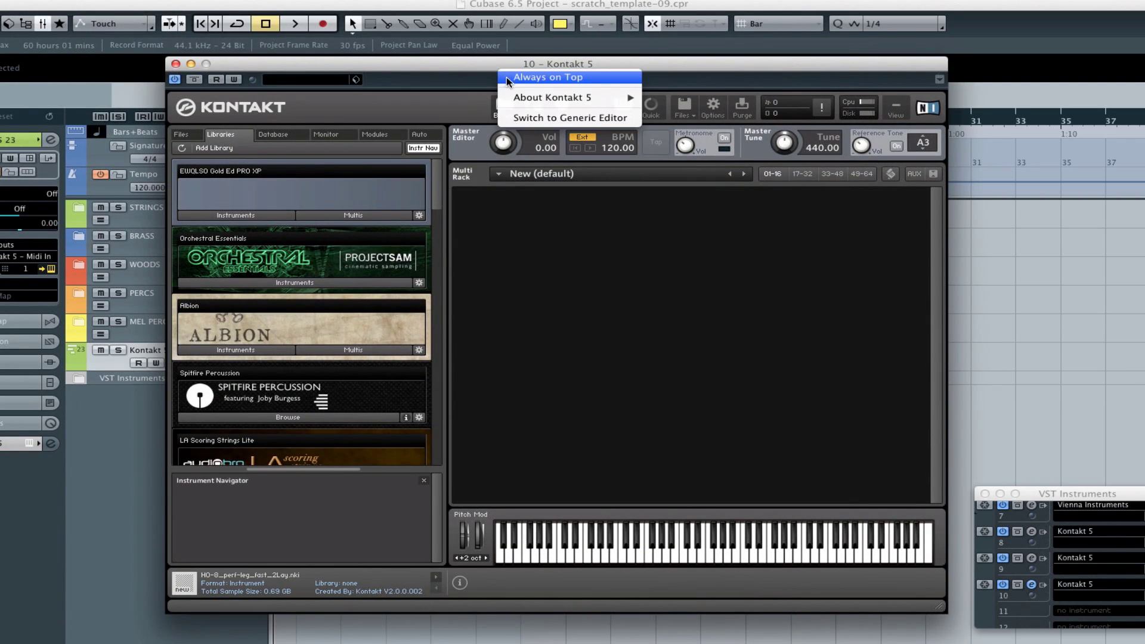
click(541, 78)
Step: Browse the Kontakt file browser to the 1 Close Mic instruments folder of the Project SAM Orchestral Harp library
scroll(381, 224, down, 3)
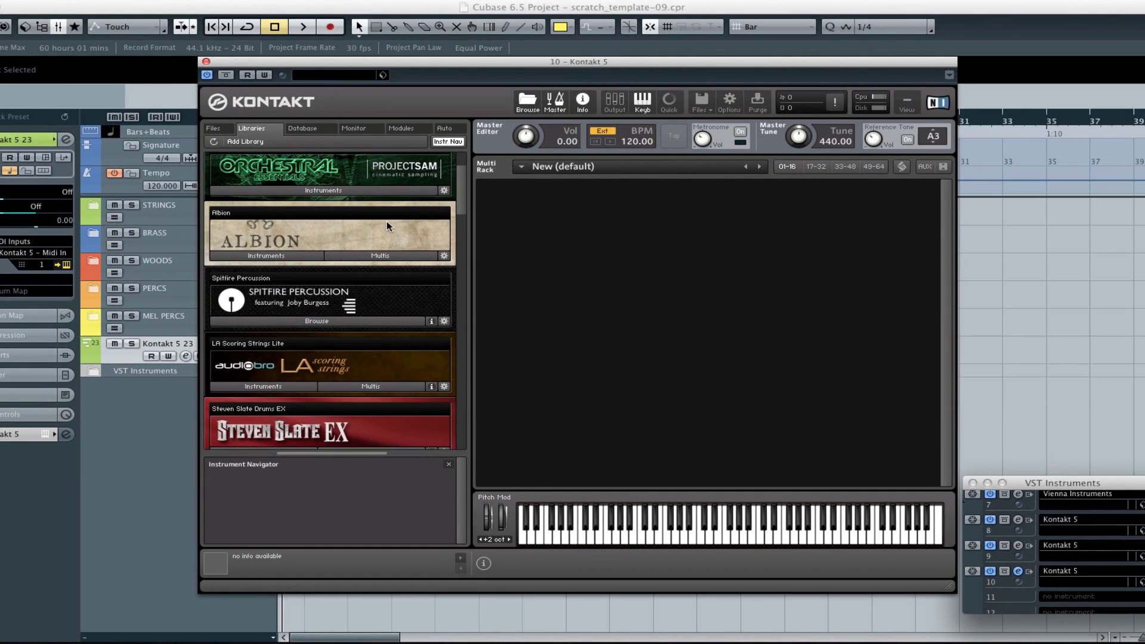
click(213, 129)
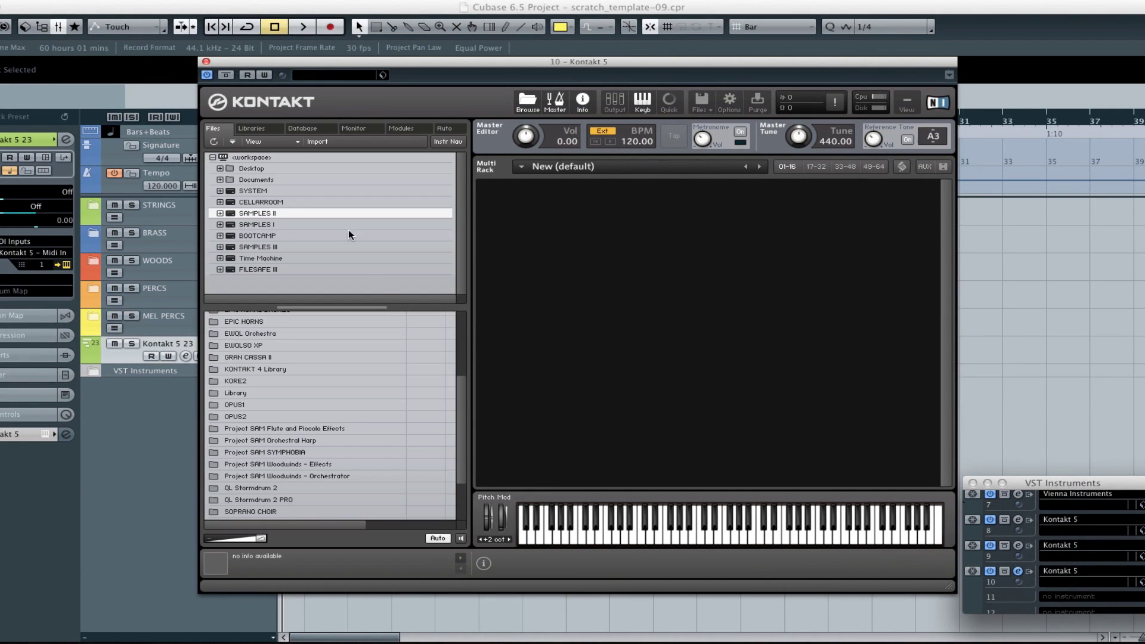
double_click(320, 441)
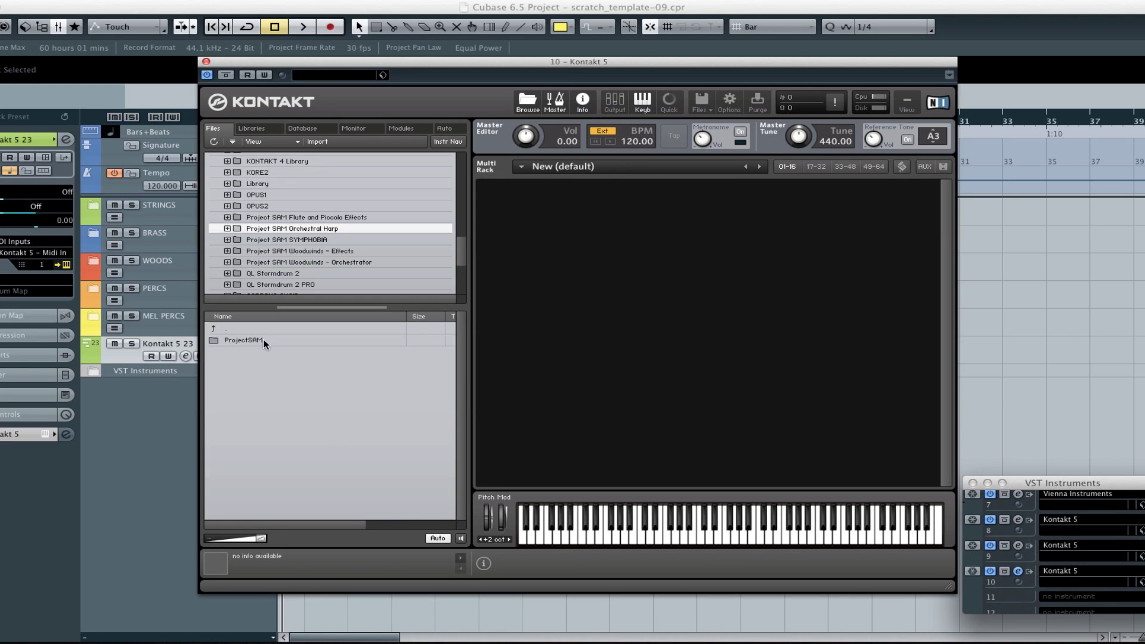
double_click(263, 339)
double_click(263, 339)
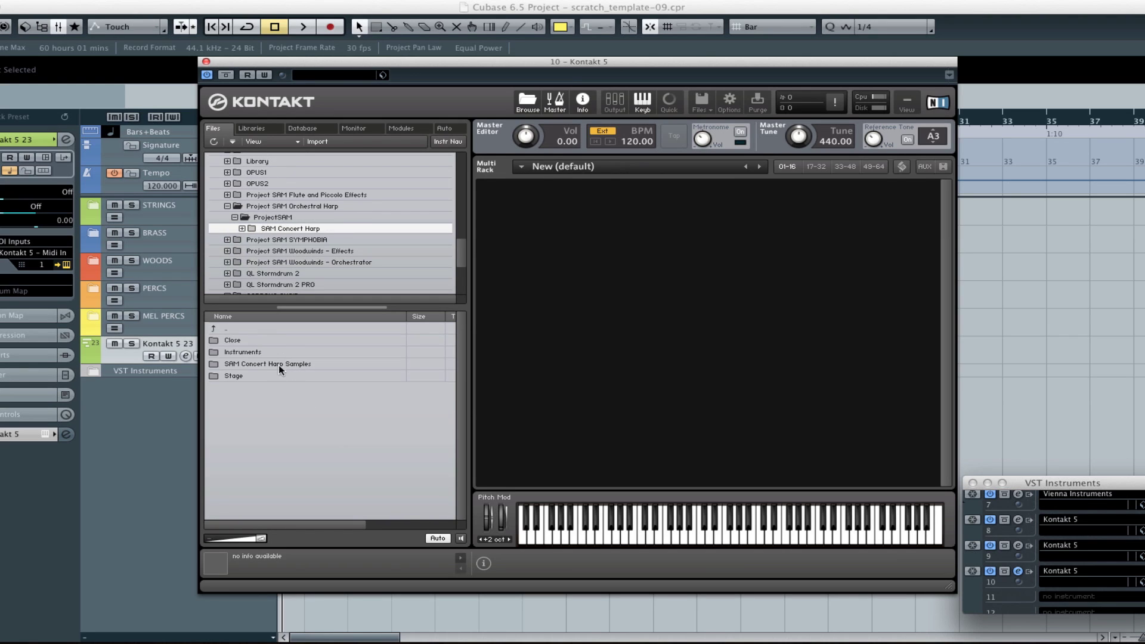
click(266, 363)
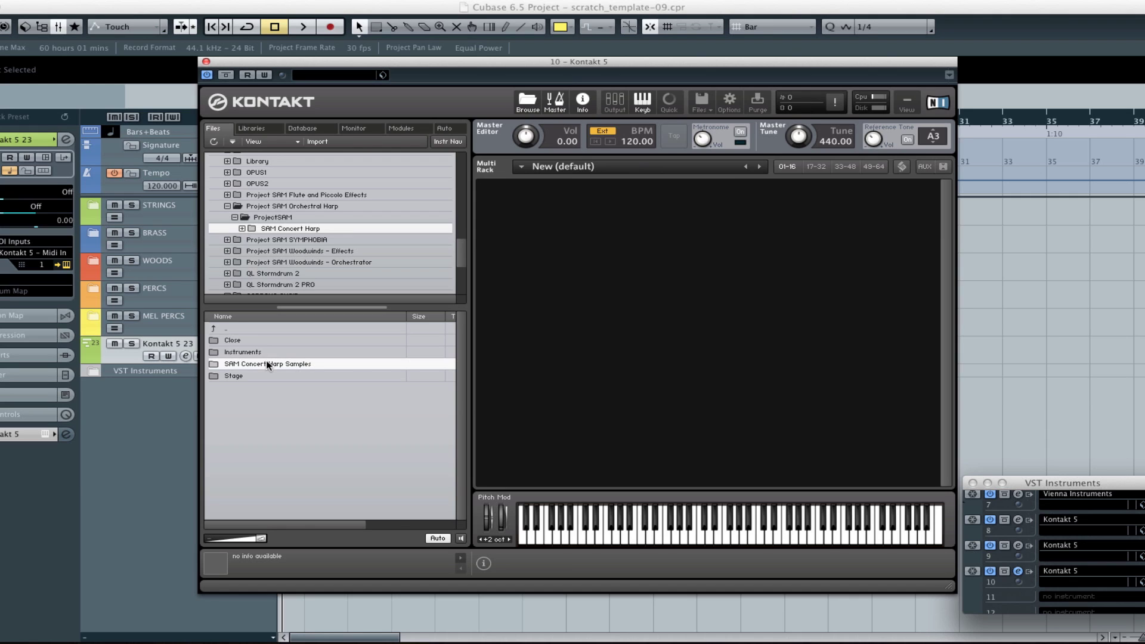
double_click(262, 352)
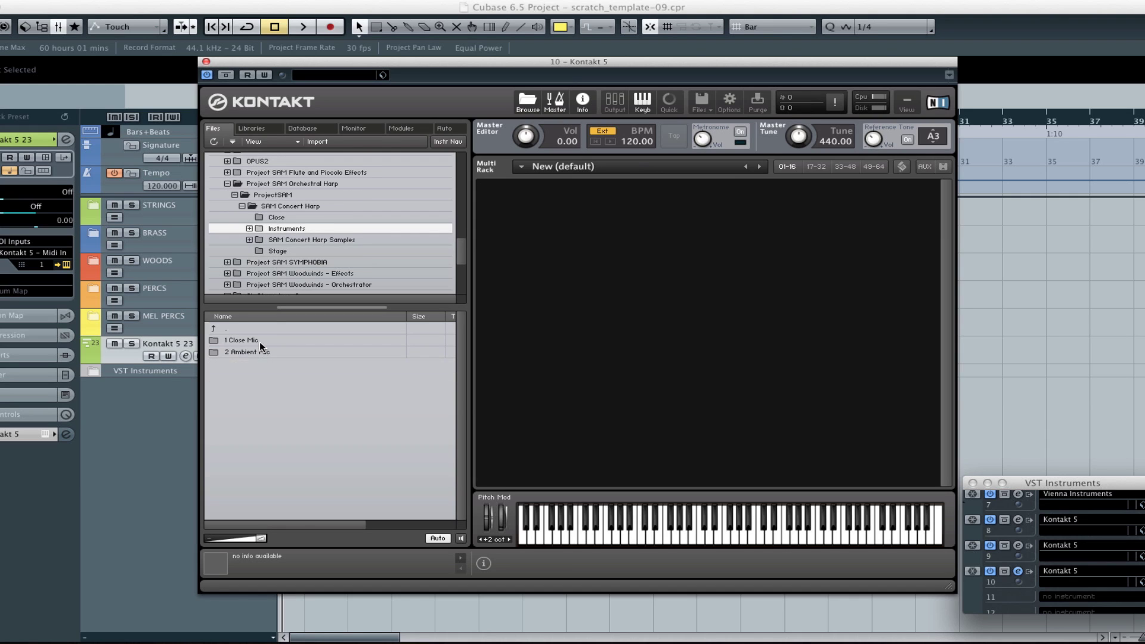
double_click(256, 343)
Step: Load Concert Harp - 1 Main c and Concert Harp - 2 Glissandi c into the Kontakt rack and minimise both instruments
drag(276, 341, 579, 276)
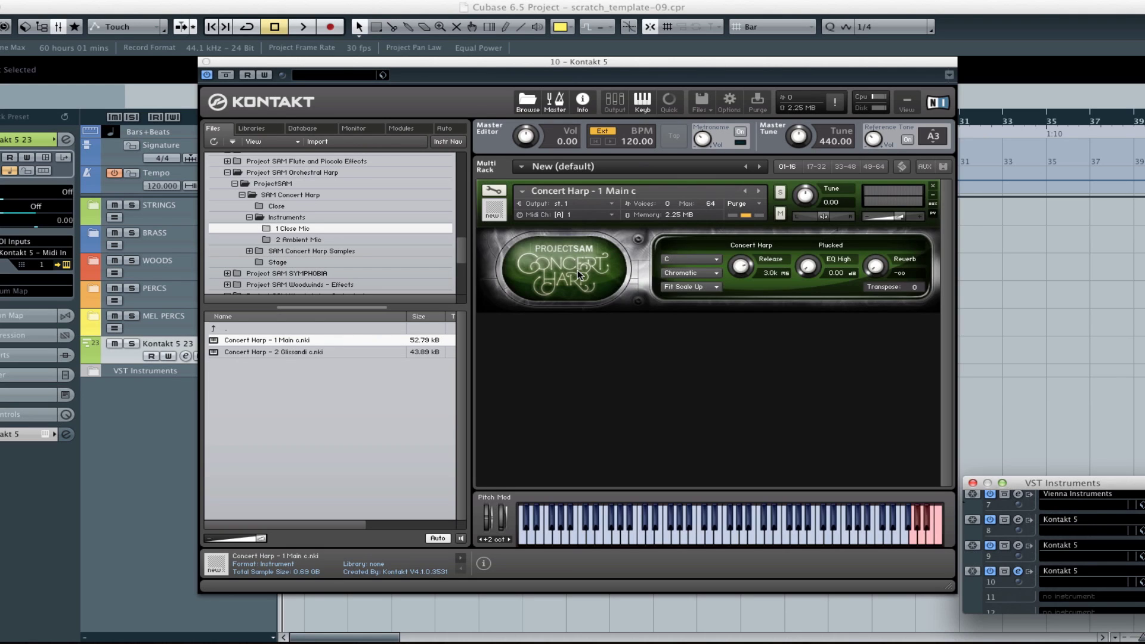
drag(322, 352, 583, 379)
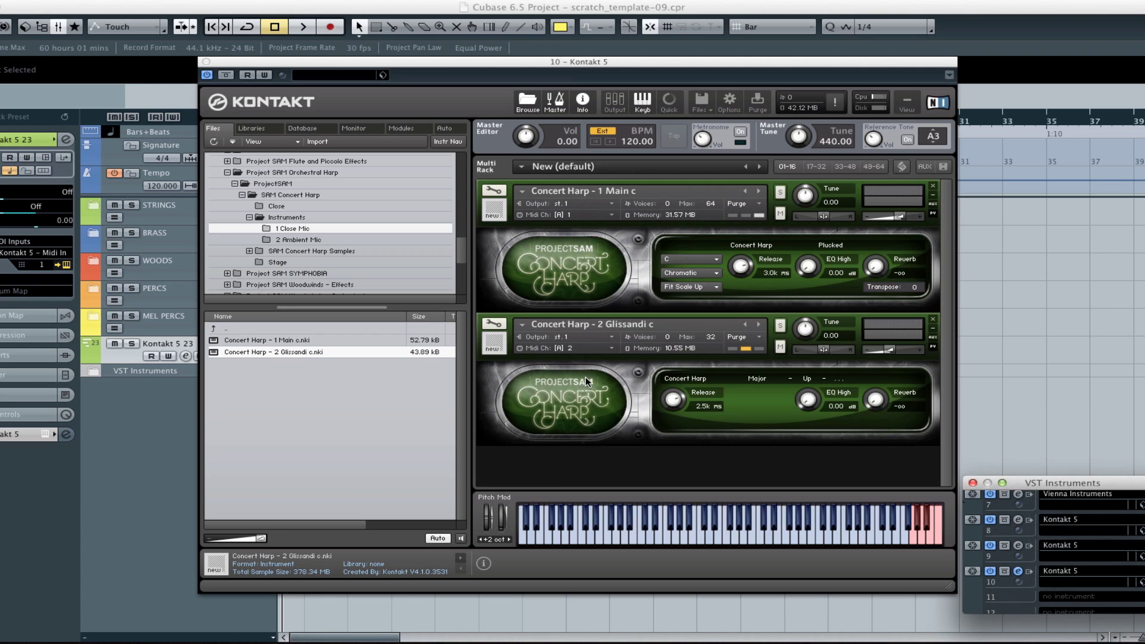
click(494, 211)
click(494, 257)
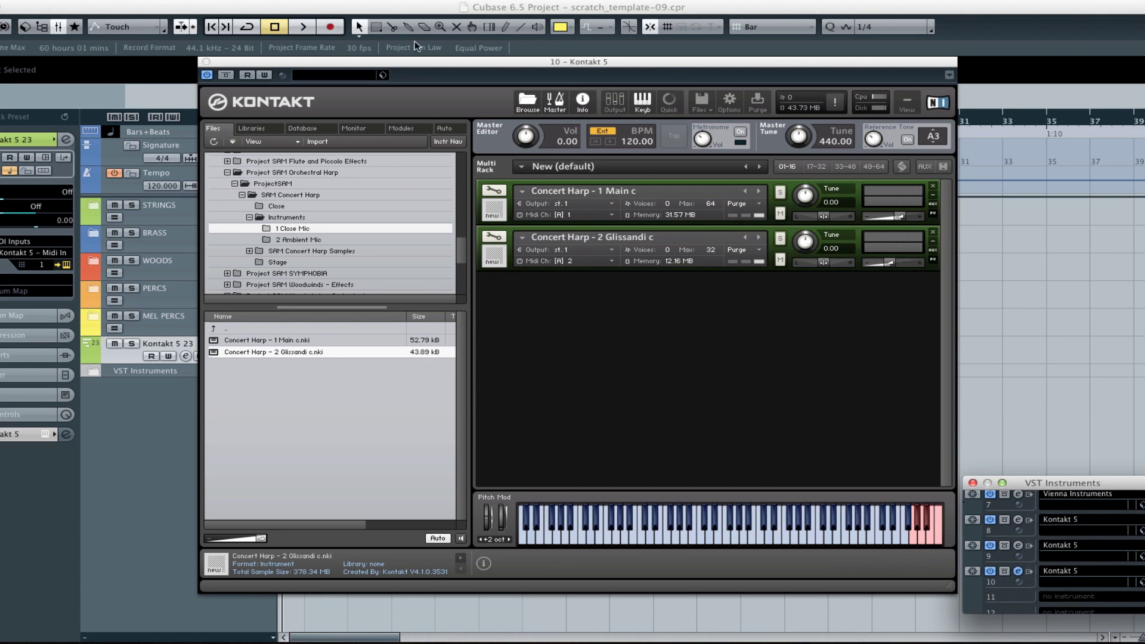
Step: Move the Kontakt window clear of the track list and rename the Kontakt 5 23 track as SAM Harp main
drag(419, 61, 529, 63)
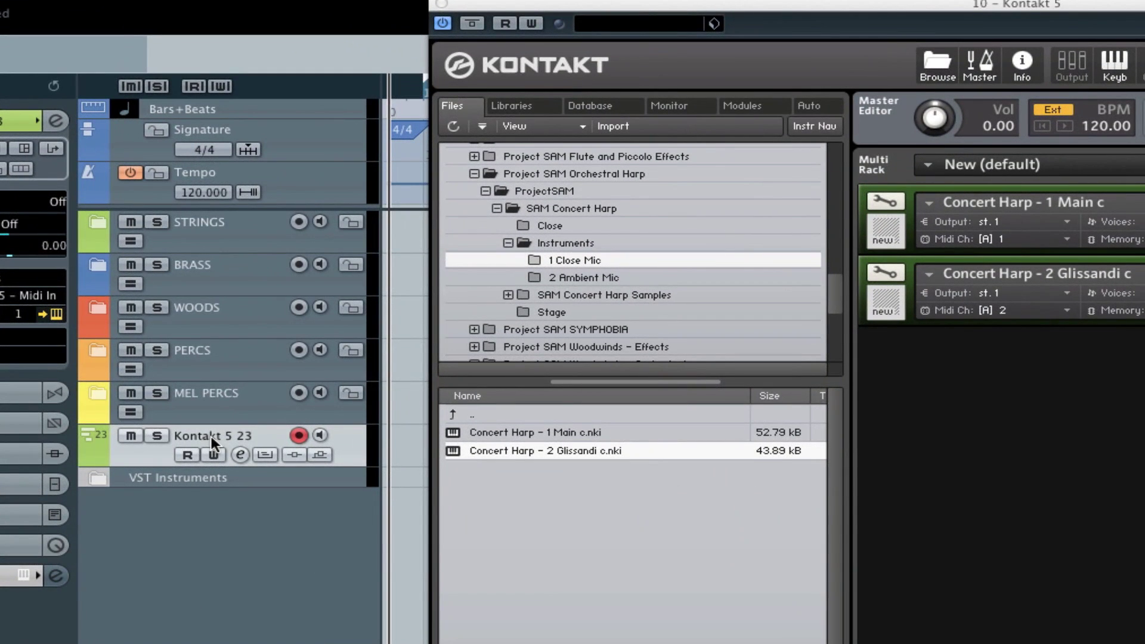
double_click(211, 435)
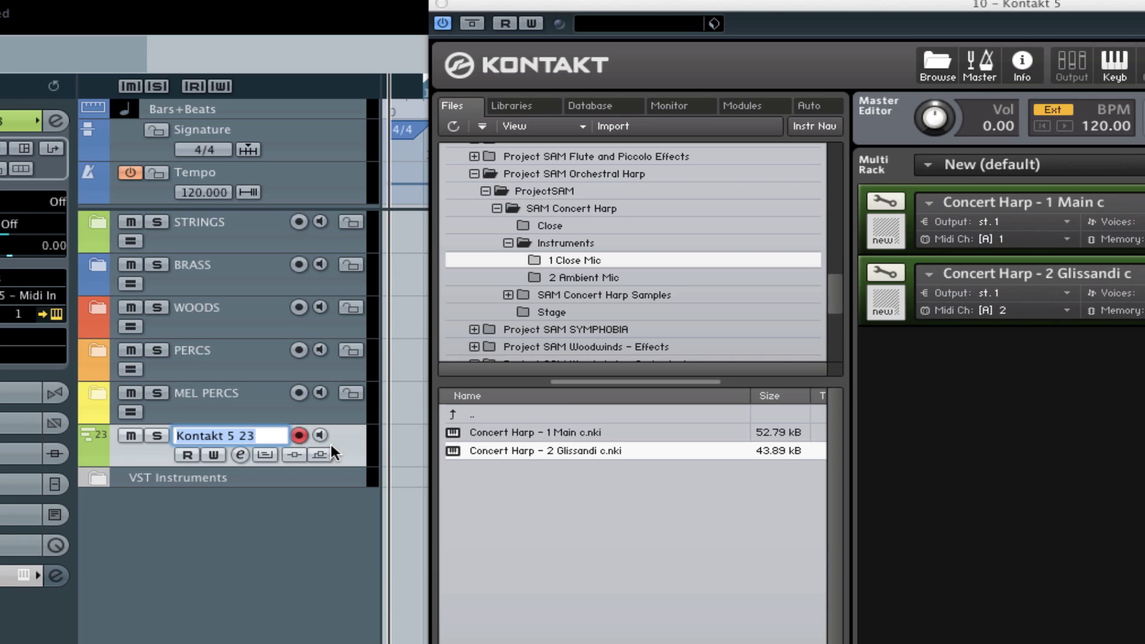
text(SAM Harp)
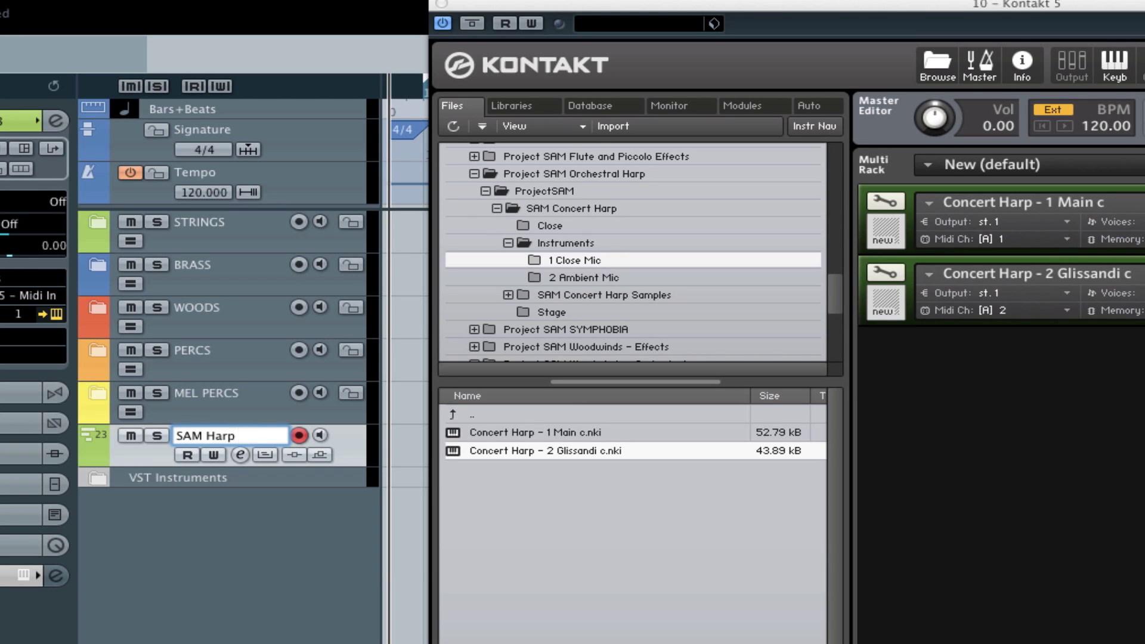
text( main)
key(Return)
Step: Add one MIDI track, route its output to 10 - Kontakt 5 - Midi In and name it SAM Harp gliss
key(ctrl+m)
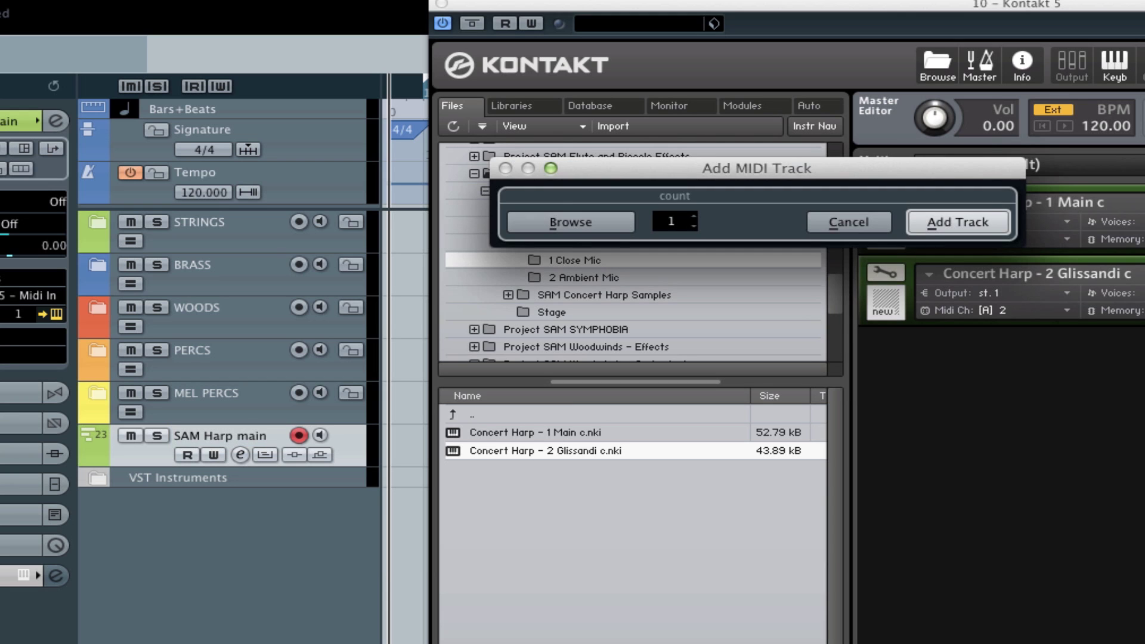
key(Return)
click(30, 296)
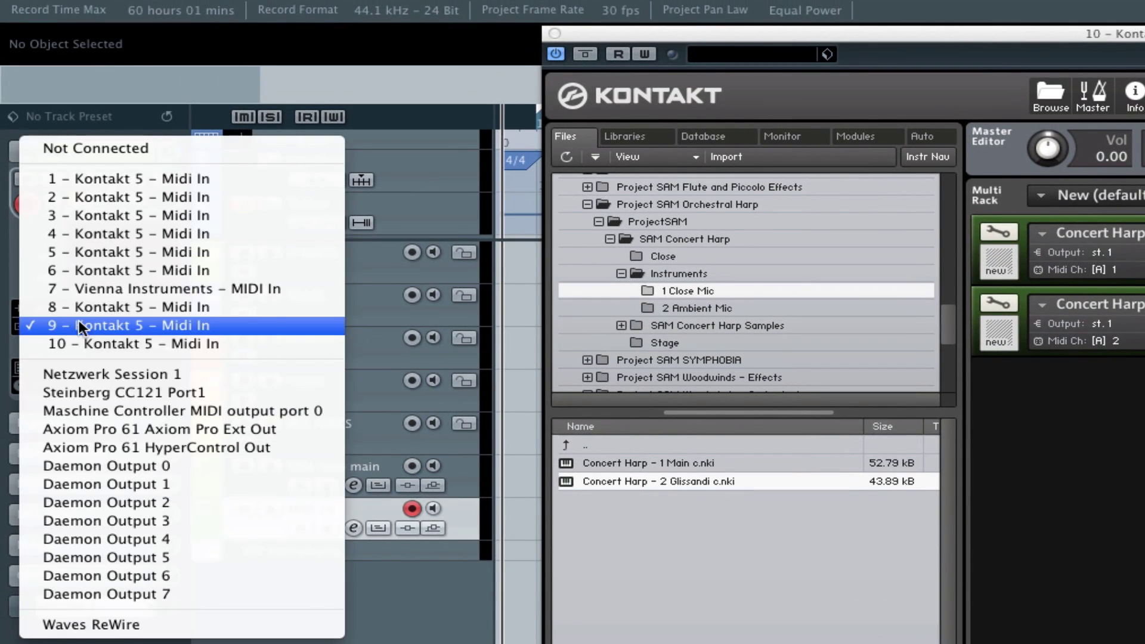
click(81, 344)
double_click(317, 514)
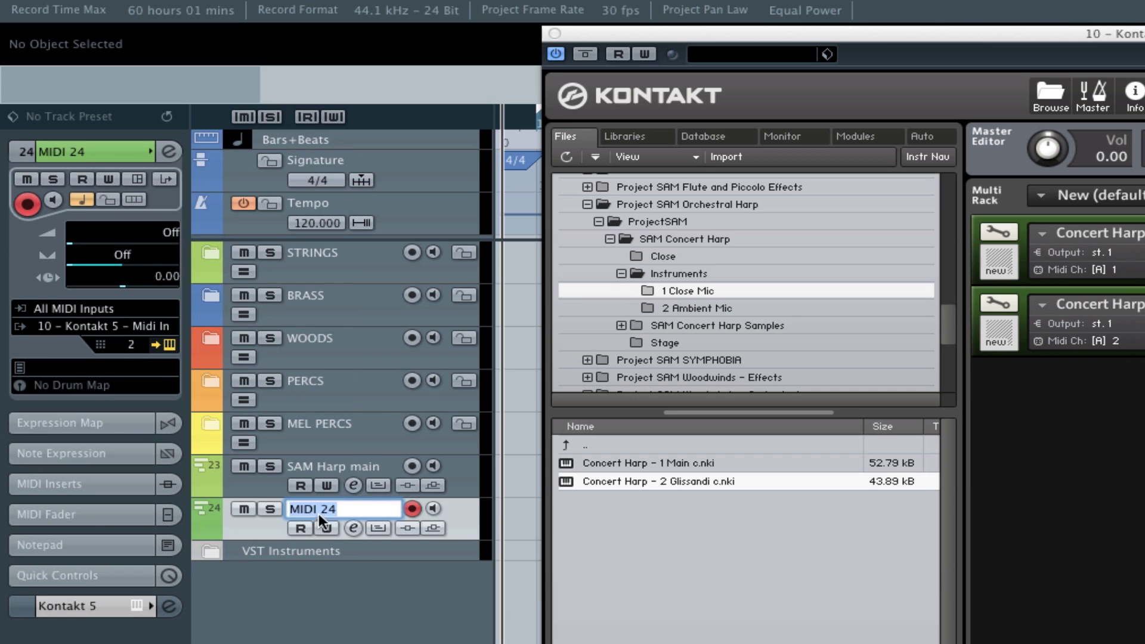
text(SAM Harp gliss)
key(Return)
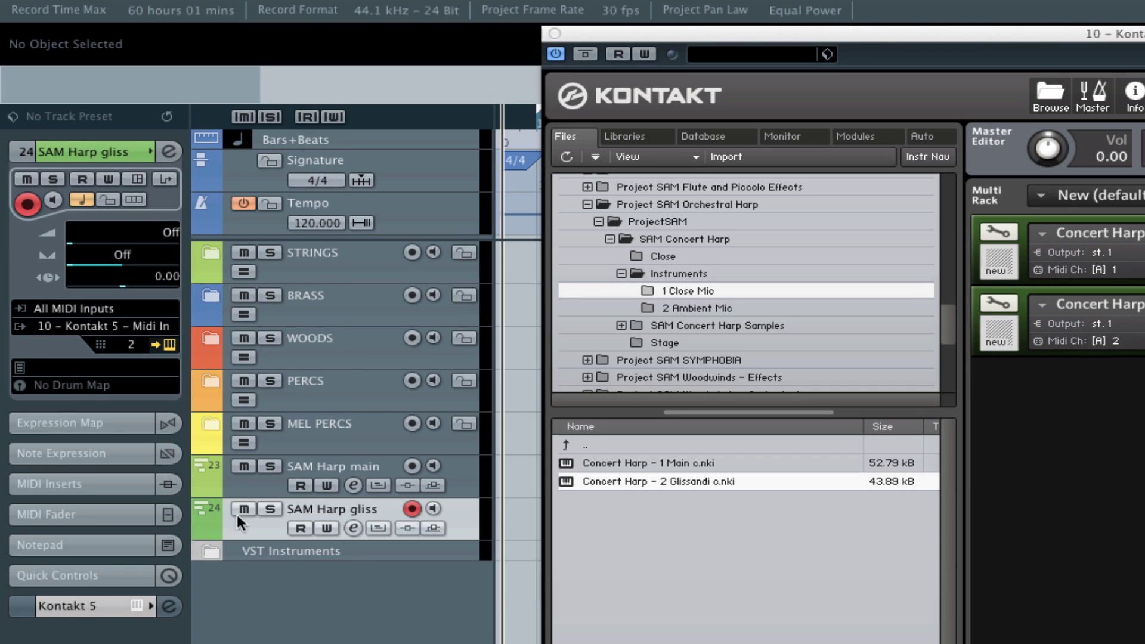
Step: Close the slot 10 Kontakt window and colour both SAM Harp tracks the same light green
click(257, 478)
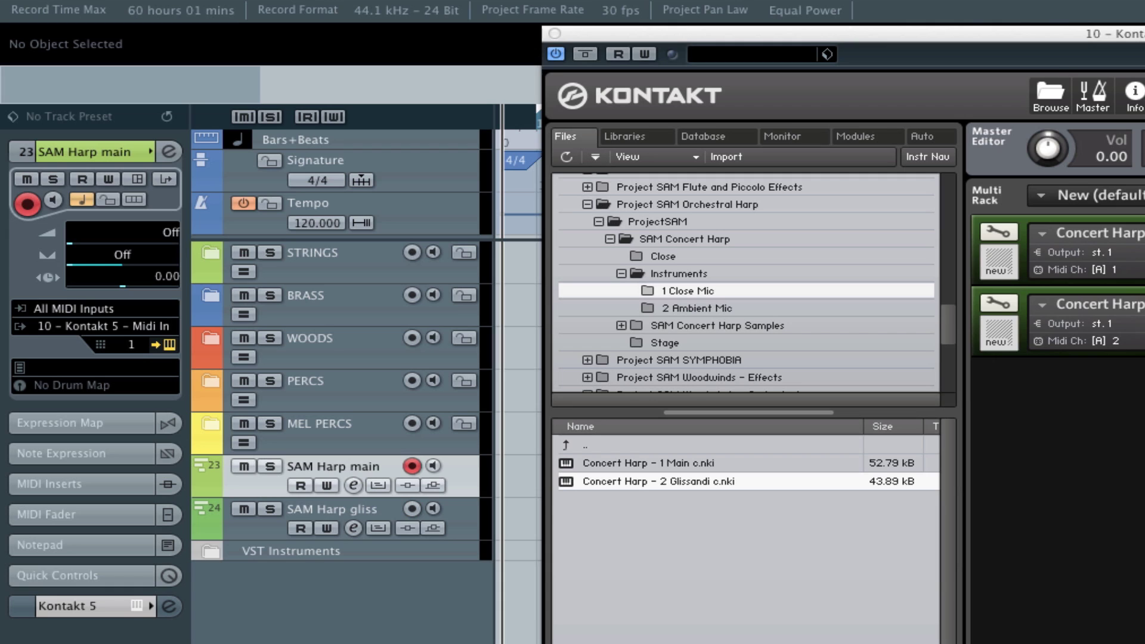
click(555, 33)
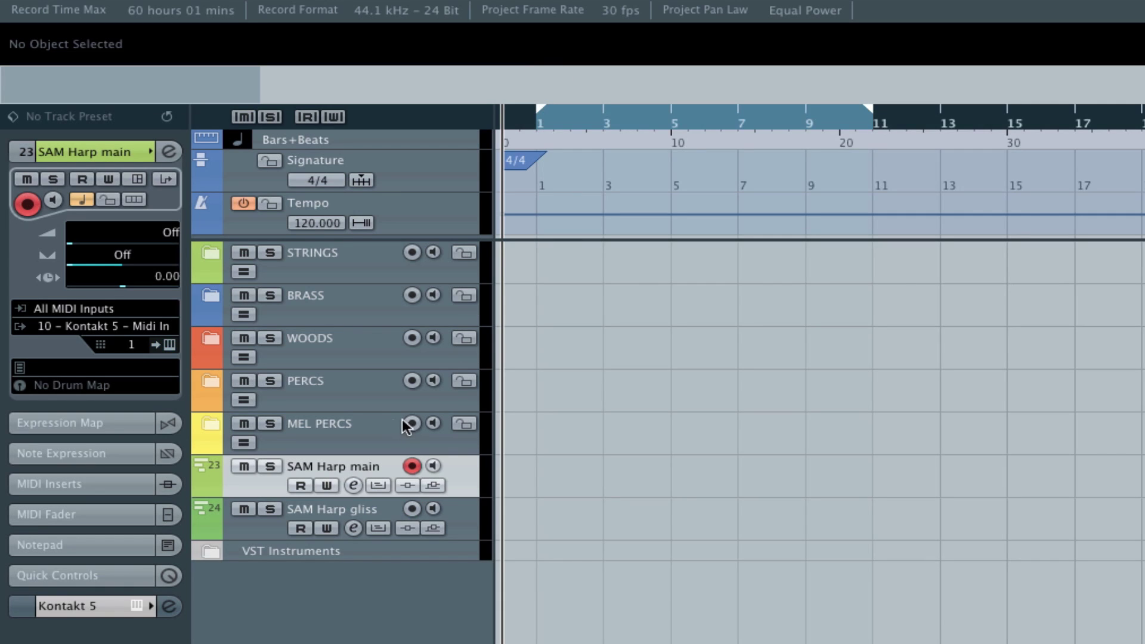
shift+click(374, 504)
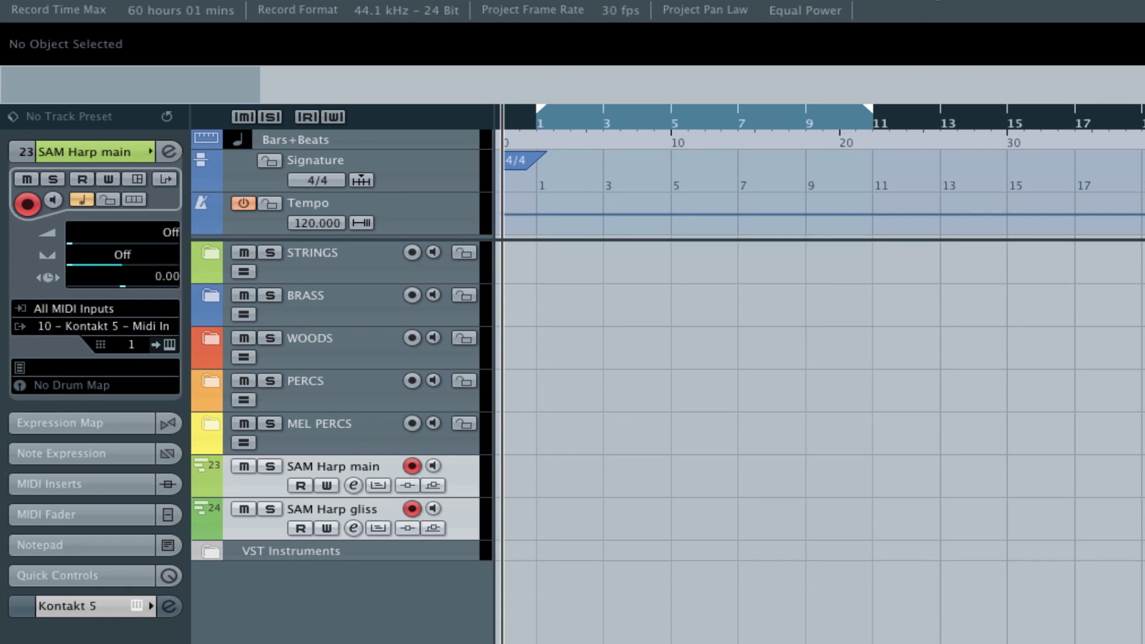
click(928, 3)
click(958, 95)
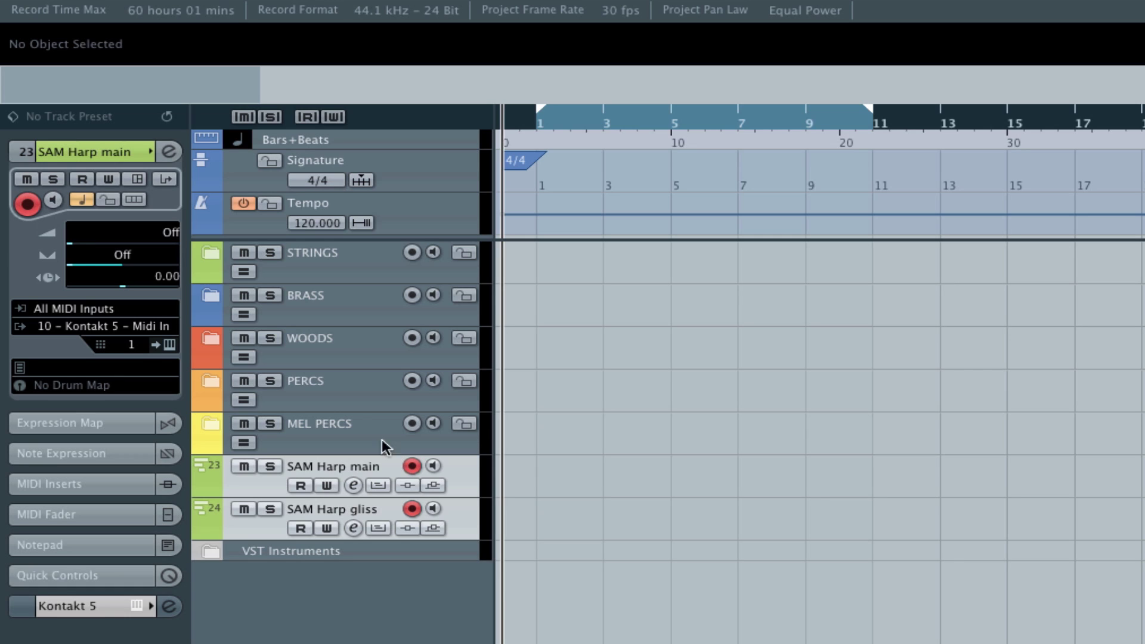
Step: Add a folder track directly below MEL PERCS and name it HARP
click(320, 435)
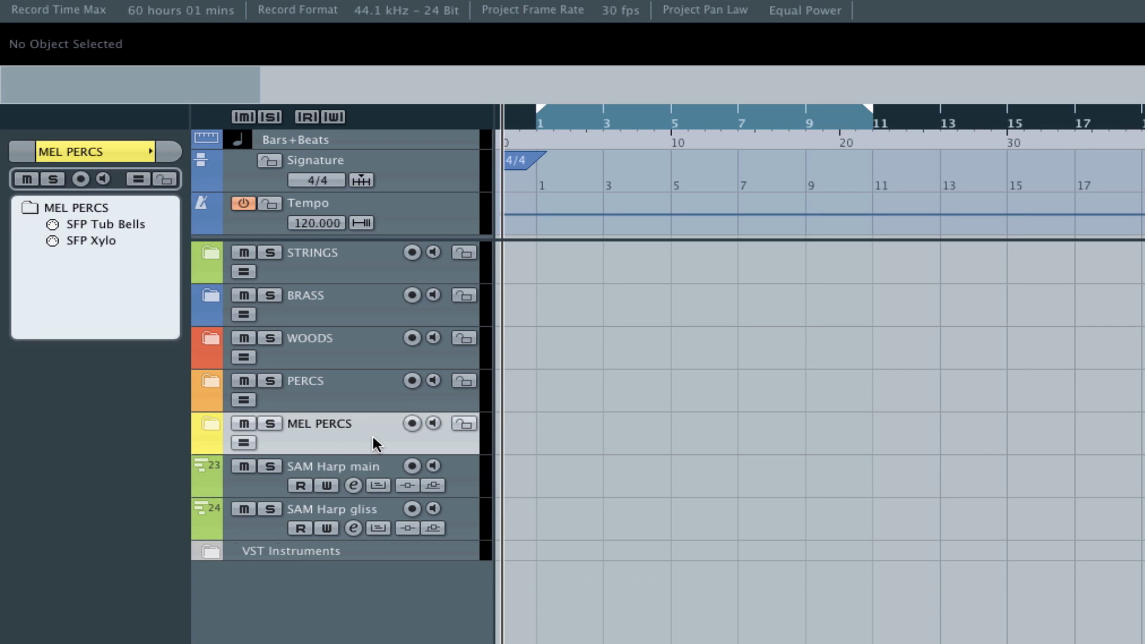
key(shift+f)
double_click(320, 468)
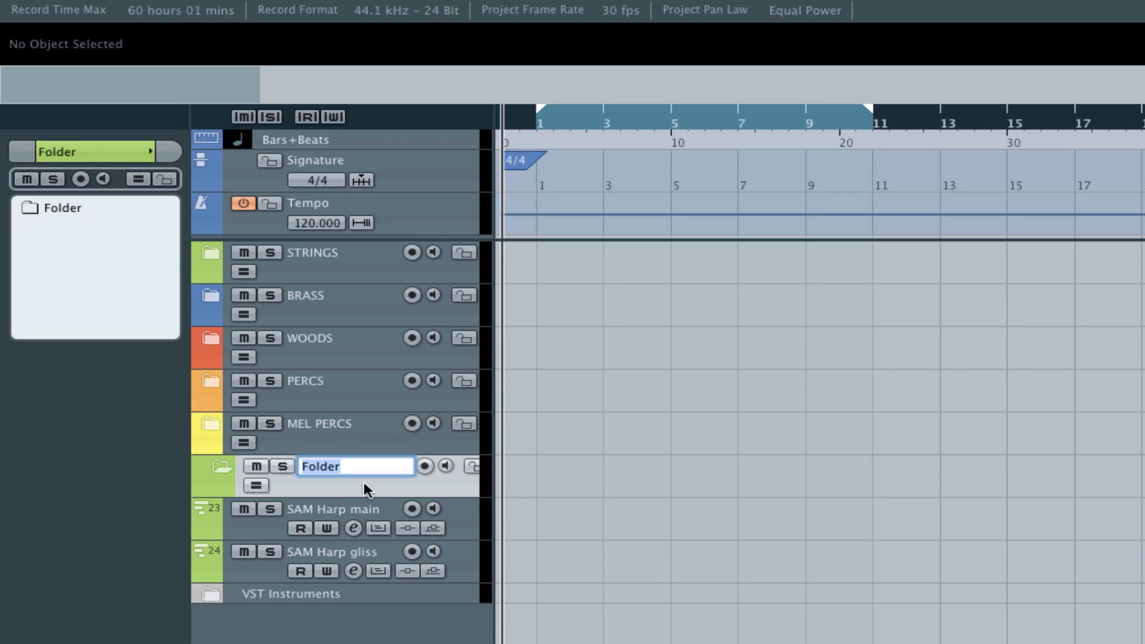
text(HARP)
key(Return)
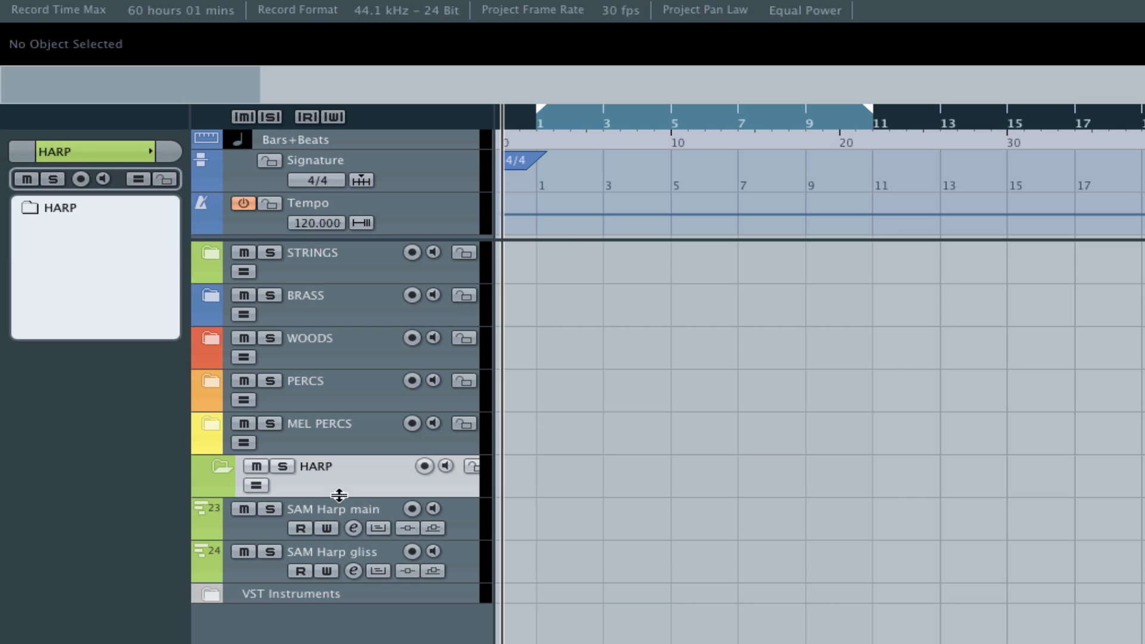
Step: Move the SAM Harp main and SAM Harp gliss tracks together into the HARP folder and collapse it
click(258, 531)
shift+click(255, 565)
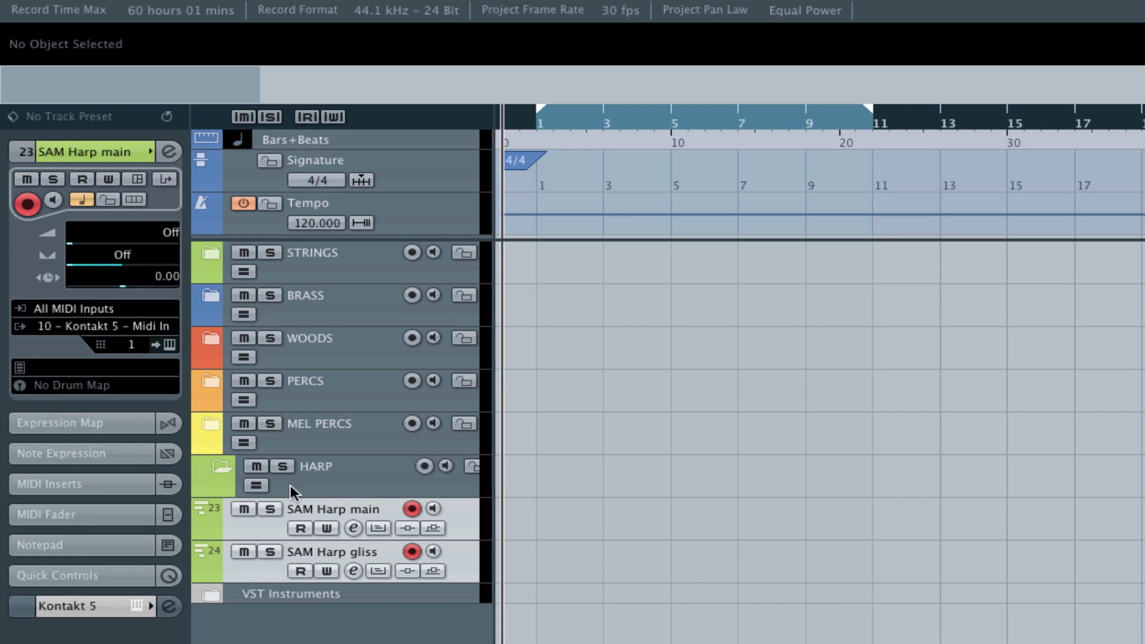
drag(290, 485, 292, 472)
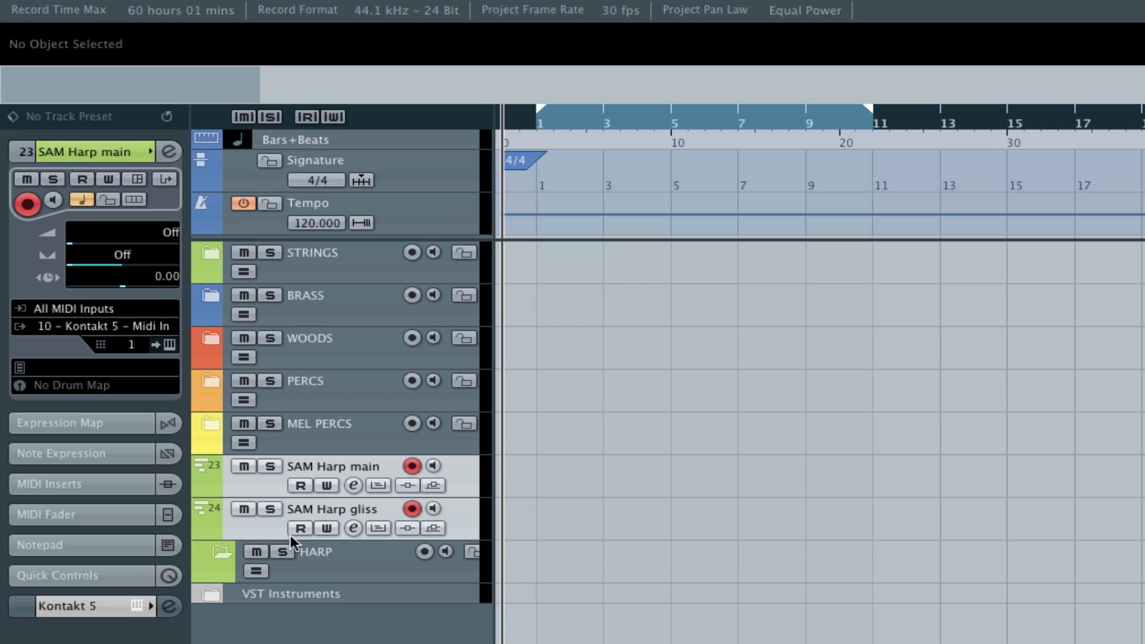
click(307, 570)
click(274, 492)
shift+click(273, 524)
drag(273, 524, 299, 553)
click(317, 471)
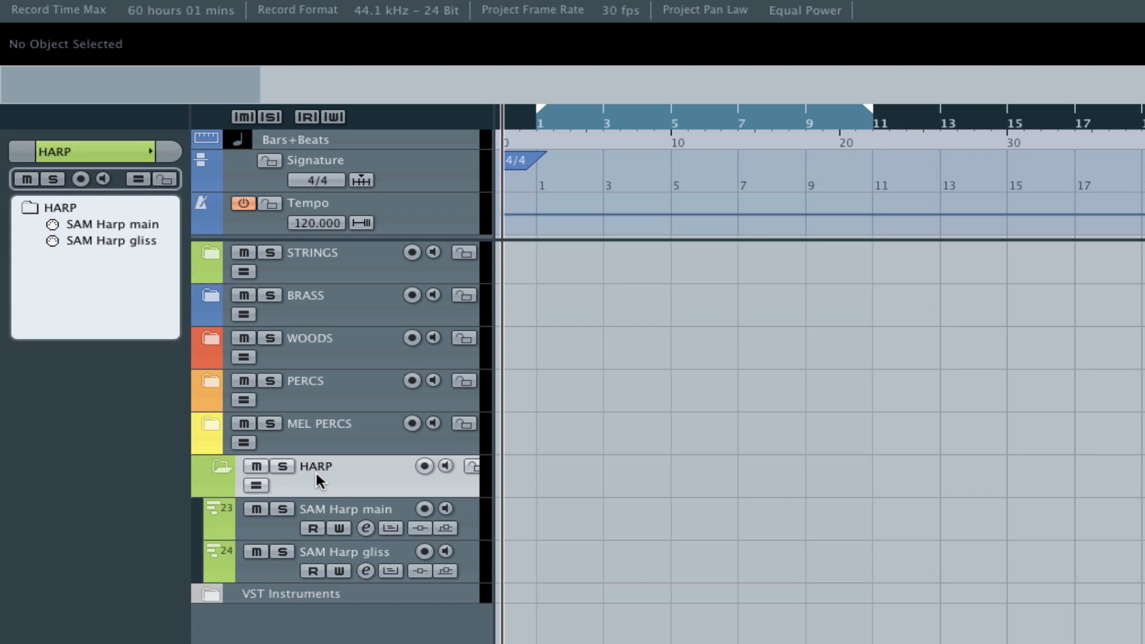
click(222, 466)
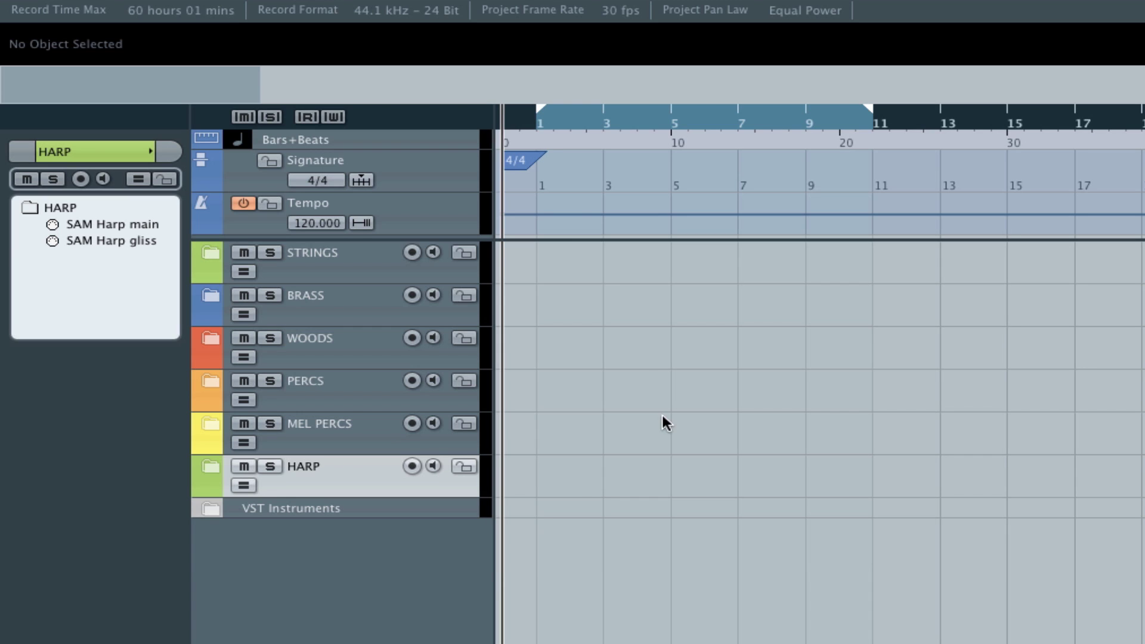
Step: Add seven stereo group channel tracks to the project
click(548, 143)
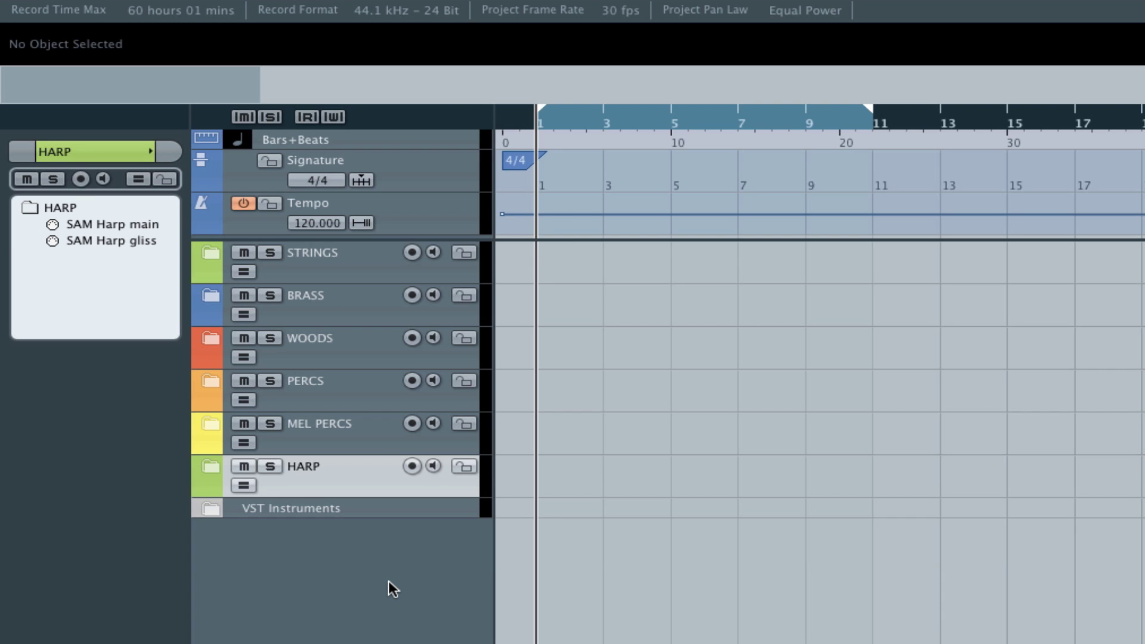
key(shift+g)
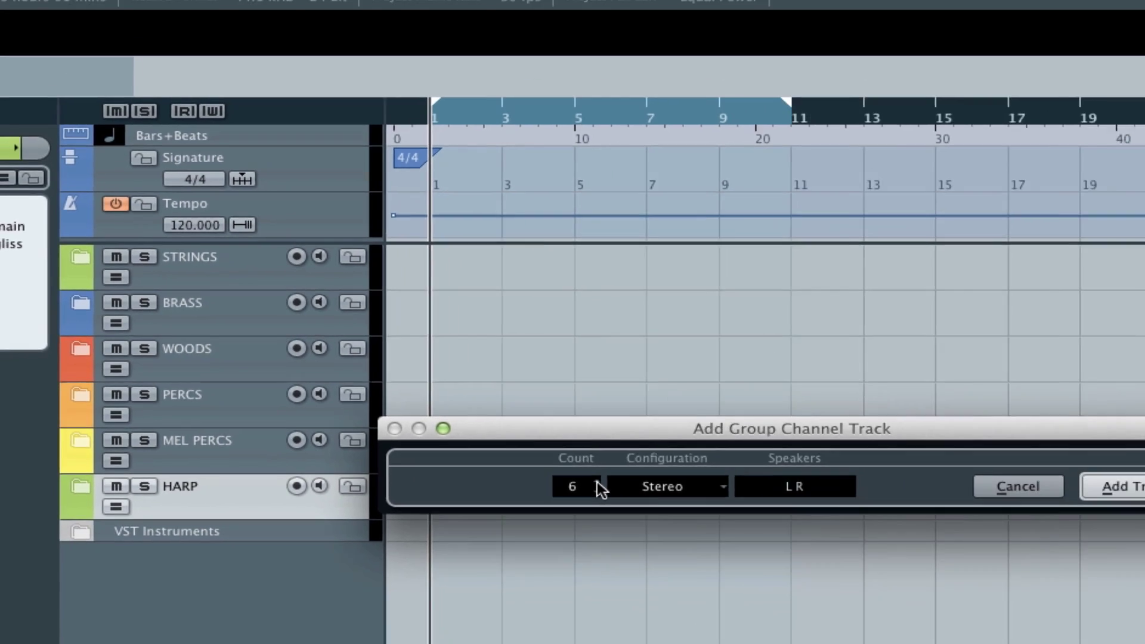
click(666, 506)
click(1014, 467)
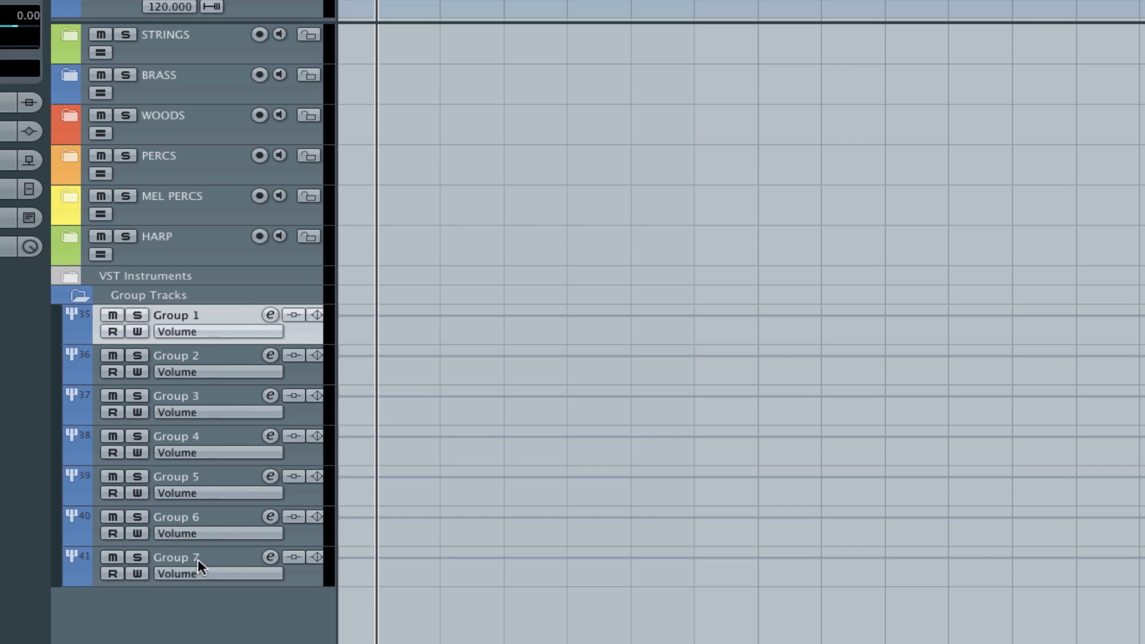
Step: Rename the Group 1 track as STRINGS and the Group 2 track as BRASS
shift+click(216, 556)
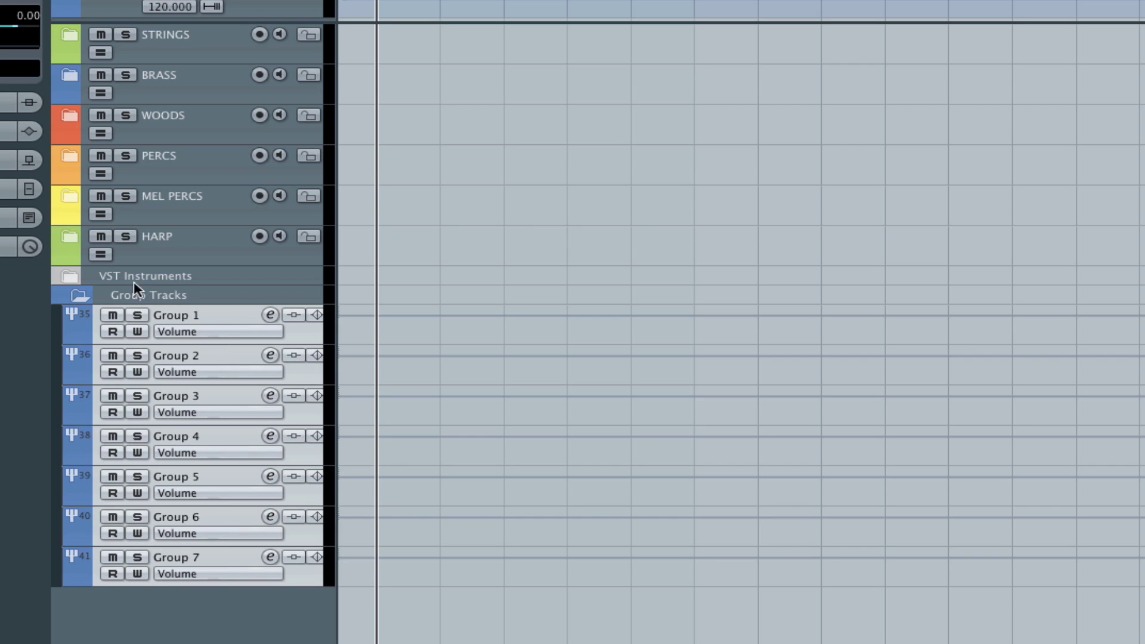
click(207, 311)
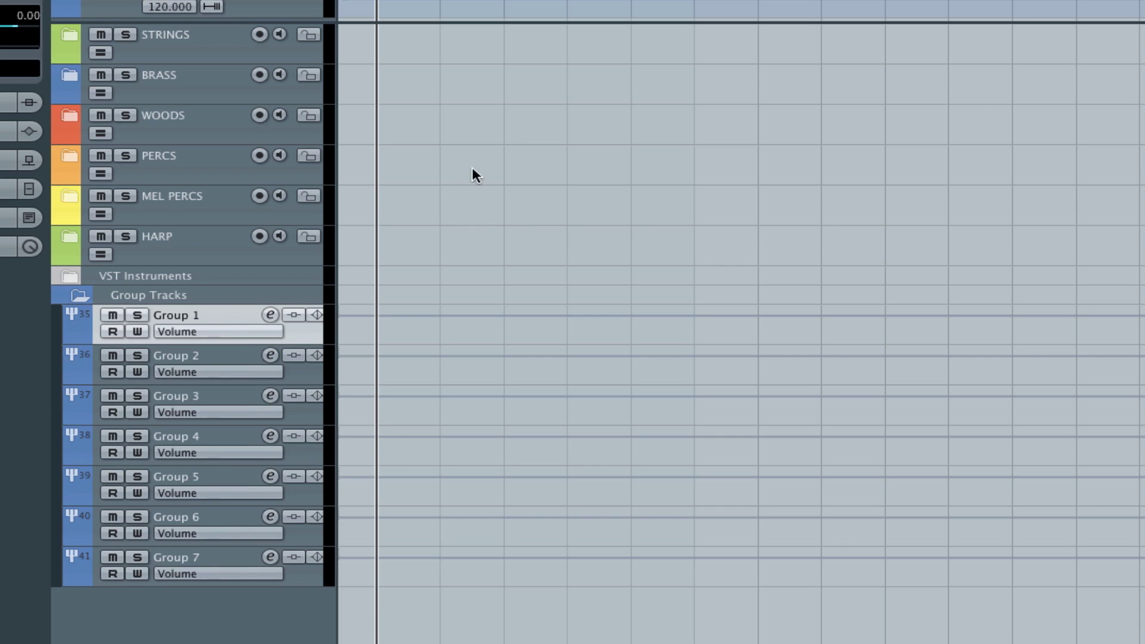
double_click(199, 309)
text(STRINGS)
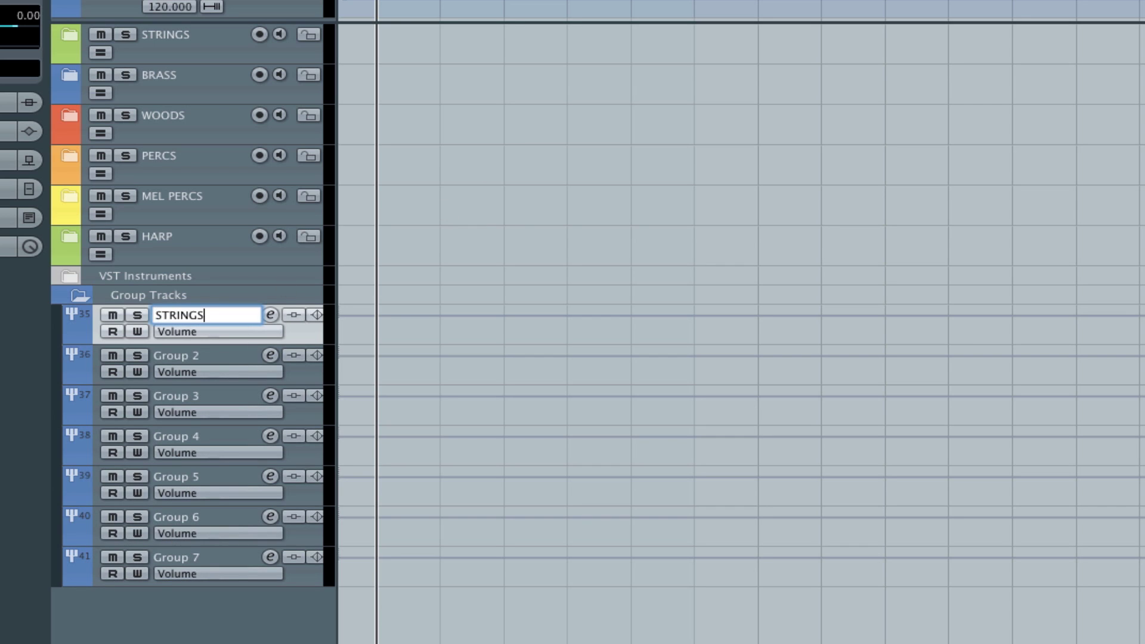
key(Return)
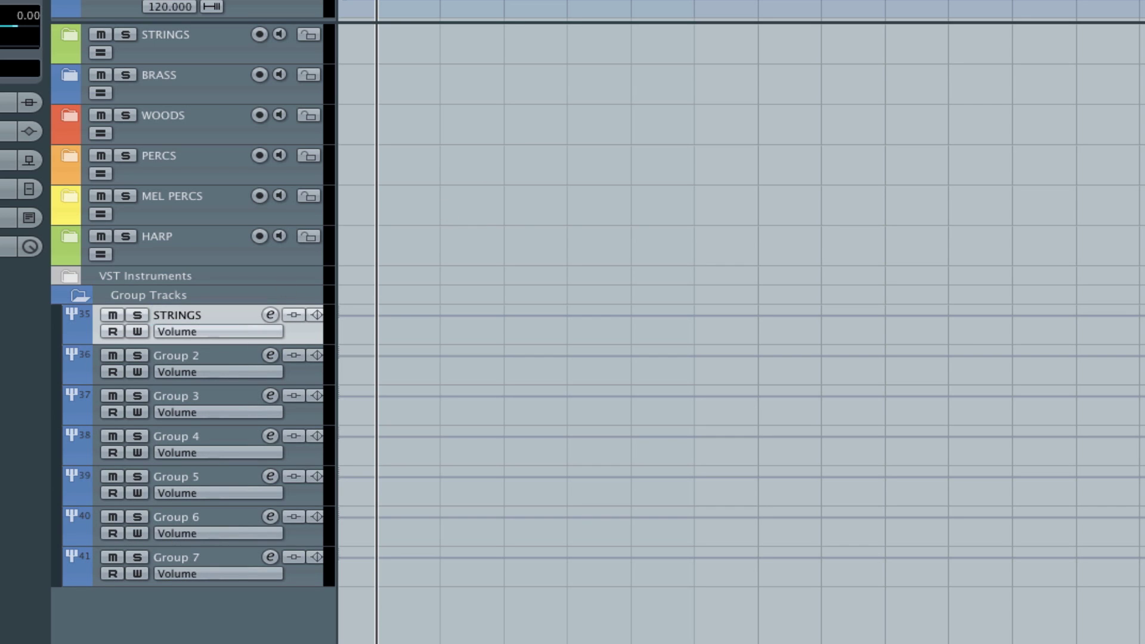
double_click(214, 355)
text(BRASS)
key(Return)
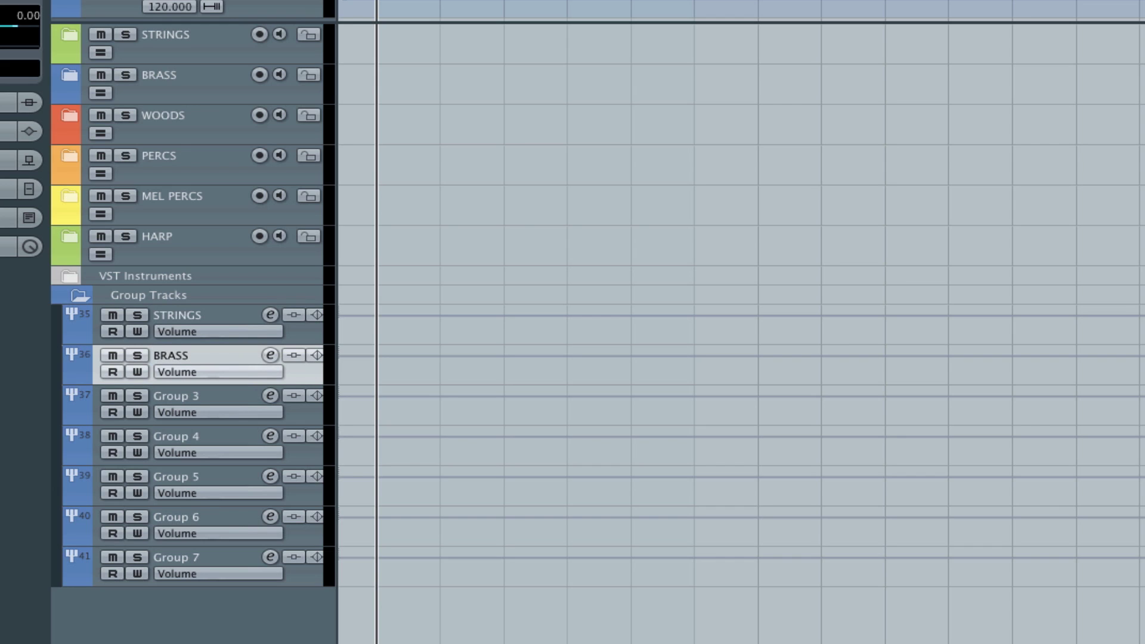
Step: Rename the Group 3 track as WOODS and the Group 4 track as PERCS
double_click(188, 395)
text(WOODS)
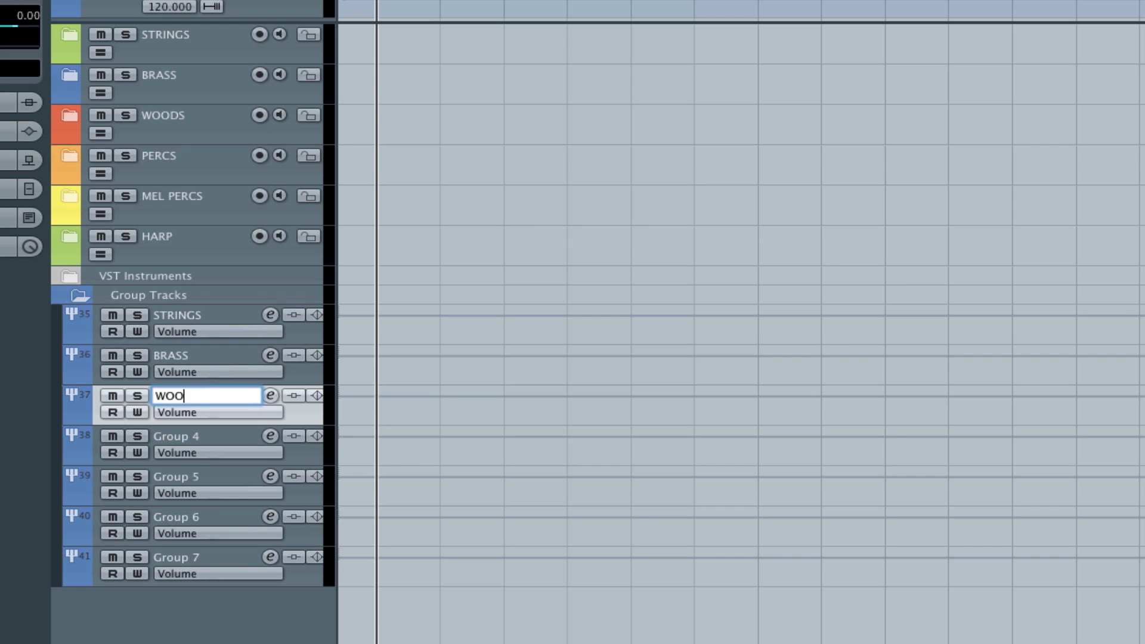
key(Return)
double_click(183, 438)
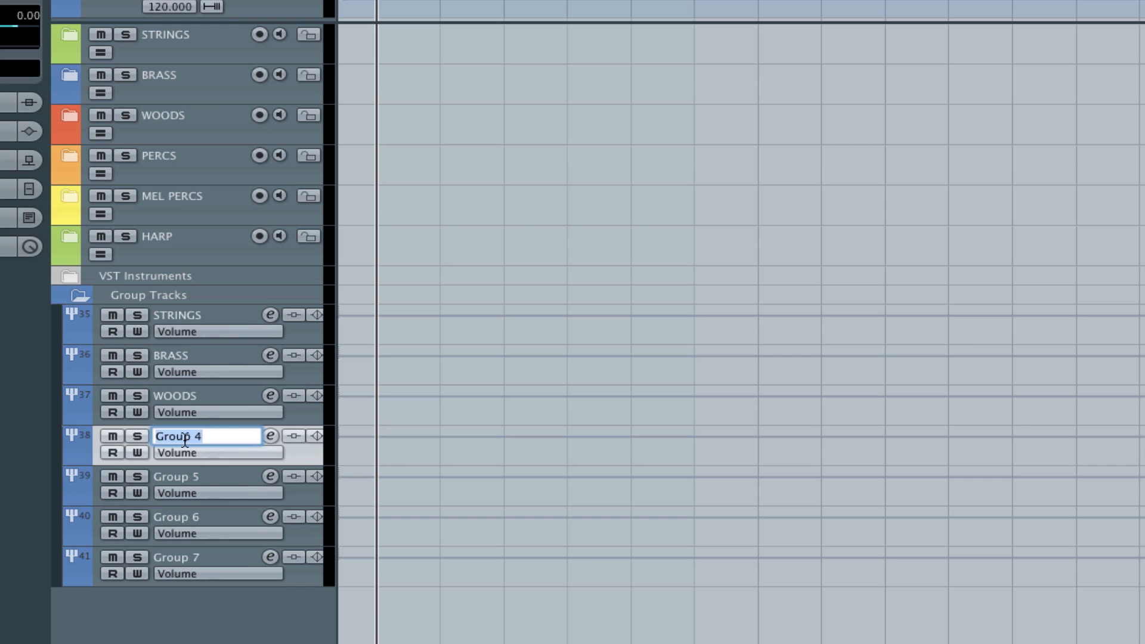
text(PERCS)
key(Return)
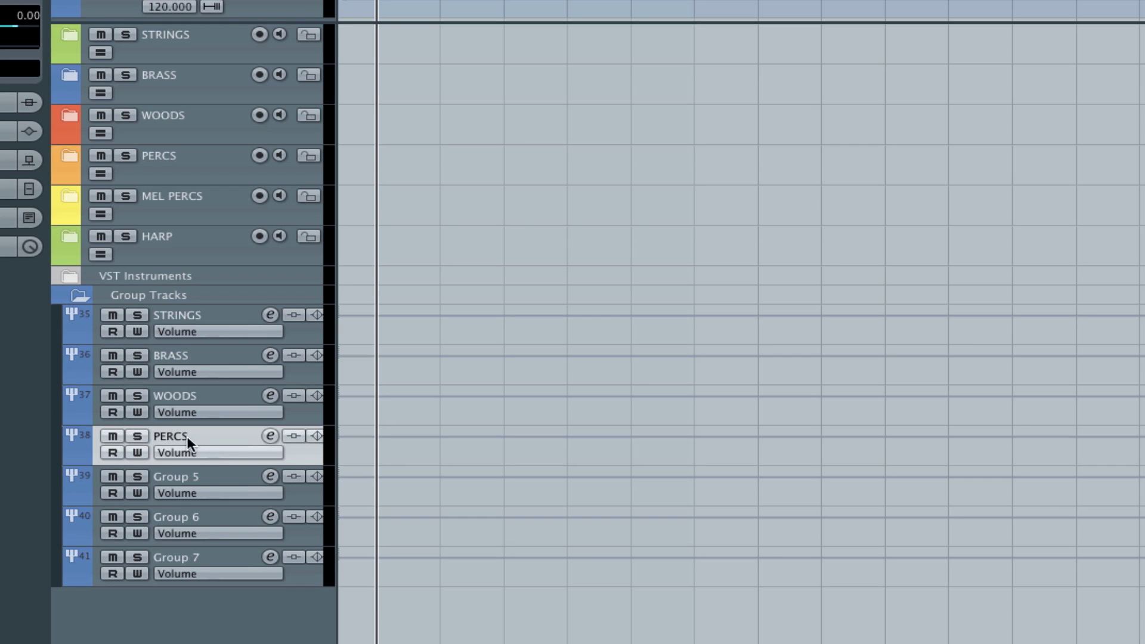
Step: Rename the Group 5 track as MEL PERCS
click(184, 477)
double_click(184, 477)
text(ML PERCS)
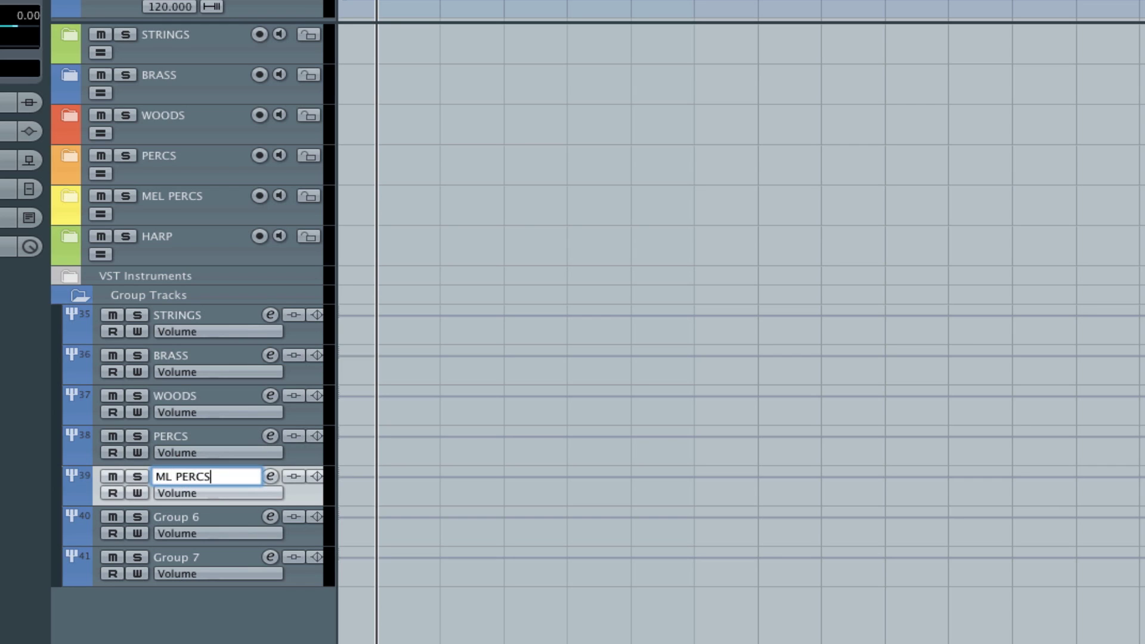
key(Return)
double_click(166, 476)
click(166, 477)
text(e)
key(BackSpace)
text(E)
key(Return)
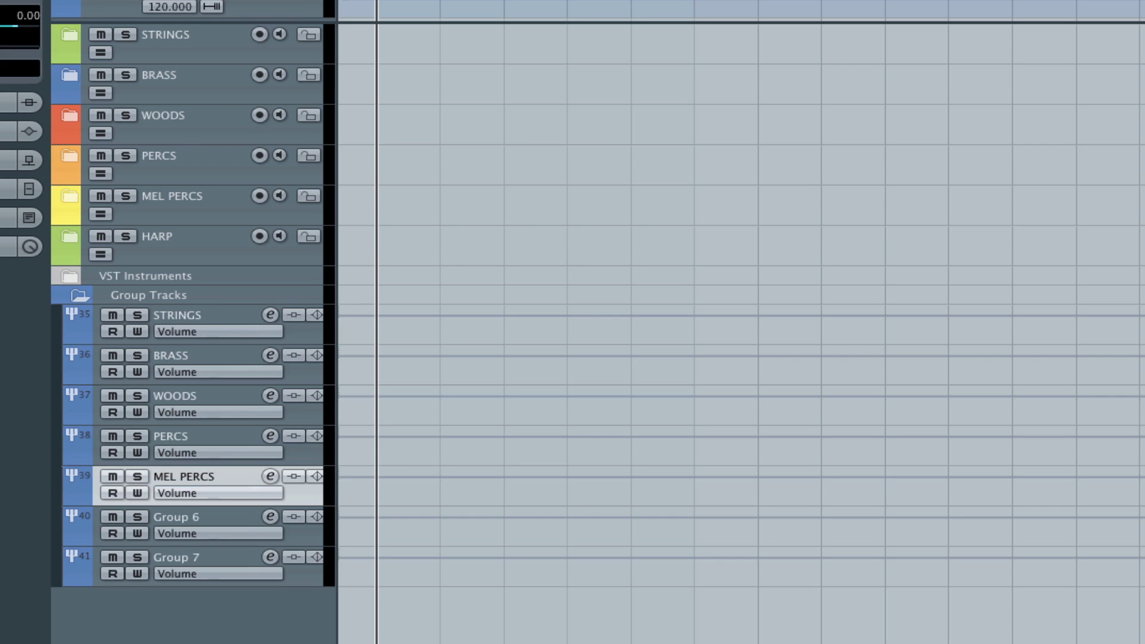
Step: Rename the Group 6 track as HARP and the Group 7 track as ORCHESTRA
double_click(184, 515)
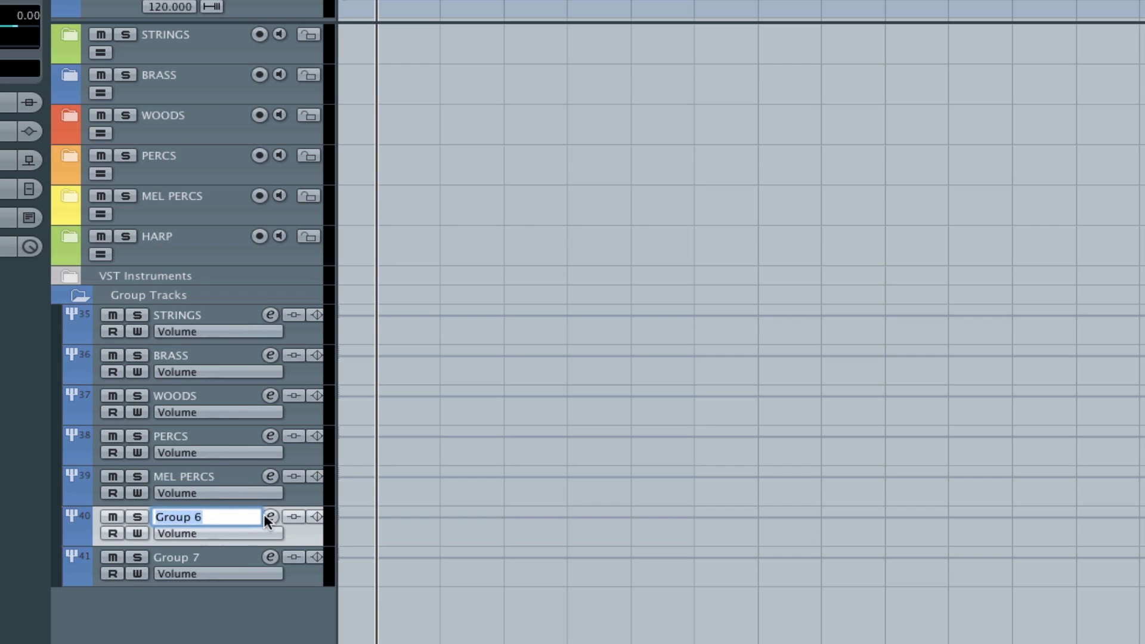
text(HARP)
key(Return)
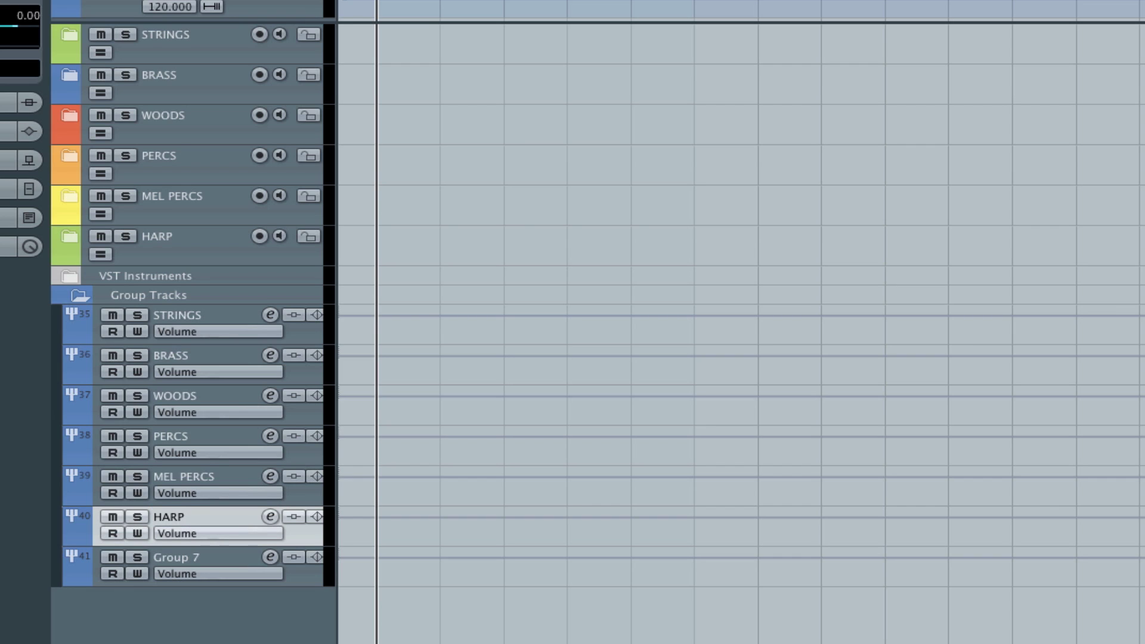
double_click(194, 555)
text(ORCHESTRA)
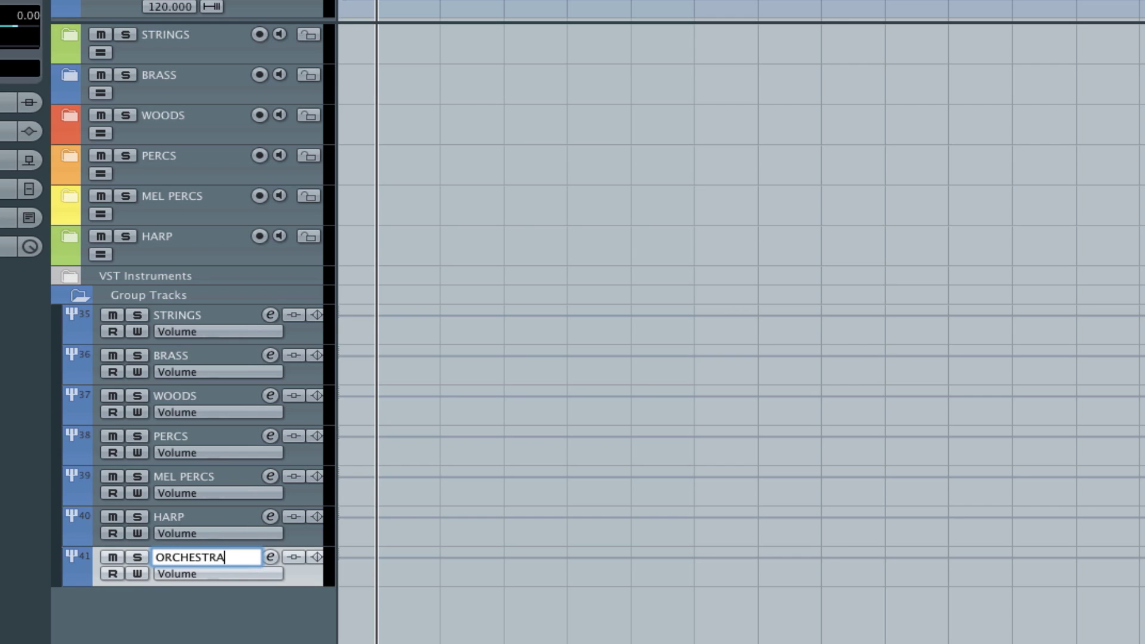
key(Return)
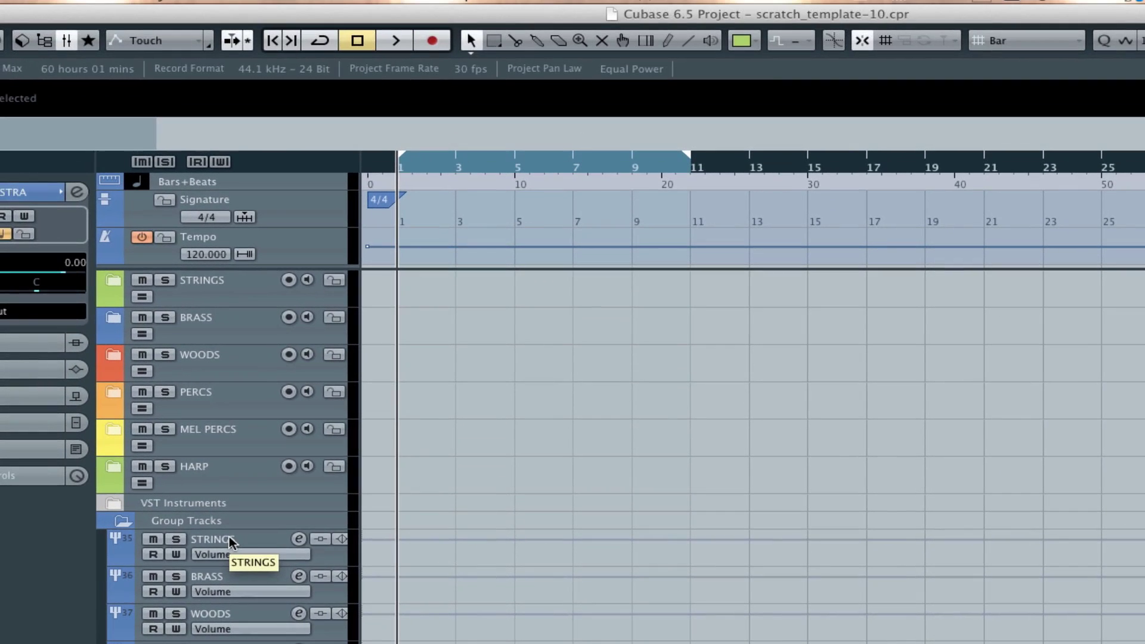
Step: Colour the STRINGS group track with Color 5 and the WOODS group track with Color 1
click(195, 313)
click(749, 40)
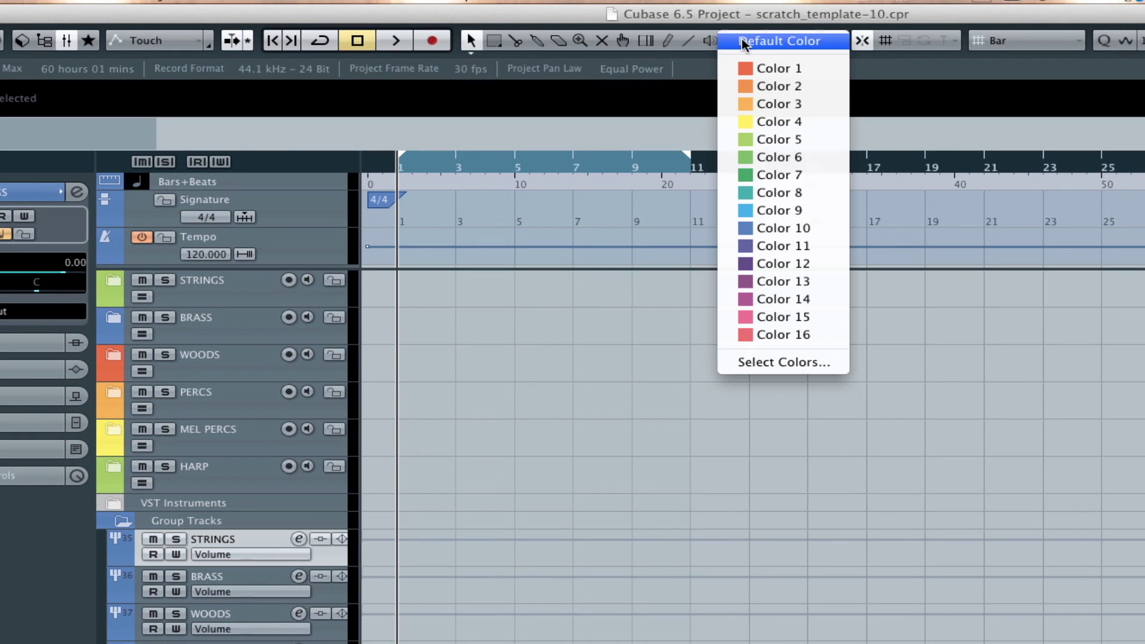
click(767, 139)
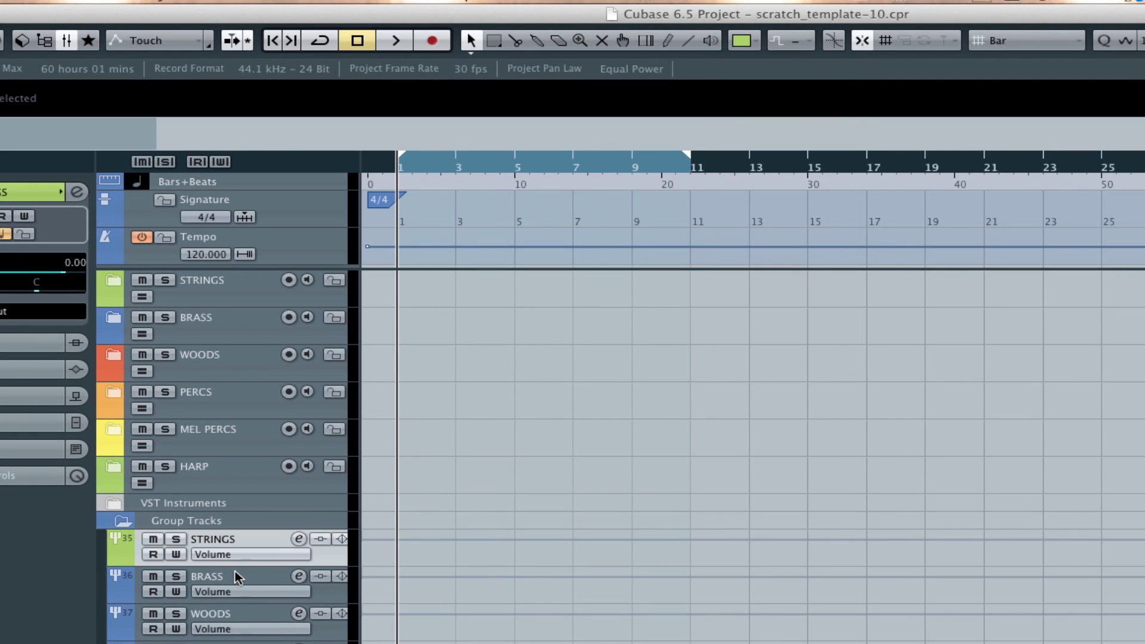
click(232, 614)
click(749, 40)
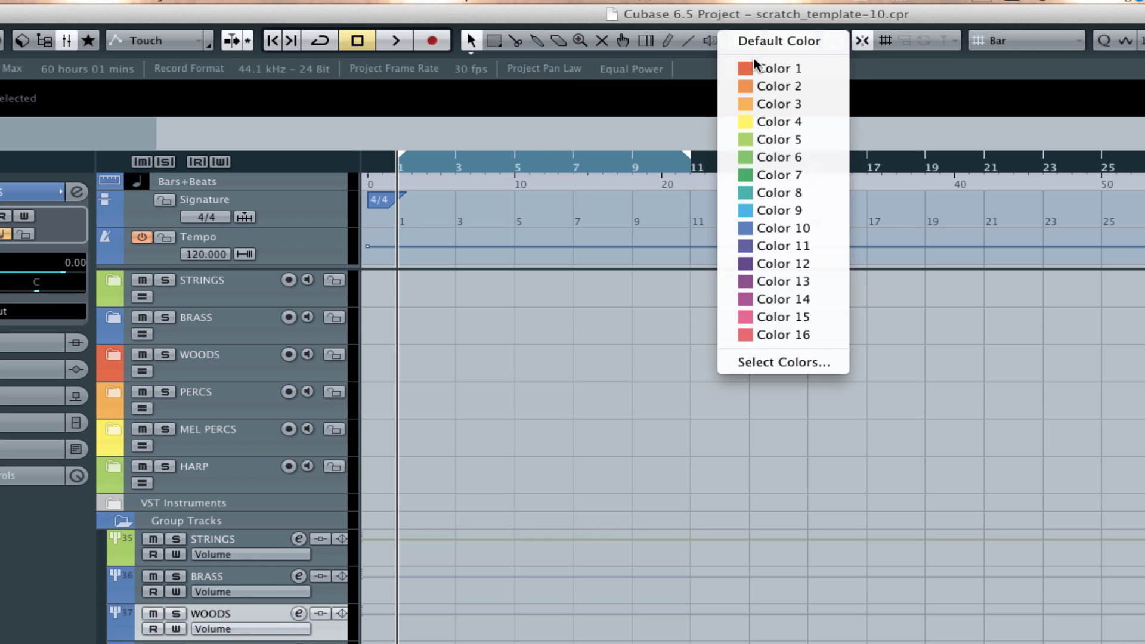
click(767, 66)
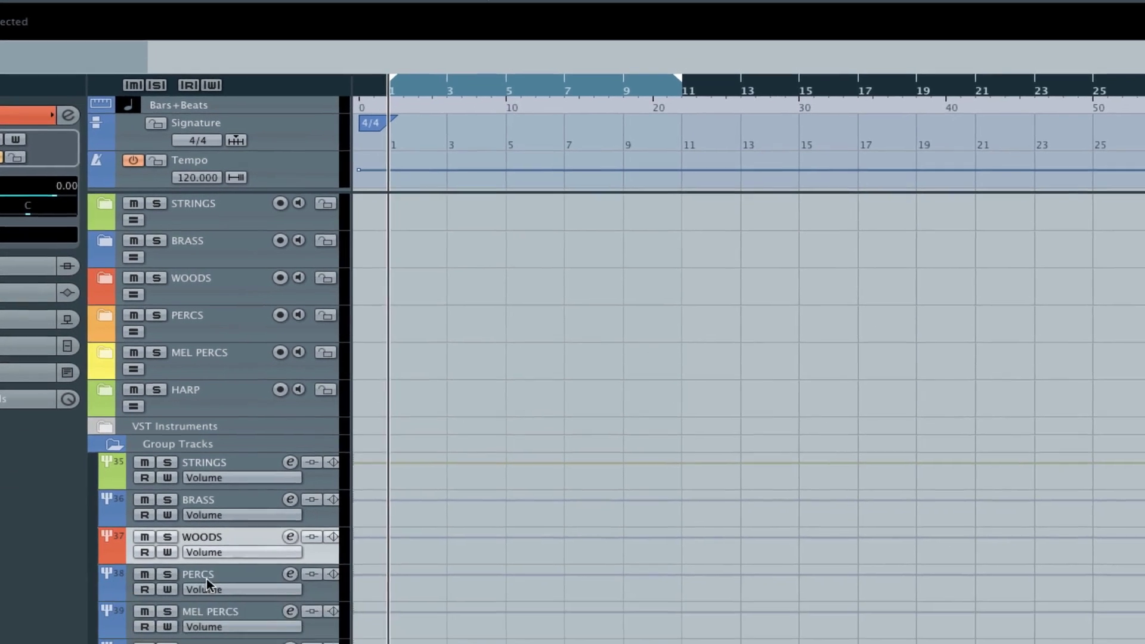
Step: Colour the PERCS group track with Color 3 and the MEL PERCS group track with Color 4
click(205, 583)
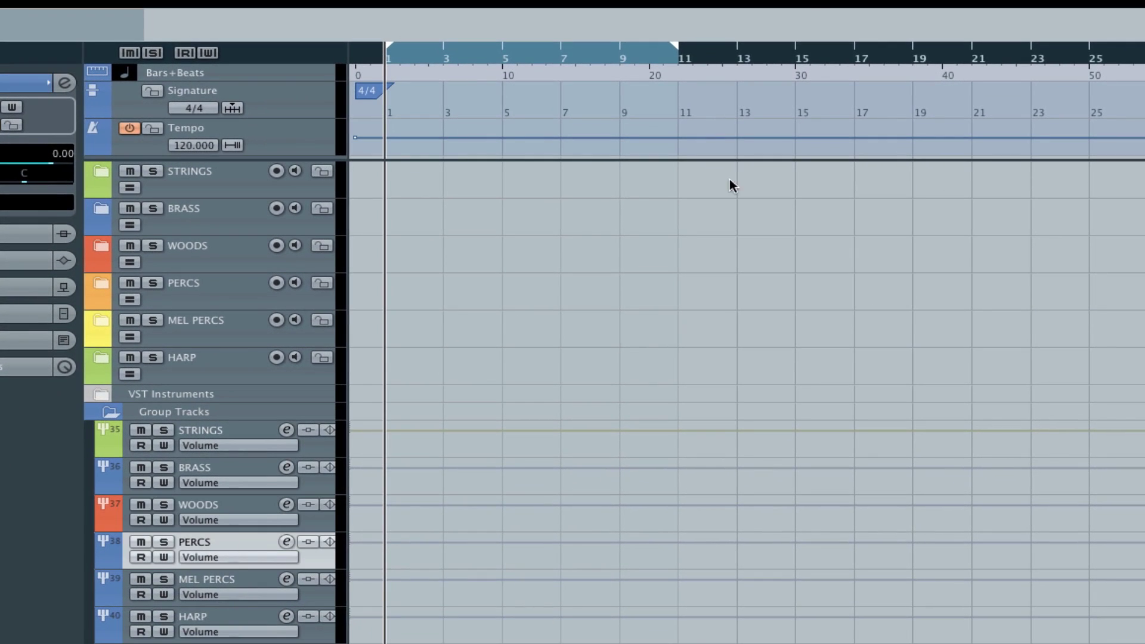
click(753, 33)
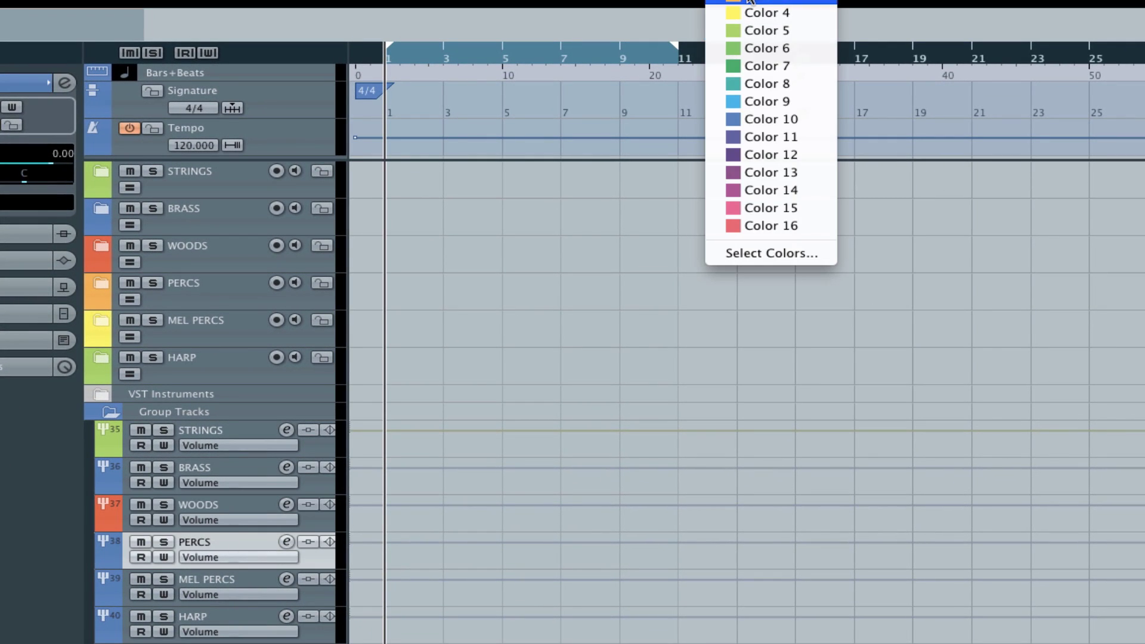
click(751, 2)
click(191, 583)
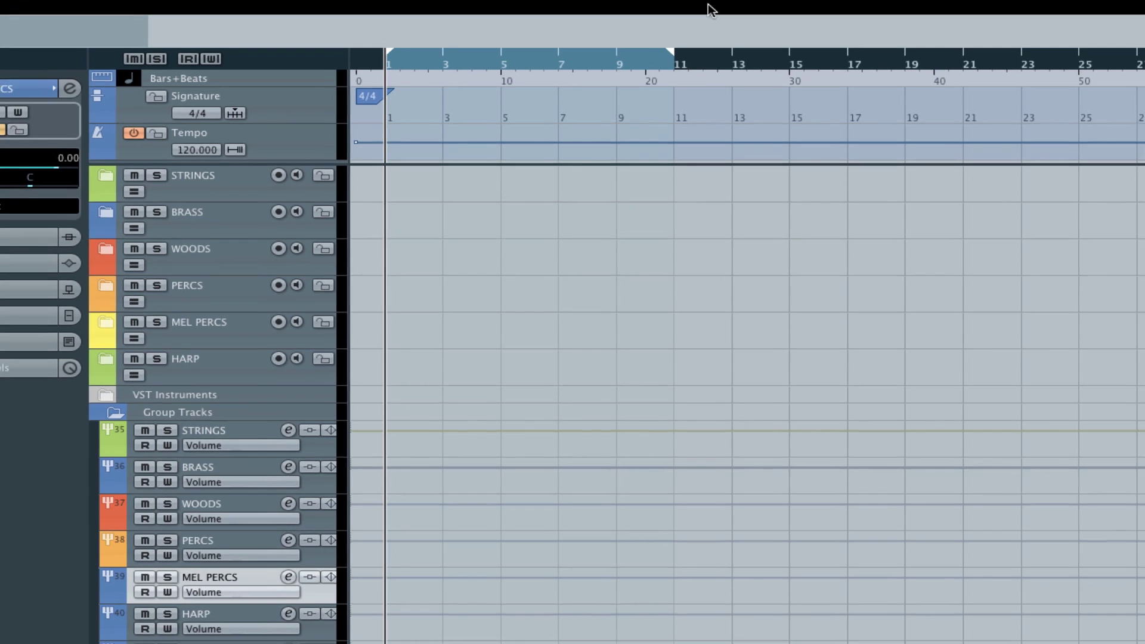
click(680, 18)
click(686, 85)
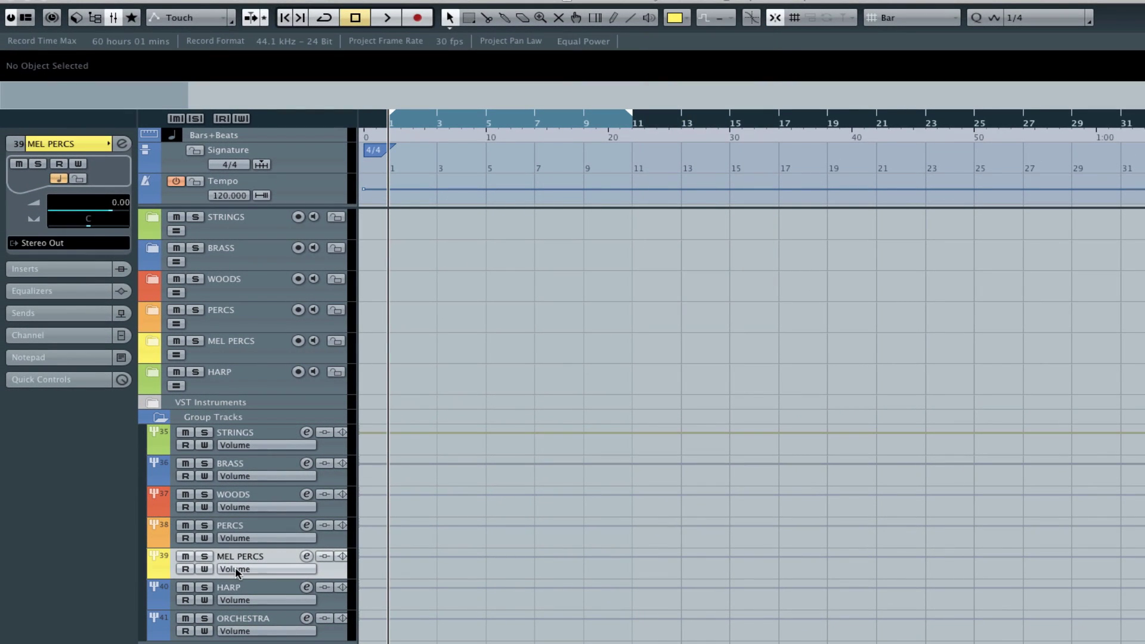
Step: Colour both the HARP group track and the HARP folder track with Color 8
click(244, 591)
click(677, 23)
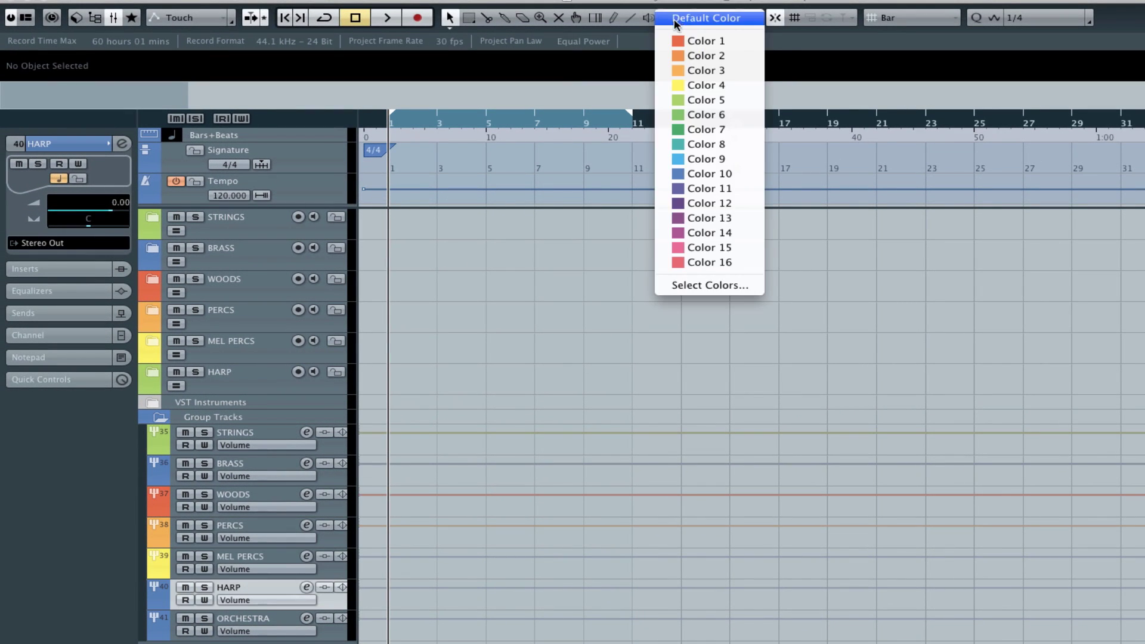
click(696, 146)
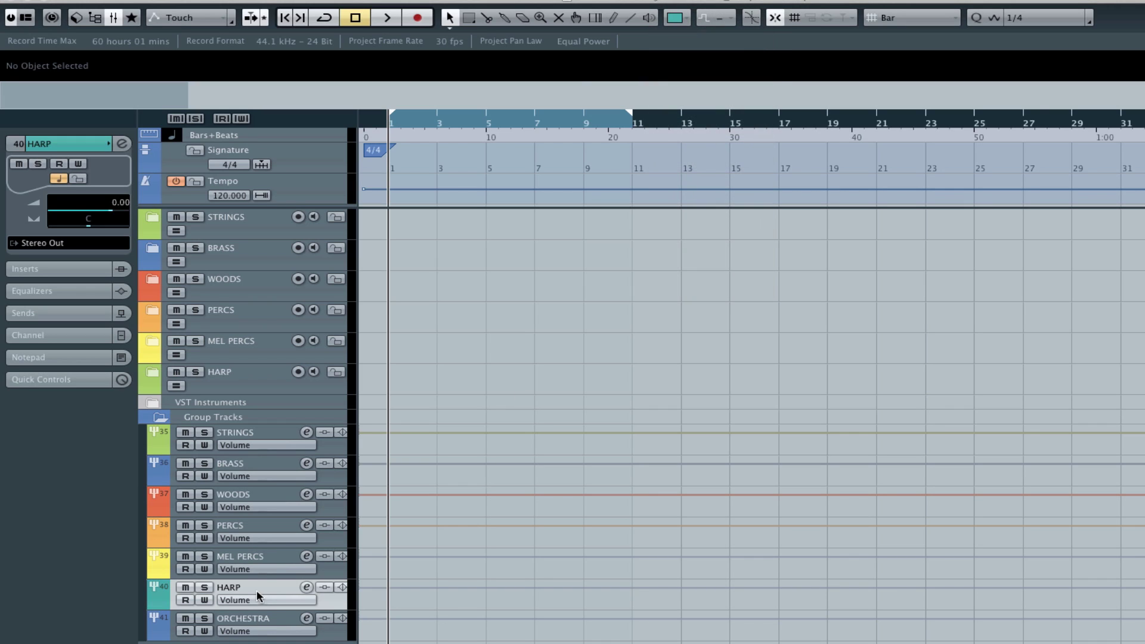
click(239, 375)
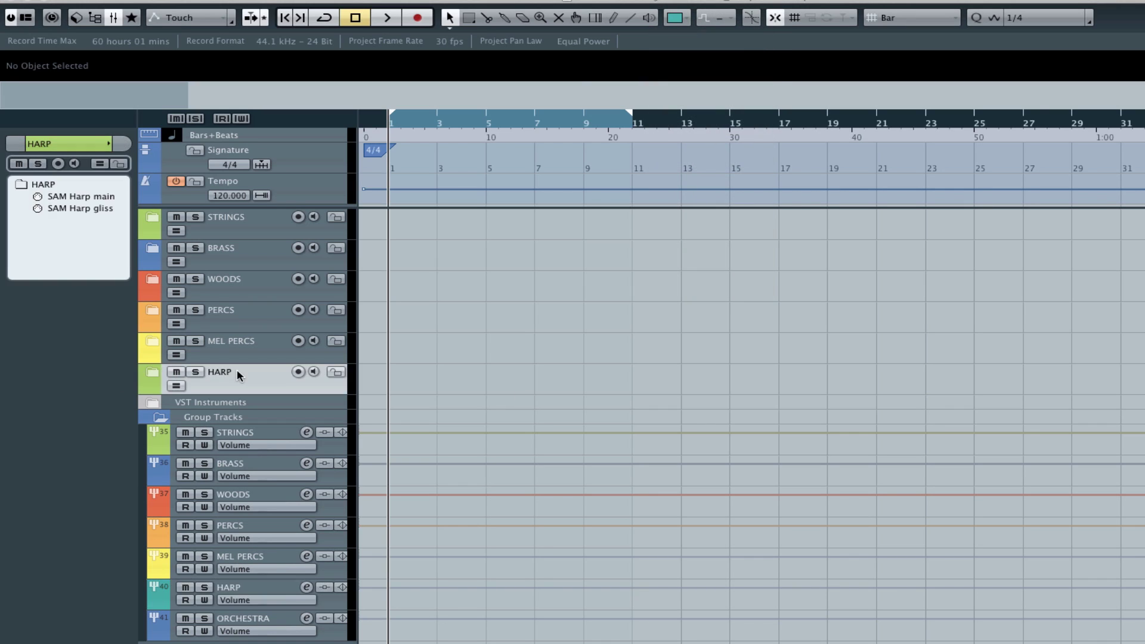
click(678, 21)
click(696, 145)
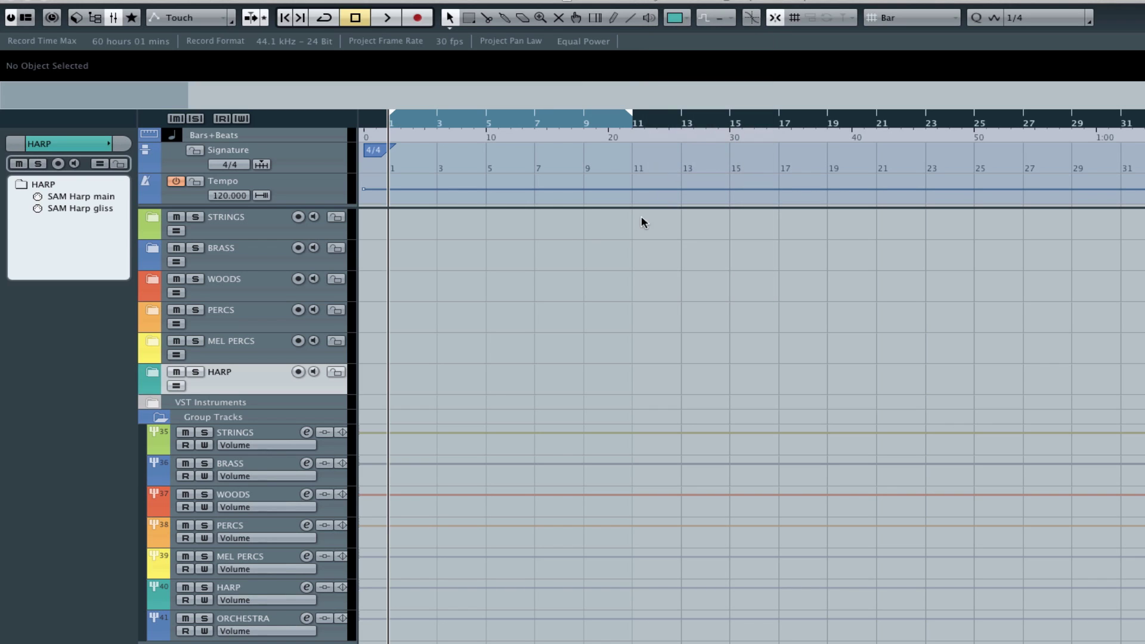
click(246, 620)
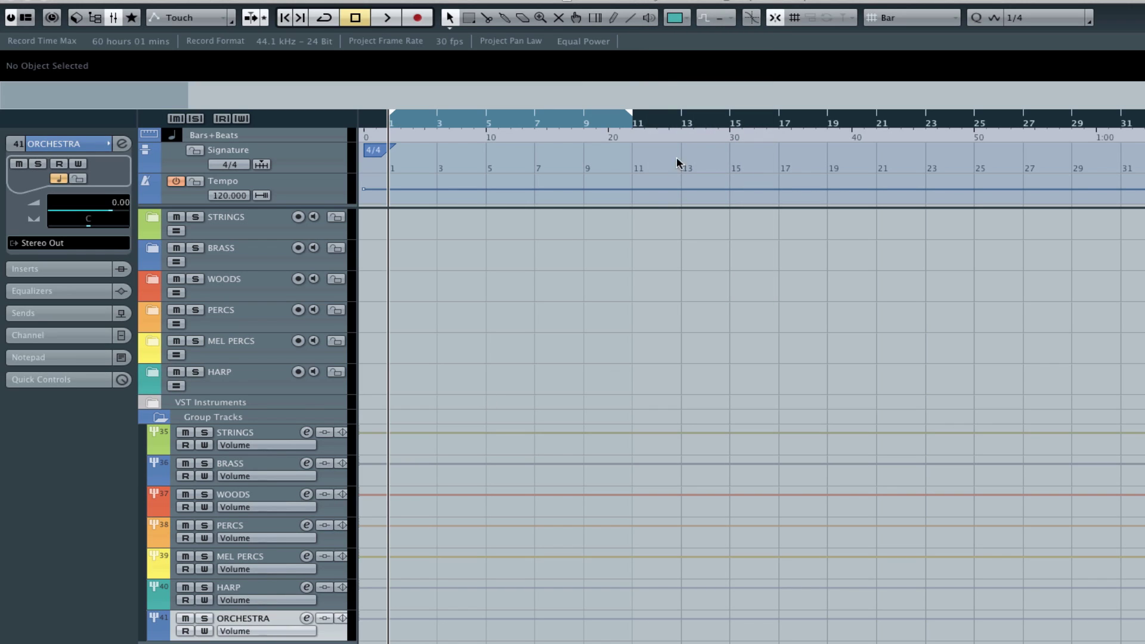
click(692, 23)
click(588, 290)
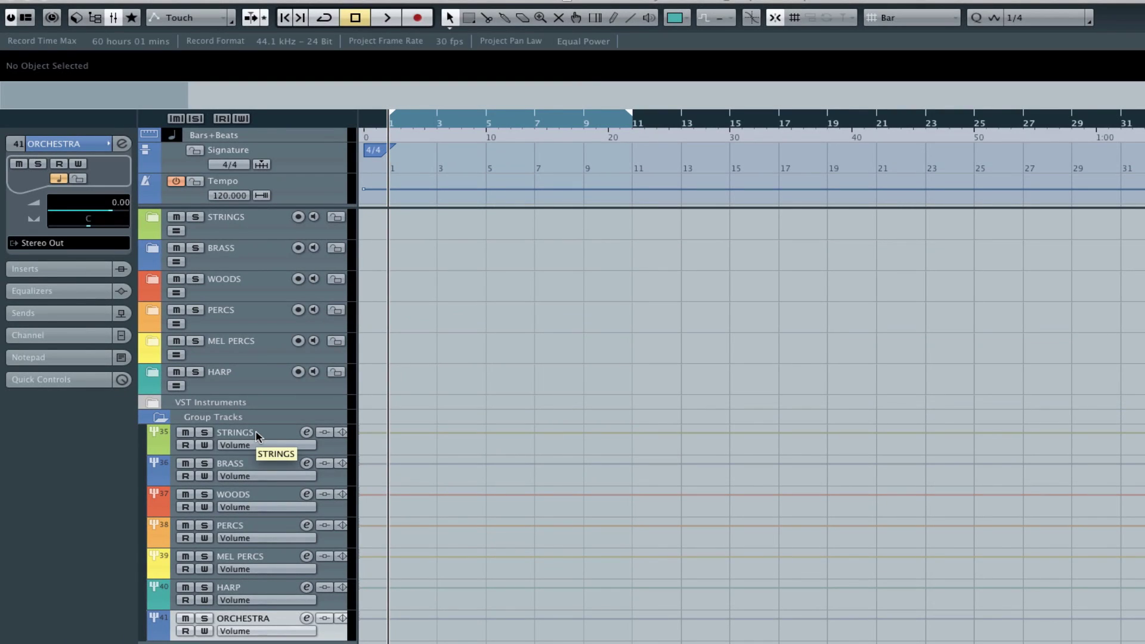
Step: Bring the mixer into view and hide its MIDI channels, leaving the instrument outputs and group channels shown
click(258, 436)
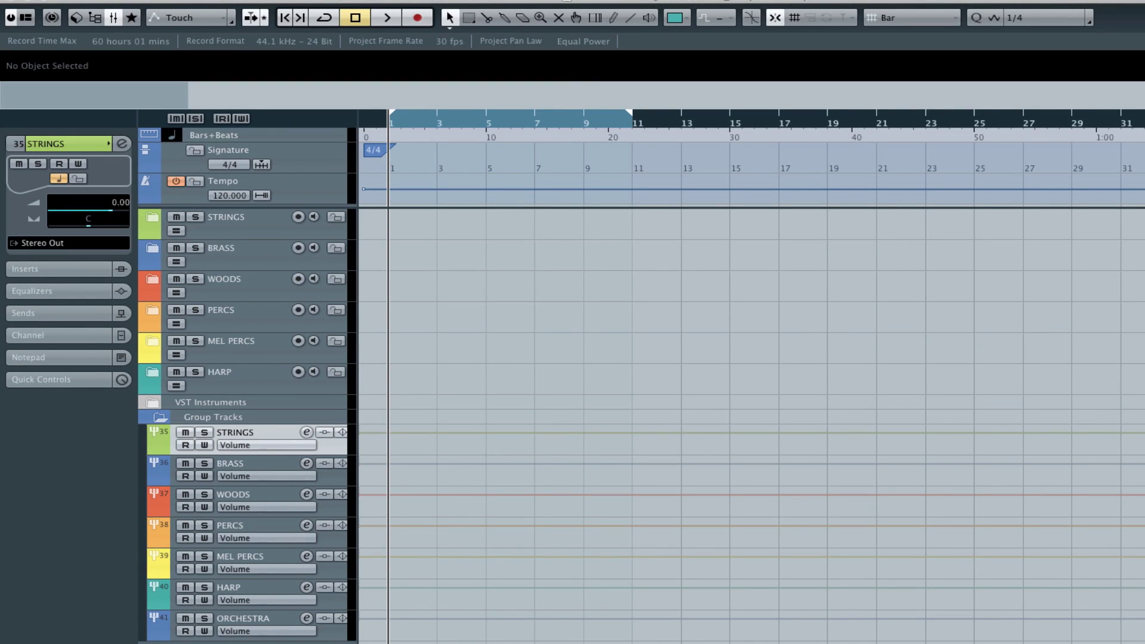
drag(1144, 52, 246, 65)
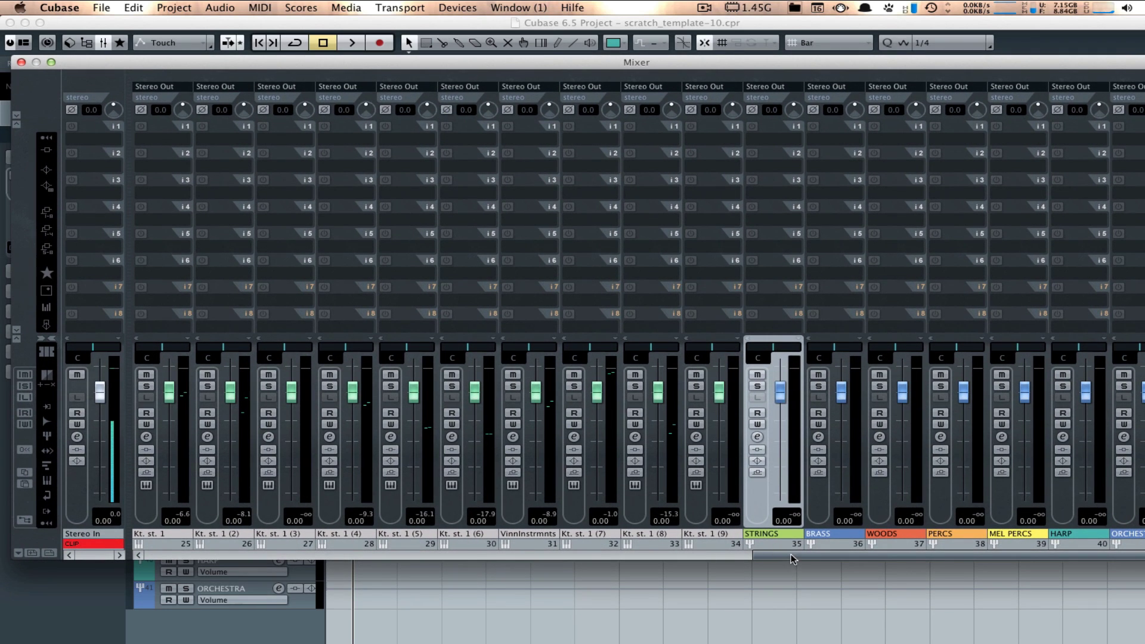
drag(791, 554, 602, 561)
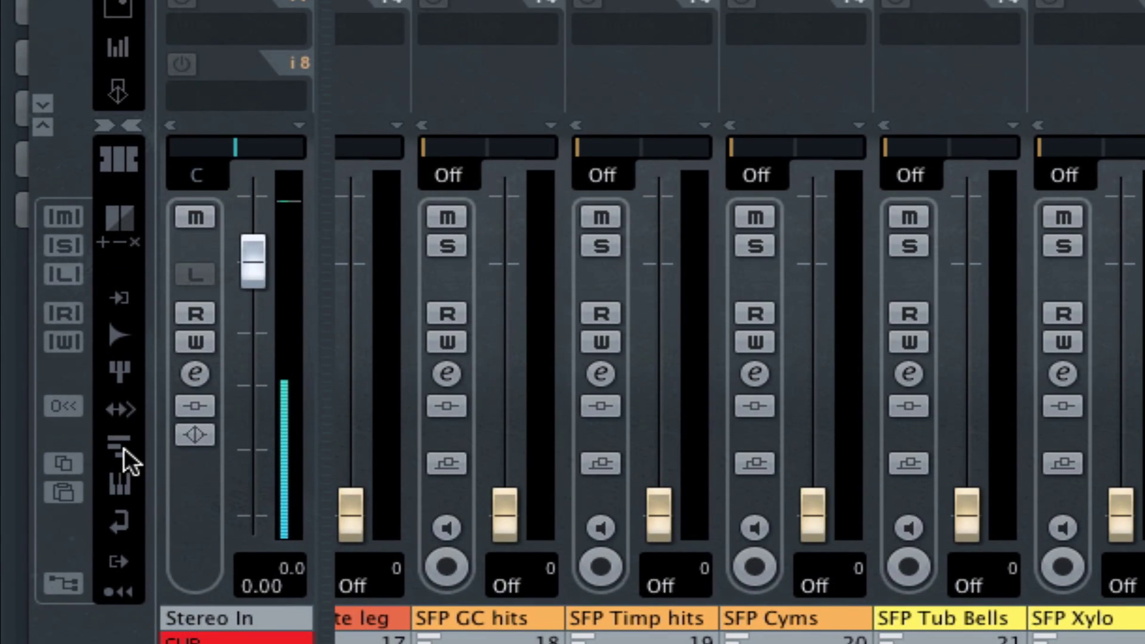
click(99, 452)
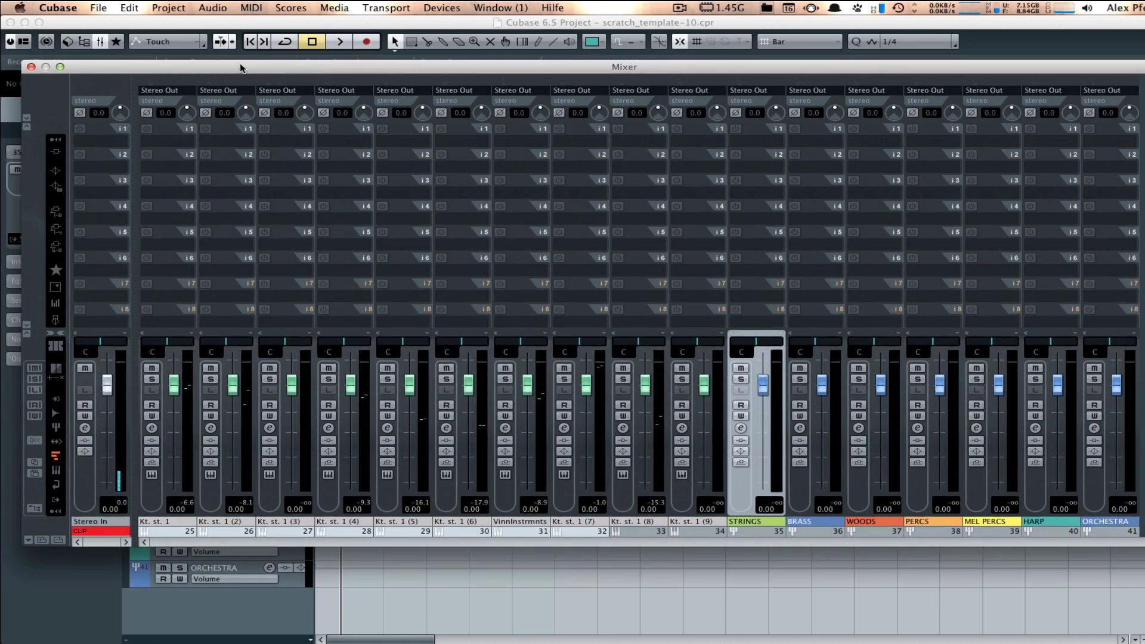
drag(240, 63, 684, 56)
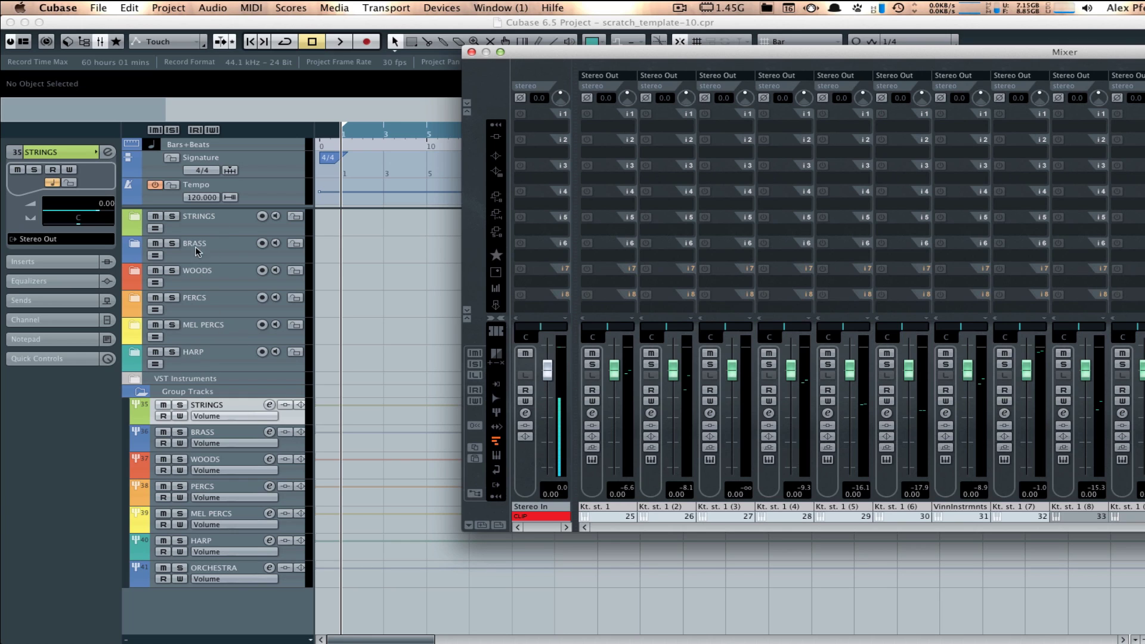
Step: Swap the open folder from Group Tracks to STRINGS and select its SYM1 strings sus track
click(141, 392)
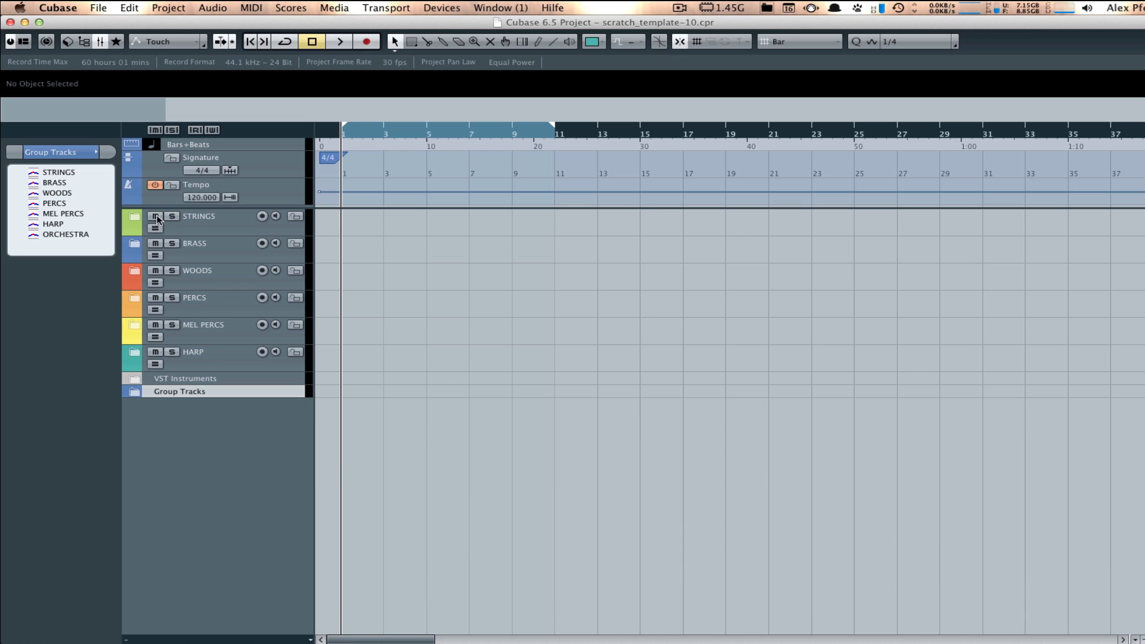
click(134, 216)
click(177, 257)
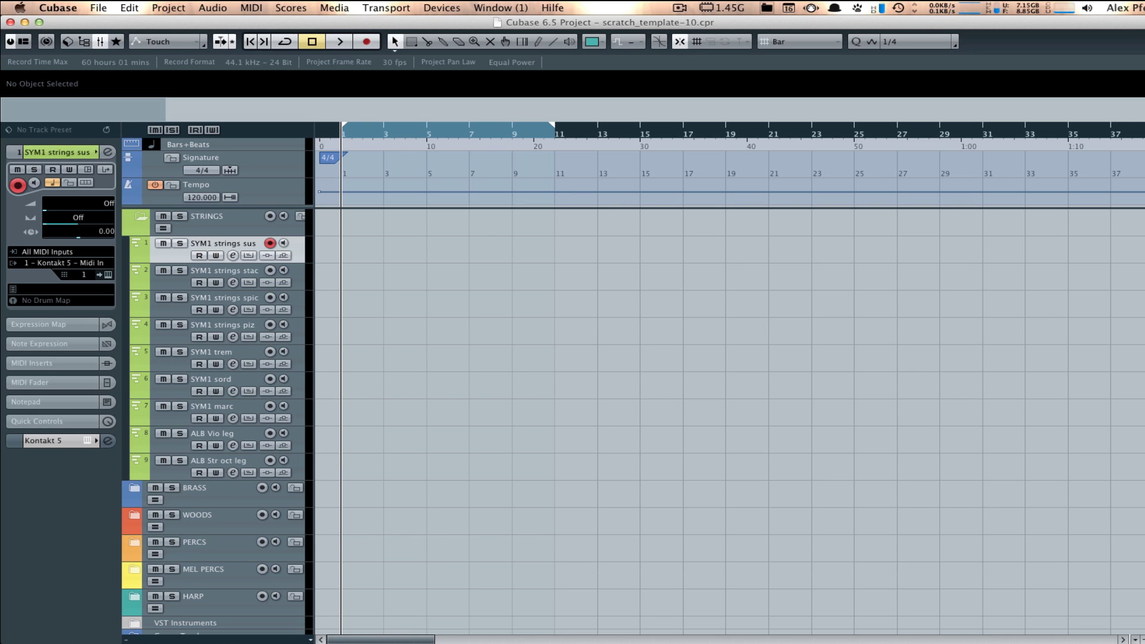
Step: Show the mixer and rename the Kt. st. 1 channel as SYM1 Strings
key(F3)
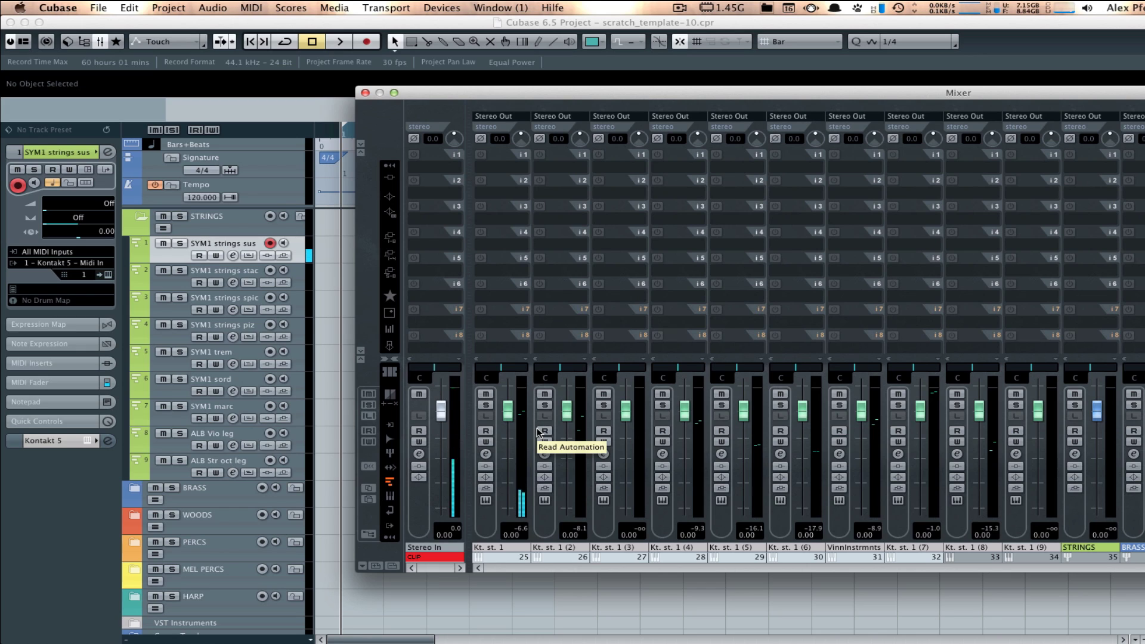
double_click(507, 547)
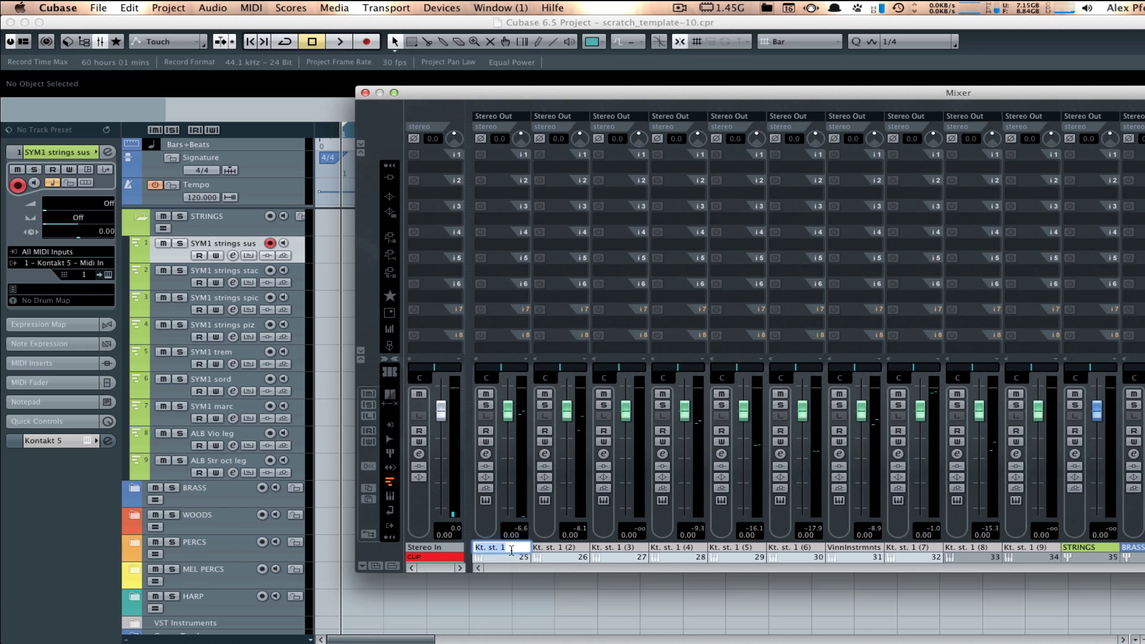
text(STRI)
key(BackSpace)
key(BackSpace)
key(BackSpace)
key(BackSpace)
text(SYM1)
key(Return)
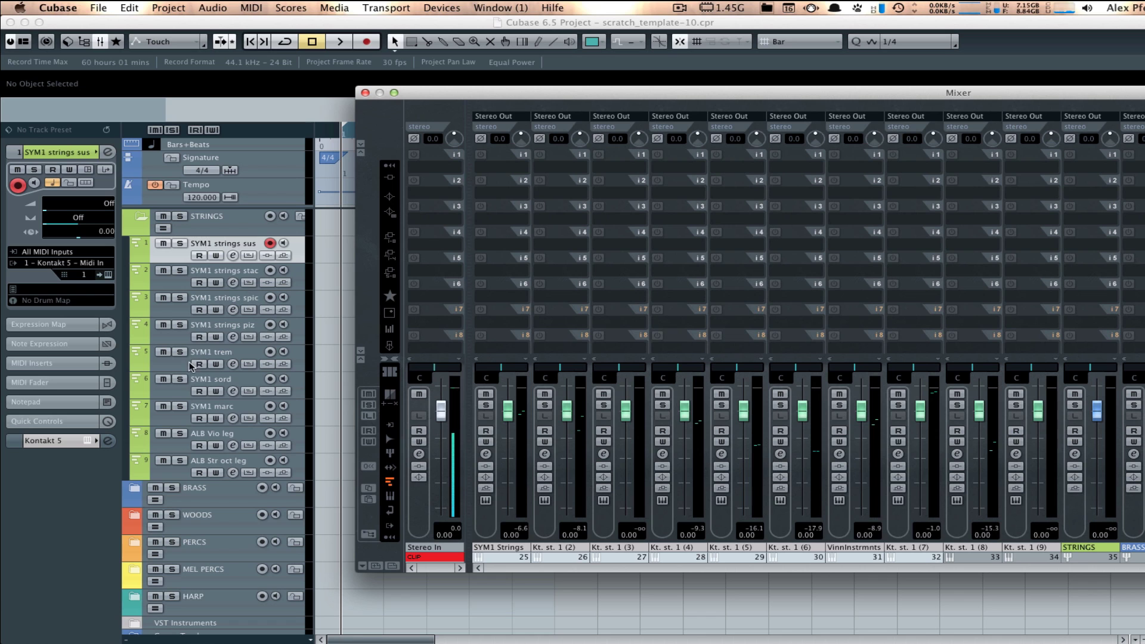
Step: Select the ALB Vio leg track, set the mixer to Always on Top and move it clear of the track list
click(177, 446)
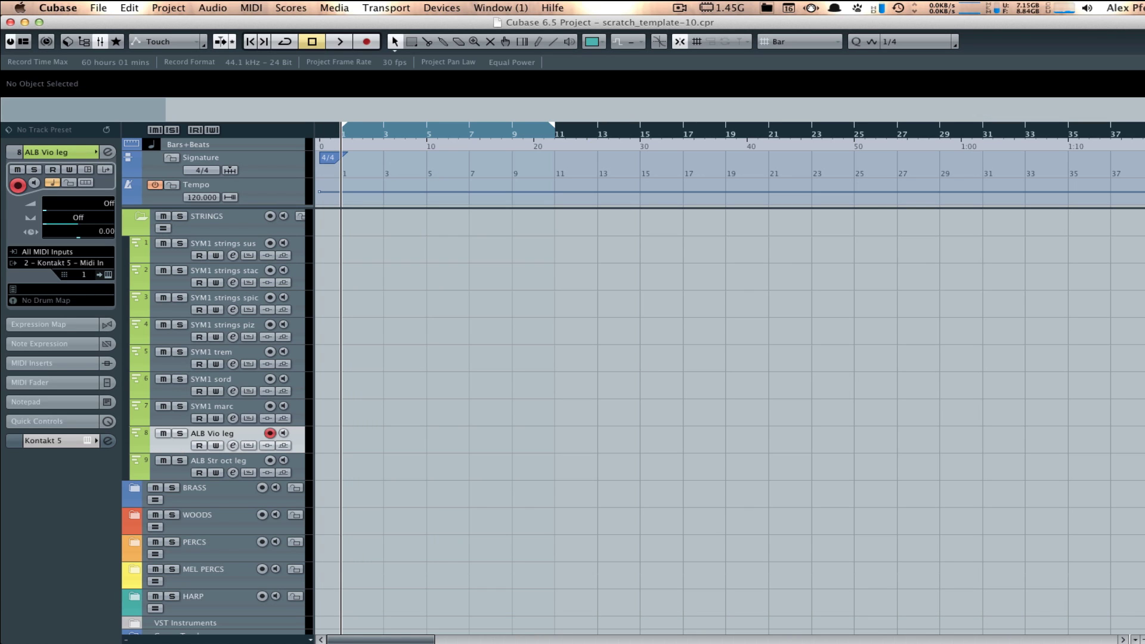
key(F3)
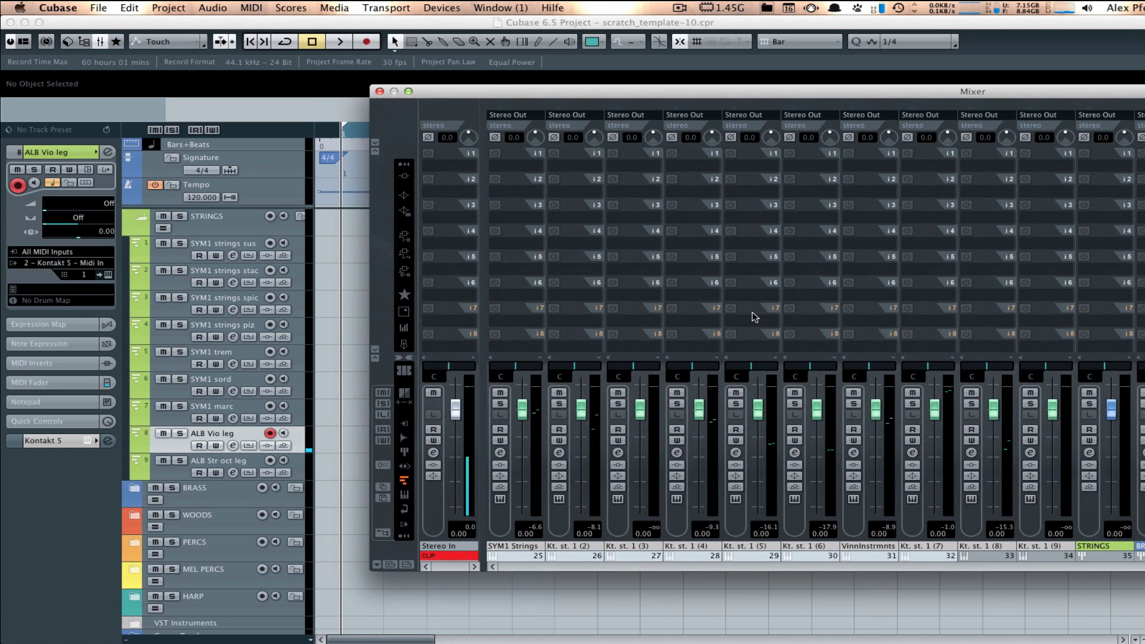
right_click(489, 103)
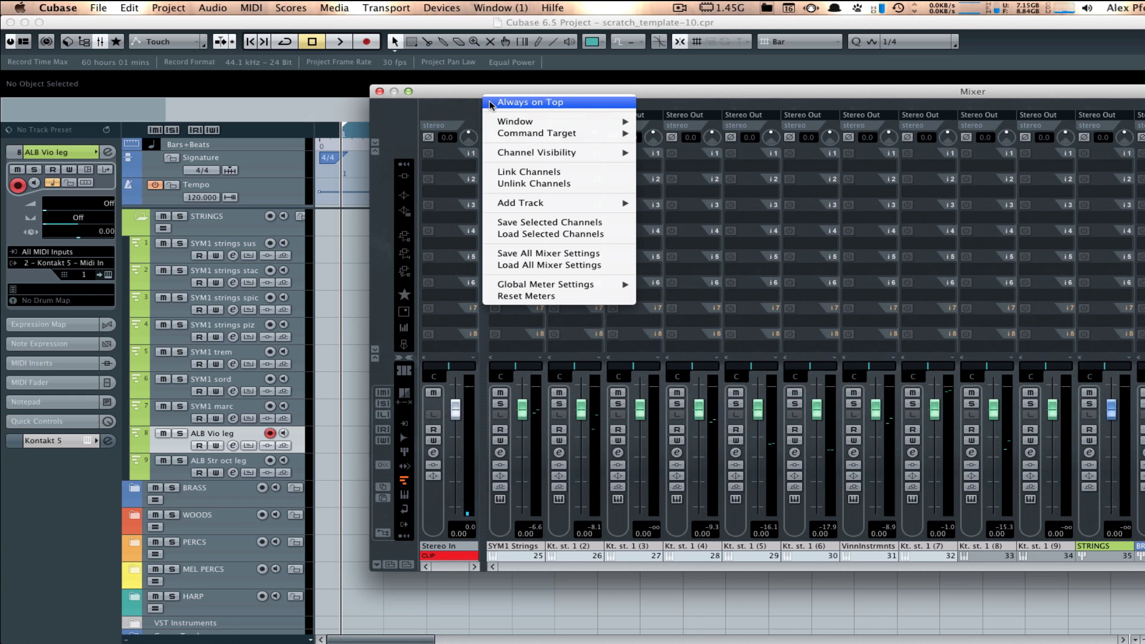
click(489, 102)
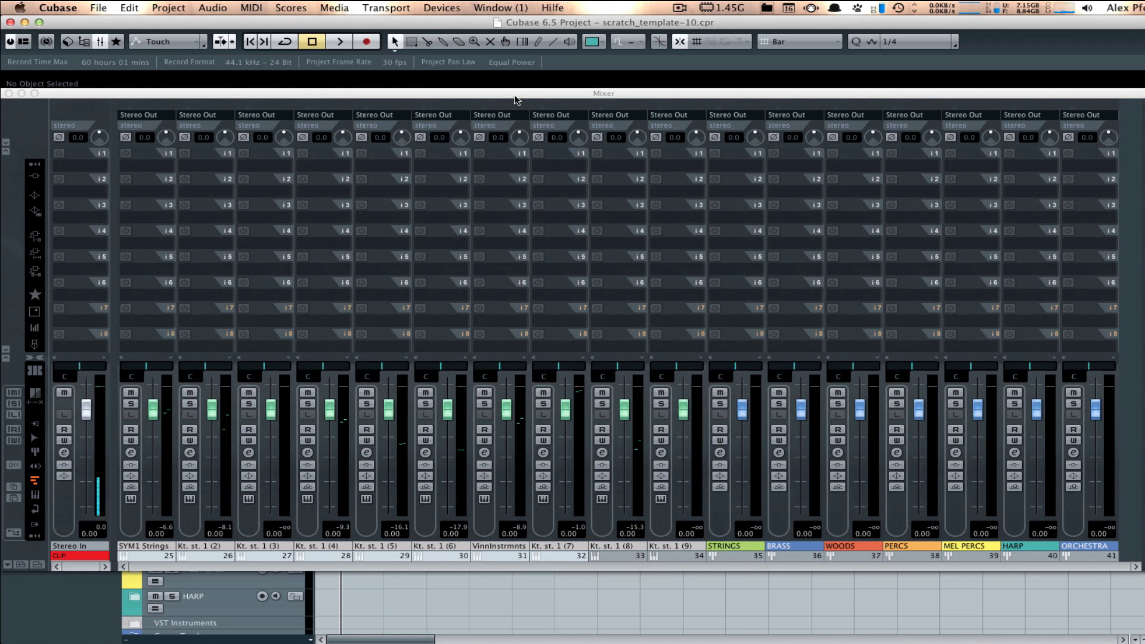
drag(515, 96, 982, 92)
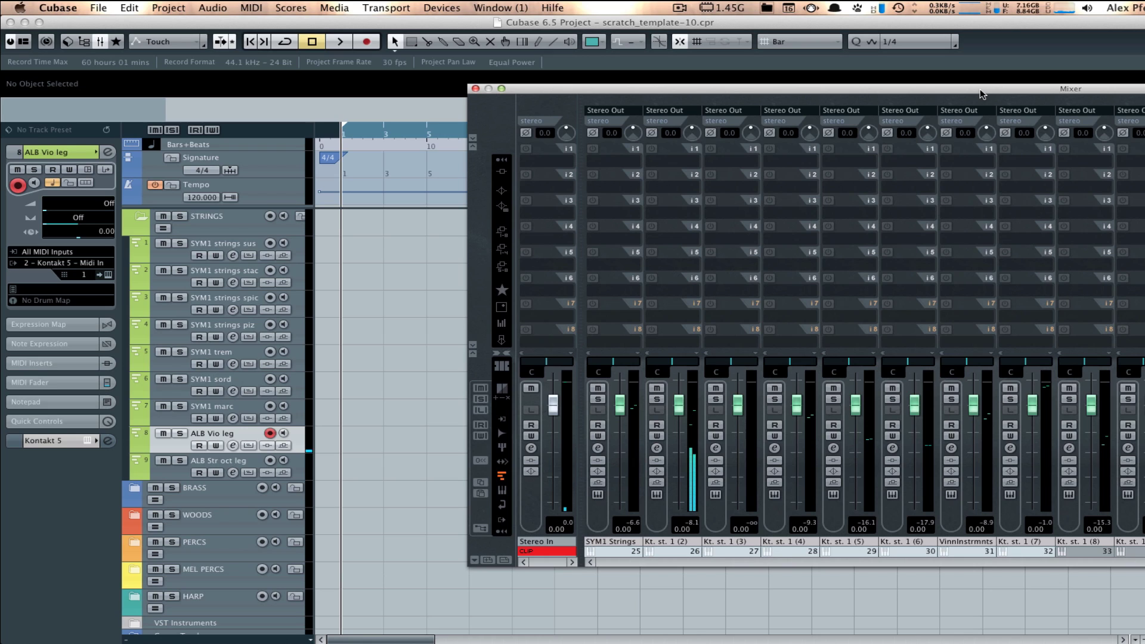
Step: Rename the Kt. st. 1 (2) mixer channel as ALB Strings
double_click(666, 541)
text(ALB)
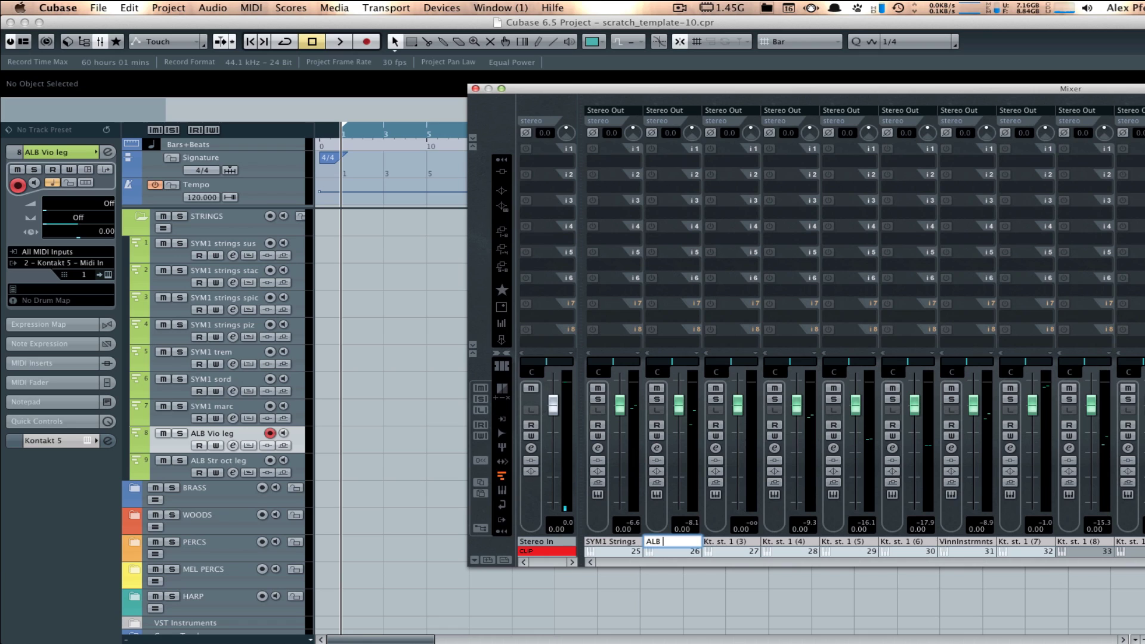
text( Strings)
key(Return)
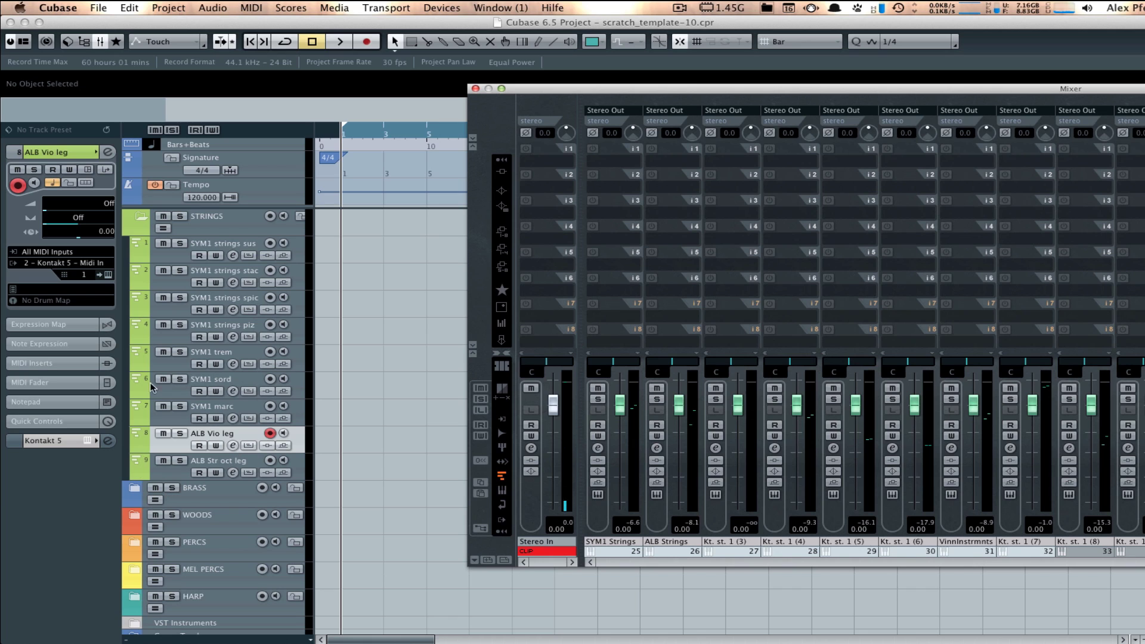
Step: Collapse the STRINGS folder and expand BRASS, selecting its SYM1 Brass sus track
click(144, 218)
click(143, 217)
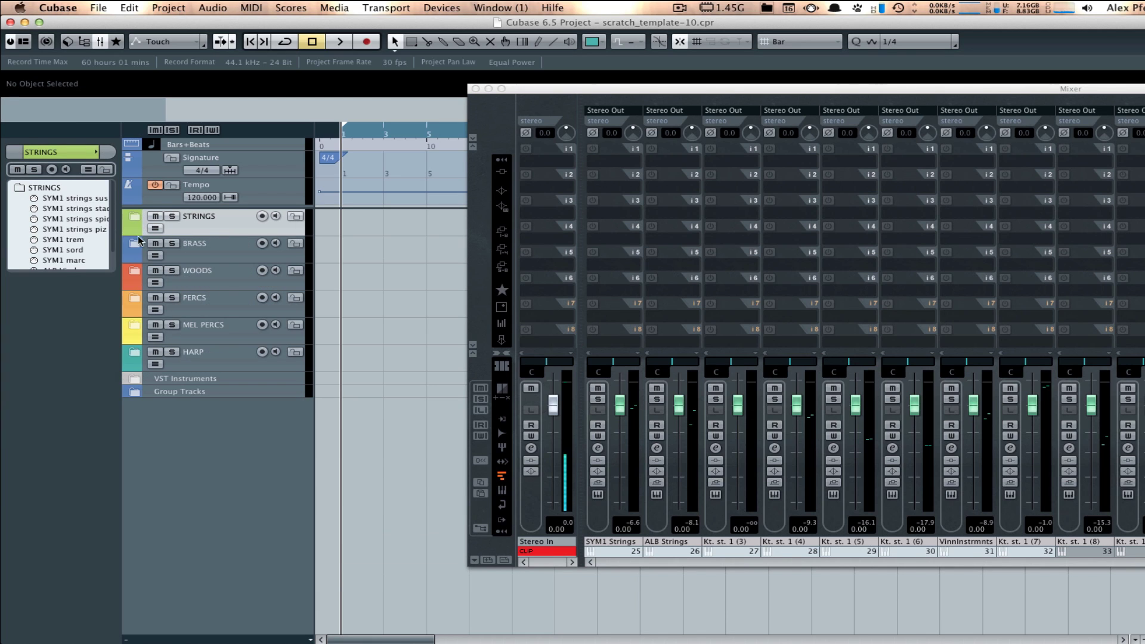
click(136, 245)
click(176, 284)
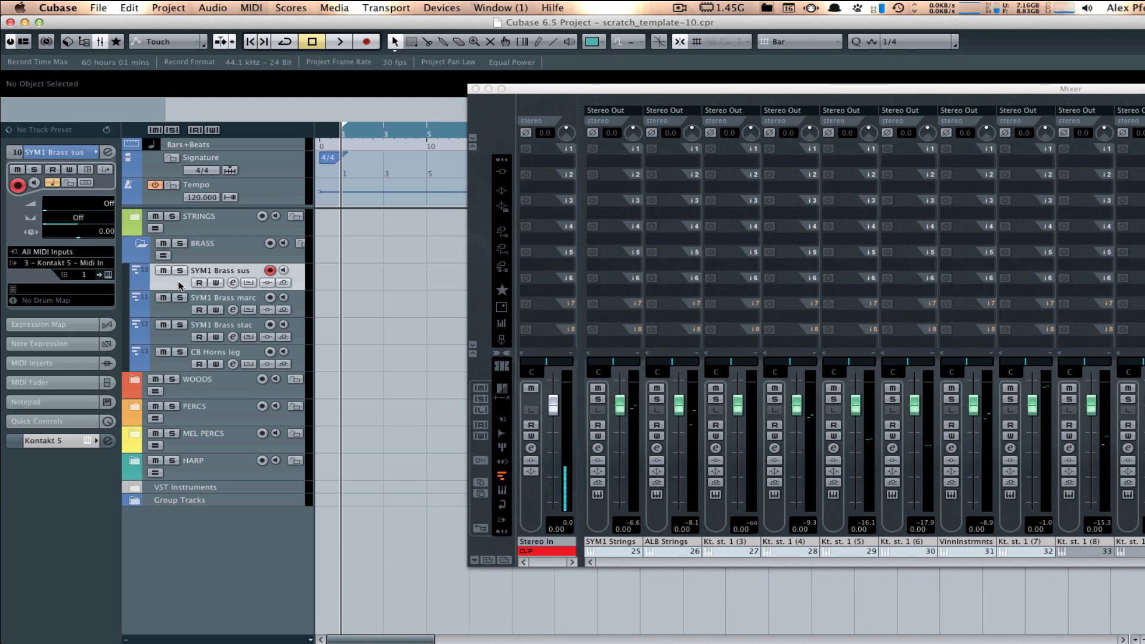
Step: Rename the Kt. st. 1 (3) mixer channel as SYM1 Brass
click(734, 548)
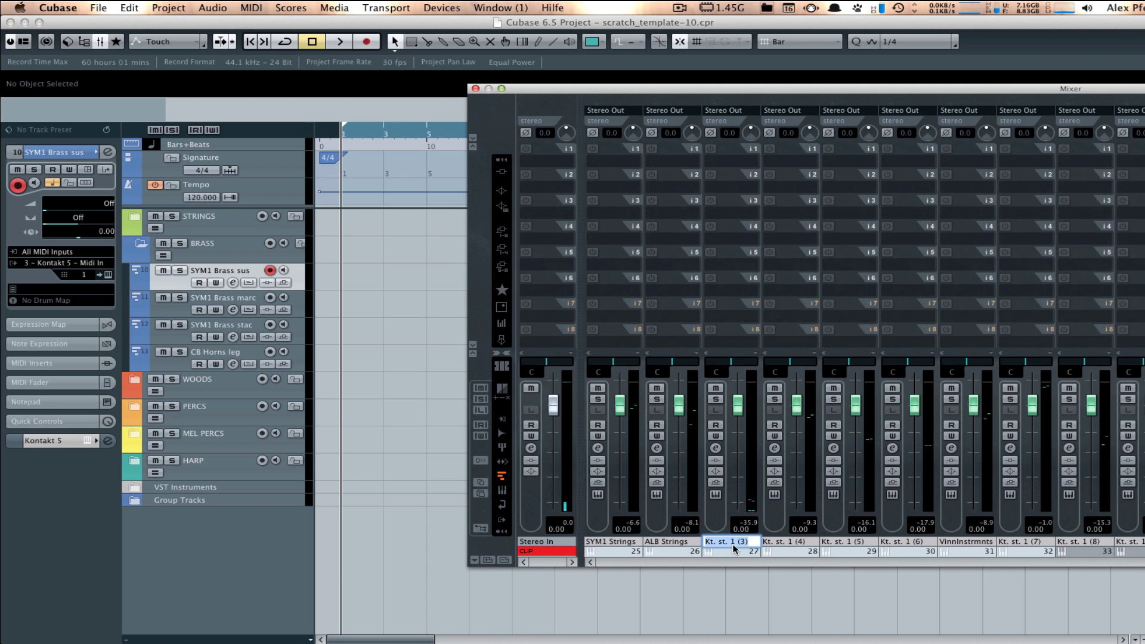
double_click(735, 548)
text(SYM1 Brass)
key(Return)
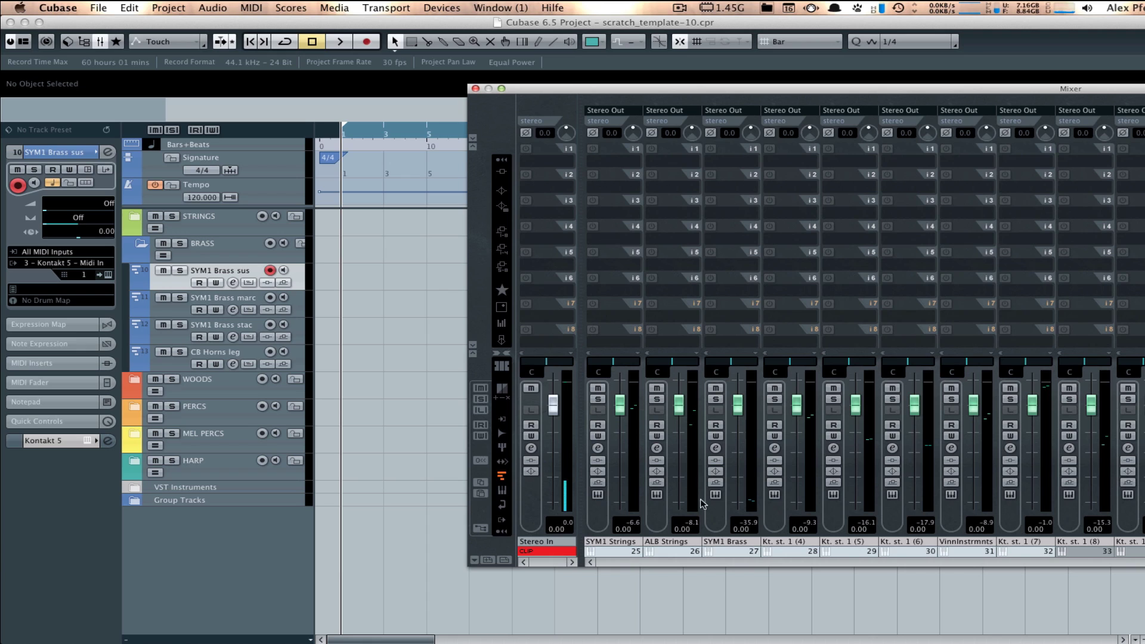
Step: Select the CB Horns leg track and rename its Kt. st. 1 (4) mixer channel as CB
click(177, 369)
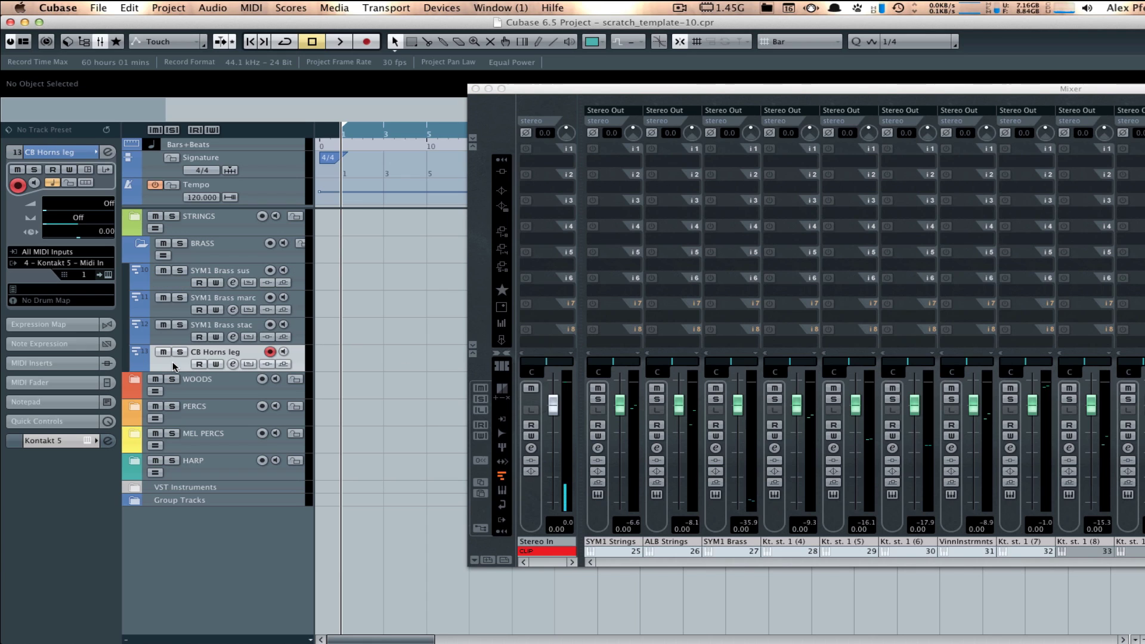
click(798, 543)
double_click(798, 543)
text(CB)
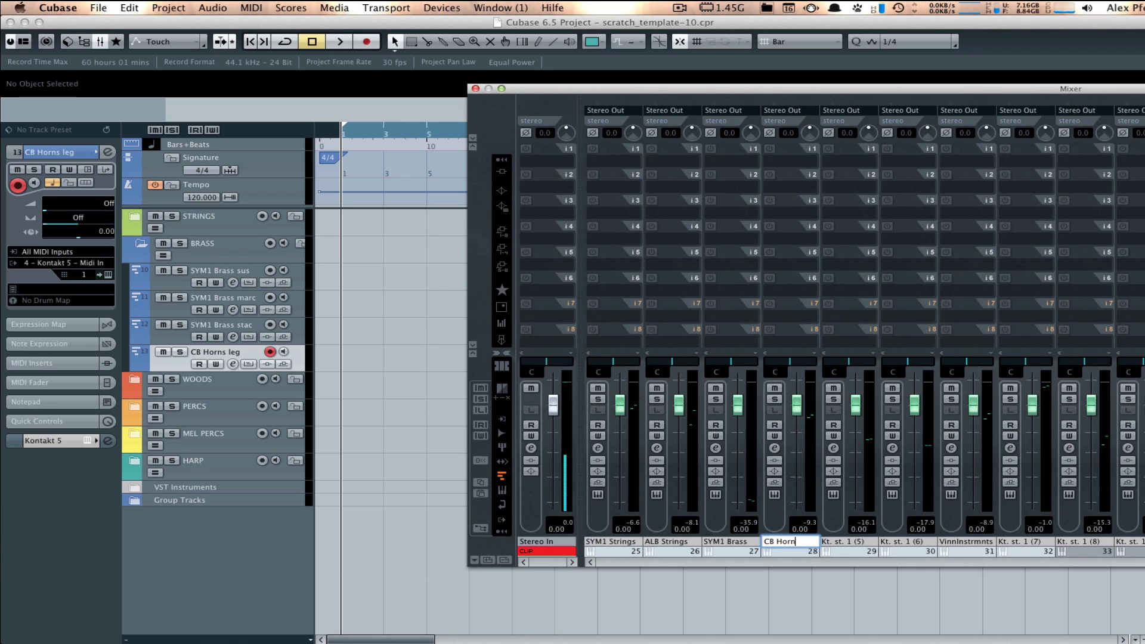
text( Horn)
key(BackSpace)
key(BackSpace)
key(BackSpace)
key(BackSpace)
key(BackSpace)
key(Return)
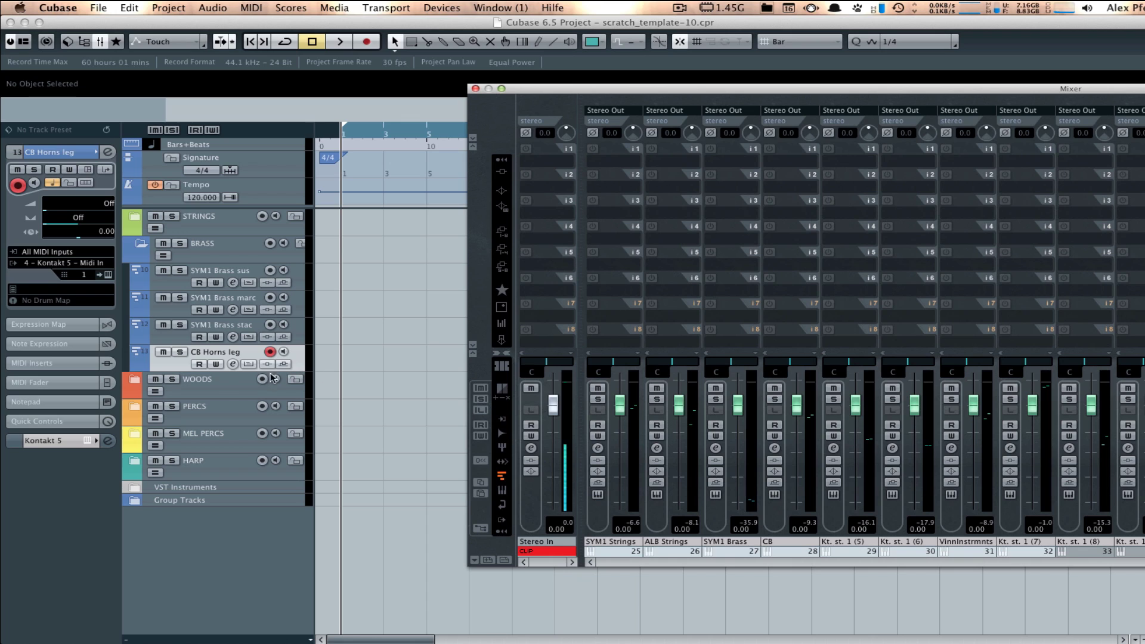
Step: Collapse the BRASS folder and expand WOODS, selecting its SYM1 WW sus track
click(212, 388)
click(166, 364)
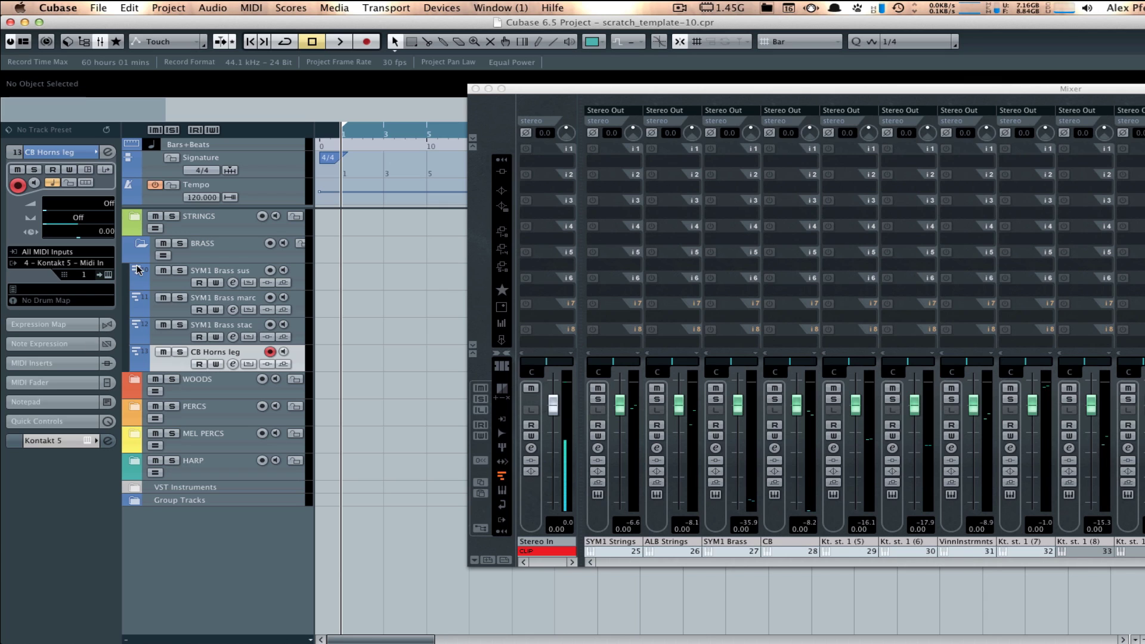
click(207, 250)
click(139, 246)
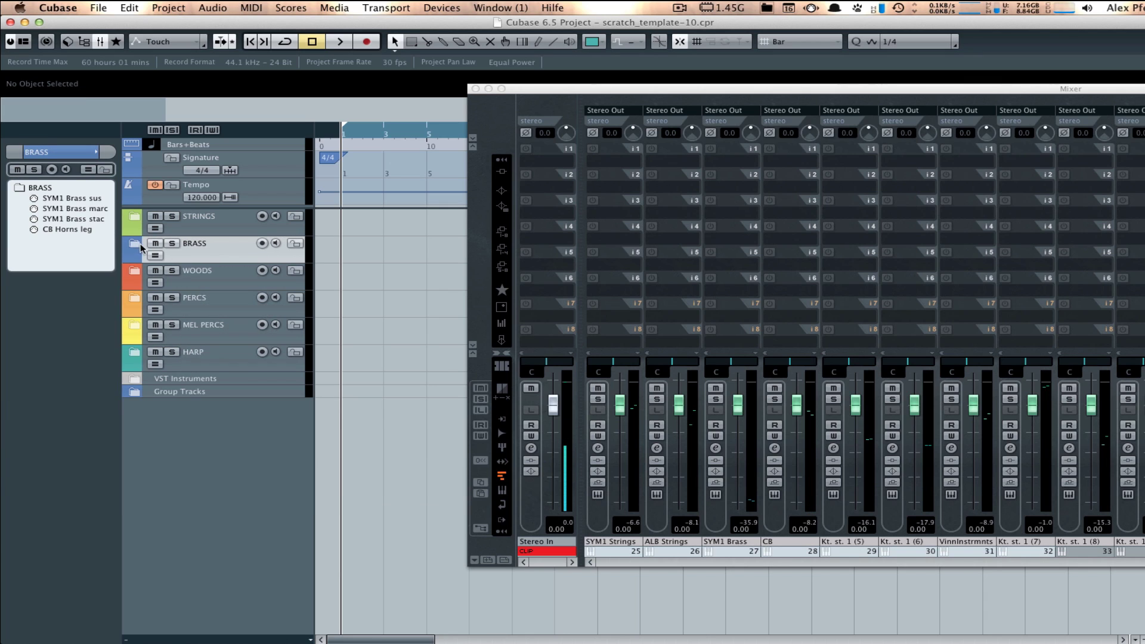
click(135, 272)
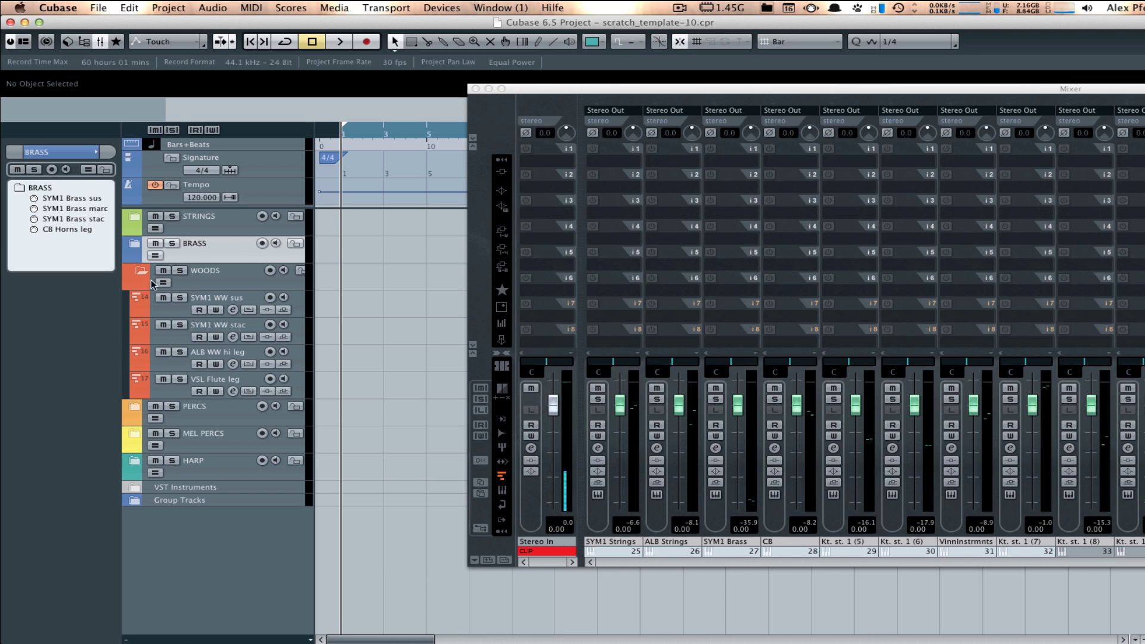
click(176, 307)
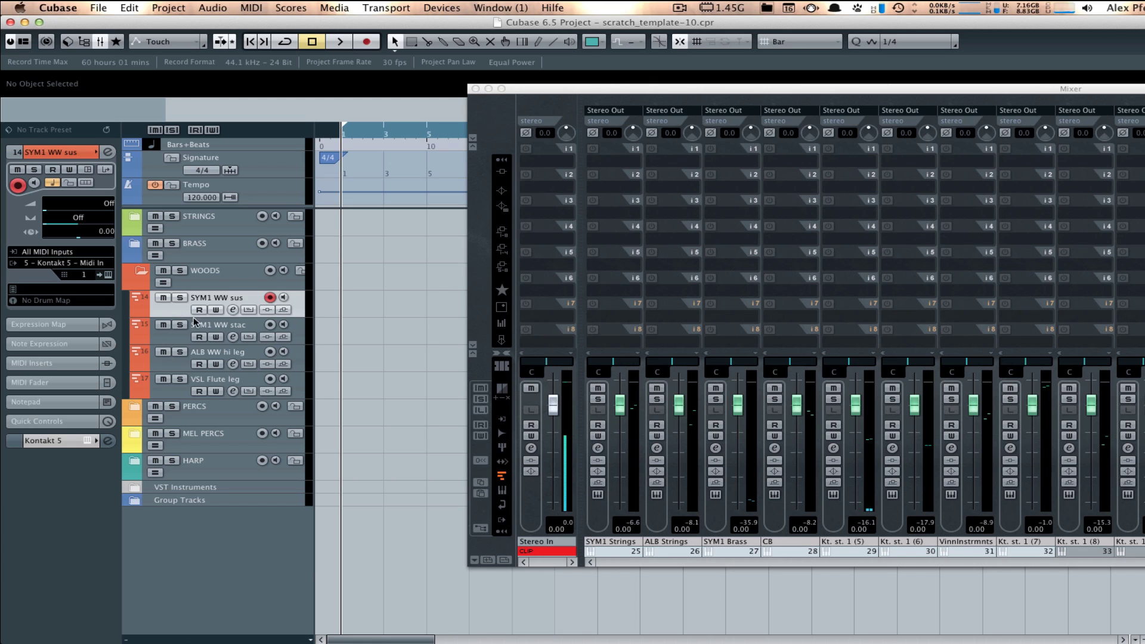
Step: Rename the Kt. st. 1 (5) mixer channel as SYM1 WW
double_click(847, 541)
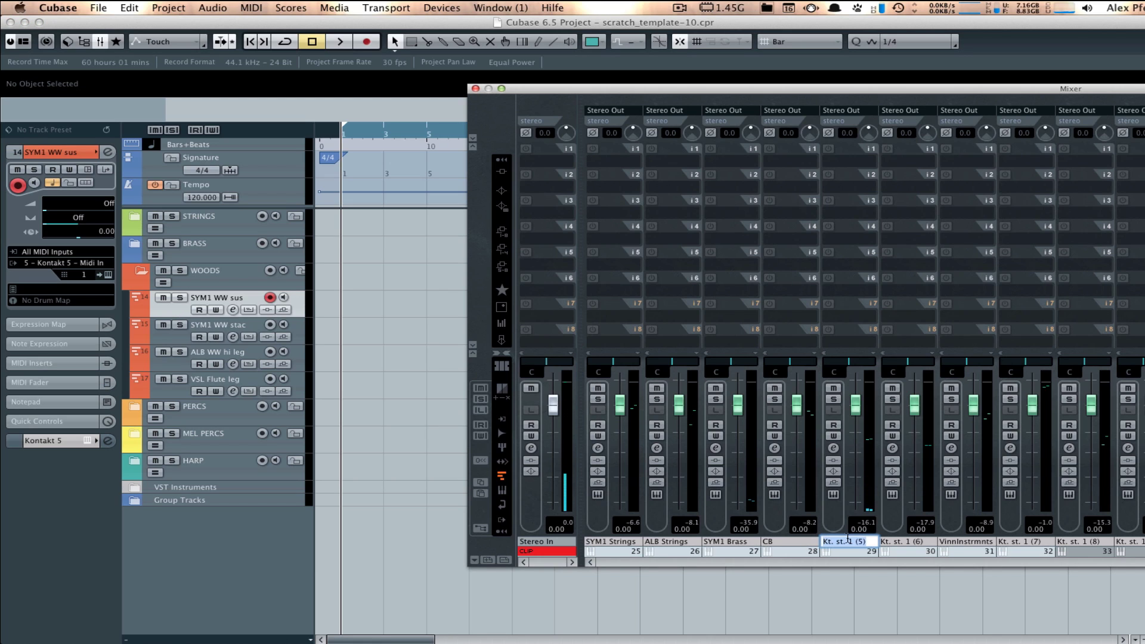
text(SYM1 WW)
key(Return)
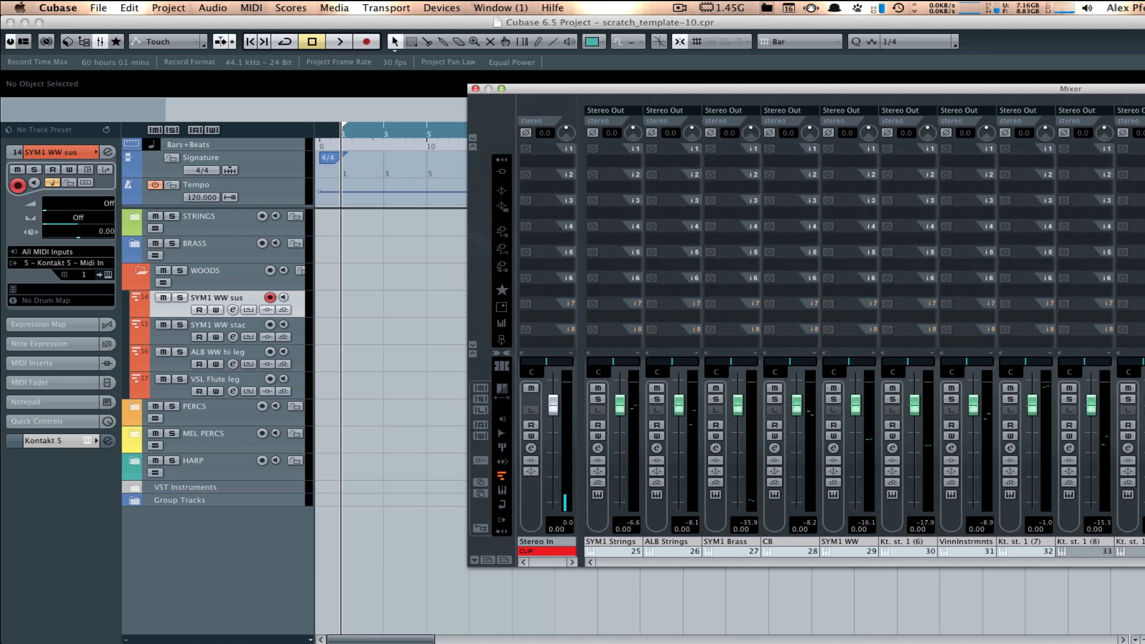
Step: Select the ALB WW hi leg track and rename its Kt. st. 1 (6) mixer channel as ALB WW
click(173, 362)
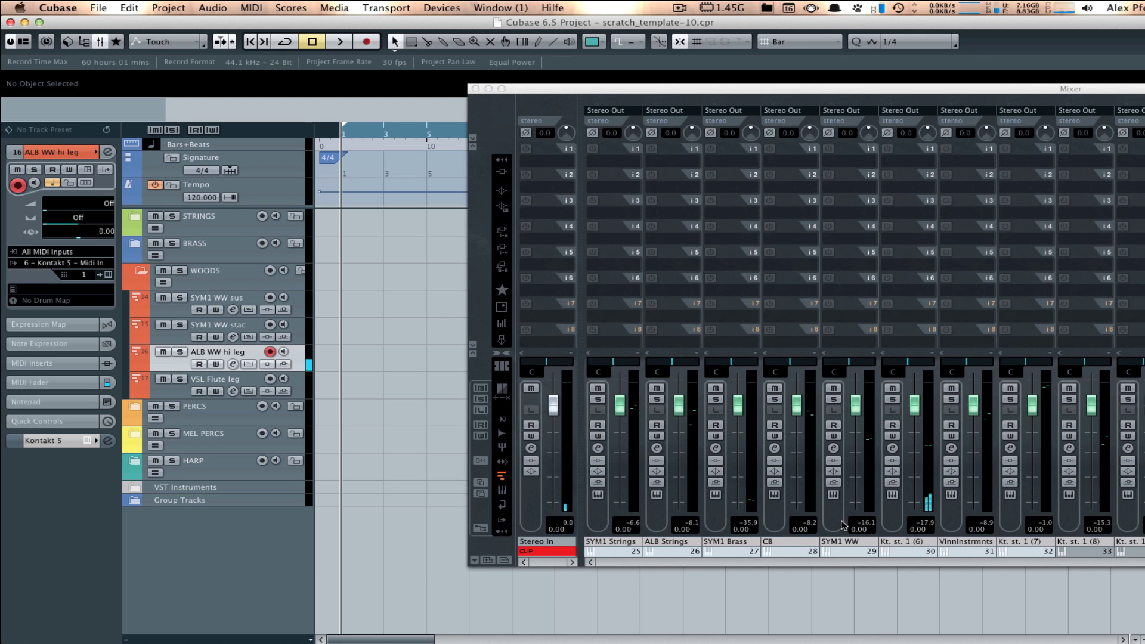
click(904, 544)
double_click(904, 545)
text(AL)
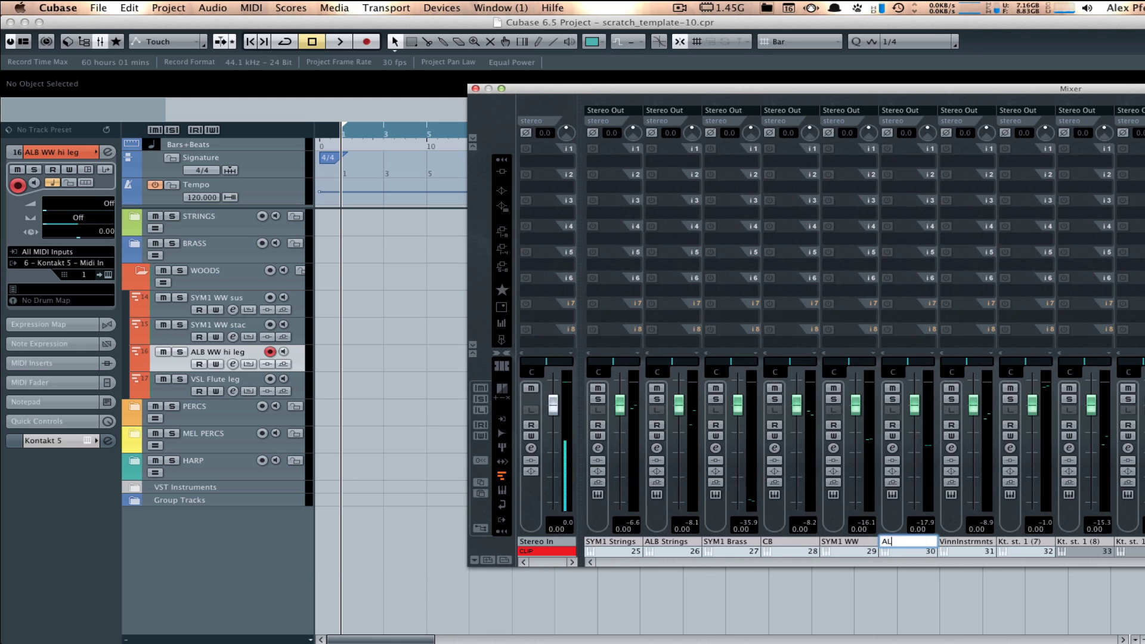
text(B WW)
key(Return)
Step: Select the VSL Flute leg track and rename the Vienna Instruments mixer channel as VSL Flute
click(180, 396)
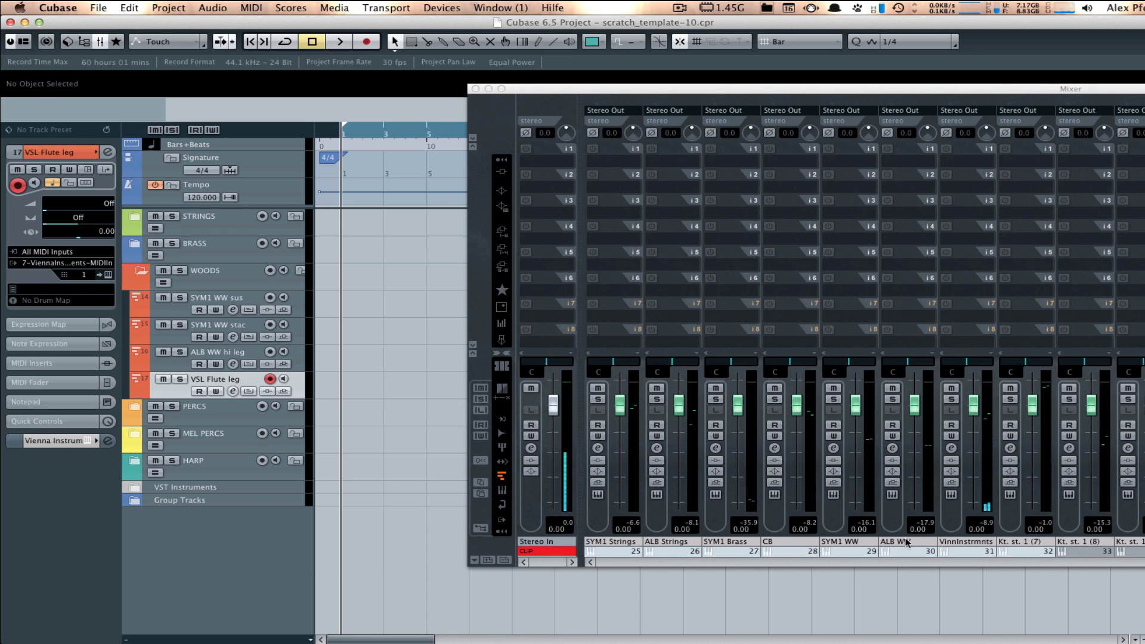
double_click(959, 541)
text(VSL Flute)
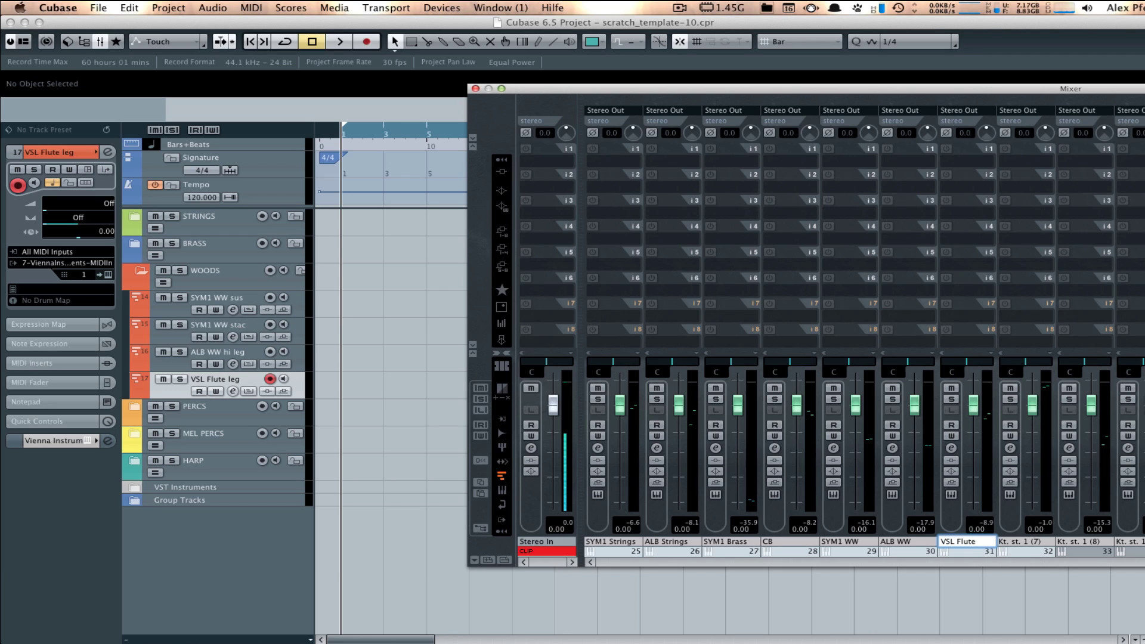
key(Return)
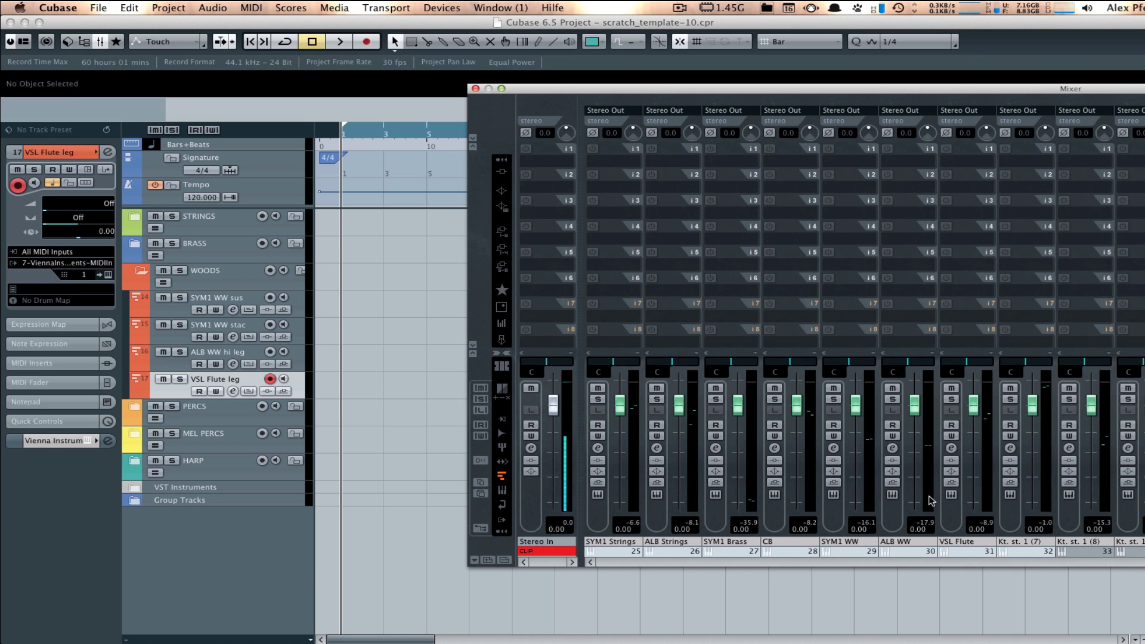
Step: Shift the mixer to reach its remaining outputs, and swap the open WOODS folder for PERCS with SFP GC hits selected
drag(908, 90, 836, 90)
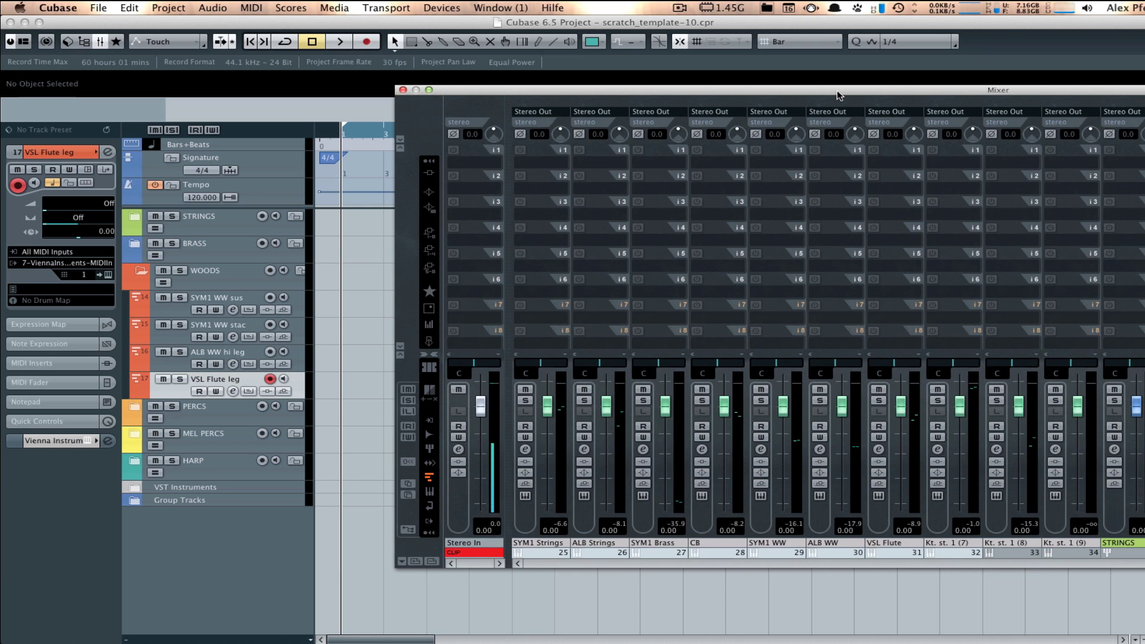
click(141, 271)
click(134, 300)
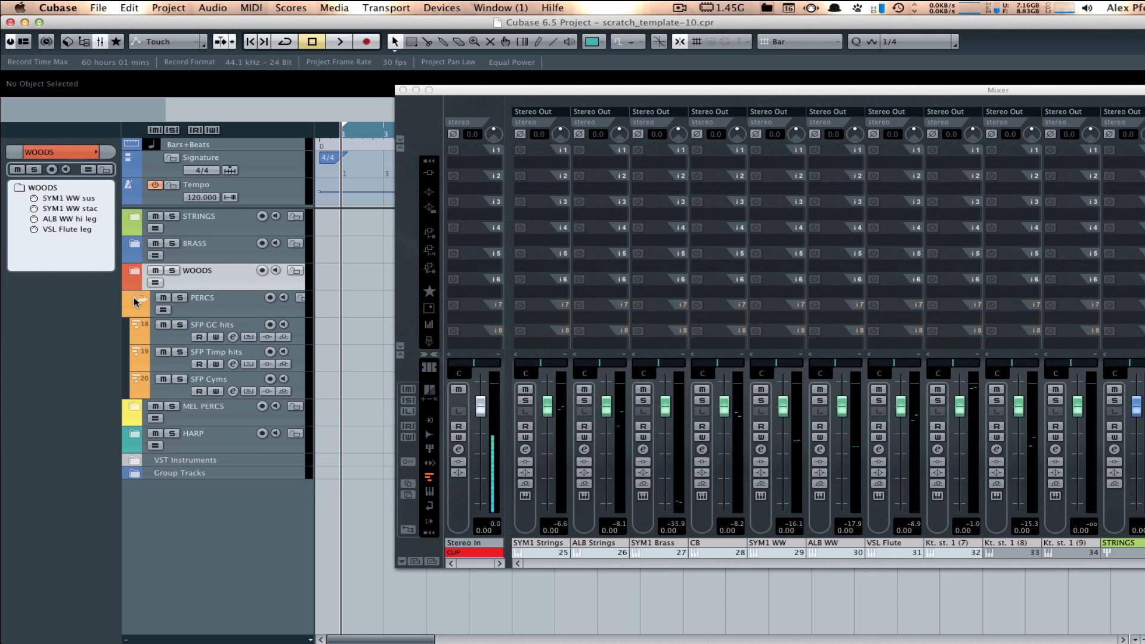
click(176, 331)
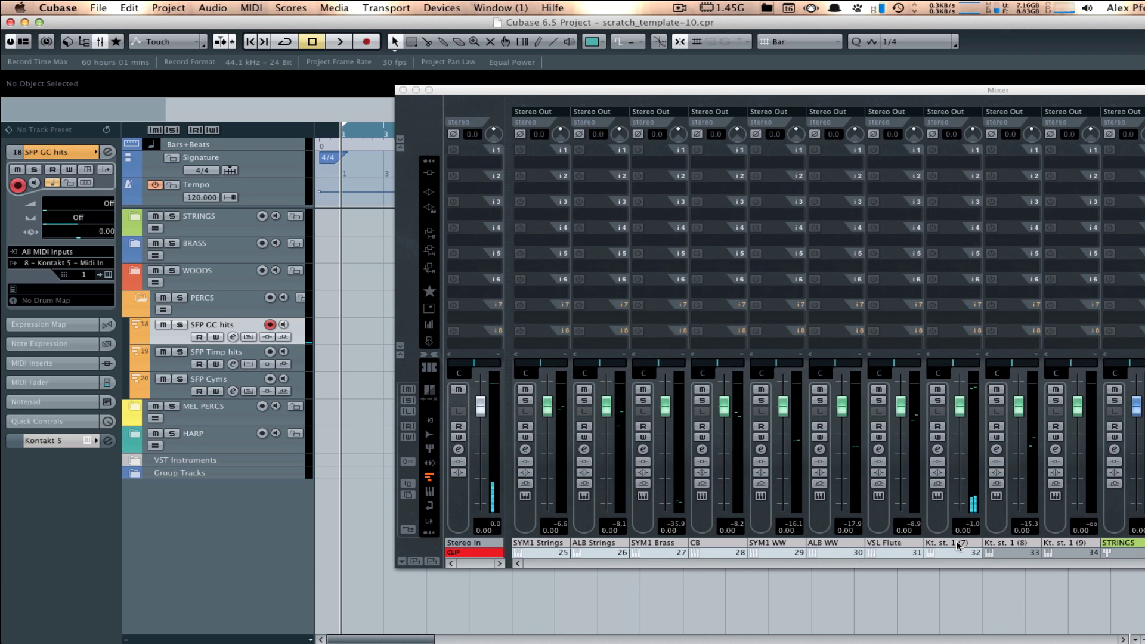
click(158, 366)
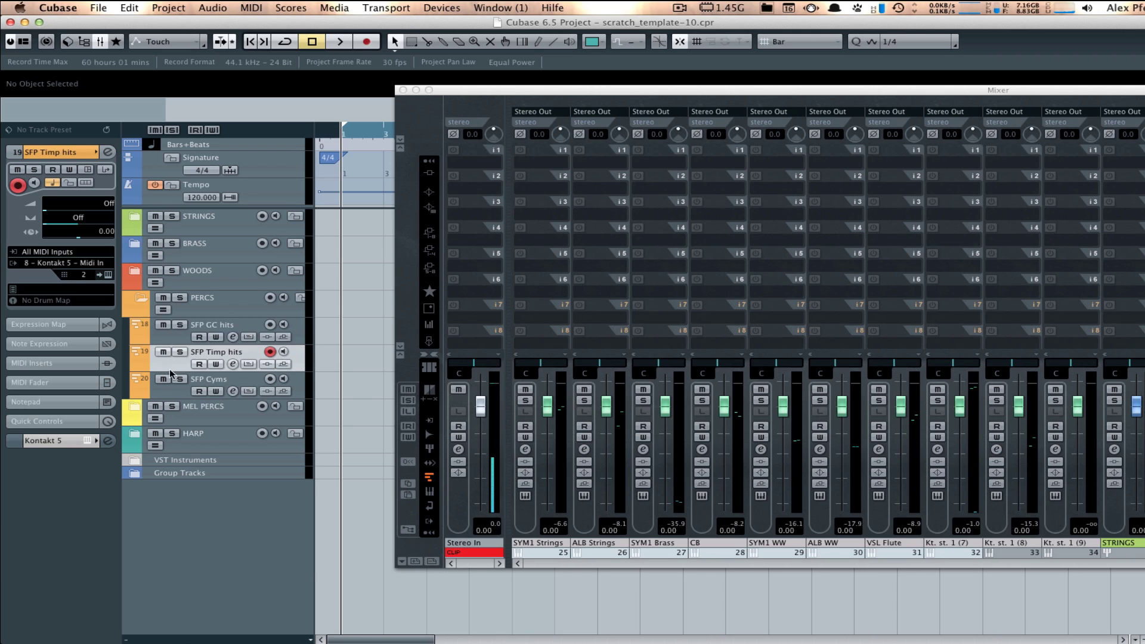
click(176, 341)
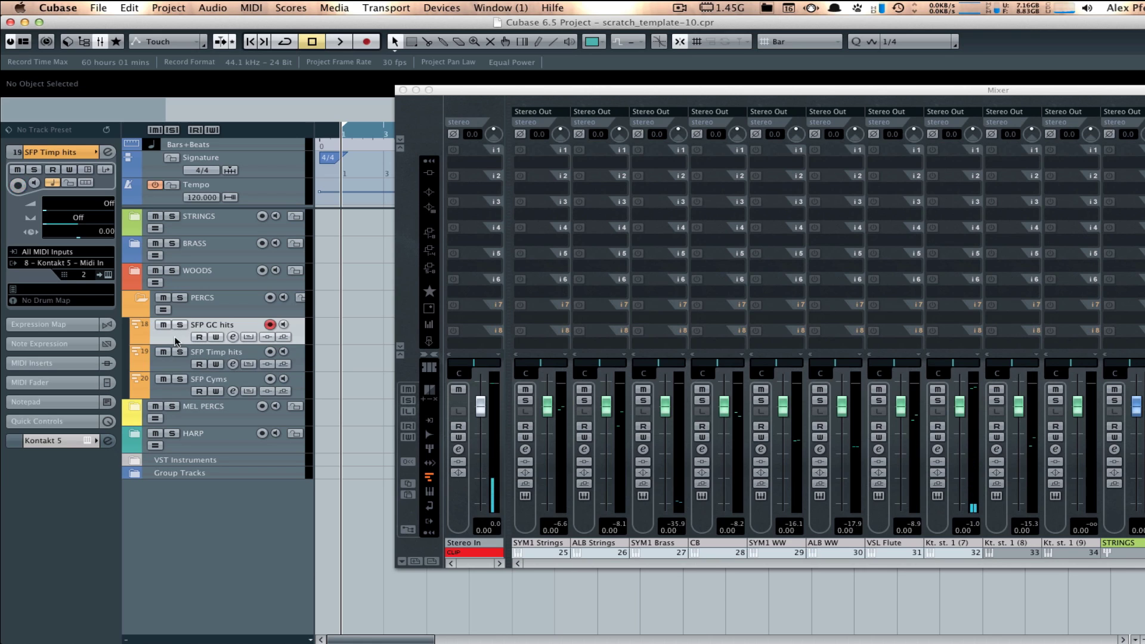
Step: Rename the Kt. st. 1 (7) mixer channel as SFP PERCS
double_click(950, 542)
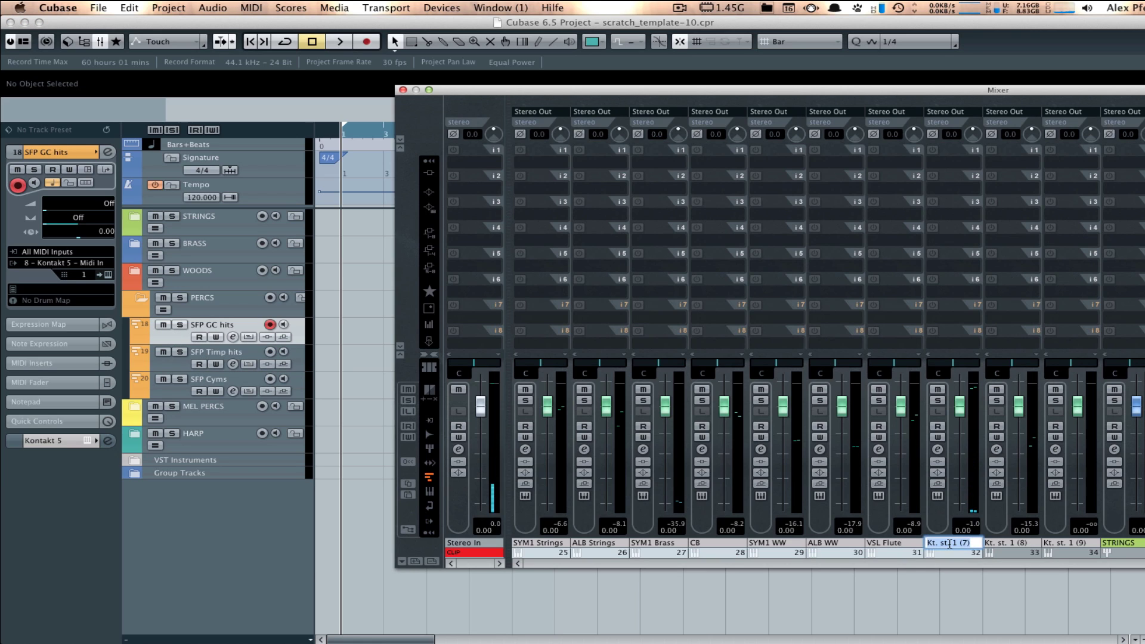
text(SFP PERCS)
key(Return)
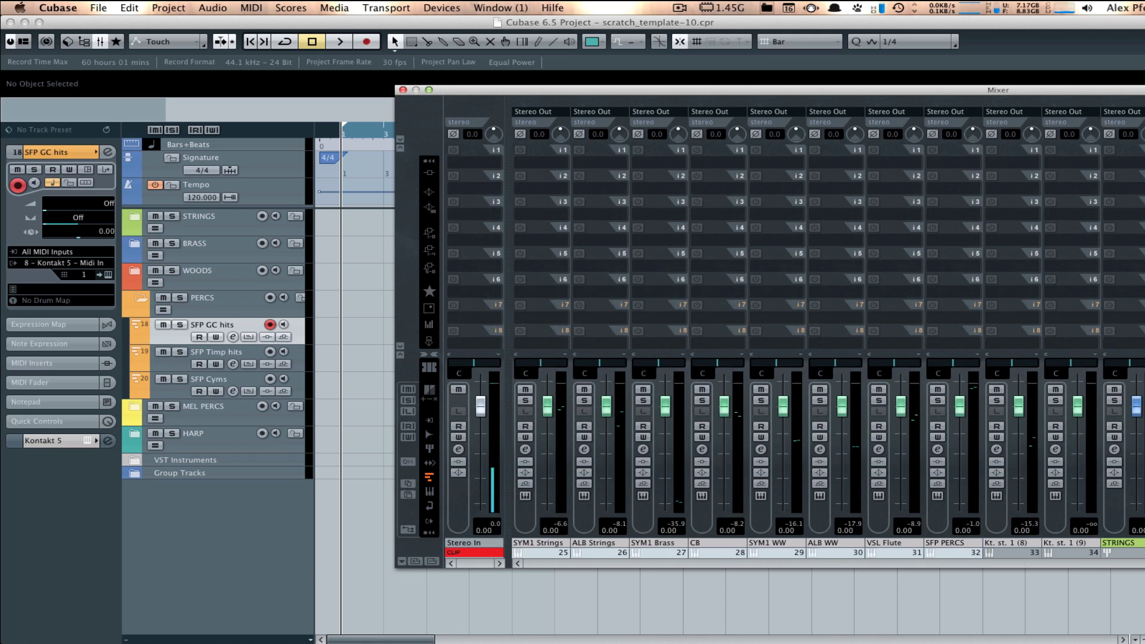
Step: Expand the MEL PERCS folder, select SFP Tub Bells and rename its Kt. st. 1 (8) mixer channel as SFP MPERCS
click(135, 408)
click(170, 442)
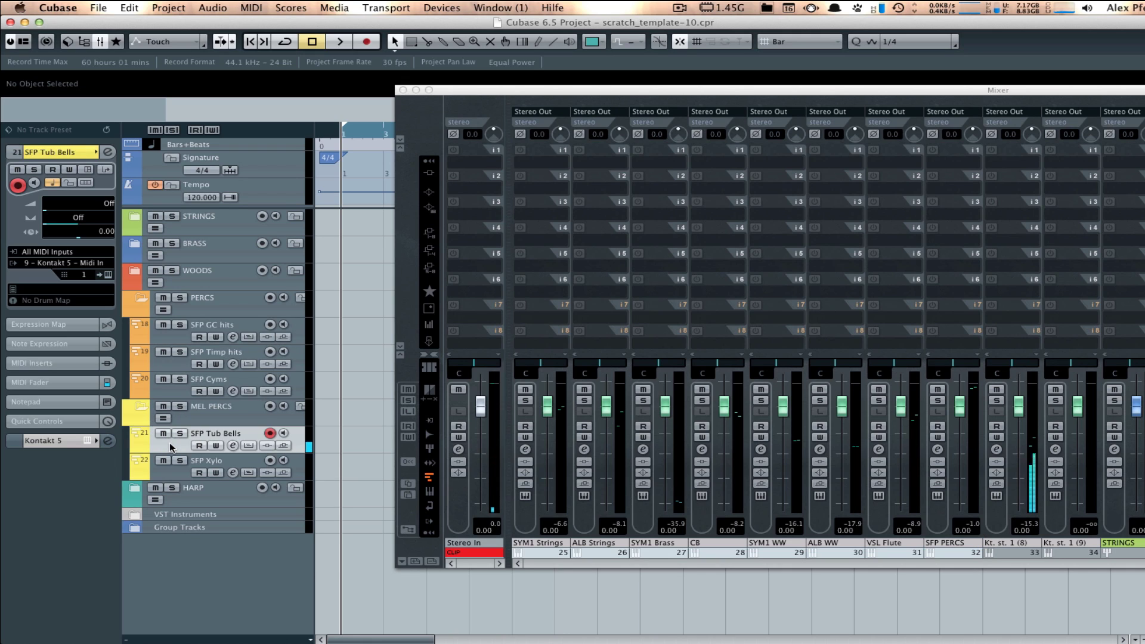
double_click(1012, 542)
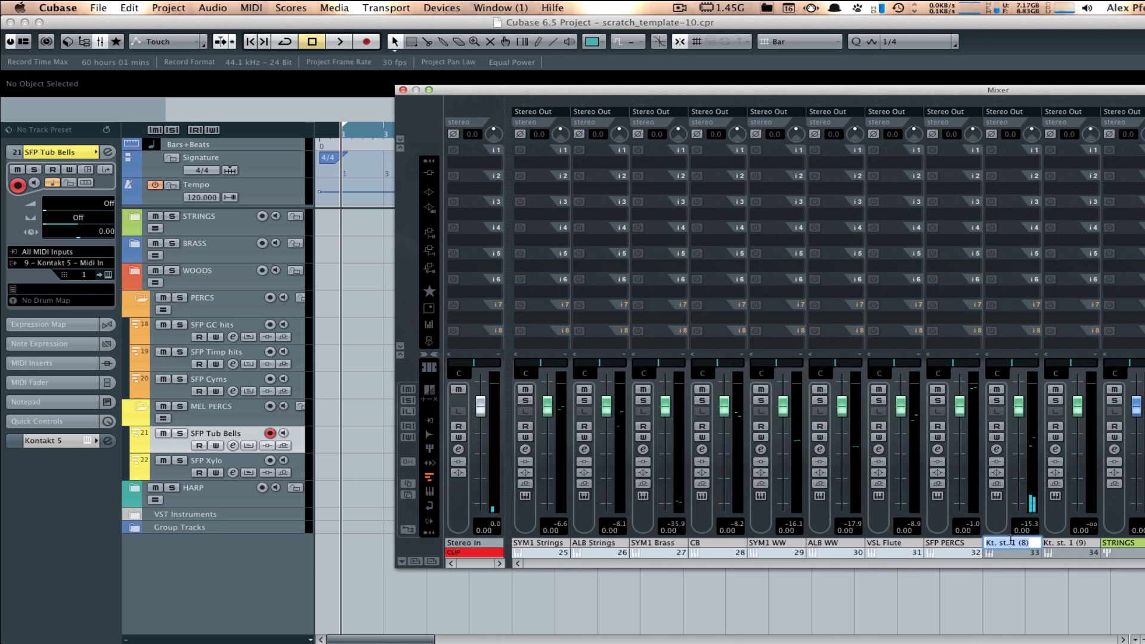
text(SFP M)
text(PERS)
text(CS)
key(BackSpace)
key(BackSpace)
key(BackSpace)
text(CS)
key(Return)
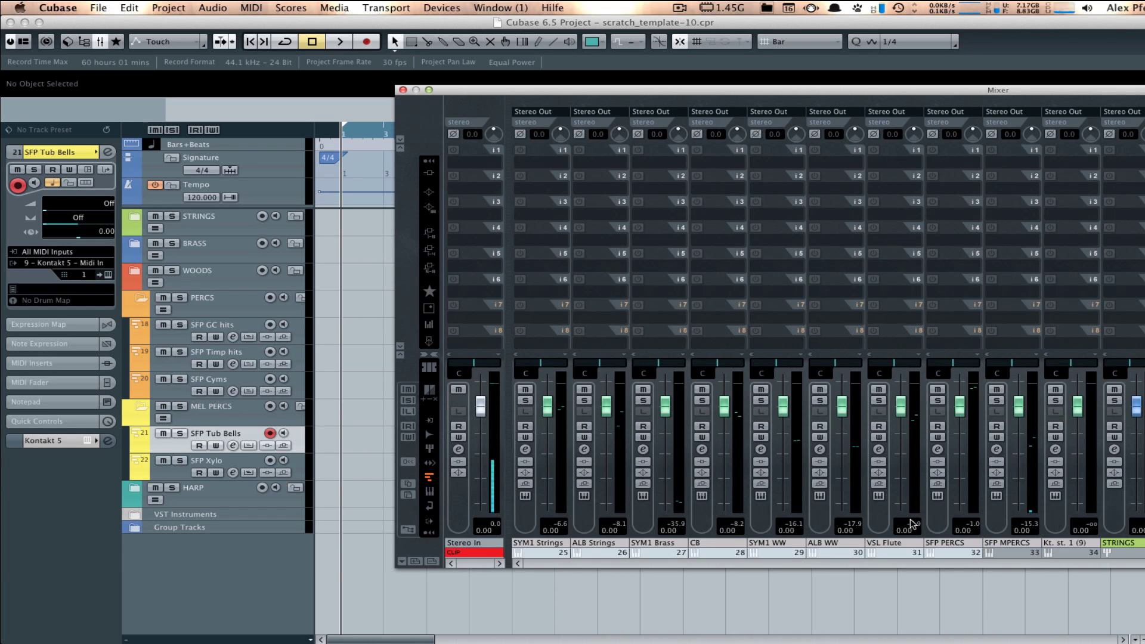
Step: Expand the HARP folder, select SAM Harp main and rename its Kt. st. 1 (9) mixer channel as SAM Harp
click(138, 494)
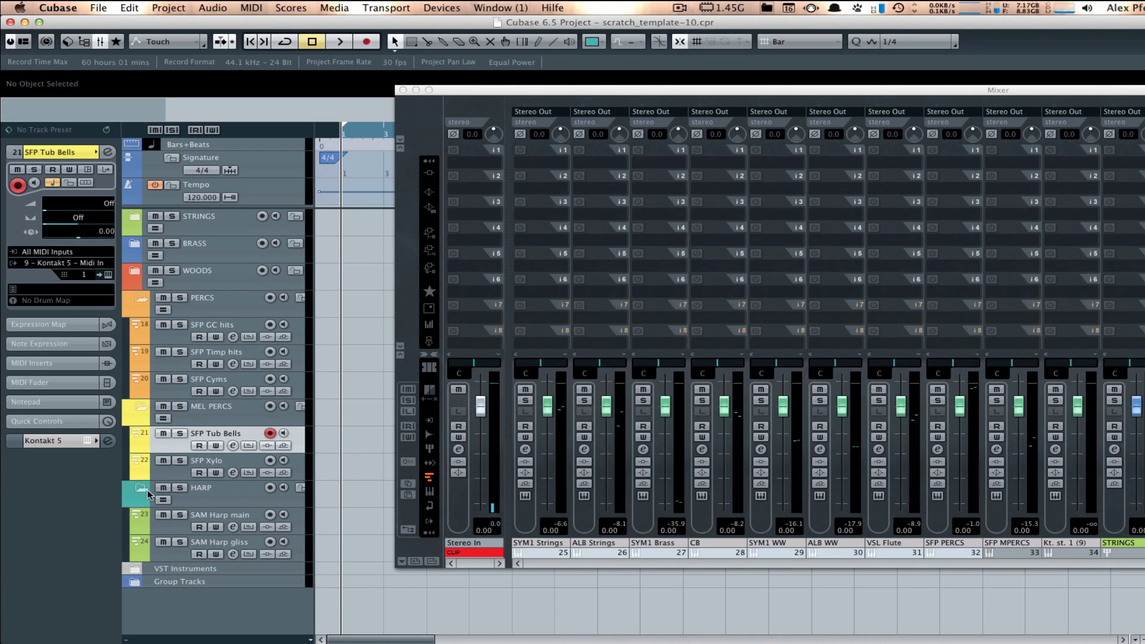
click(172, 527)
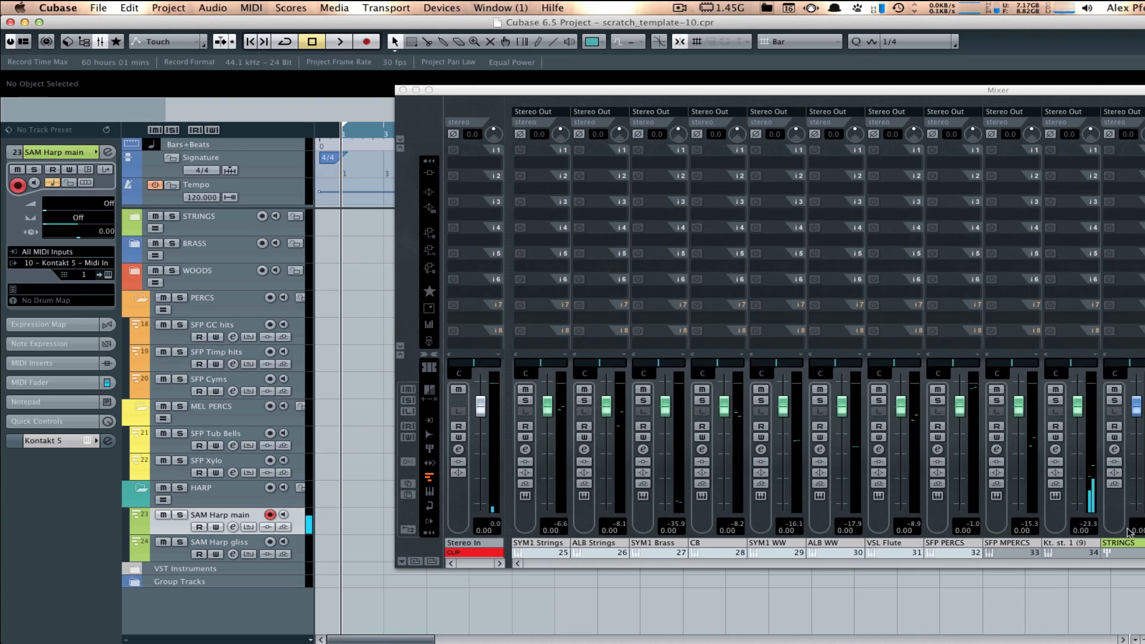
double_click(1067, 547)
text(H)
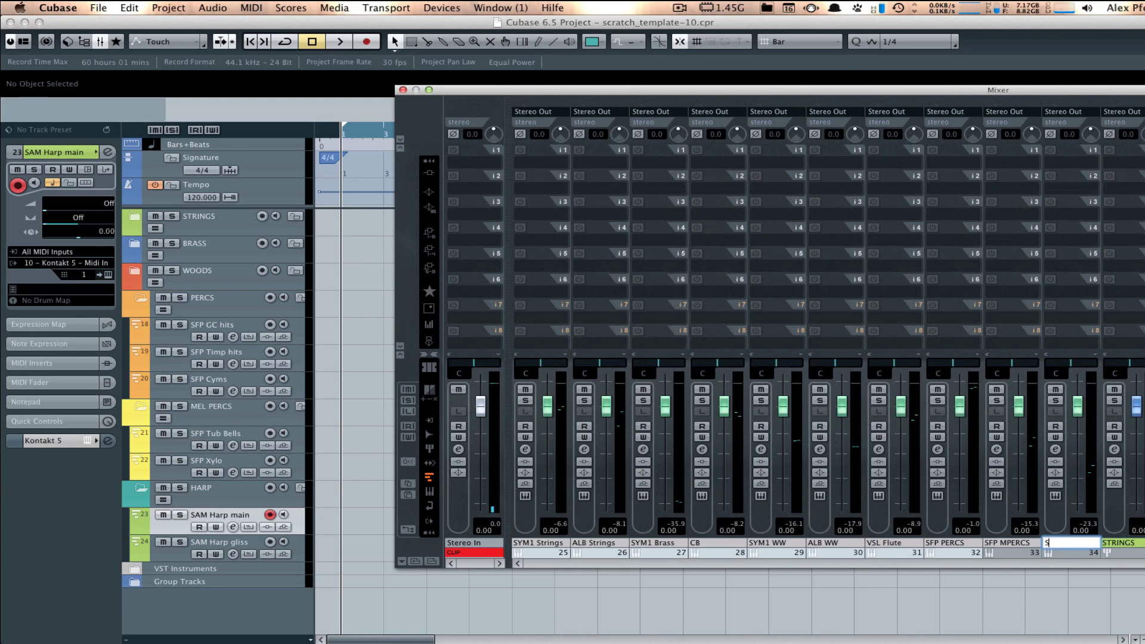
text(AM Harp)
key(Return)
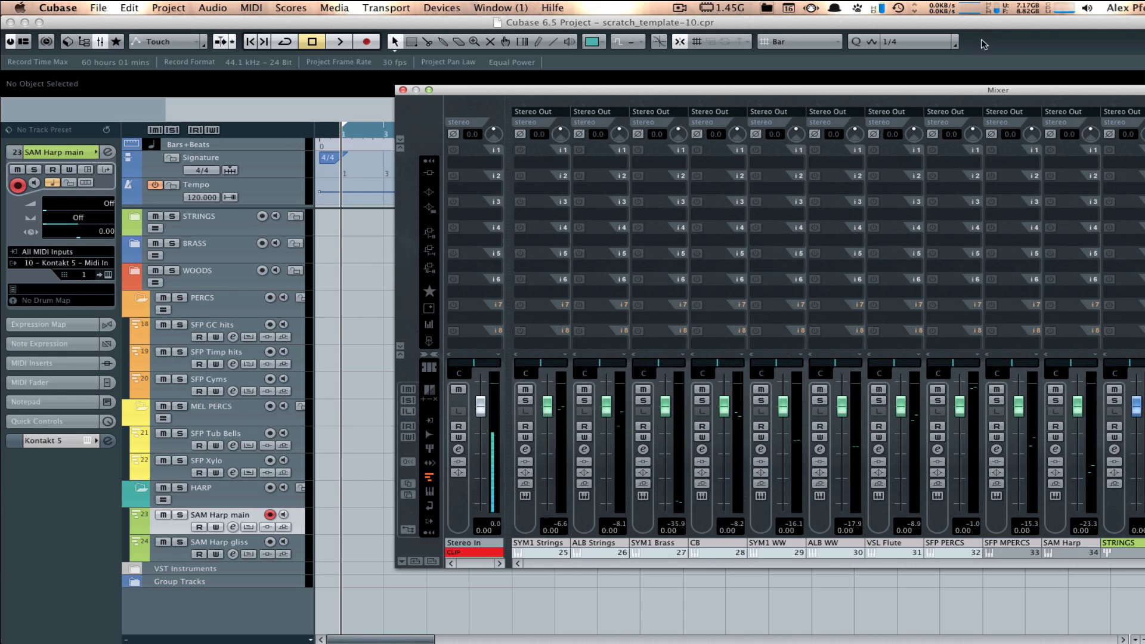
Step: Route the outputs of the SYM1 Strings and ALB Strings mixer channels to the STRINGS group
drag(983, 93, 650, 84)
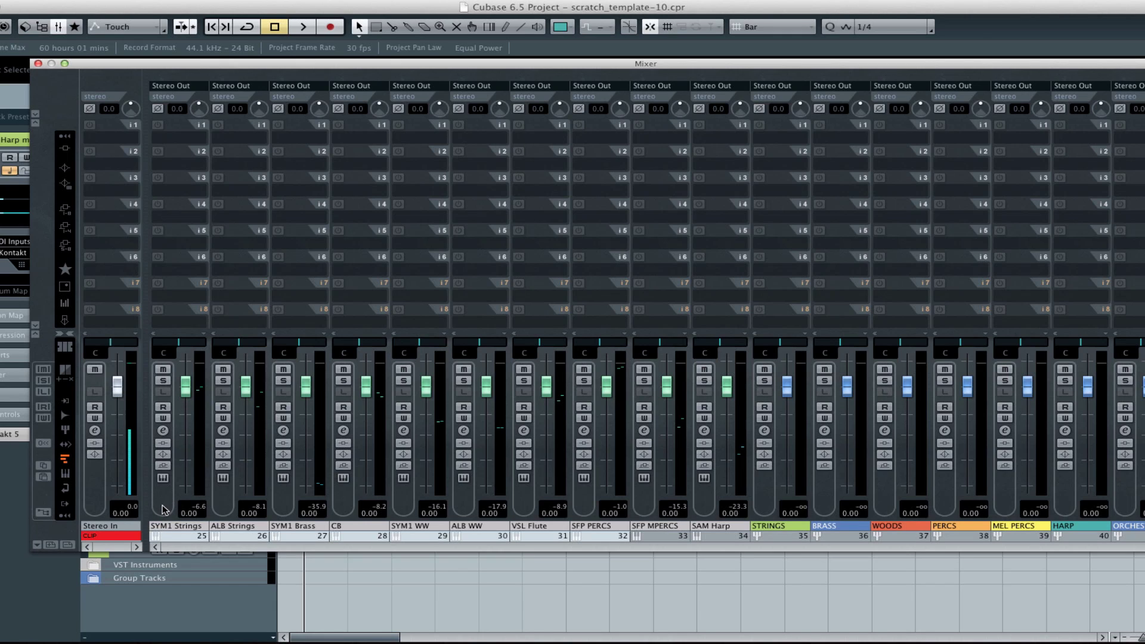
click(184, 85)
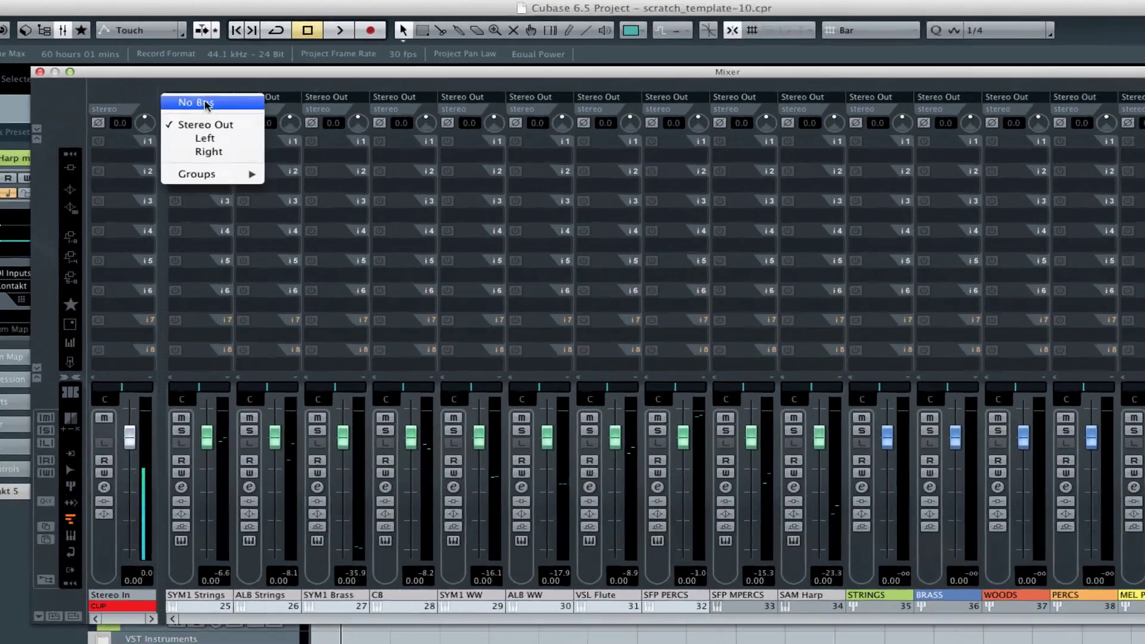
mouse_move(207, 174)
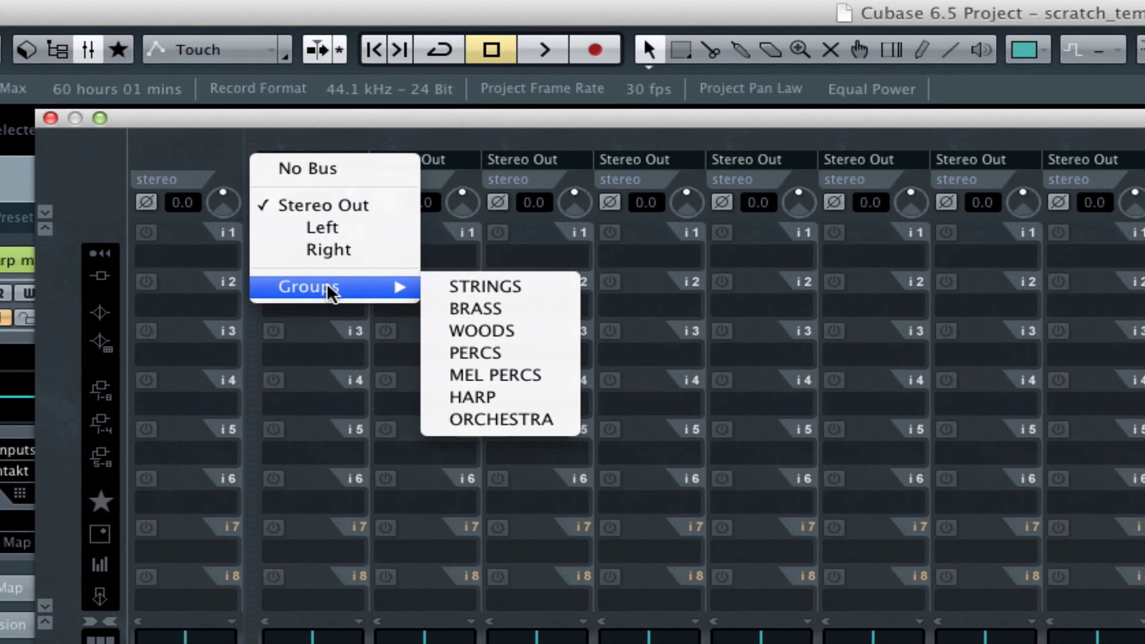
click(455, 288)
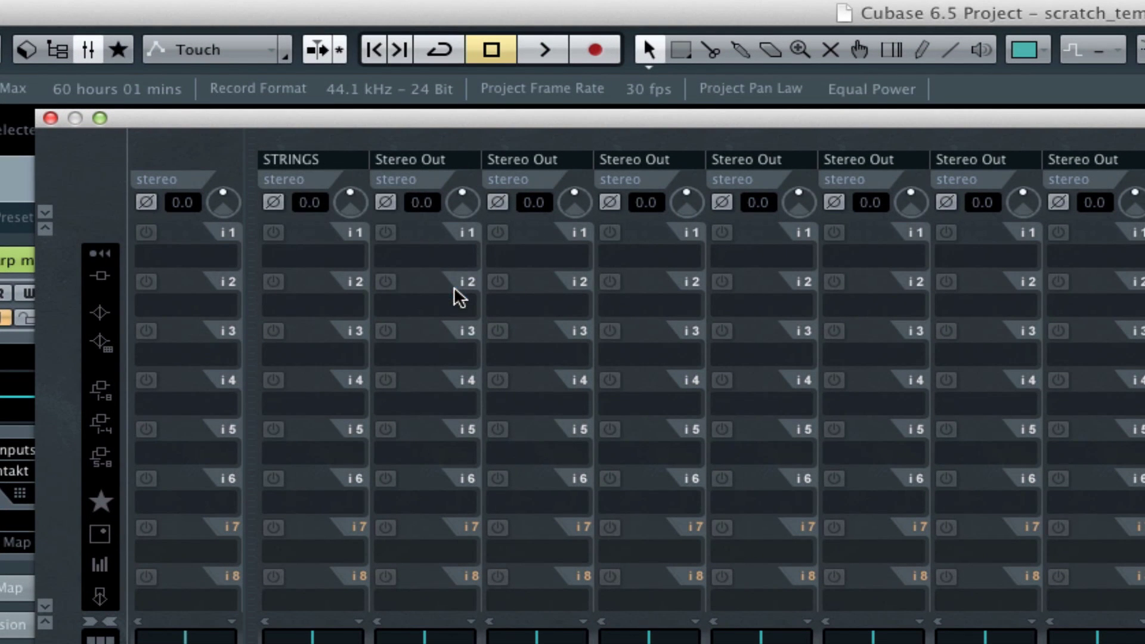
click(422, 159)
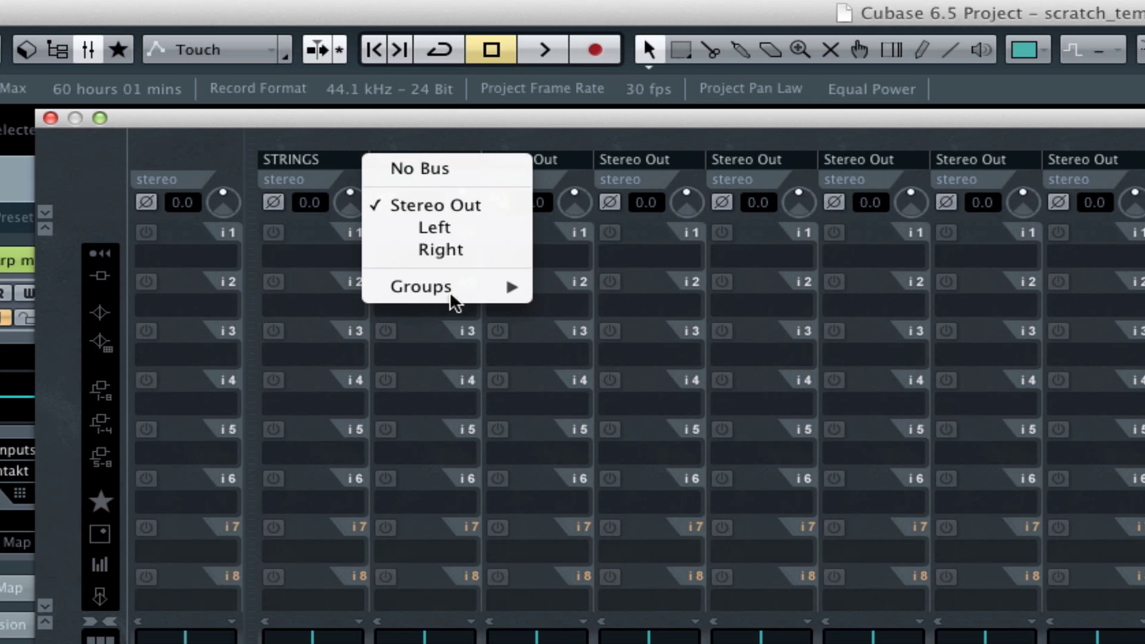
mouse_move(455, 291)
click(597, 289)
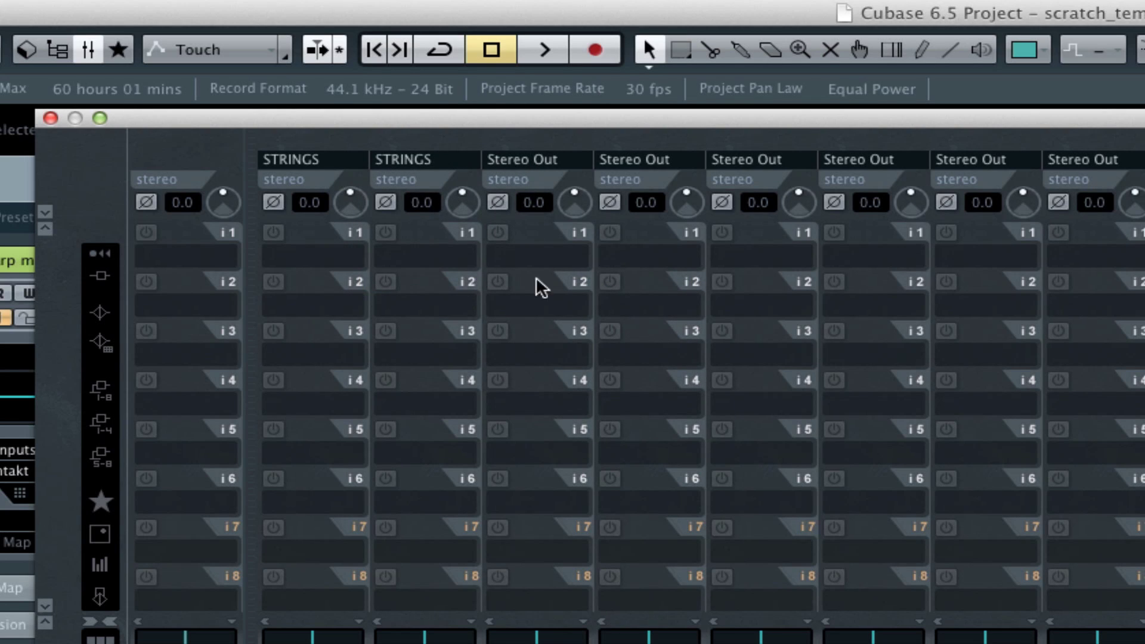
Step: Route the outputs of the SYM1 Brass and CB mixer channels to the BRASS group
click(537, 160)
mouse_move(555, 292)
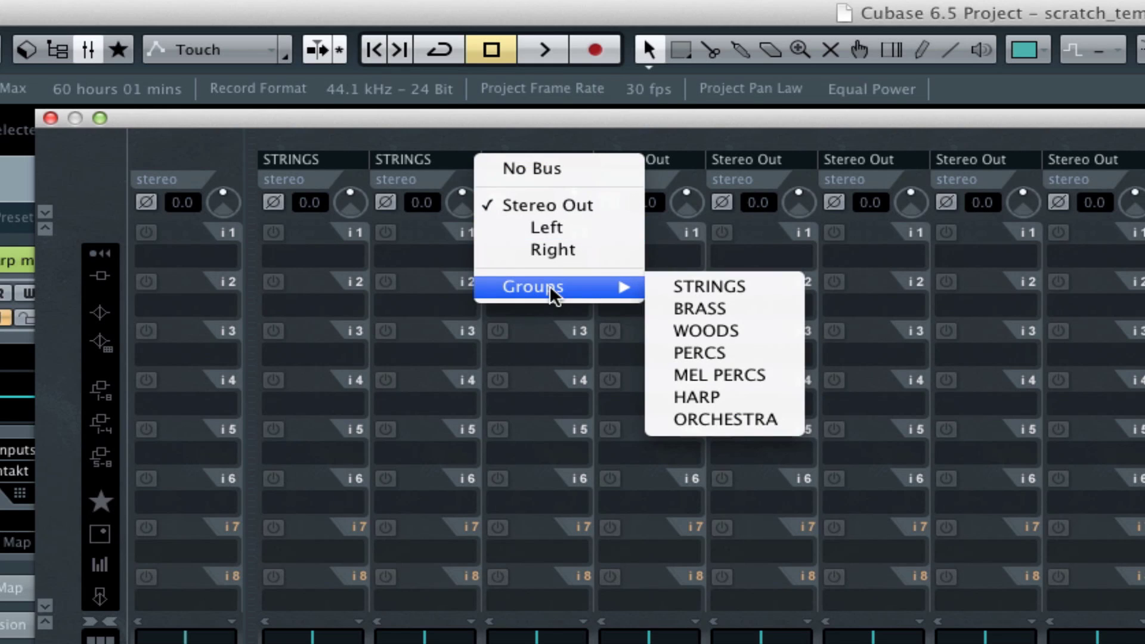
click(707, 308)
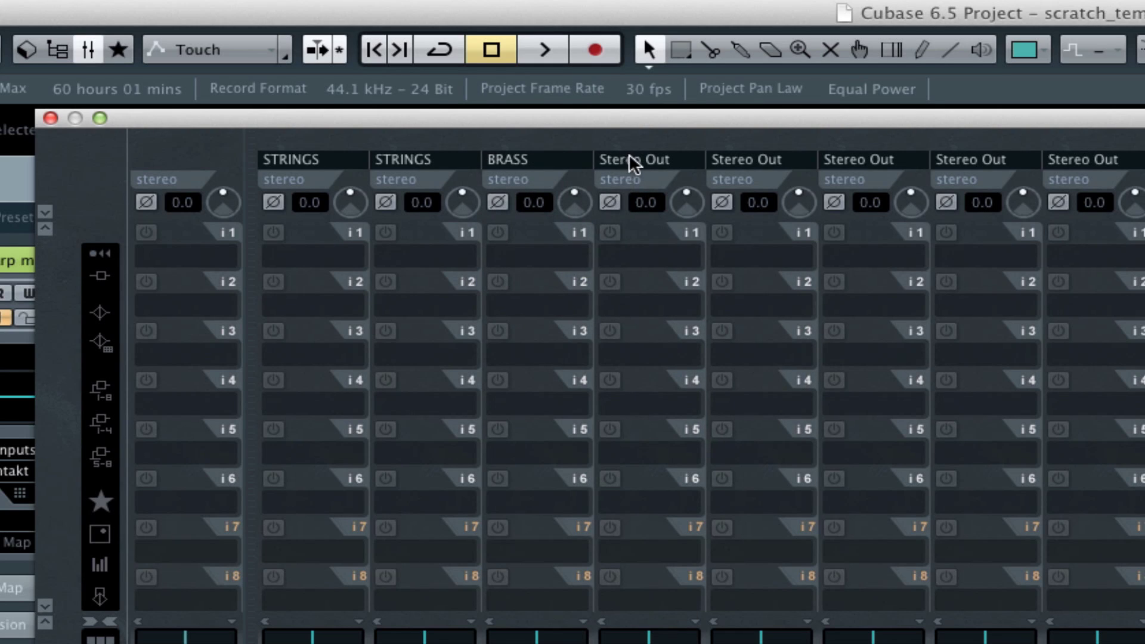
click(633, 160)
mouse_move(674, 285)
click(790, 309)
Step: Route the outputs of the SYM1 WW, ALB WW and VSL Flute mixer channels to the WOODS group
click(782, 164)
mouse_move(790, 287)
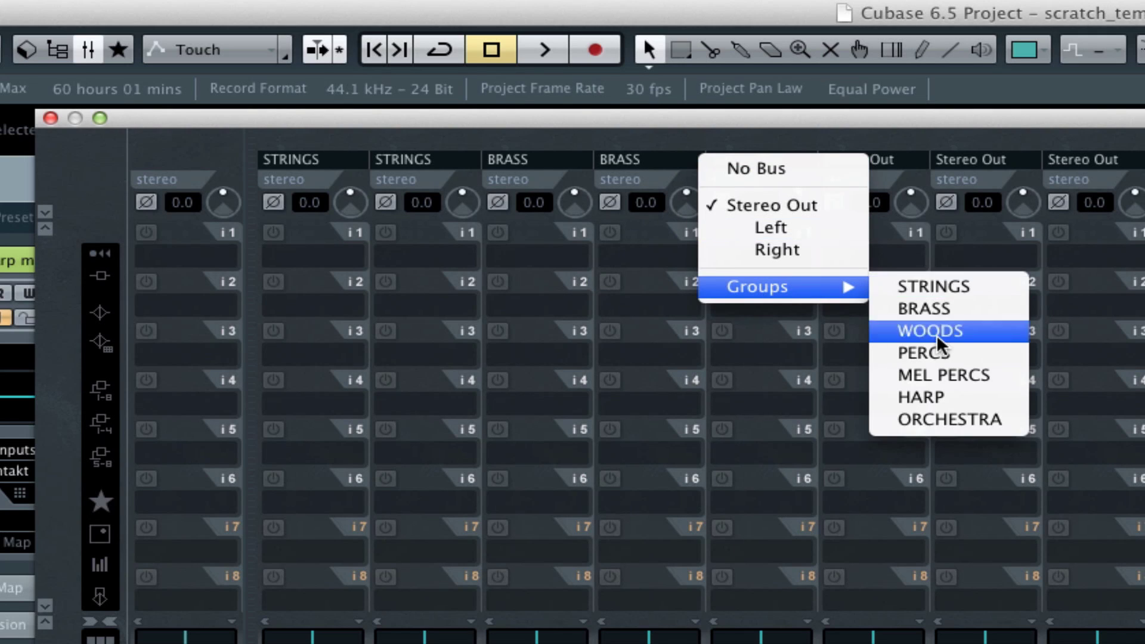
click(888, 327)
click(868, 164)
mouse_move(893, 289)
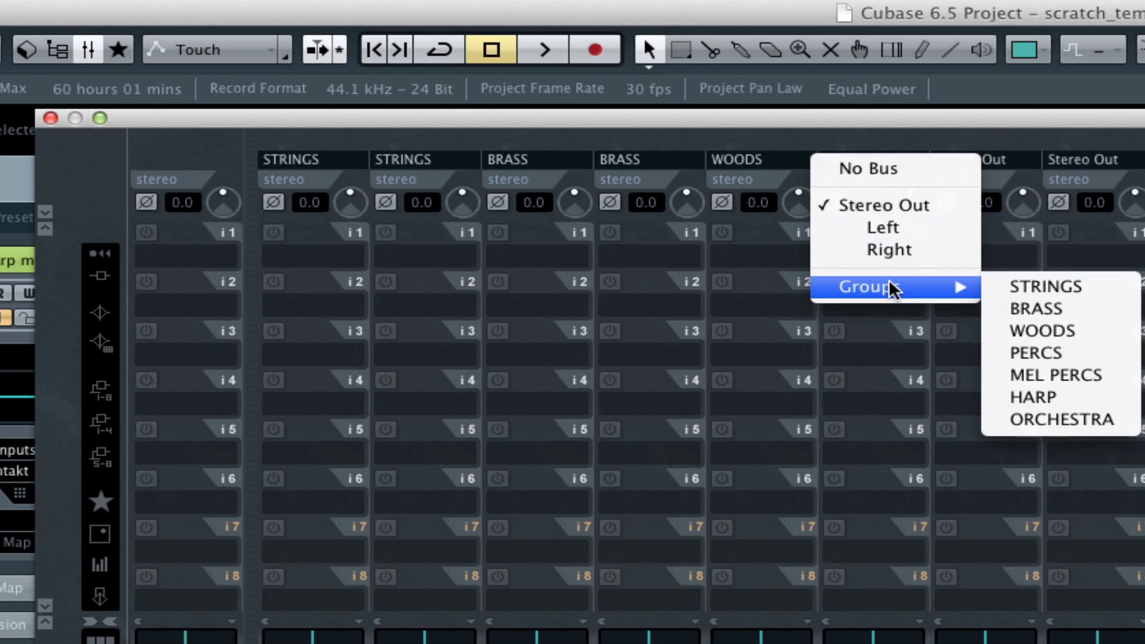
click(1019, 331)
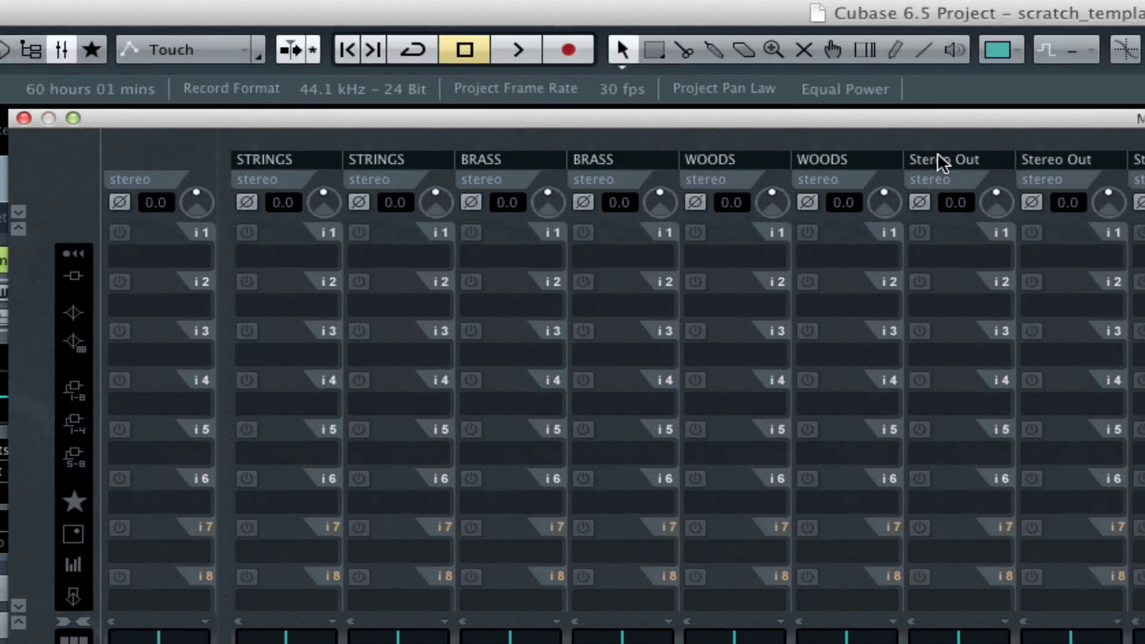
click(966, 161)
mouse_move(1013, 286)
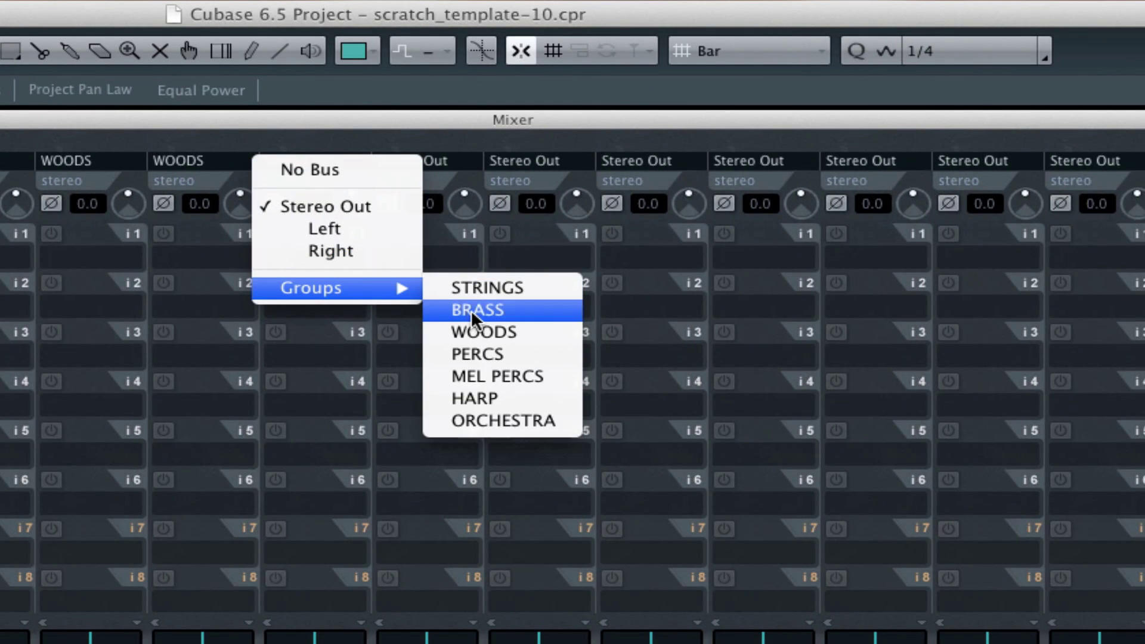
click(479, 331)
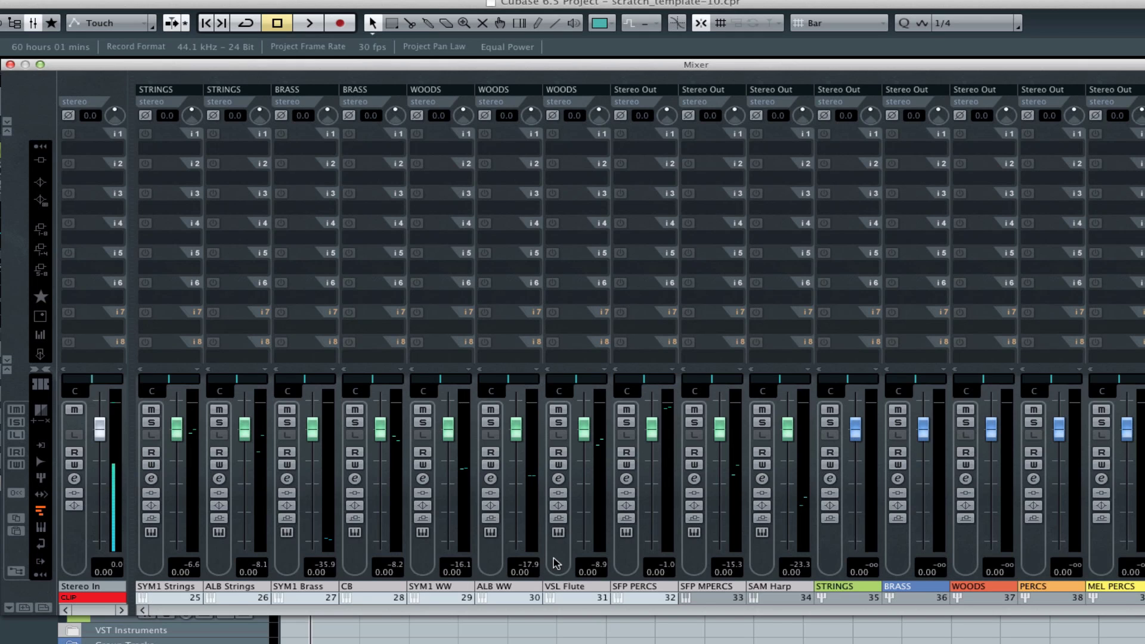
click(559, 564)
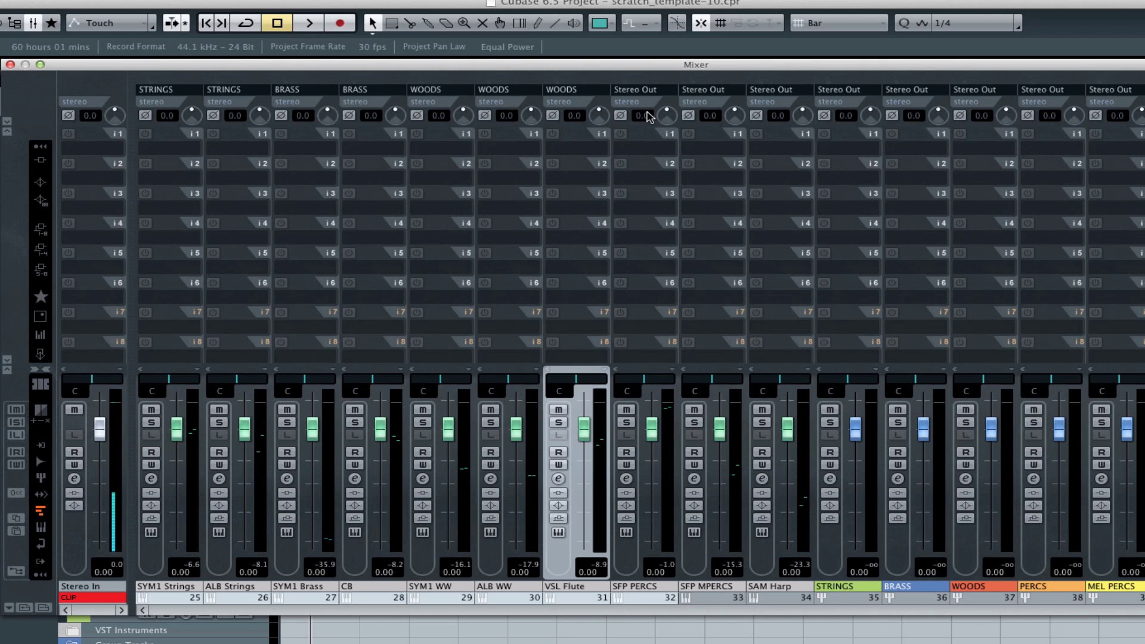
Step: Route the SFP PERCS channel's output to the PERCS group and the SFP MPERCS channel's output to MEL PERCS
click(641, 92)
mouse_move(649, 167)
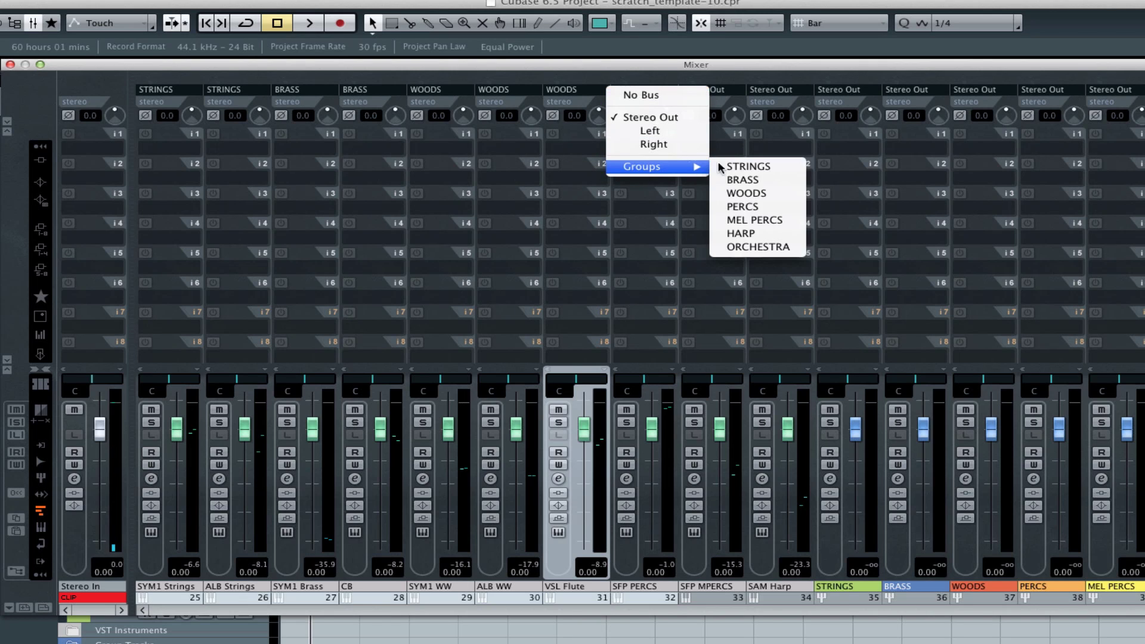
click(740, 208)
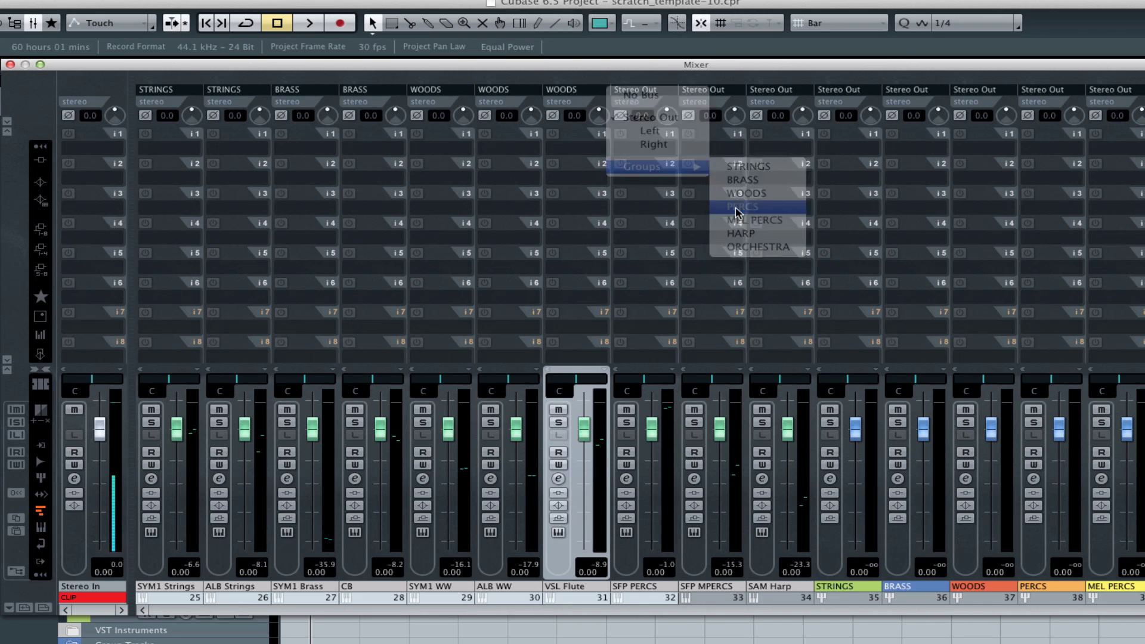
click(707, 91)
mouse_move(728, 166)
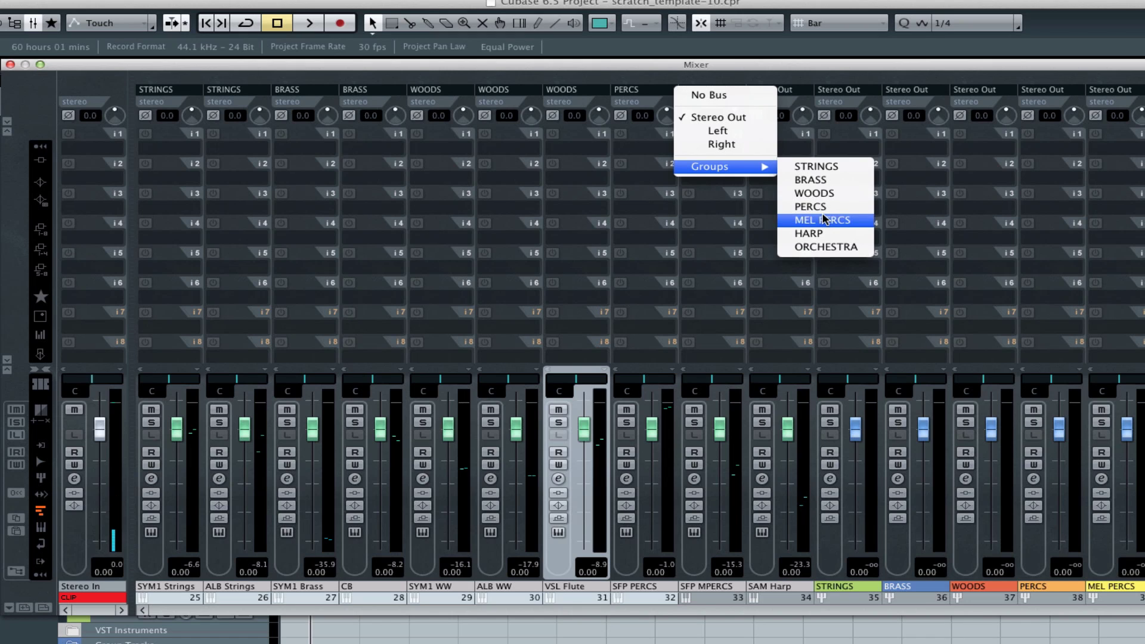
click(820, 219)
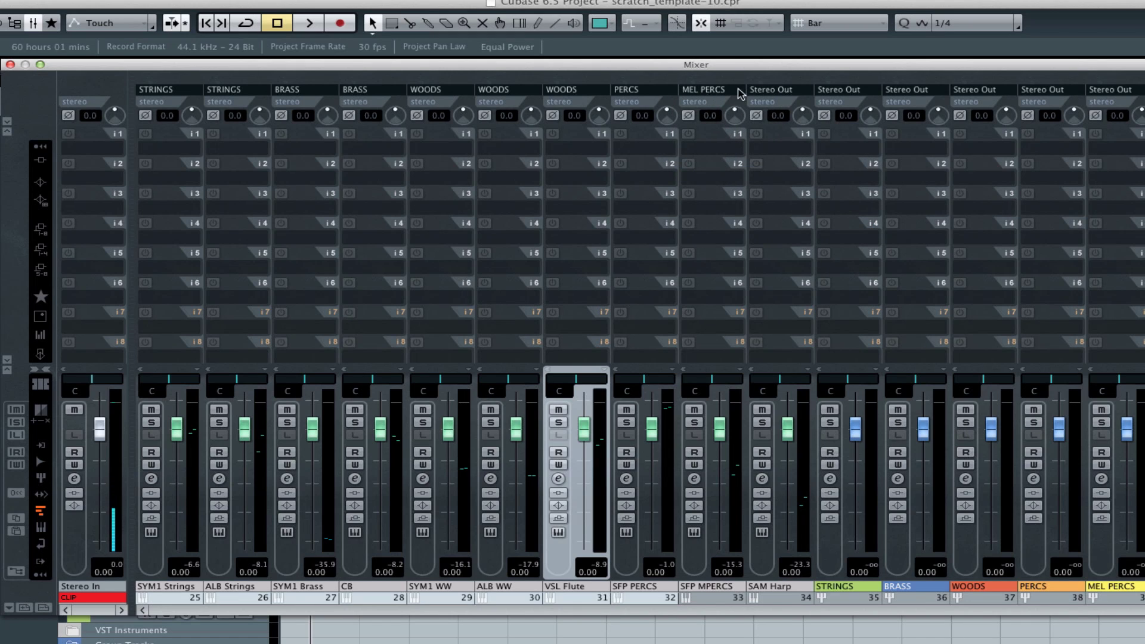
Step: Route the output of the SAM Harp mixer channel to the HARP group
click(774, 91)
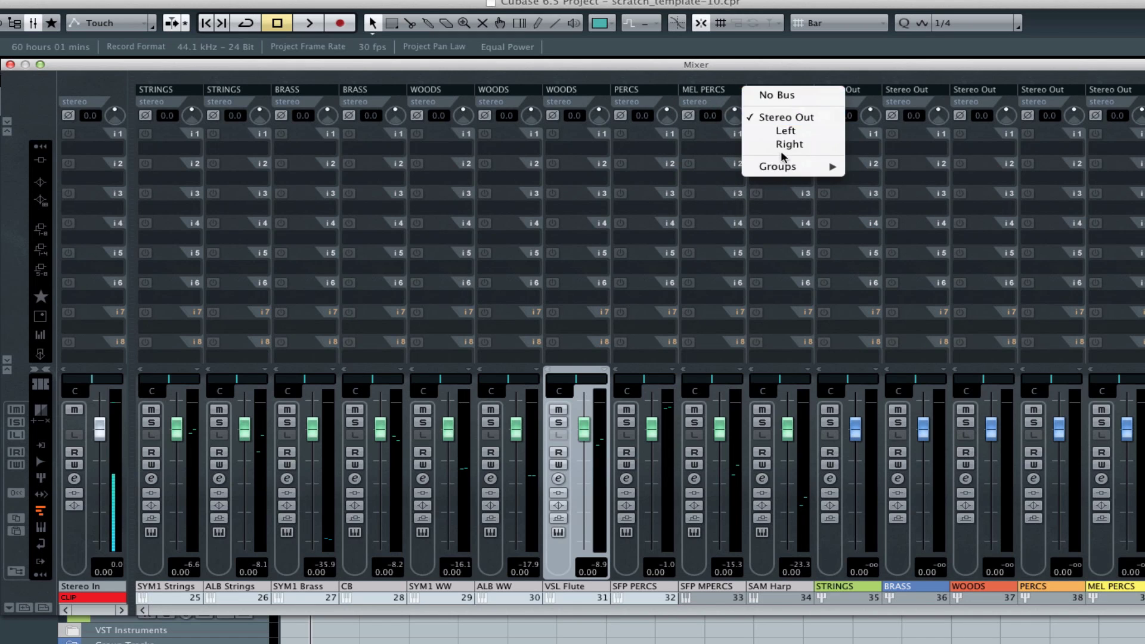
mouse_move(783, 166)
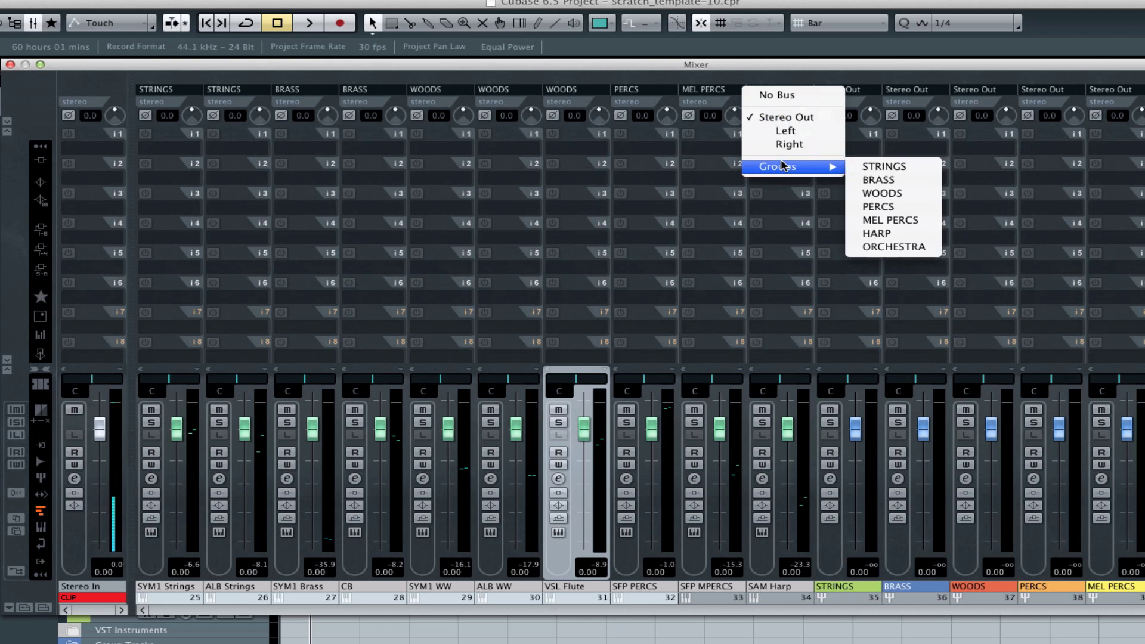
click(878, 233)
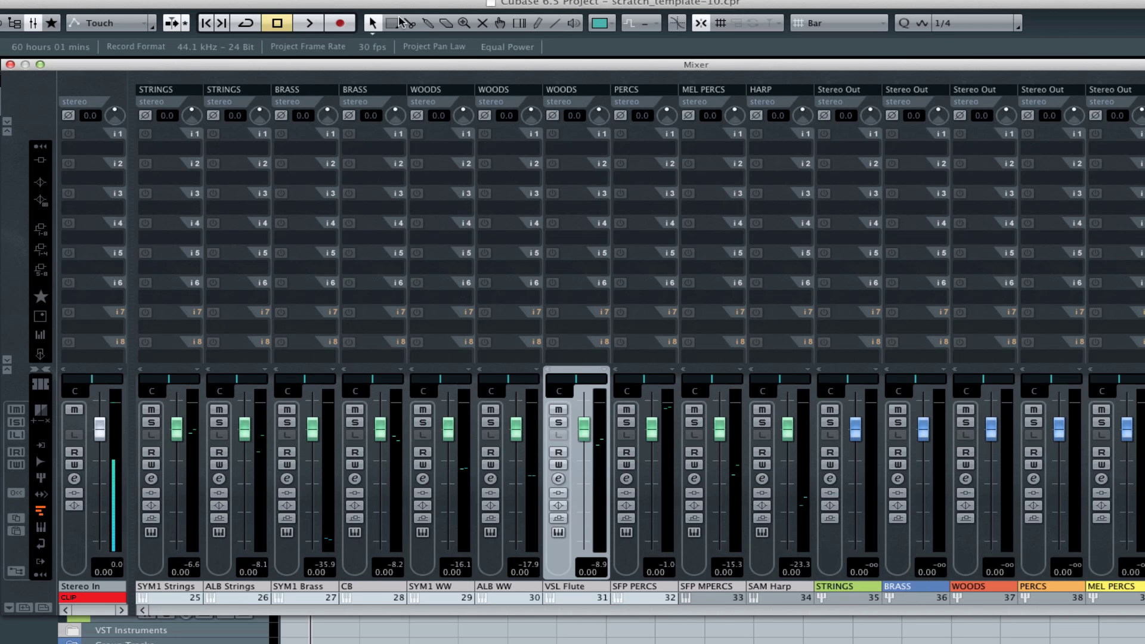
Step: Move the mixer off the track list and collapse the PERCS, MEL PERCS and HARP folders
drag(304, 67, 676, 56)
click(81, 318)
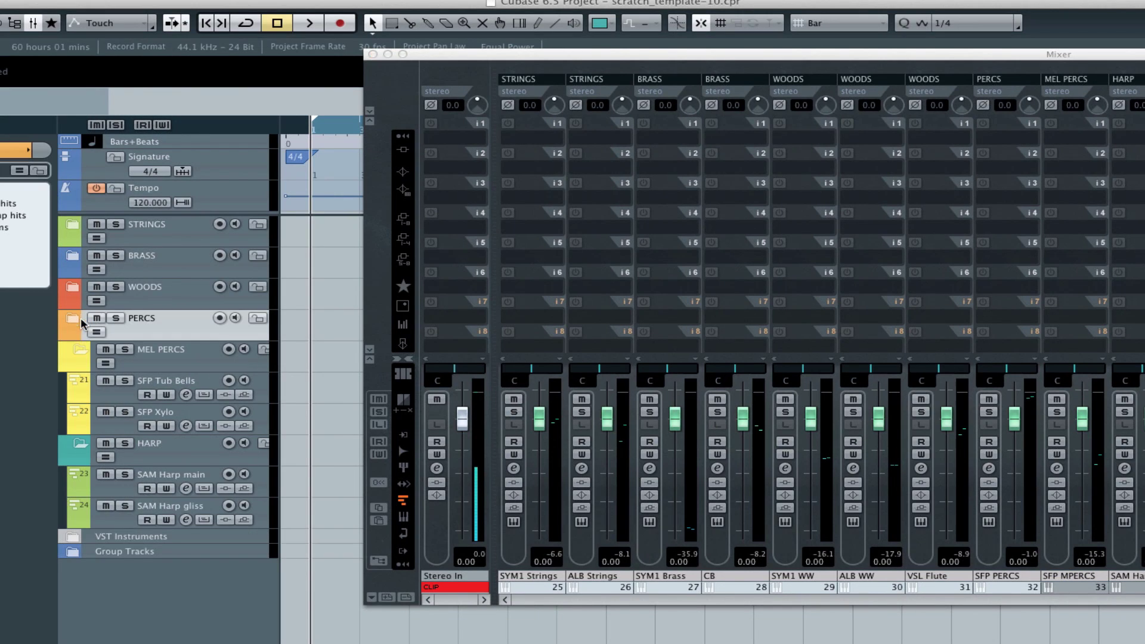
click(82, 350)
click(80, 380)
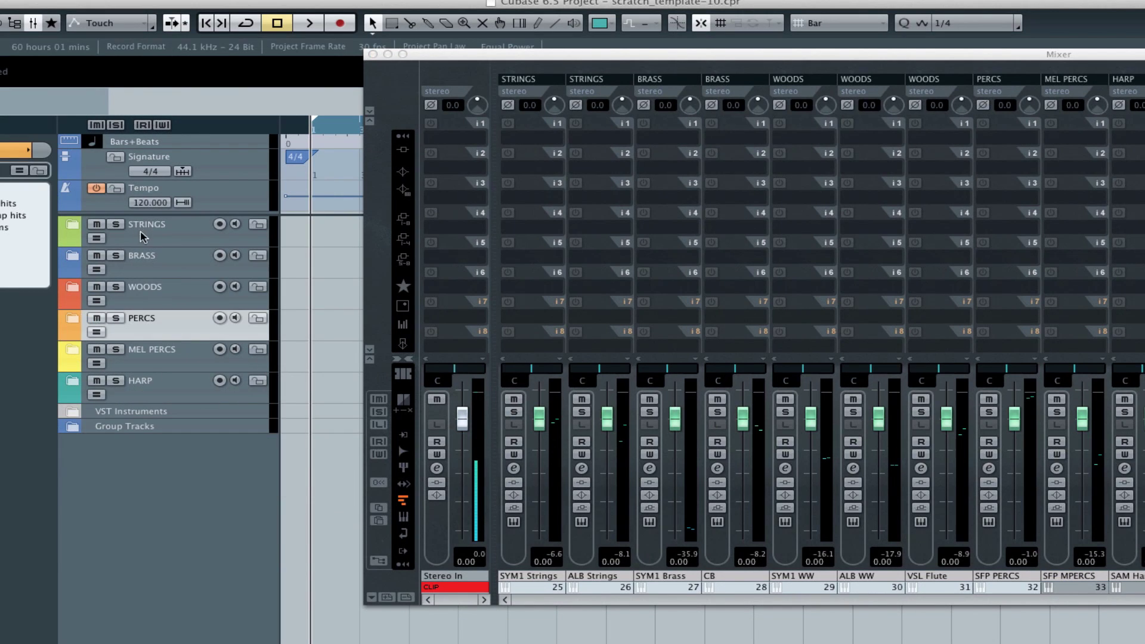
Step: Expand the STRINGS folder, select SYM1 strings sus and check its signal on the SYM1 Strings and STRINGS group meters
click(68, 227)
click(113, 272)
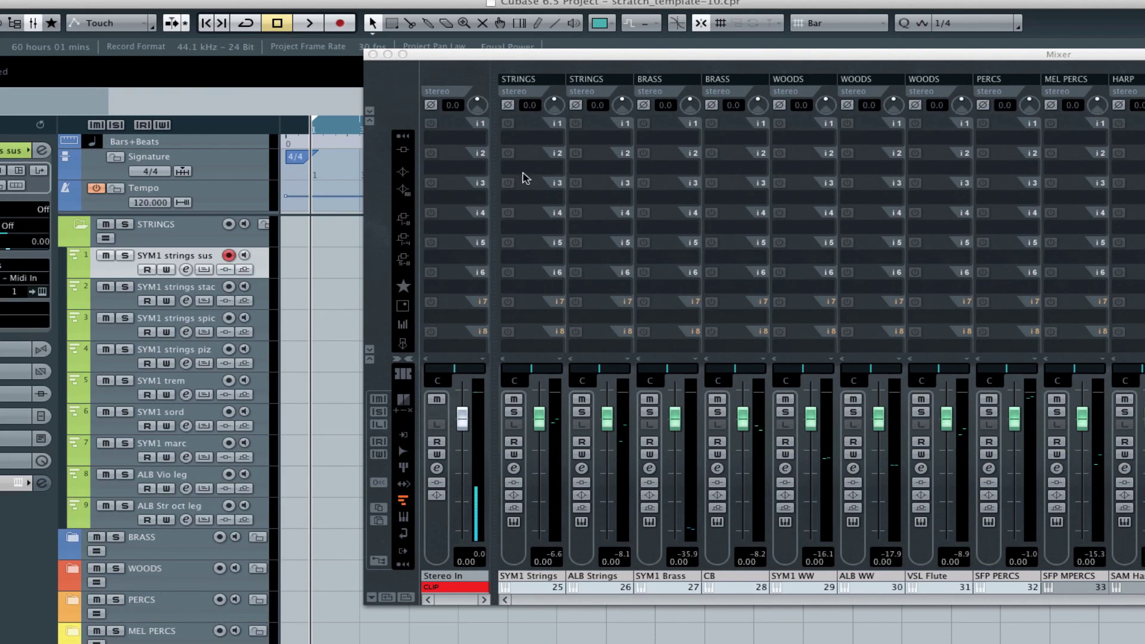
click(705, 58)
drag(705, 58, 423, 75)
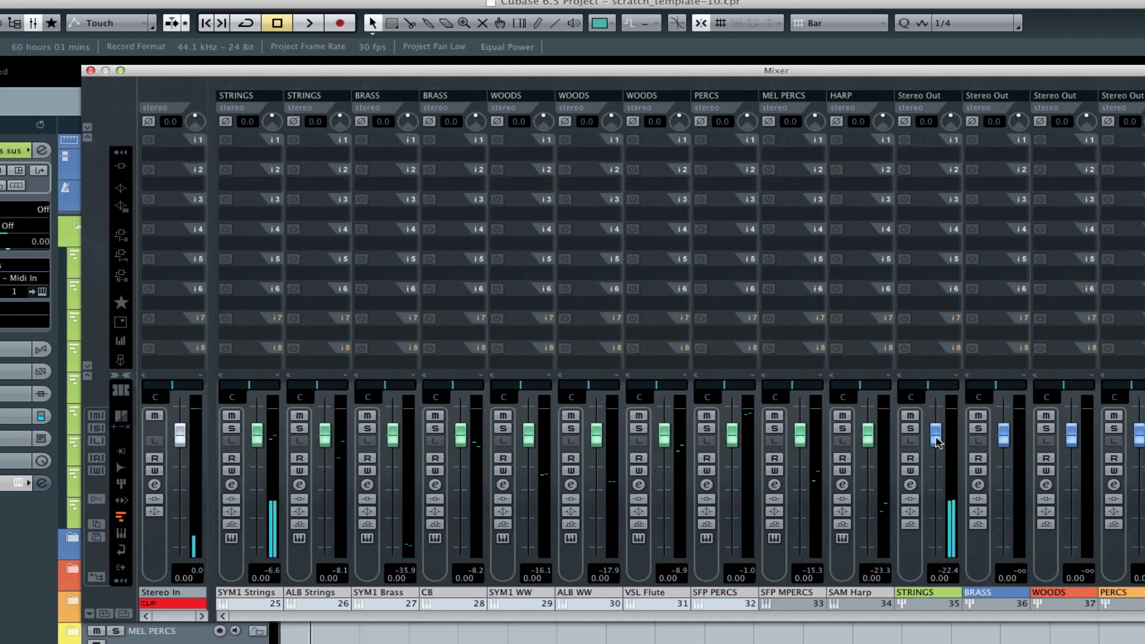
Step: Route the outputs of the STRINGS, BRASS, WOODS, PERCS, MEL PERCS and HARP group channels together to the ORCHESTRA group
drag(926, 72, 716, 73)
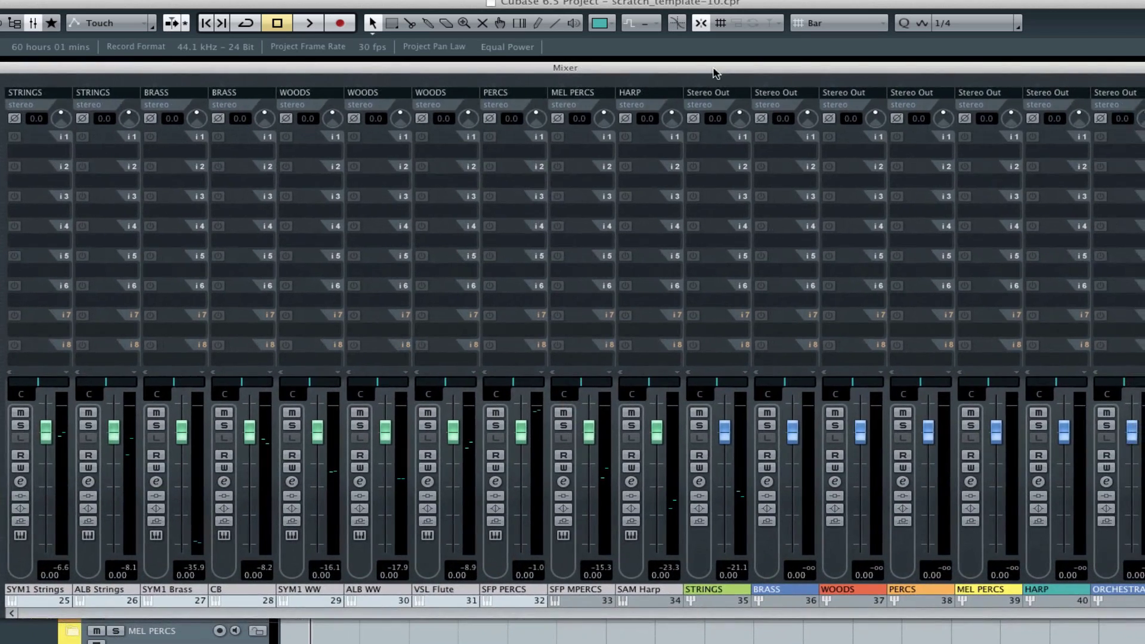
click(703, 564)
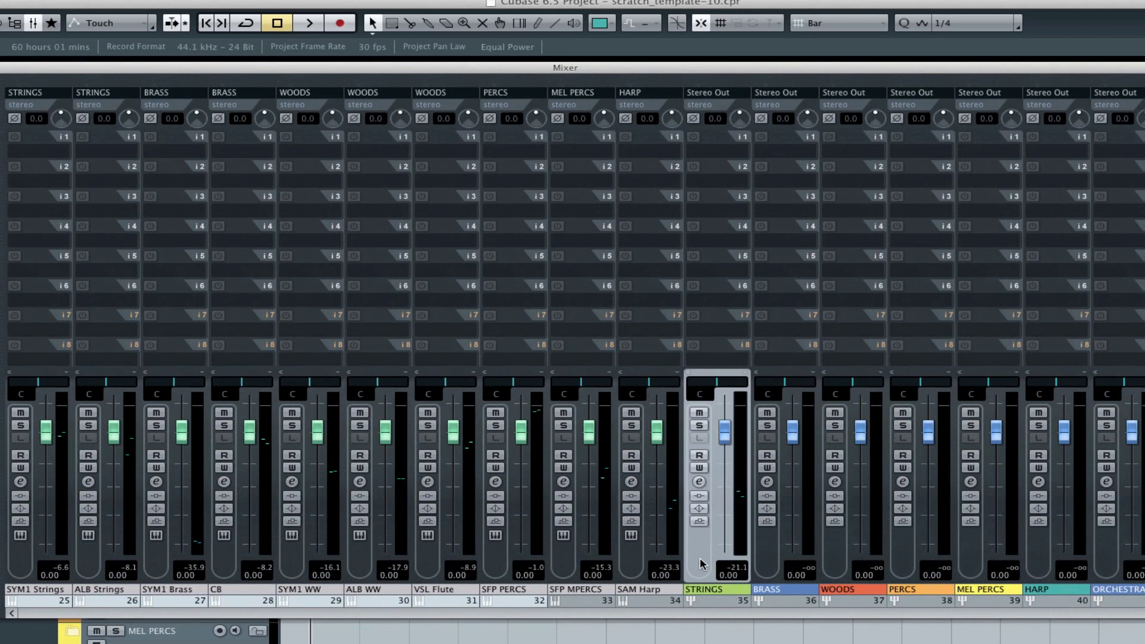
shift+click(769, 567)
shift+click(844, 563)
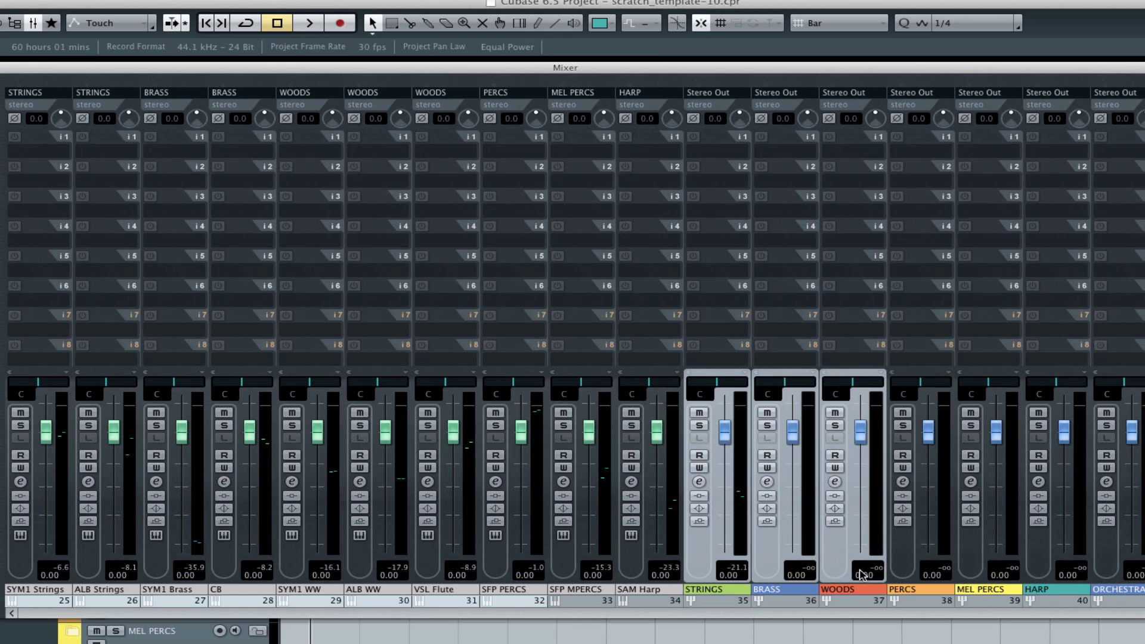
shift+click(909, 564)
shift+click(980, 570)
shift+click(1046, 560)
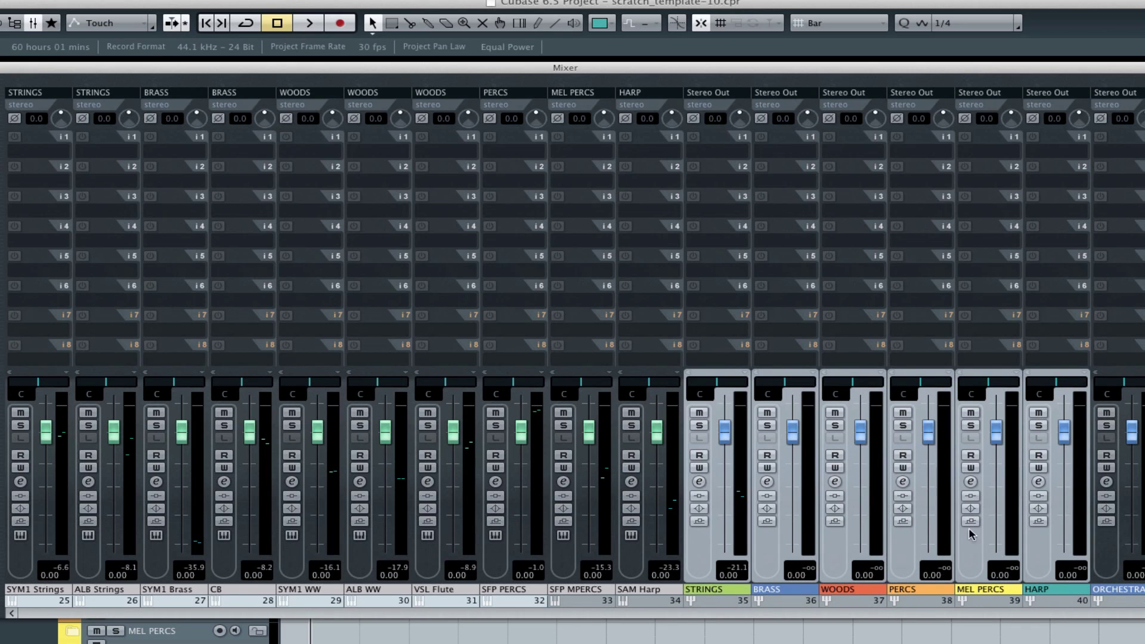
click(716, 97)
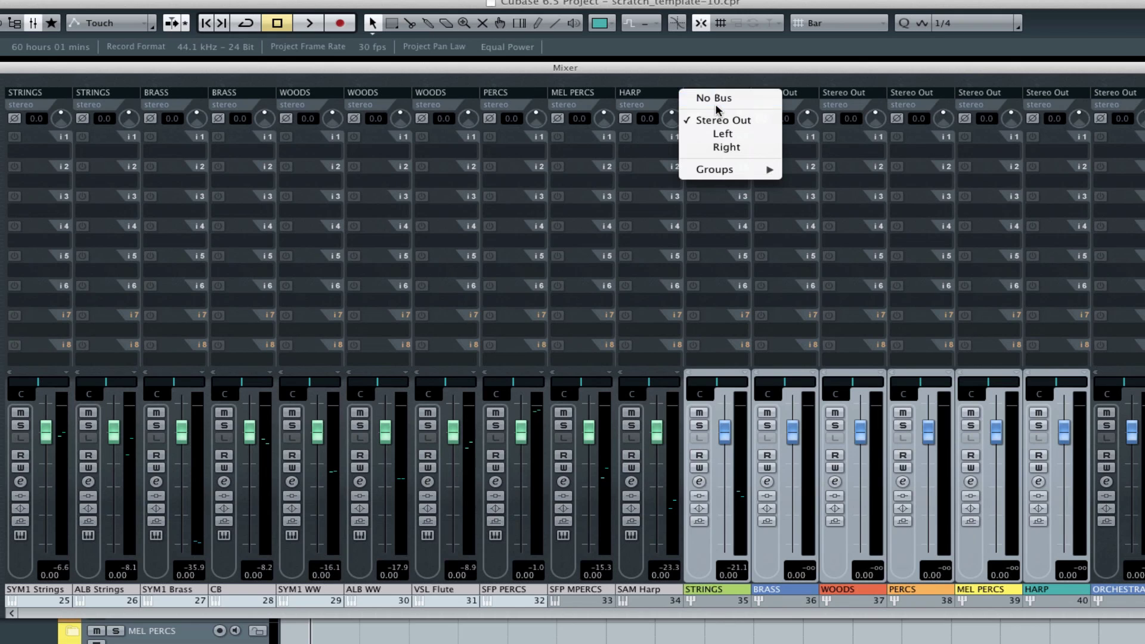
mouse_move(730, 171)
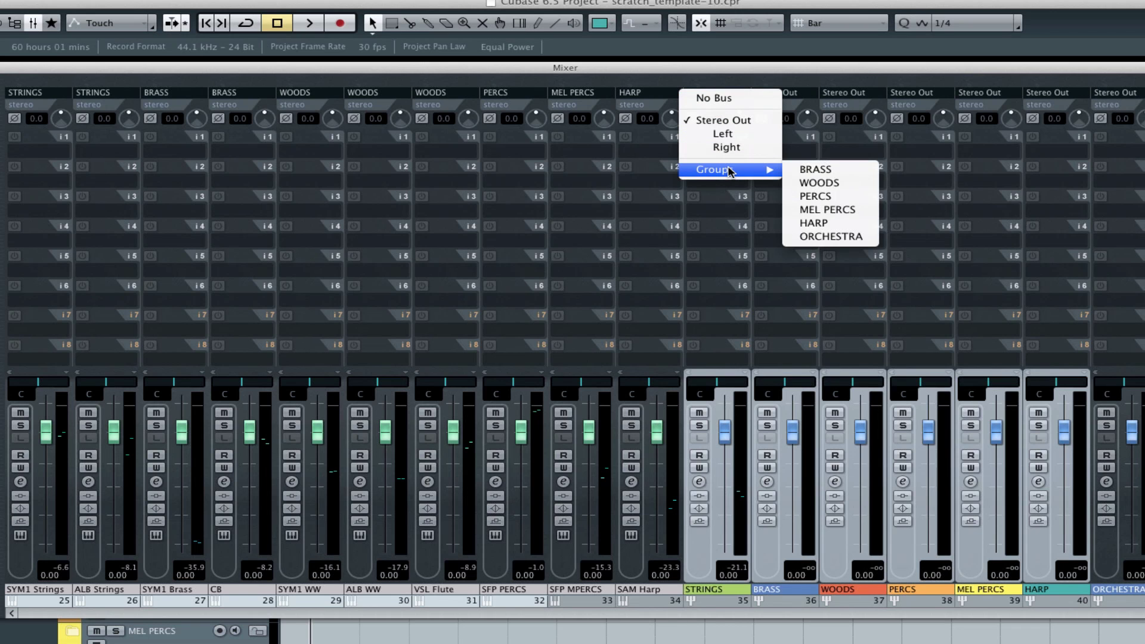
click(814, 237)
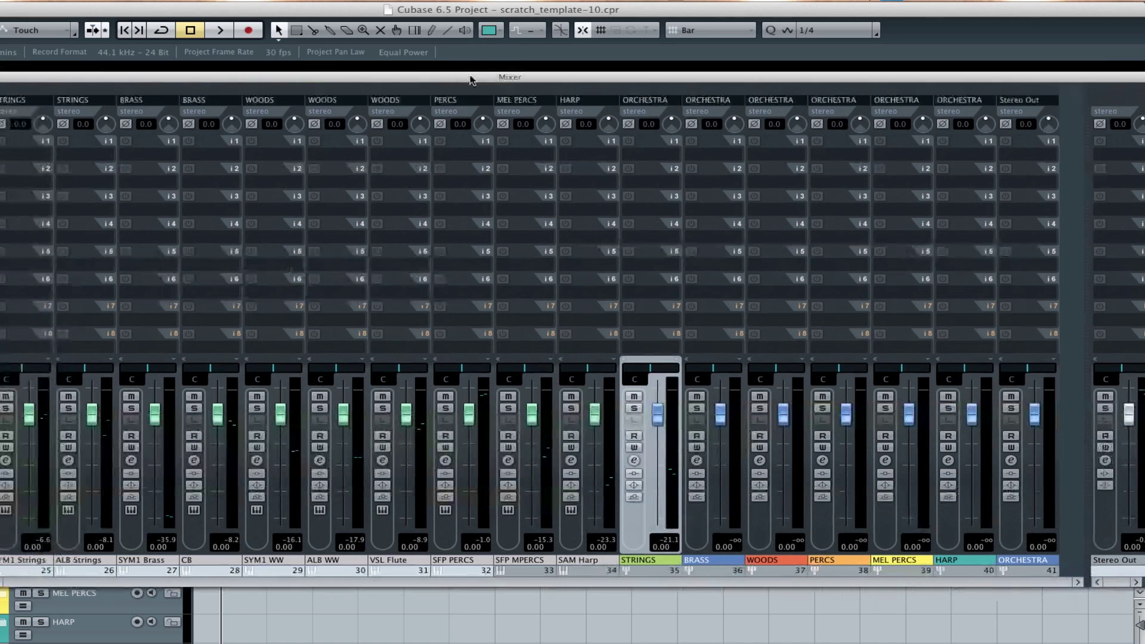
Step: Select the ORCHESTRA group channel in the mixer
drag(421, 71, 472, 74)
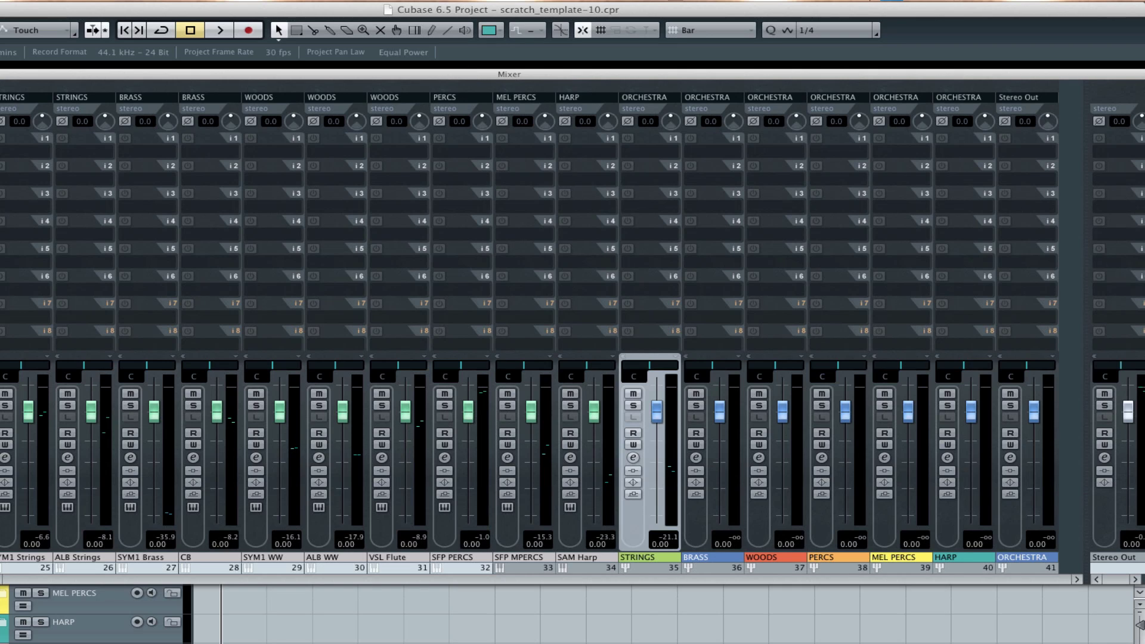
click(1009, 524)
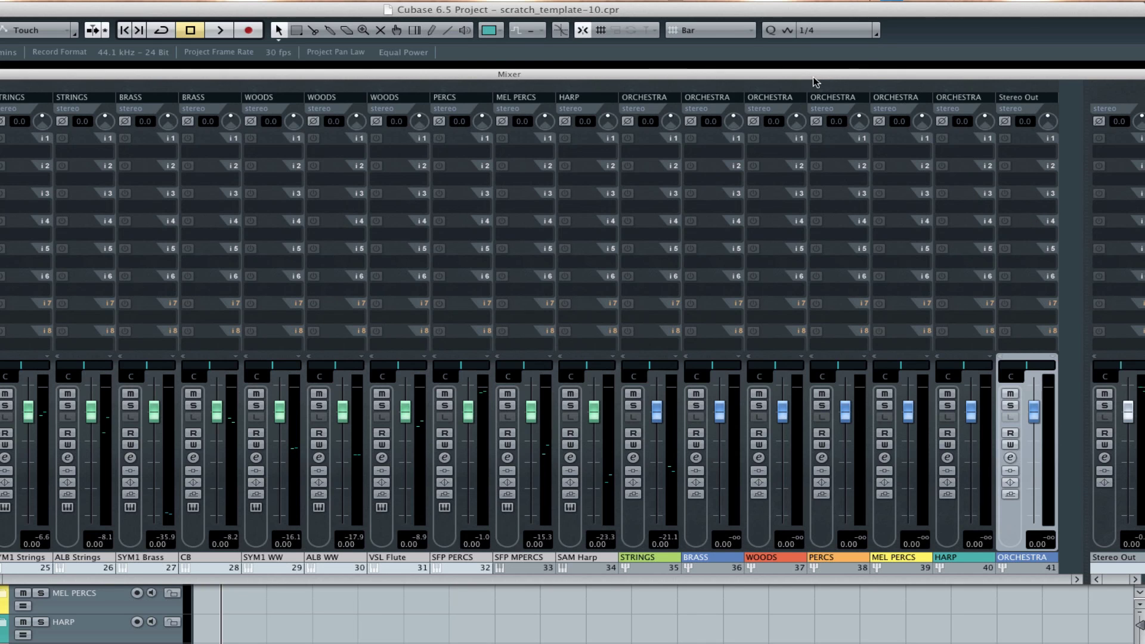
drag(815, 77, 819, 75)
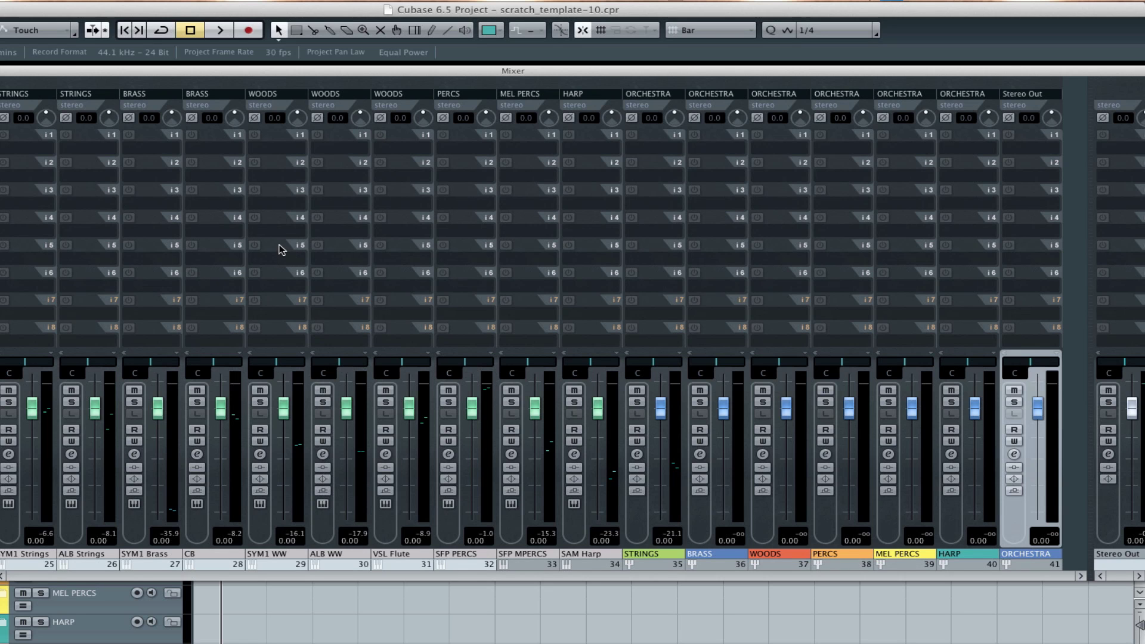
Step: Select the SYM1 strings sus track and check its signal on the STRINGS and ORCHESTRA group meters
double_click(149, 75)
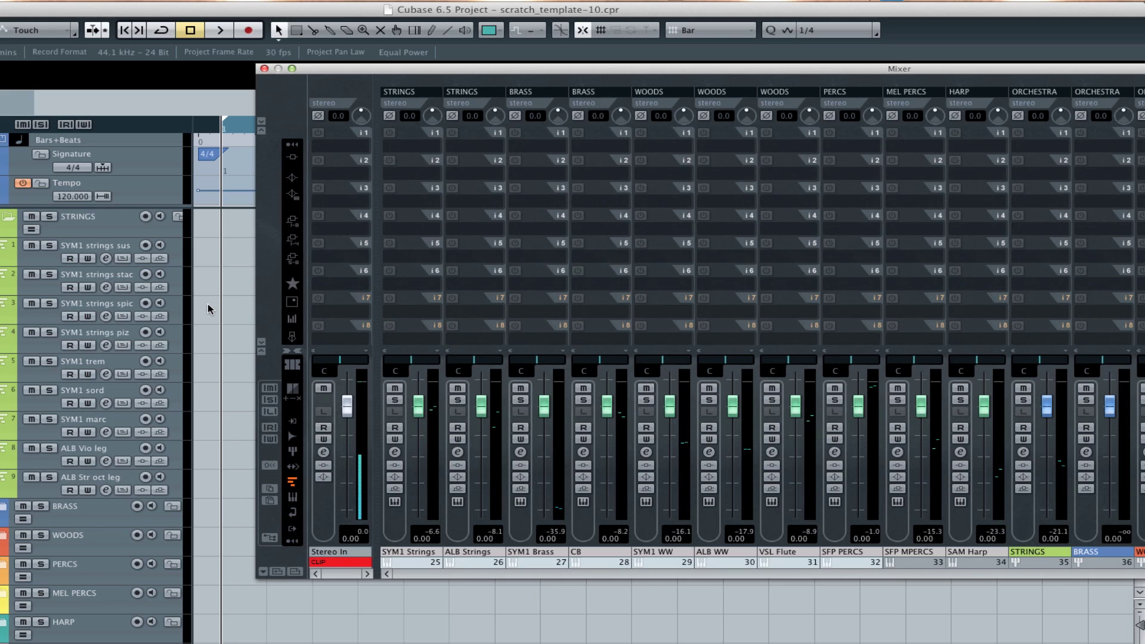
click(38, 252)
click(146, 245)
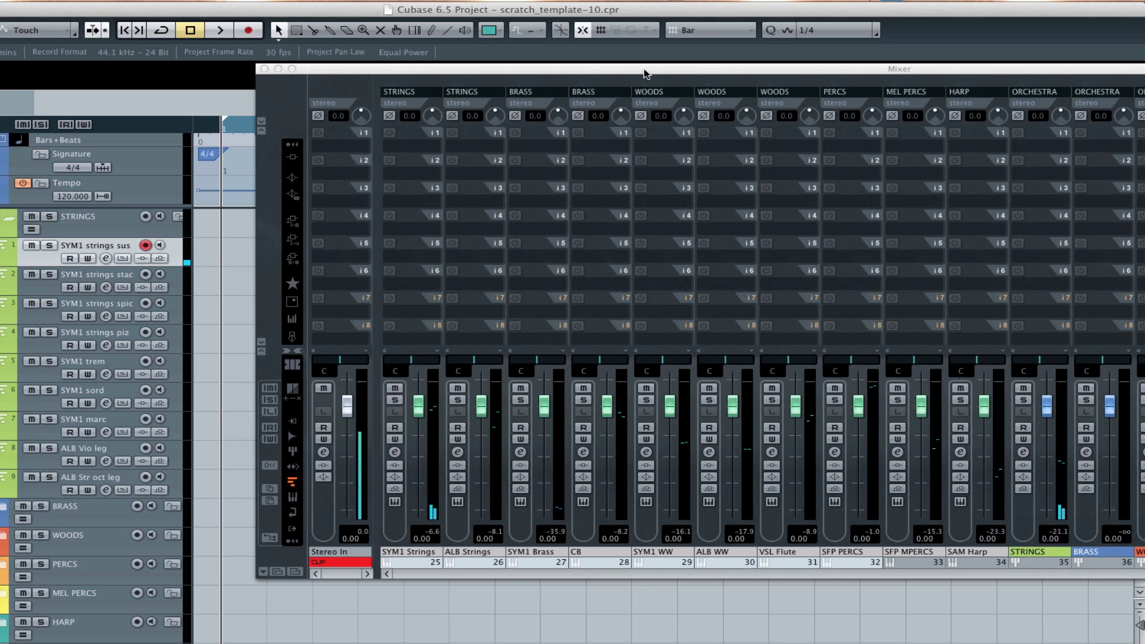
drag(643, 74, 428, 90)
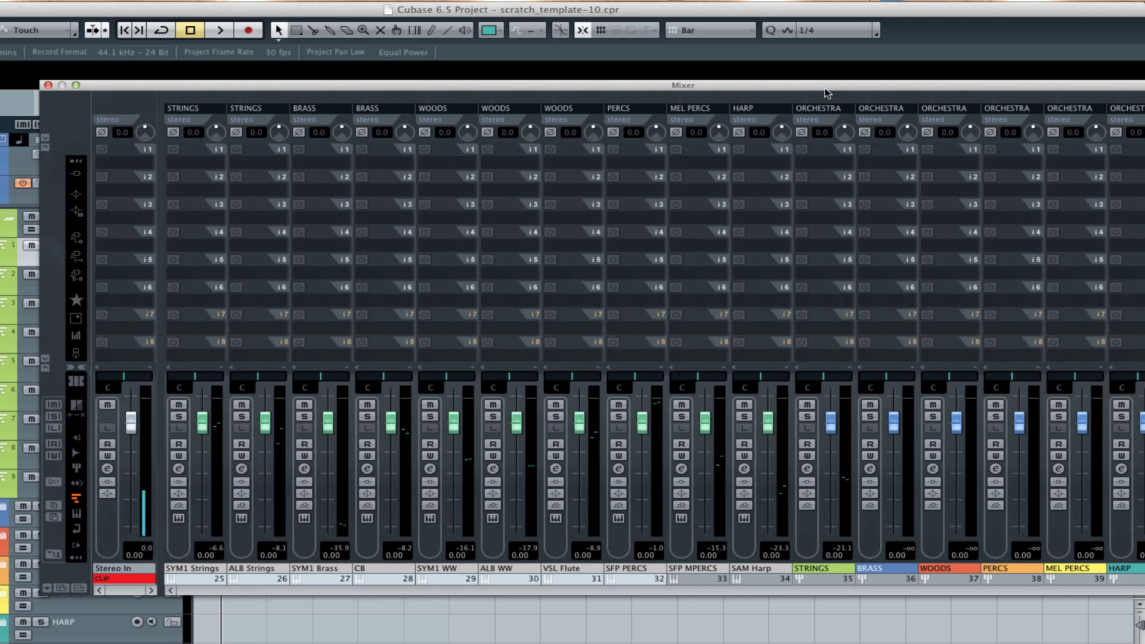
drag(826, 91, 746, 88)
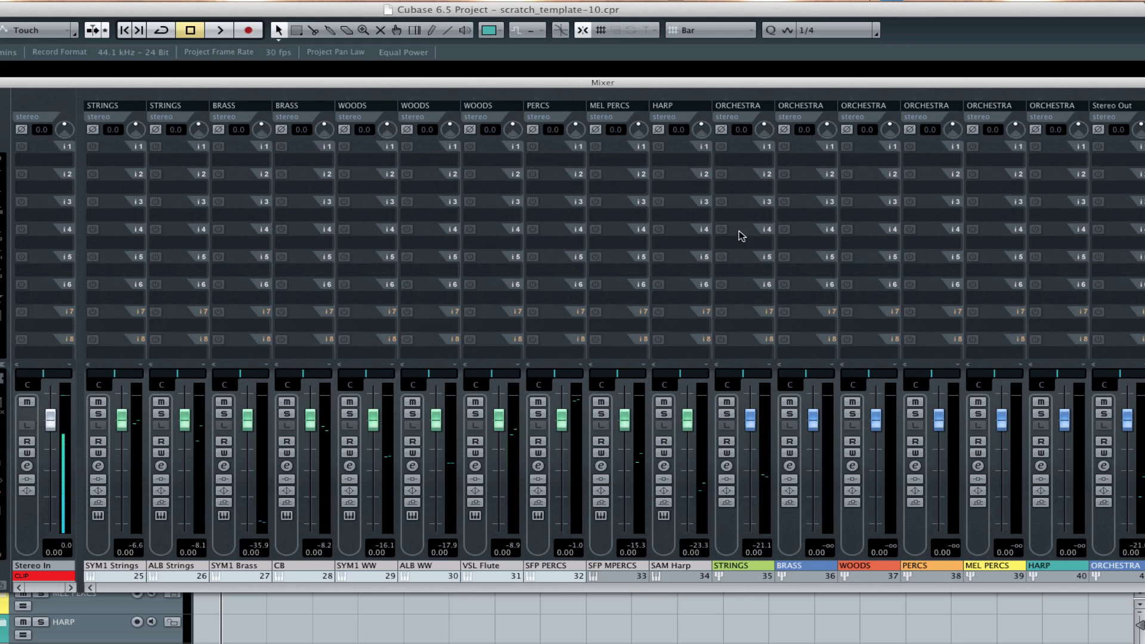
Step: Add the East West QL Spaces reverb to insert slot 3 of the STRINGS group channel
click(745, 217)
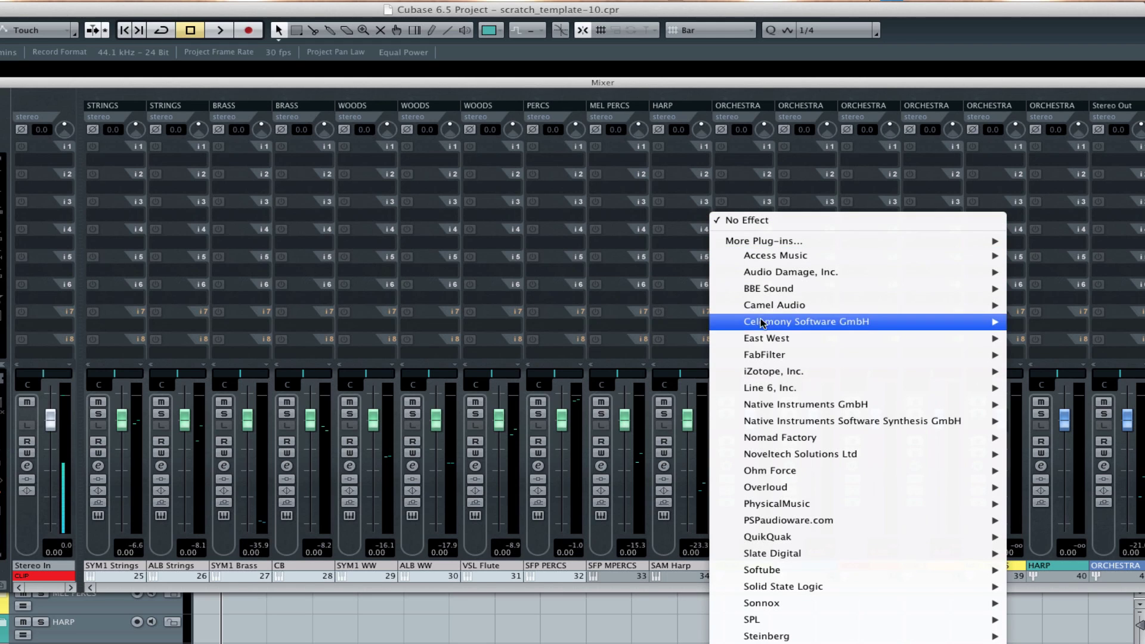
mouse_move(763, 341)
click(1041, 334)
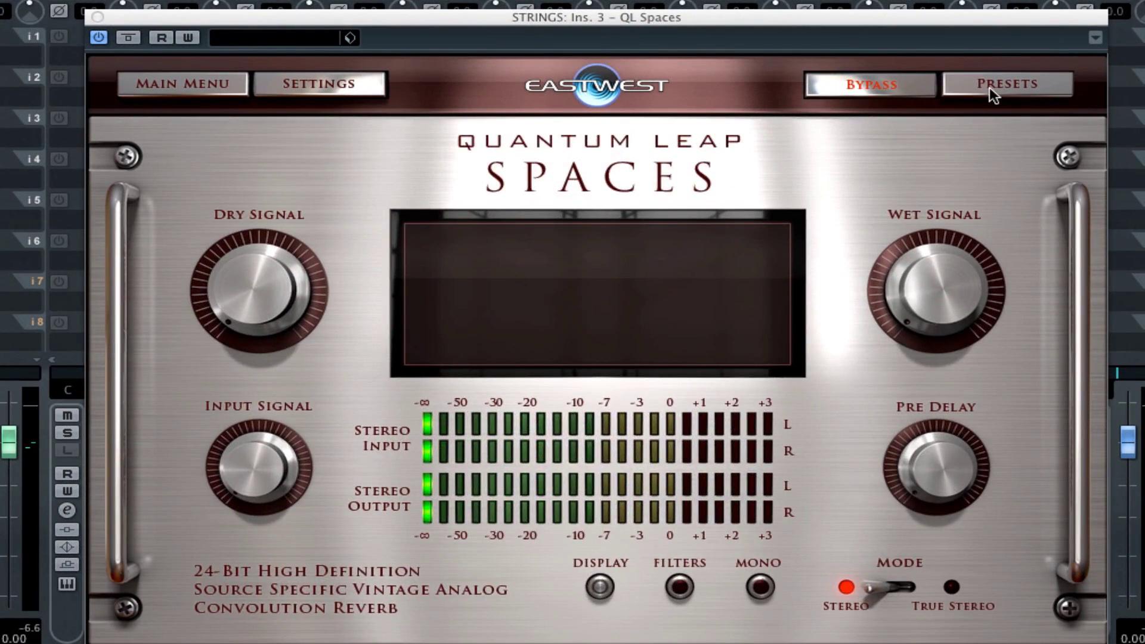
Step: Load the S. Cal. Hall Strings TS FR 3.4s preset from the S-S set of the So. Cal. Orchestral Hall concert hall
click(990, 87)
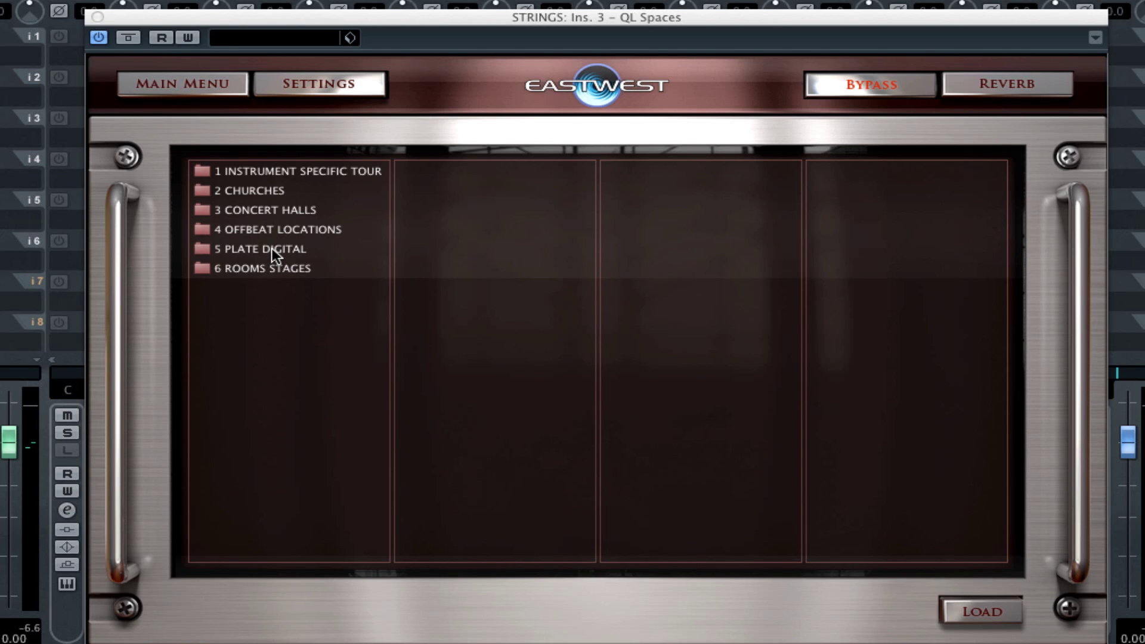
click(263, 211)
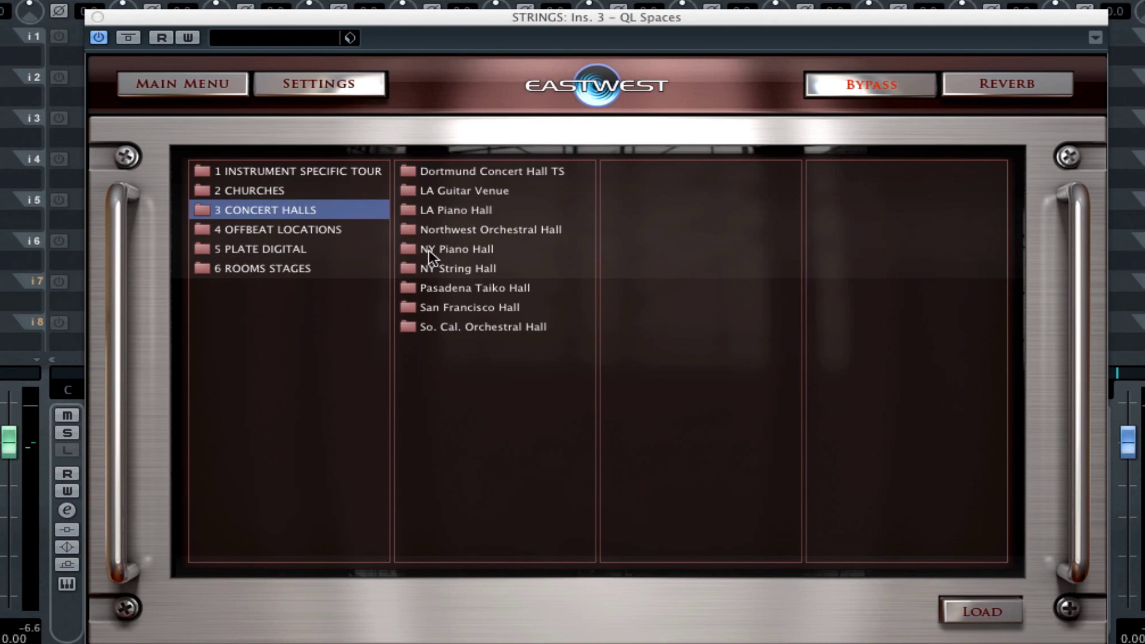
click(480, 328)
click(637, 212)
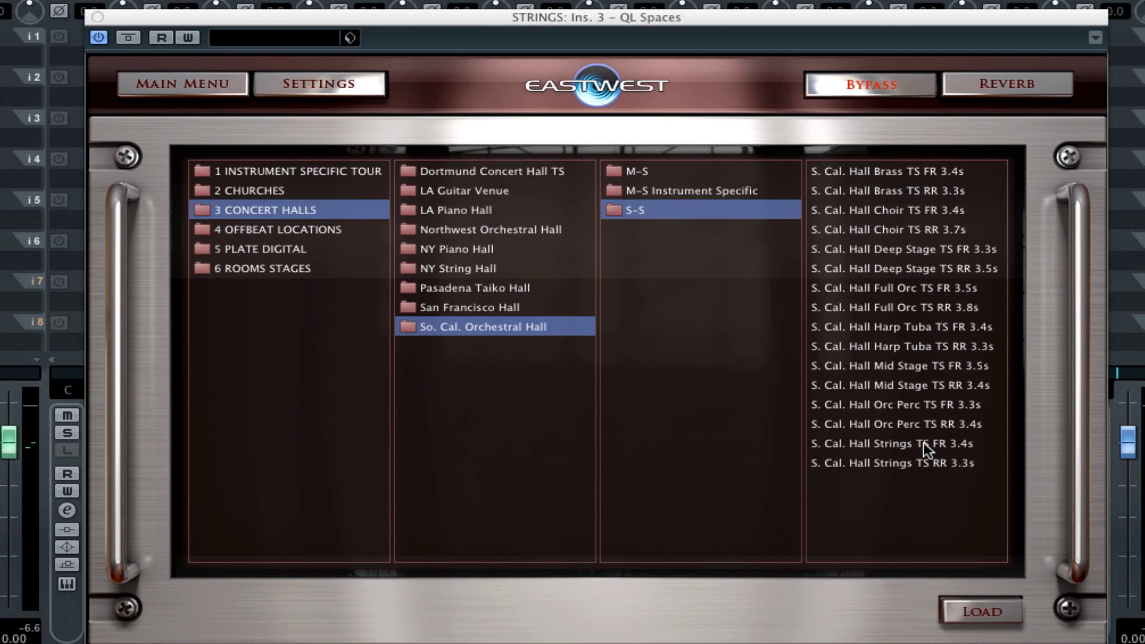
click(885, 446)
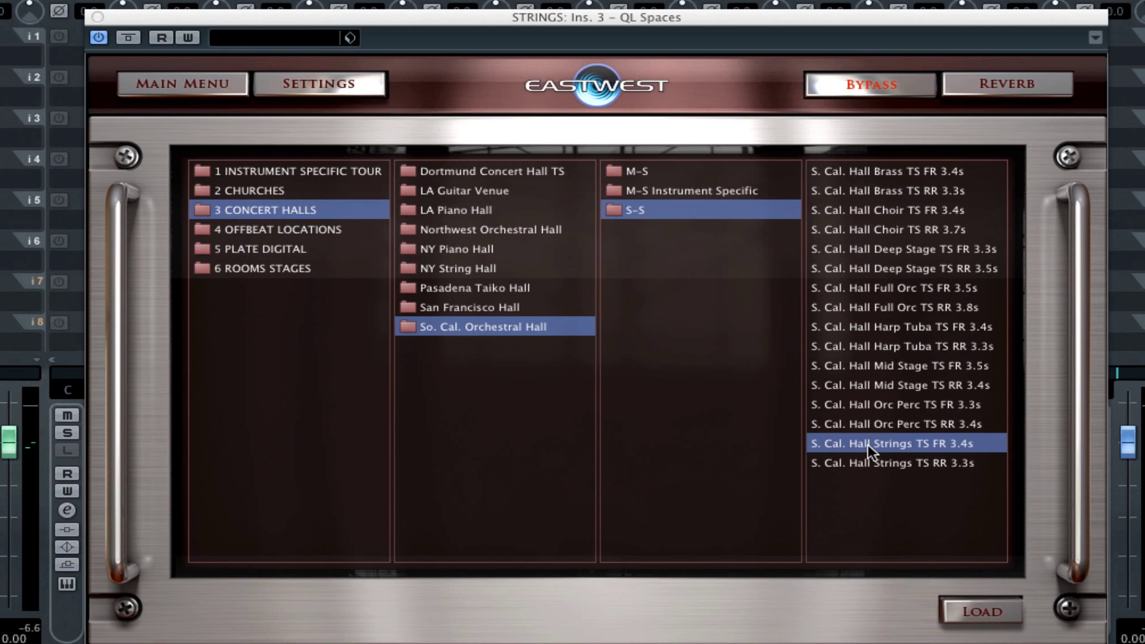
double_click(868, 445)
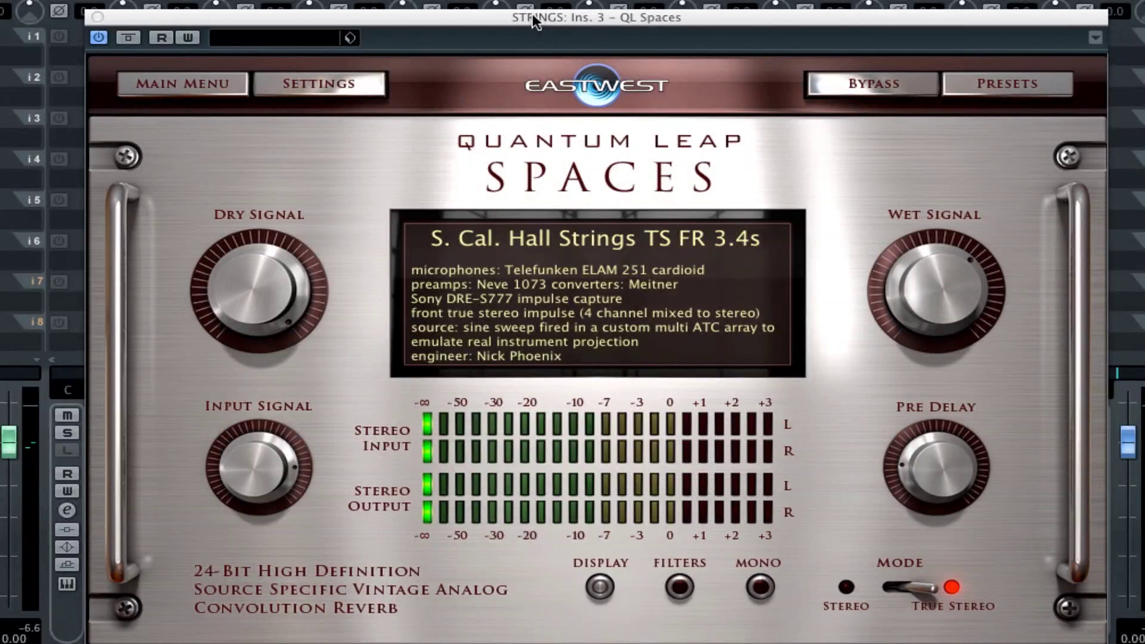
Step: Lower the wet signal of the STRINGS reverb and select the SYM1 strings stac track to audition it
drag(533, 16, 628, 9)
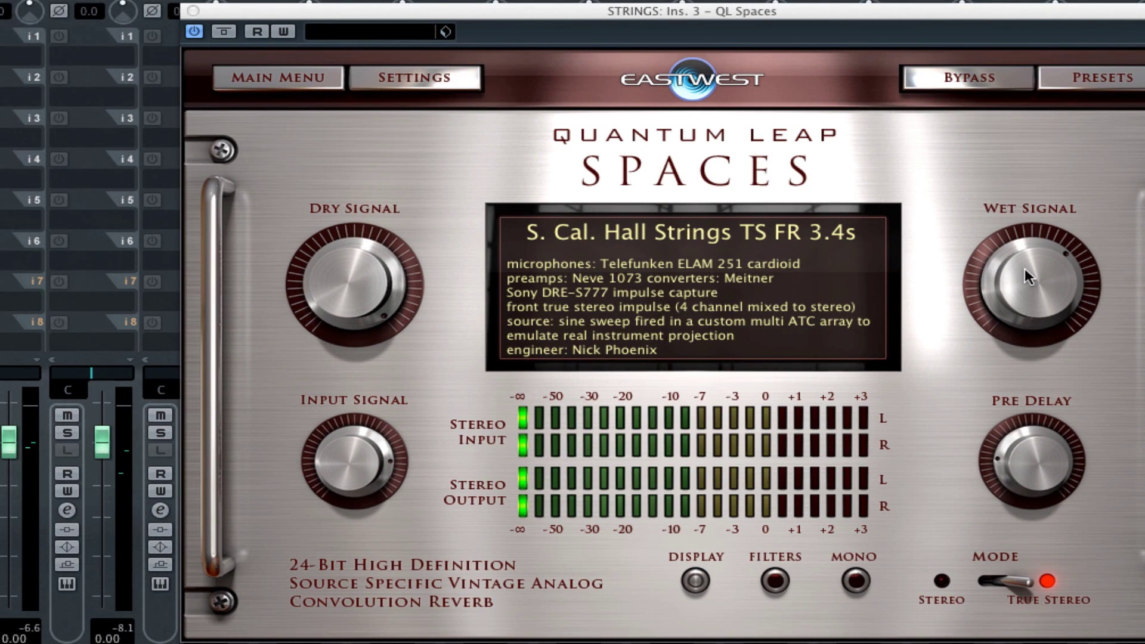
drag(1025, 270, 1022, 342)
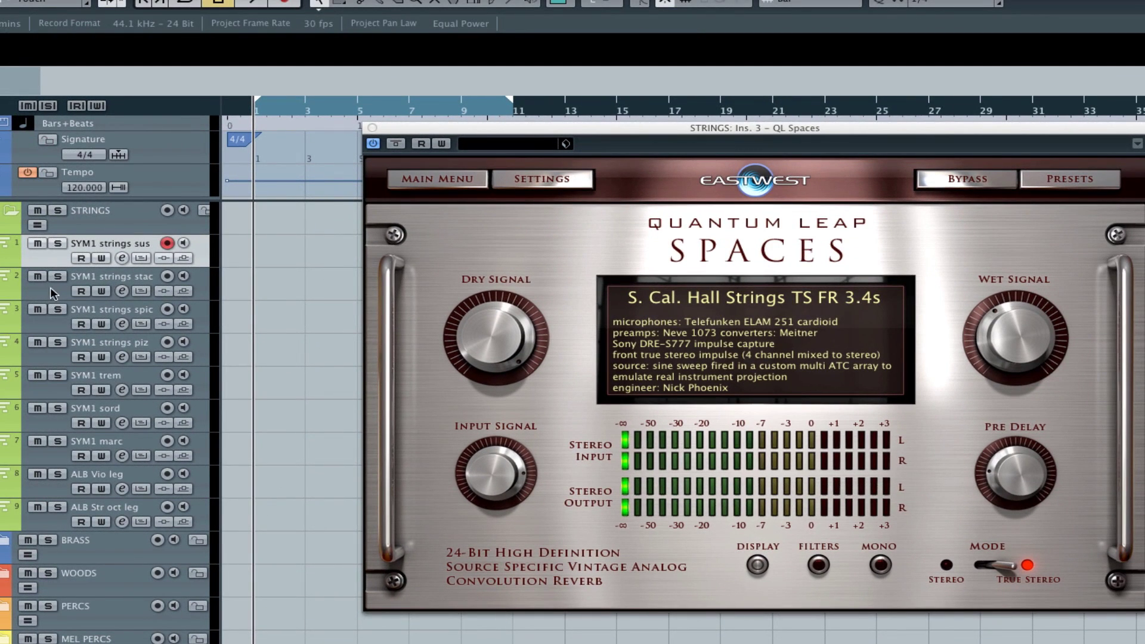
click(50, 287)
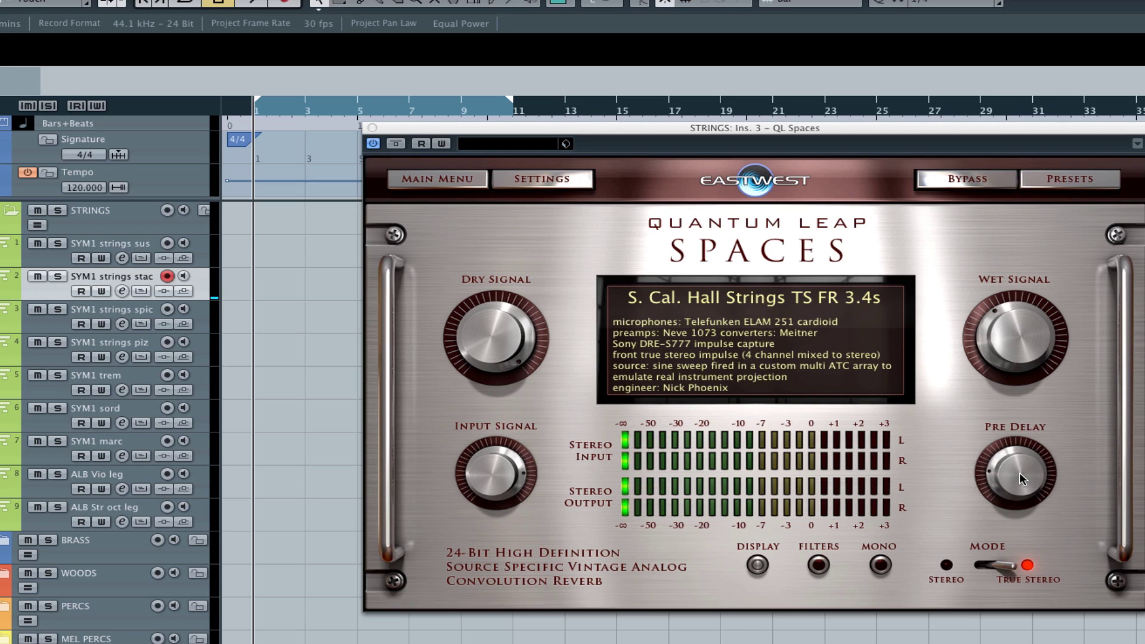
Step: Lengthen the STRINGS reverb's pre-delay and set its wet signal to about -22.8 dBFS
drag(1021, 469, 1018, 399)
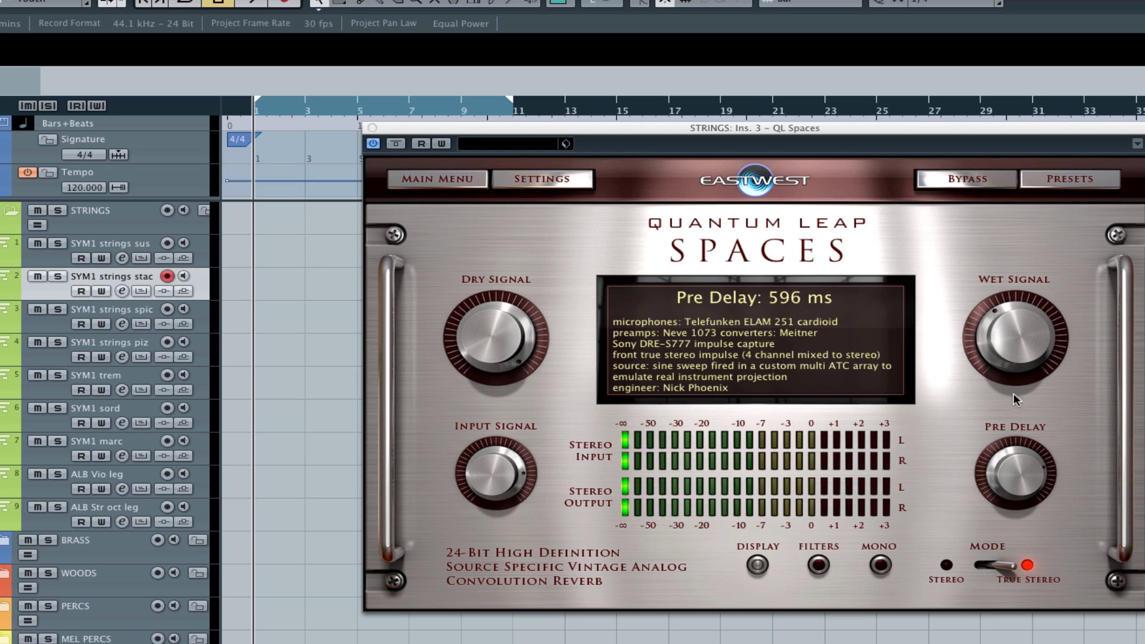
drag(1014, 488, 1021, 454)
drag(1018, 349, 1018, 326)
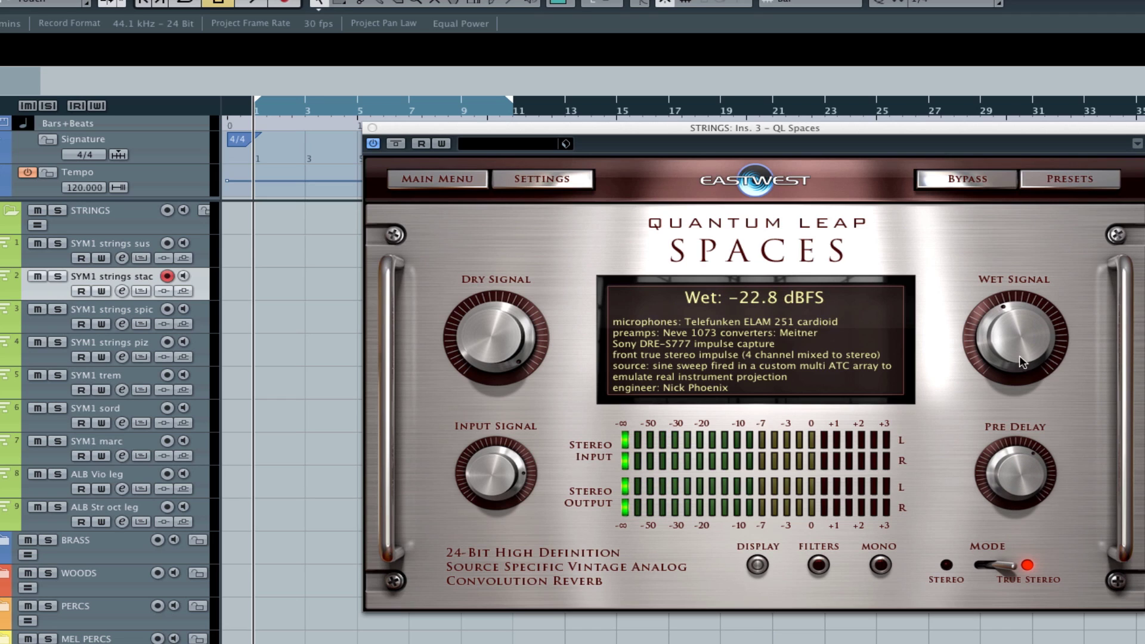
Step: Shorten the pre-delay of the STRINGS reverb and close its plug-in window
click(1015, 466)
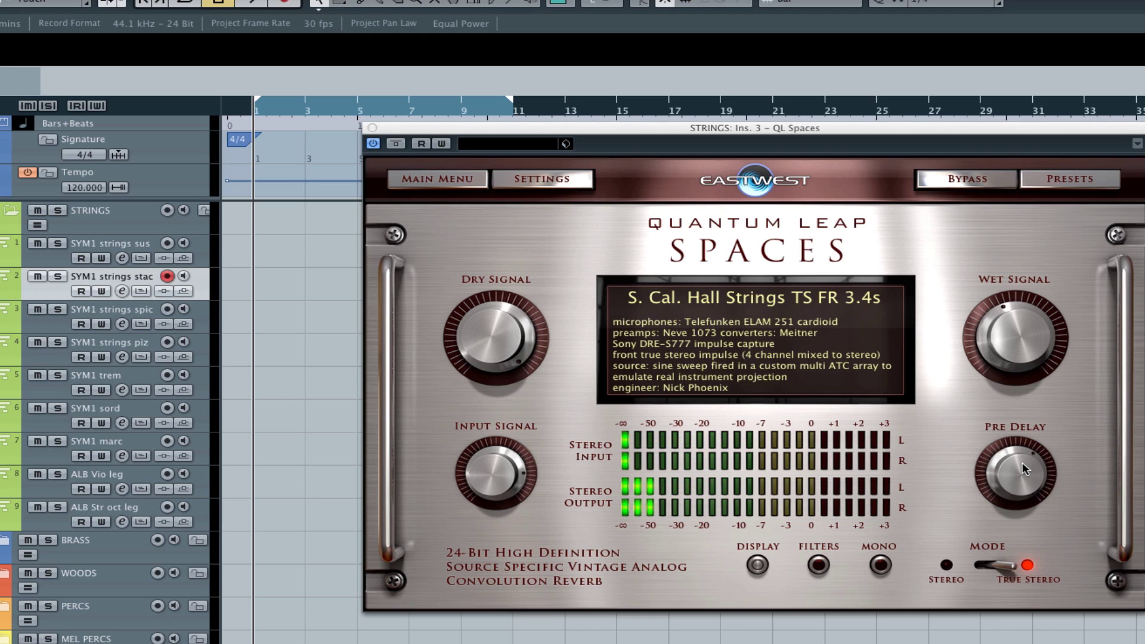
drag(1021, 470, 1026, 530)
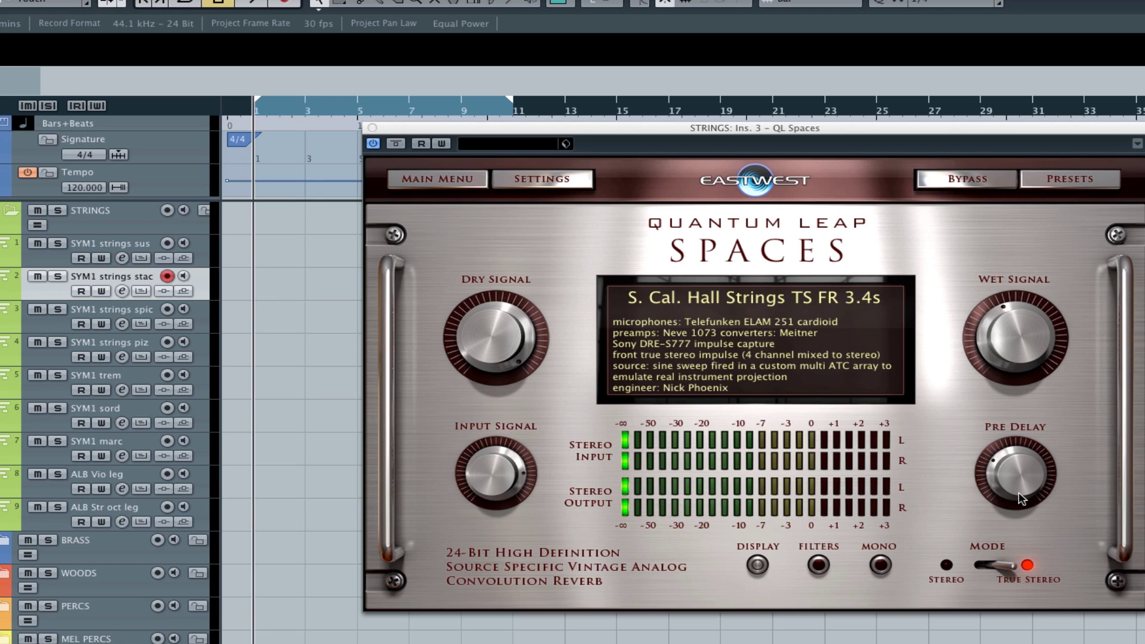
drag(1021, 499, 1023, 486)
drag(784, 132, 771, 146)
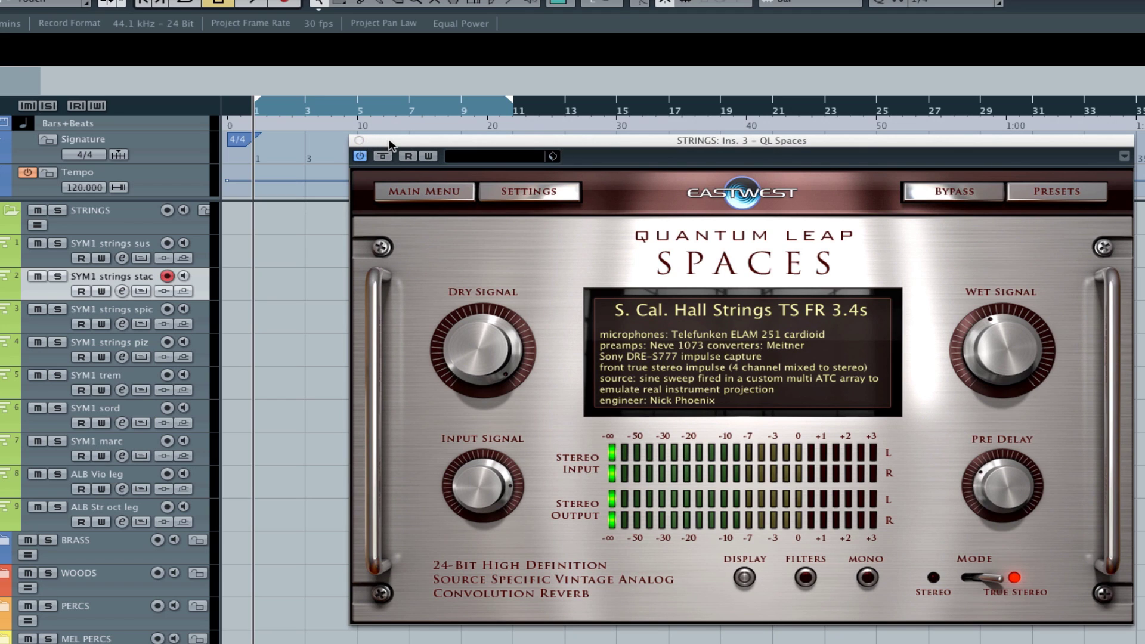
drag(388, 142, 389, 146)
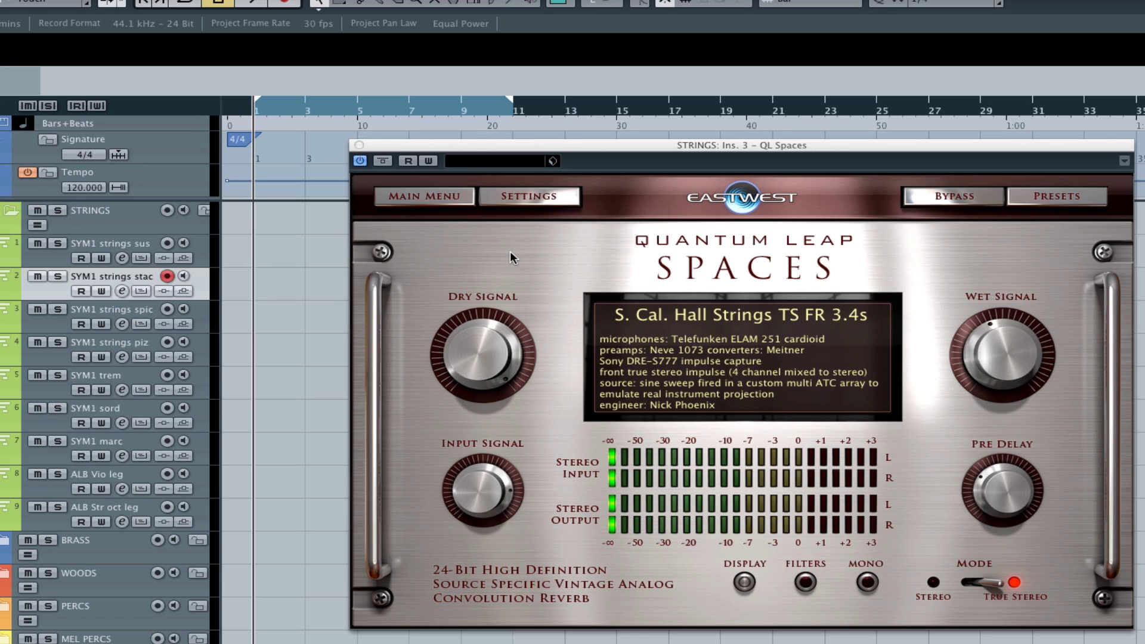
click(359, 144)
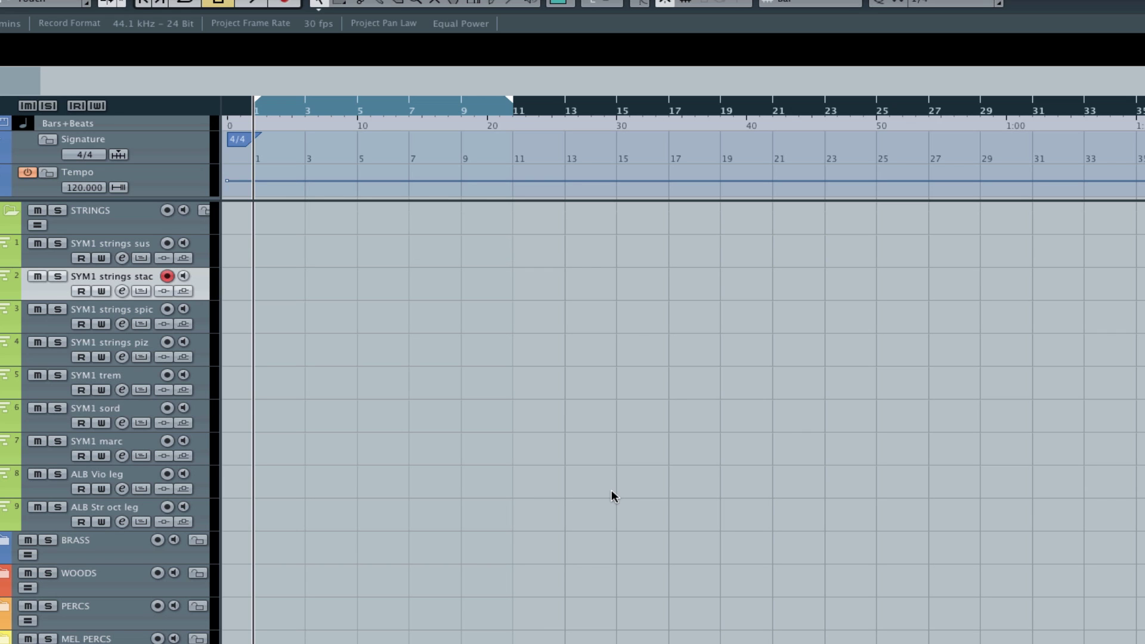
Step: Copy the QL Spaces insert from the STRINGS group to slot 3 of the BRASS group and open the copy's settings
key(F3)
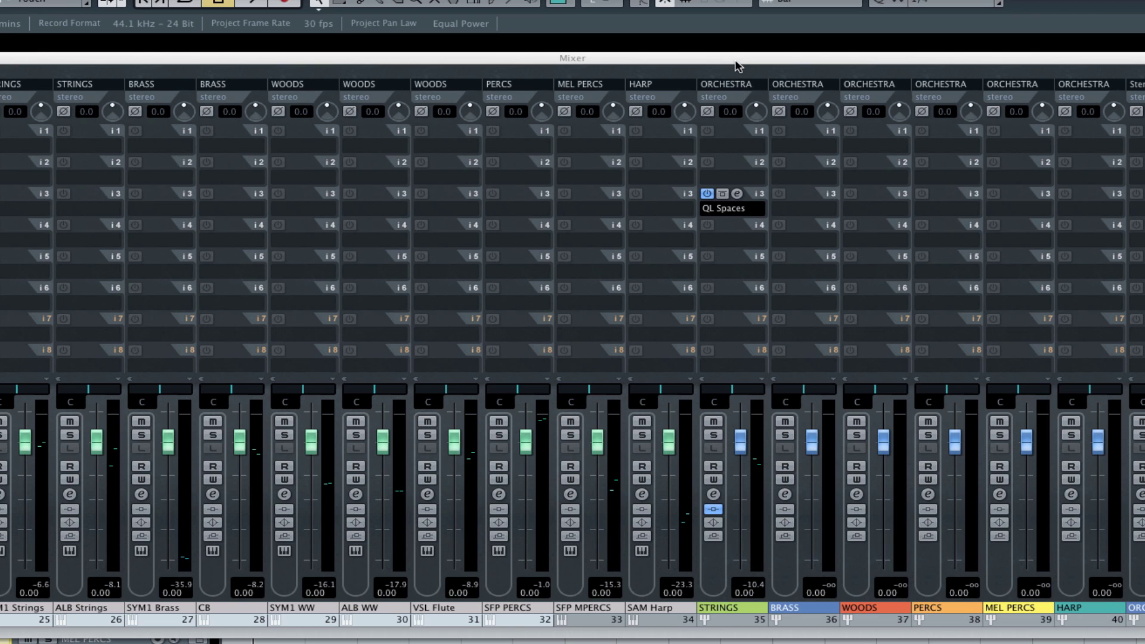
drag(740, 63, 731, 67)
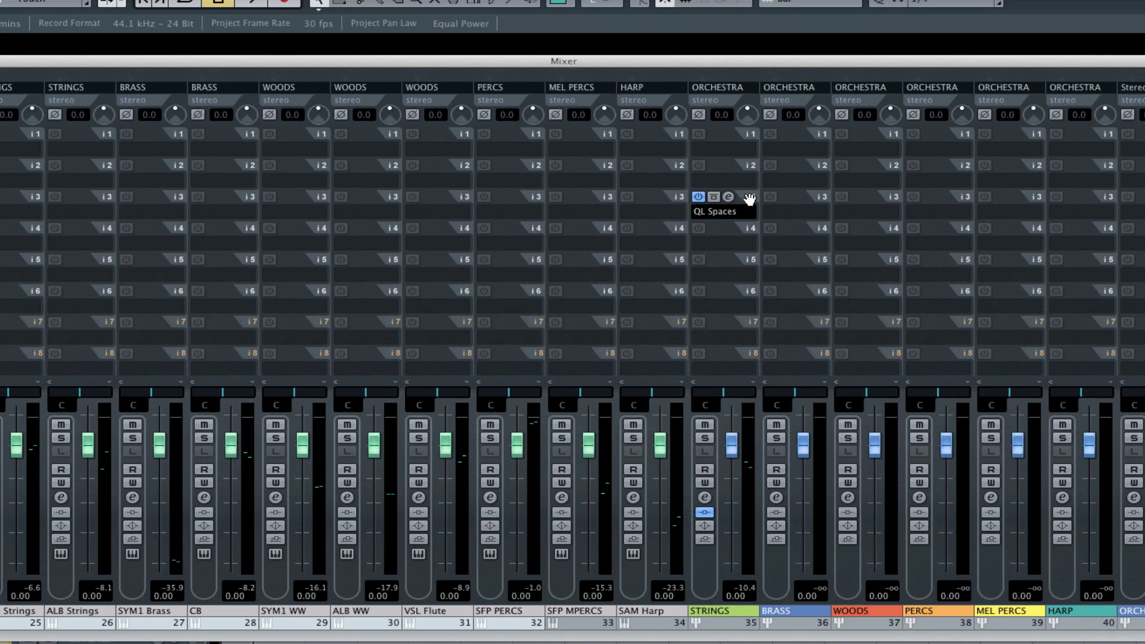
drag(749, 198, 809, 204)
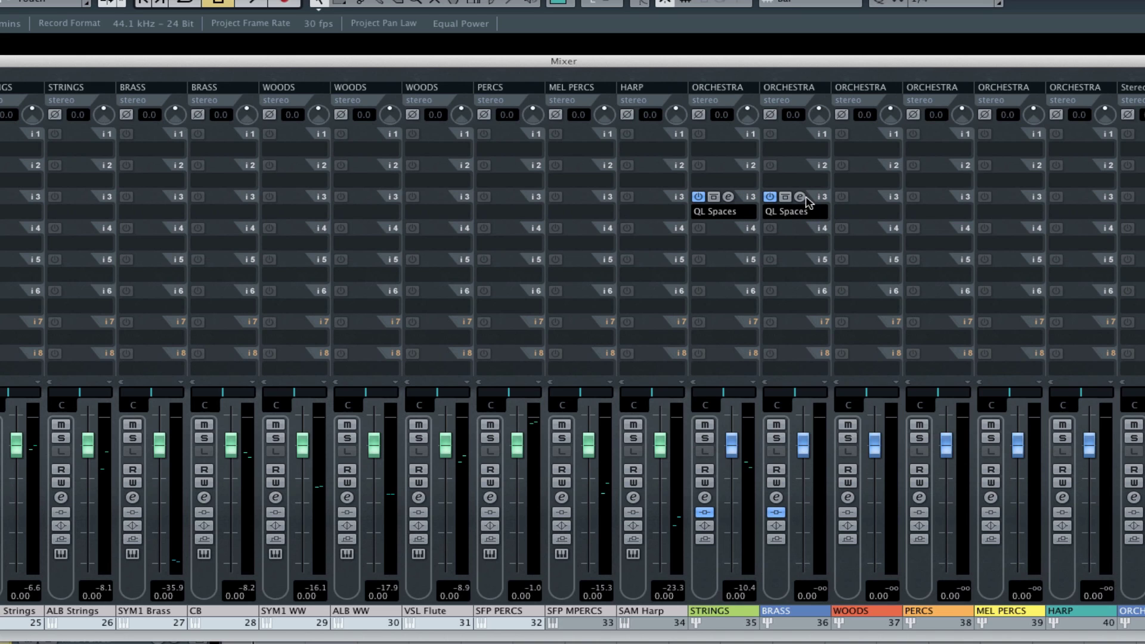
click(800, 197)
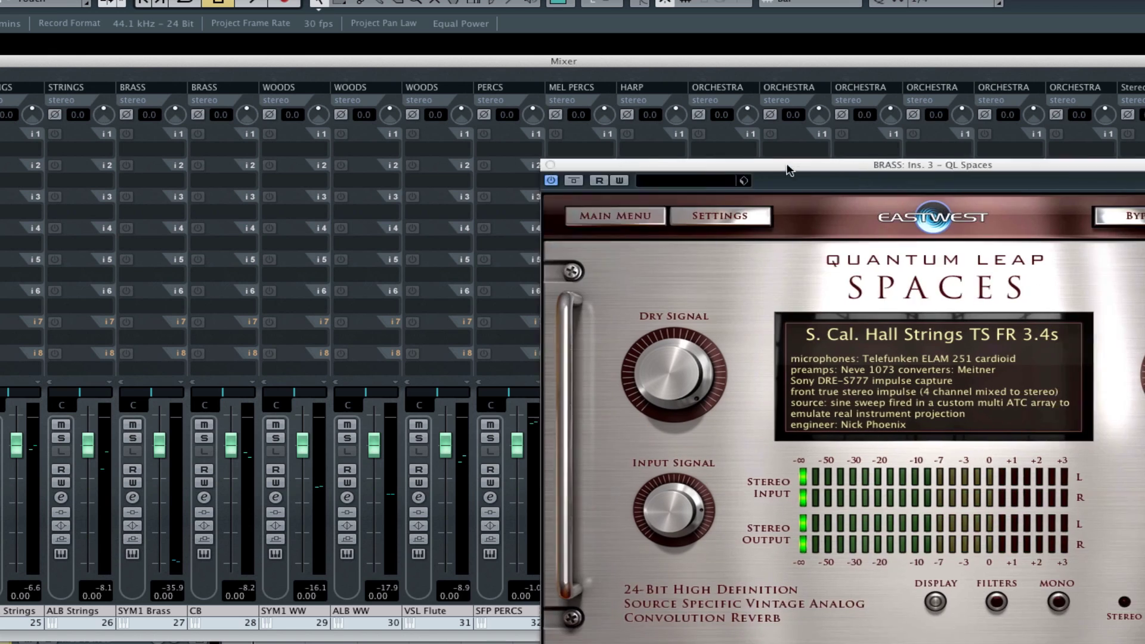
Step: Load the So. Cal. Orchestral Hall S-S preset "S. Cal. Hall Brass TS FR 3.4s" into the BRASS reverb
drag(785, 168, 493, 144)
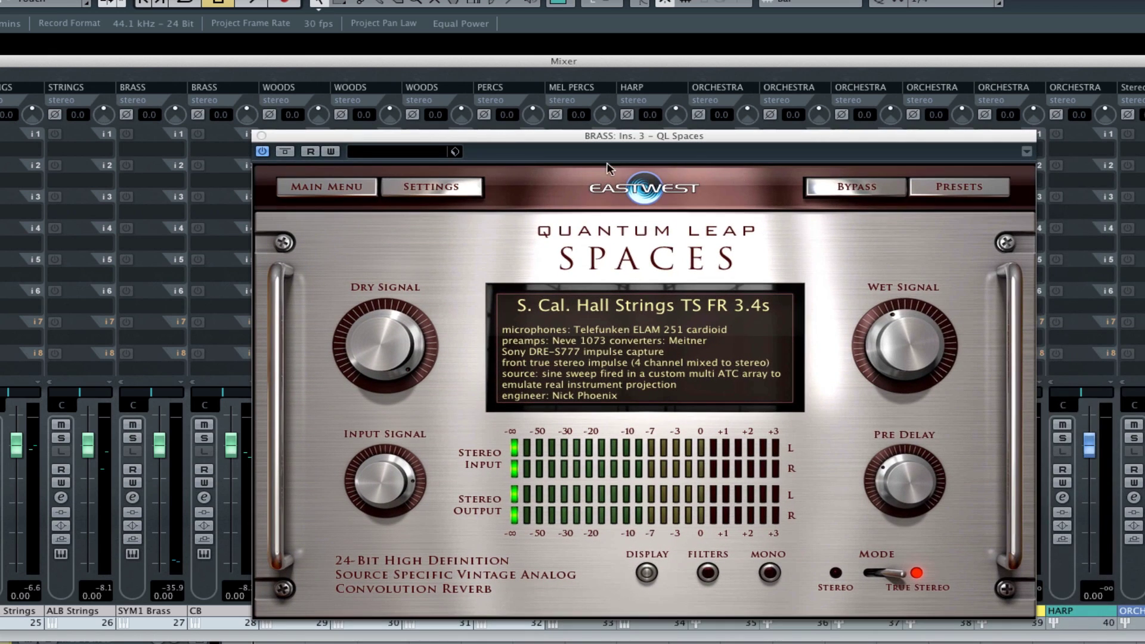
click(939, 186)
click(396, 285)
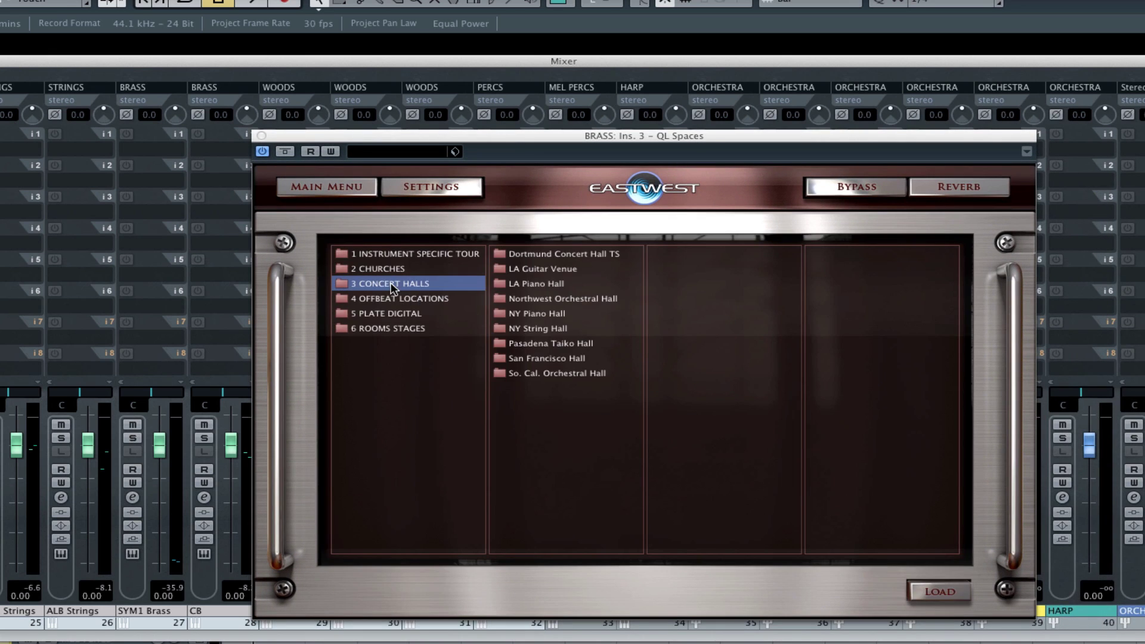
click(553, 374)
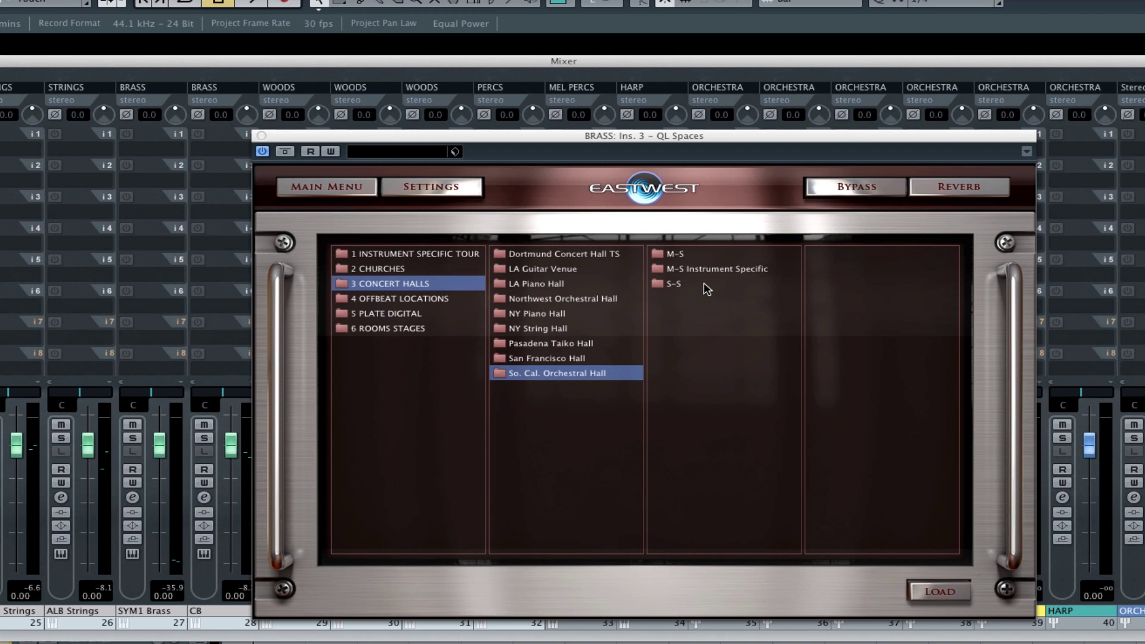
click(672, 285)
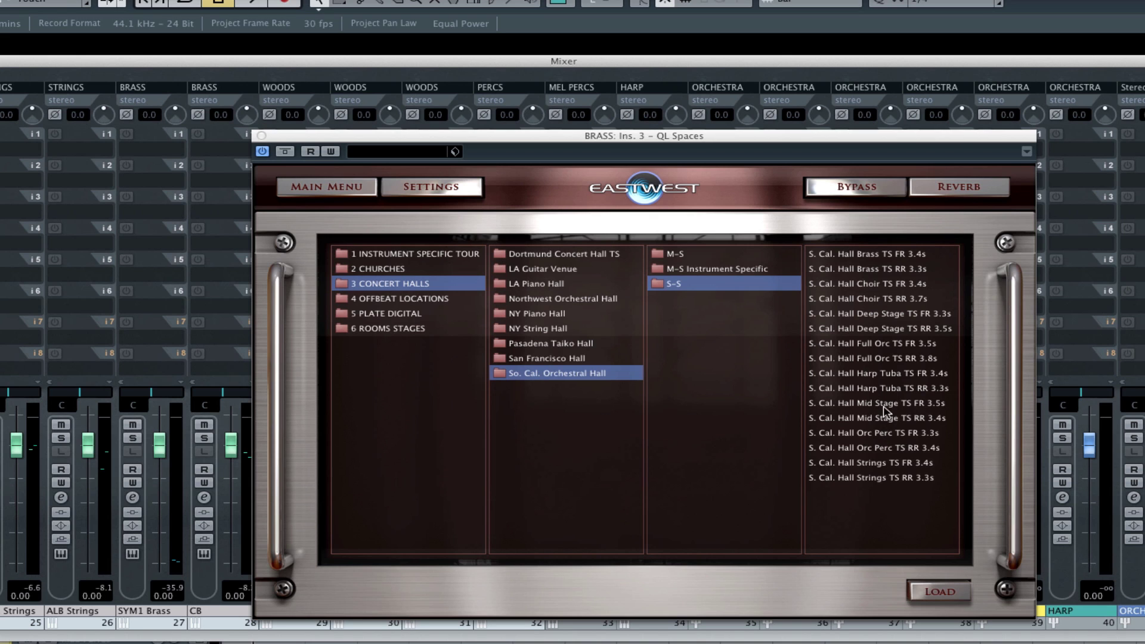
click(877, 255)
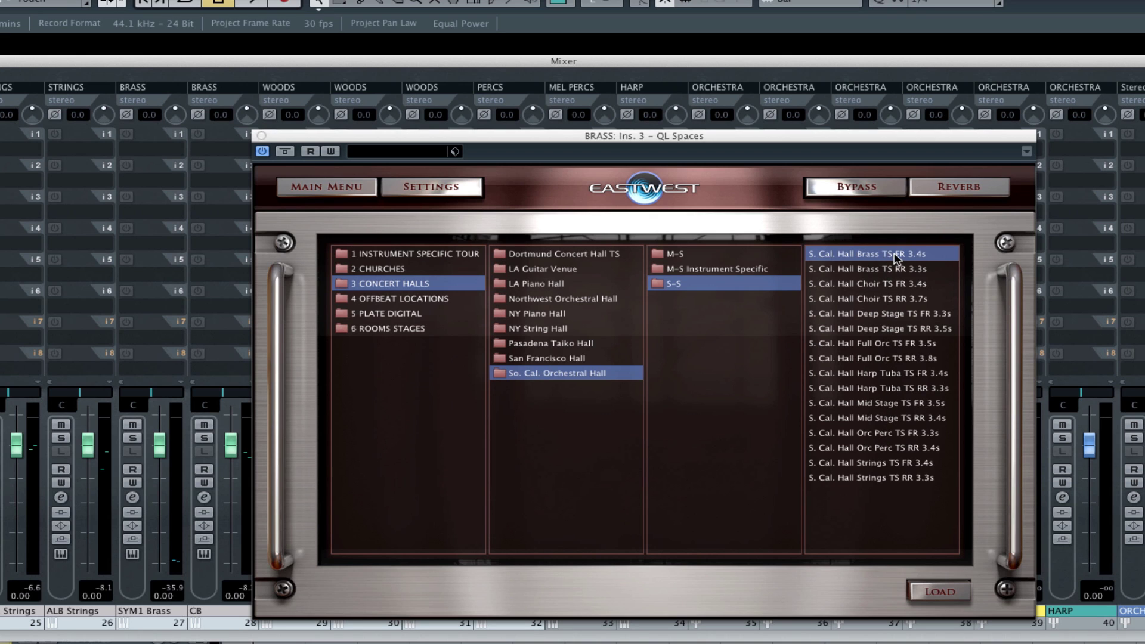
double_click(878, 257)
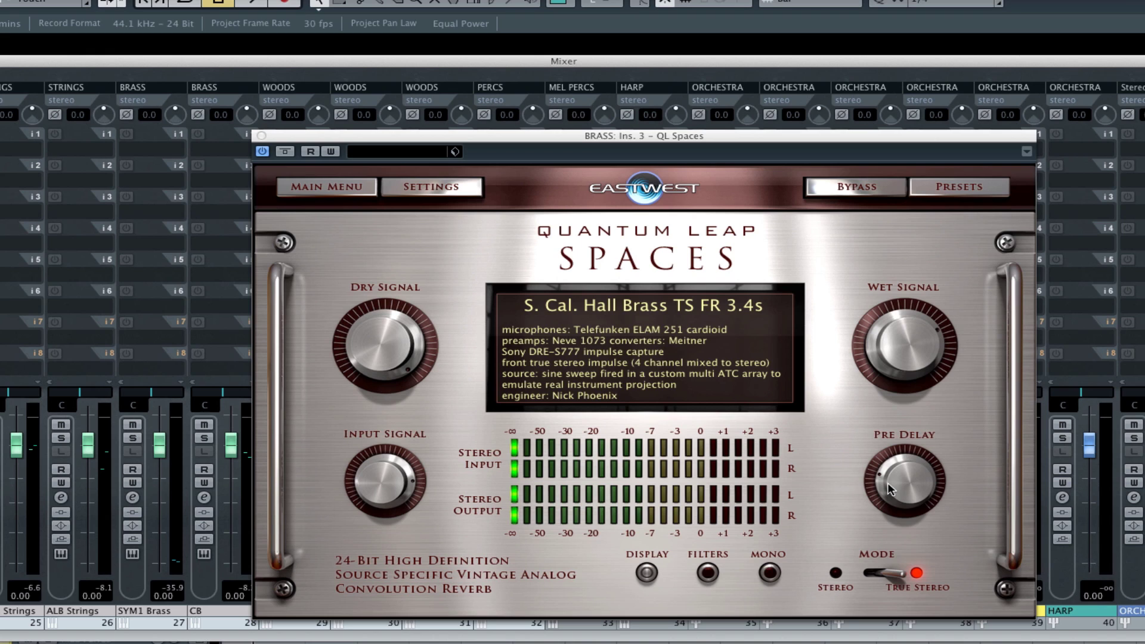
Step: Set the BRASS reverb's pre-delay to 45 ms and its wet signal to about -16.8 dBFS, then close its window
mouse_move(889, 485)
mouse_down()
mouse_move(894, 475)
mouse_move(903, 491)
mouse_up()
drag(903, 475, 909, 481)
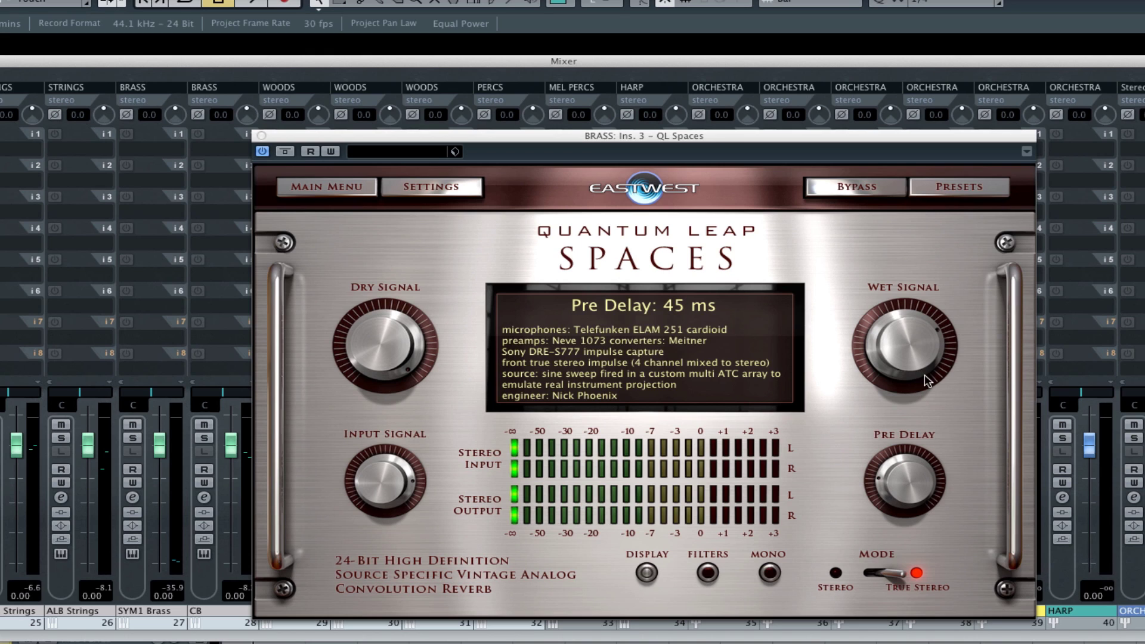
click(901, 354)
drag(902, 354, 903, 374)
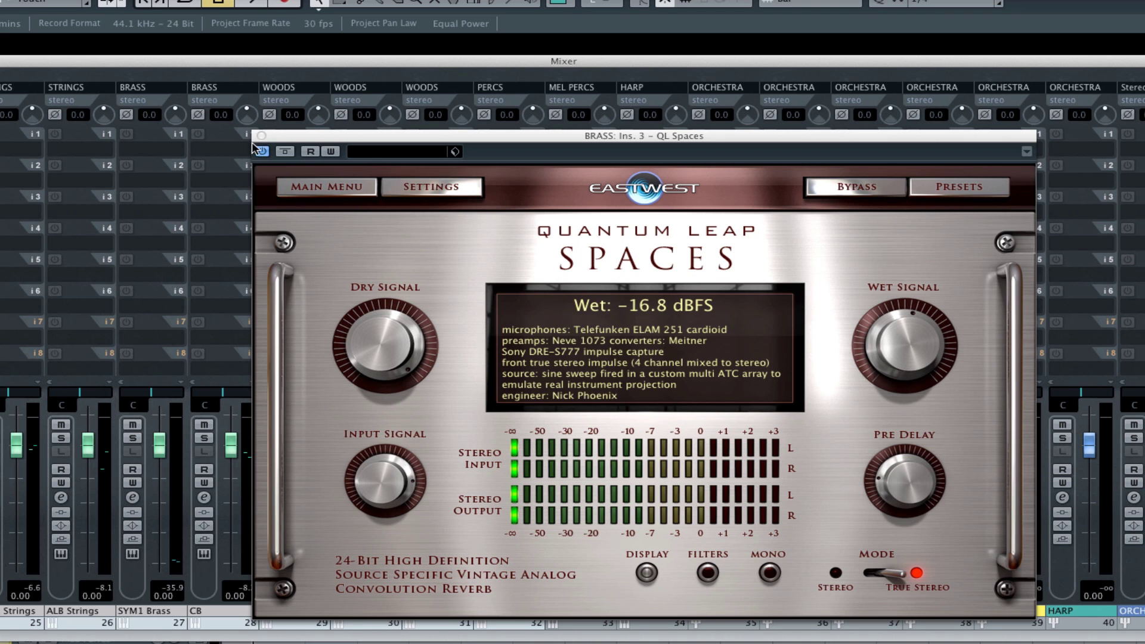
click(261, 136)
Step: Reopen the STRINGS reverb, set its wet signal to about -21.9 dBFS and close it
click(728, 196)
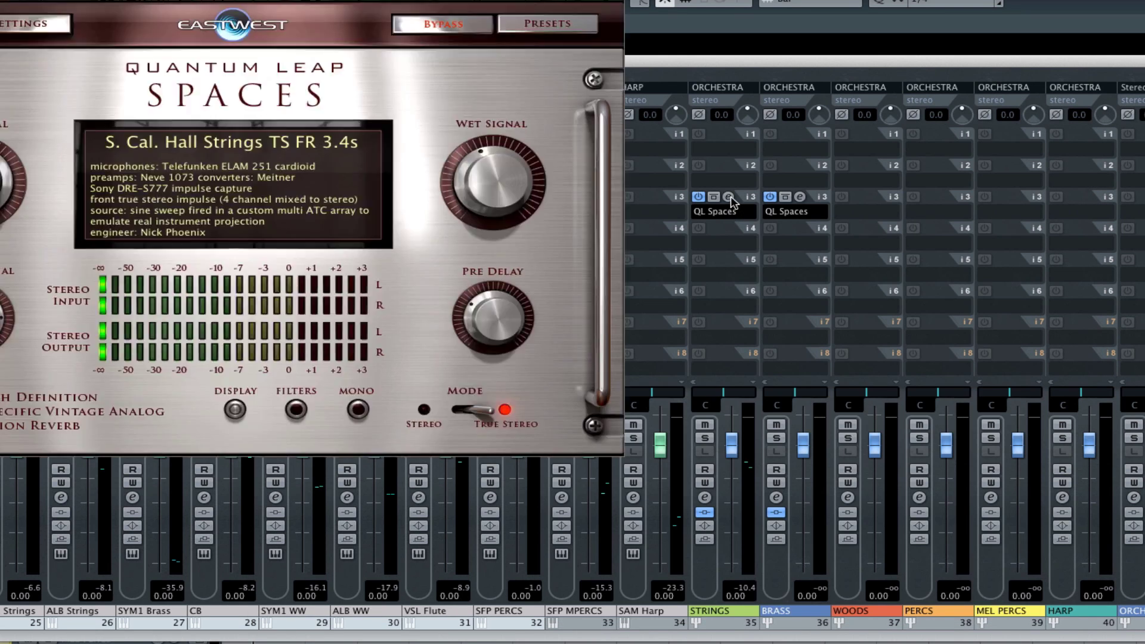
mouse_move(1000, 348)
drag(996, 348, 996, 341)
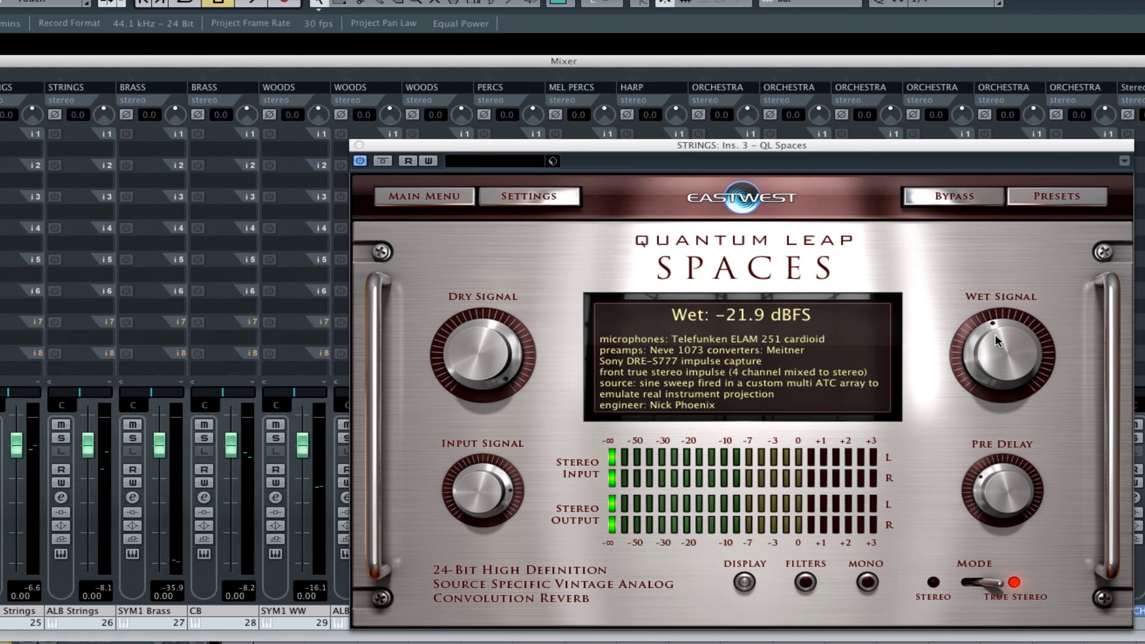
click(359, 145)
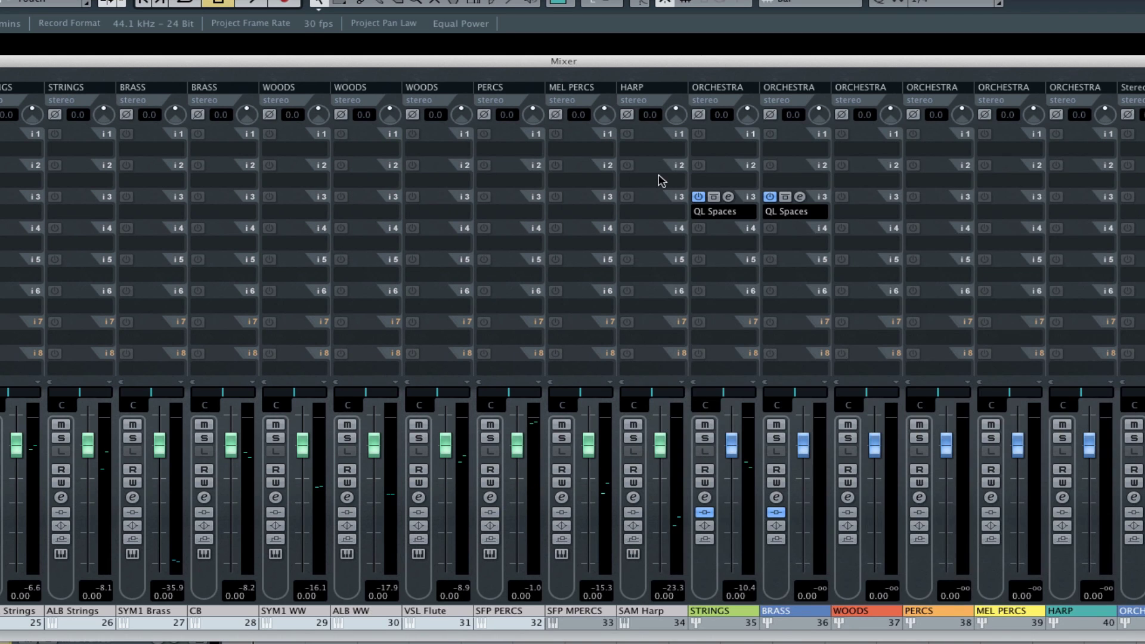
Step: Reopen the BRASS reverb, lower its wet signal and close the plug-in window
click(800, 197)
drag(918, 331, 893, 339)
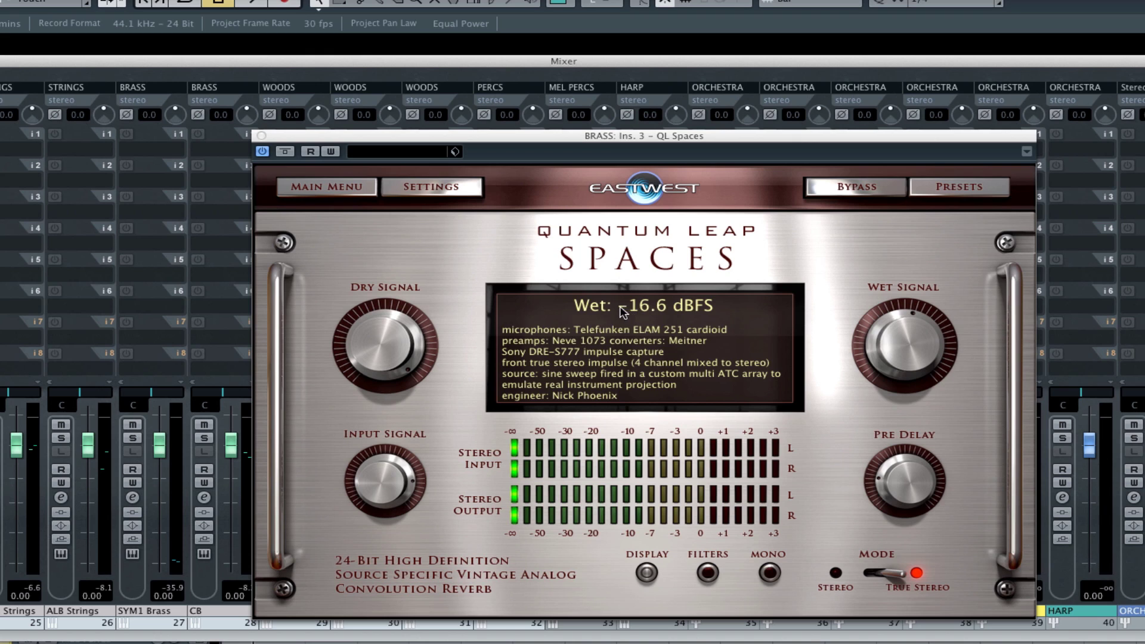
drag(915, 344, 893, 345)
click(263, 136)
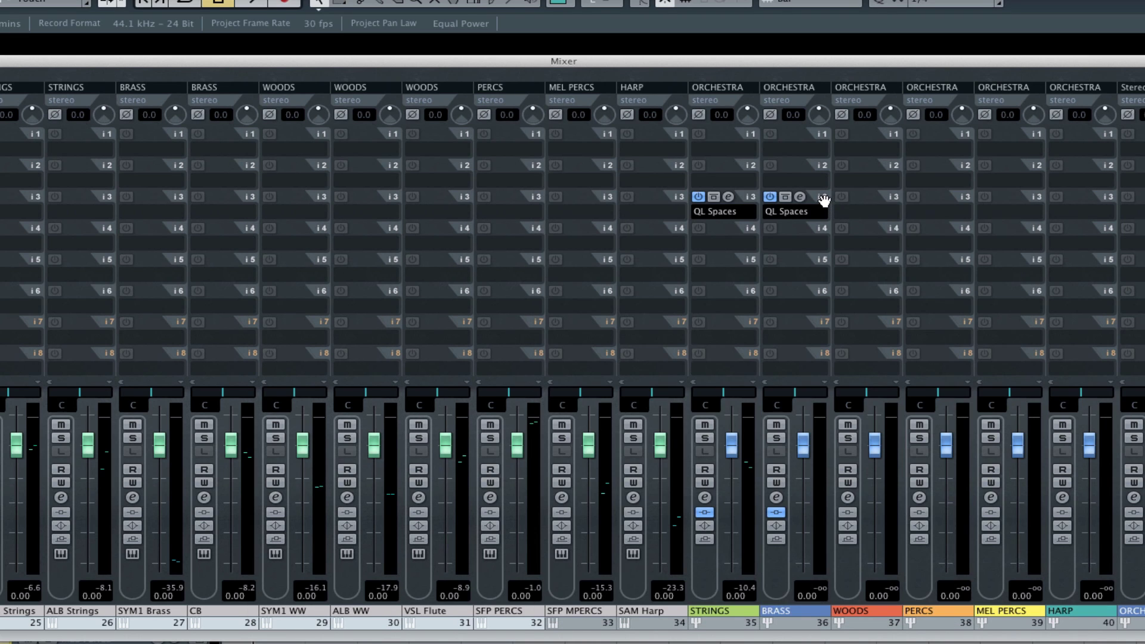
Step: Copy the QL Spaces insert from the BRASS group to slot 3 of the WOODS group and adjust the copy's pre-delay
drag(824, 199, 881, 203)
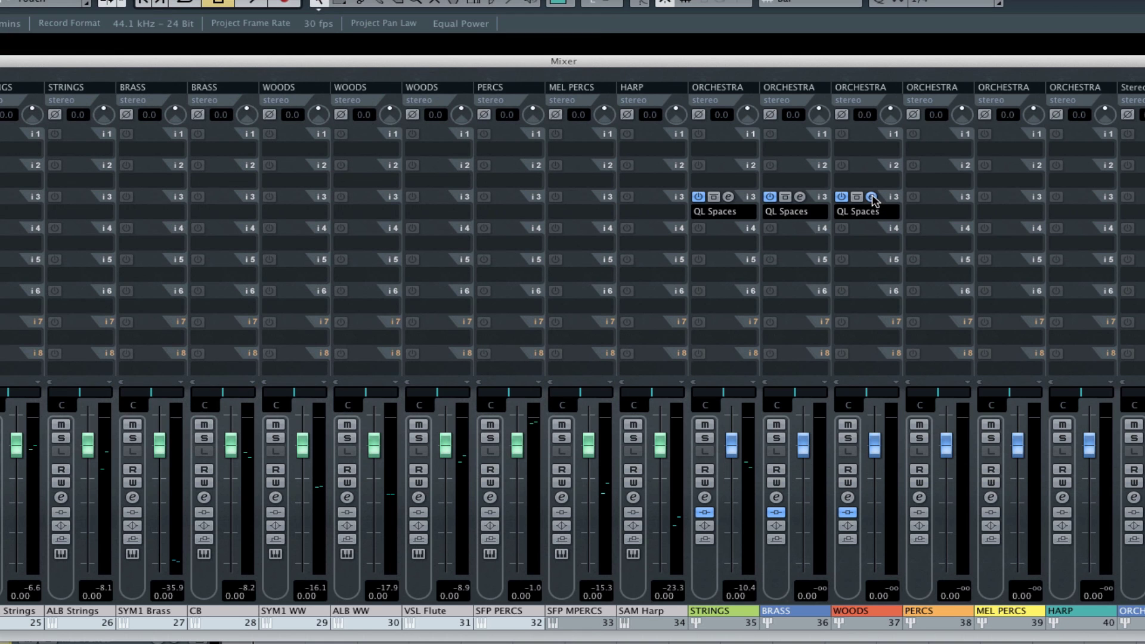
click(871, 197)
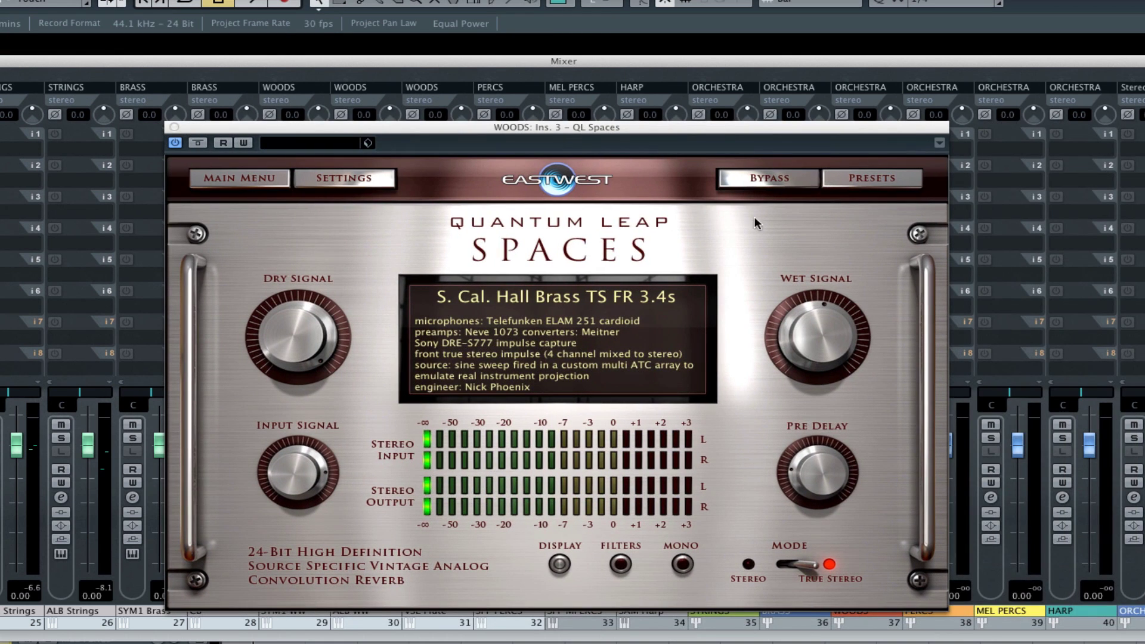
click(892, 179)
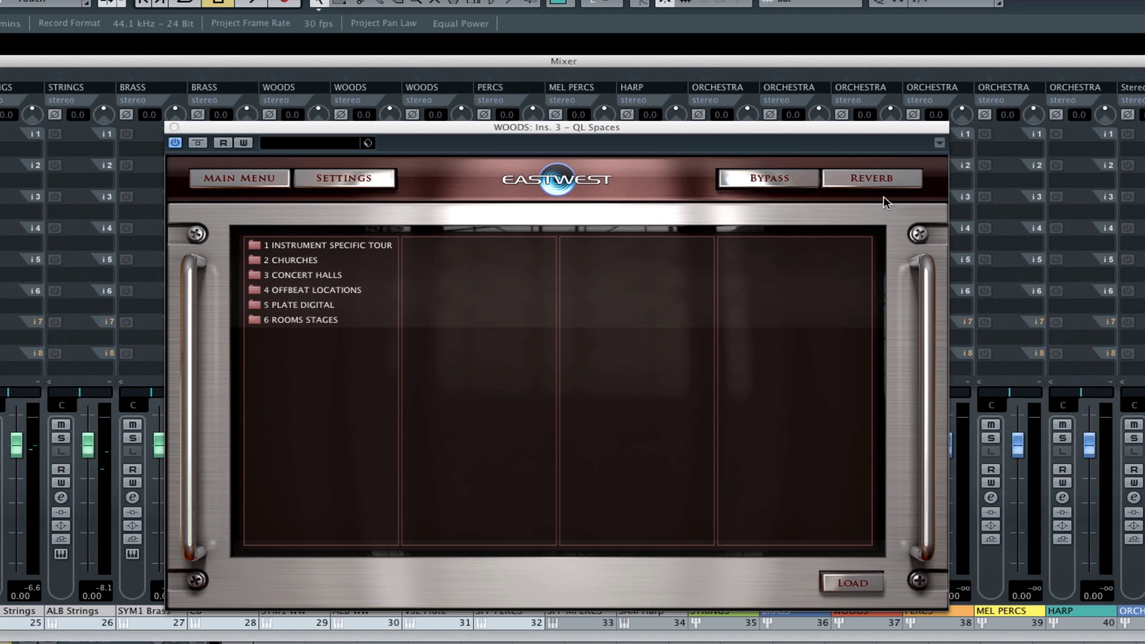
click(871, 179)
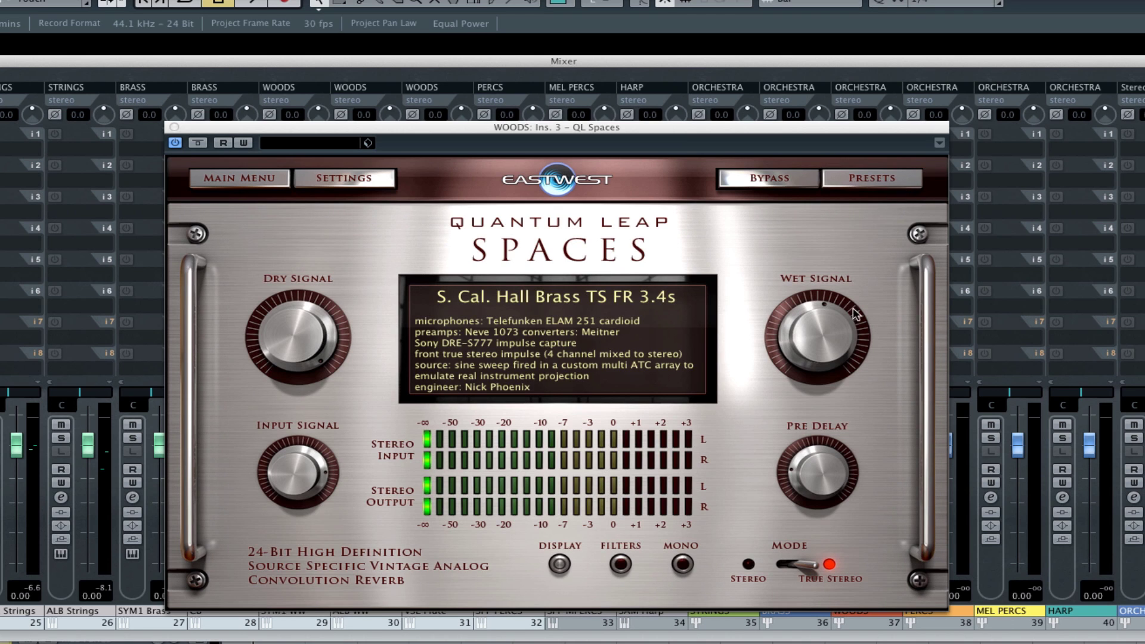
mouse_move(820, 446)
mouse_down()
mouse_move(818, 467)
mouse_move(819, 458)
mouse_up()
click(174, 127)
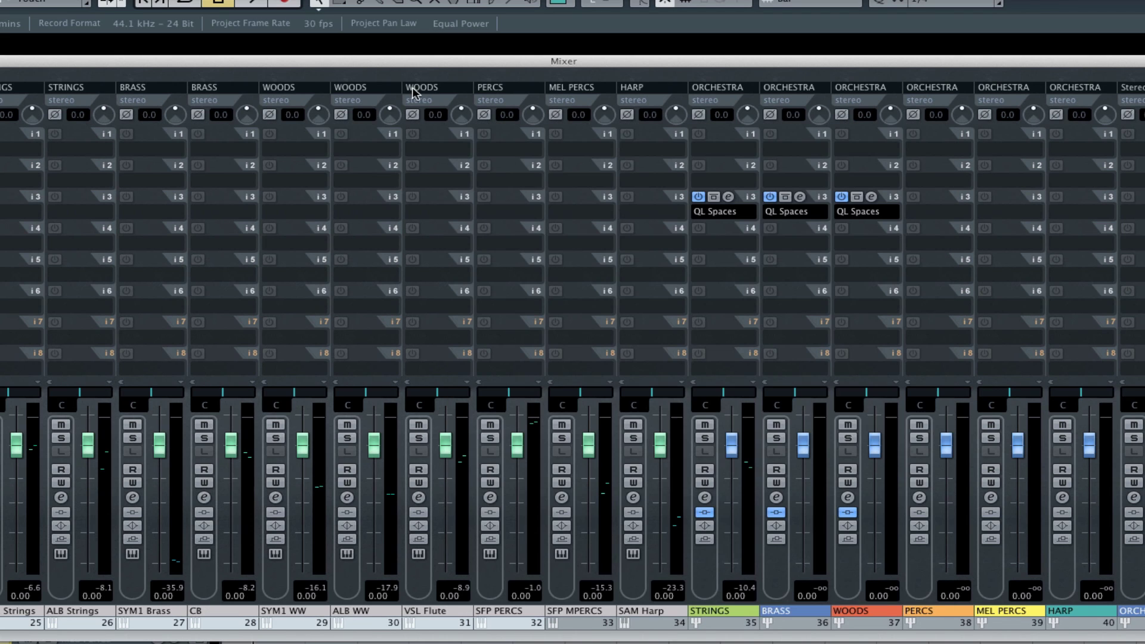
Step: Move the mixer off the track list, collapse the STRINGS folder and select the VSL Flute leg track in the WOODS folder
drag(365, 59, 370, 61)
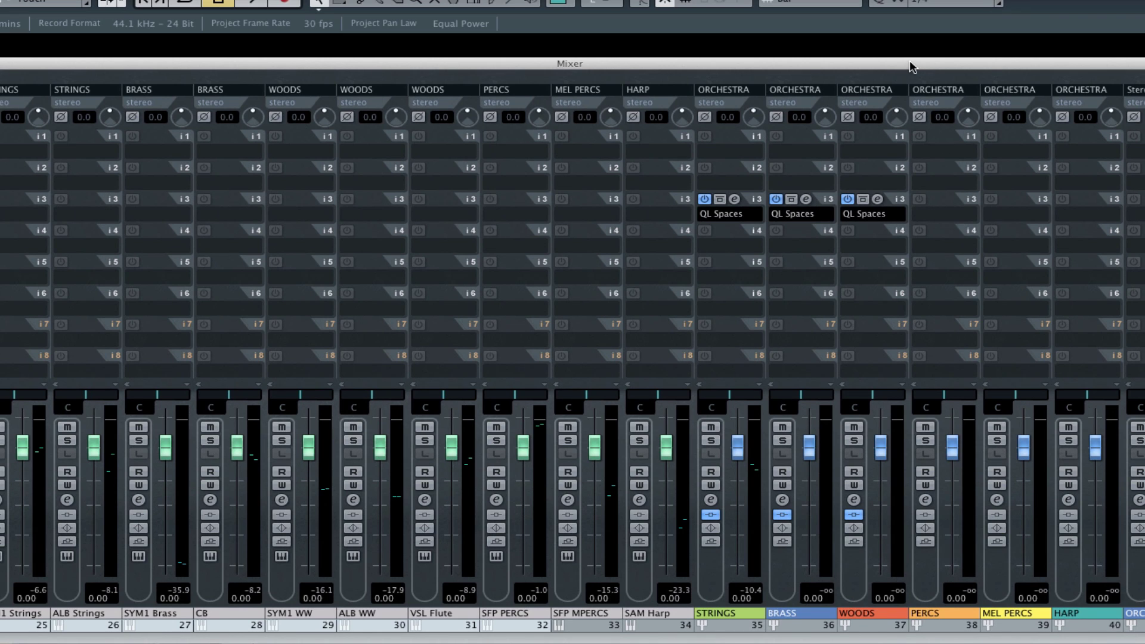
drag(907, 65, 833, 62)
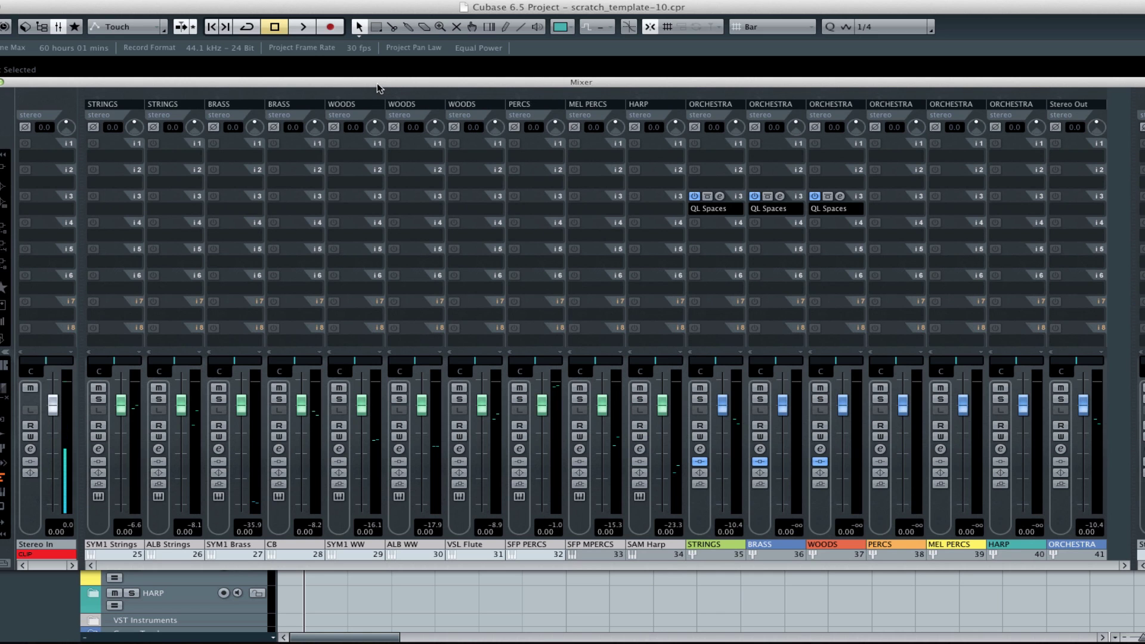
drag(377, 84, 673, 78)
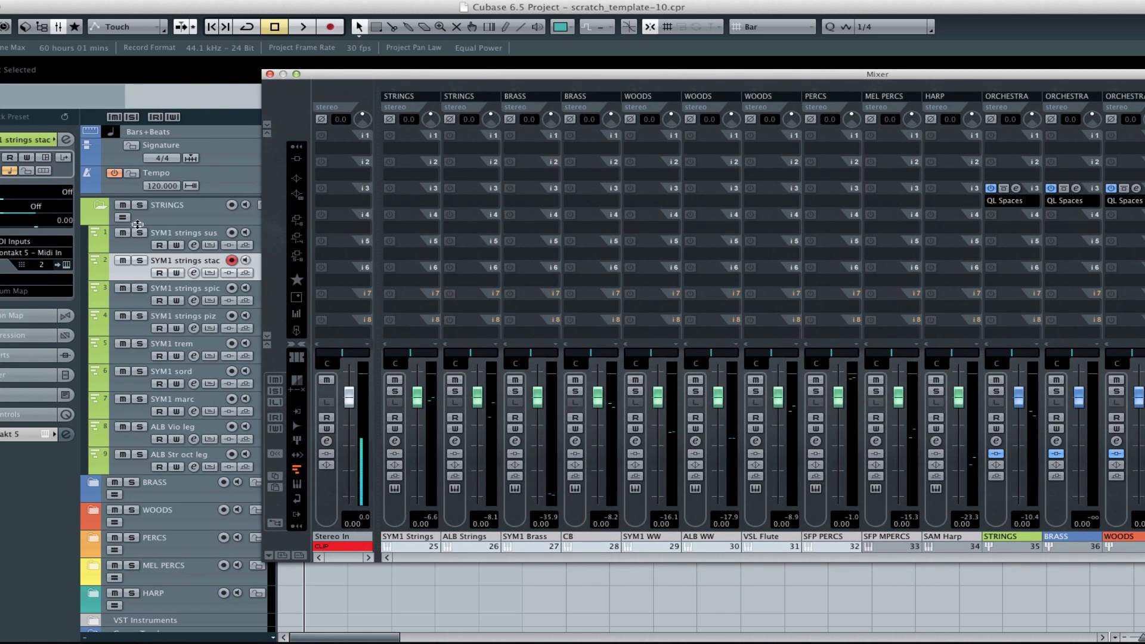
click(148, 224)
click(101, 207)
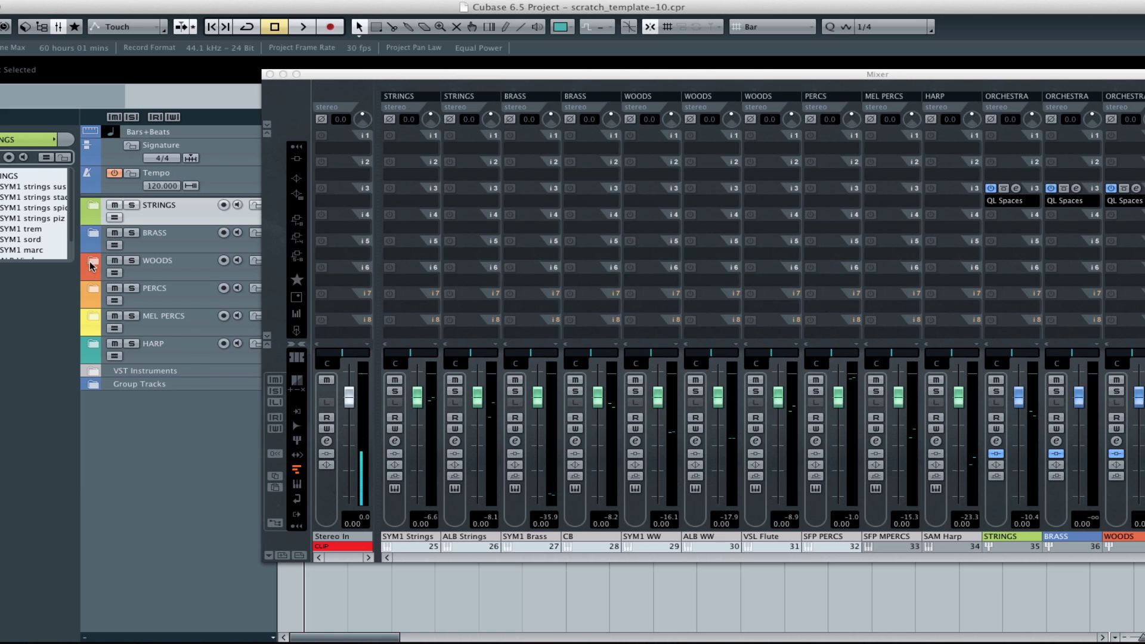
click(94, 261)
click(131, 384)
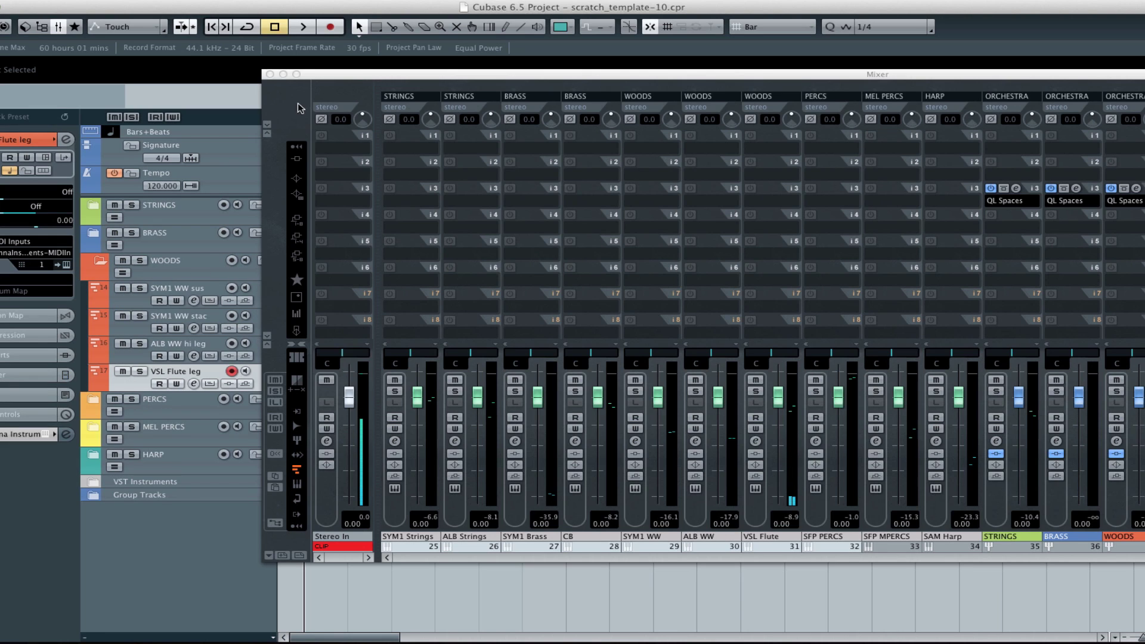
Step: Copy the QL Spaces insert from the STRINGS group to slot 3 of the VSL Flute channel and check the copy's settings
drag(790, 77, 626, 83)
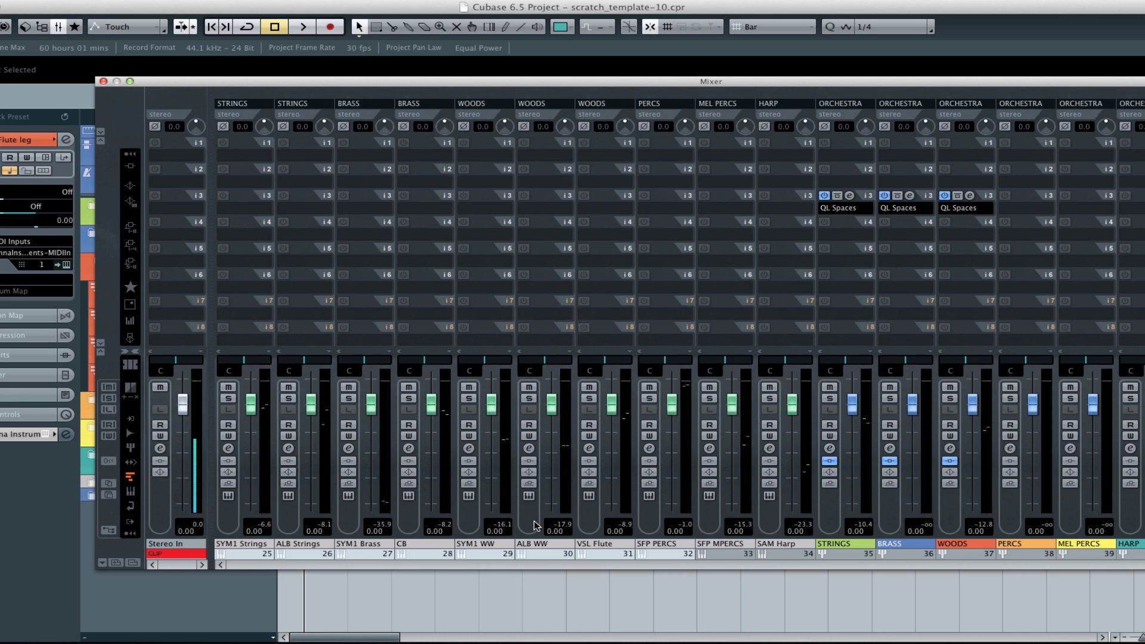
click(591, 521)
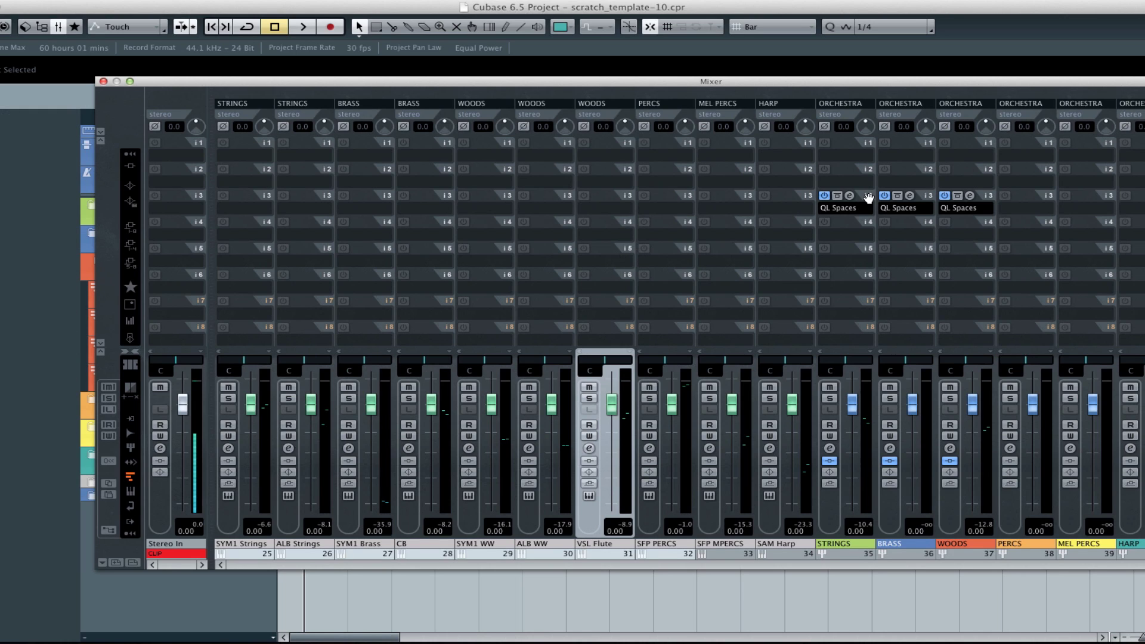
drag(868, 199, 623, 202)
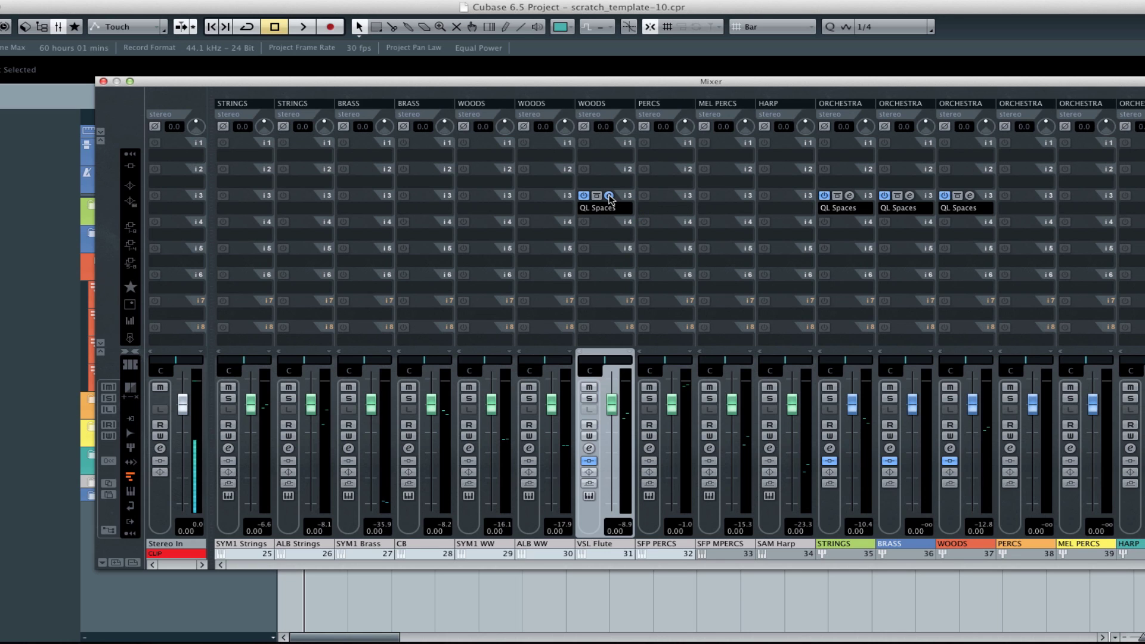
click(608, 196)
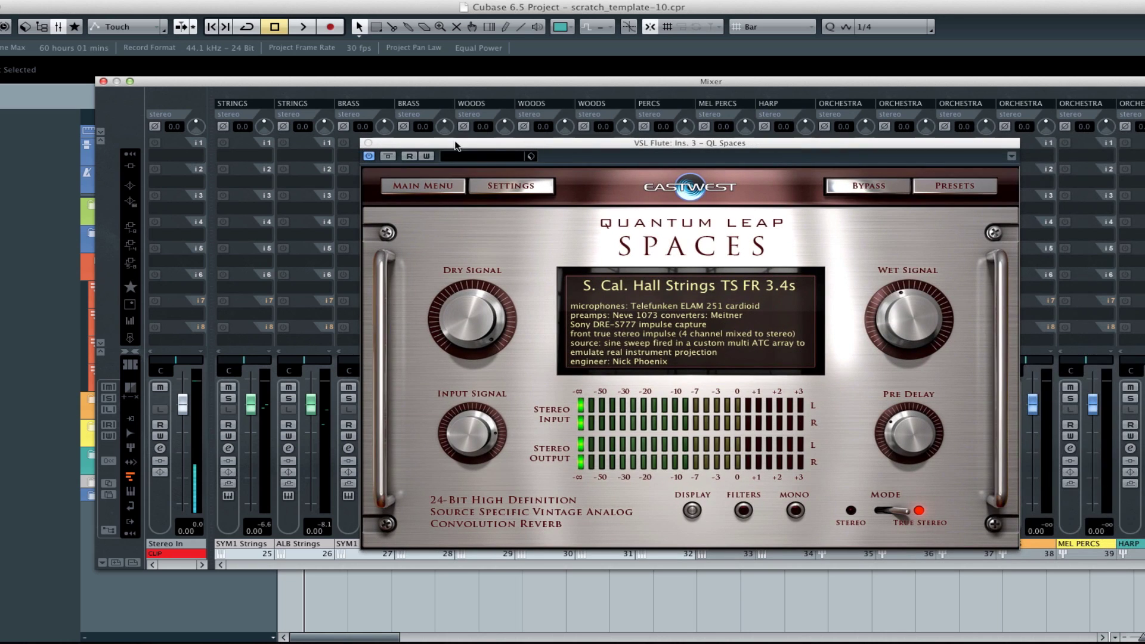
click(368, 144)
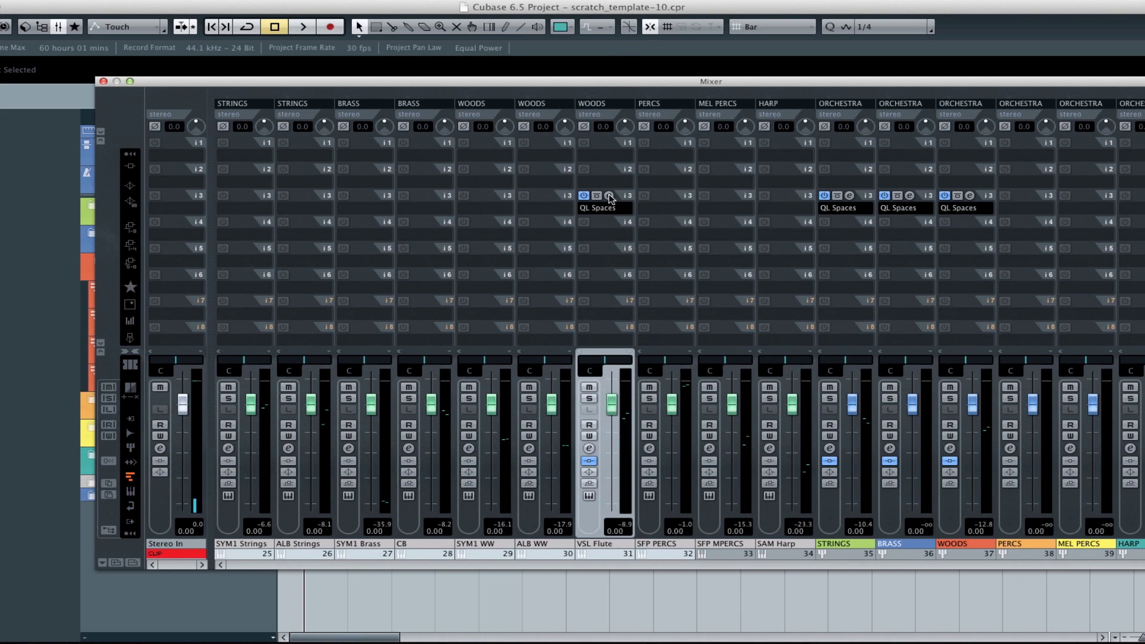
Step: Load the concert hall preset "San Francisco Hall TS FR 3.4s" into the VSL Flute reverb
click(608, 195)
drag(912, 145, 792, 145)
click(852, 179)
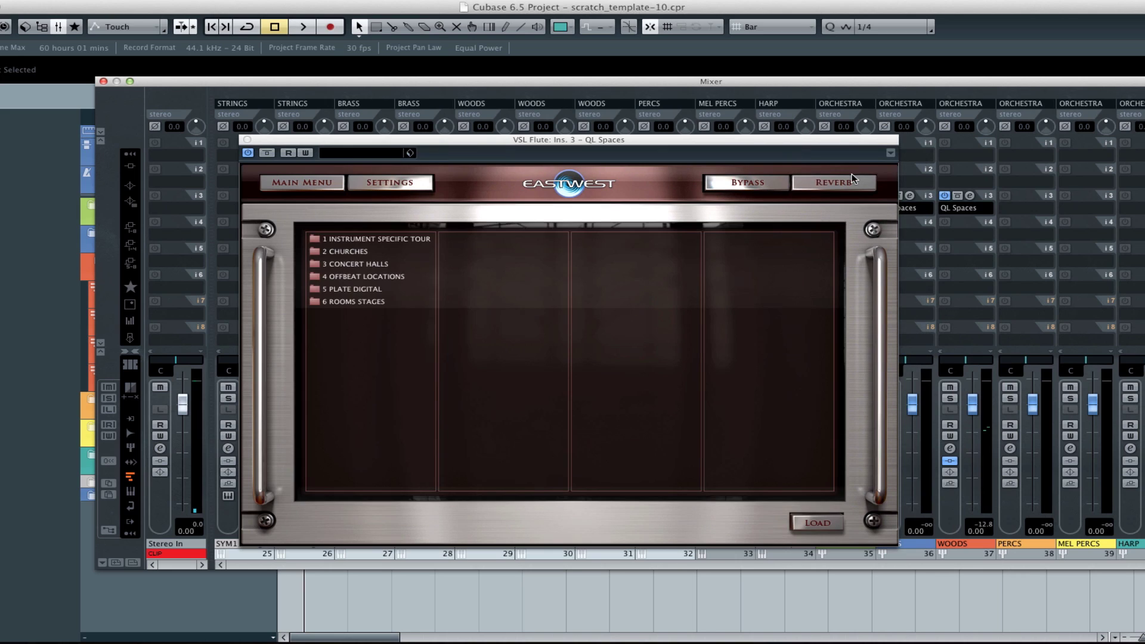
click(357, 264)
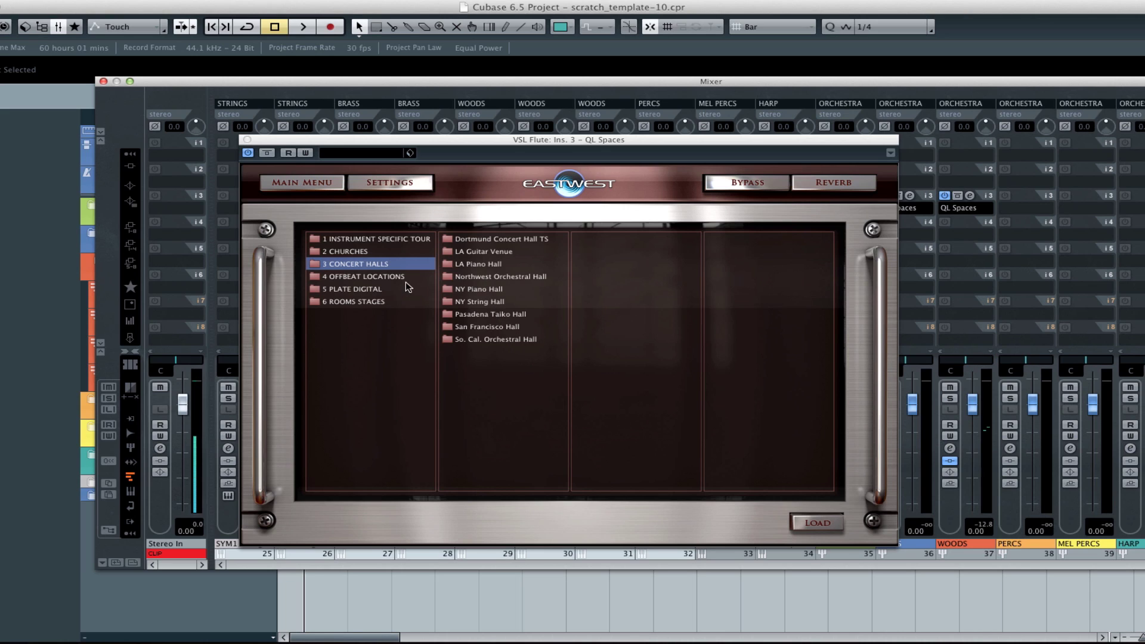
click(477, 328)
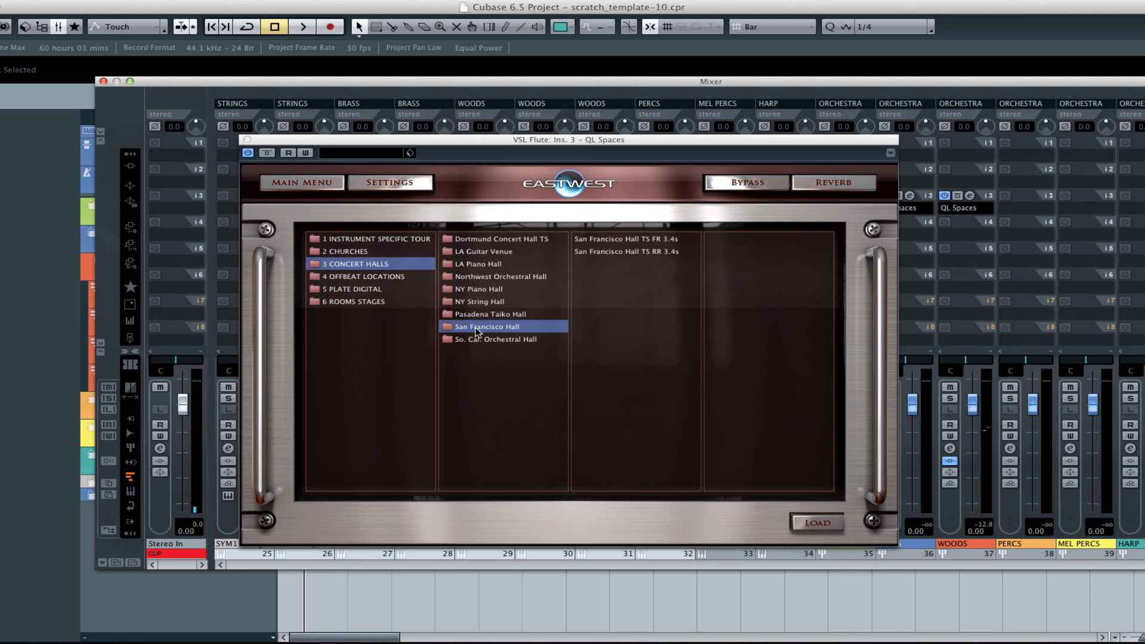
double_click(629, 239)
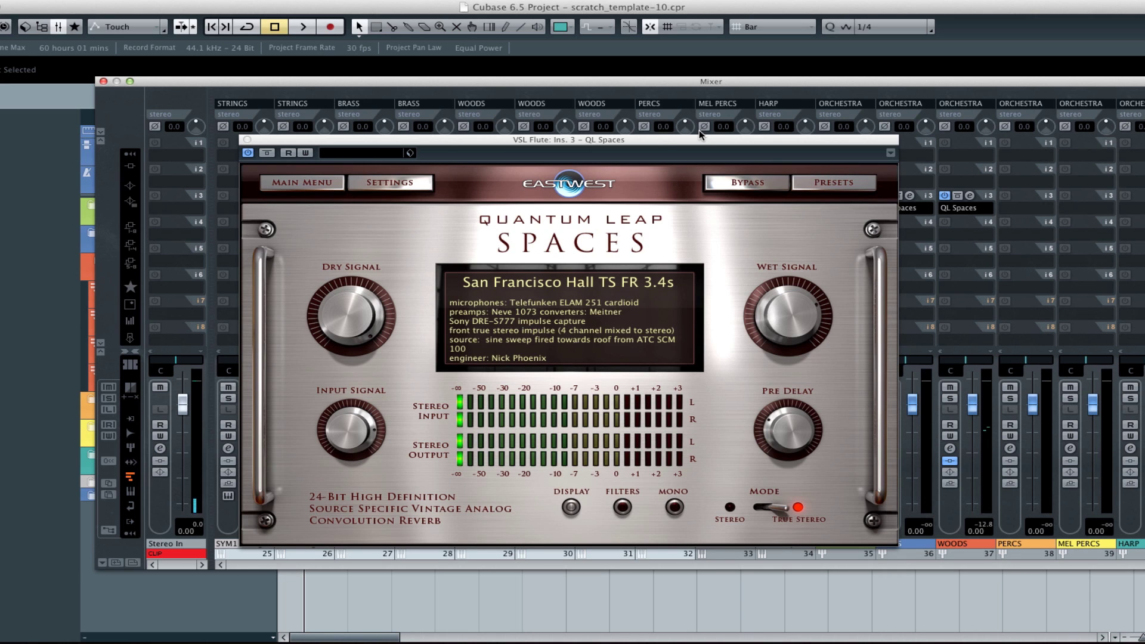
Step: Bypass the QL Spaces insert on the WOODS group and arrange the mixer and flute reverb windows clear of the track list
drag(699, 139, 514, 188)
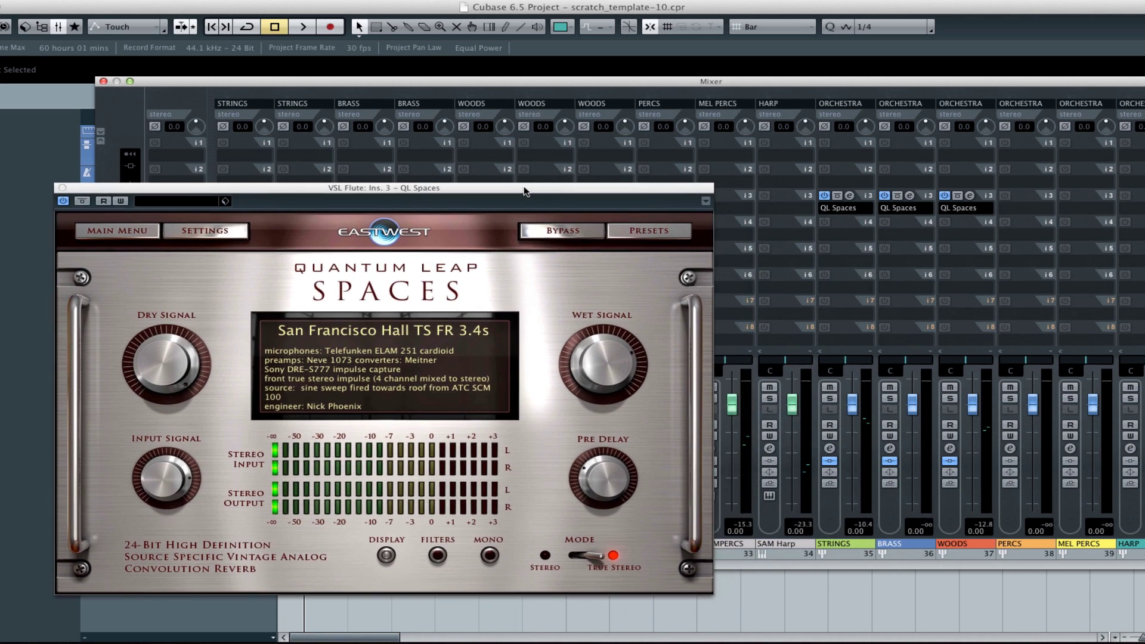
click(957, 196)
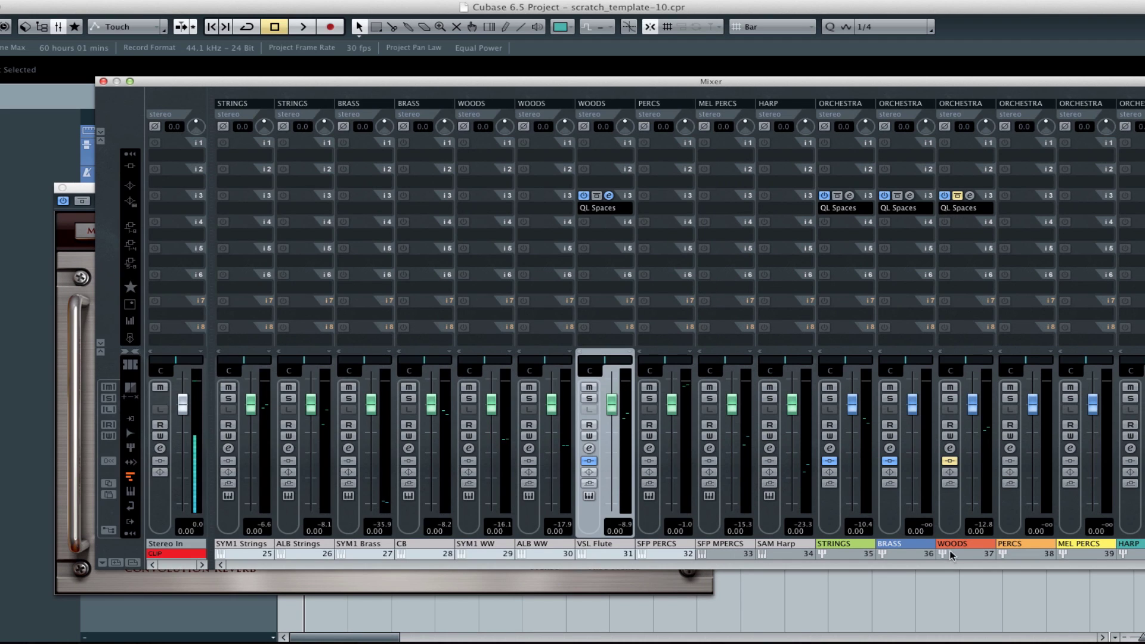
drag(87, 194, 54, 188)
drag(298, 82, 1029, 108)
drag(719, 187, 569, 177)
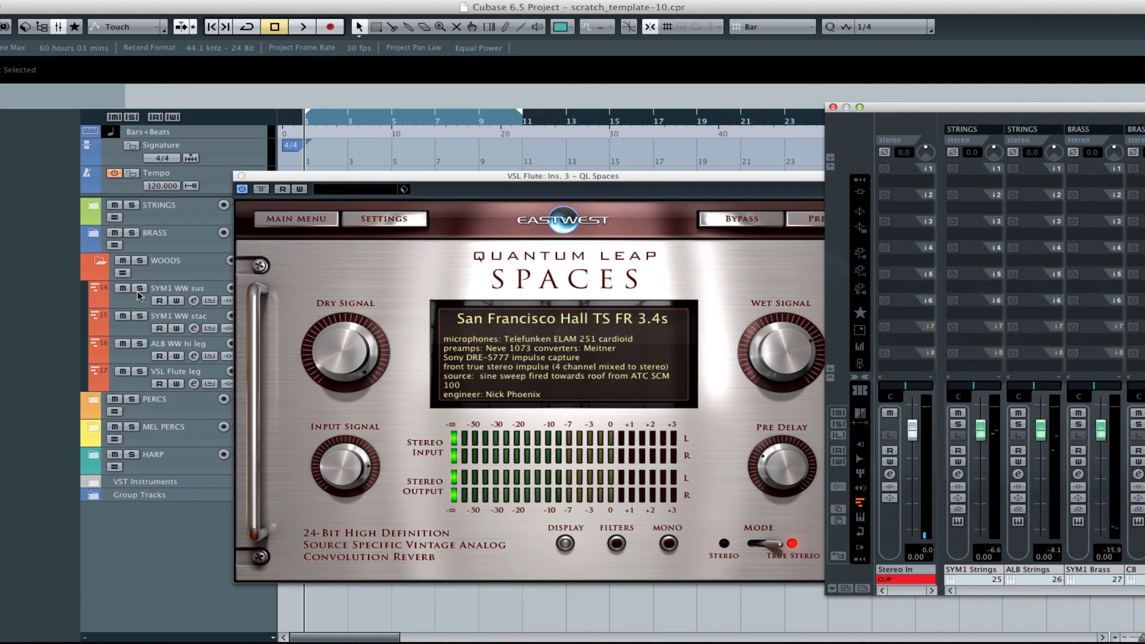
Step: Adjust the pre delay of the VSL Flute's QL Spaces reverb and set its wet signal to -16.8 dBFS
click(126, 384)
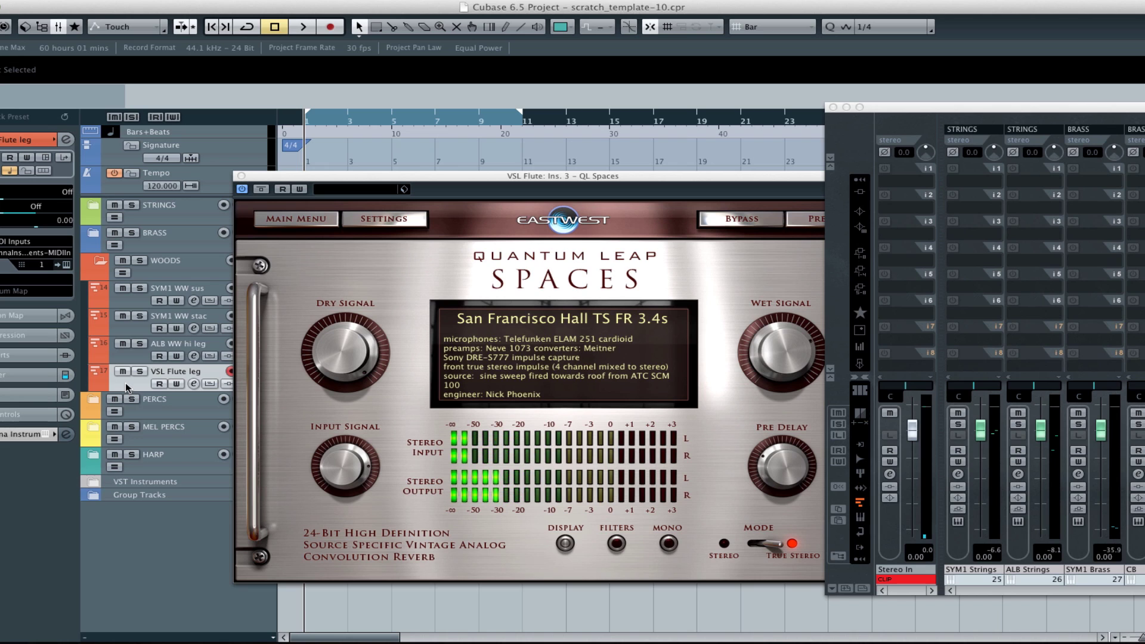
drag(731, 176, 642, 156)
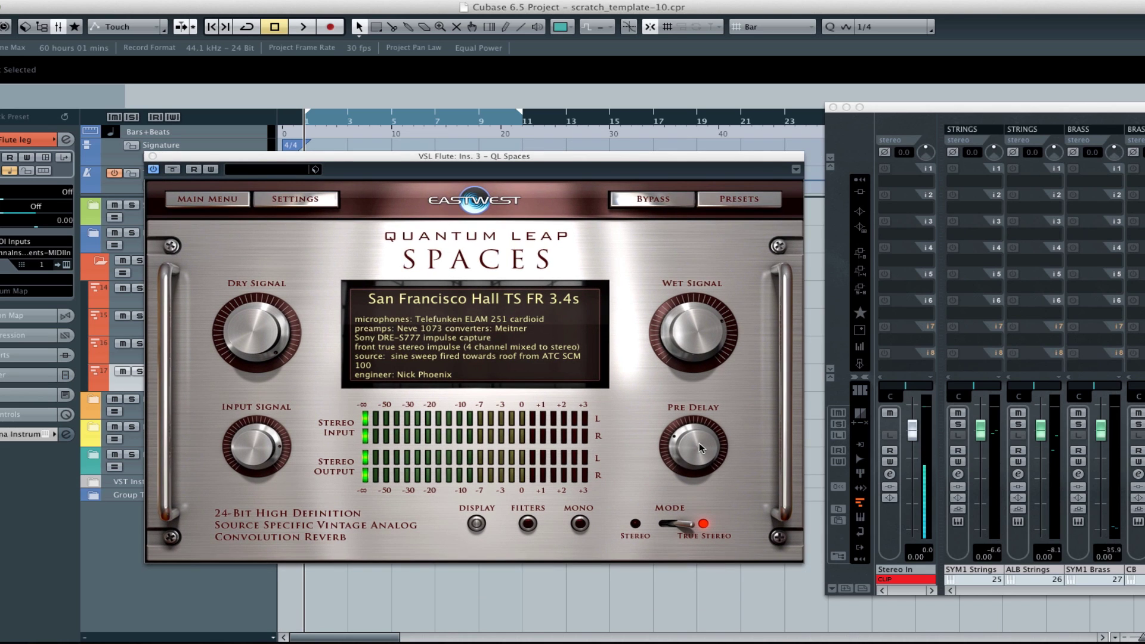
mouse_move(697, 466)
mouse_down()
mouse_move(703, 493)
mouse_move(694, 452)
mouse_up()
drag(701, 334, 706, 359)
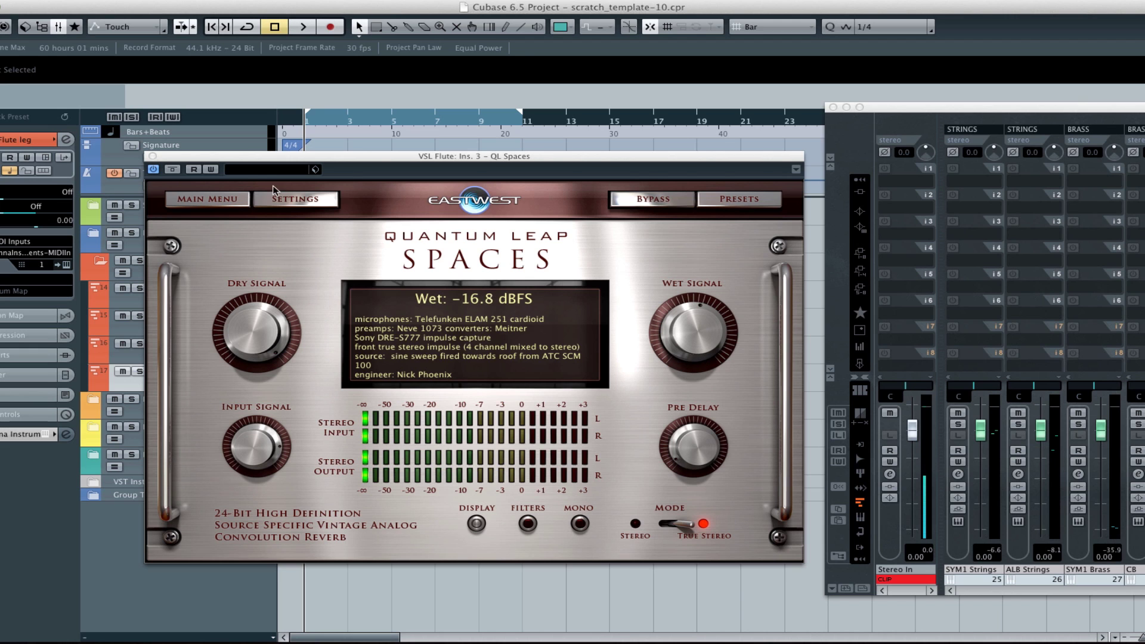
click(152, 156)
Step: Move the mixer clear of the track list and audition the SYM1 WW sus, SYM1 WW stac and ALB WW hi leg tracks to compare levels
drag(1025, 107, 391, 115)
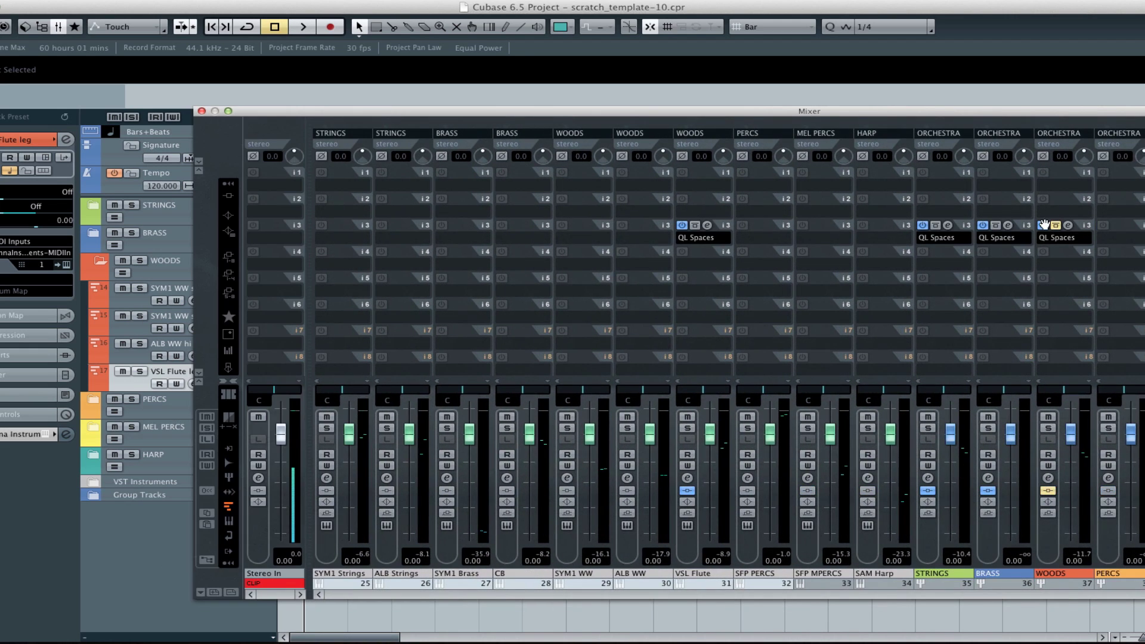
drag(825, 116, 938, 114)
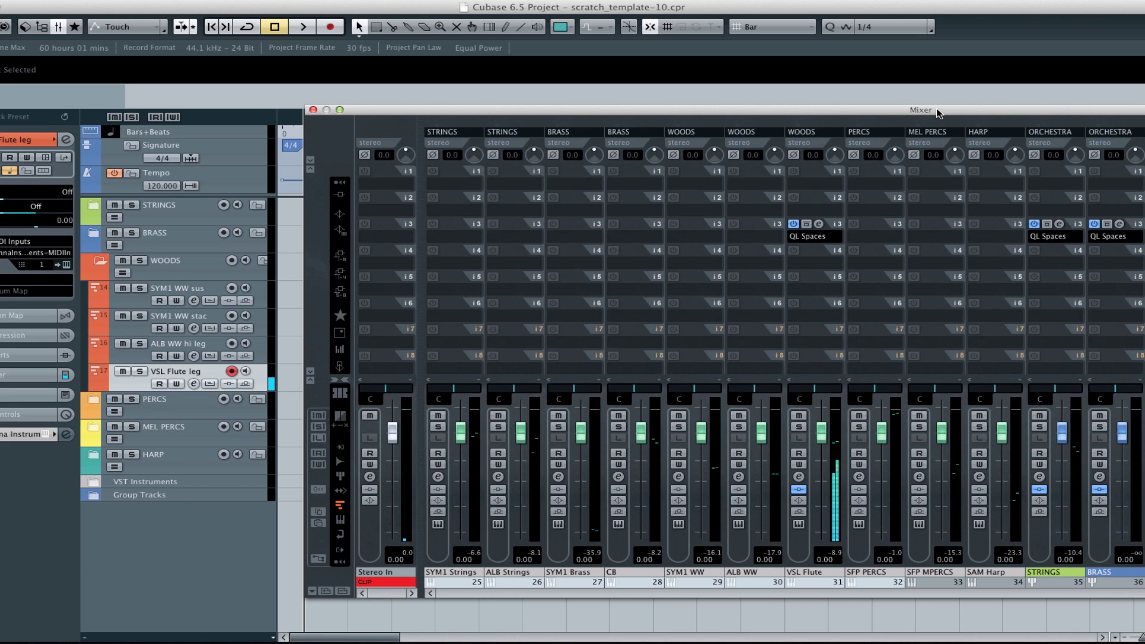
key(Up)
key(Up)
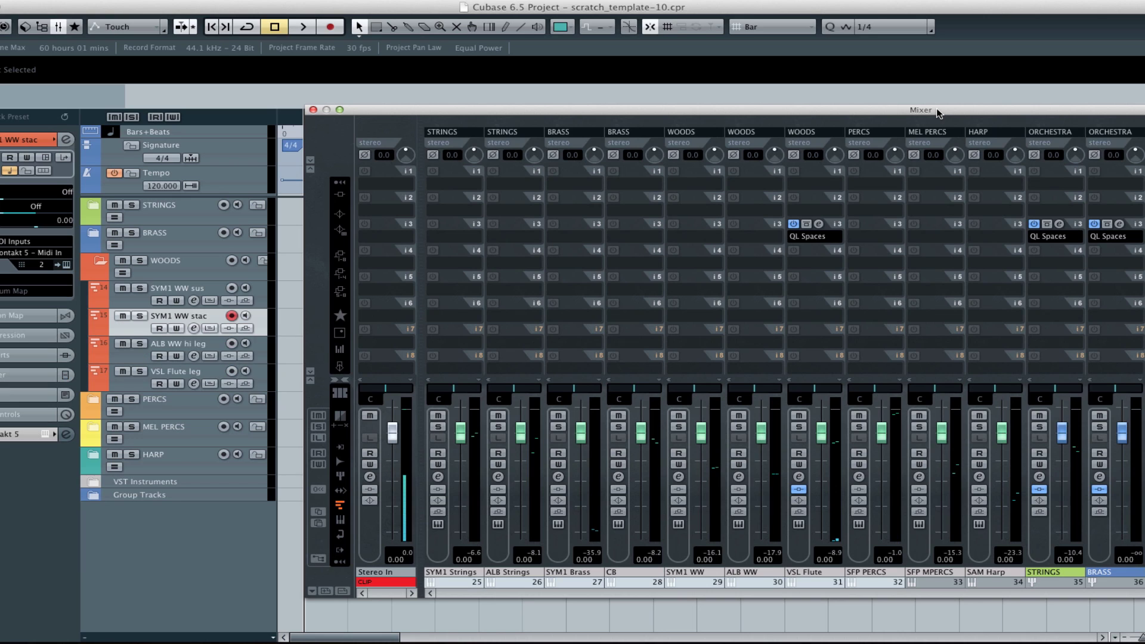
key(Up)
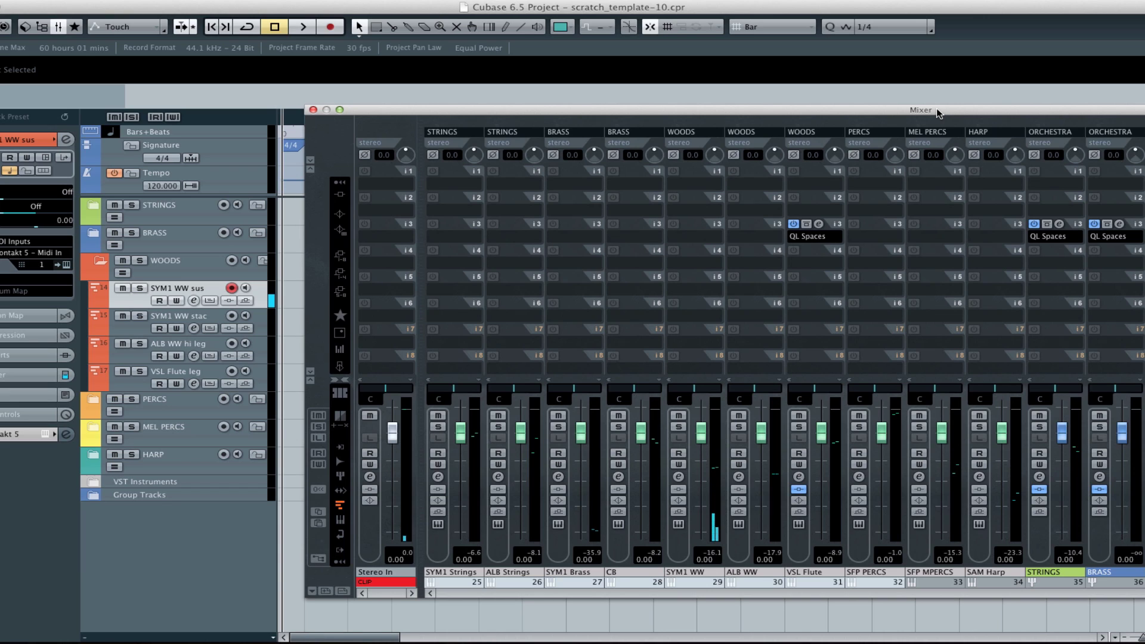
key(Down)
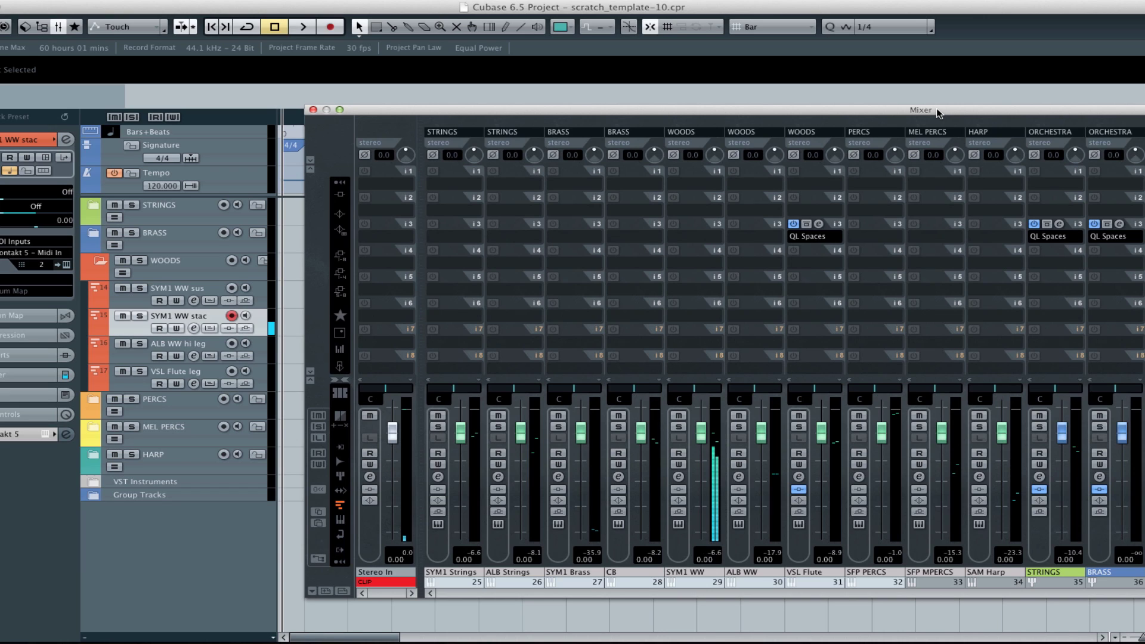
key(Down)
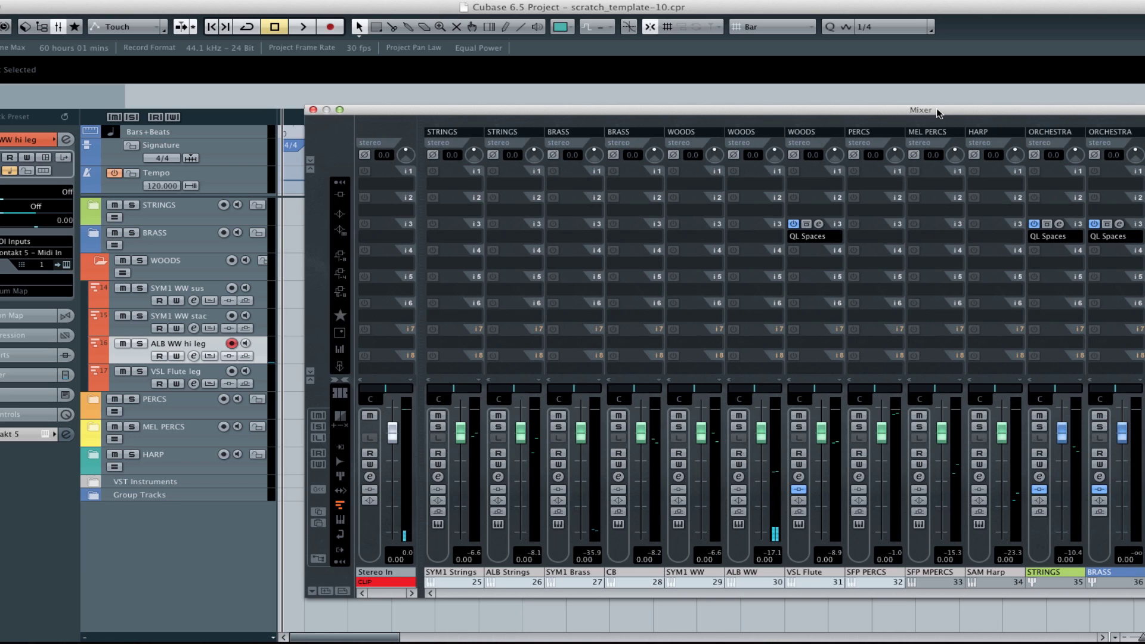
key(Up)
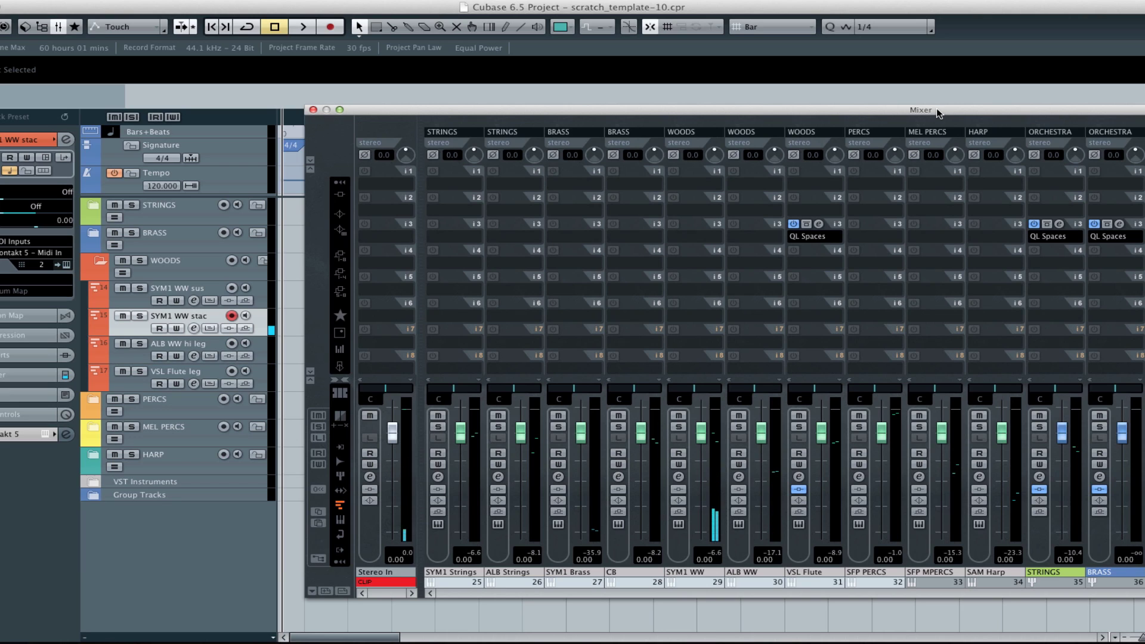
key(Down)
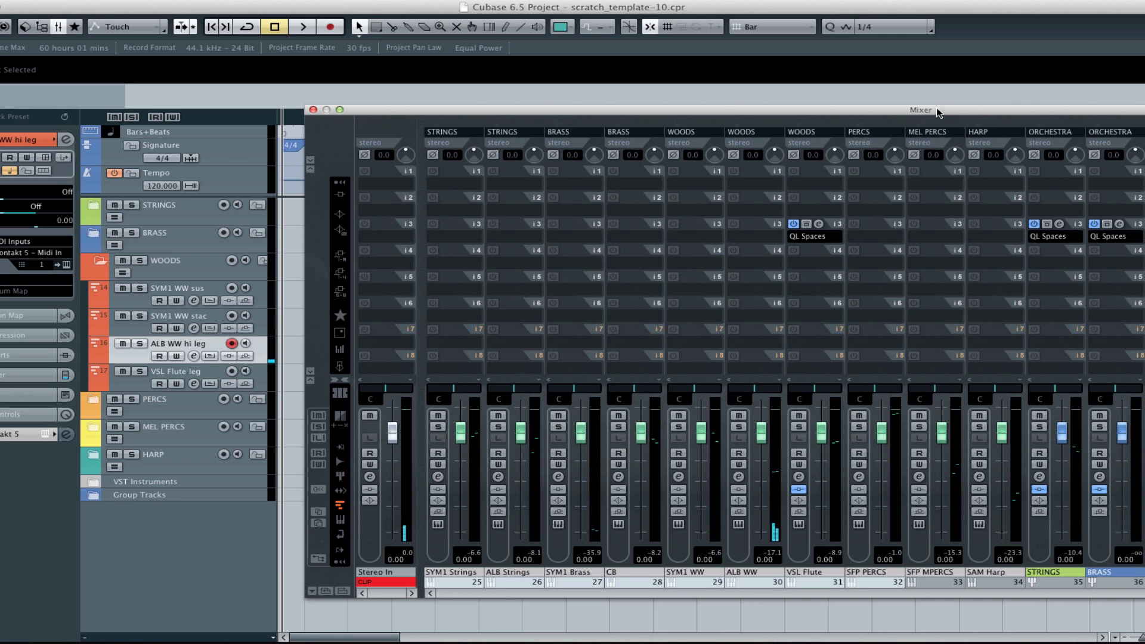
Step: Open the Kontakt 5 instance holding ALB WW Hi legato and switch off its A microphone position
key(F11)
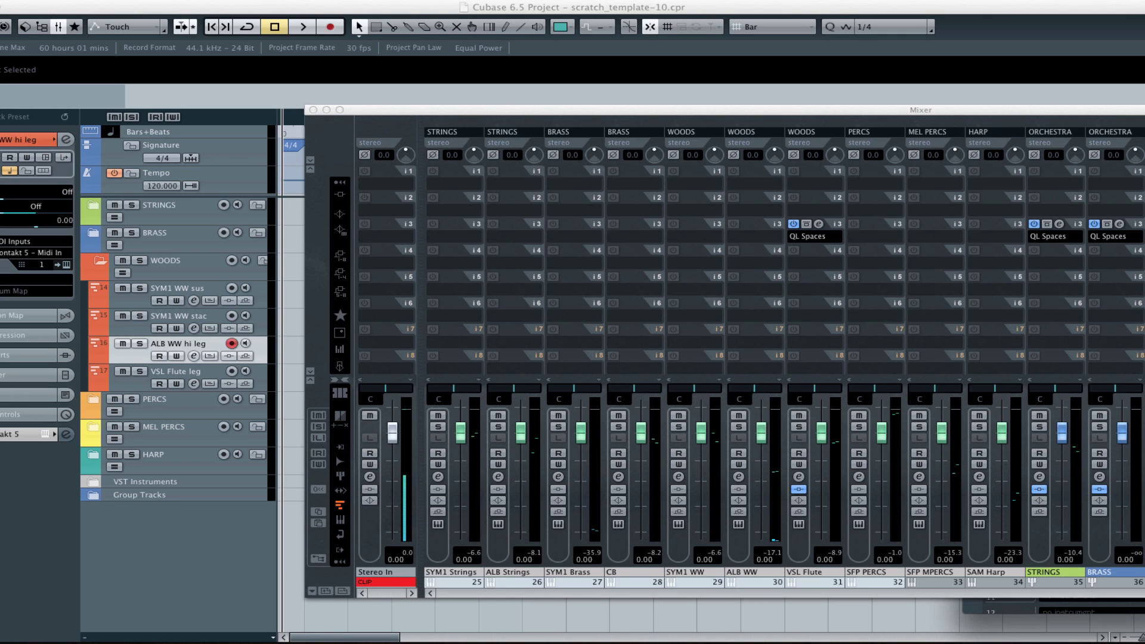
click(928, 112)
key(F3)
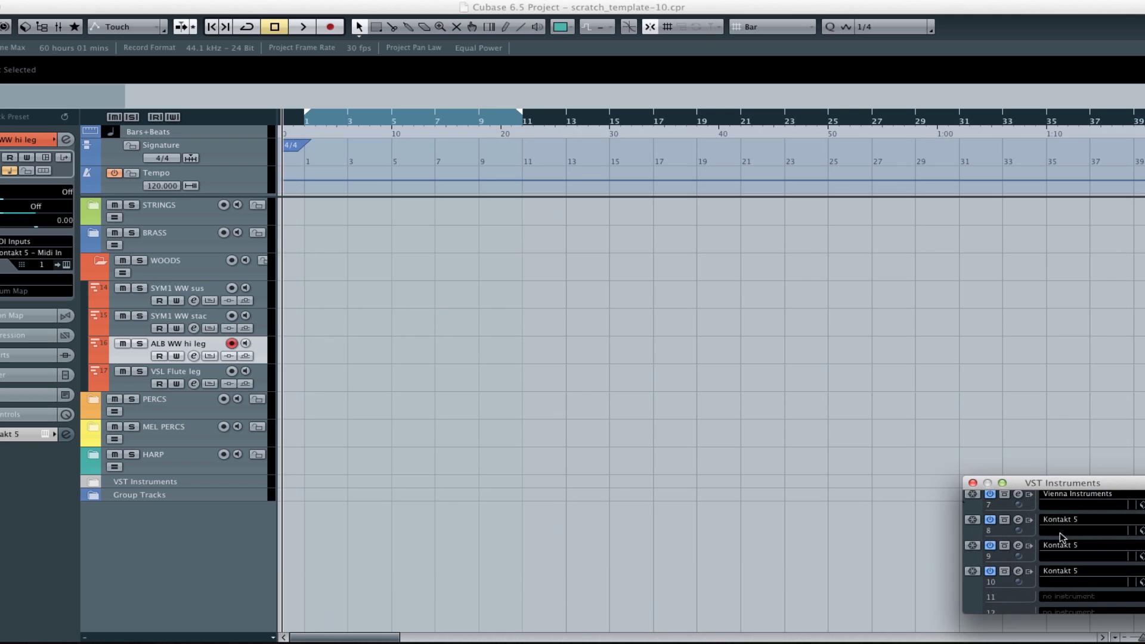
scroll(1059, 539, up, 3)
click(1018, 548)
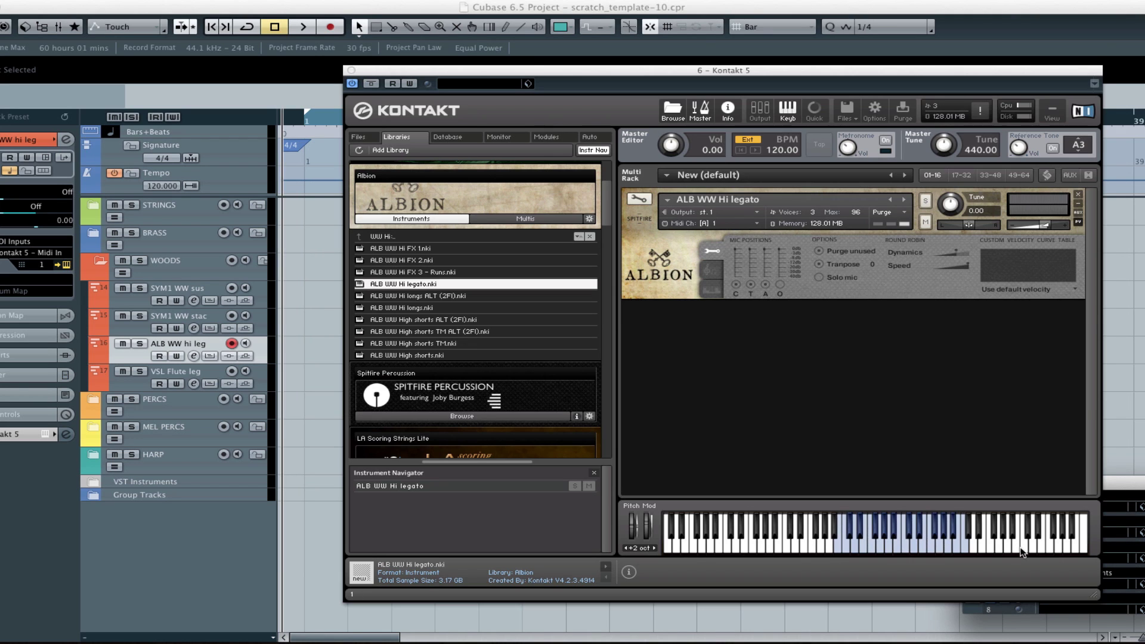
click(766, 285)
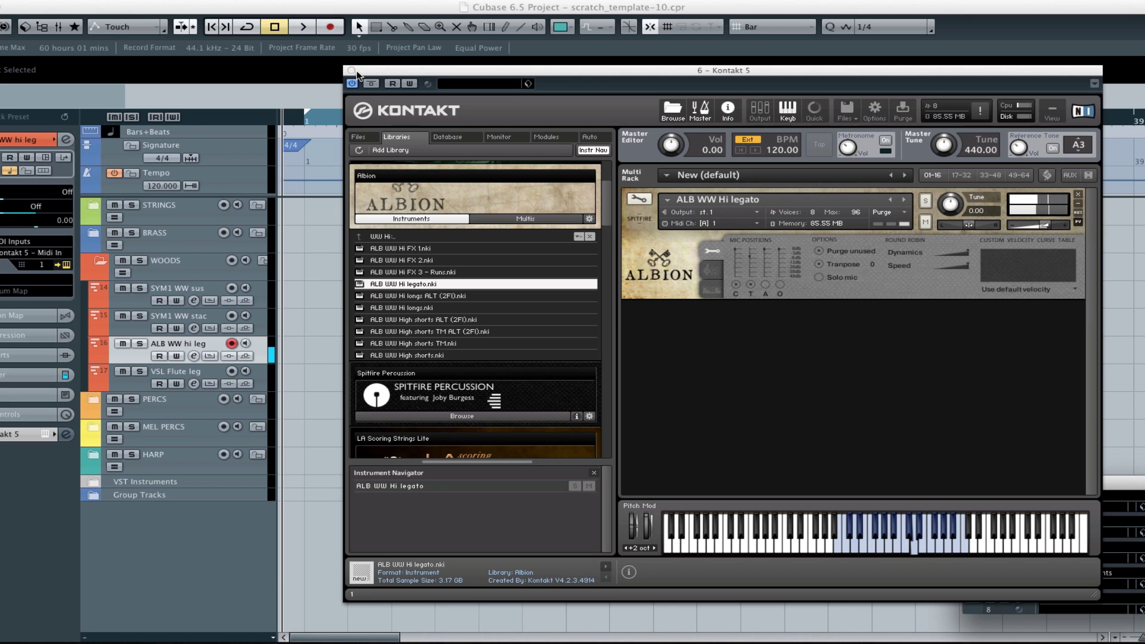
click(352, 71)
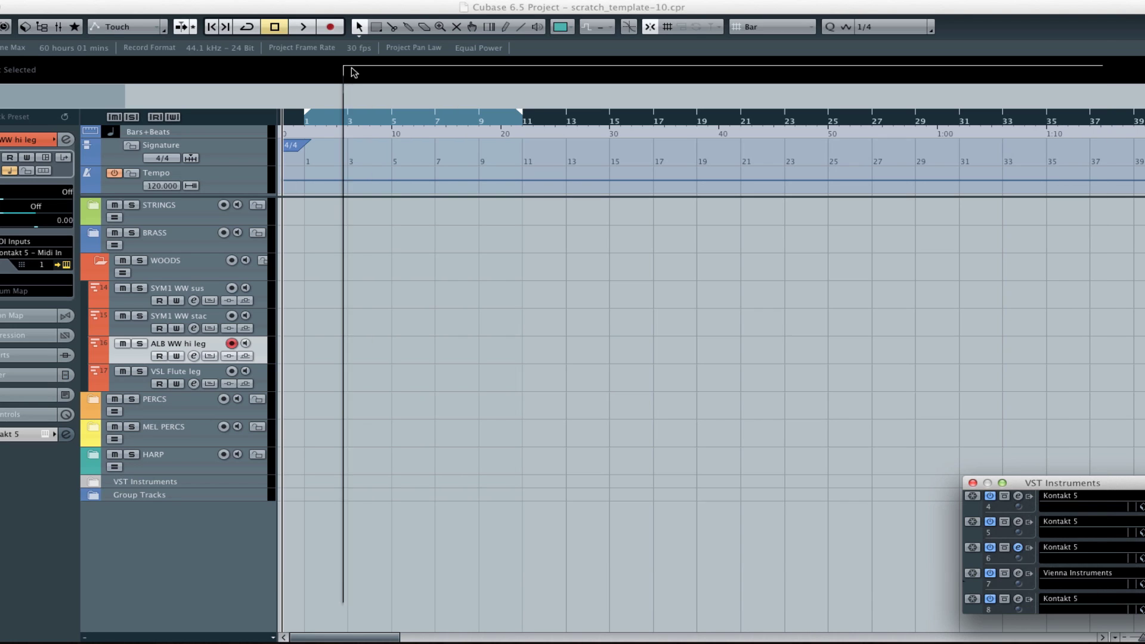
Step: Audition the VSL Flute leg, ALB WW hi leg, SYM1 WW stac and SYM1 WW sus tracks in turn to compare their sound
click(137, 382)
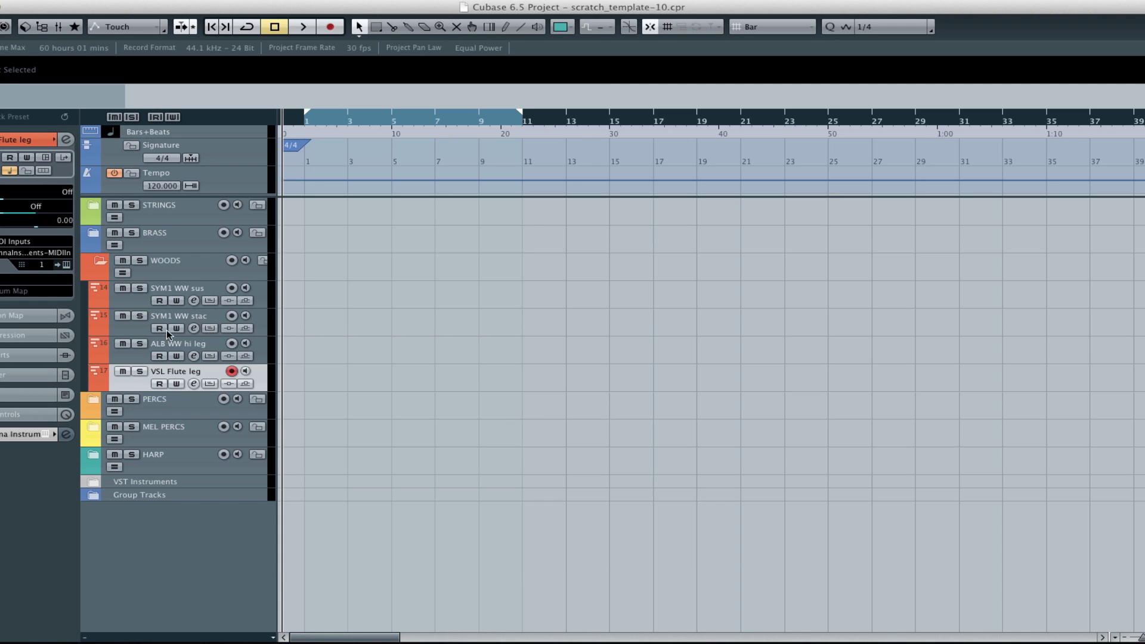
click(138, 354)
click(131, 385)
click(144, 359)
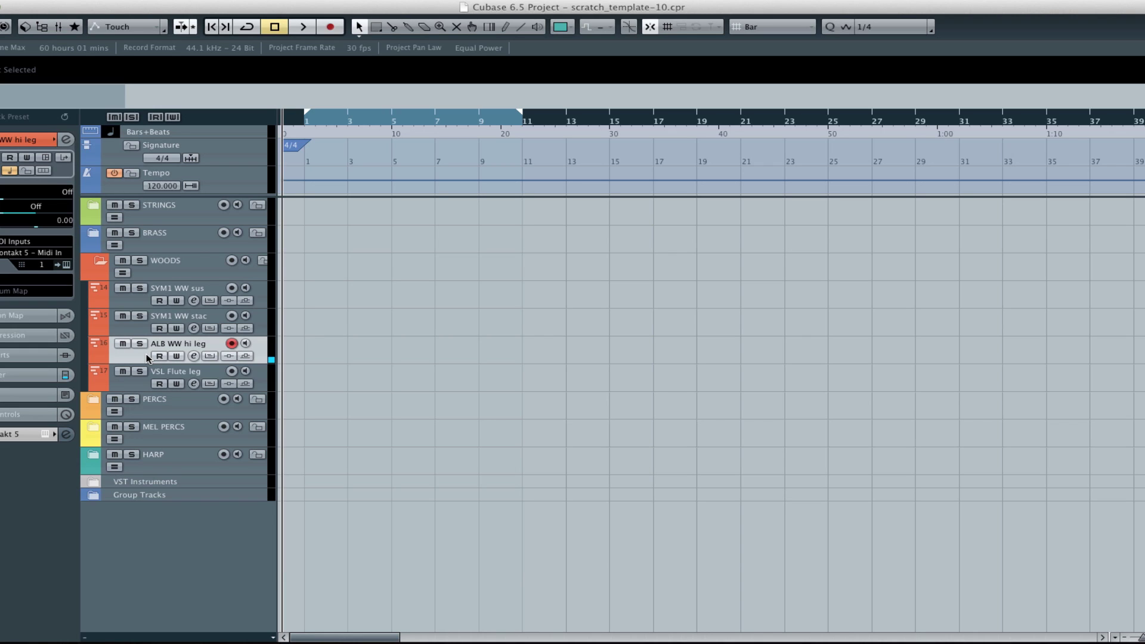
click(137, 328)
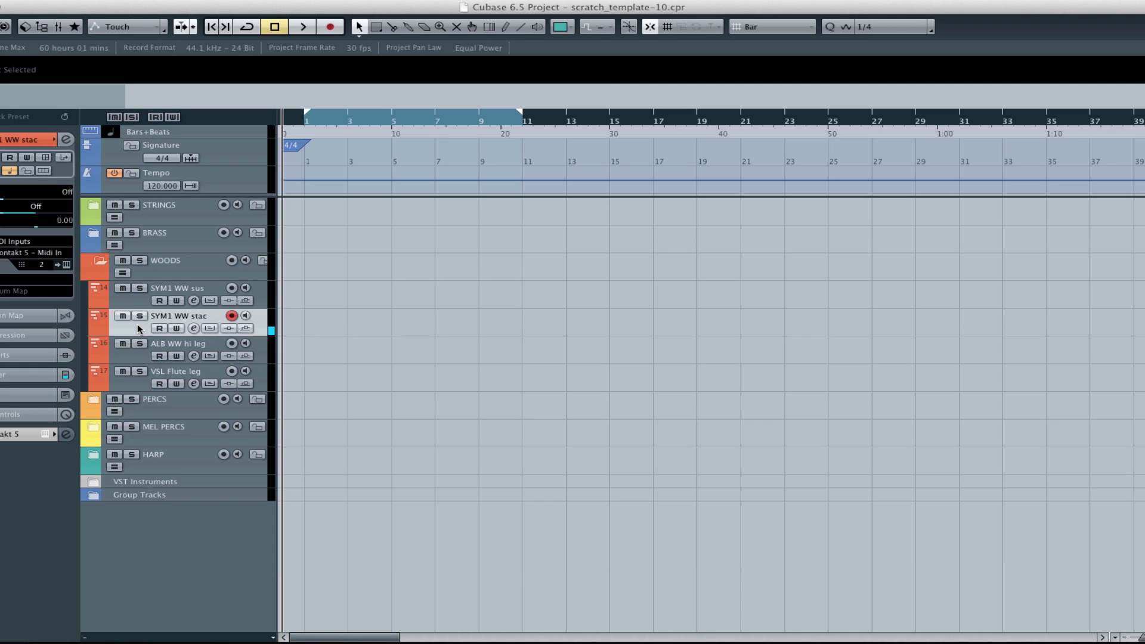
click(135, 305)
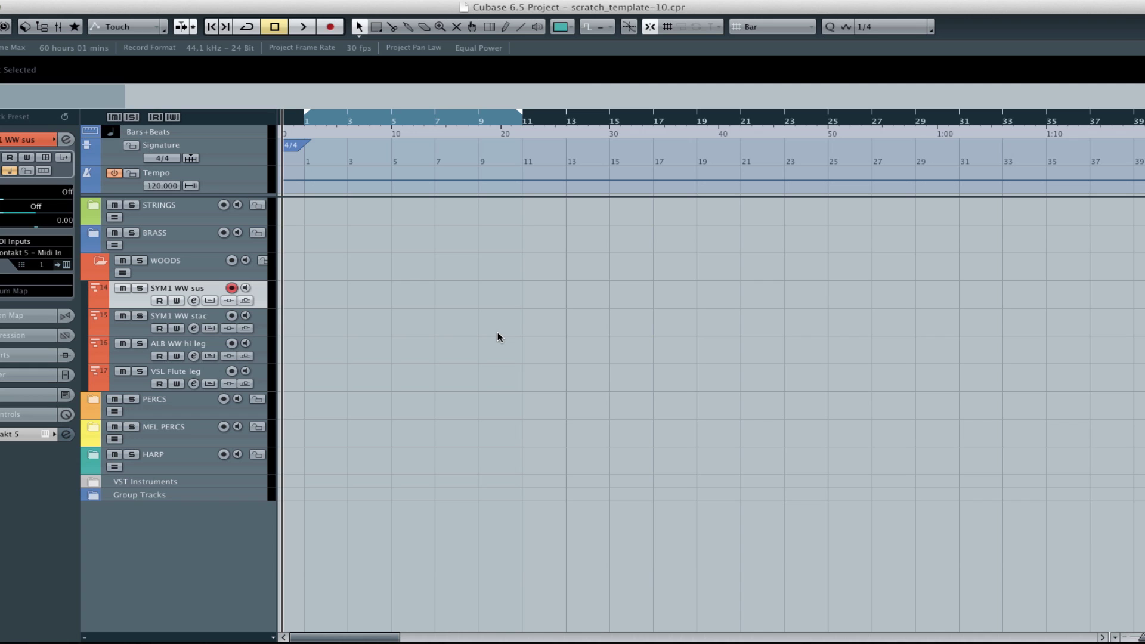
key(g)
key(g)
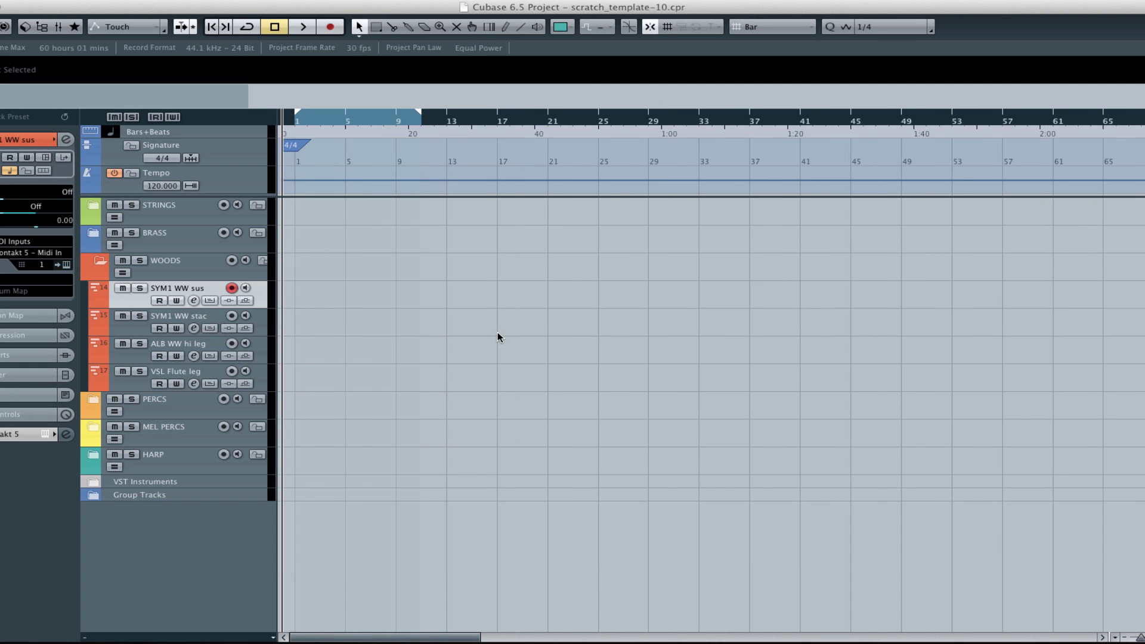
key(g)
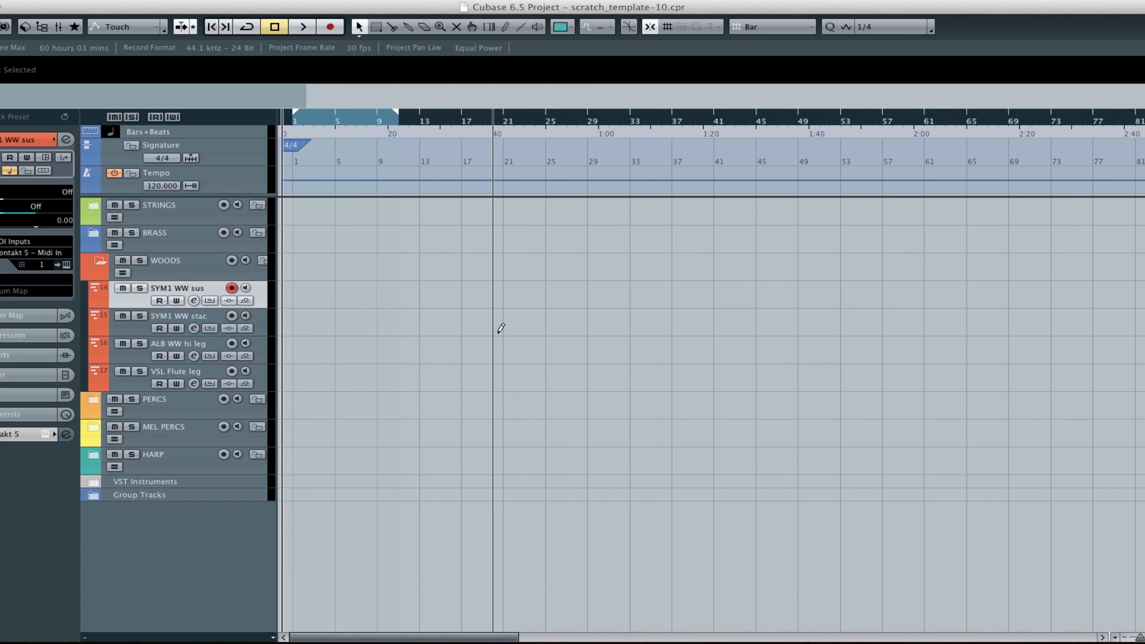
key(h)
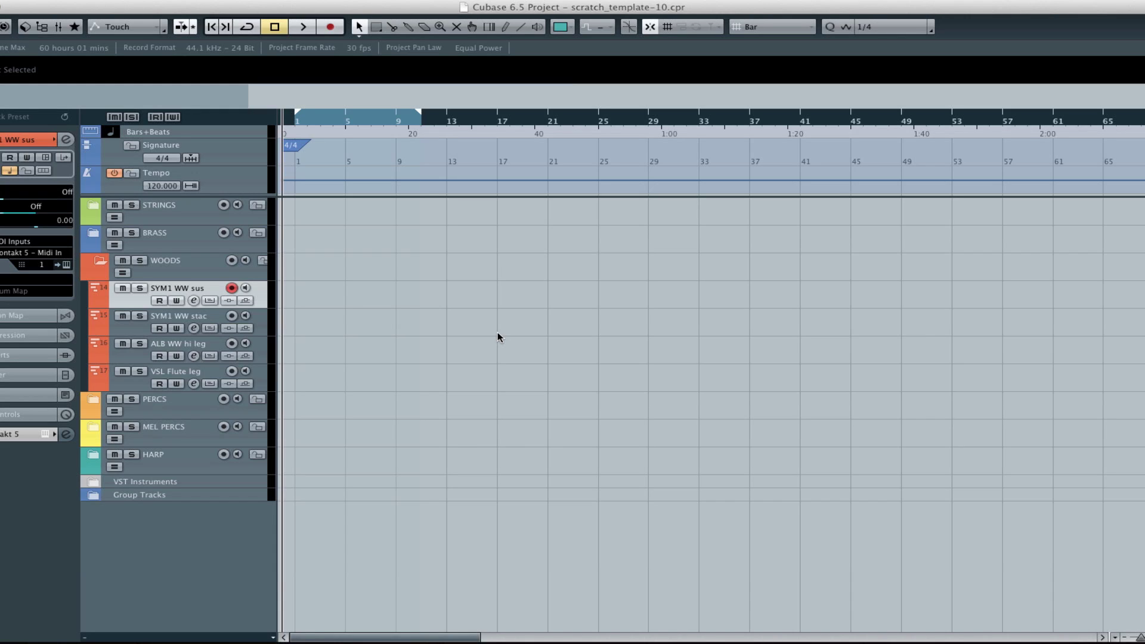
Step: Select the WOODS folder track and collapse it to hide its woodwind tracks
click(199, 264)
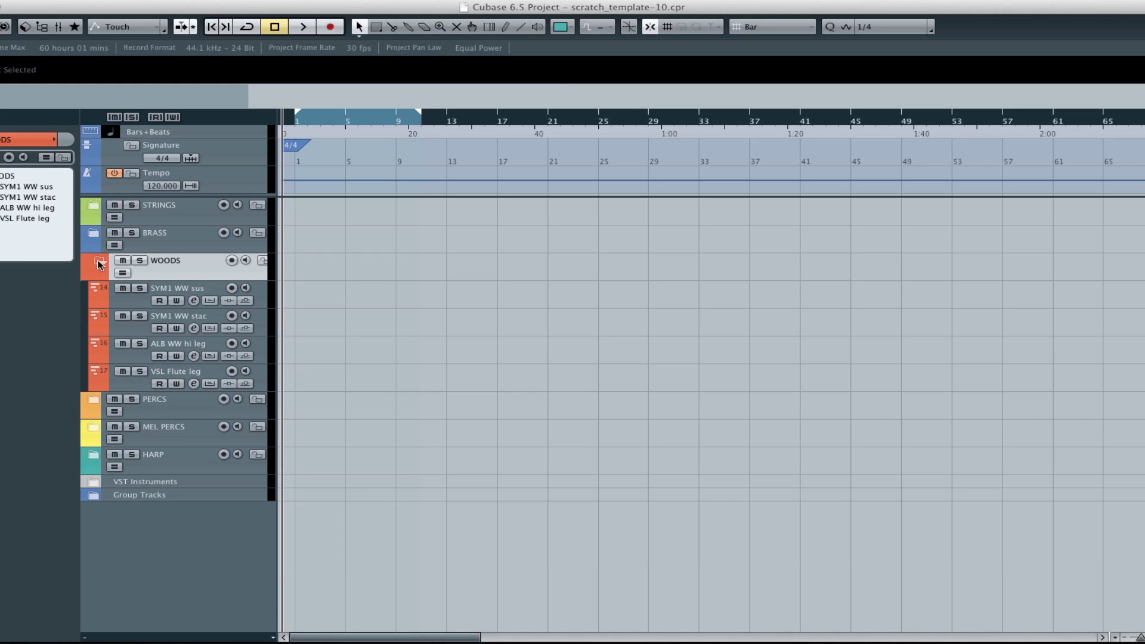
click(142, 302)
click(179, 266)
click(101, 262)
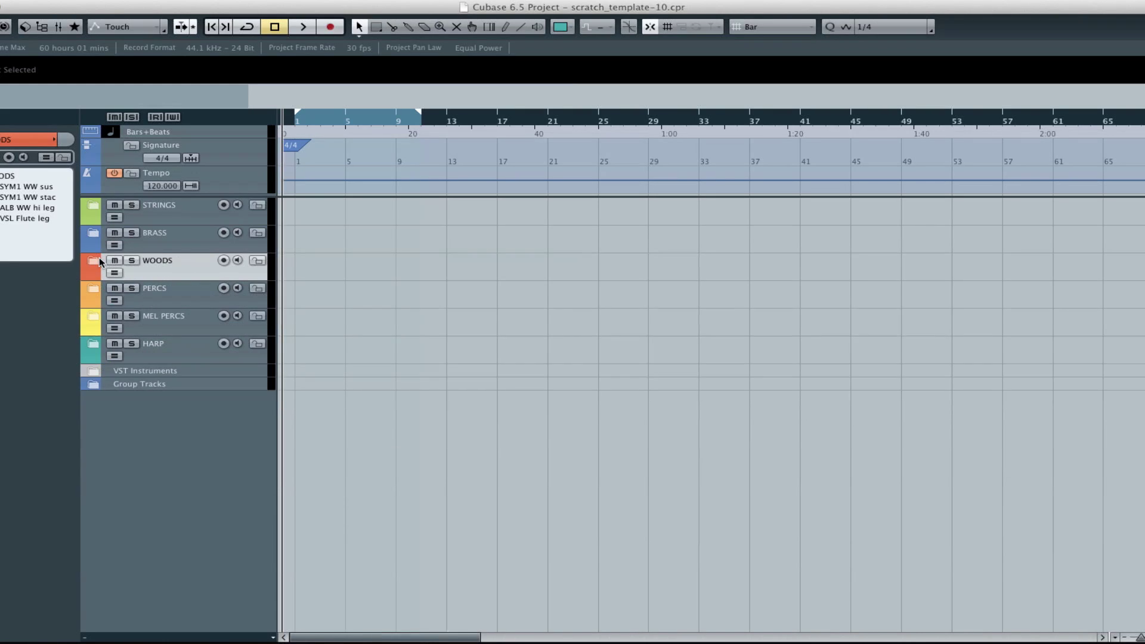
Step: Expand the HARP folder and select the SAM Harp main track, with the mixer open and shifted to show the group channels
key(F3)
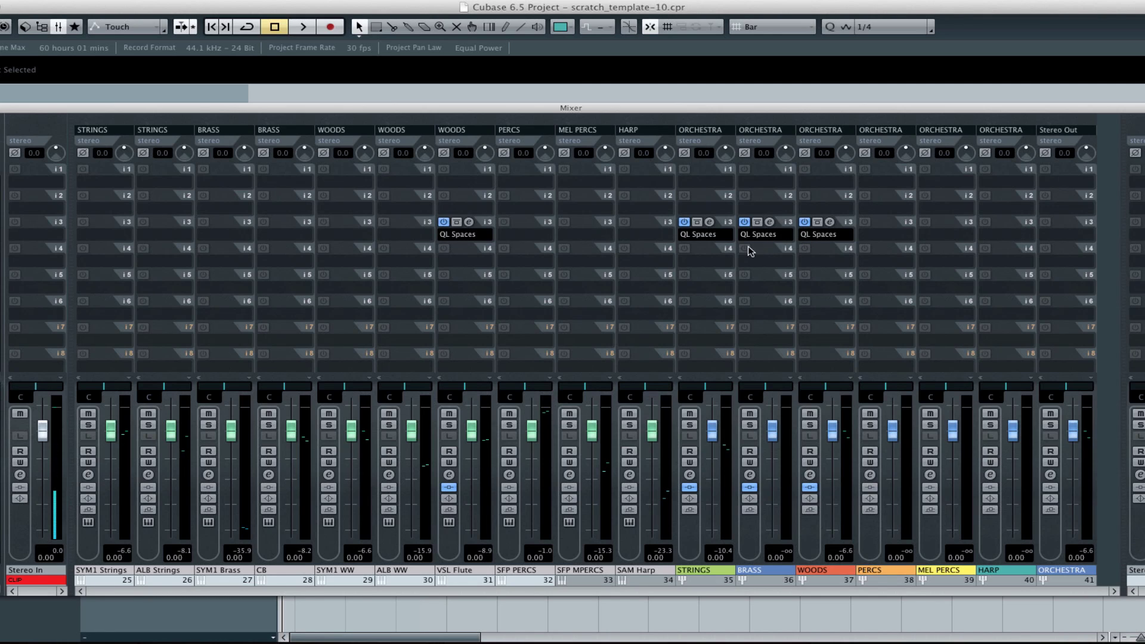
drag(726, 223, 1014, 225)
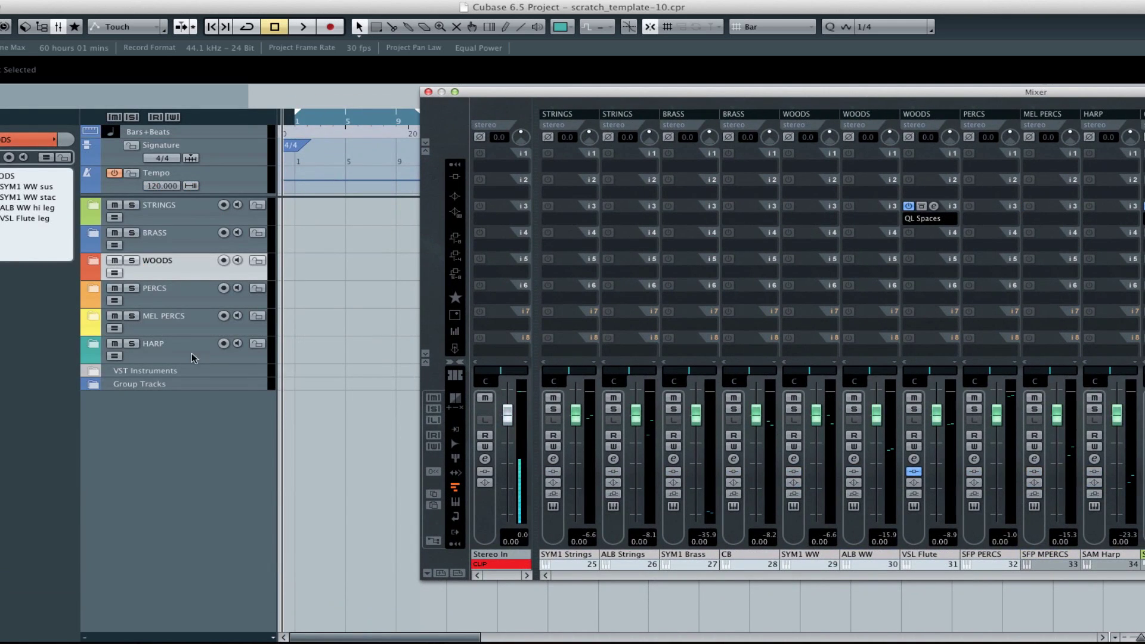
click(154, 350)
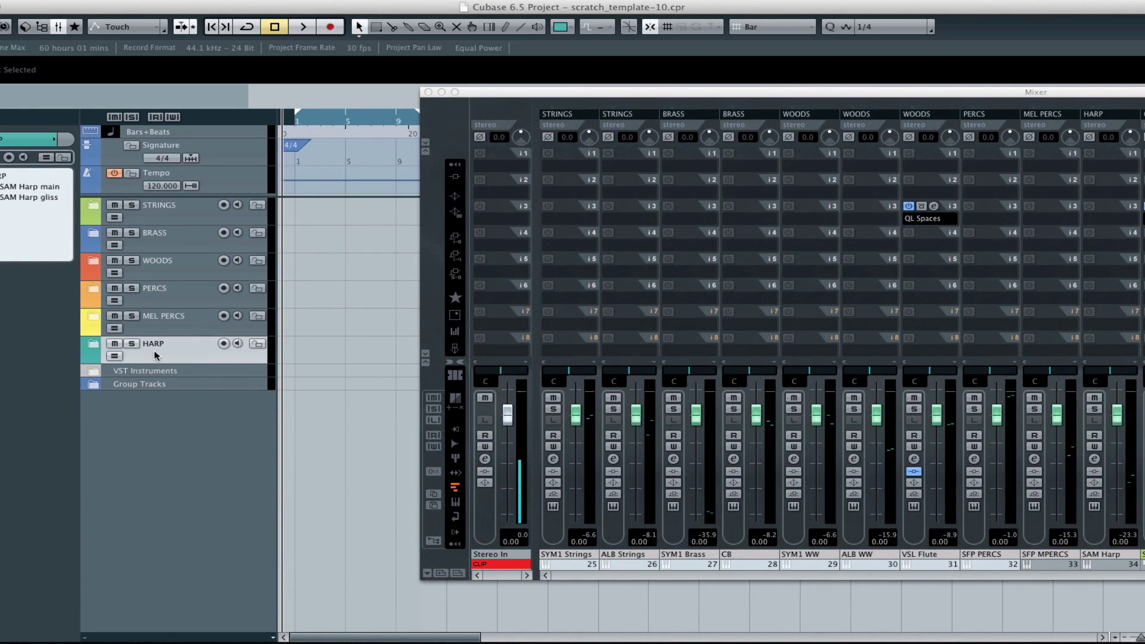
click(91, 348)
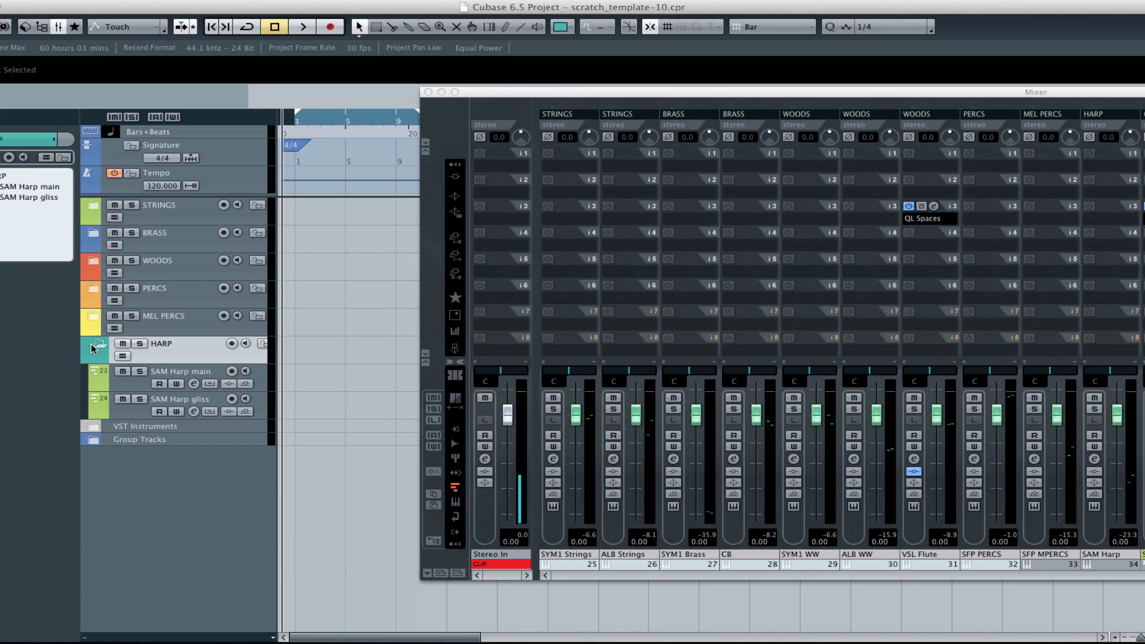
click(130, 381)
drag(744, 97, 450, 99)
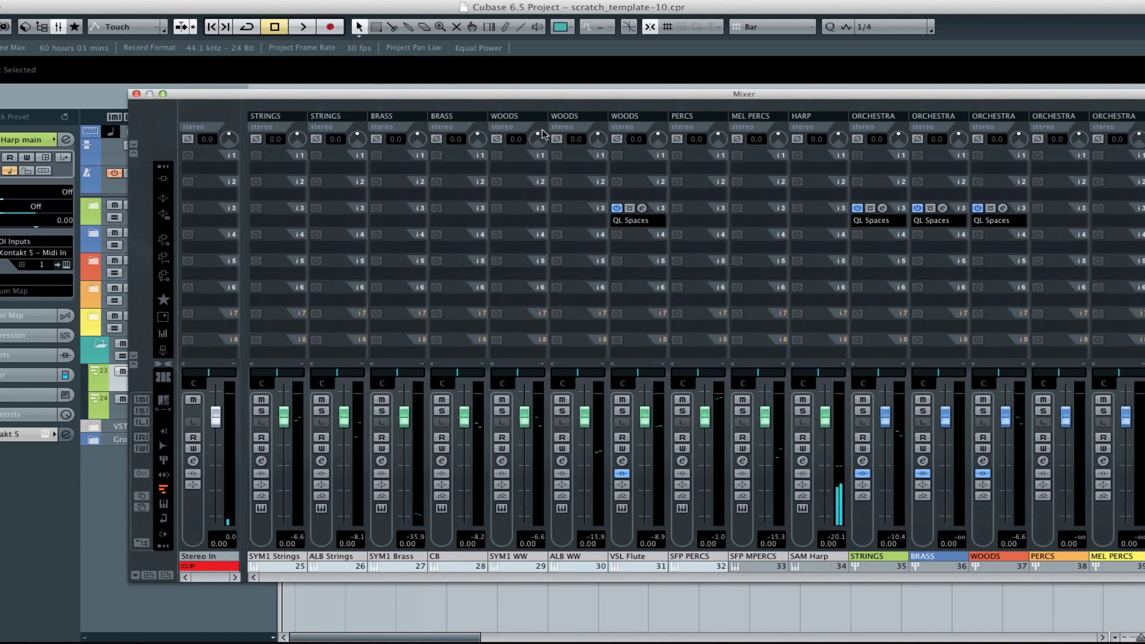
Step: Switch the HARP group channel to the Stereo Dual Panner and move its right-side pan to the centre
drag(787, 97, 686, 103)
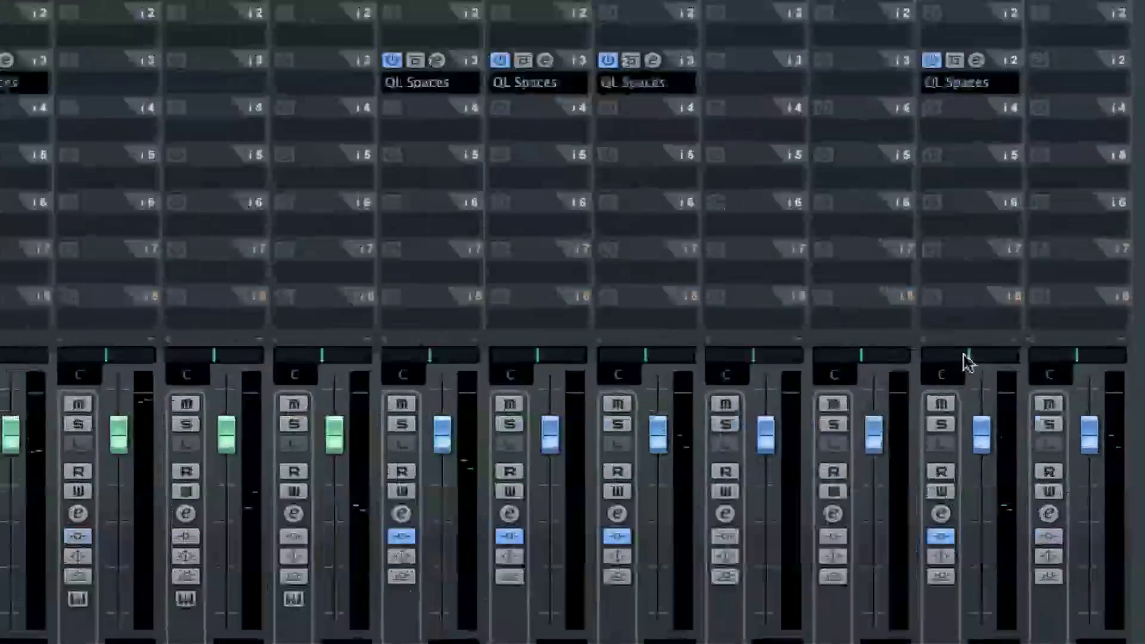
drag(1072, 381, 1061, 375)
drag(832, 331, 868, 332)
right_click(870, 334)
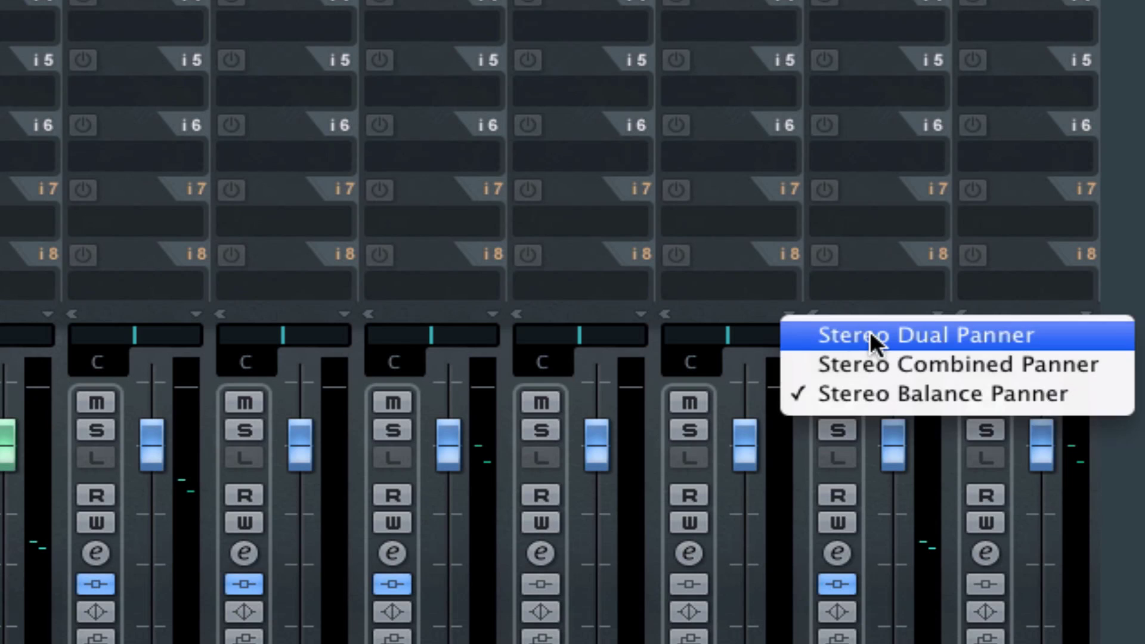
click(871, 334)
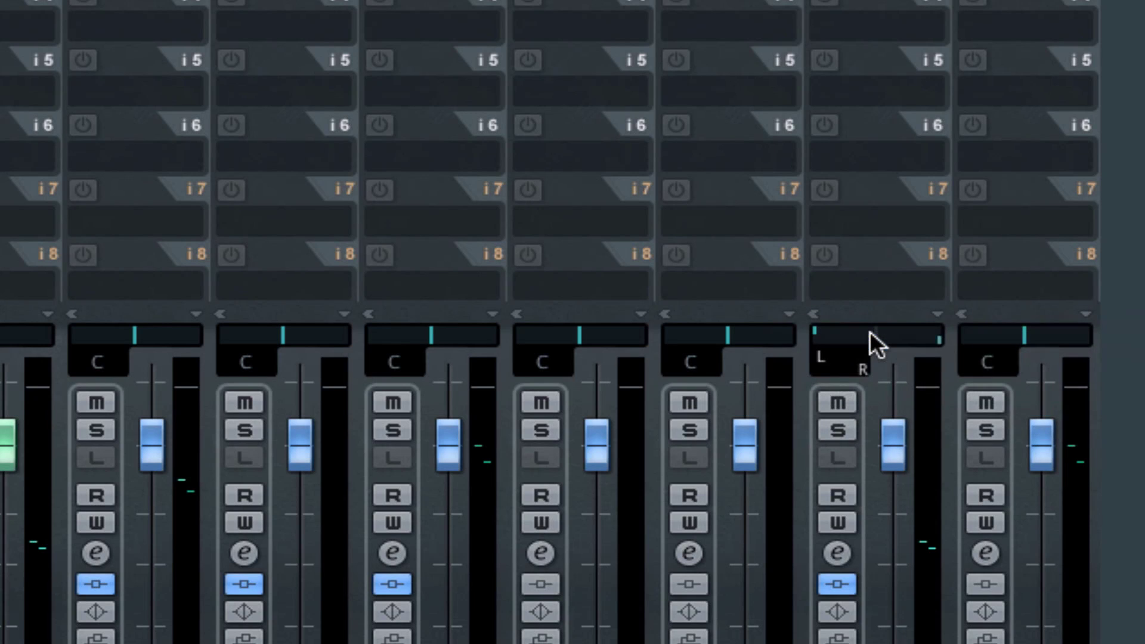
click(938, 338)
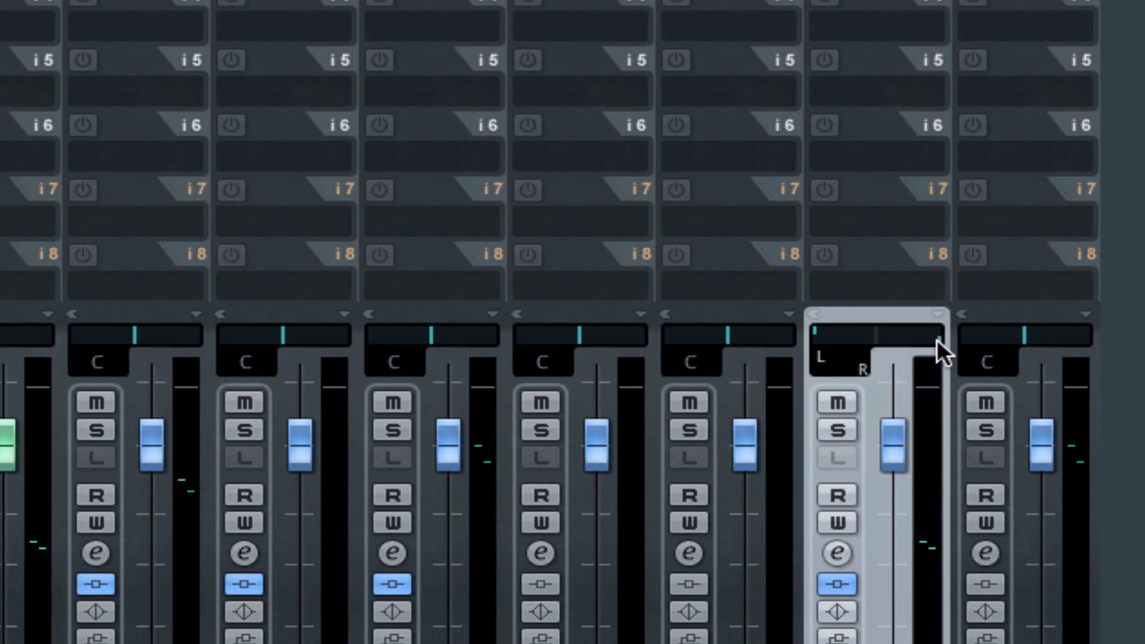
drag(938, 339, 878, 341)
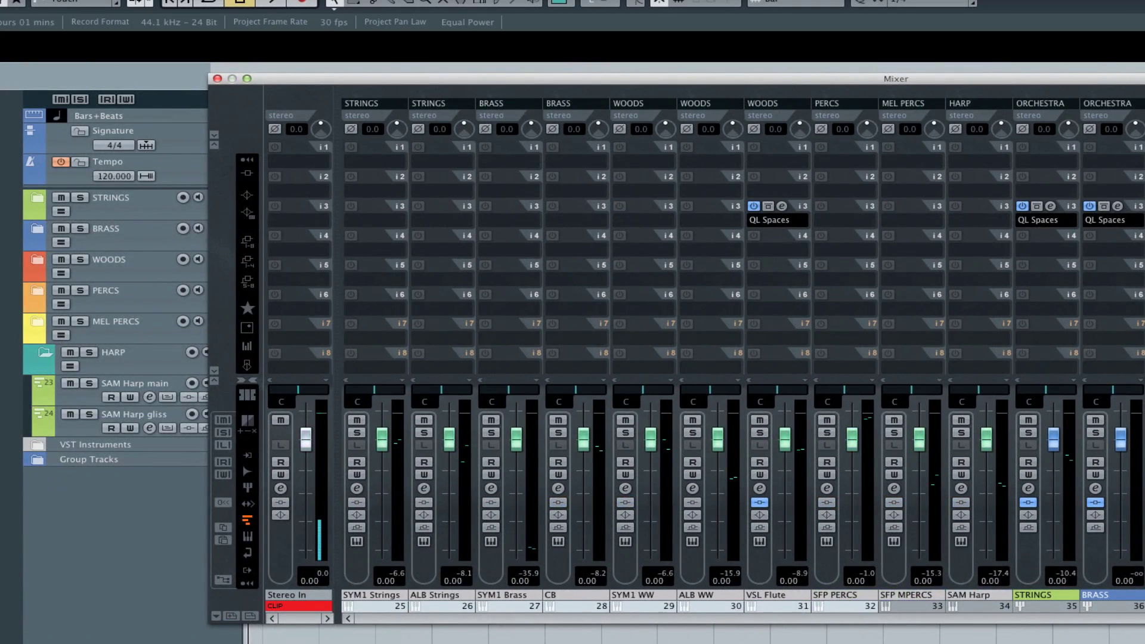
Step: Audition SAM Harp main while narrowing the HARP group's dual panner to hard left and L25, and close the mixer
click(83, 404)
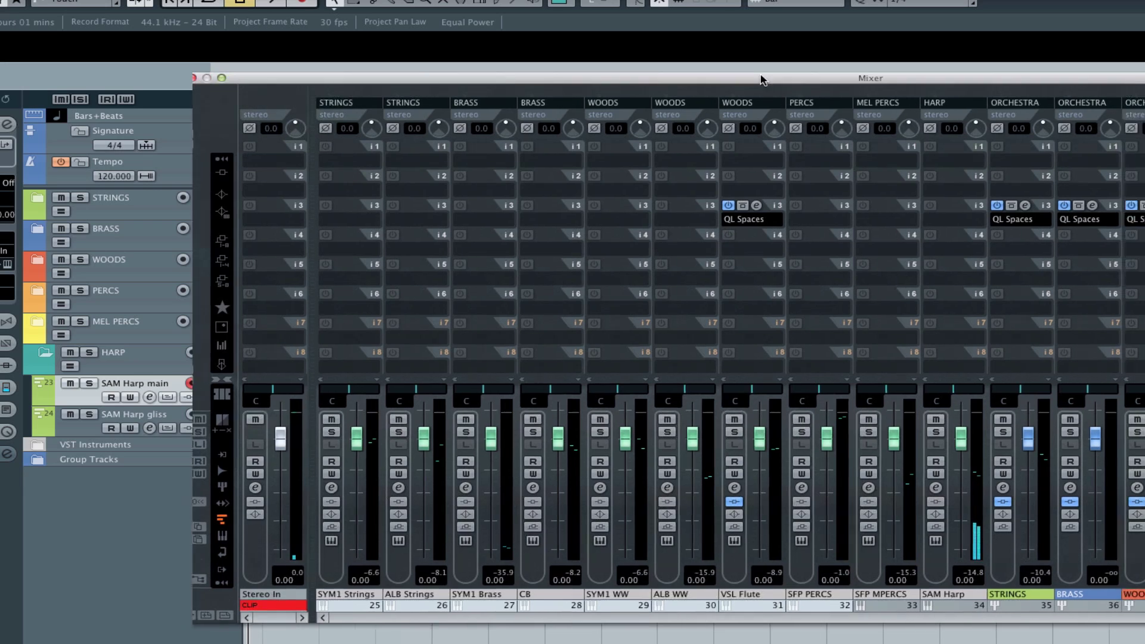
drag(781, 81, 489, 80)
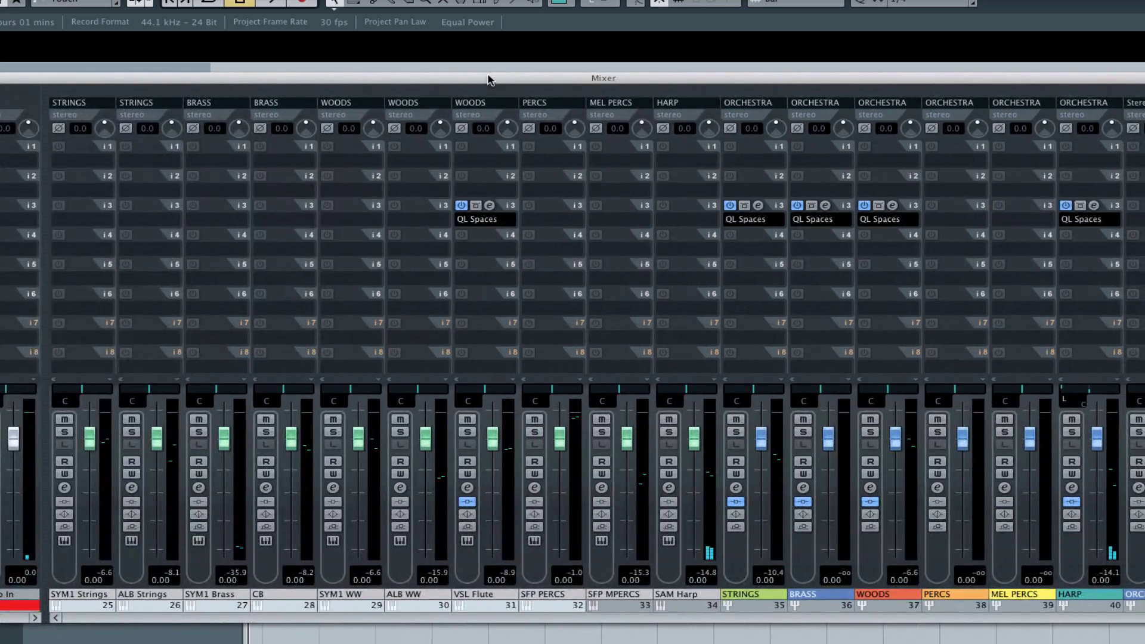
drag(1093, 391, 1122, 392)
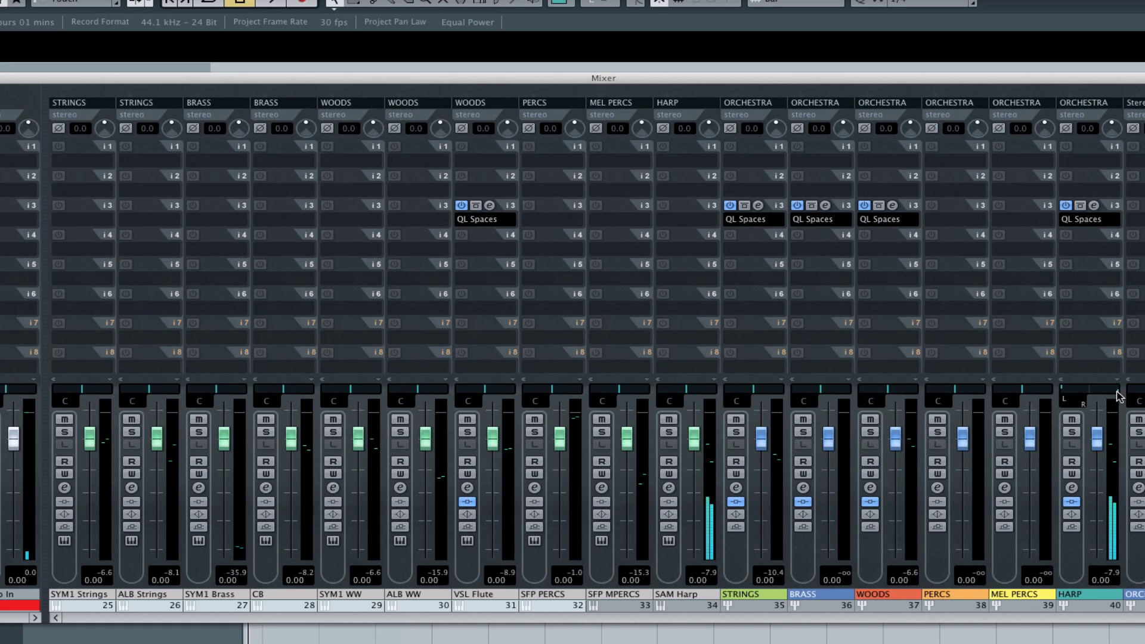
drag(1121, 396, 1078, 408)
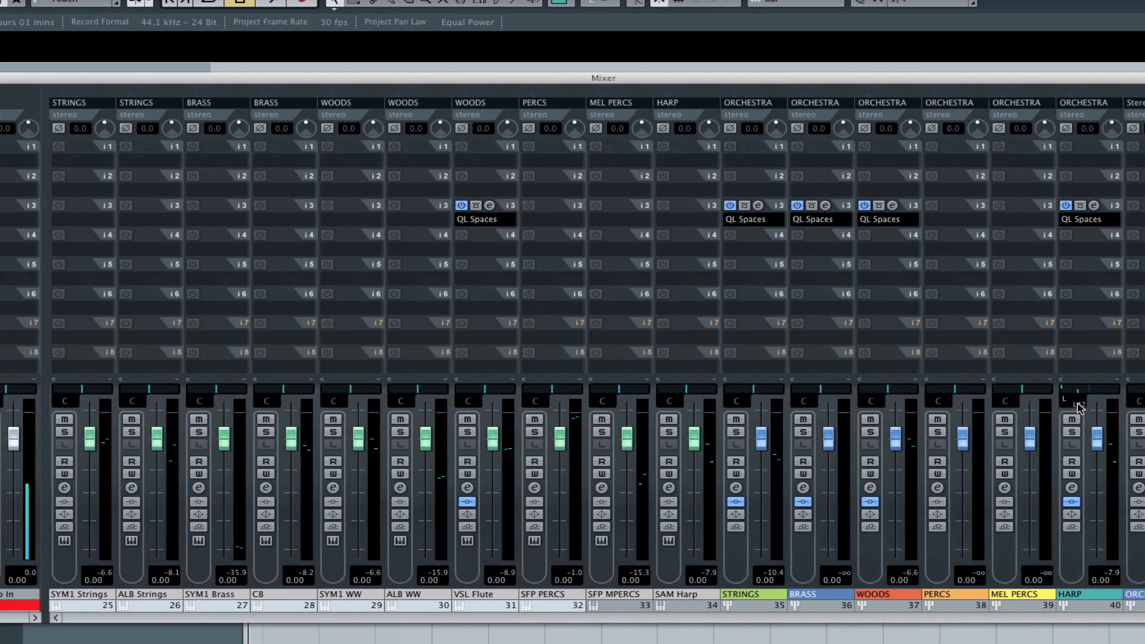
drag(1078, 404, 1085, 408)
drag(1085, 406, 1083, 396)
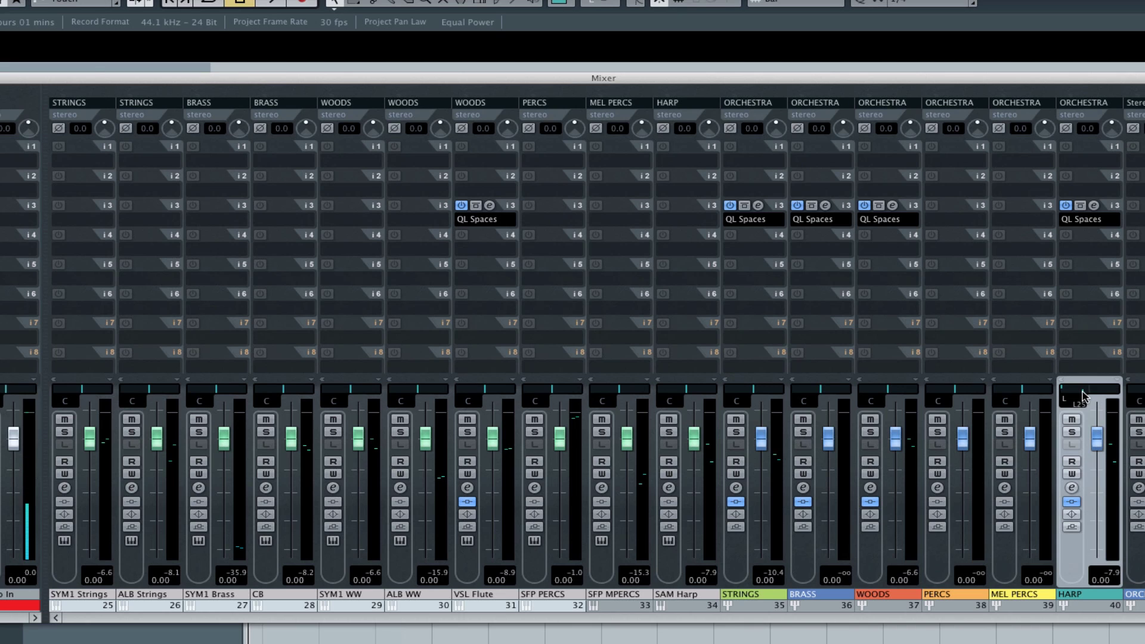
drag(10, 77, 17, 83)
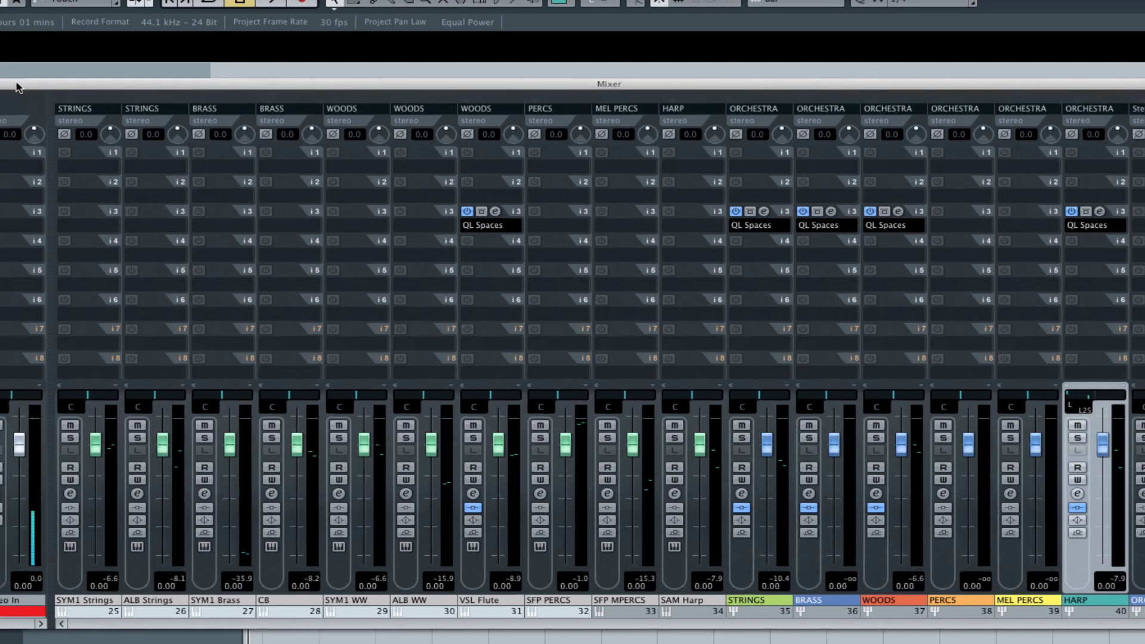
click(1, 84)
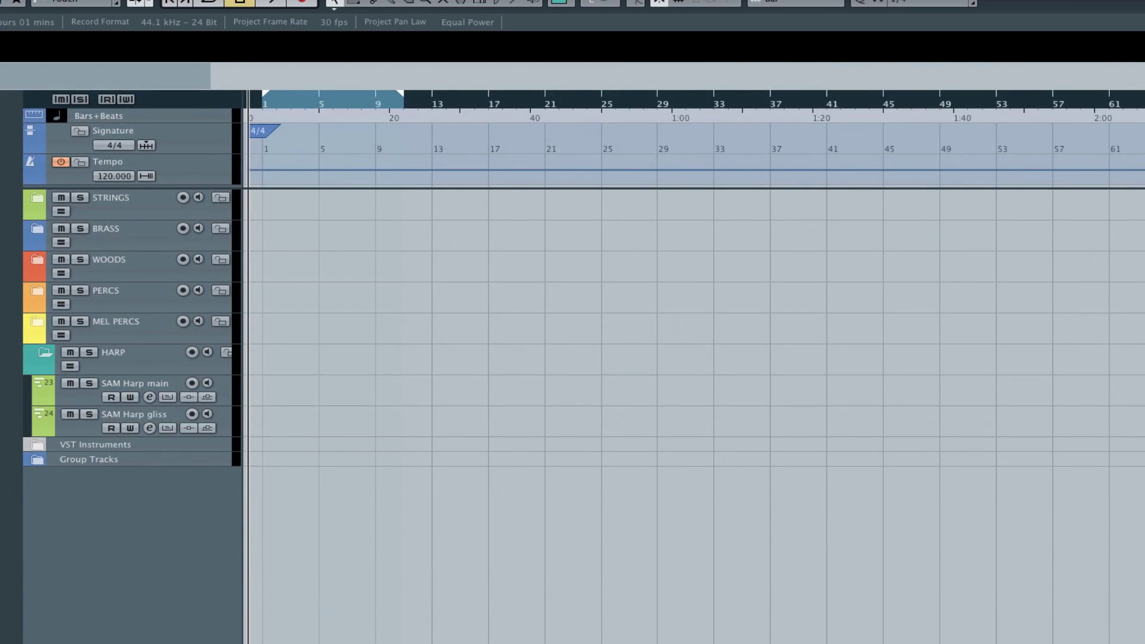
Step: Colour the SAM Harp main and SAM Harp gliss tracks with Color 8 and collapse the HARP folder
click(160, 359)
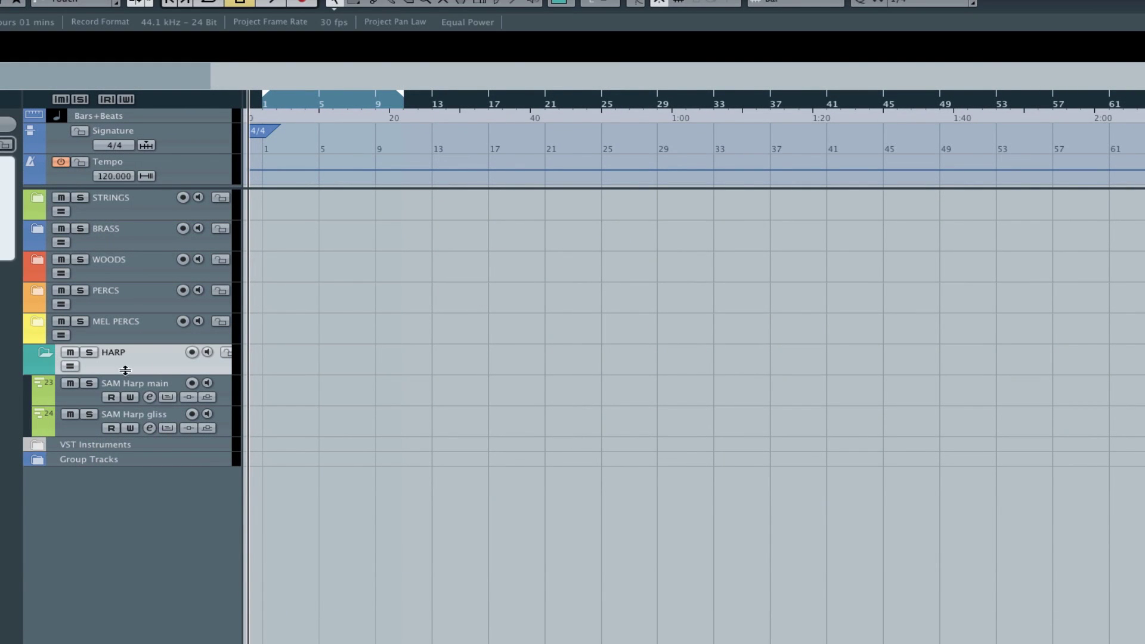
click(97, 403)
shift+click(159, 420)
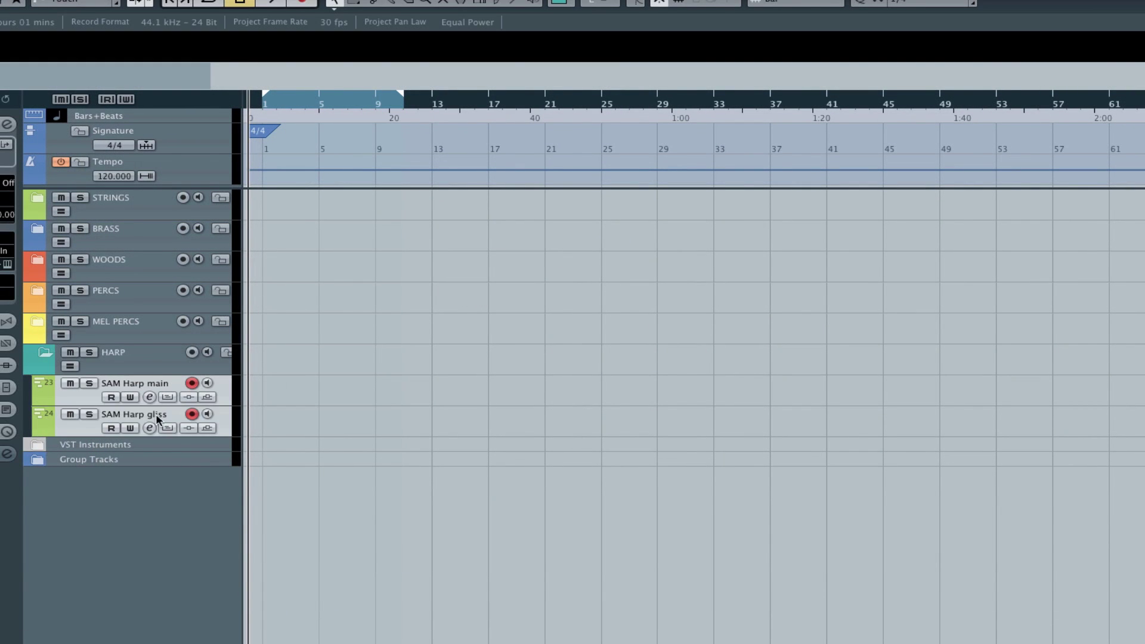
click(577, 7)
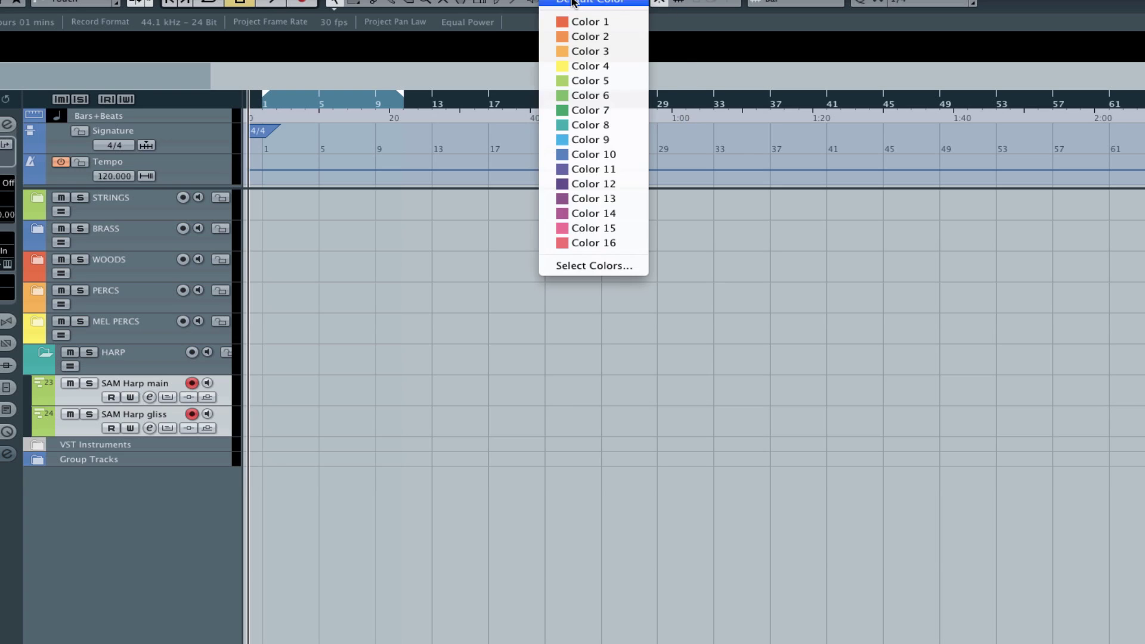
click(577, 141)
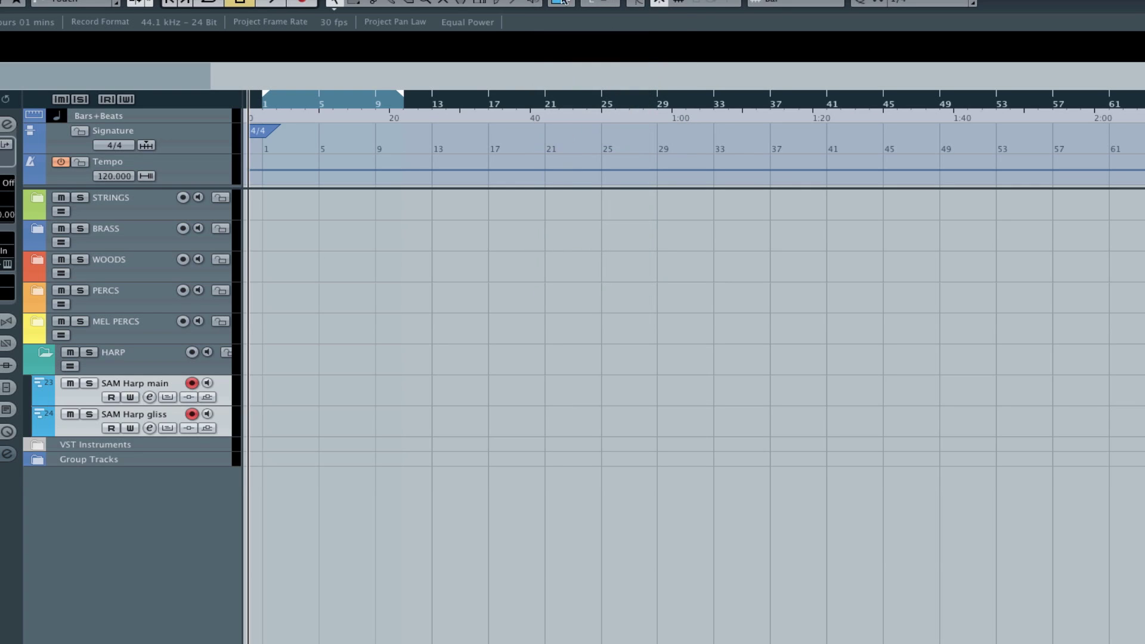
click(563, 2)
click(585, 123)
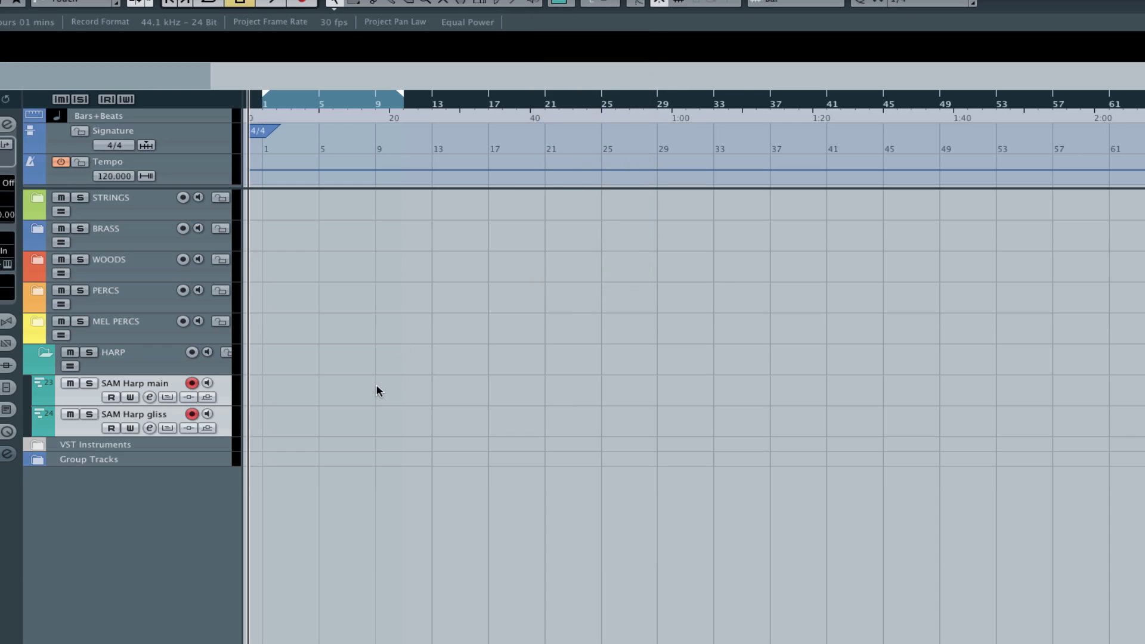
click(143, 365)
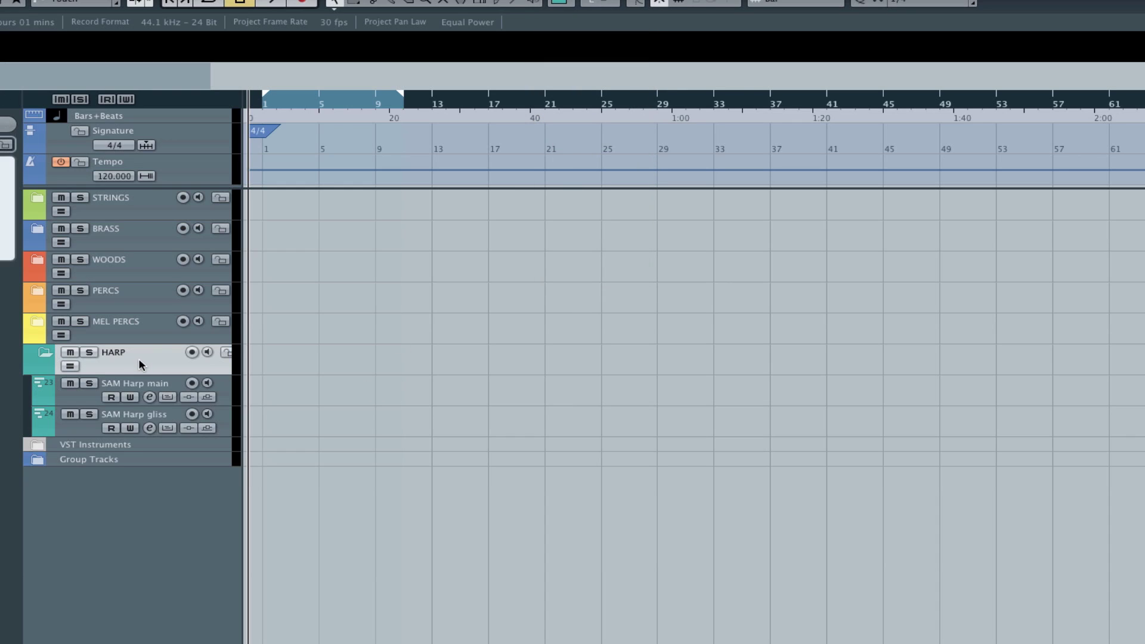
click(45, 356)
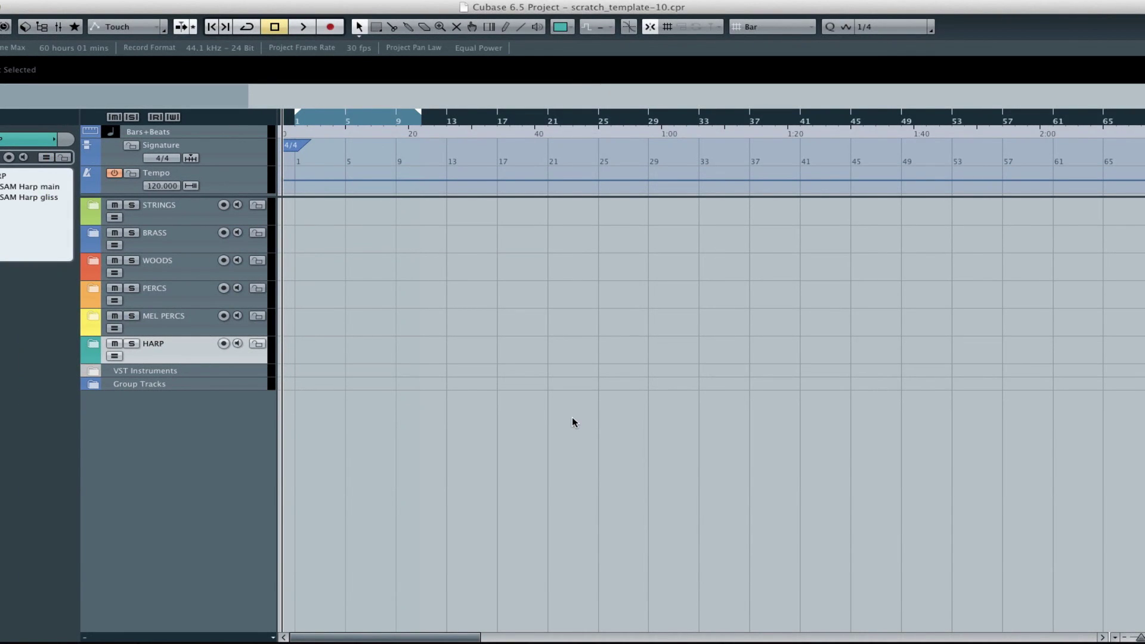
Step: Copy the QL Spaces reverb from the WOODS group to insert 3 of the ORCHESTRA group and open its editor
key(F3)
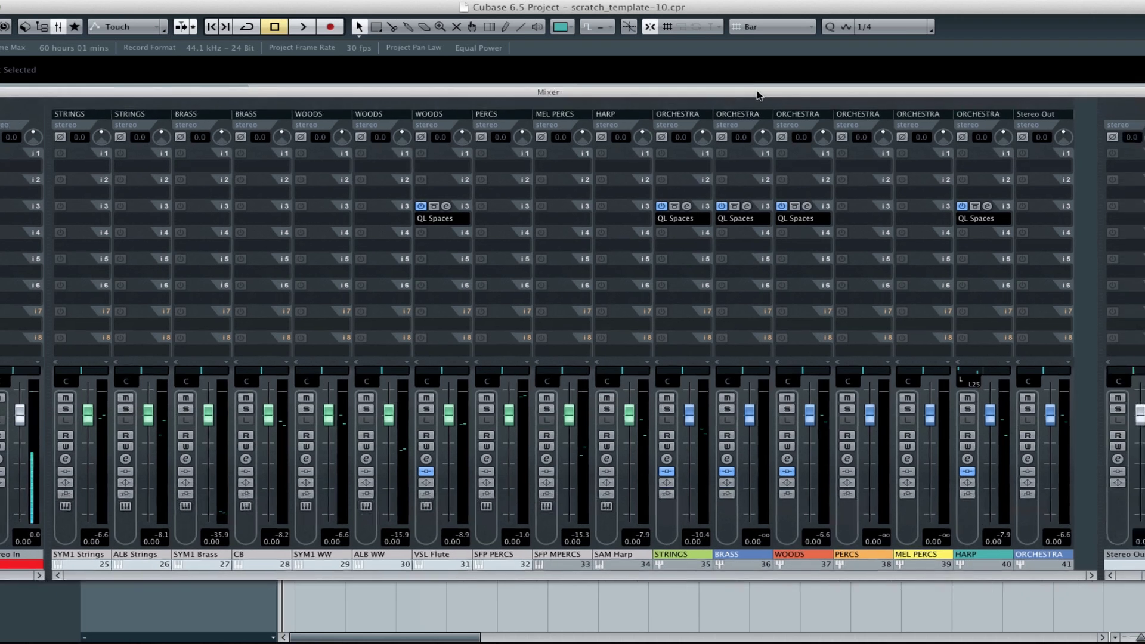
drag(757, 95, 732, 87)
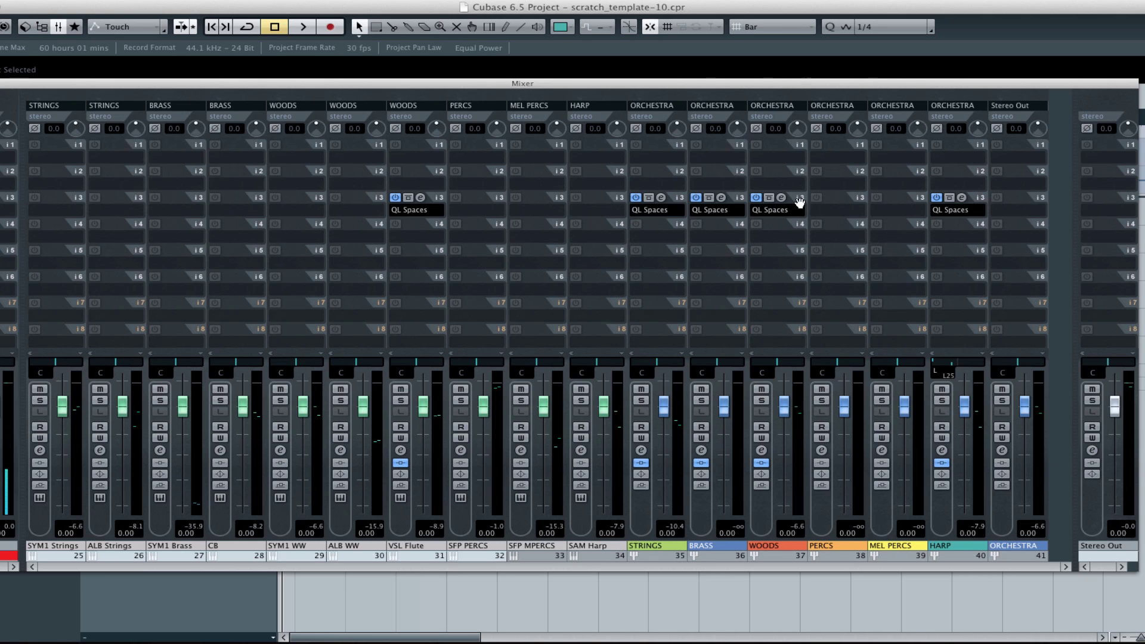
drag(798, 198, 1035, 204)
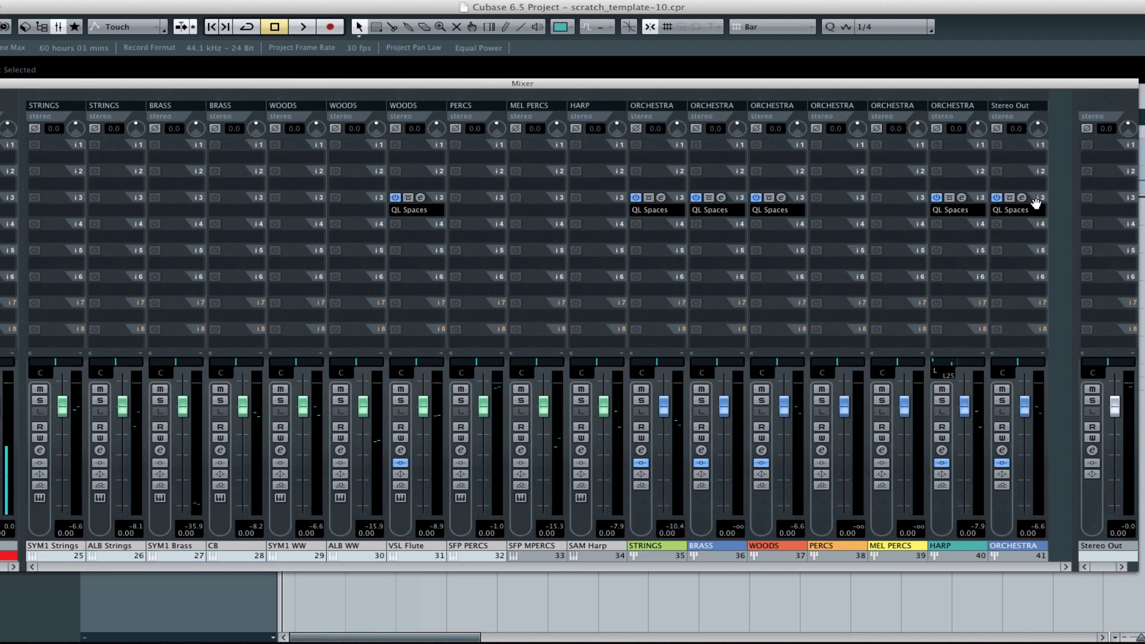
click(1023, 198)
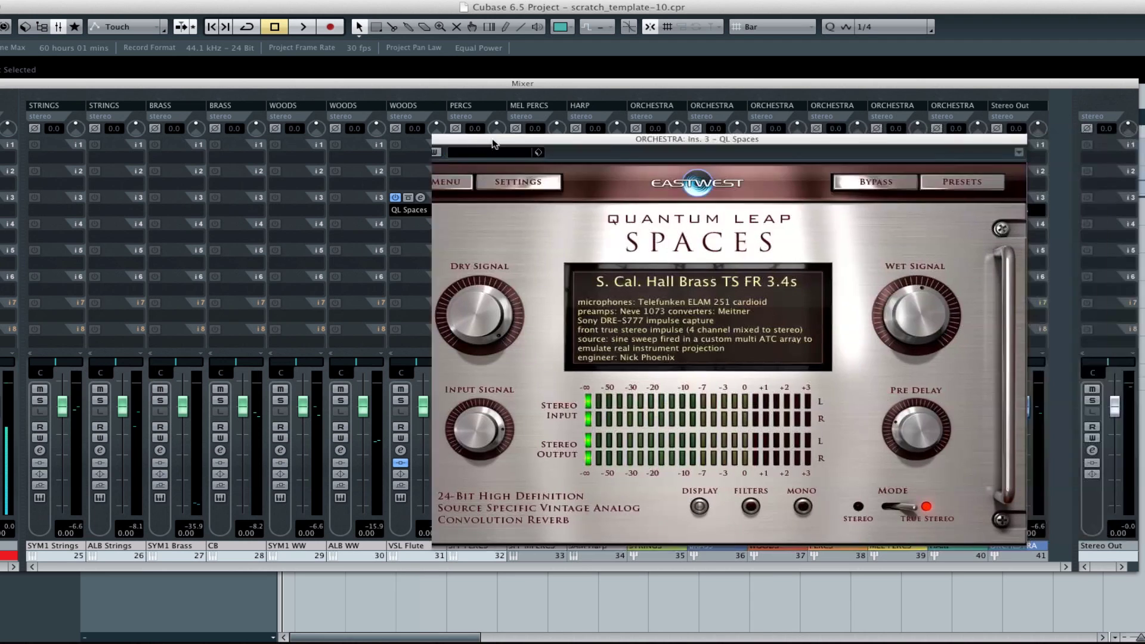
drag(602, 136, 371, 136)
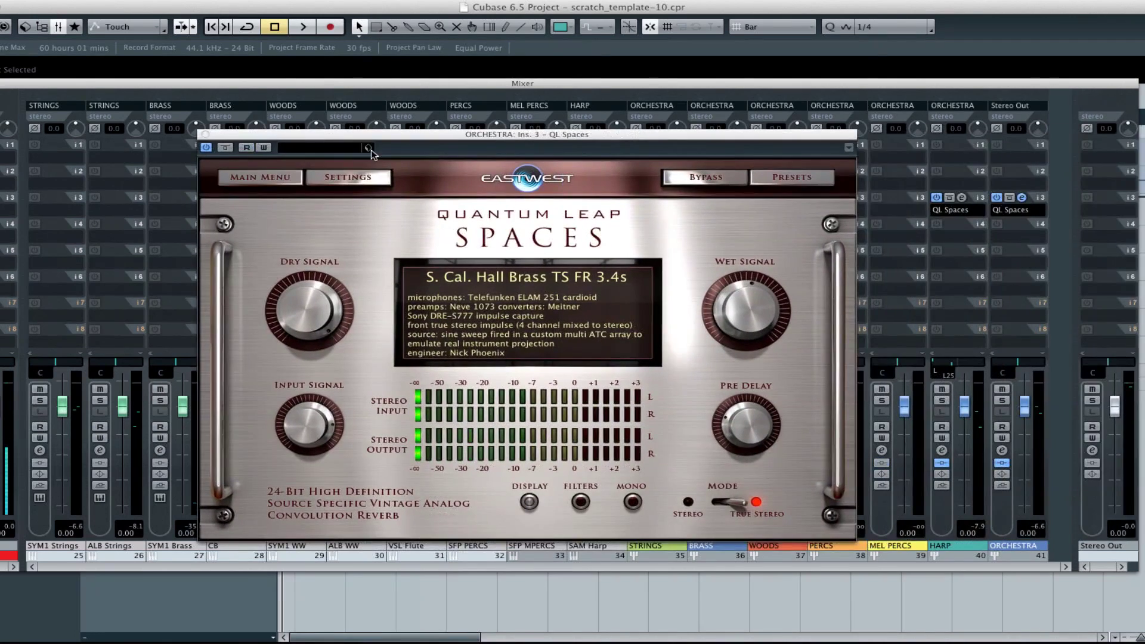
Step: Load the Digital Hollywood Hall ST 5.2s preset from the Plate Digital category into the ORCHESTRA reverb
click(820, 184)
click(309, 270)
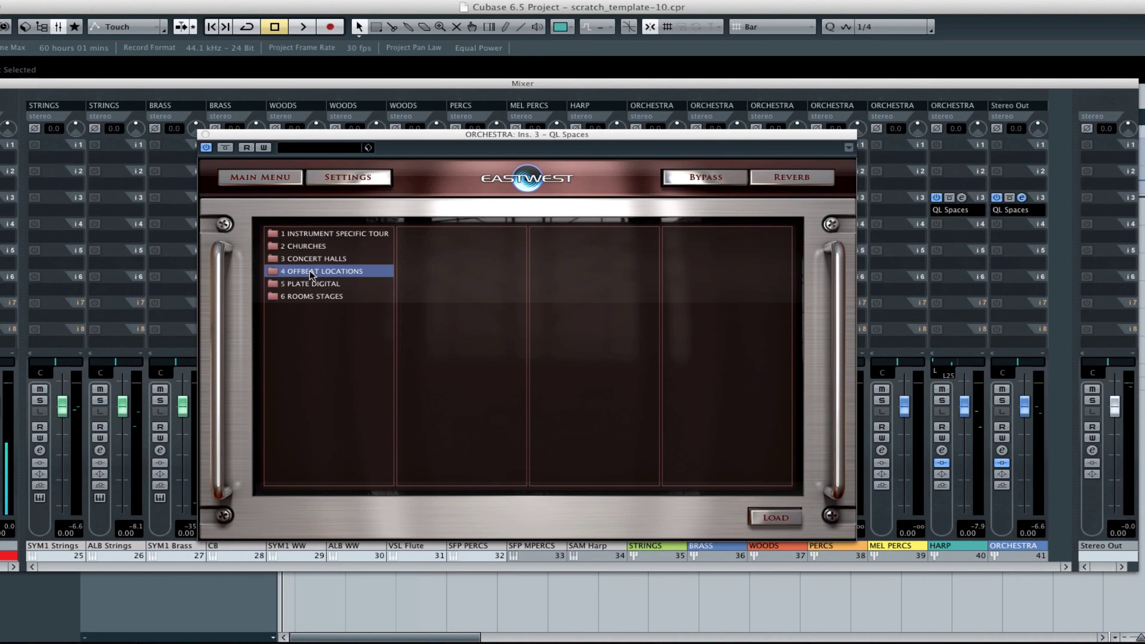
click(313, 284)
click(453, 247)
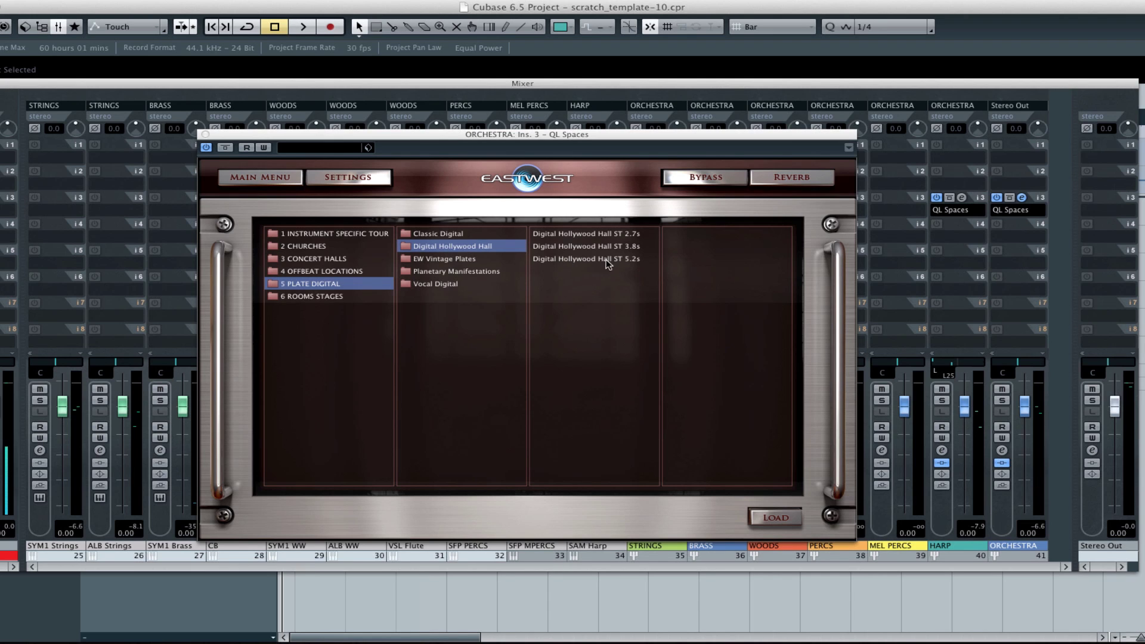
double_click(606, 260)
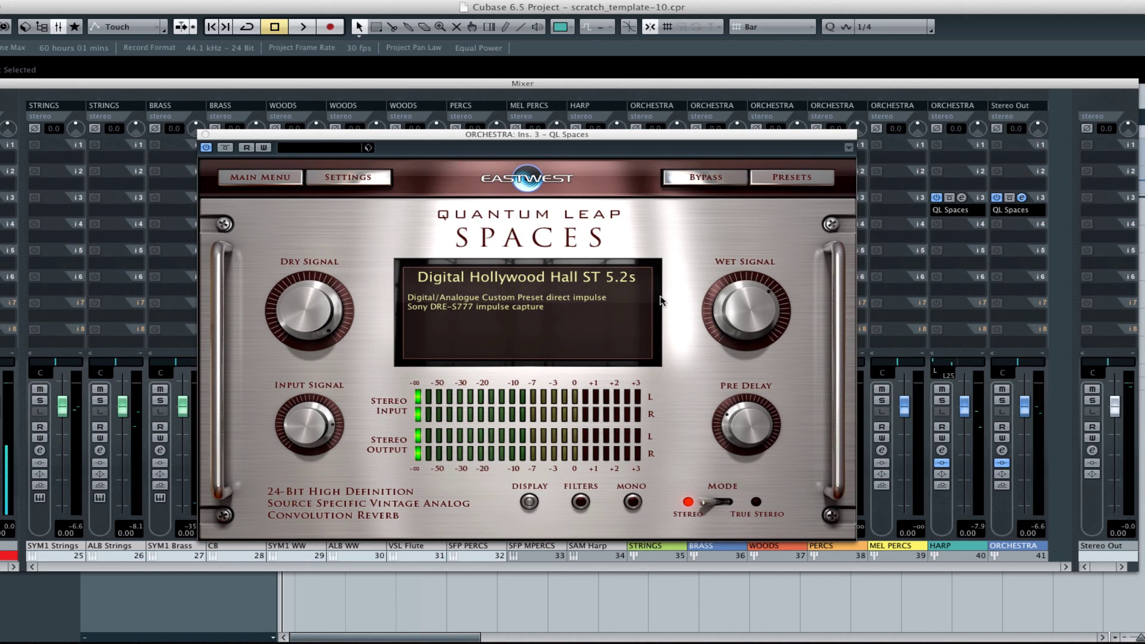
Step: Lower the ORCHESTRA reverb's wet signal to about -33.8 dBFS and close the mixer behind it
mouse_move(730, 309)
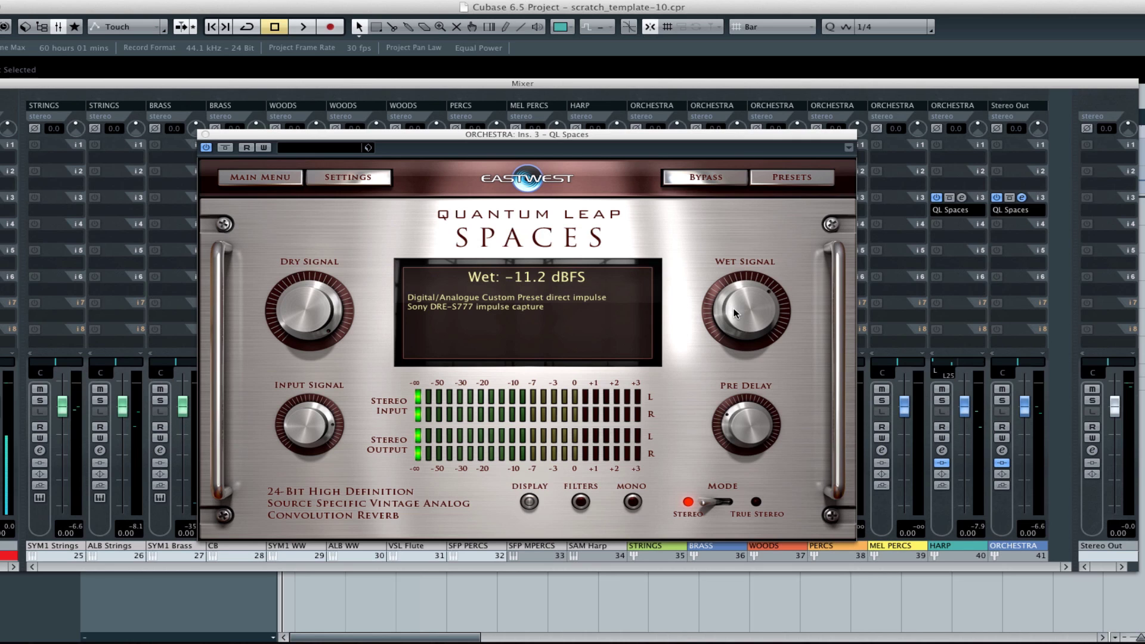
drag(738, 310, 744, 377)
drag(13, 86, 332, 90)
click(236, 86)
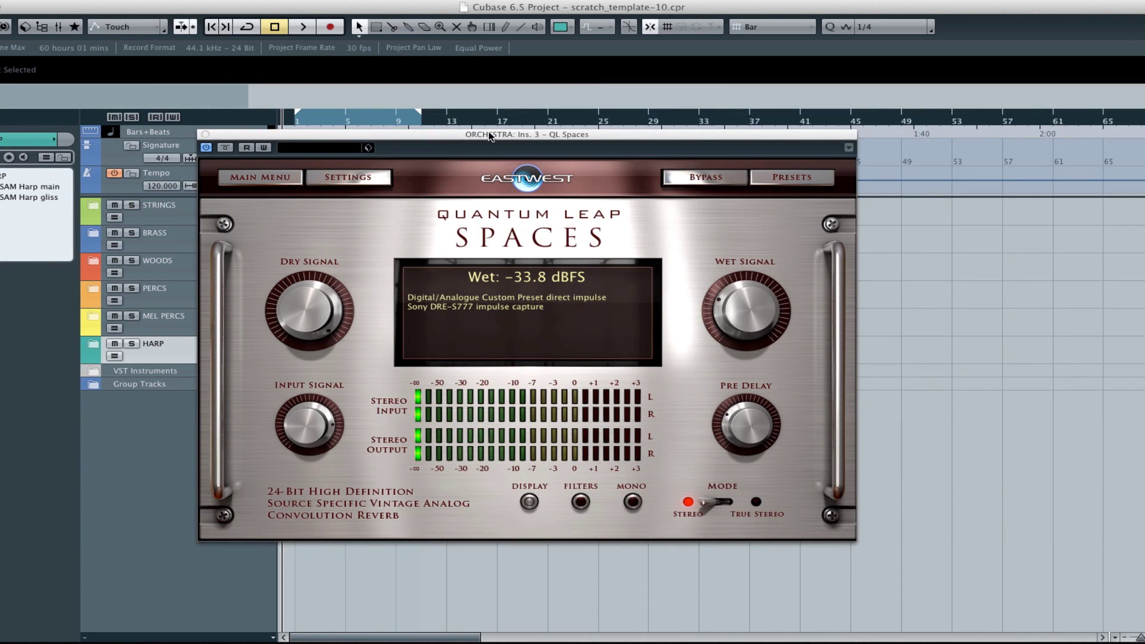
Step: Expand the STRINGS folder and select the SYM1 strings sus track, keeping the ORCHESTRA reverb editor clear of the track list
drag(477, 148, 613, 149)
click(146, 218)
click(93, 209)
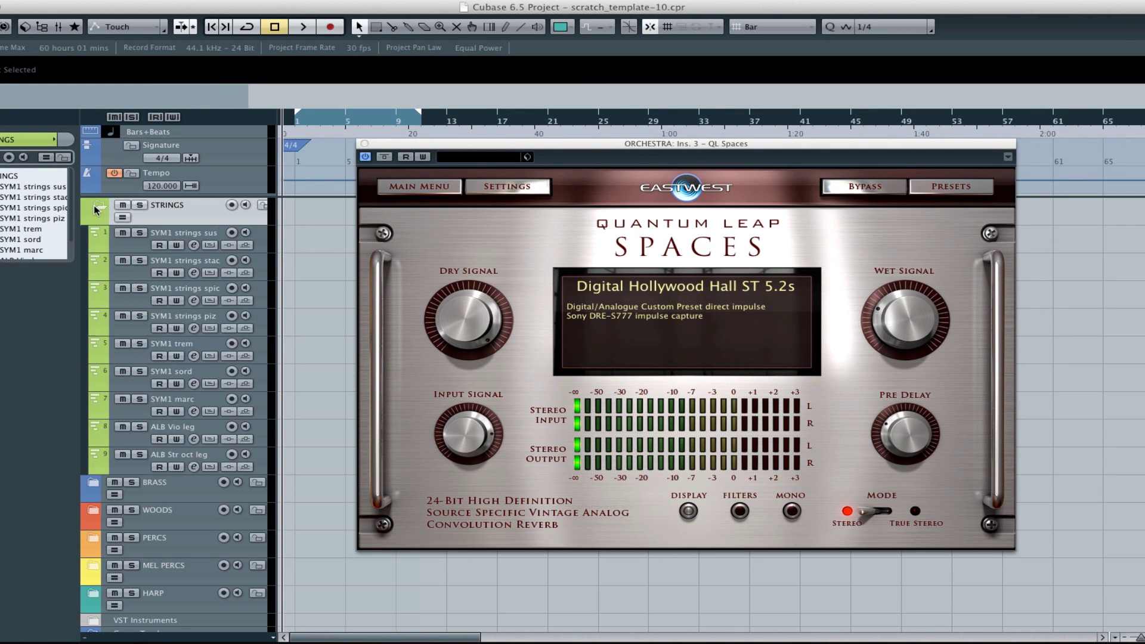
click(135, 243)
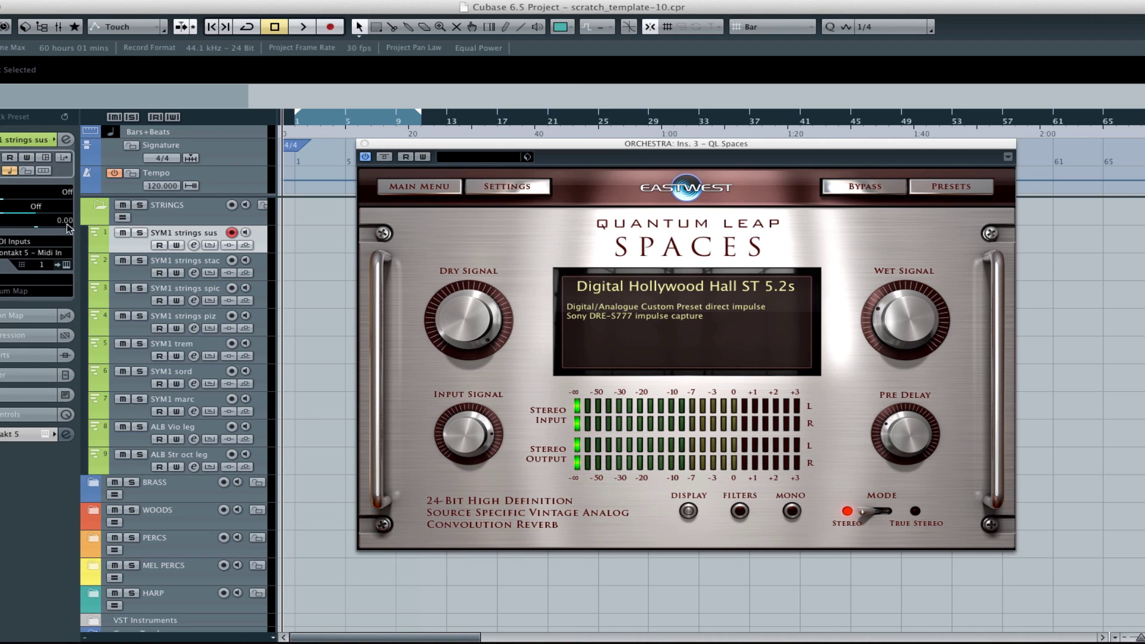
Step: Compare SYM1 strings sus with the ORCHESTRA reverb bypassed and active, raise its wet signal slightly, and close the editor
click(384, 159)
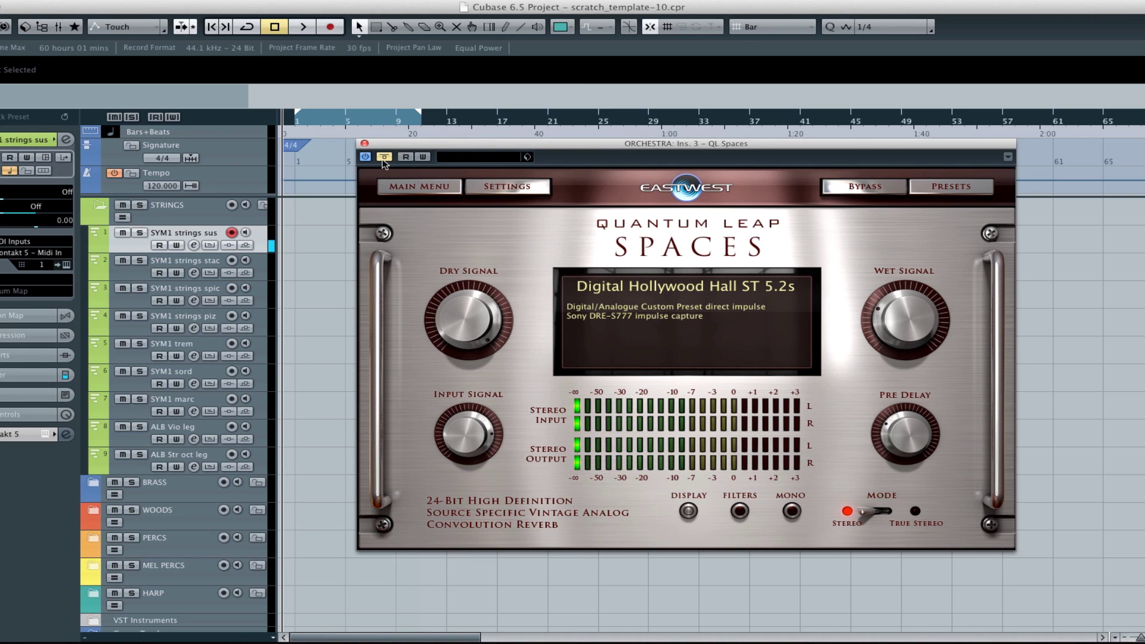
drag(904, 326, 903, 306)
click(388, 159)
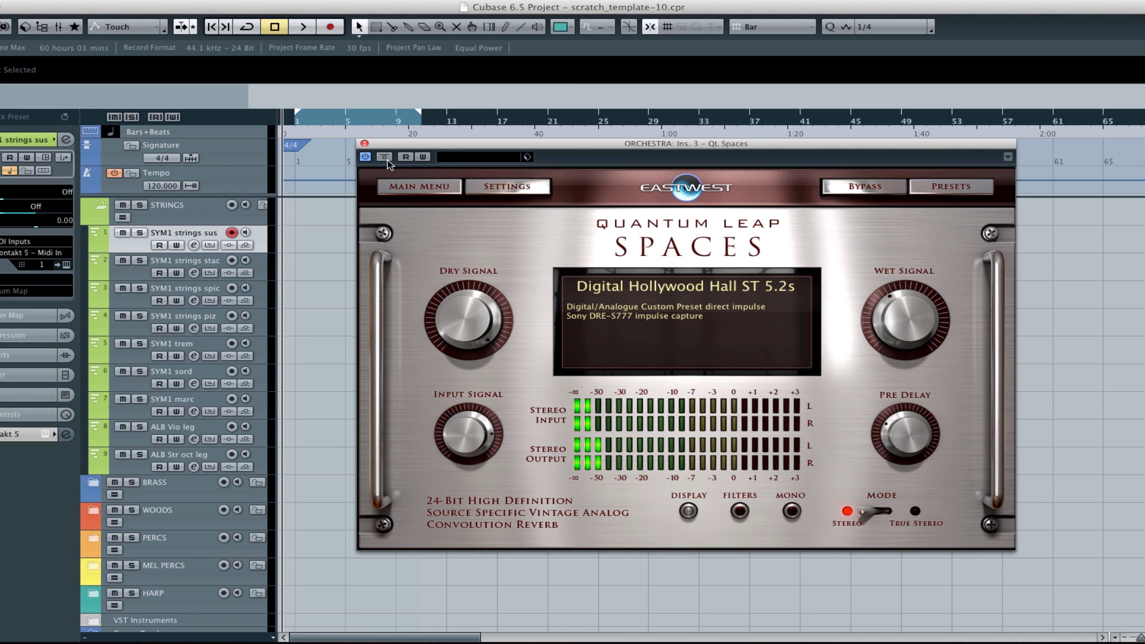
drag(903, 314, 901, 313)
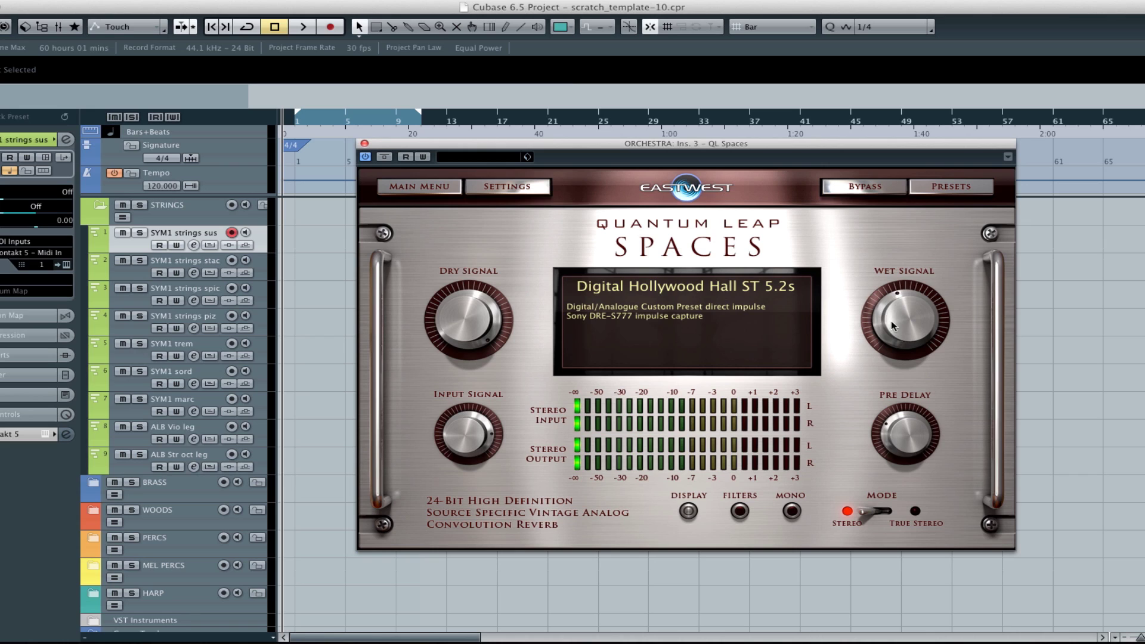
click(364, 143)
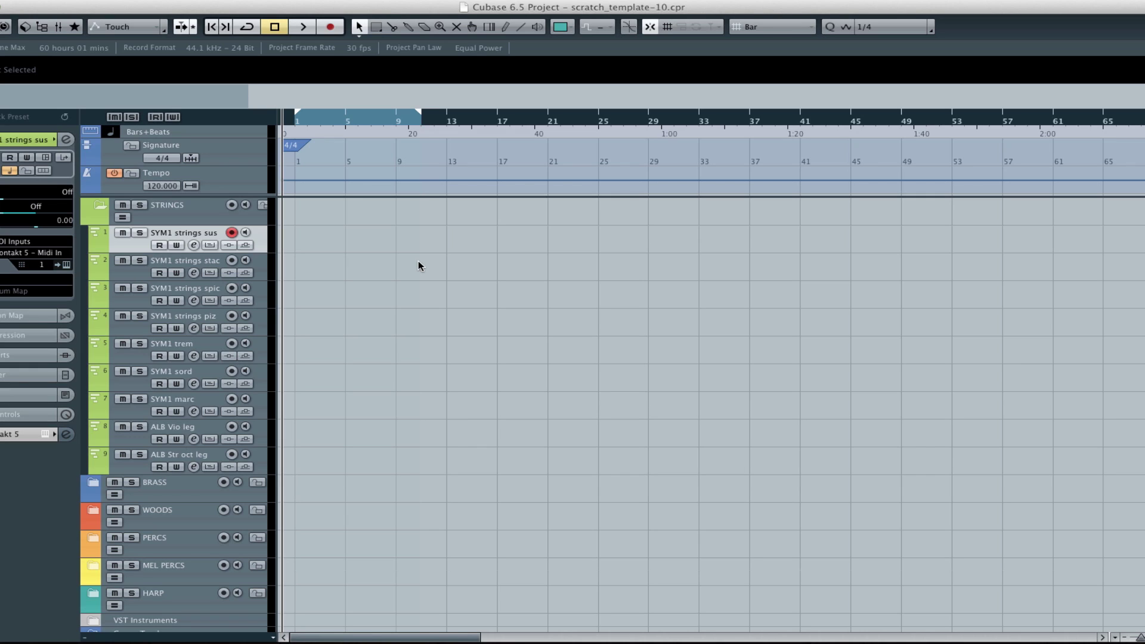
Step: Save the project as the new version scratch_template-11 and reopen the mixer, positioned to show the Stereo Out channel
key(super+alt+s)
key(F3)
key(F3)
key(F3)
drag(325, 144, 192, 70)
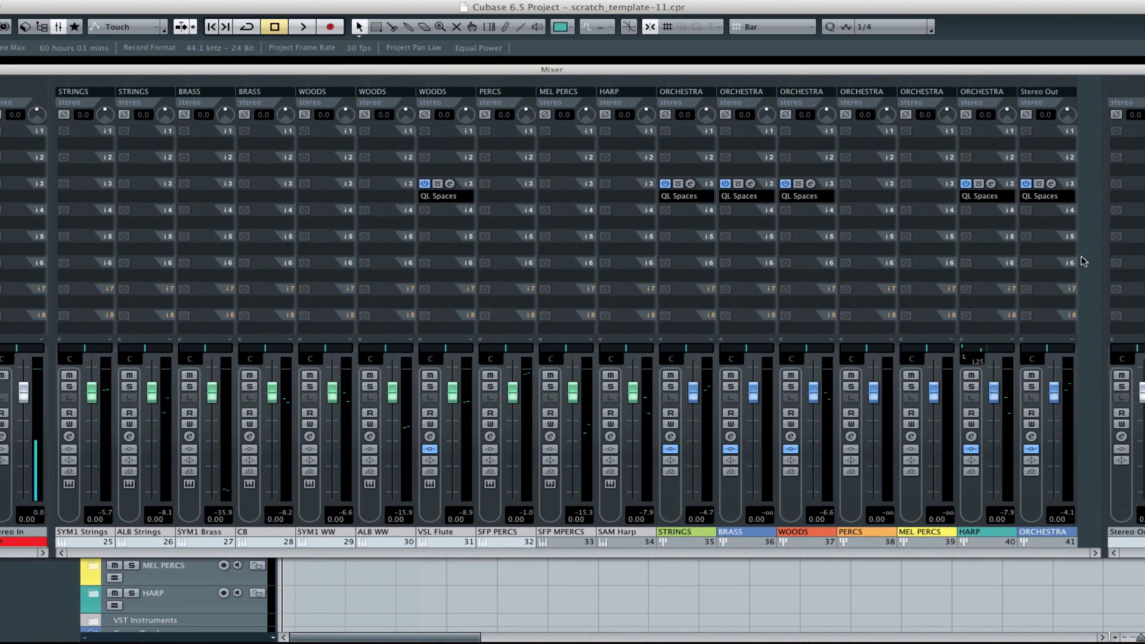
Step: Insert the Waves L3-LL Multi Stereo multiband limiter in insert slot 5 of the Stereo Out channel
click(1136, 252)
mouse_move(990, 276)
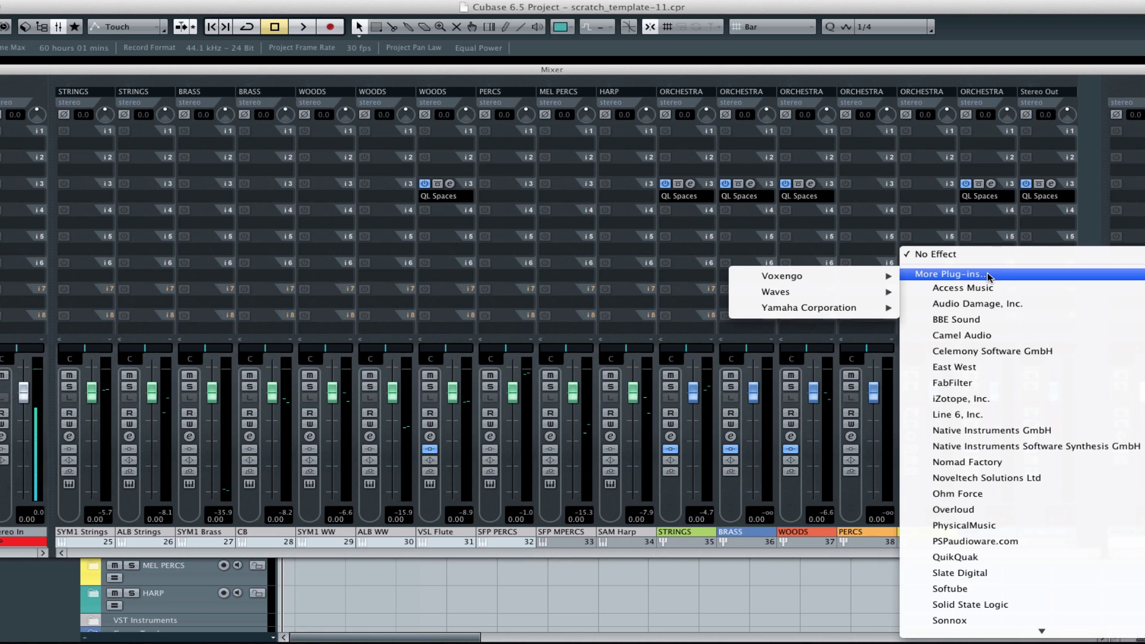
mouse_move(794, 295)
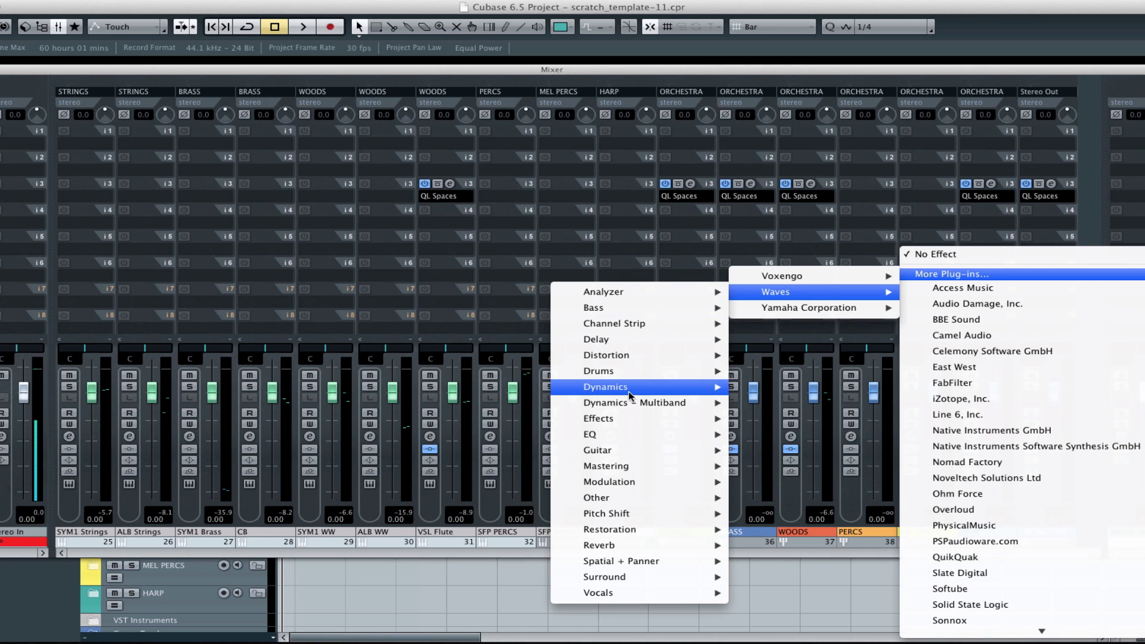
mouse_move(631, 406)
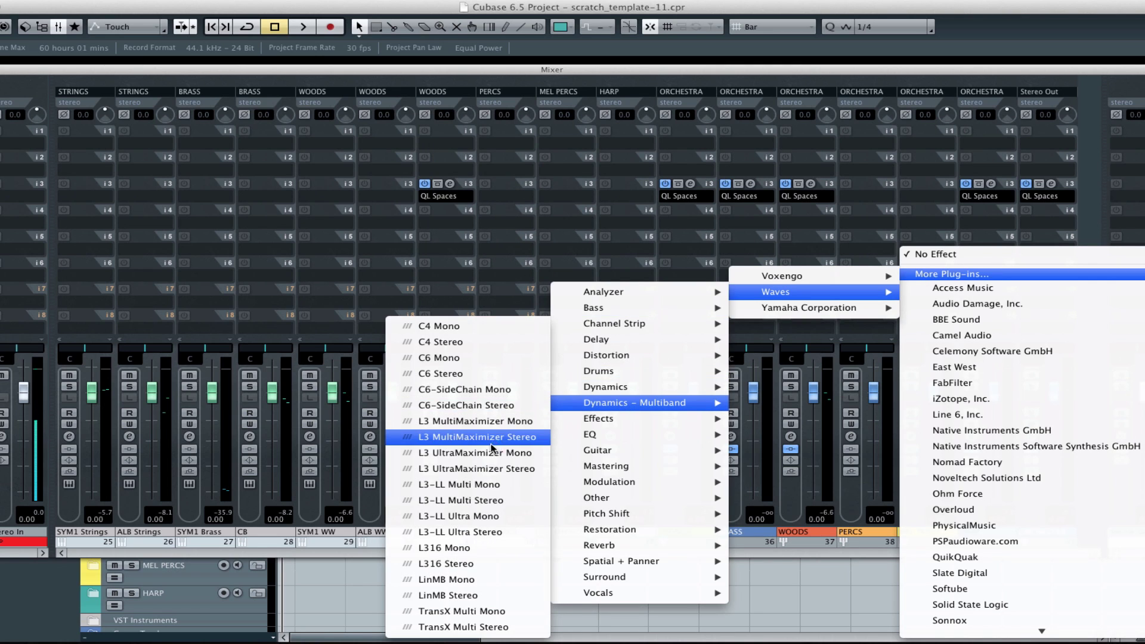
click(485, 503)
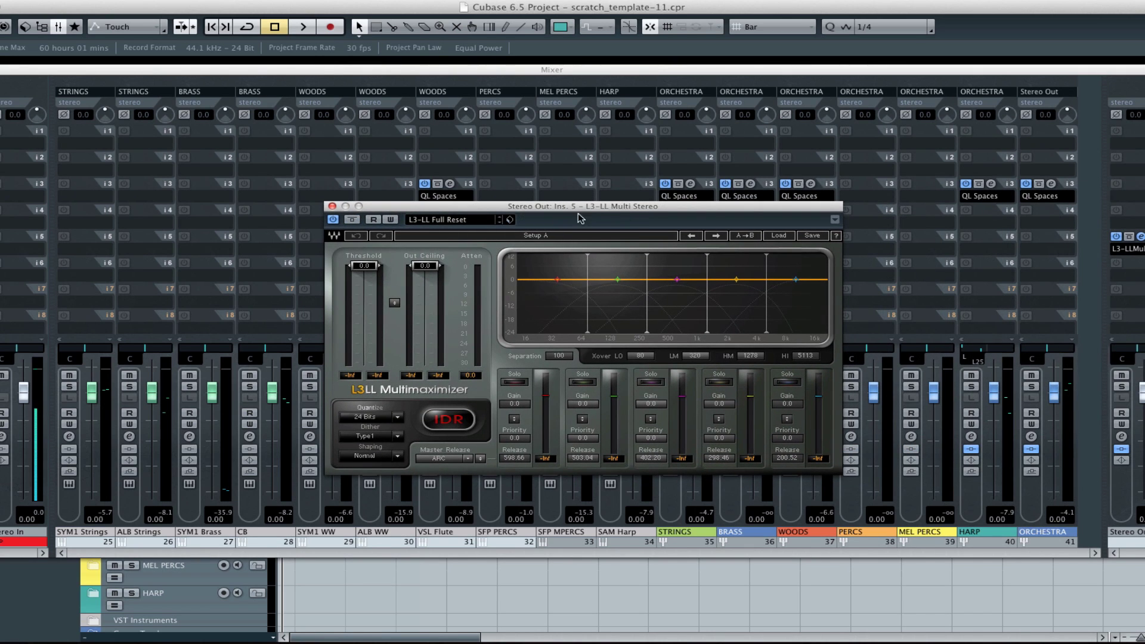
Step: Close the mixer and the Stereo Out L3-LL Multi Stereo limiter editor to return to the project window
drag(596, 207, 607, 214)
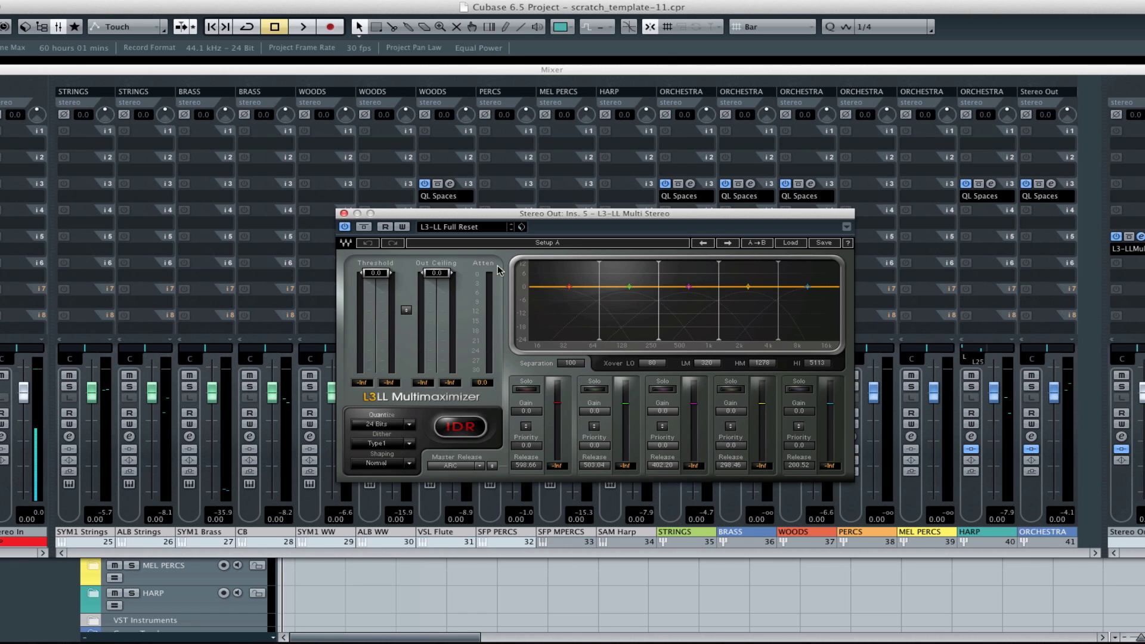
click(5, 71)
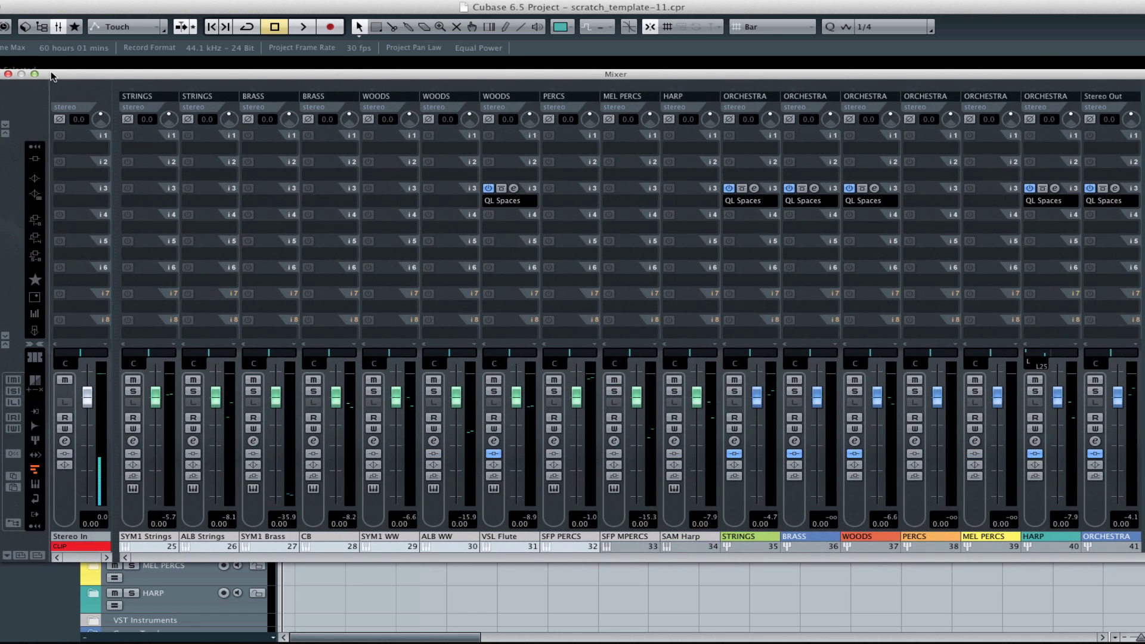
click(8, 74)
drag(510, 215, 554, 242)
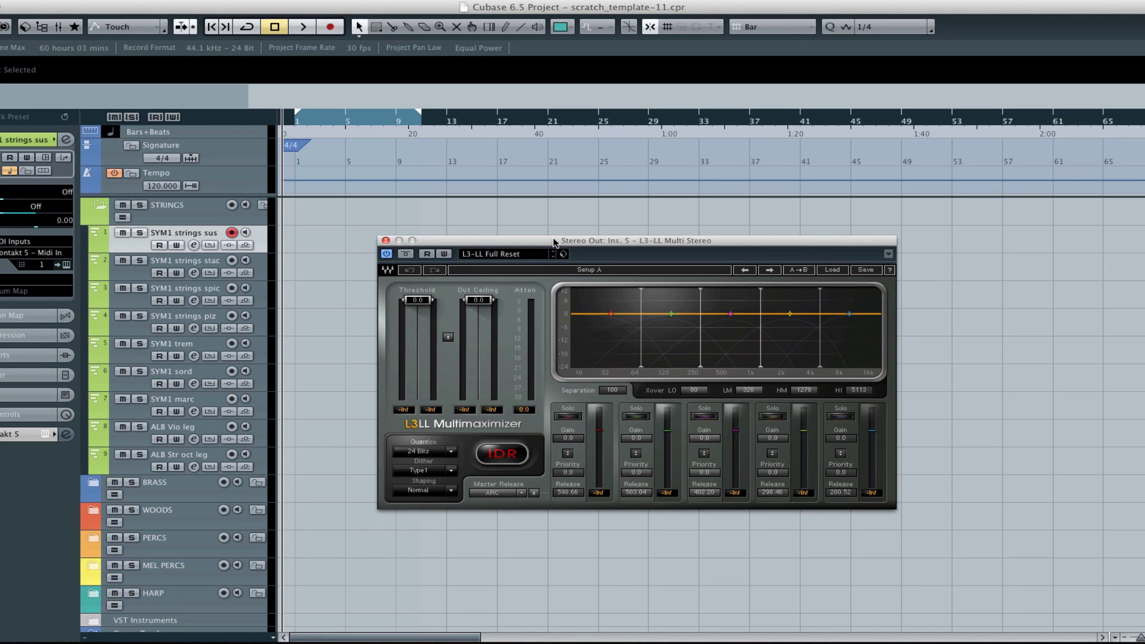
drag(601, 242, 615, 244)
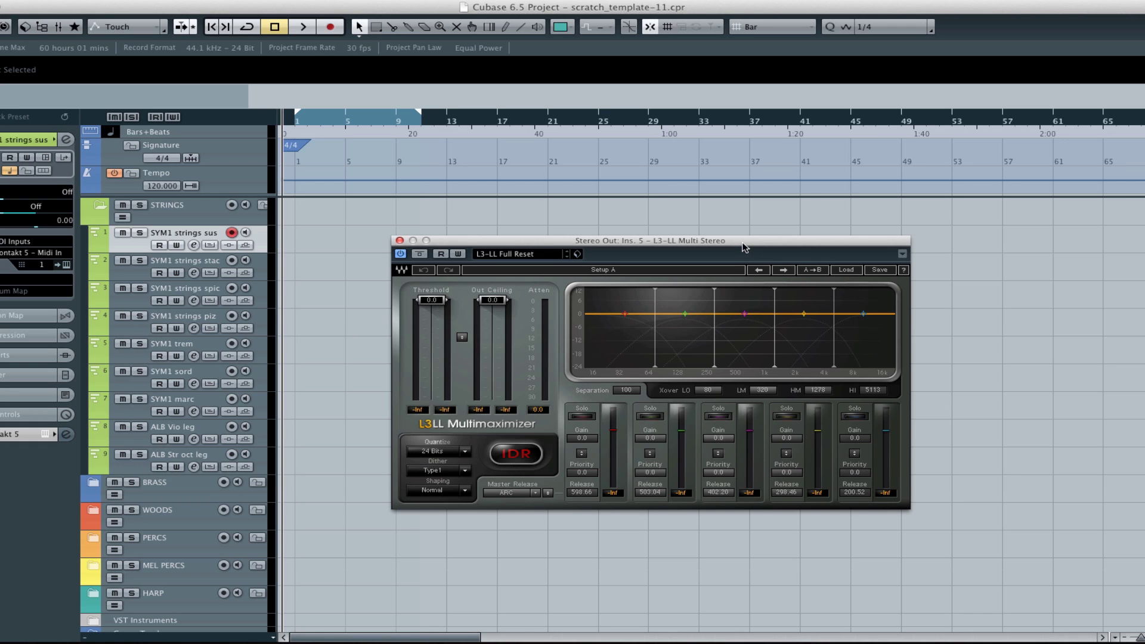
drag(742, 241, 735, 233)
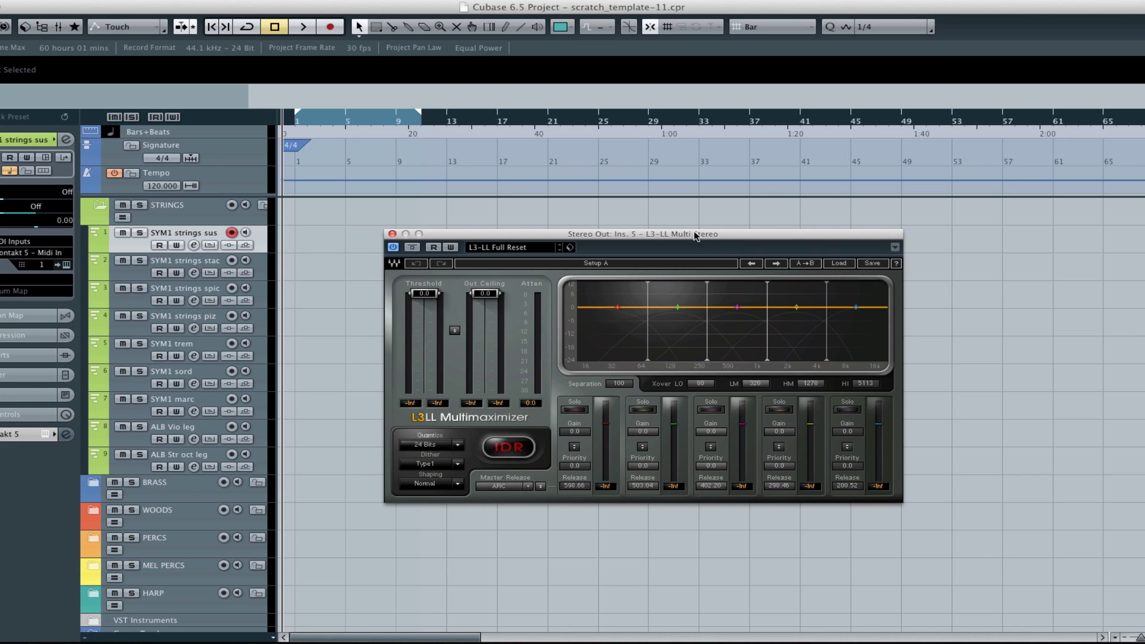
drag(680, 232, 679, 232)
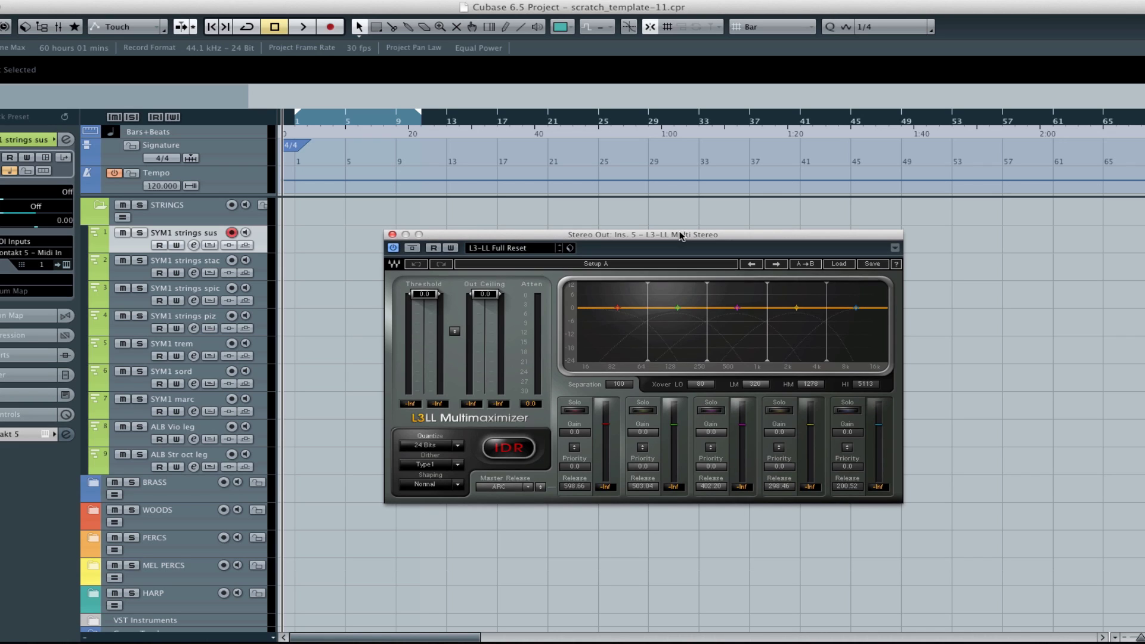
click(392, 235)
Step: Collapse the STRINGS folder, go through the section folders from BRASS to HARP, and select the STRINGS folder again
click(202, 215)
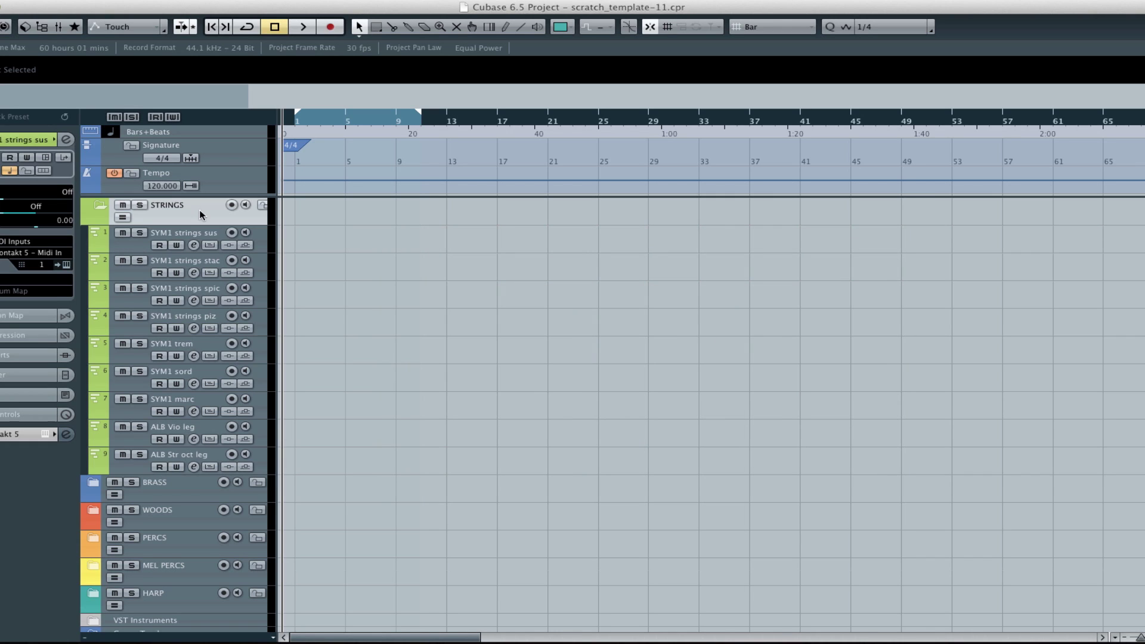
click(99, 206)
click(182, 241)
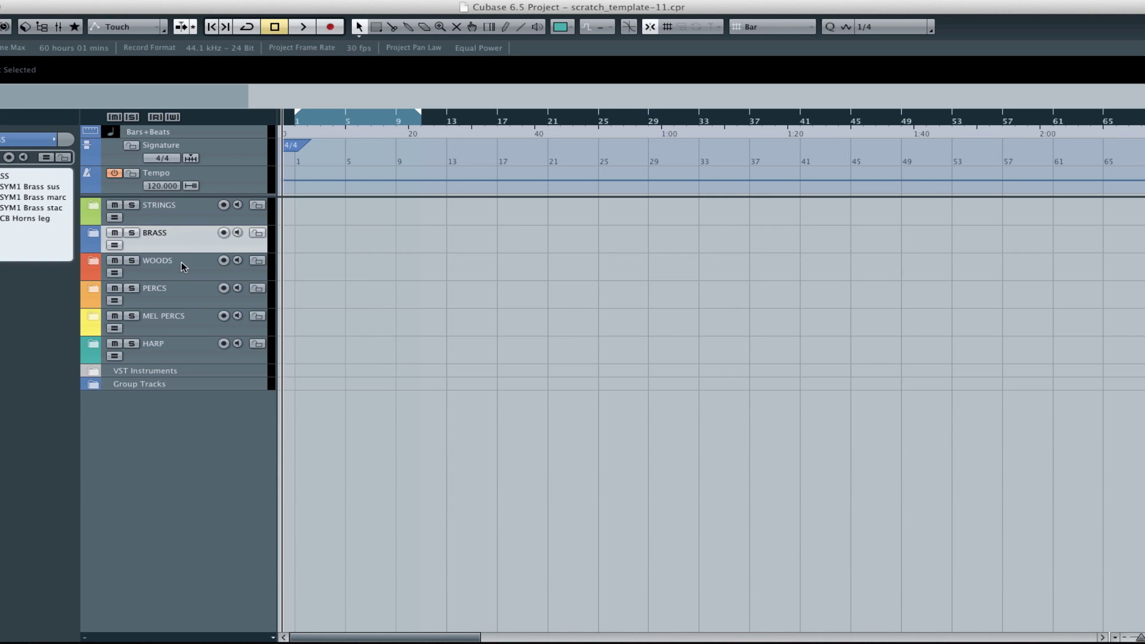
click(181, 262)
click(173, 296)
click(175, 323)
click(176, 355)
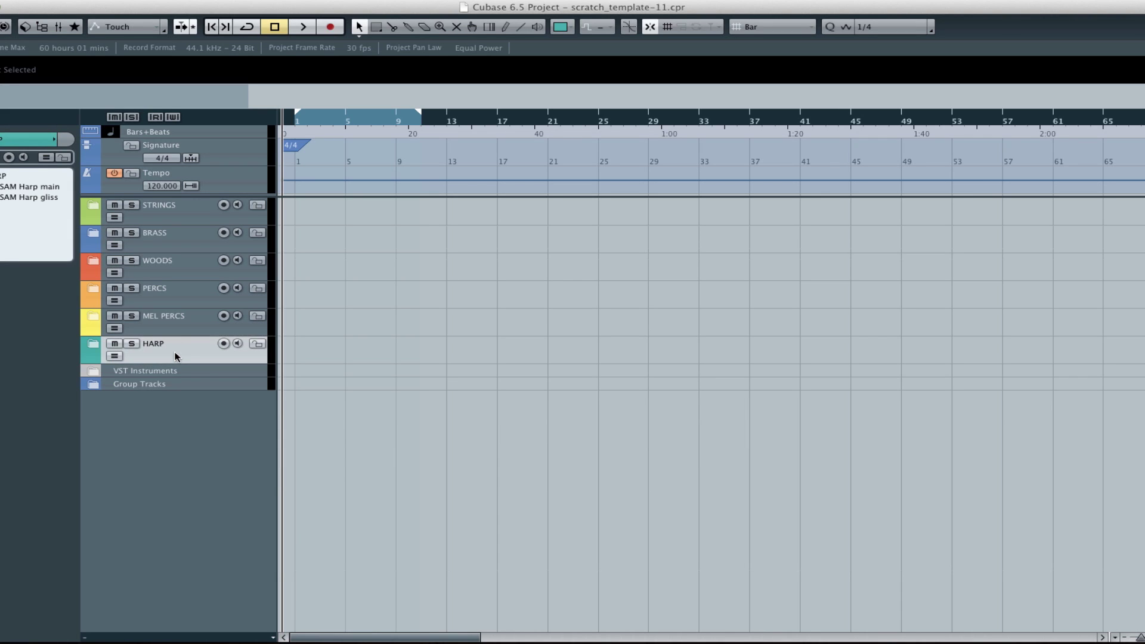
click(175, 216)
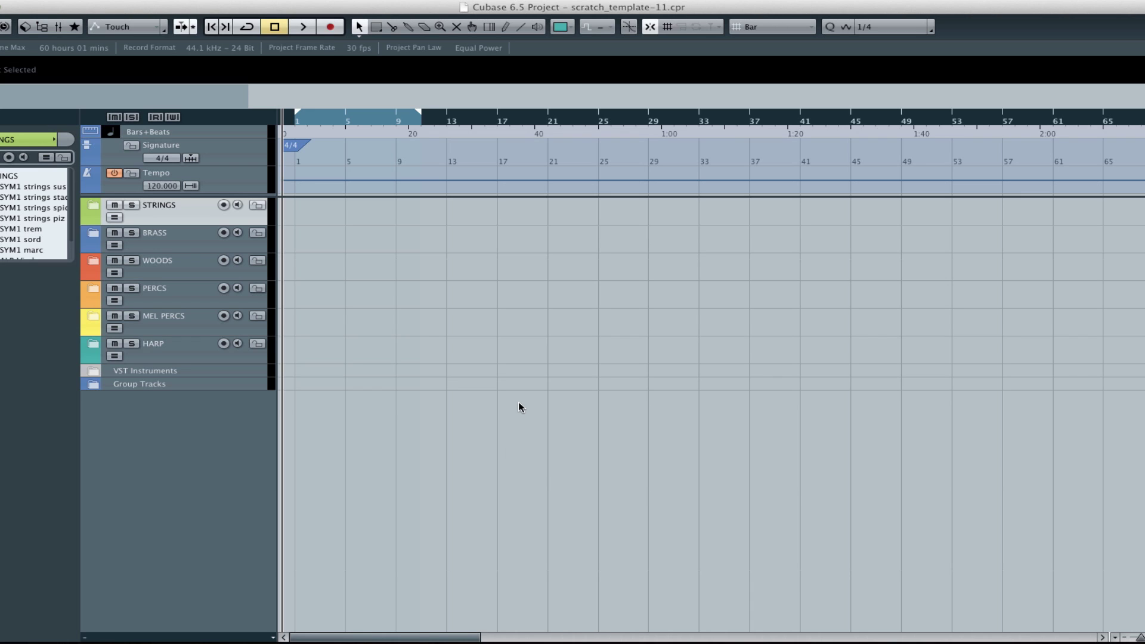
key(g)
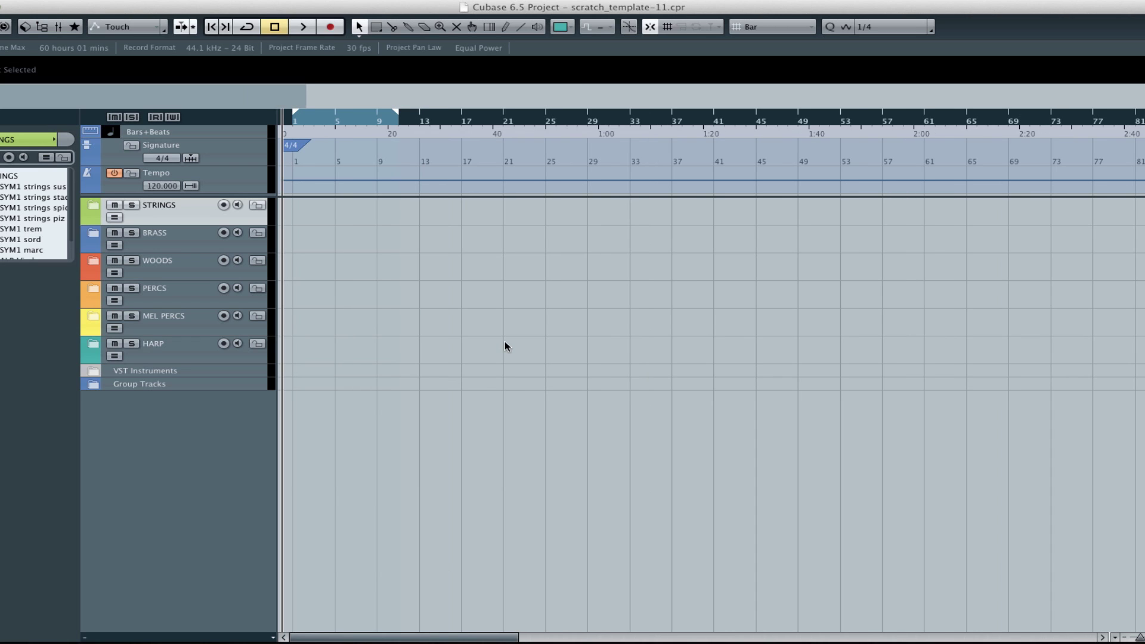
key(h)
key(h)
key(h)
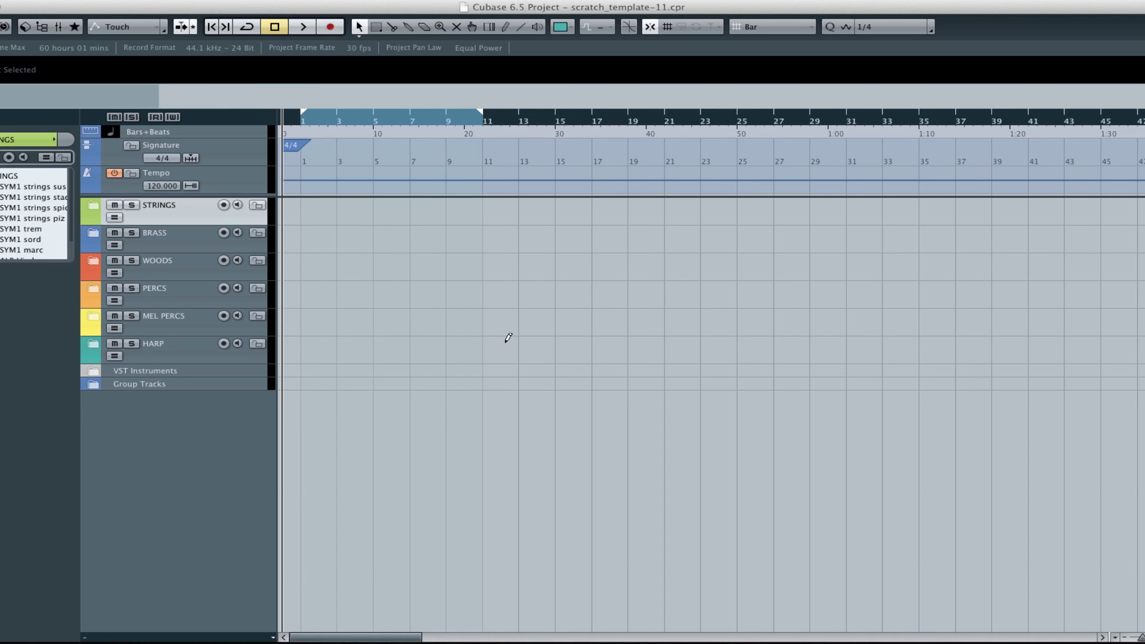
key(h)
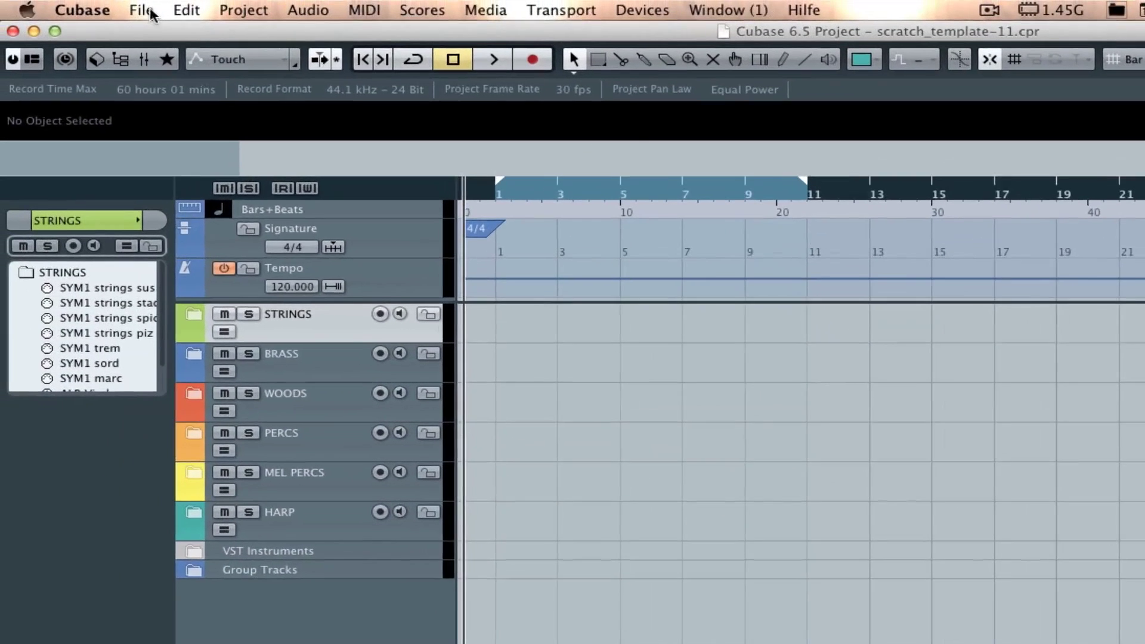
Step: Save the project as a template named Scratch Template
click(60, 0)
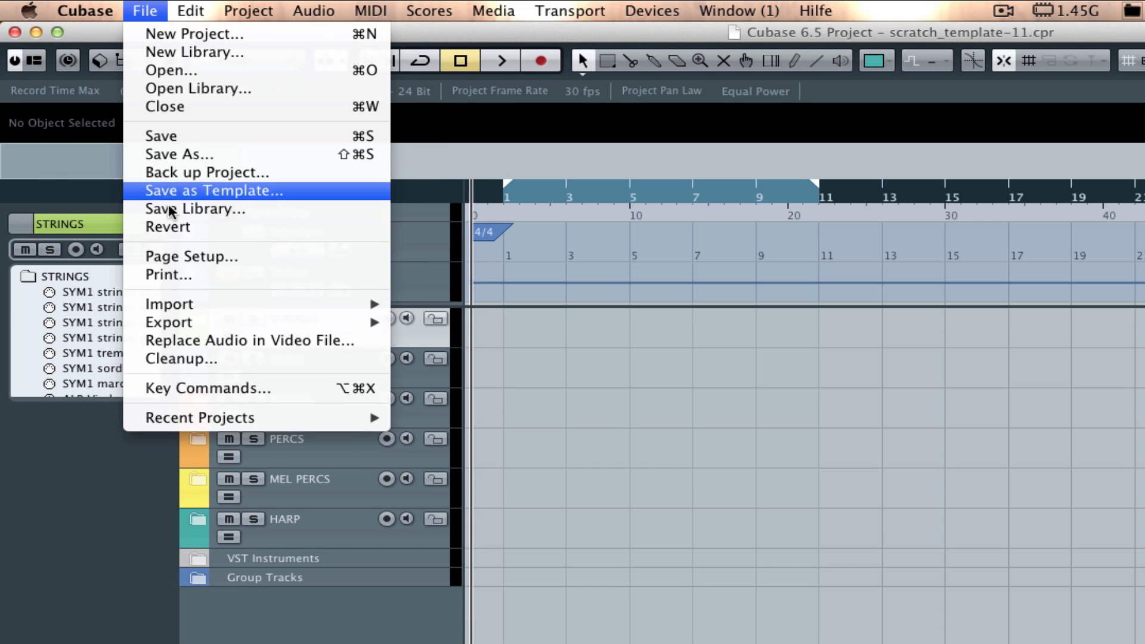
click(178, 192)
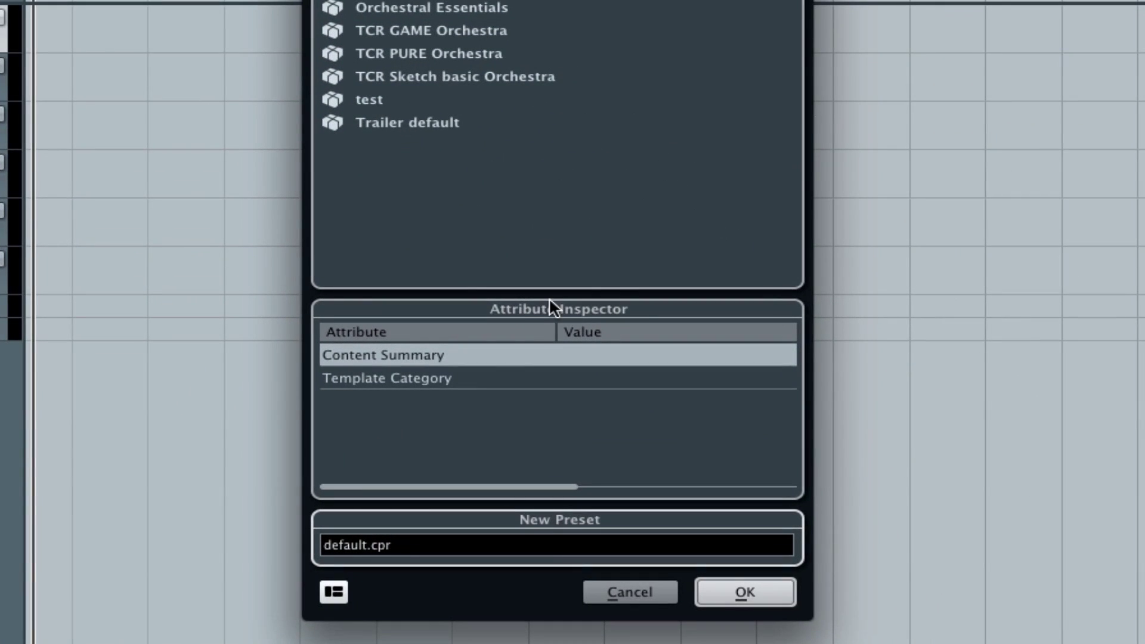
click(412, 547)
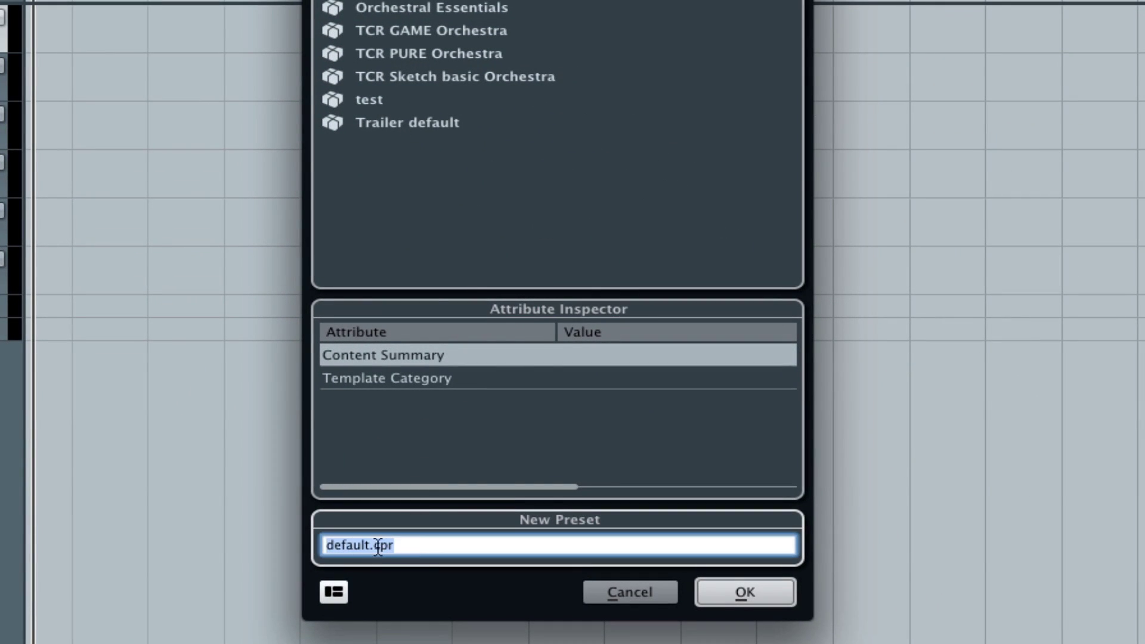
click(419, 549)
drag(419, 549, 316, 545)
text(Scractch)
key(BackSpace)
key(BackSpace)
key(BackSpace)
key(BackSpace)
text(tch Re)
key(BackSpace)
key(BackSpace)
text(Template)
click(753, 587)
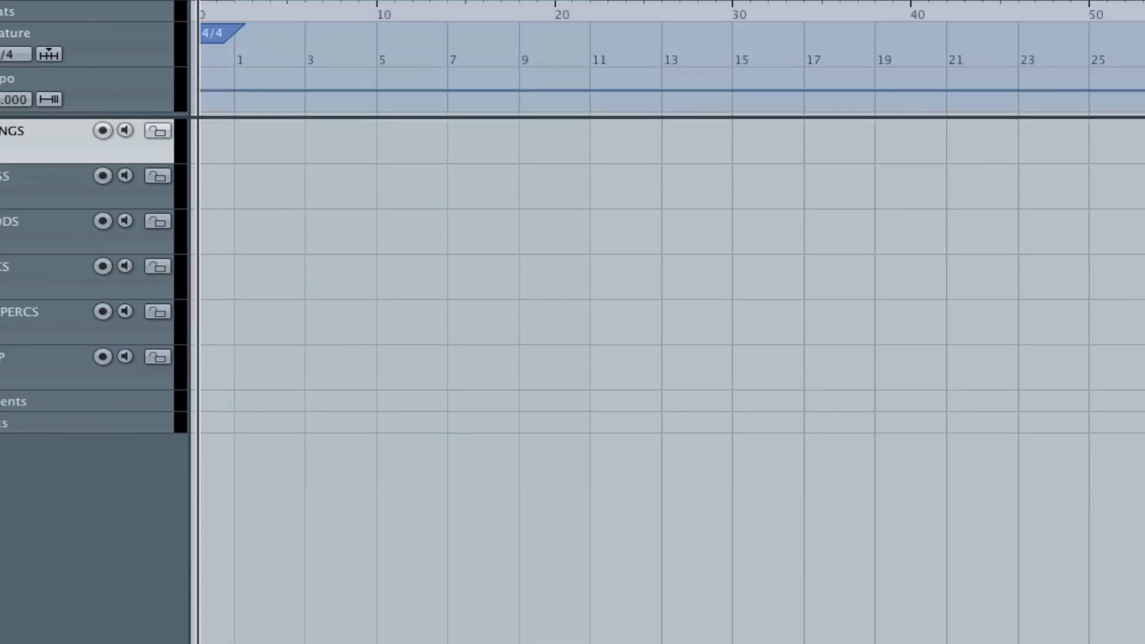
Step: Check the existing template presets in the Save as Template dialog for Scratch Template, and dismiss the dialog
click(145, 10)
click(110, 7)
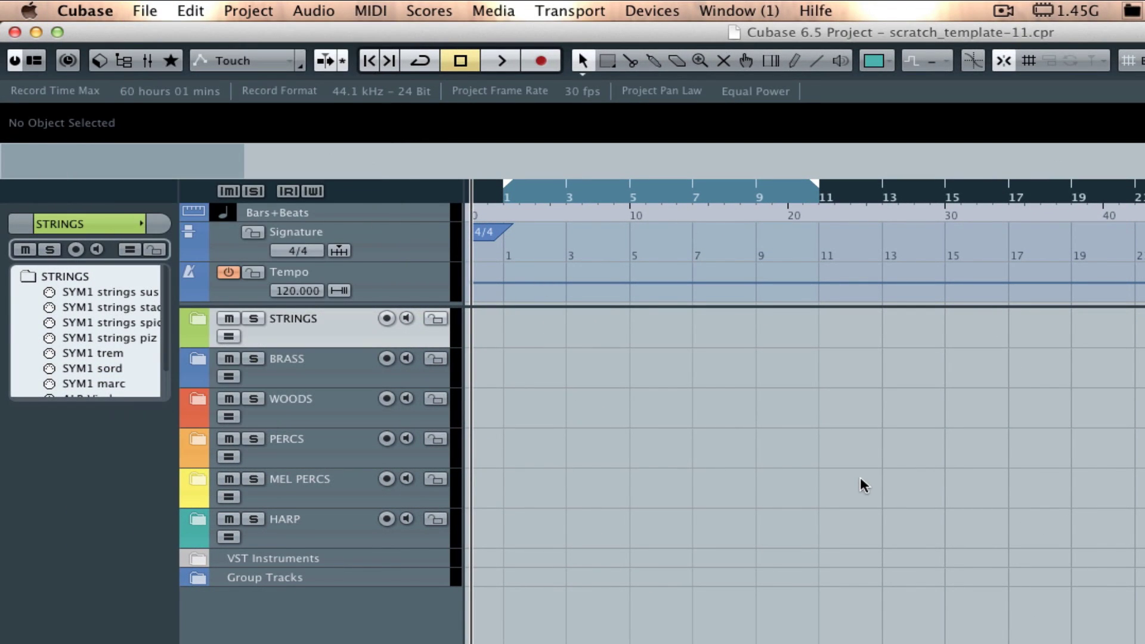
click(139, 10)
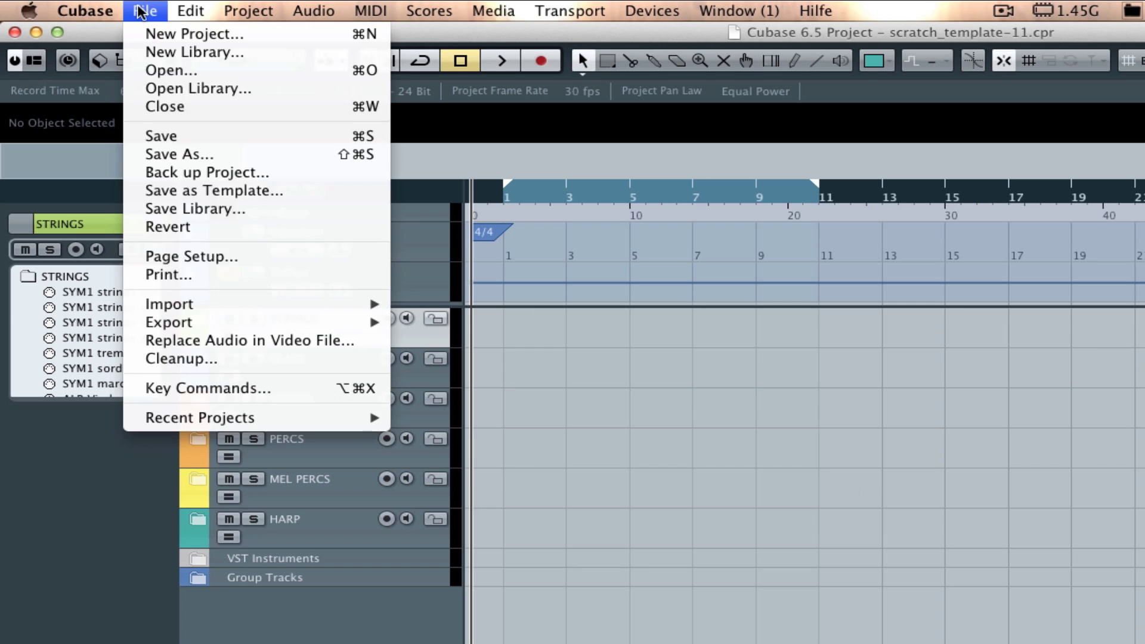
click(188, 192)
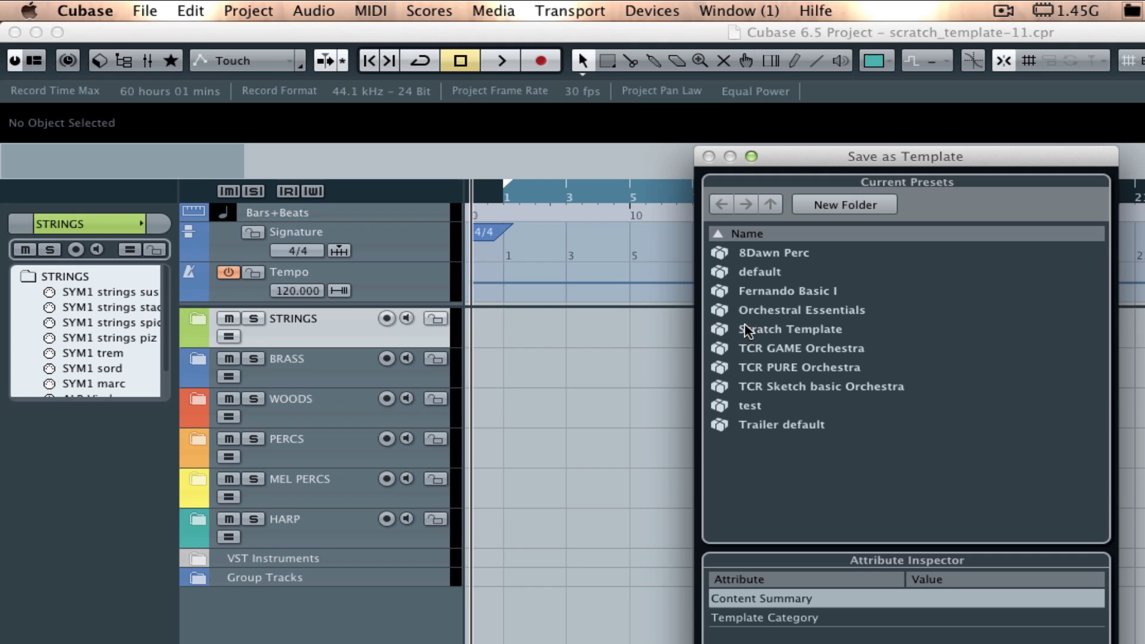
key(Escape)
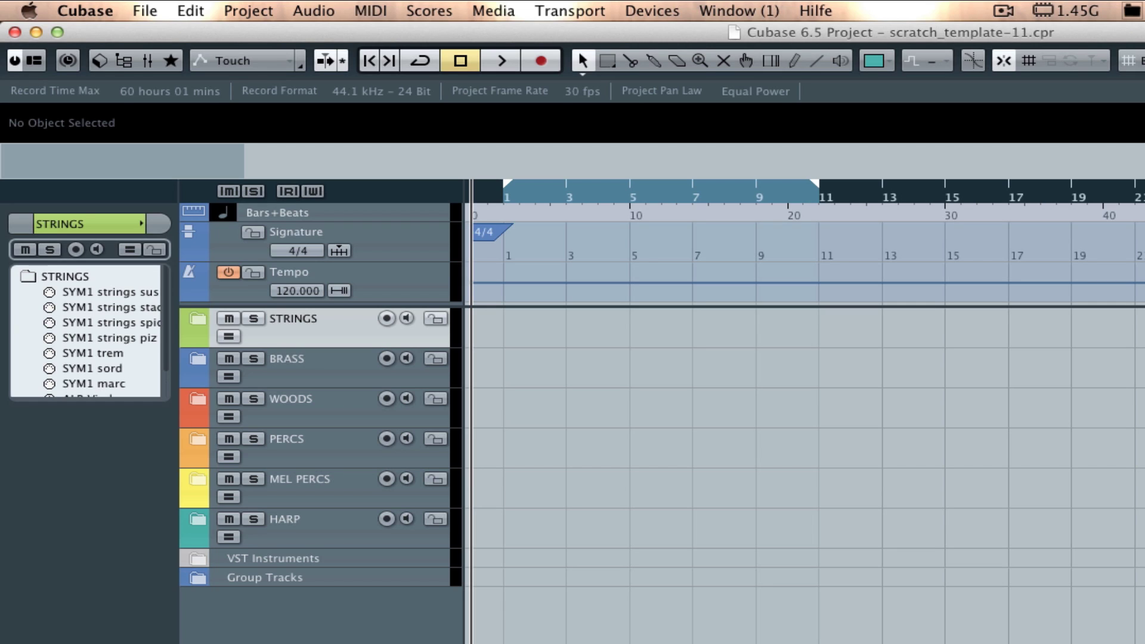
Step: Look through the new-project templates in the Project Assistant, select Scratch Template, and cancel without creating a project
click(149, 10)
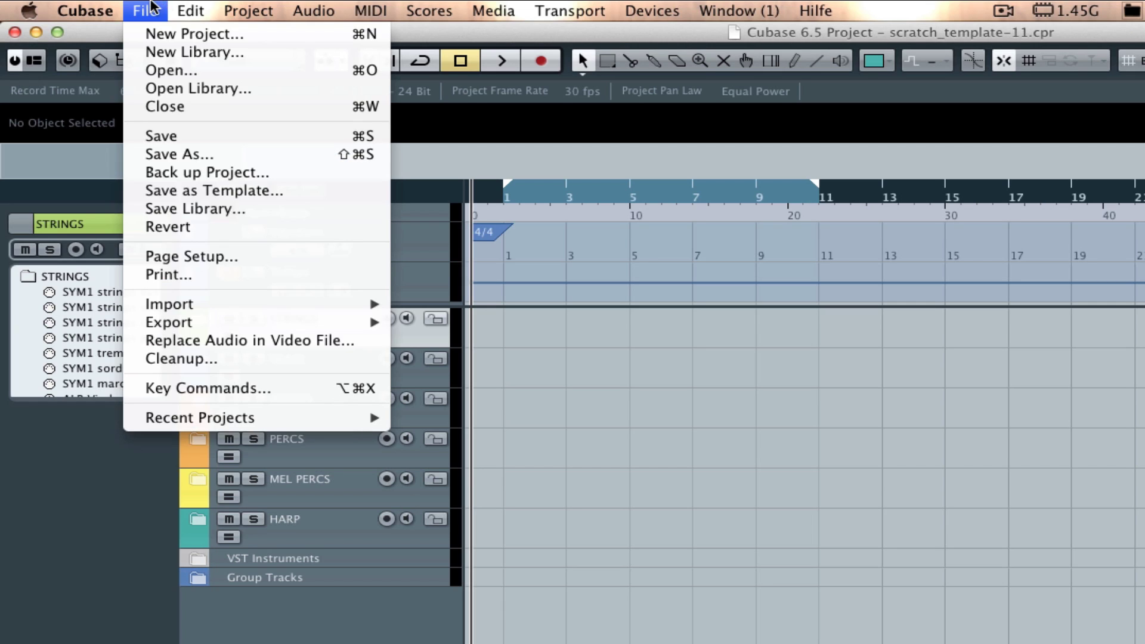
click(151, 33)
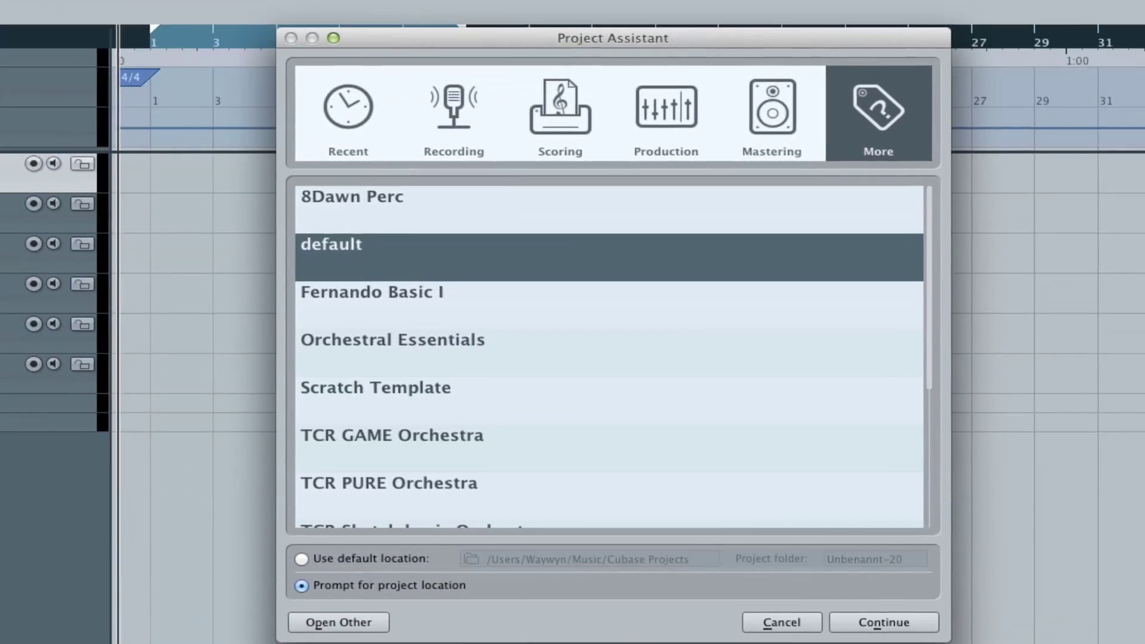
scroll(452, 251, down, 3)
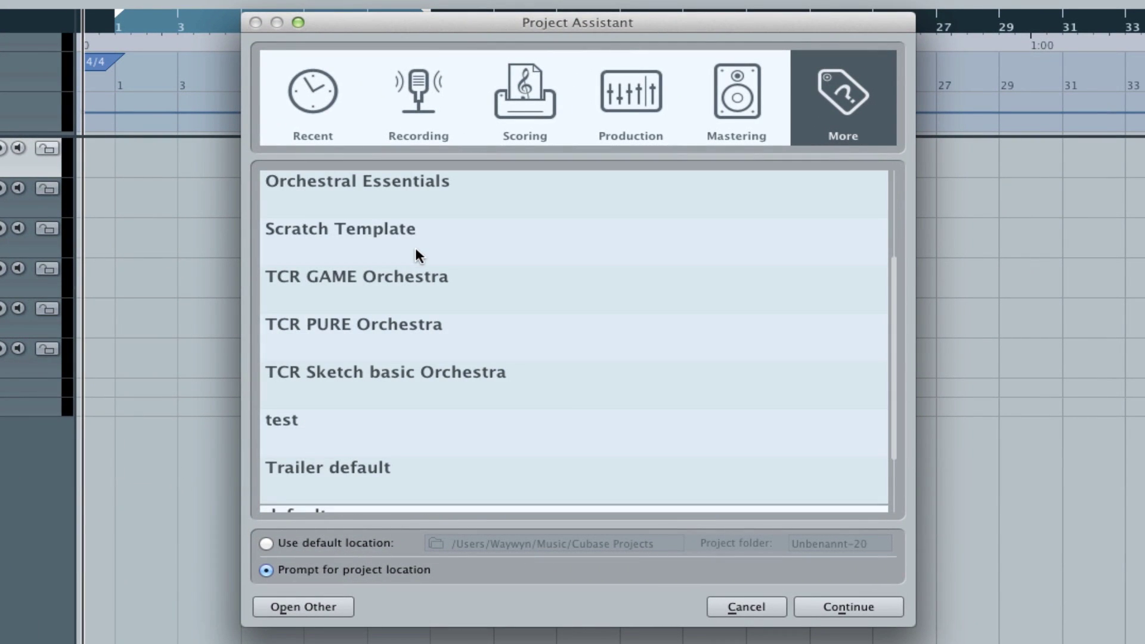
scroll(447, 259, up, 2)
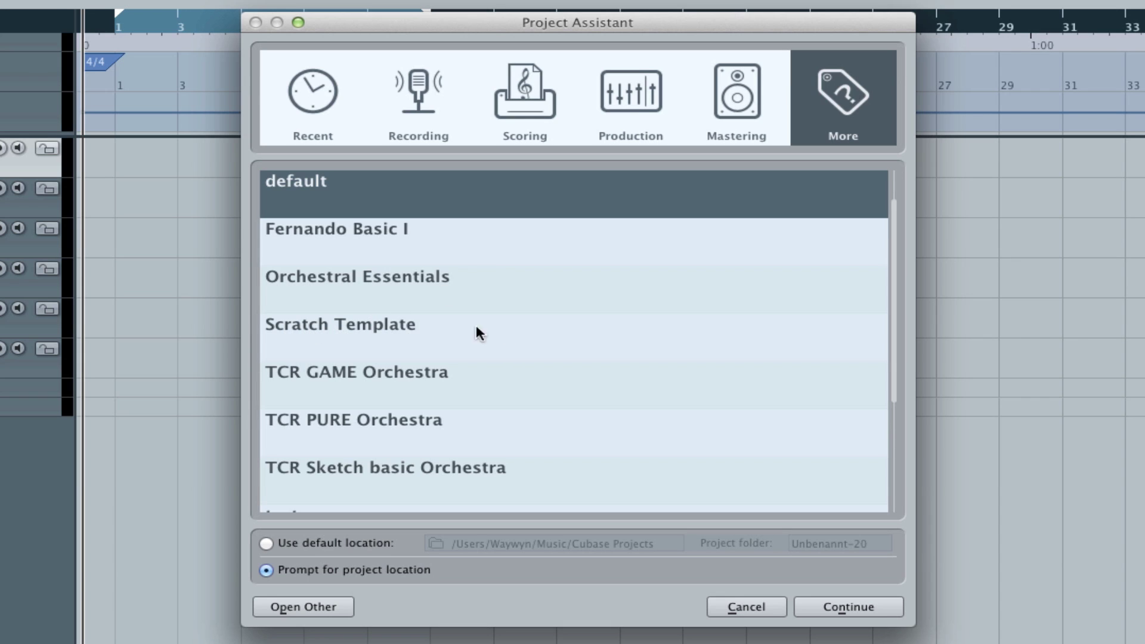
click(392, 332)
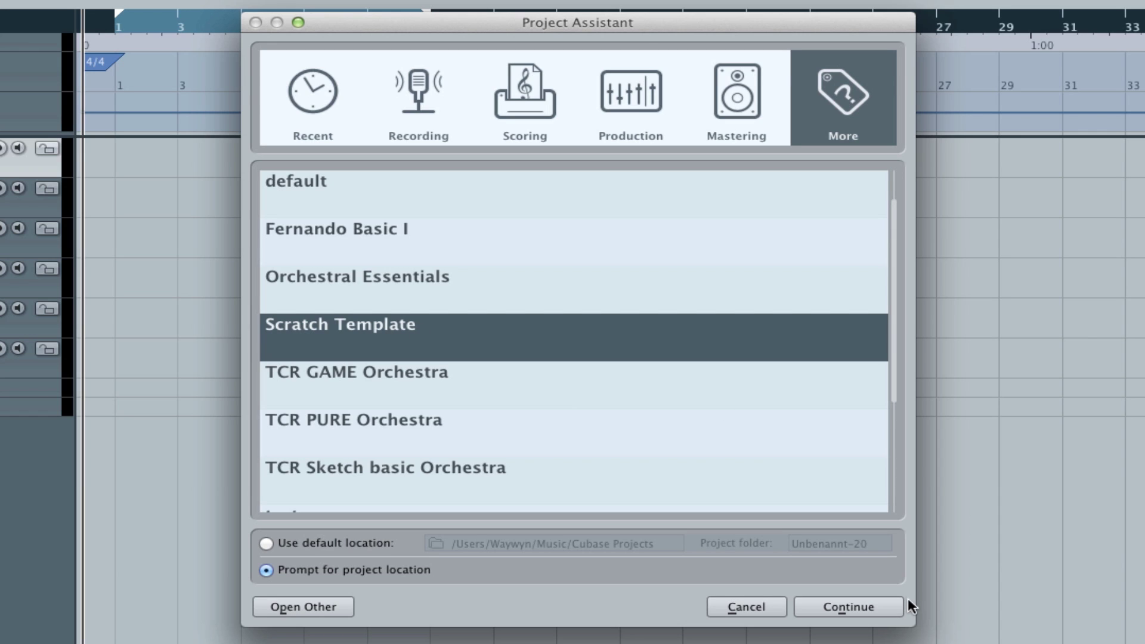
click(861, 600)
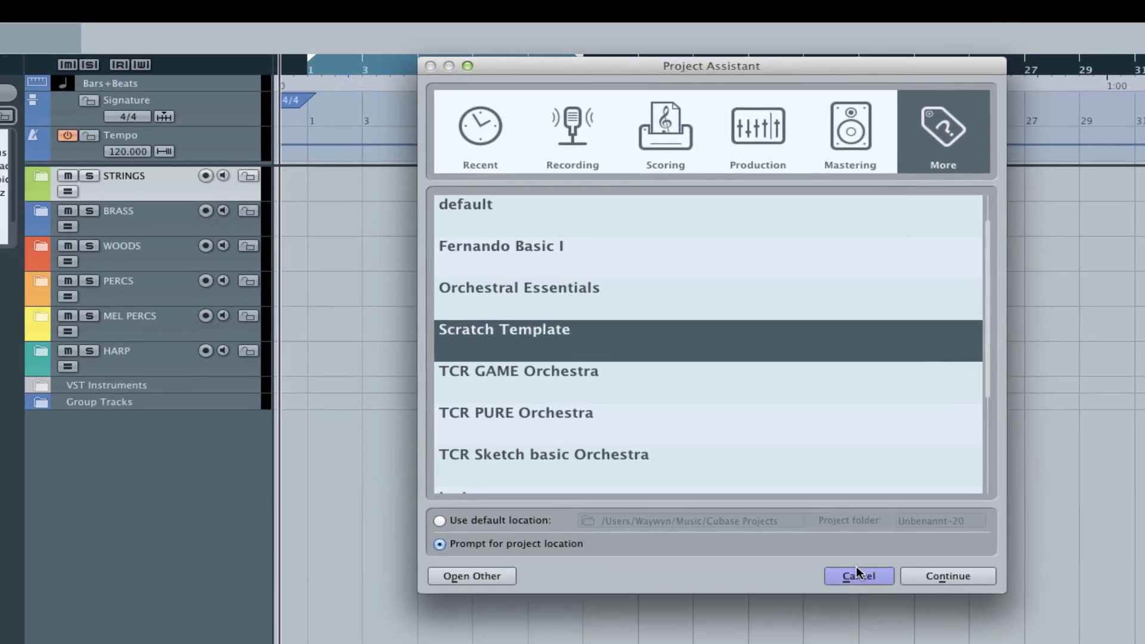
click(746, 607)
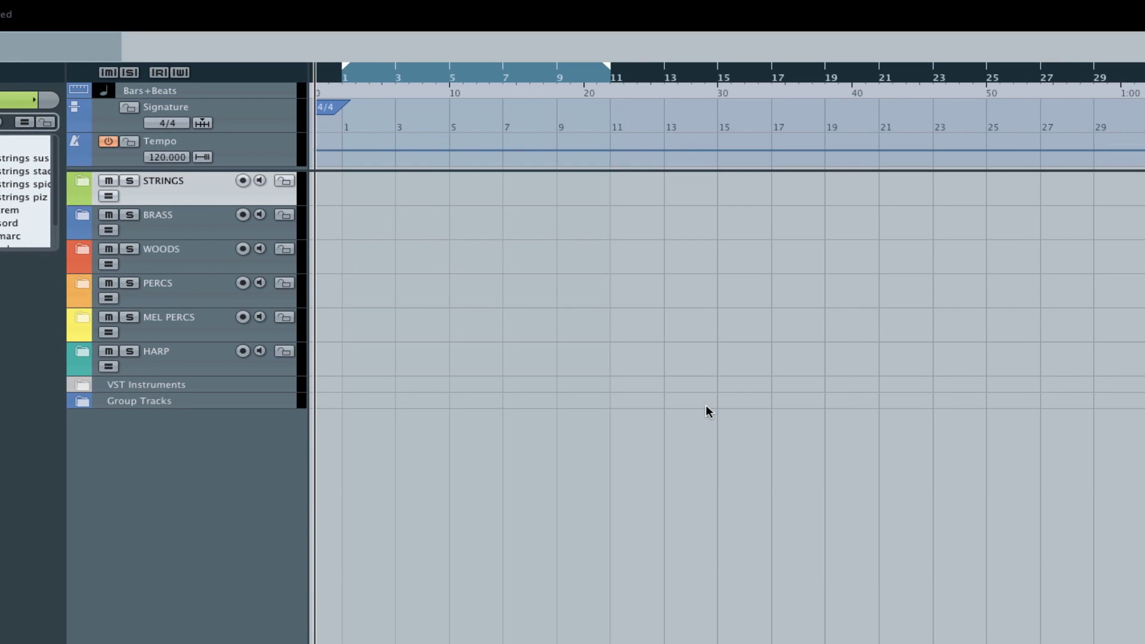